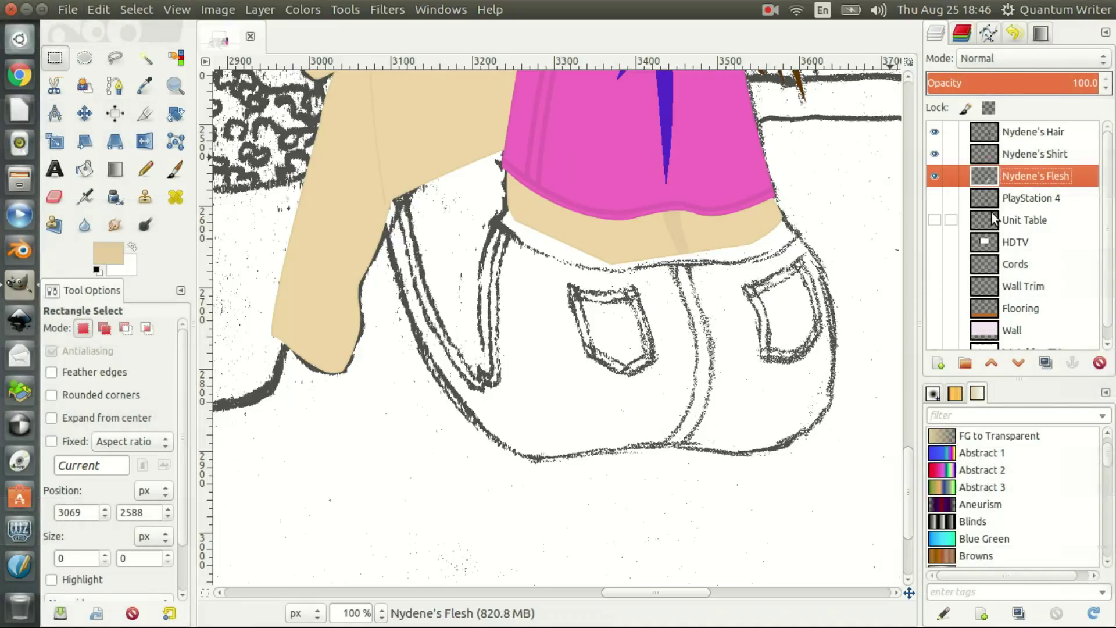
# Toggle the Nydene's Flesh layer's visibility to compare the tan skin against the shorts sketch
pyautogui.click(933, 175)
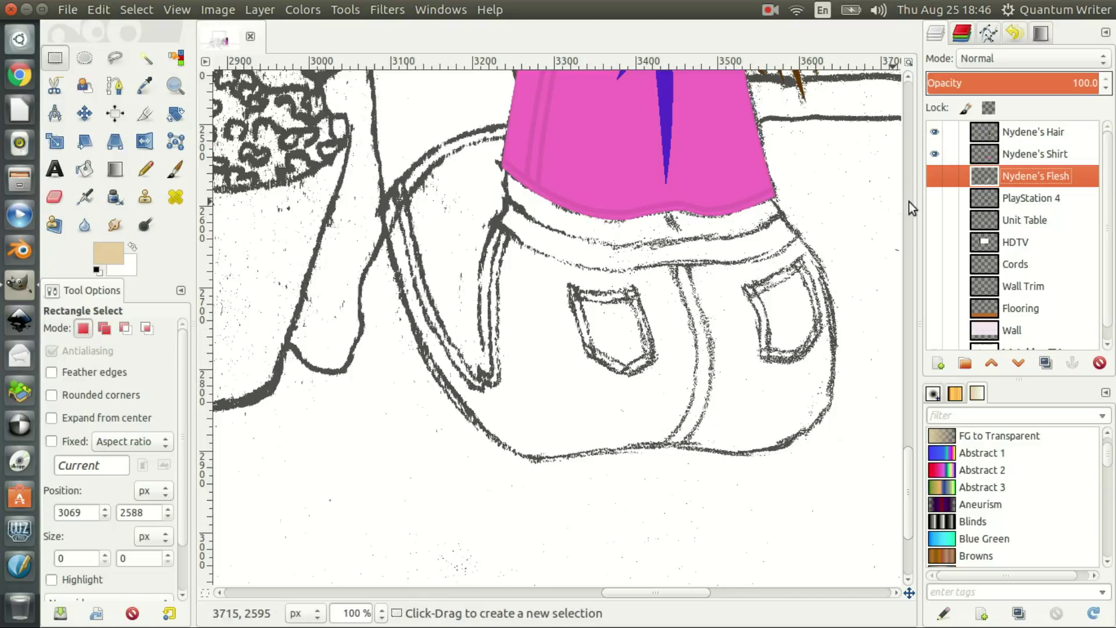
pyautogui.click(936, 178)
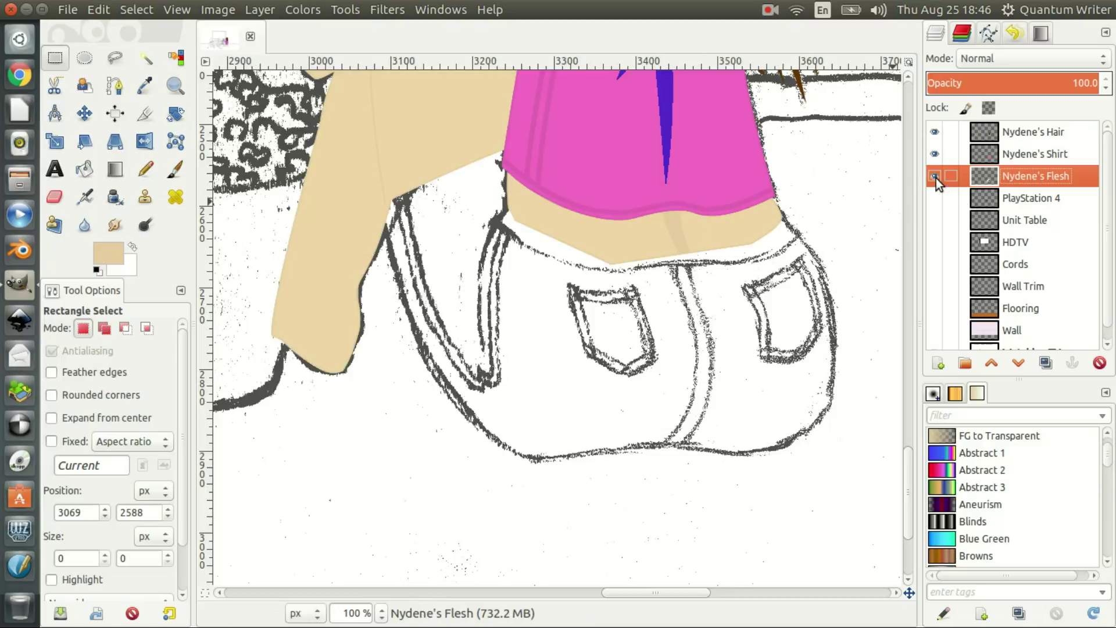
pyautogui.click(936, 178)
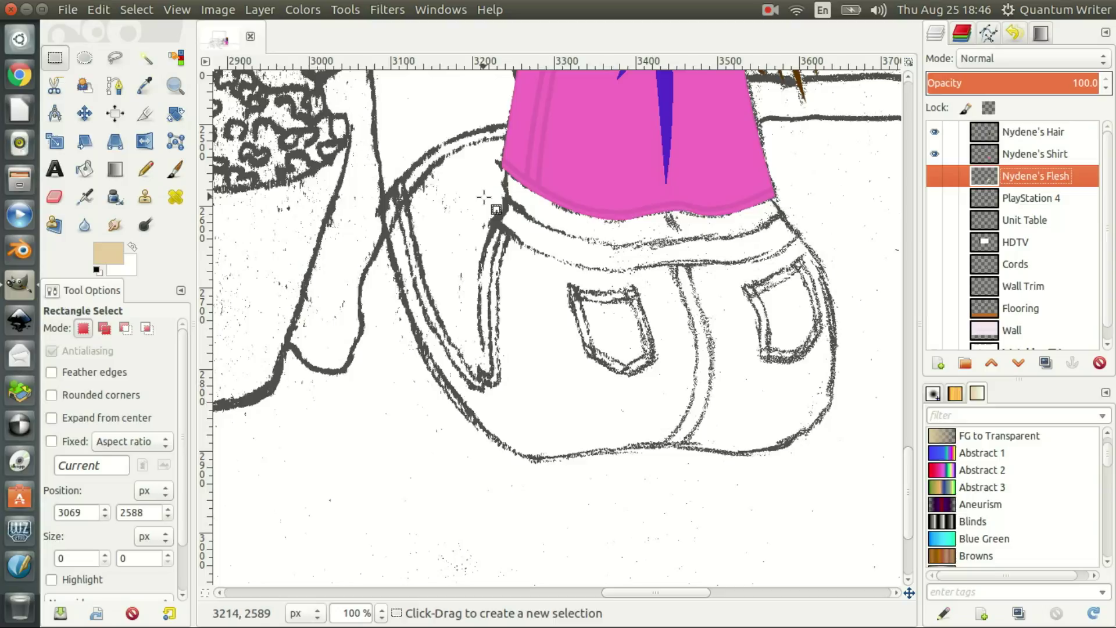
# Add a transparent layer named 'Nydene's Shorts' above the flesh layer
pyautogui.click(941, 366)
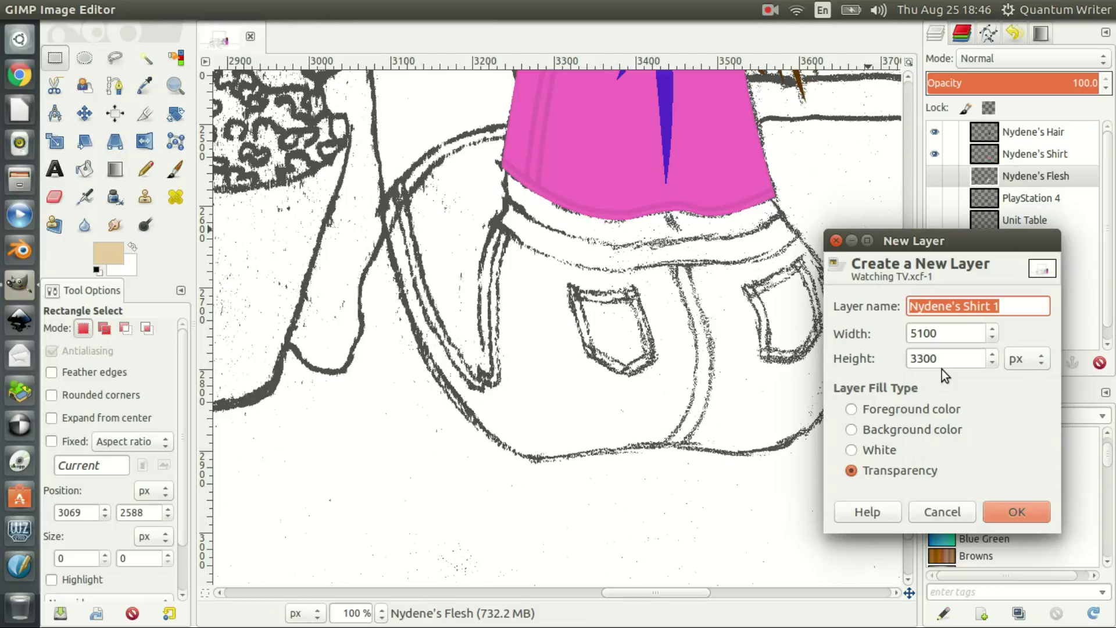
pyautogui.press('End')
pyautogui.press('BackSpace')
pyautogui.press('BackSpace')
pyautogui.press('BackSpace')
pyautogui.press('BackSpace')
pyautogui.press('BackSpace')
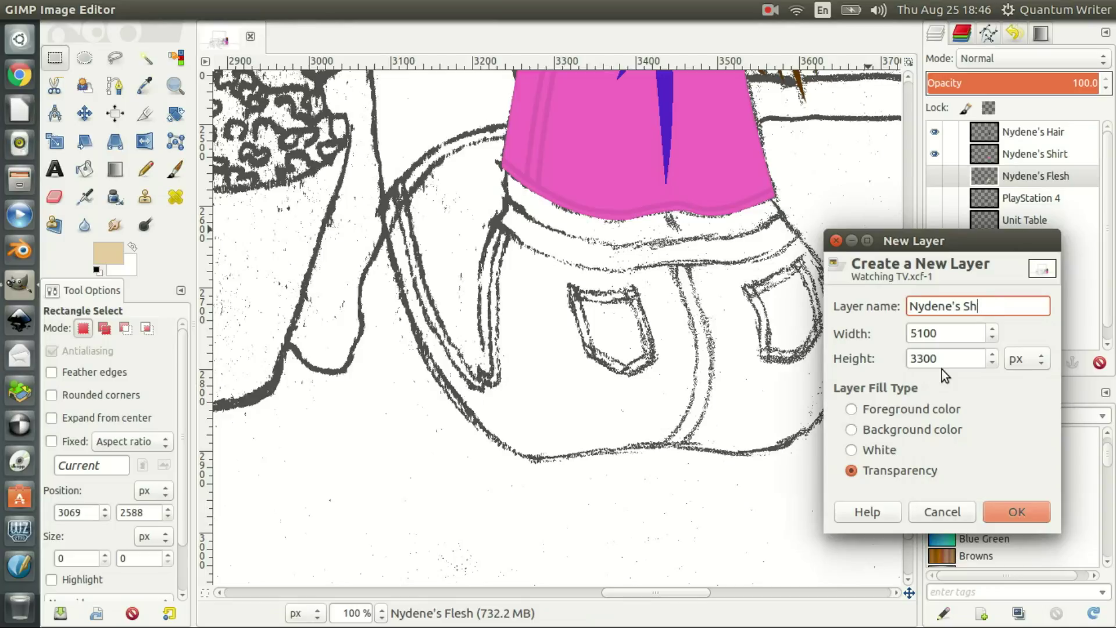
pyautogui.write('orts')
pyautogui.press('Return')
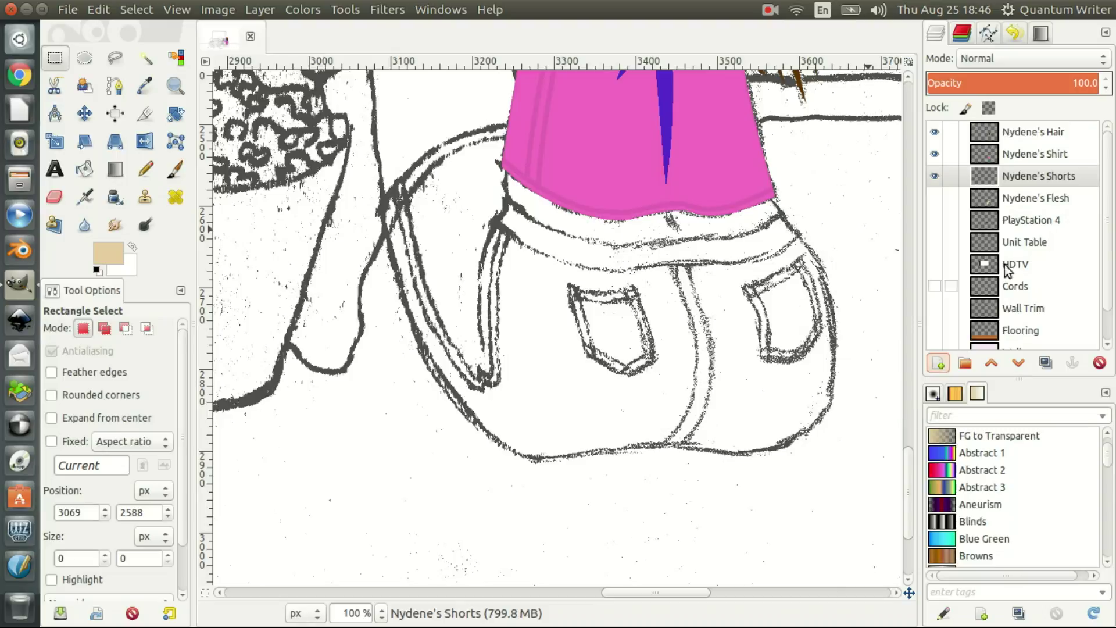
# Show the Paths list and pick a muted blue foreground, saving it to colour history
pyautogui.click(991, 37)
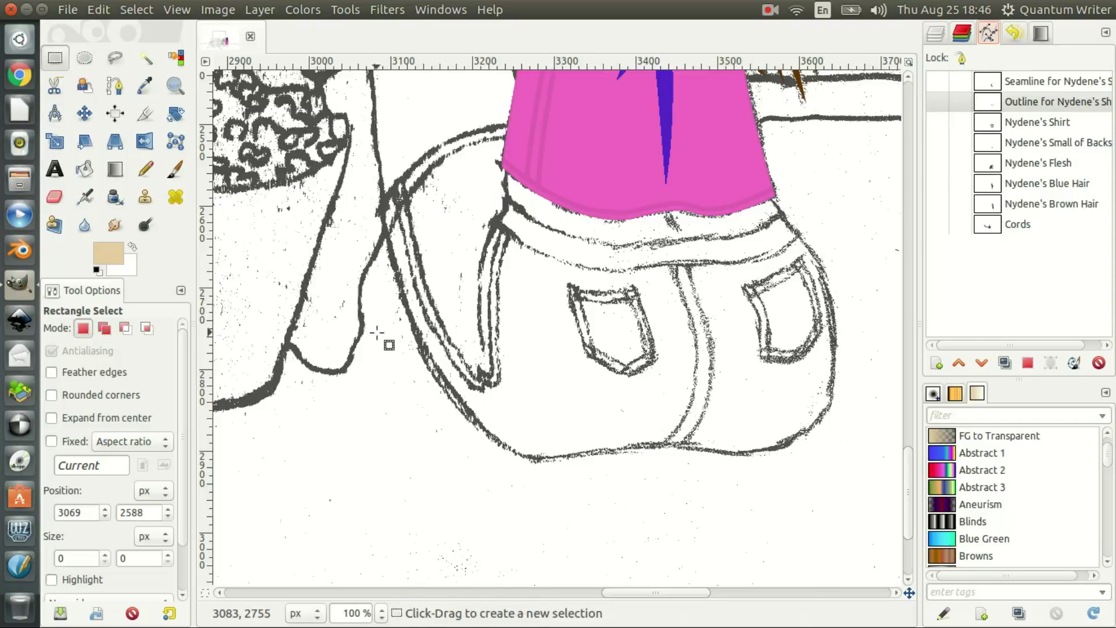
pyautogui.click(104, 250)
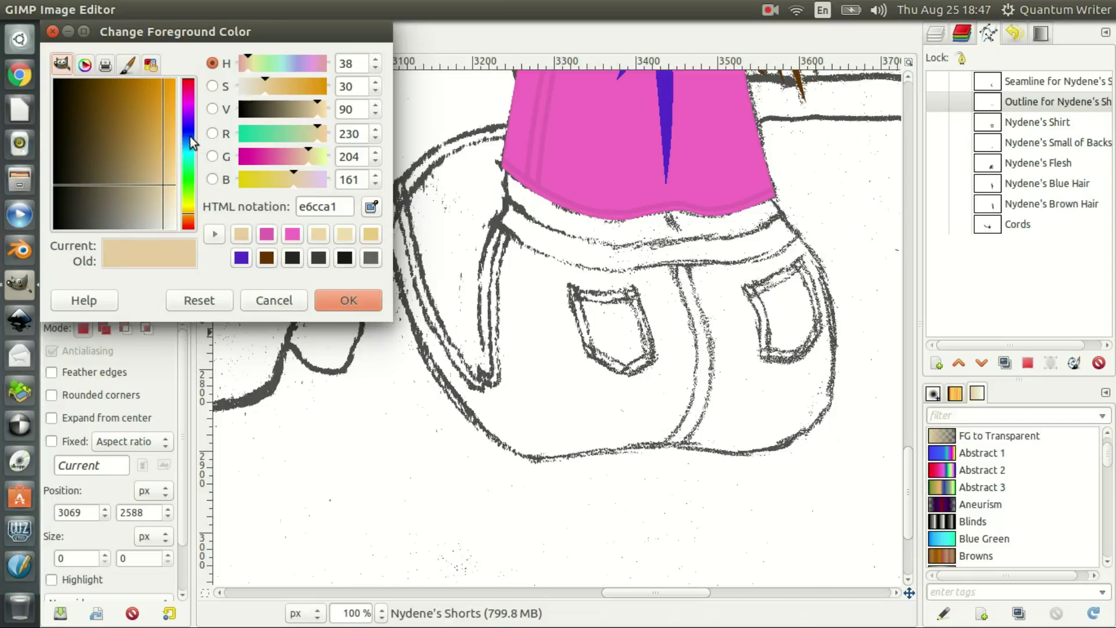
pyautogui.moveTo(190, 137); pyautogui.dragTo(190, 141)
pyautogui.moveTo(100, 136)
pyautogui.mouseDown()
pyautogui.moveTo(114, 169)
pyautogui.moveTo(123, 151)
pyautogui.mouseUp()
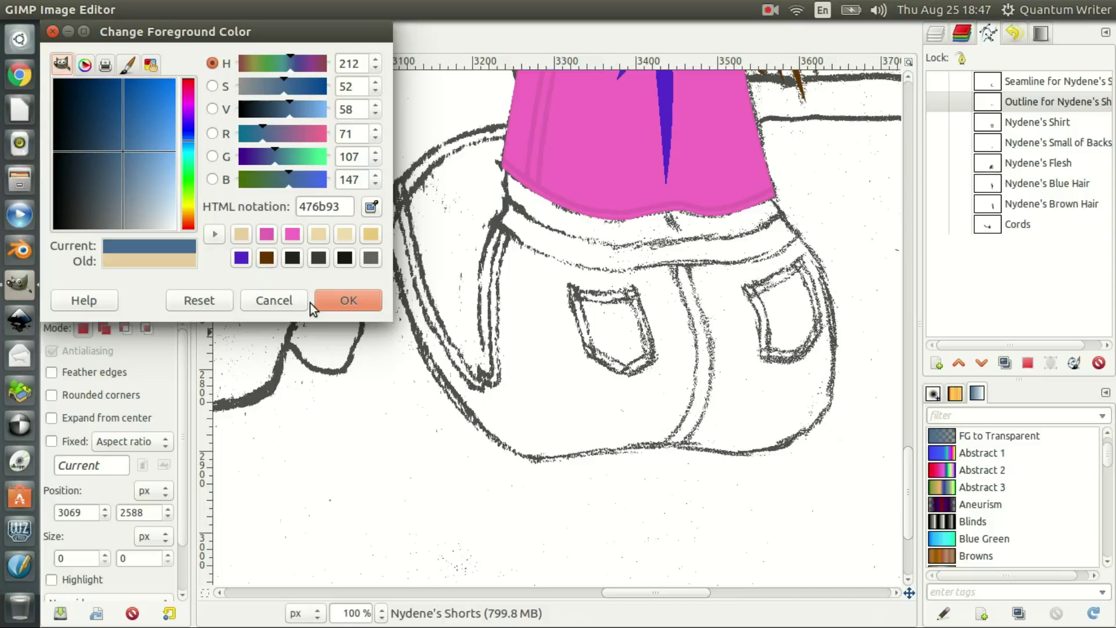
pyautogui.click(215, 235)
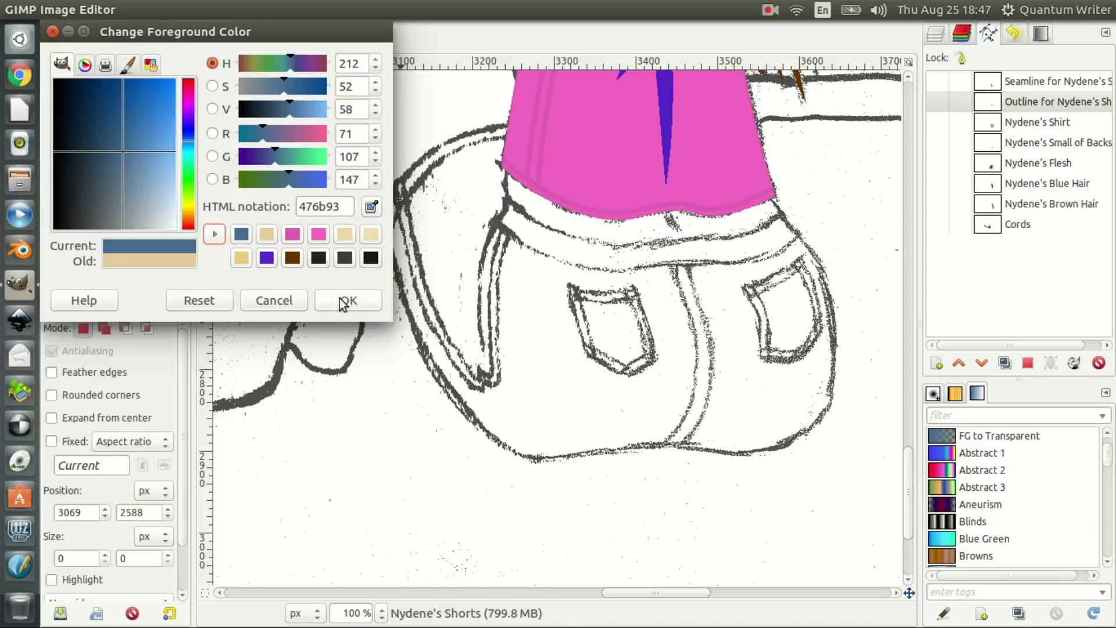
# Save a darker blue variant to history, then confirm 476b93 as the foreground colour
pyautogui.click(288, 111)
pyautogui.moveTo(287, 110); pyautogui.dragTo(281, 109)
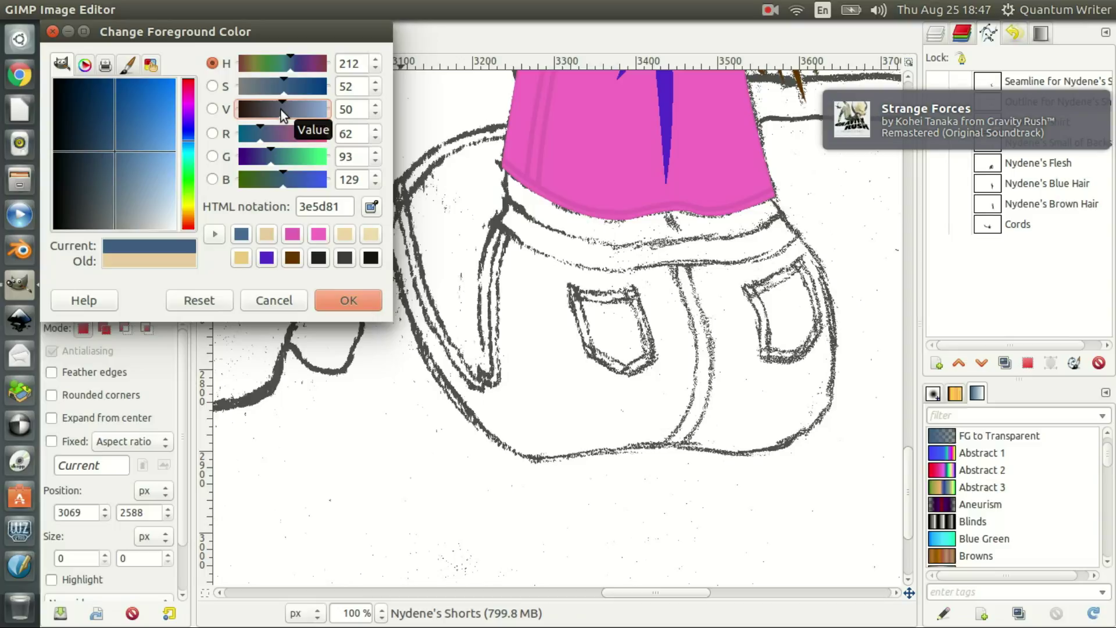
pyautogui.click(214, 235)
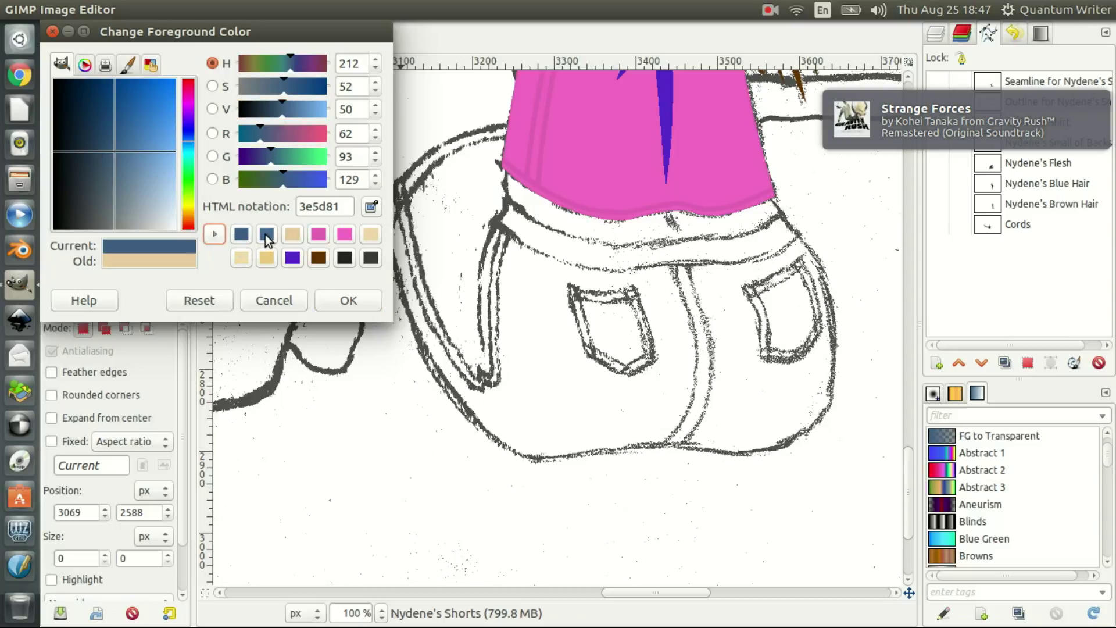
pyautogui.click(267, 234)
pyautogui.click(358, 303)
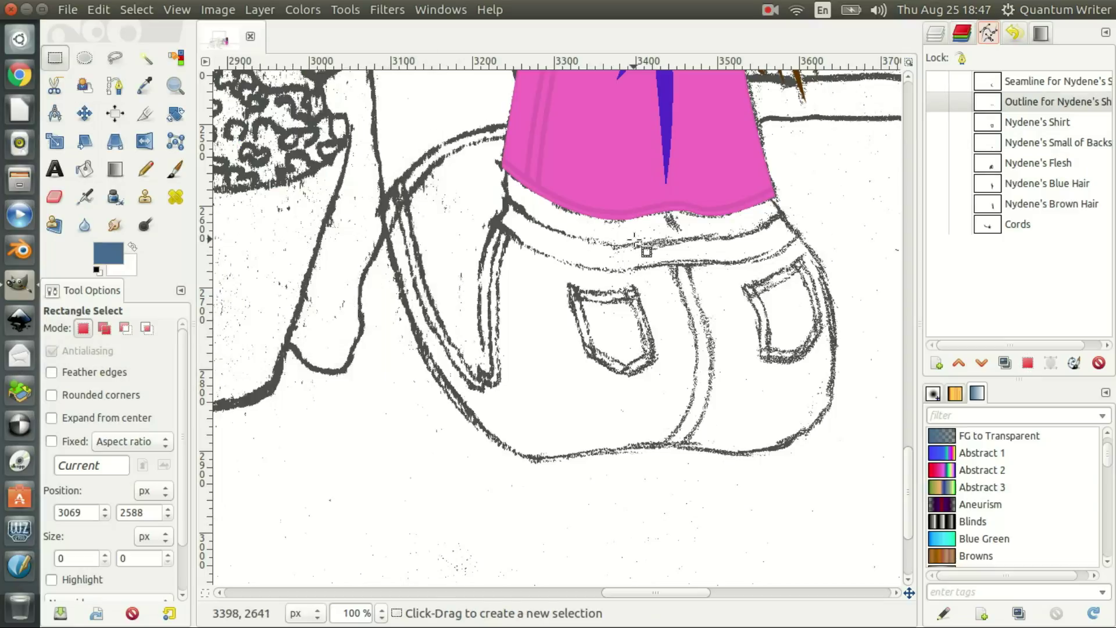
pyautogui.click(115, 86)
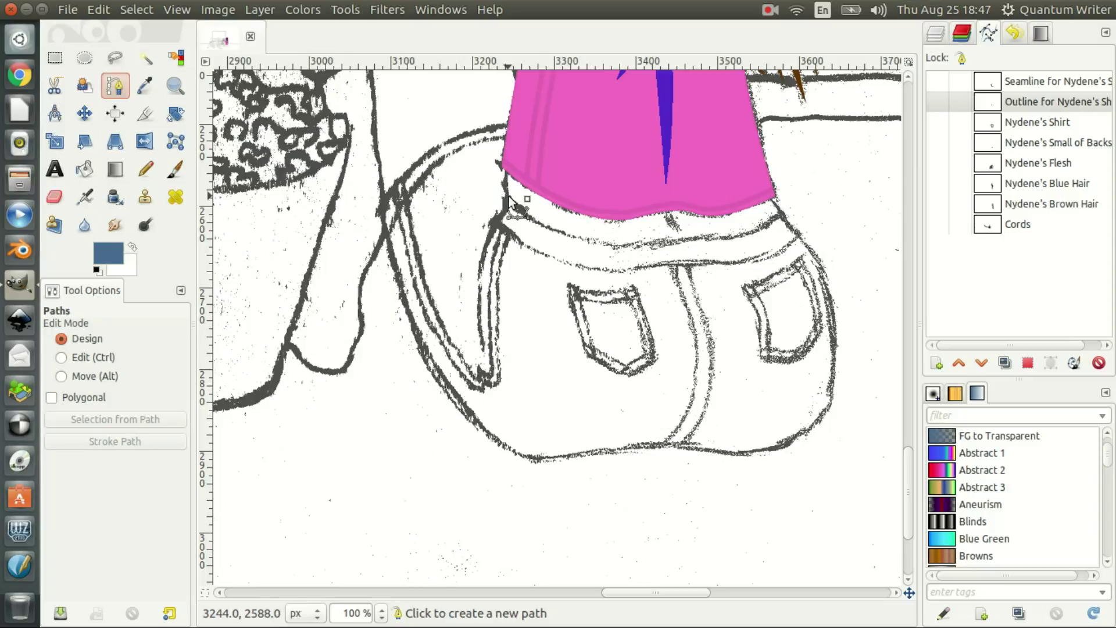
# Start a path at the waistband's left end and add curved anchors along the seam
pyautogui.moveTo(509, 198); pyautogui.dragTo(524, 213)
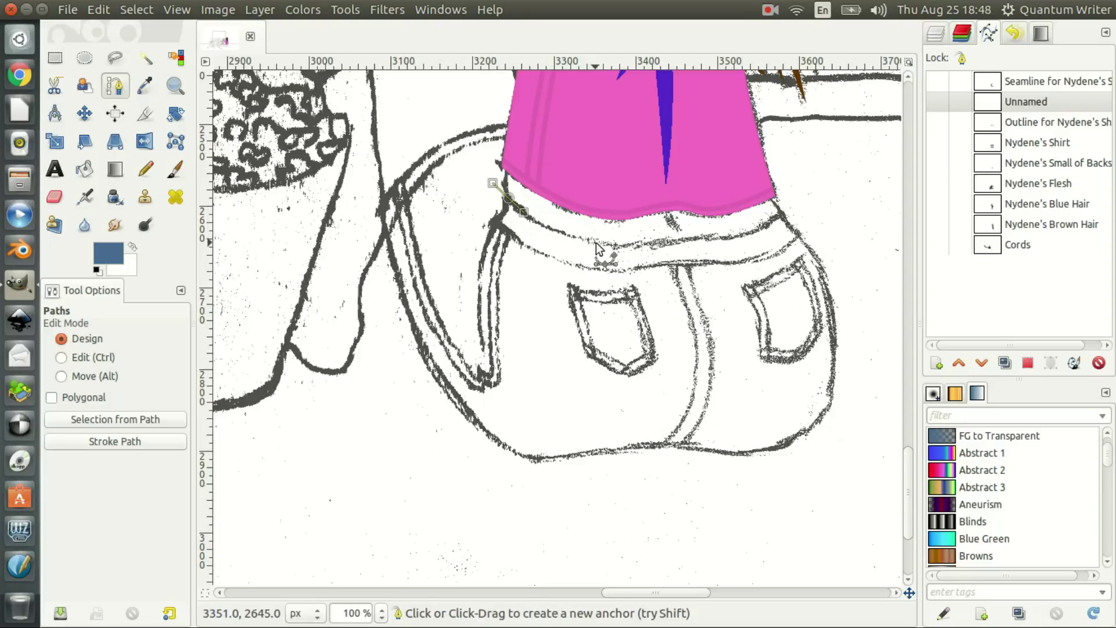
pyautogui.moveTo(596, 241); pyautogui.dragTo(650, 246)
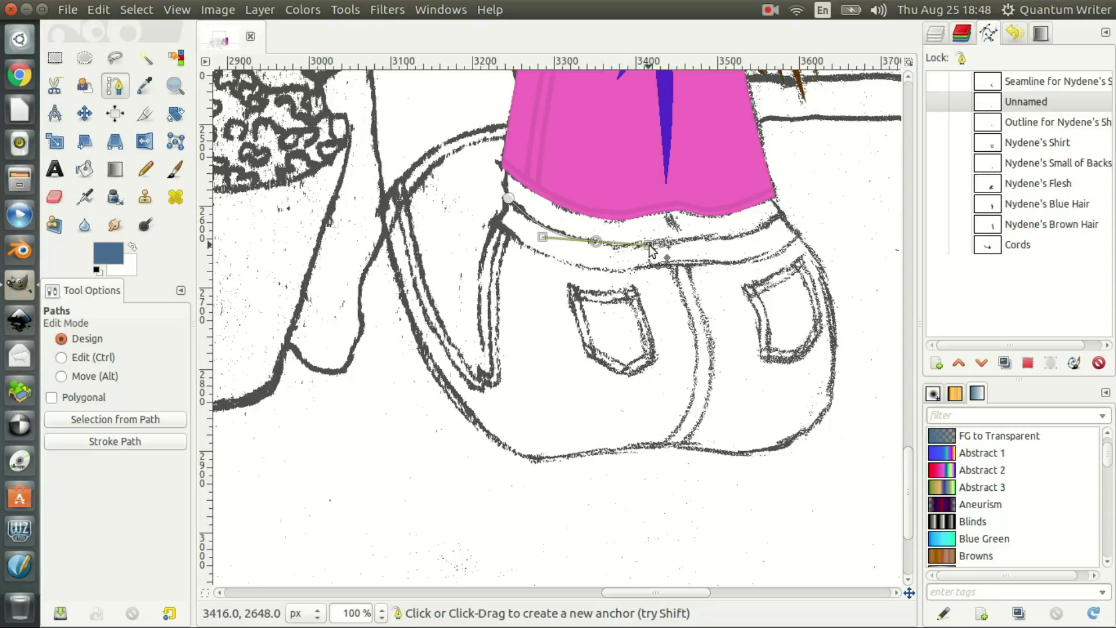
pyautogui.moveTo(650, 246); pyautogui.dragTo(623, 244)
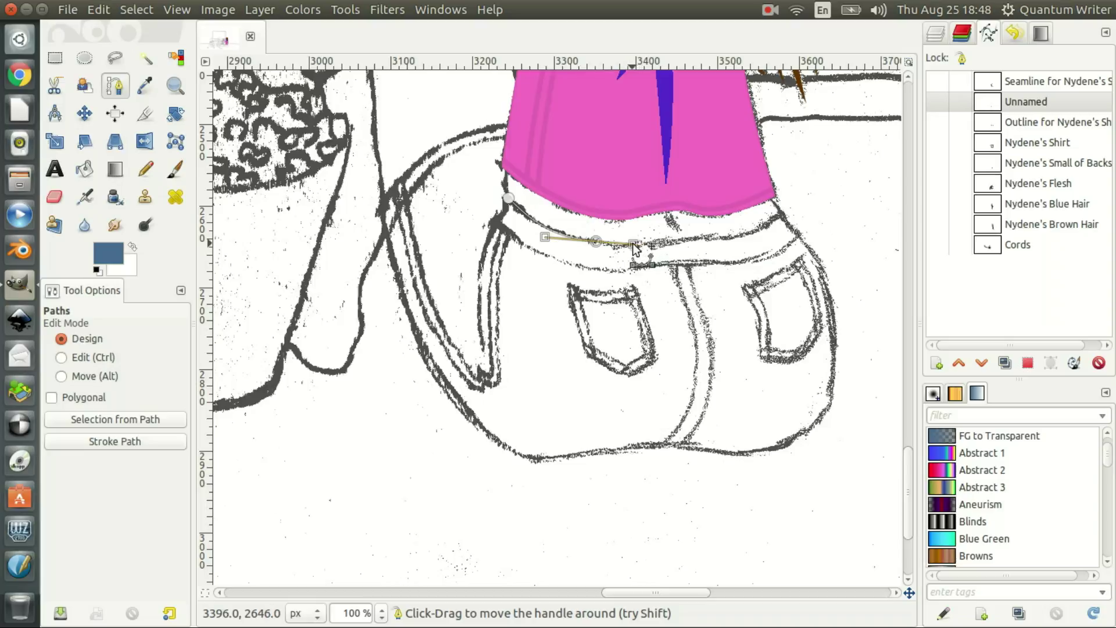
pyautogui.moveTo(623, 244); pyautogui.dragTo(622, 245)
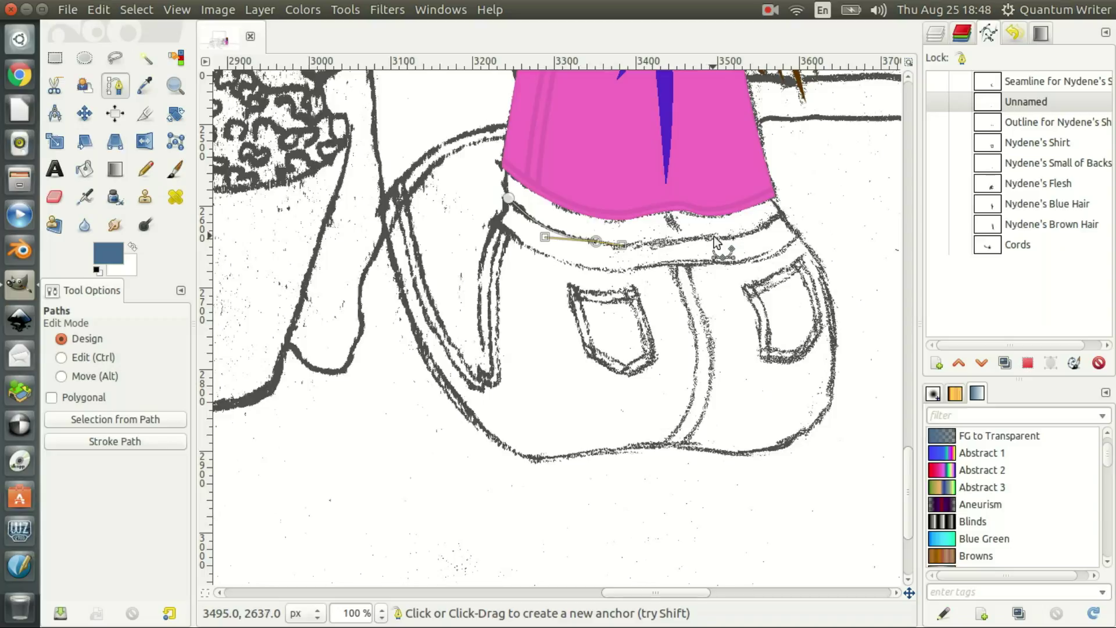
pyautogui.moveTo(714, 236); pyautogui.dragTo(742, 242)
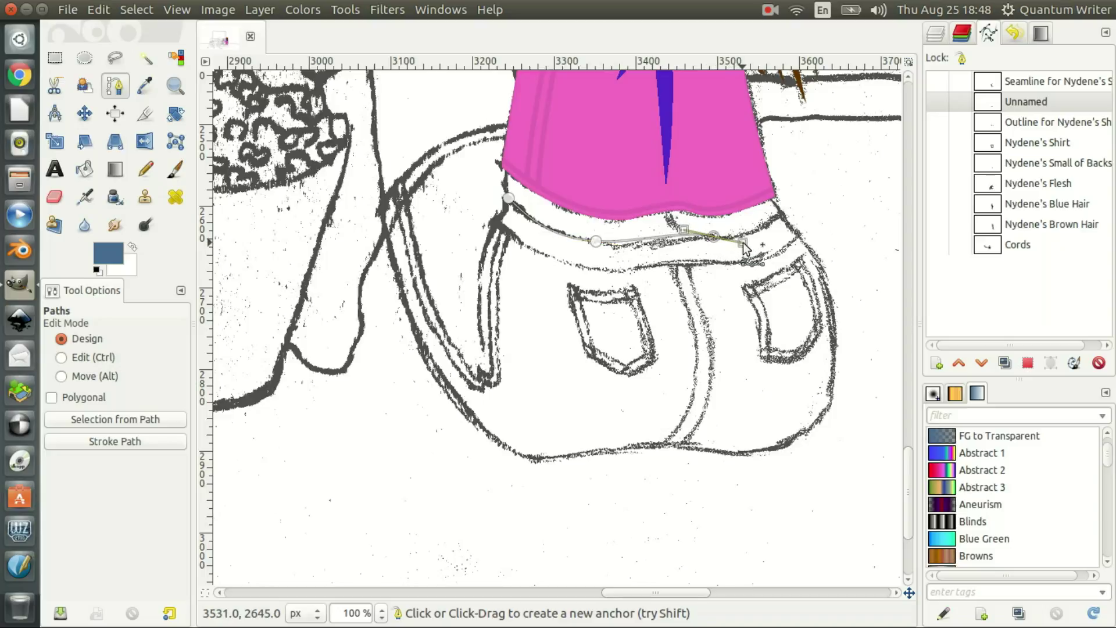
pyautogui.moveTo(744, 245); pyautogui.dragTo(744, 243)
# Refine the waistband curves and extend the path to the waistband's right edge
pyautogui.click(597, 240)
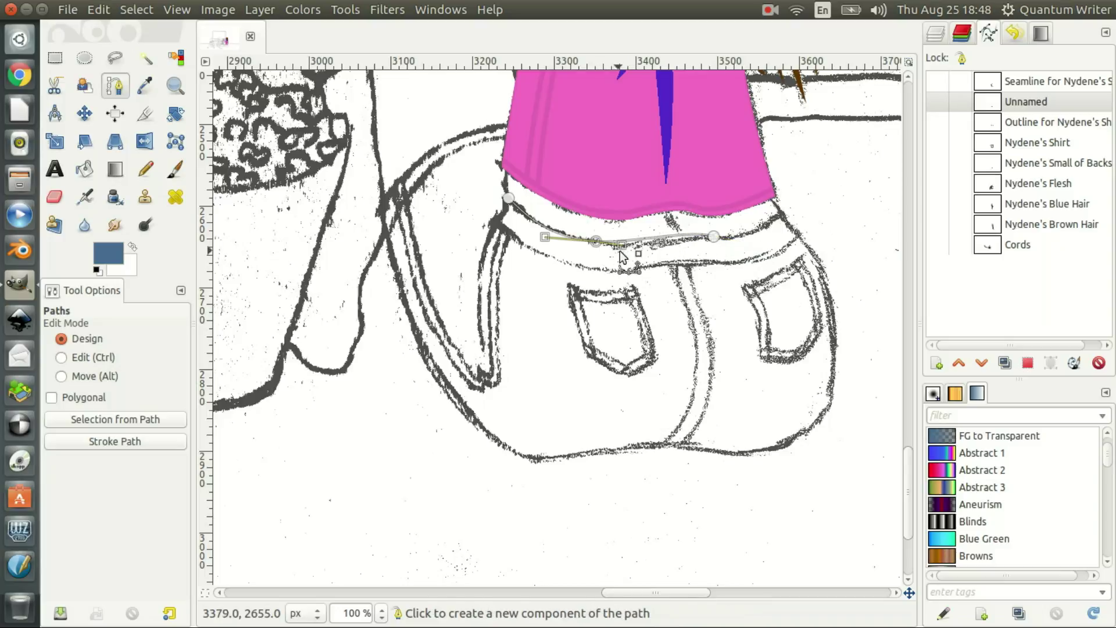
pyautogui.moveTo(621, 244); pyautogui.dragTo(622, 250)
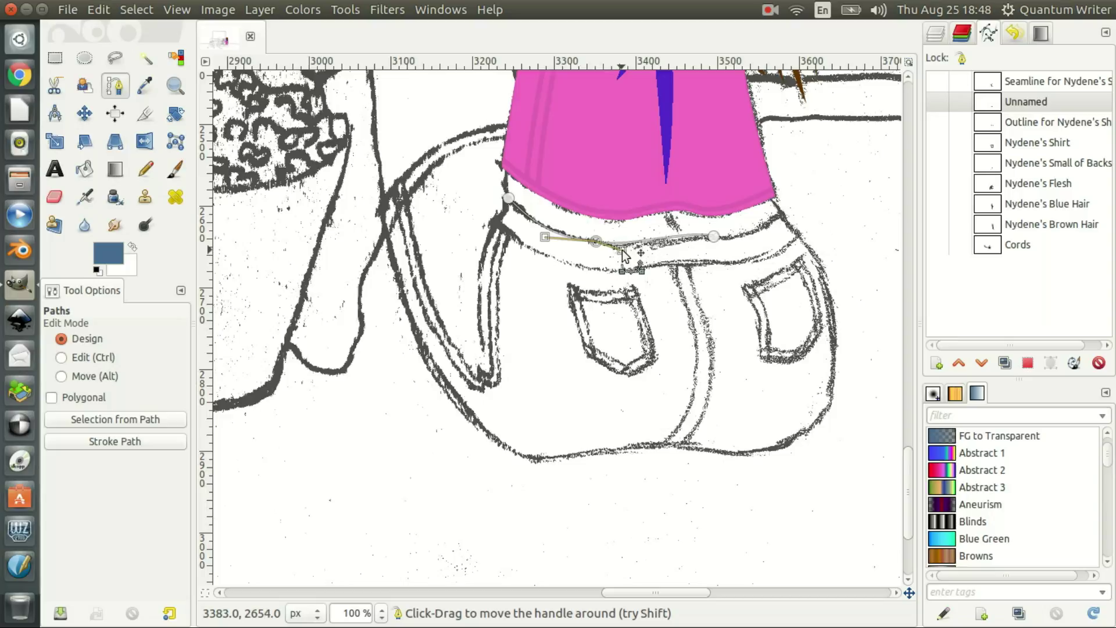
pyautogui.click(714, 238)
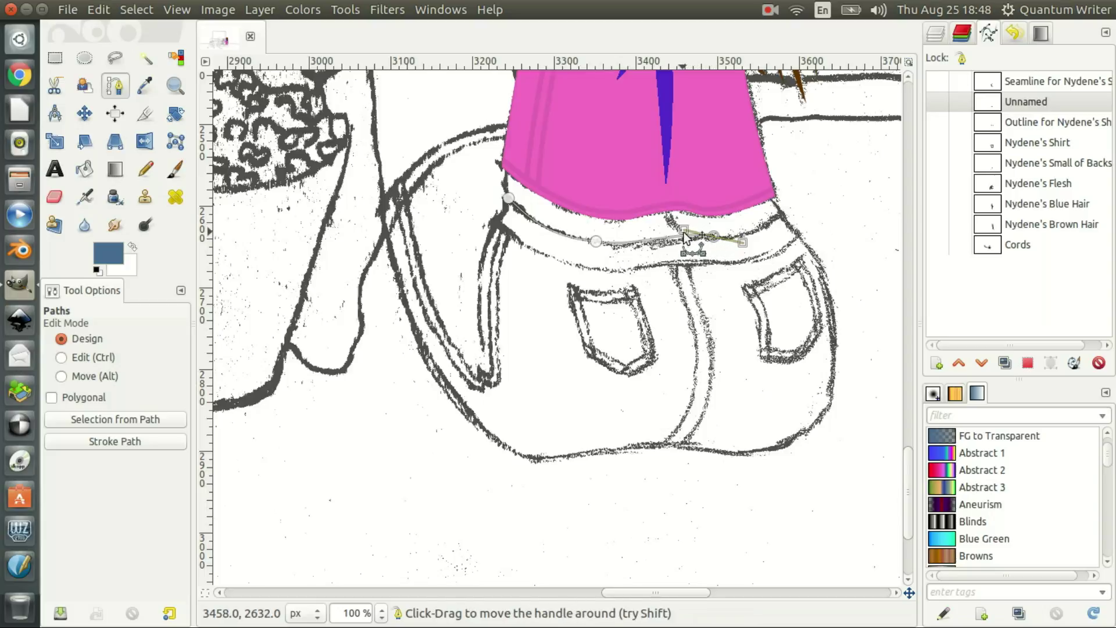
pyautogui.moveTo(684, 232); pyautogui.dragTo(686, 230)
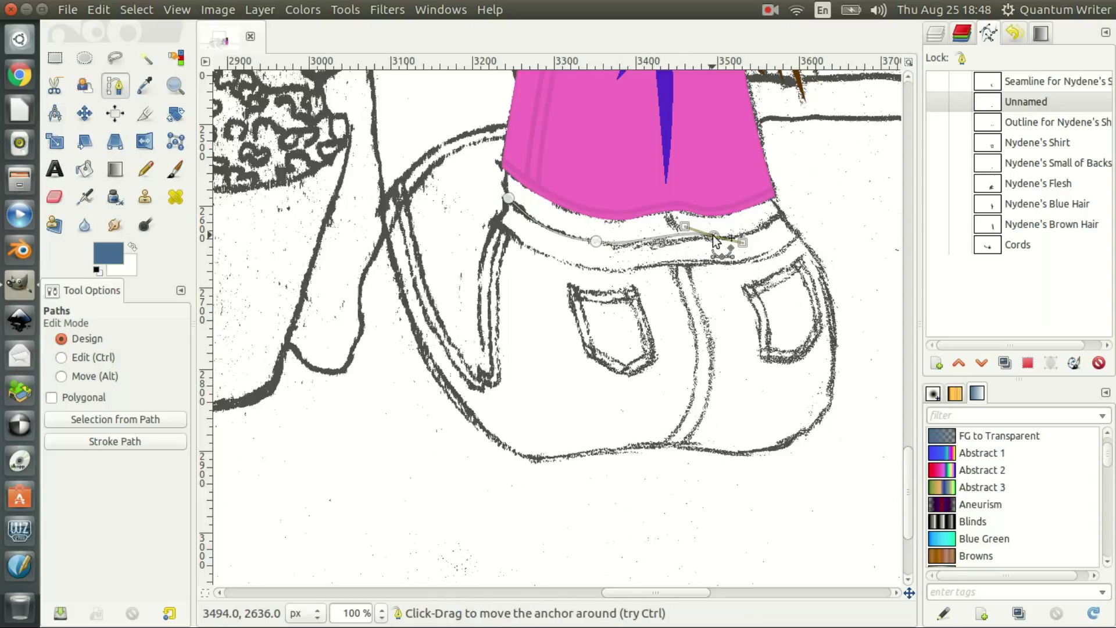
pyautogui.moveTo(745, 244); pyautogui.dragTo(744, 239)
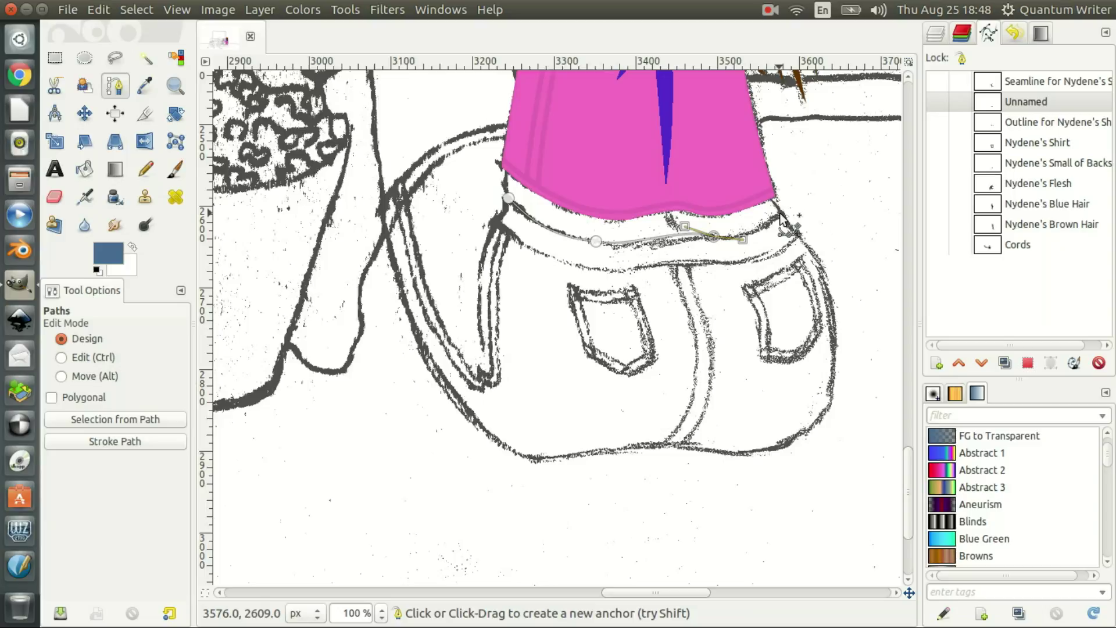
pyautogui.moveTo(782, 218); pyautogui.dragTo(795, 209)
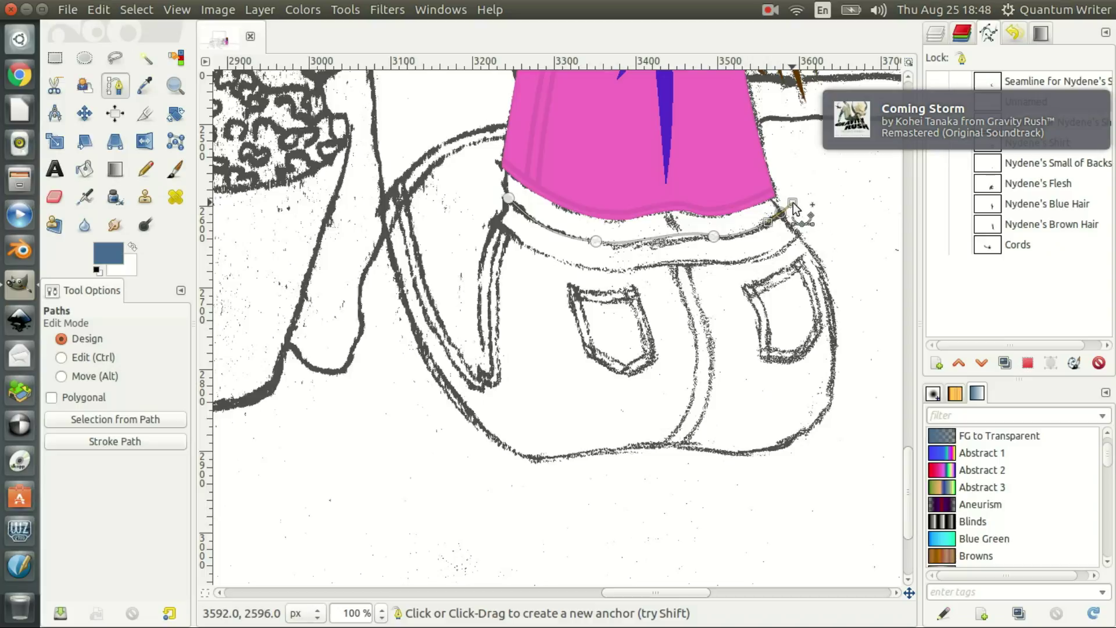
pyautogui.moveTo(793, 207)
pyautogui.mouseDown()
pyautogui.moveTo(798, 235)
pyautogui.moveTo(788, 229)
pyautogui.mouseUp()
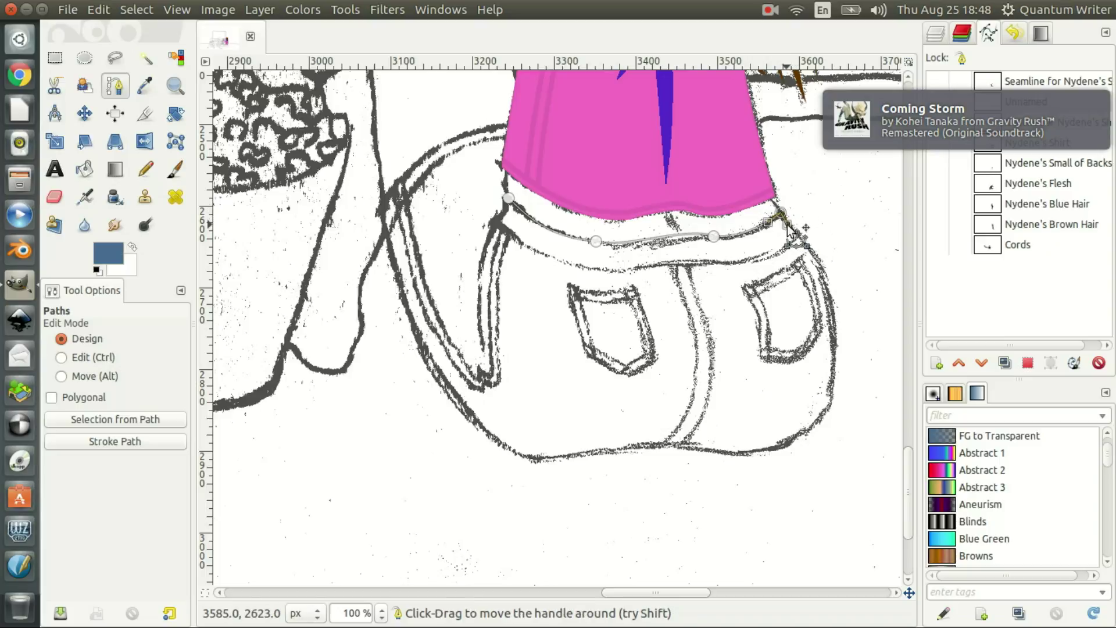
pyautogui.hscroll(5, 789, 228)
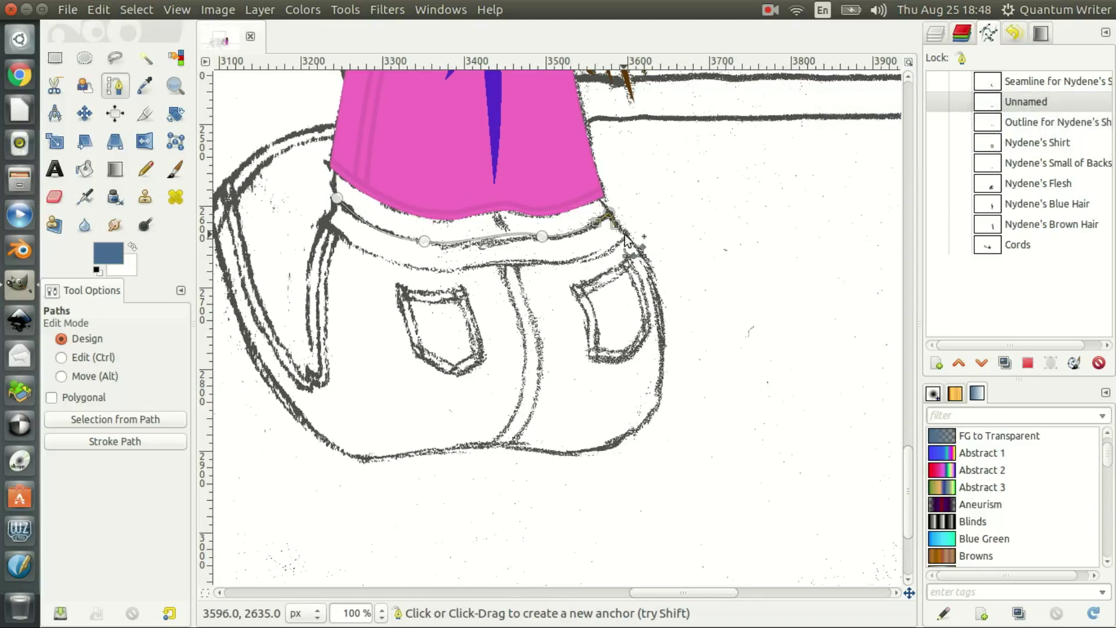
# Add anchors down the shorts' right side and curve the path around the bottom-right corner
pyautogui.moveTo(626, 234); pyautogui.dragTo(634, 242)
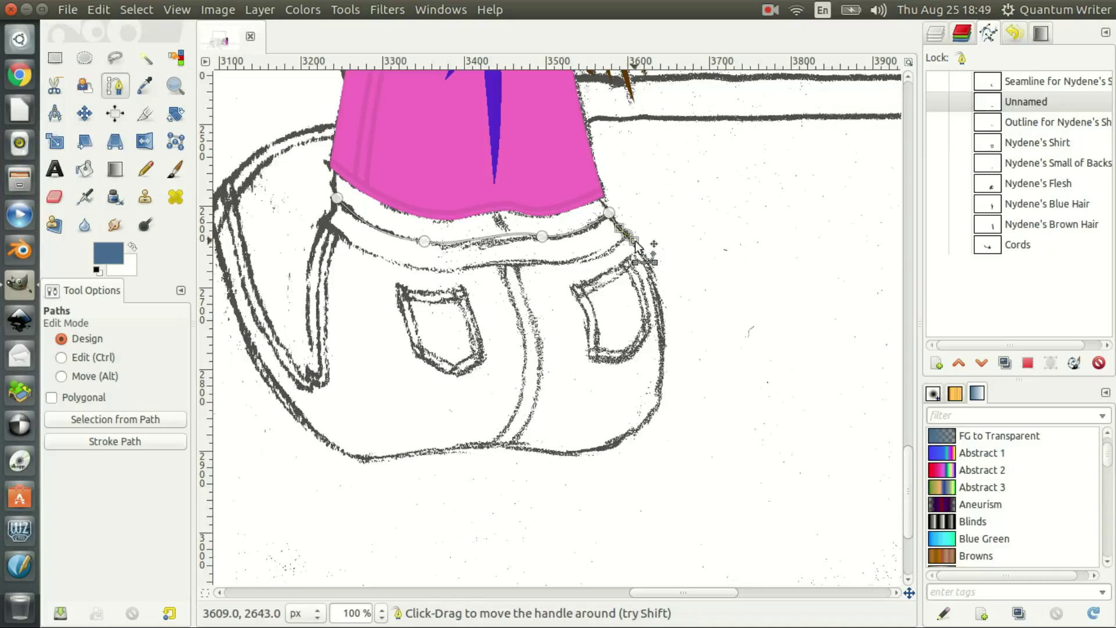
pyautogui.moveTo(663, 343)
pyautogui.mouseDown()
pyautogui.moveTo(660, 414)
pyautogui.moveTo(662, 392)
pyautogui.mouseUp()
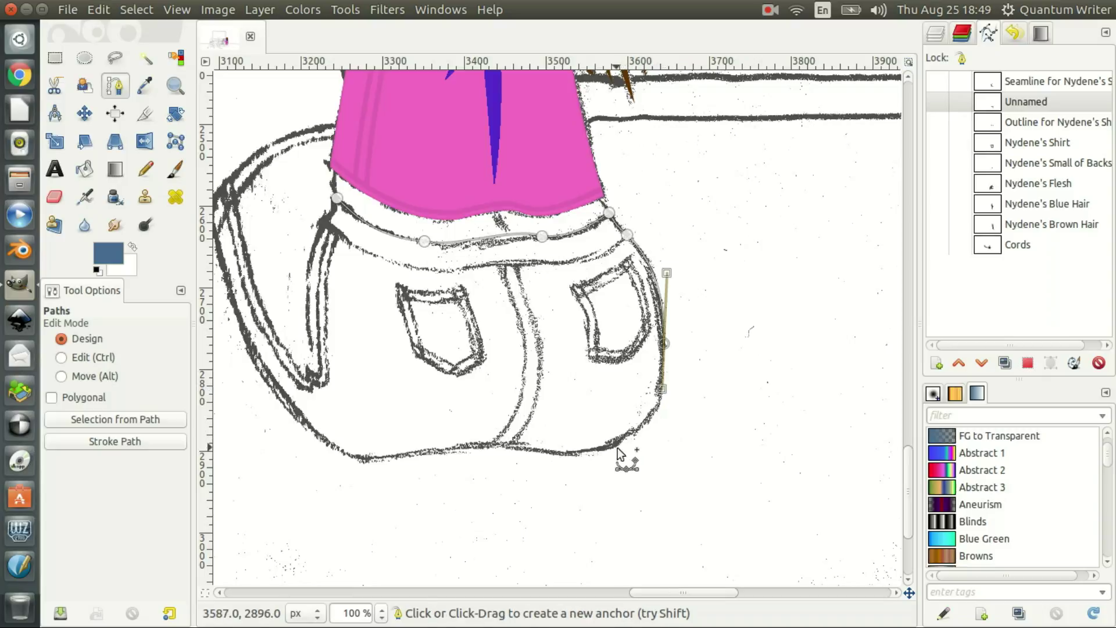
pyautogui.moveTo(613, 451)
pyautogui.mouseDown()
pyautogui.moveTo(570, 450)
pyautogui.moveTo(540, 500)
pyautogui.moveTo(552, 494)
pyautogui.moveTo(545, 470)
pyautogui.mouseUp()
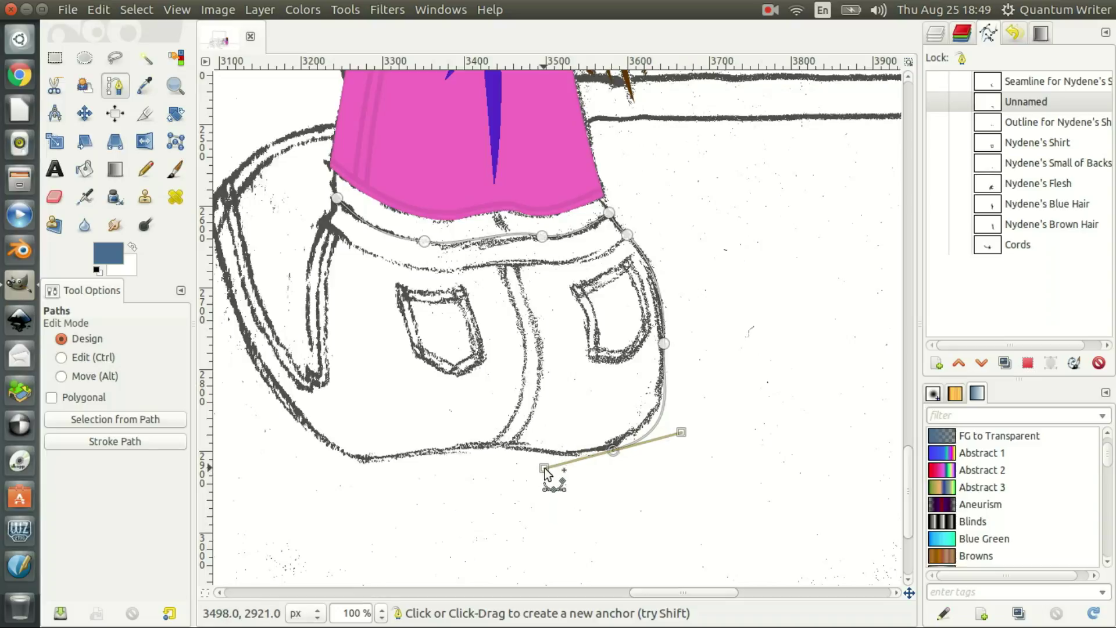
pyautogui.moveTo(545, 469); pyautogui.dragTo(545, 470)
pyautogui.moveTo(545, 473); pyautogui.dragTo(552, 472)
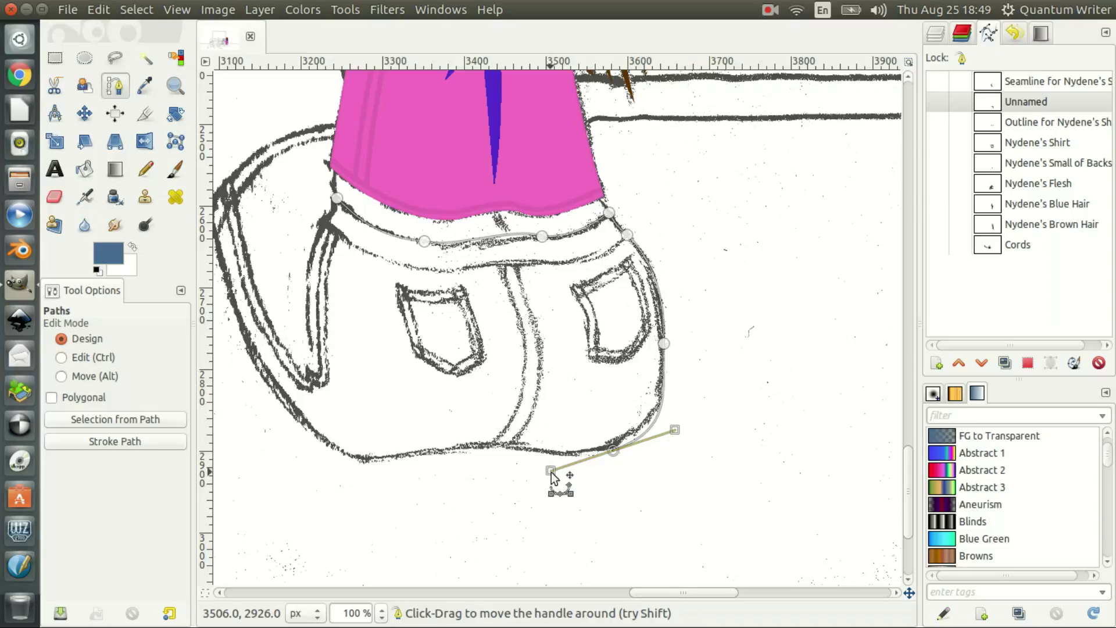
pyautogui.moveTo(551, 475); pyautogui.dragTo(586, 464)
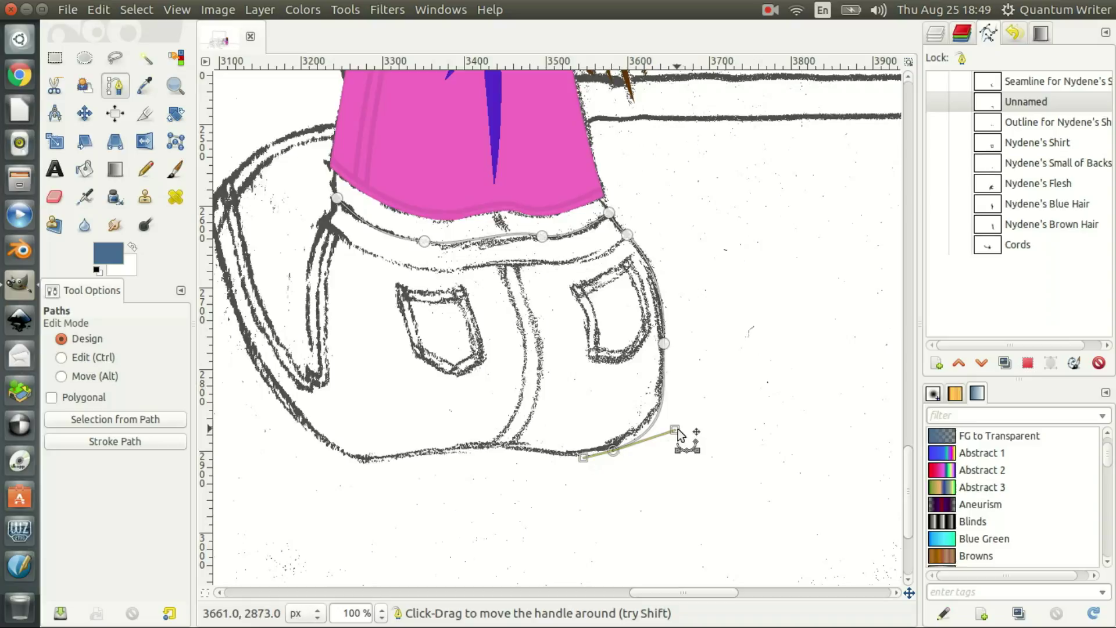
pyautogui.moveTo(674, 431); pyautogui.dragTo(669, 443)
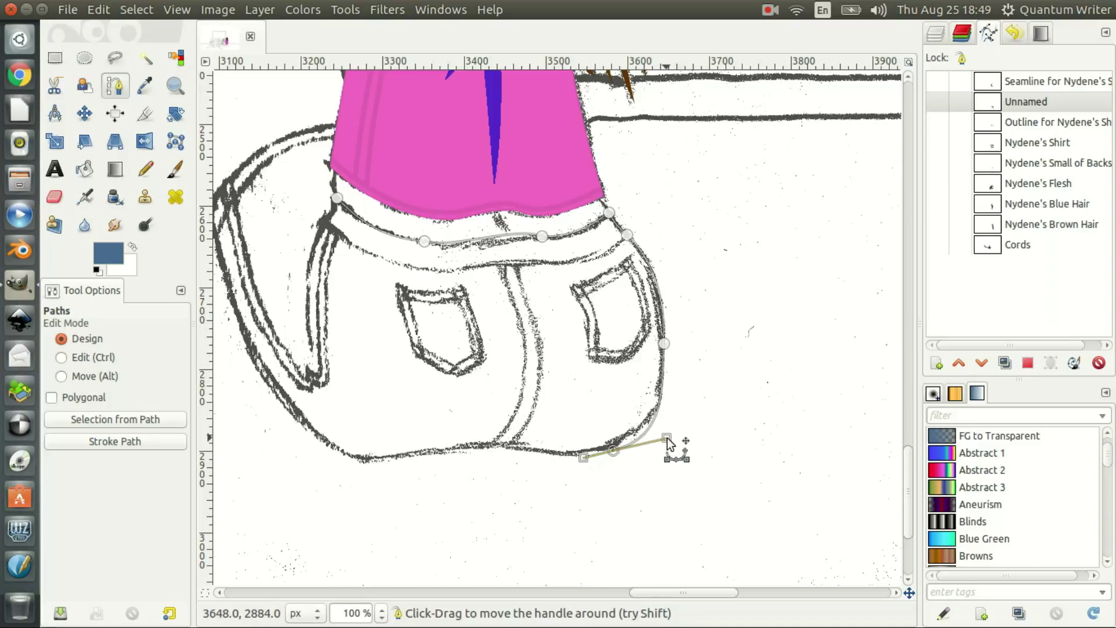
pyautogui.moveTo(667, 438); pyautogui.dragTo(666, 436)
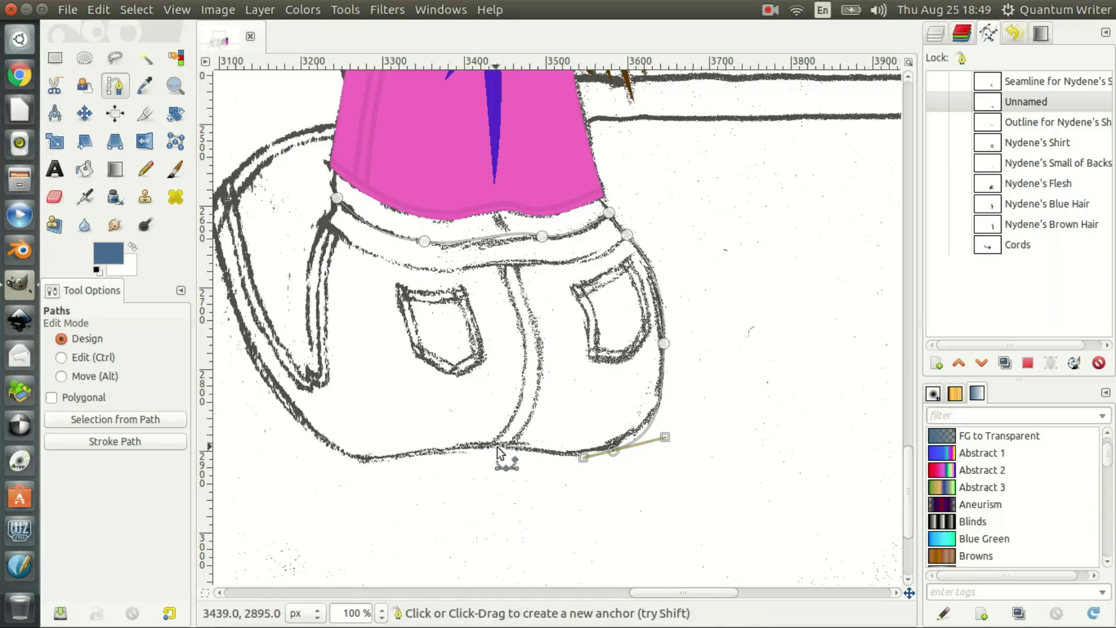
# Continue the path along the bottom hem to the lower-left corner
pyautogui.moveTo(498, 448); pyautogui.dragTo(453, 447)
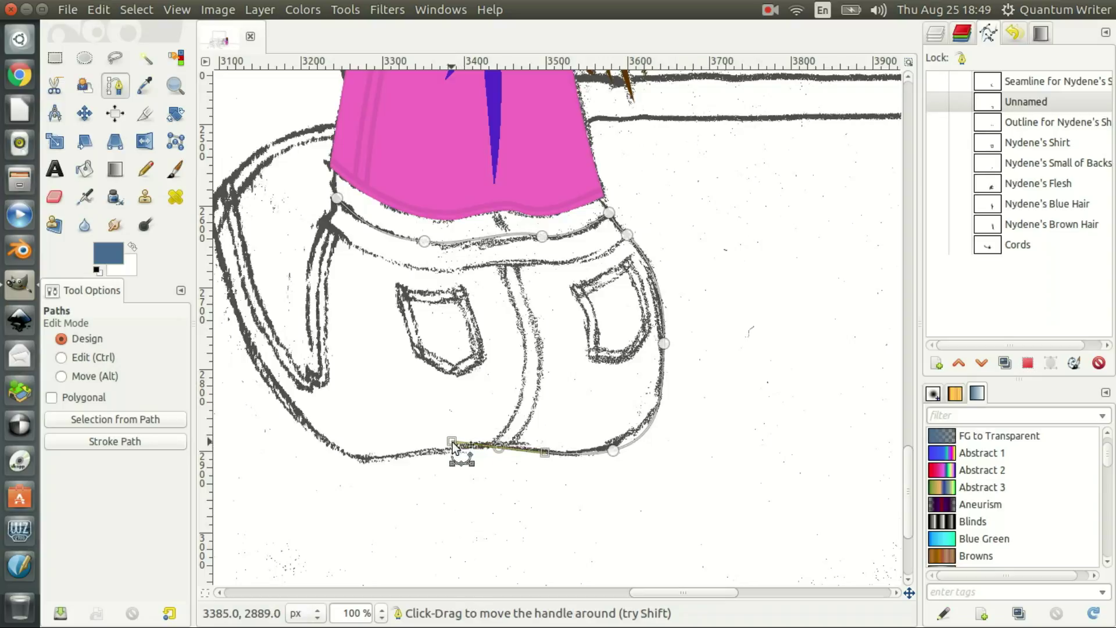
pyautogui.moveTo(453, 446); pyautogui.dragTo(485, 452)
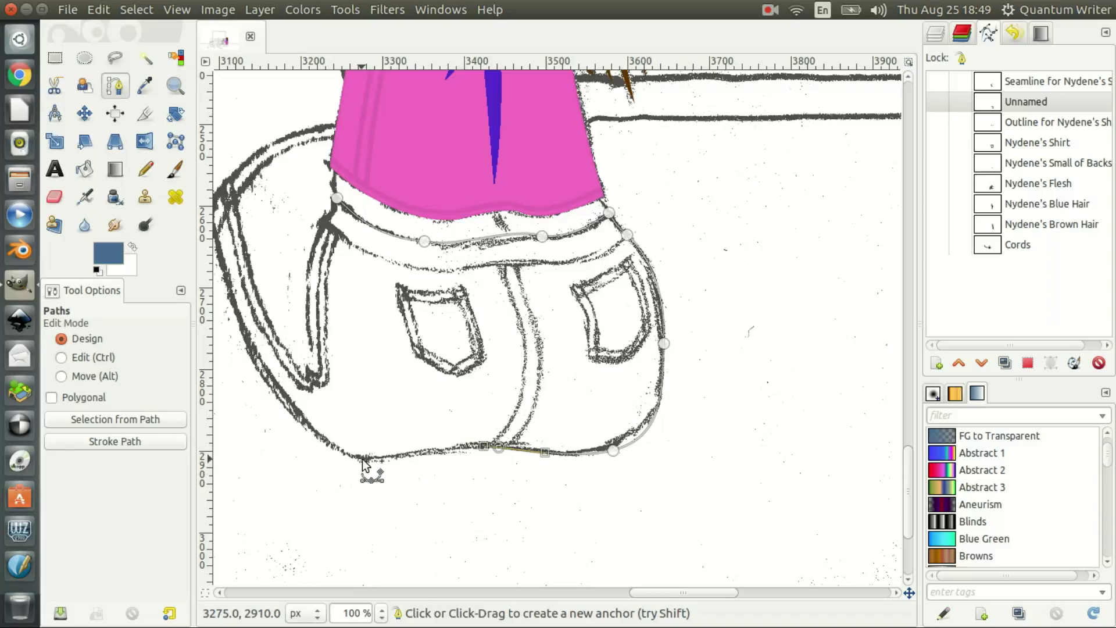
pyautogui.moveTo(362, 460); pyautogui.dragTo(308, 459)
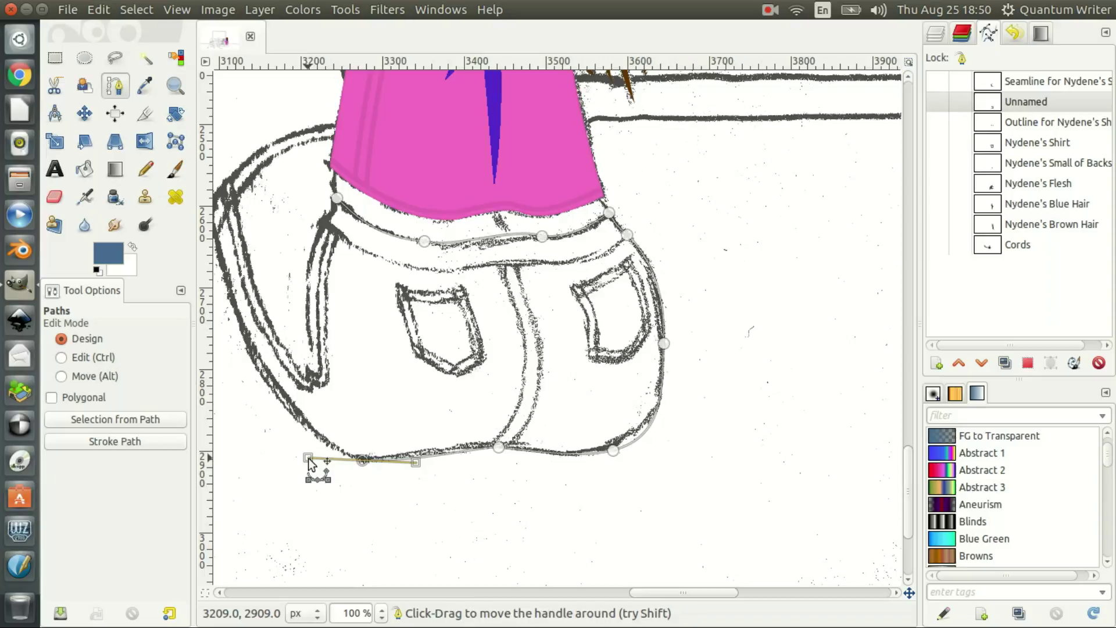
pyautogui.moveTo(309, 459); pyautogui.dragTo(345, 459)
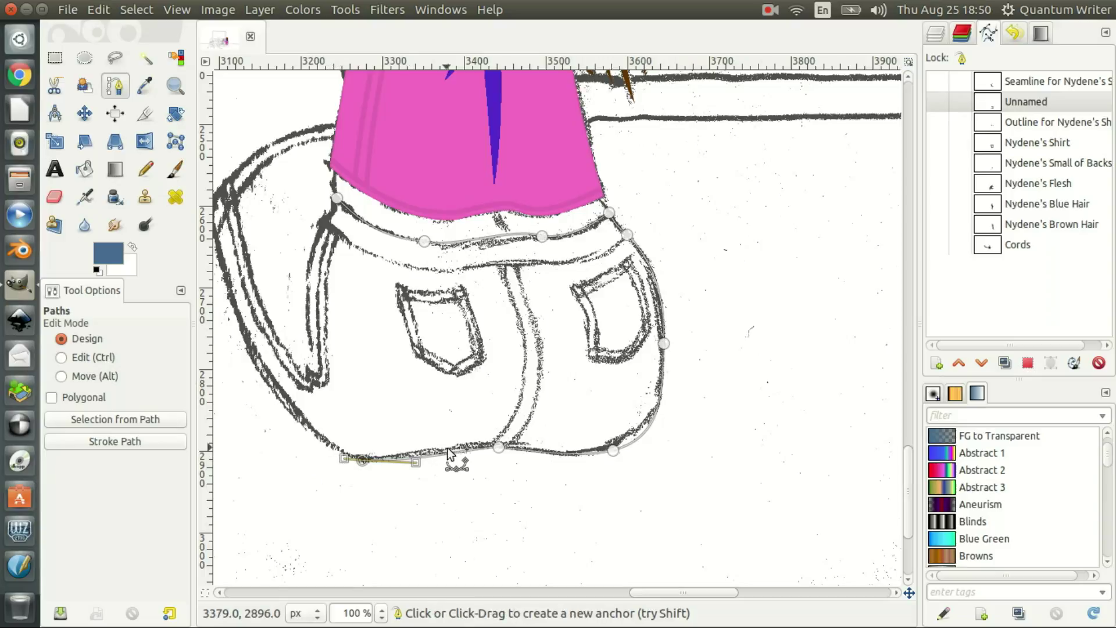
pyautogui.moveTo(686, 591); pyautogui.dragTo(650, 591)
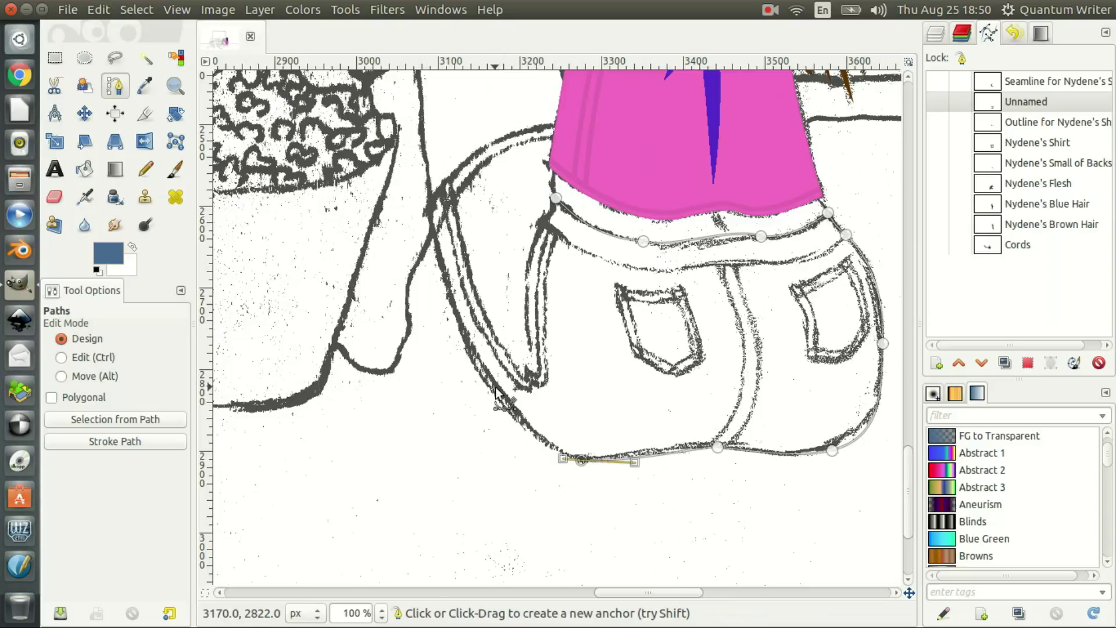
# Add anchors up the shorts' left side toward the waist
pyautogui.moveTo(487, 387); pyautogui.dragTo(449, 336)
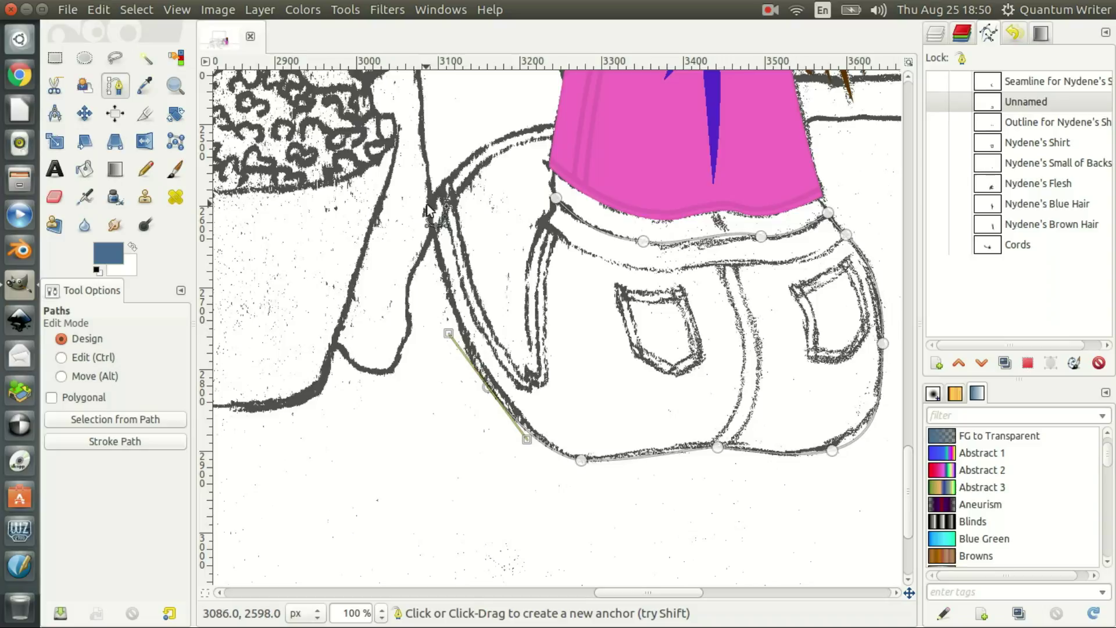
pyautogui.moveTo(428, 207)
pyautogui.mouseDown()
pyautogui.moveTo(417, 151)
pyautogui.moveTo(442, 183)
pyautogui.mouseUp()
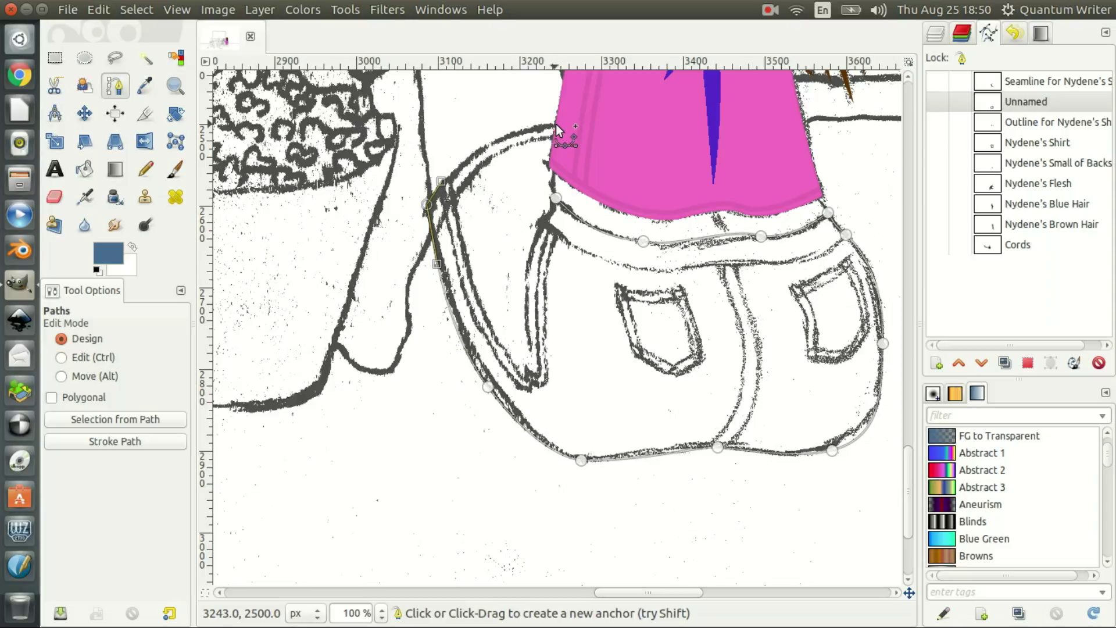
pyautogui.moveTo(557, 125); pyautogui.dragTo(634, 125)
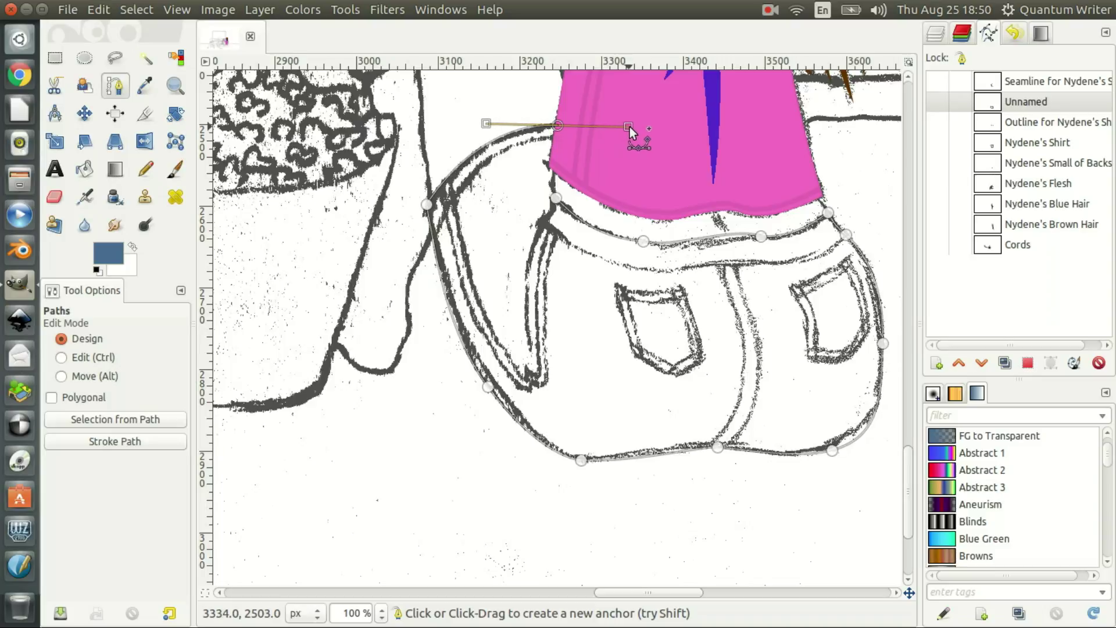
pyautogui.moveTo(634, 127)
pyautogui.mouseDown()
pyautogui.moveTo(558, 169)
pyautogui.moveTo(556, 147)
pyautogui.mouseUp()
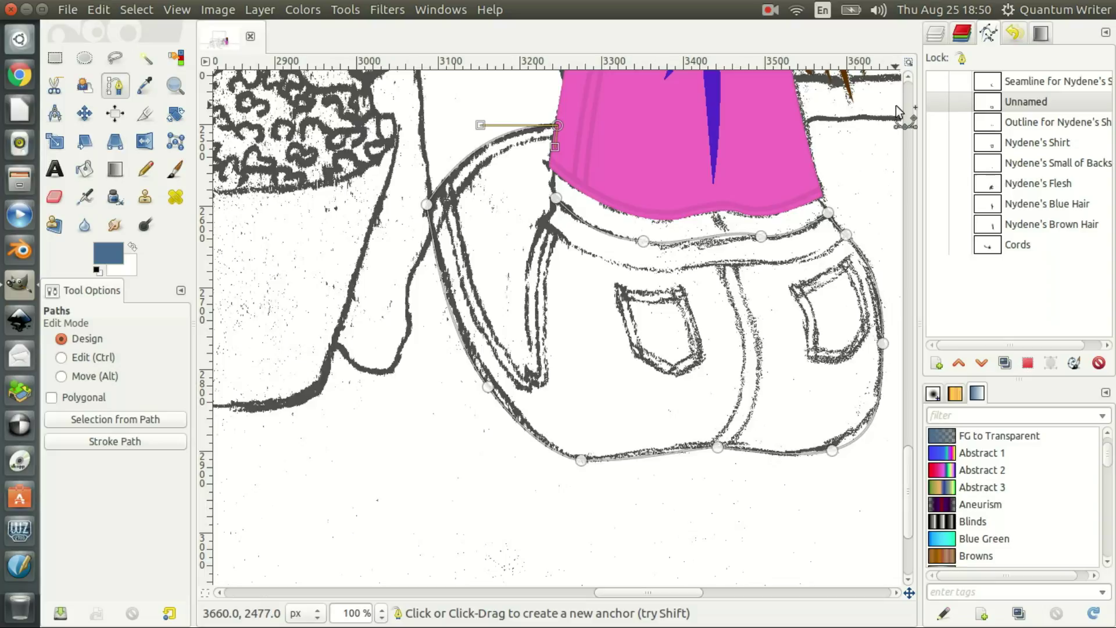
# Show the Nydene's Flesh layer and close the path at the waistband, straightening its handle
pyautogui.click(937, 35)
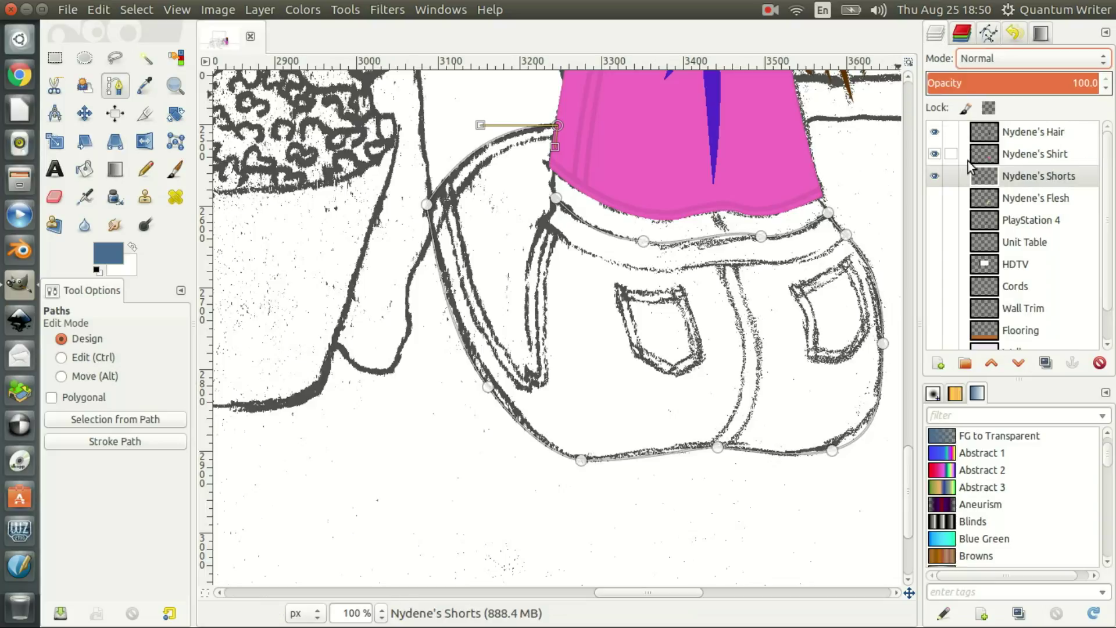
pyautogui.click(934, 198)
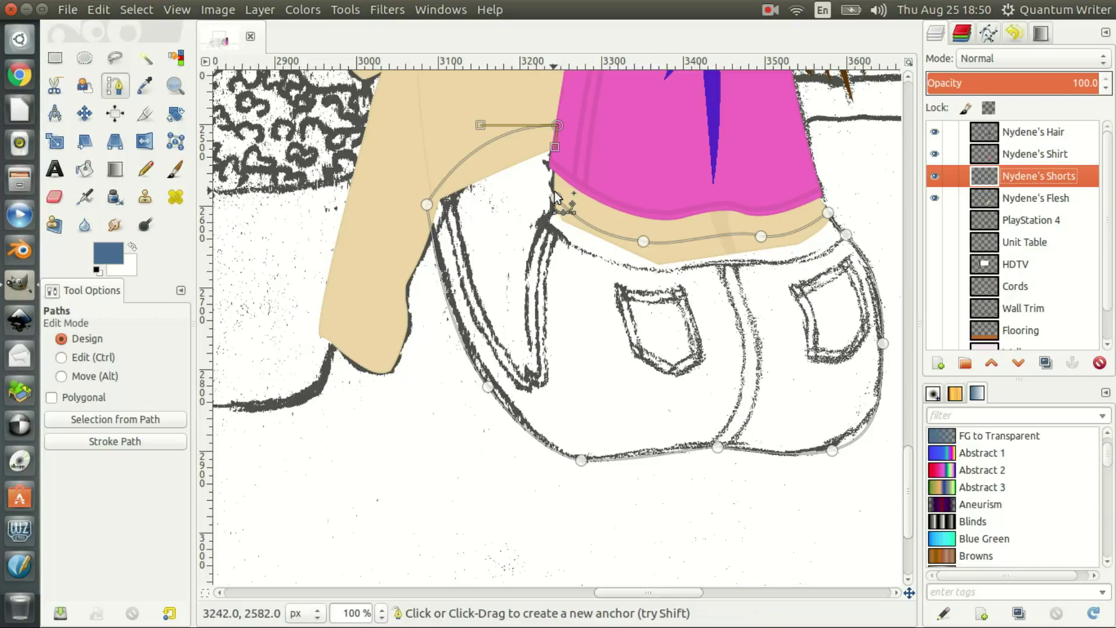
pyautogui.moveTo(555, 191); pyautogui.dragTo(555, 212)
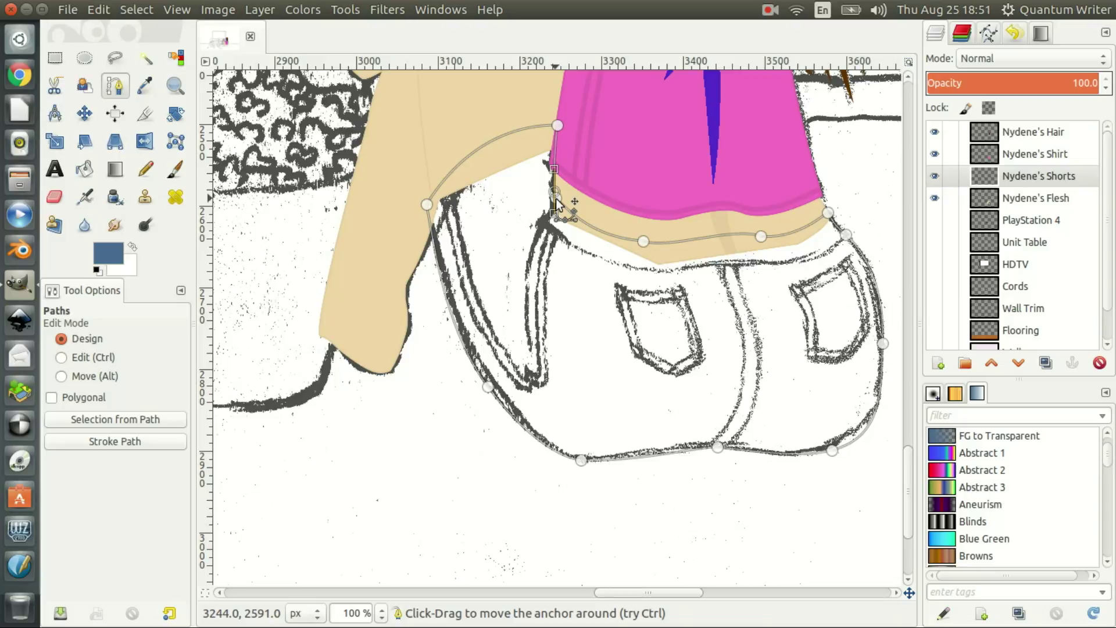
pyautogui.moveTo(556, 204); pyautogui.dragTo(555, 203)
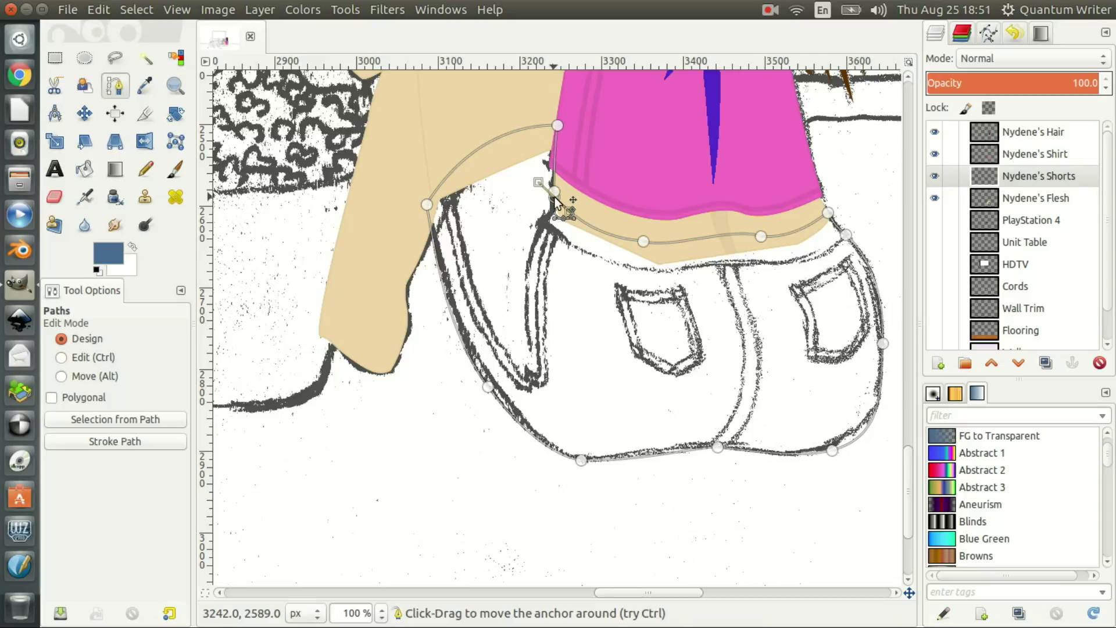
pyautogui.moveTo(555, 203); pyautogui.dragTo(555, 201)
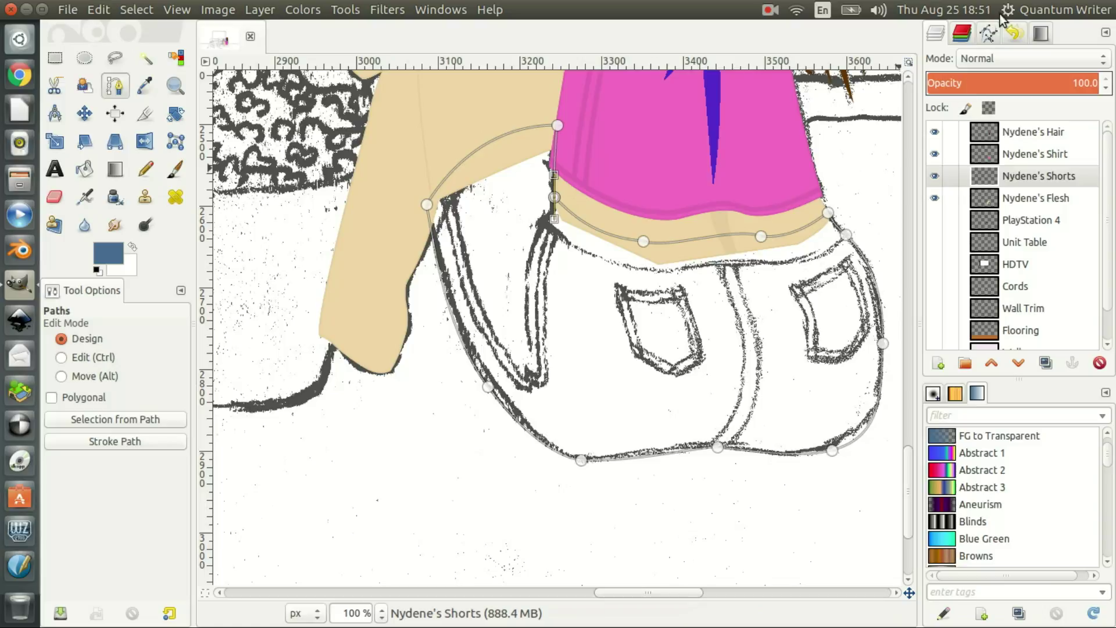
pyautogui.click(990, 34)
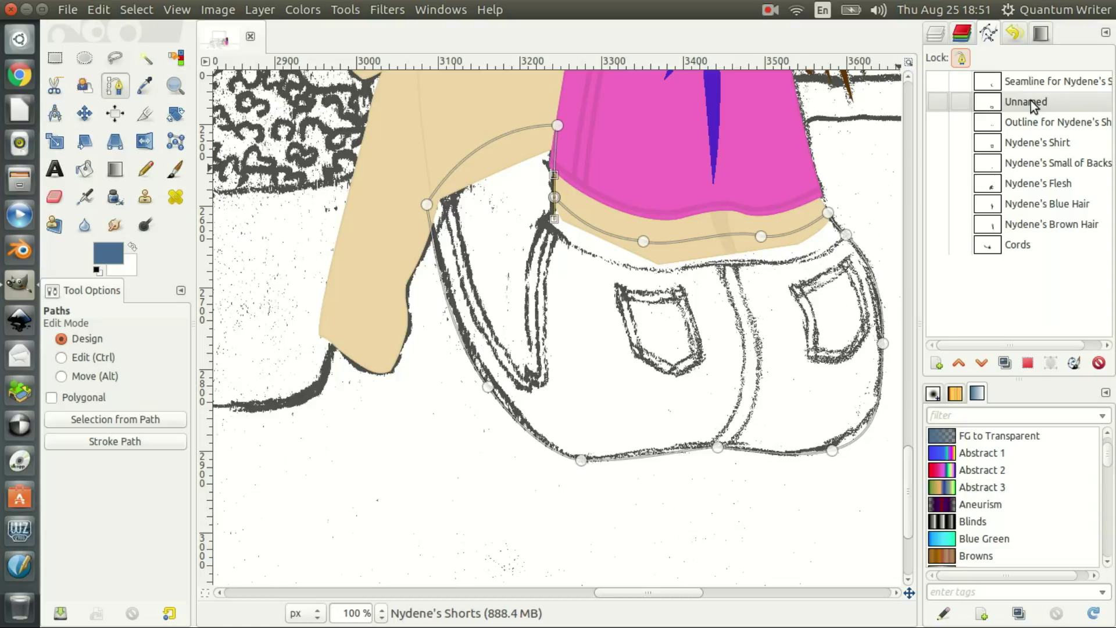
# Turn the shorts path into a selection and fill it with the blue foreground colour
pyautogui.rightClick(1030, 104)
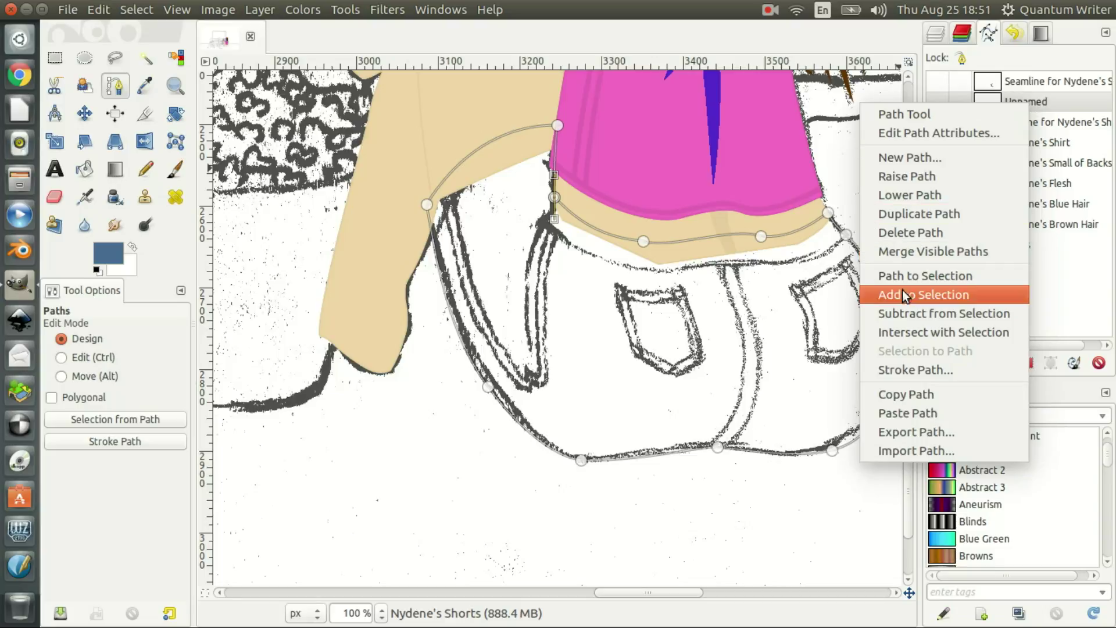
pyautogui.click(941, 274)
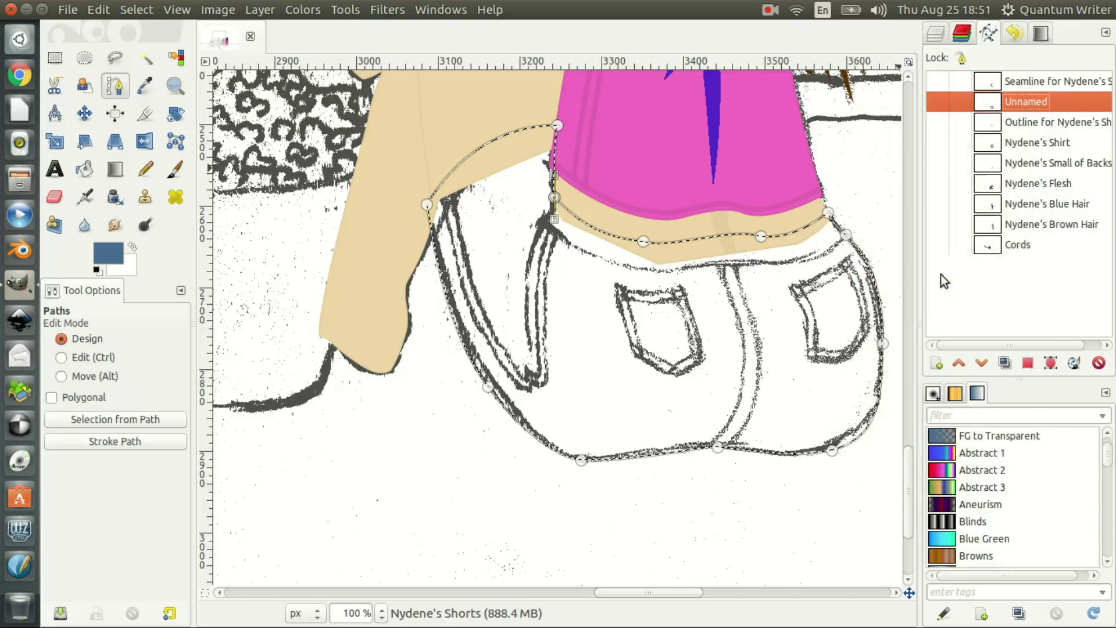
pyautogui.rightClick(636, 360)
pyautogui.moveTo(666, 400)
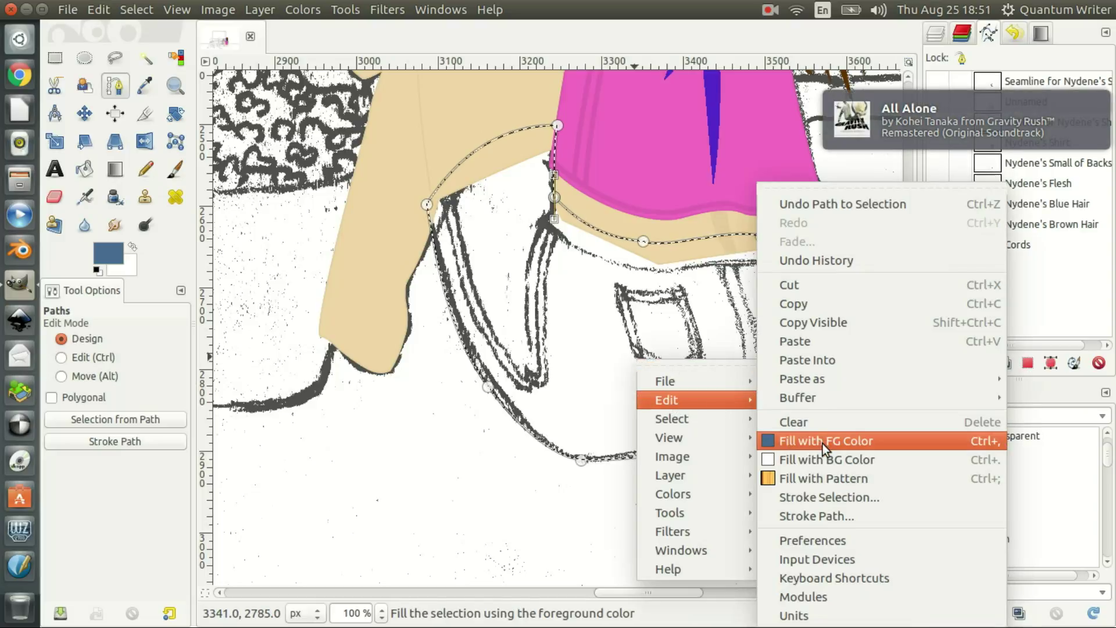
pyautogui.click(824, 444)
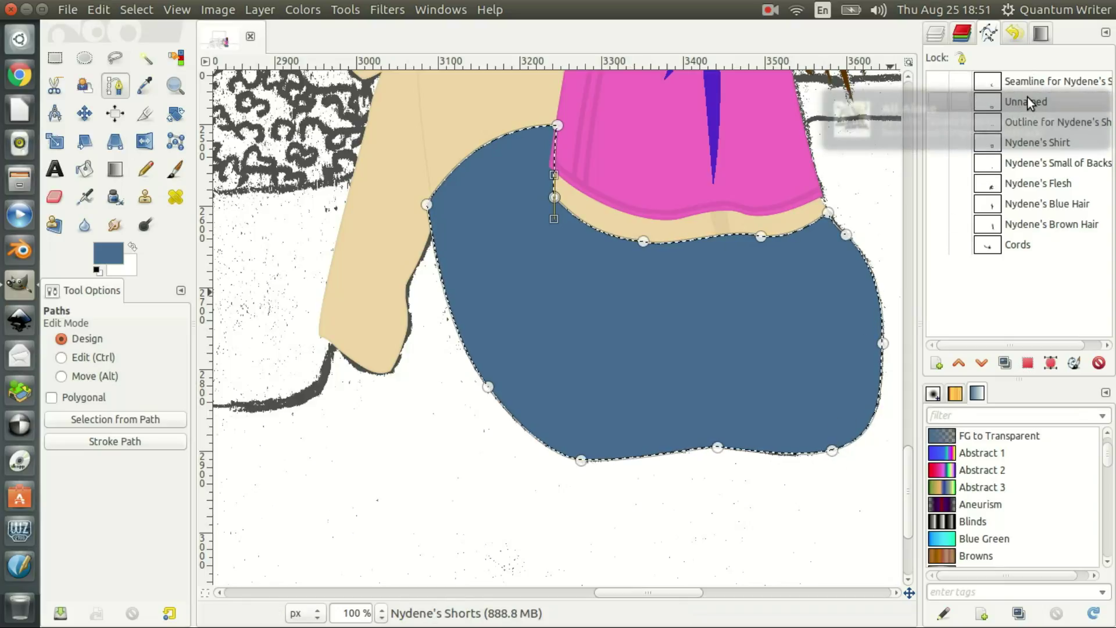
# Rename the path to 'Nydene's Shorts 1'
pyautogui.doubleClick(1027, 99)
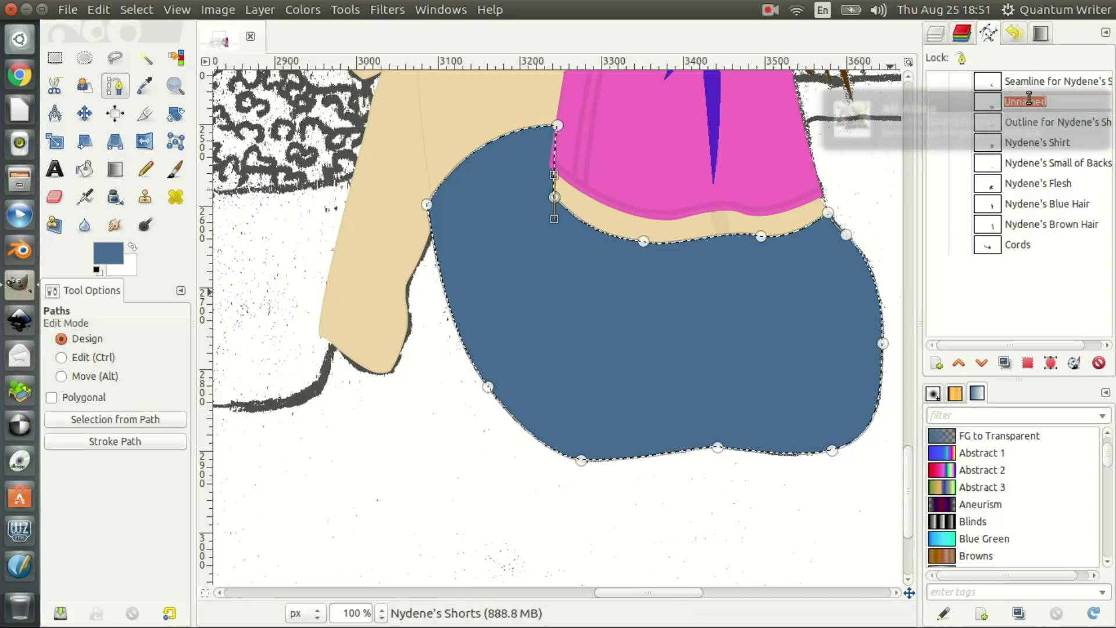
pyautogui.write("Nydene's")
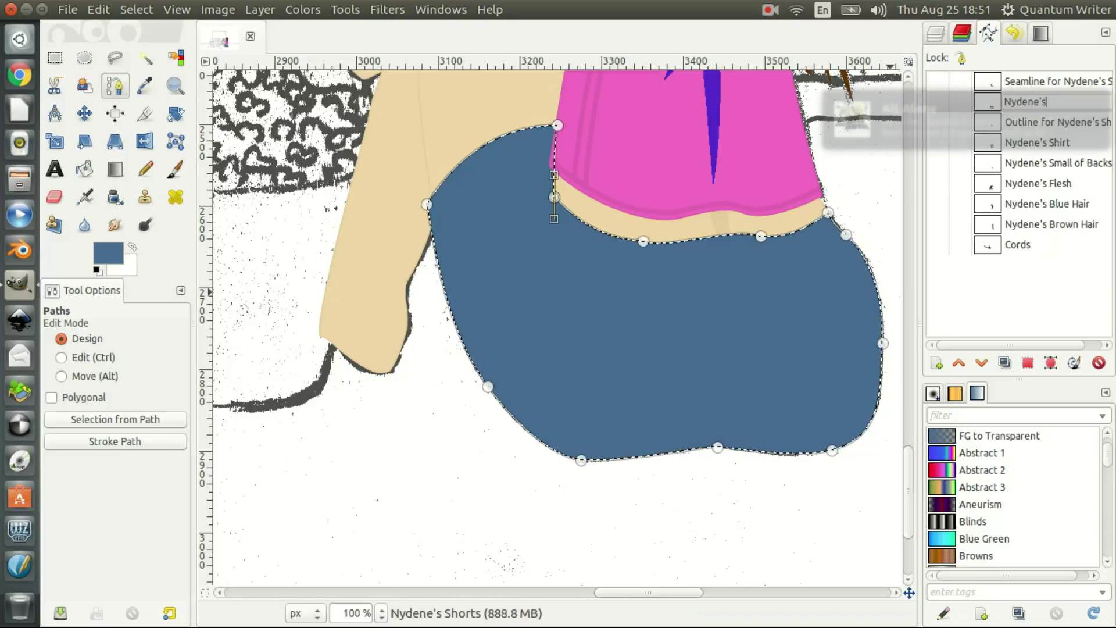
pyautogui.write(' Shorts 1')
pyautogui.press('Return')
pyautogui.rightClick(1027, 97)
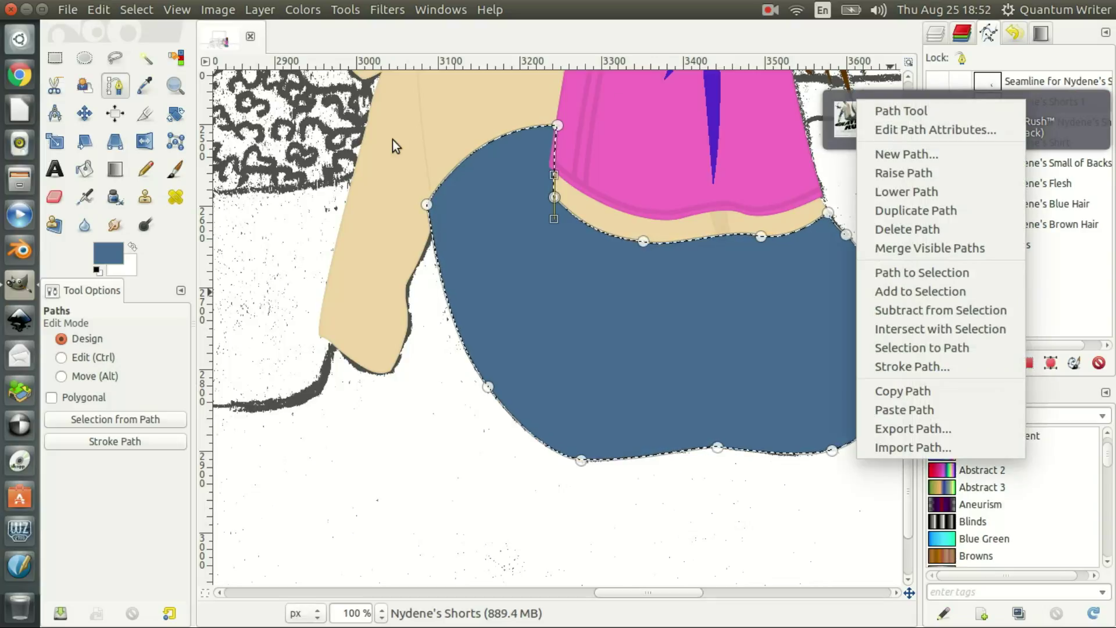
# Stroke the Nydene's Shorts 1 path with a 3-pixel line in a slightly darker blue
pyautogui.click(110, 254)
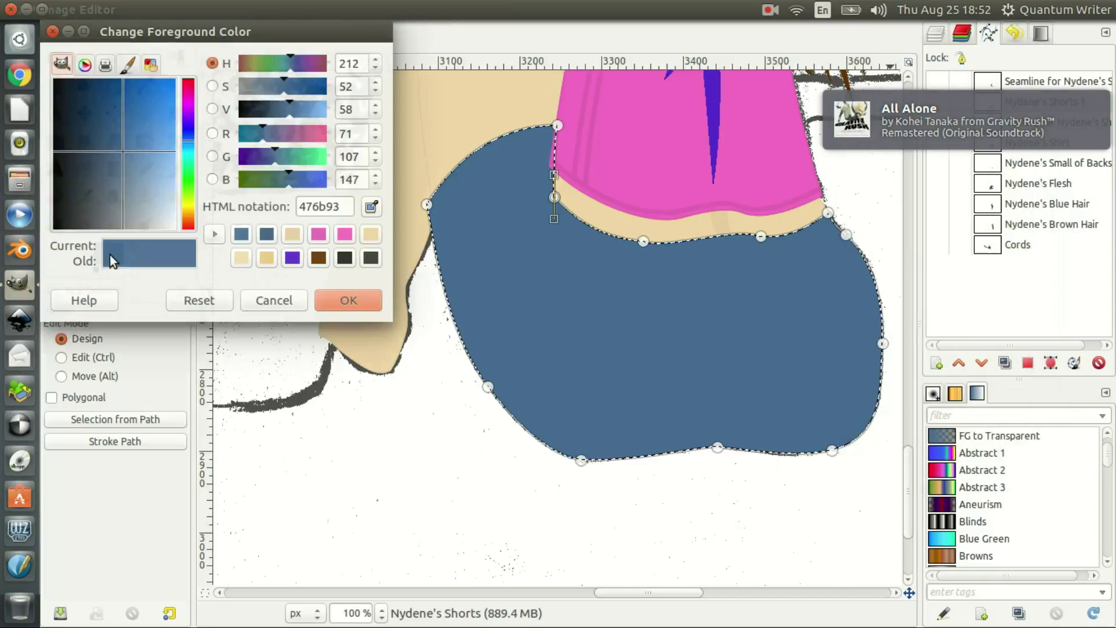
pyautogui.click(266, 235)
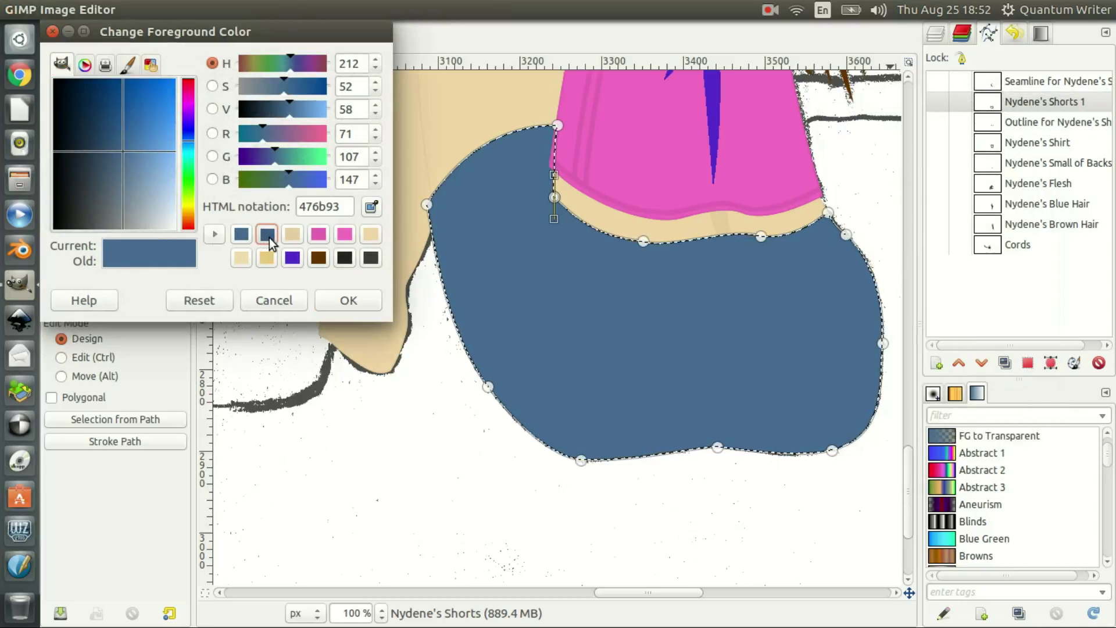
pyautogui.click(348, 301)
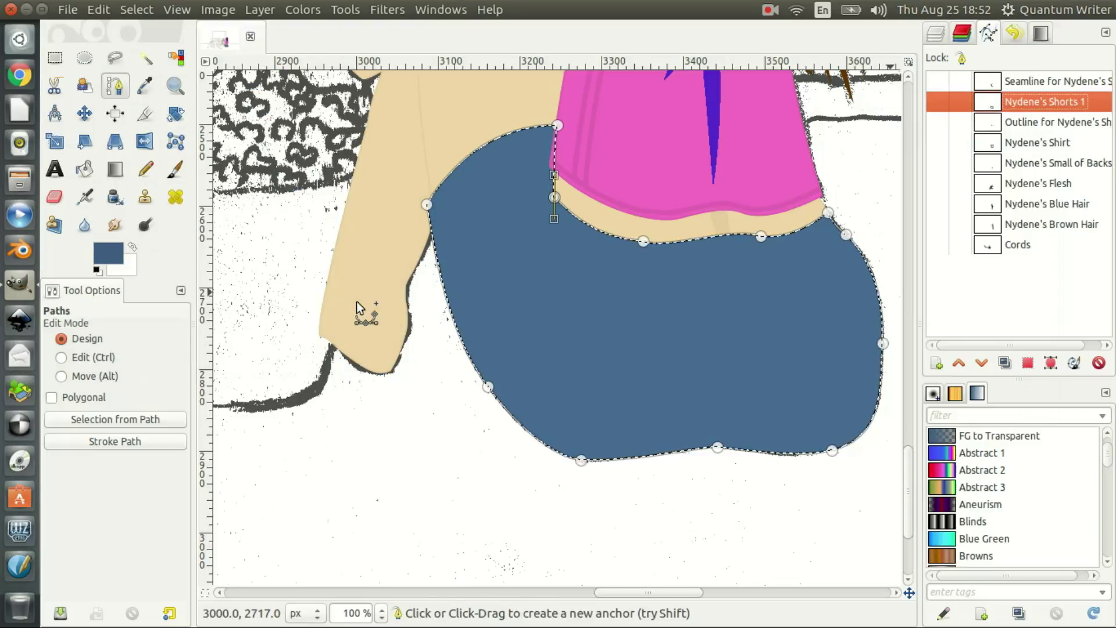
pyautogui.rightClick(1034, 101)
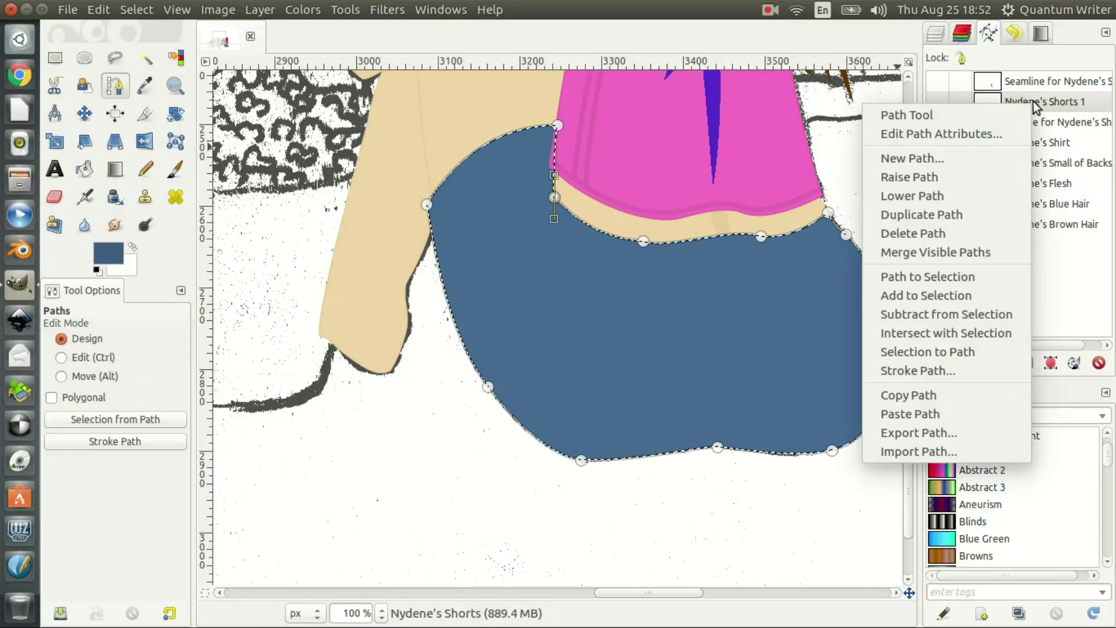
pyautogui.click(932, 375)
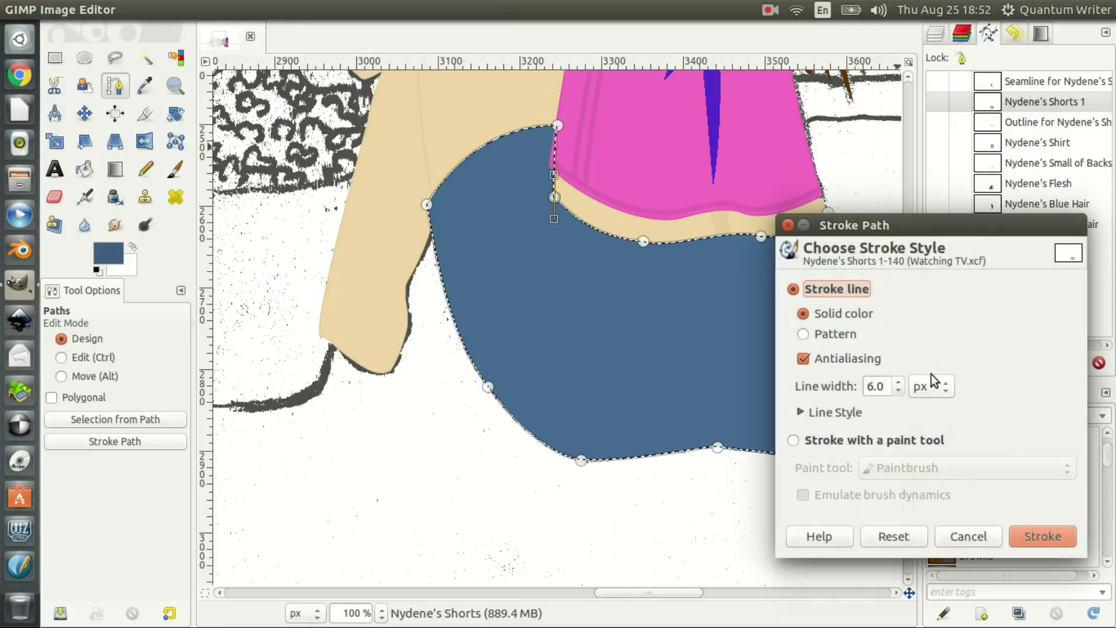
pyautogui.click(899, 390)
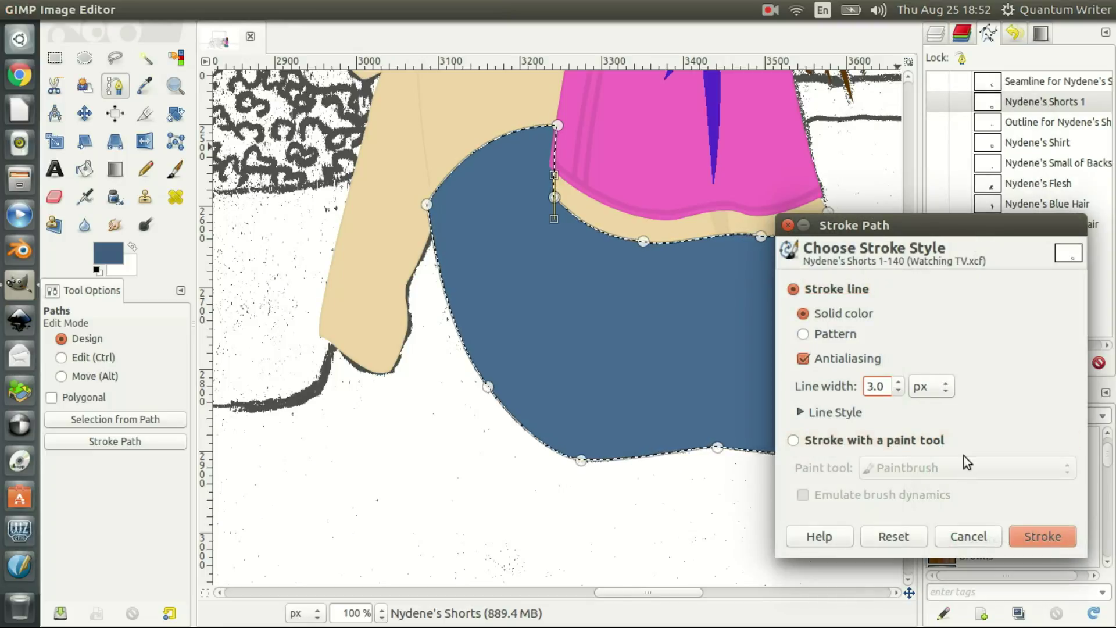
pyautogui.click(1060, 542)
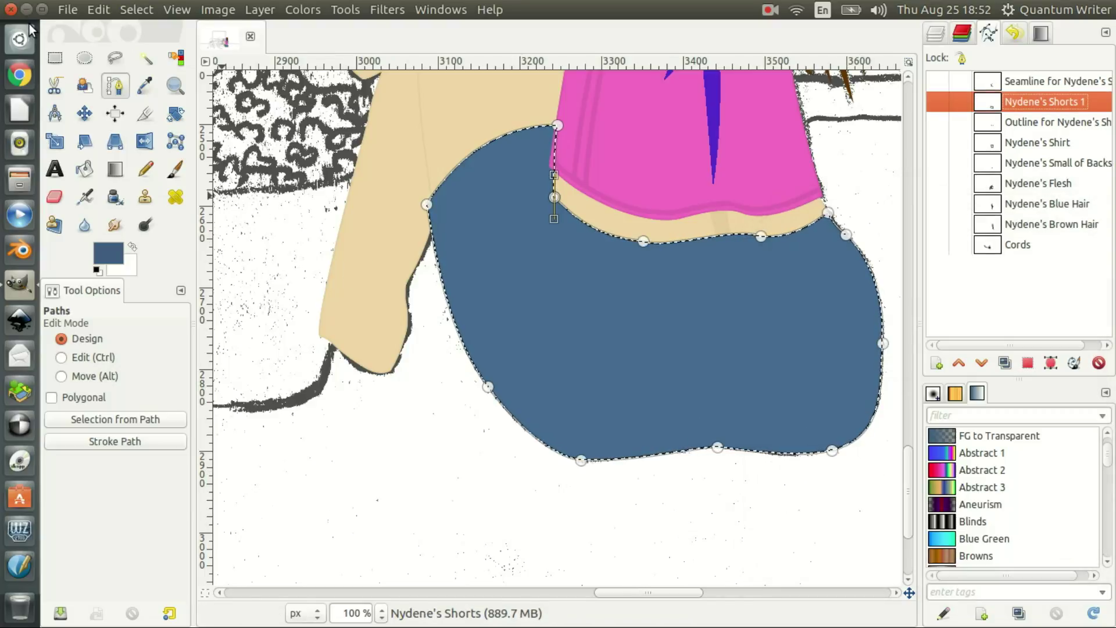
pyautogui.click(59, 60)
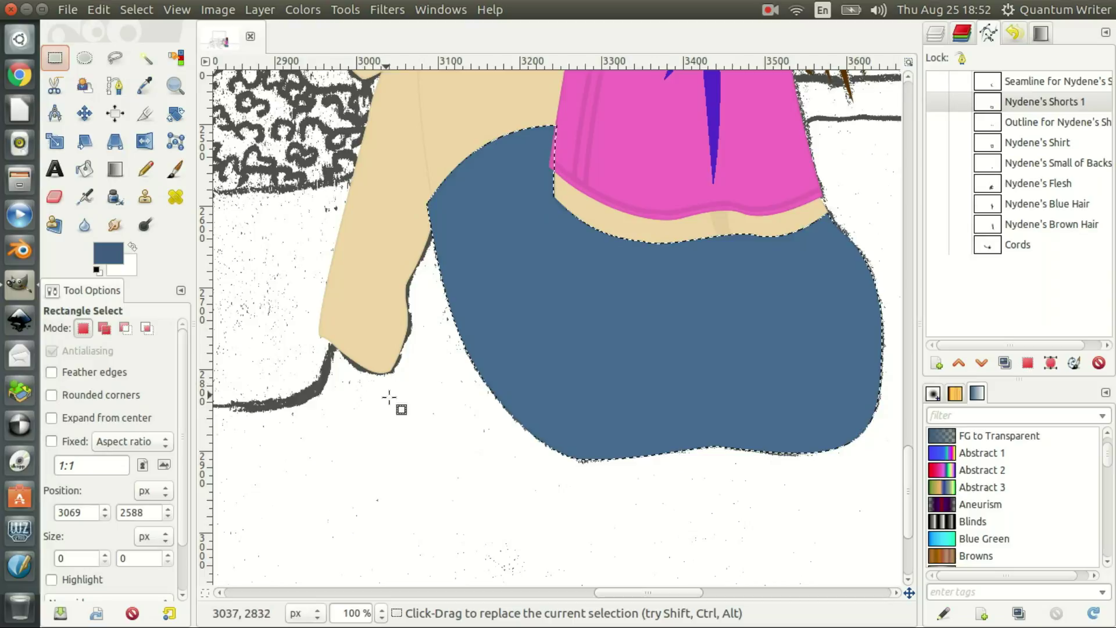
# Clear the selection and hide the Nydene's Shorts layer to reveal the pocket and seam sketch
pyautogui.click(409, 418)
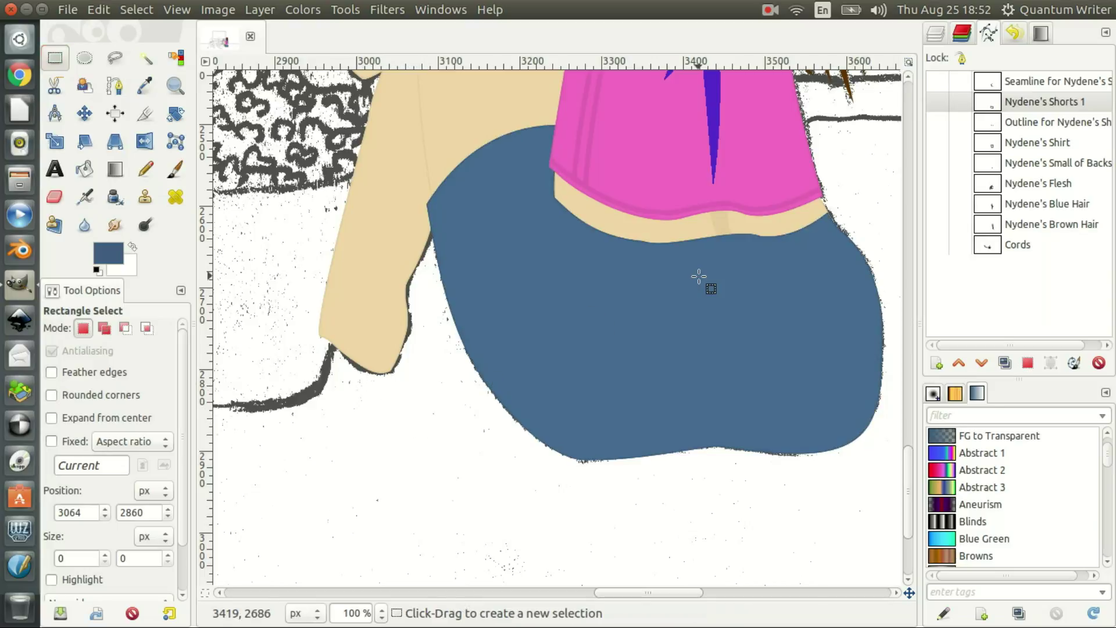
pyautogui.click(936, 35)
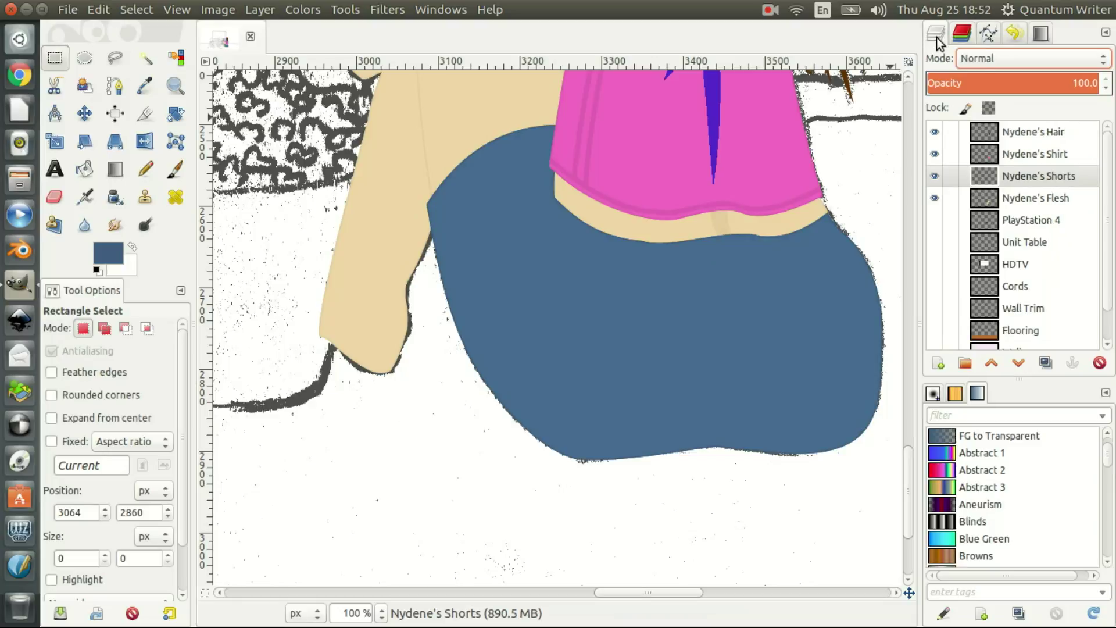
pyautogui.click(934, 176)
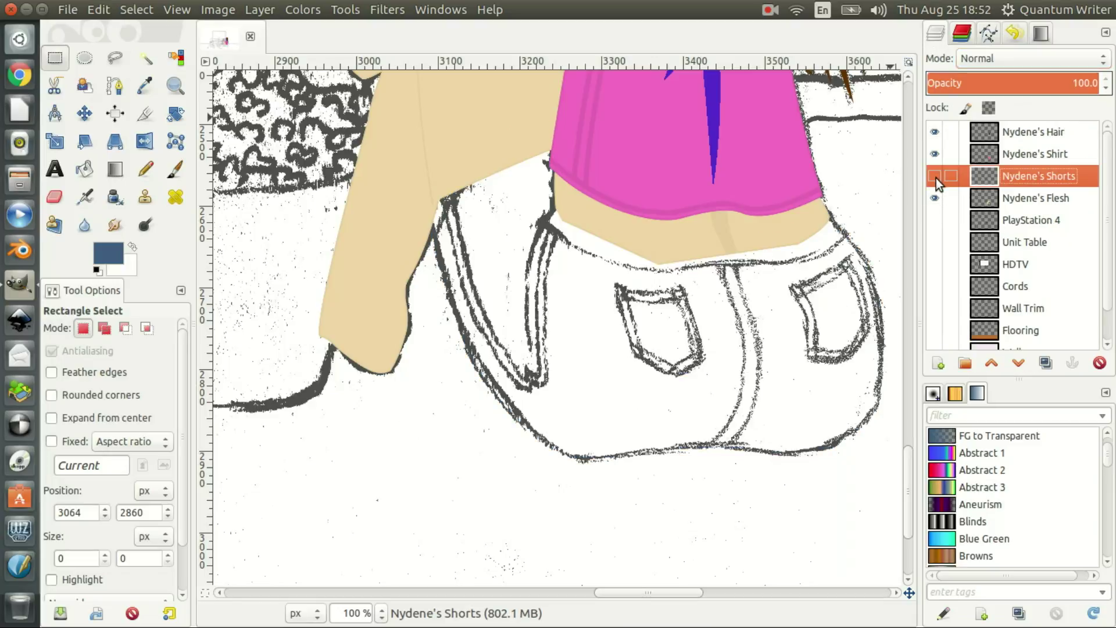
pyautogui.click(936, 177)
pyautogui.click(935, 176)
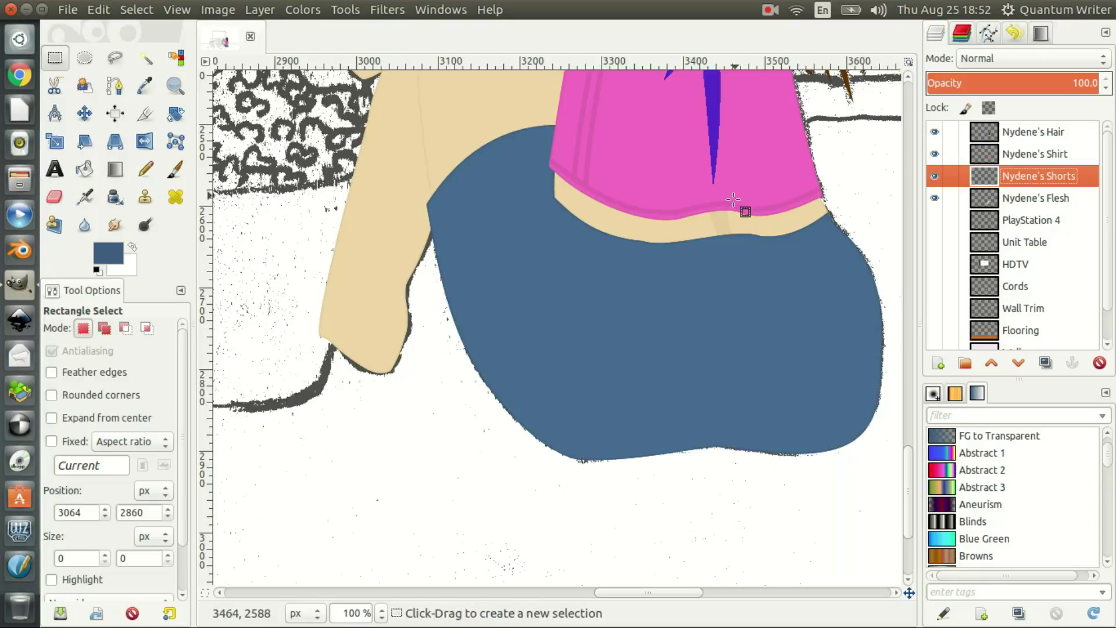
pyautogui.click(934, 176)
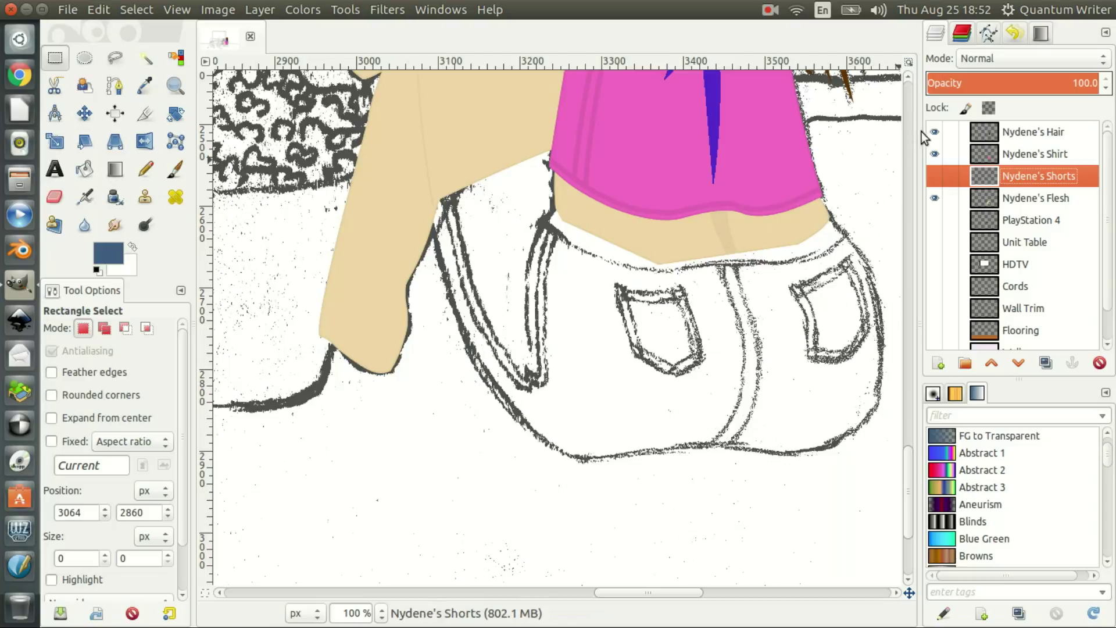
pyautogui.click(115, 86)
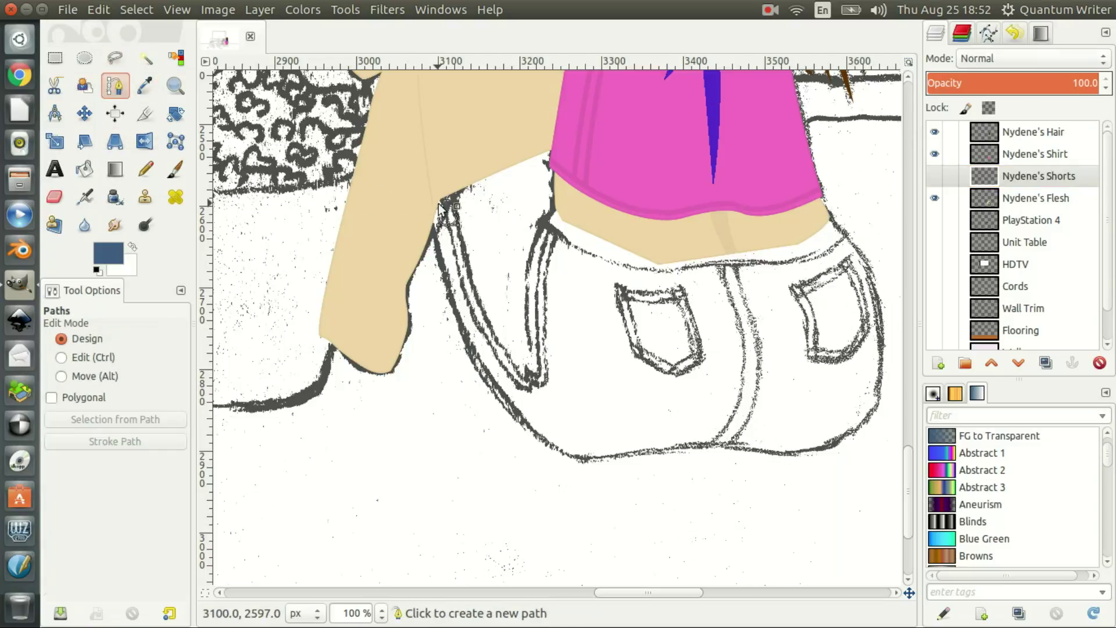
# Trace a curved path down the shorts' left seam line from just below the waistband
pyautogui.click(555, 206)
pyautogui.click(554, 214)
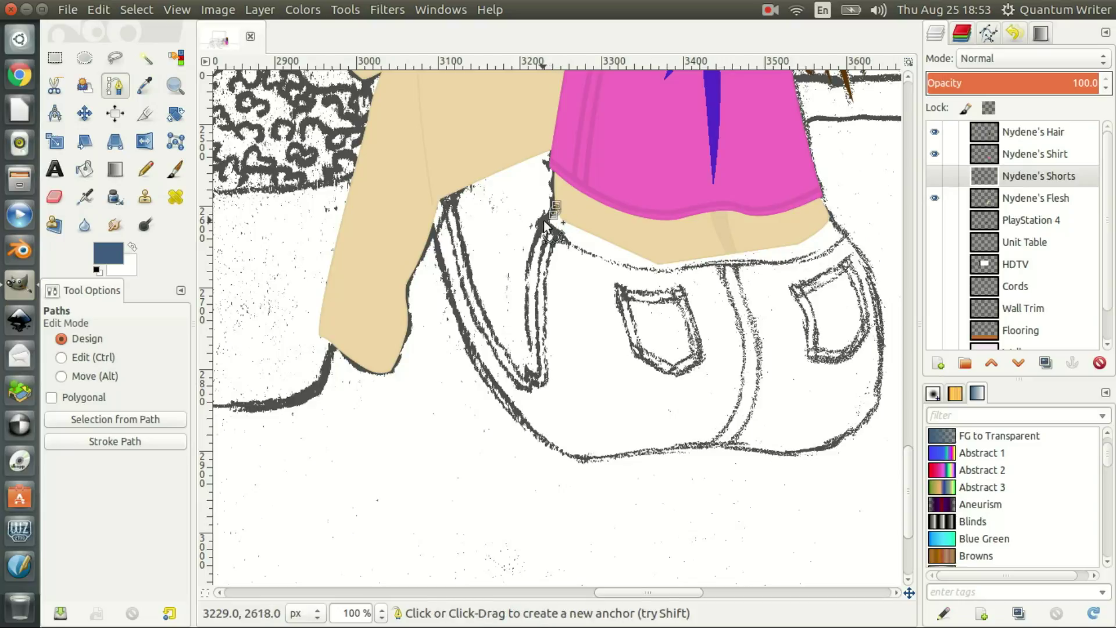
pyautogui.click(545, 222)
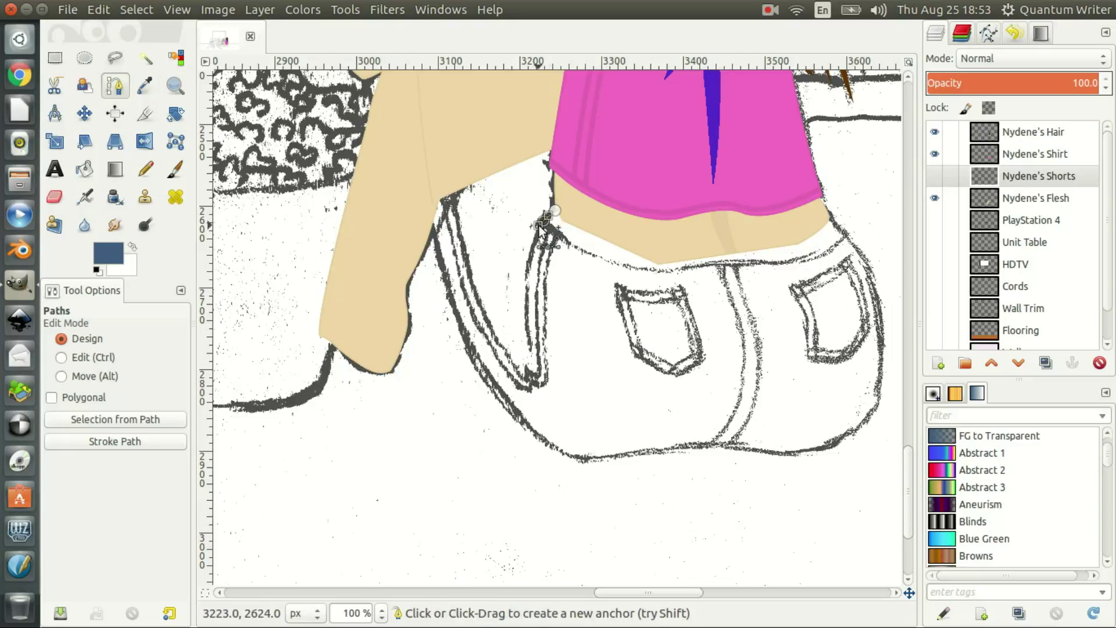
pyautogui.click(538, 226)
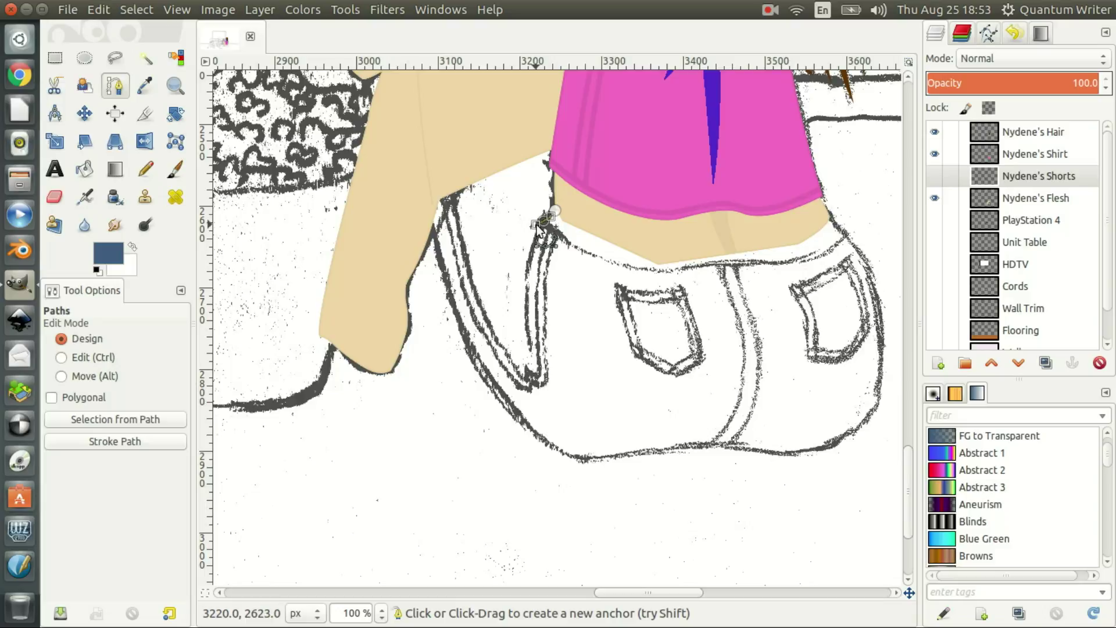
pyautogui.moveTo(537, 223); pyautogui.dragTo(538, 225)
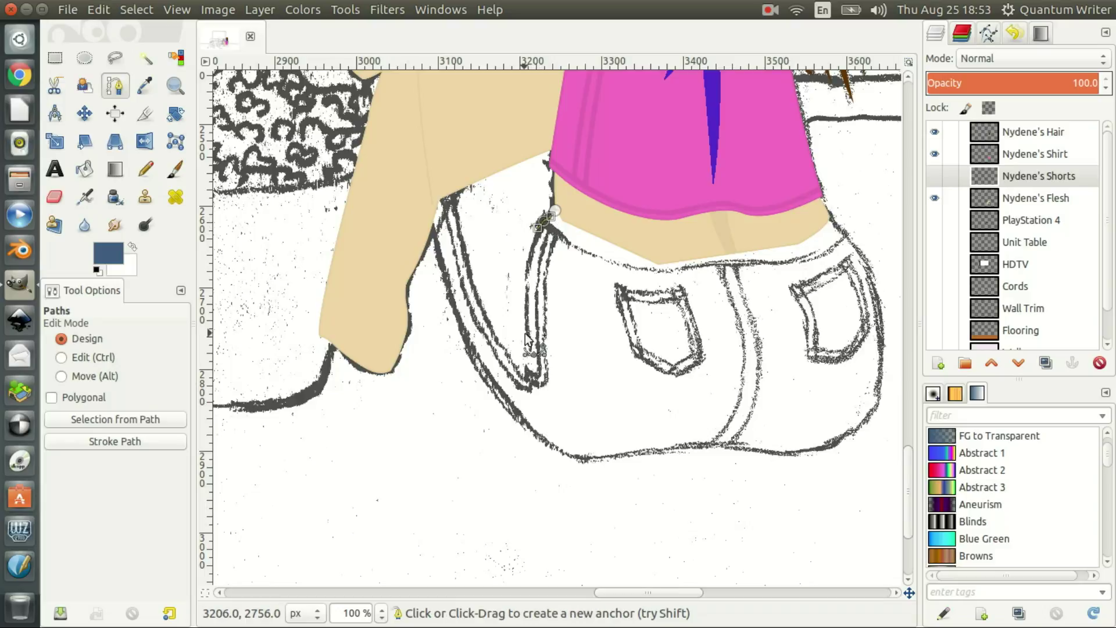
pyautogui.moveTo(530, 351); pyautogui.dragTo(545, 433)
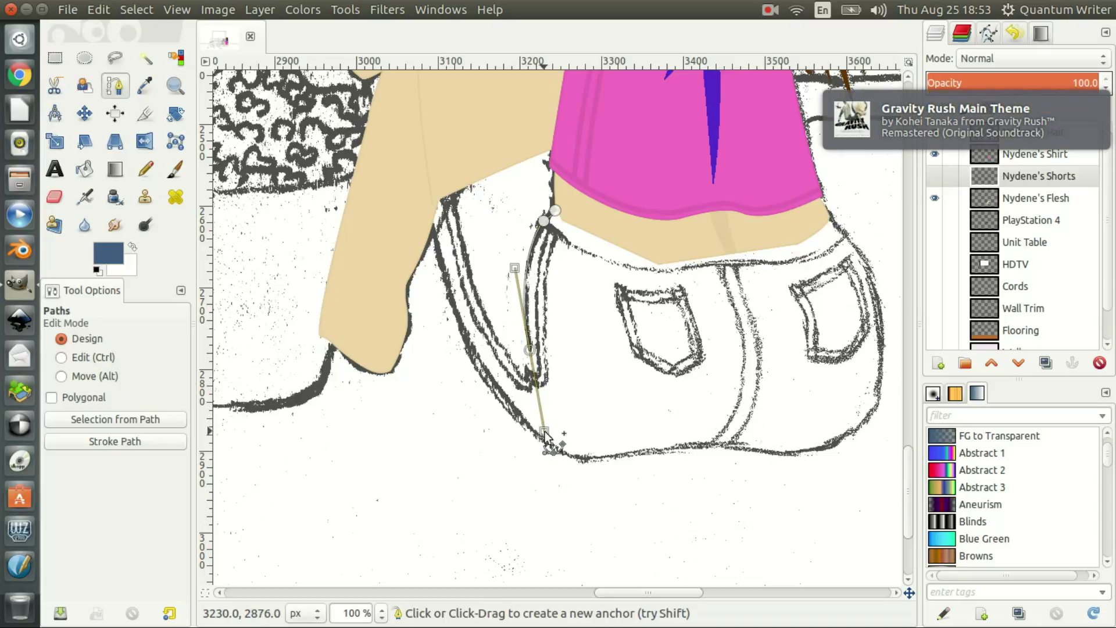
pyautogui.moveTo(544, 433); pyautogui.dragTo(539, 406)
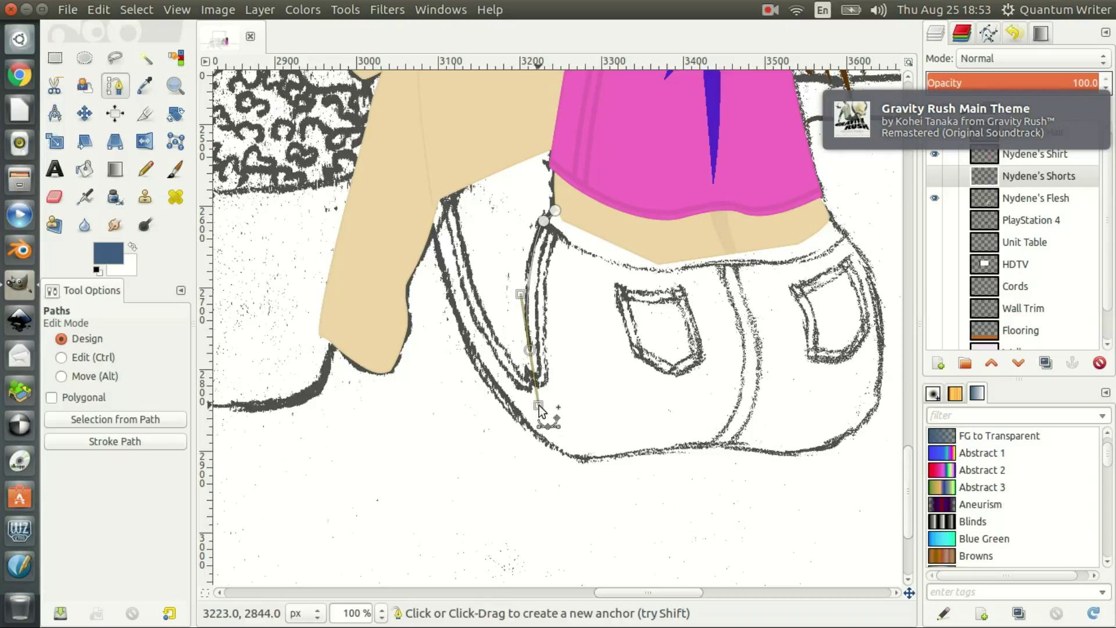
pyautogui.click(543, 221)
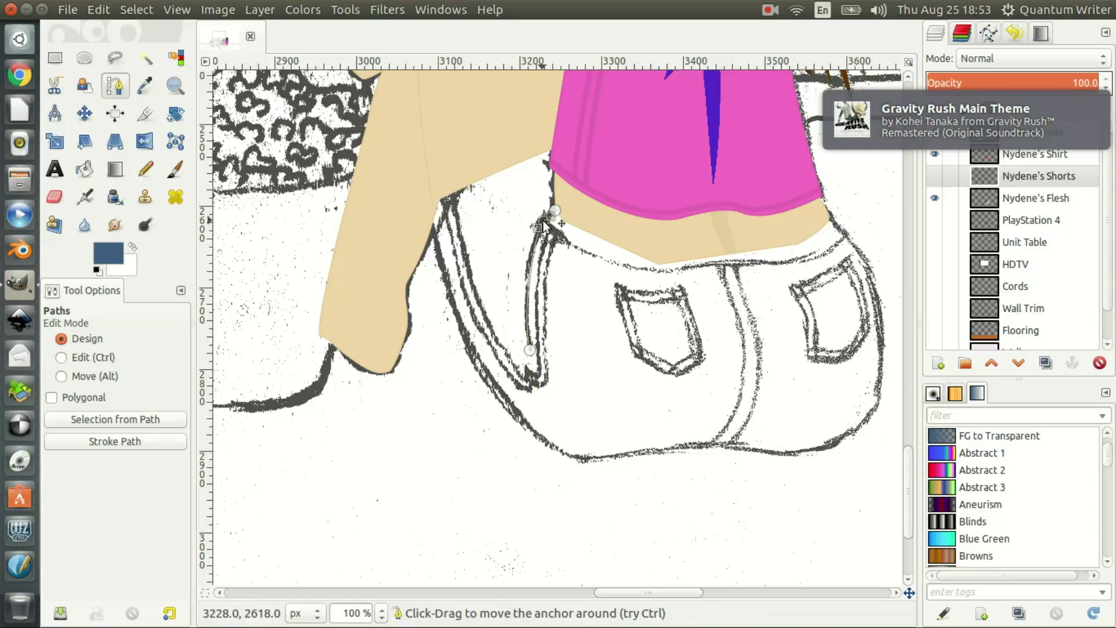
pyautogui.moveTo(538, 230); pyautogui.dragTo(526, 265)
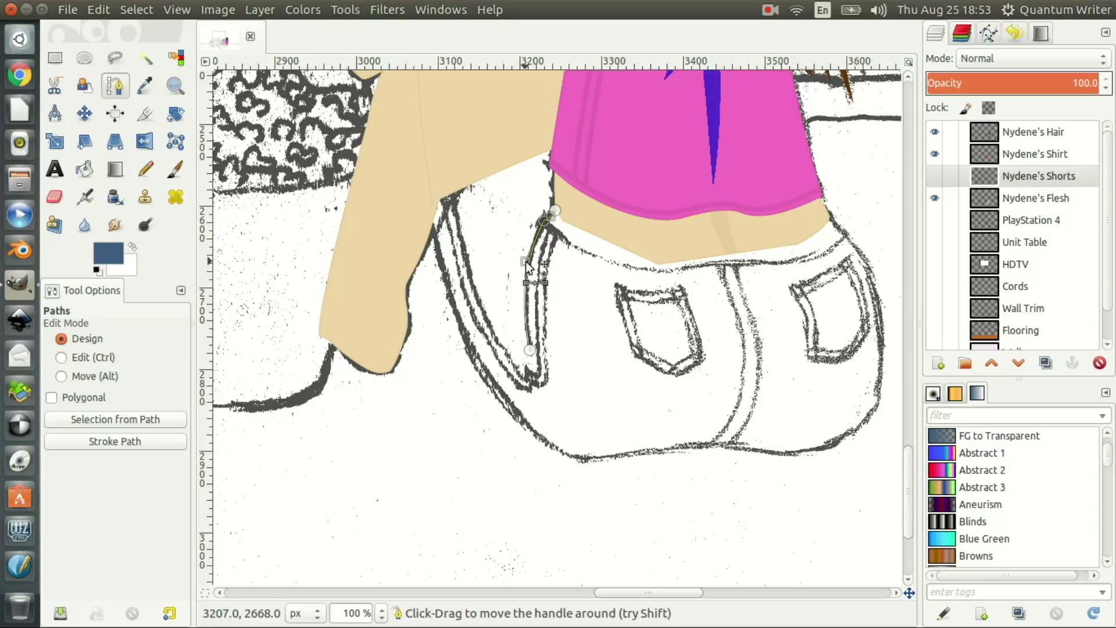
# Make the blue Nydene's Shorts layer visible again and reselect the Paths tool
pyautogui.click(988, 33)
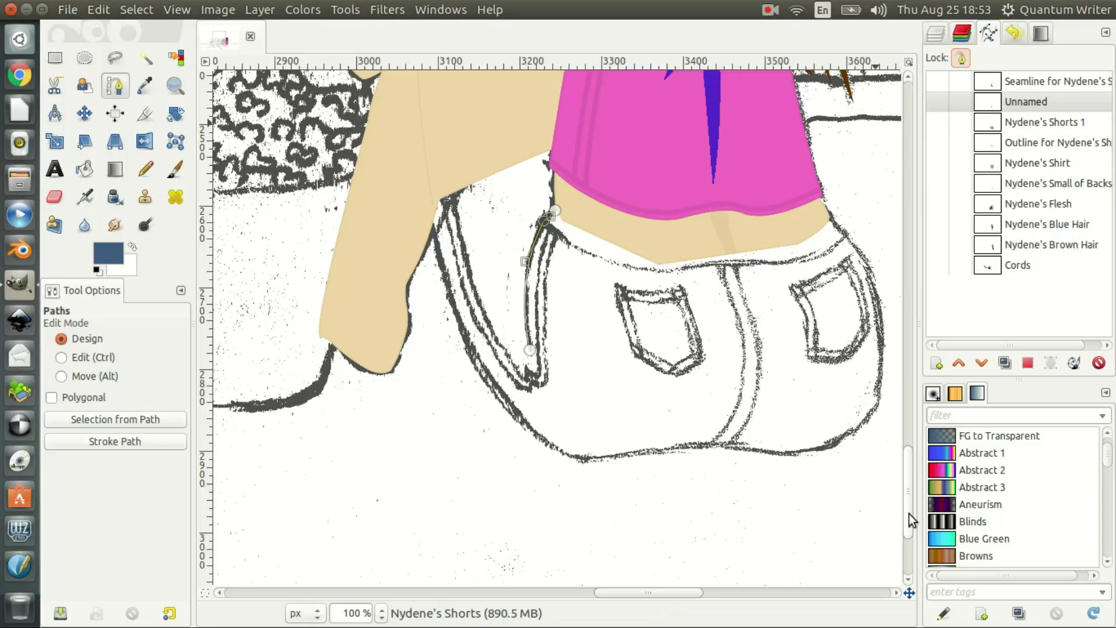
pyautogui.moveTo(909, 514); pyautogui.dragTo(906, 497)
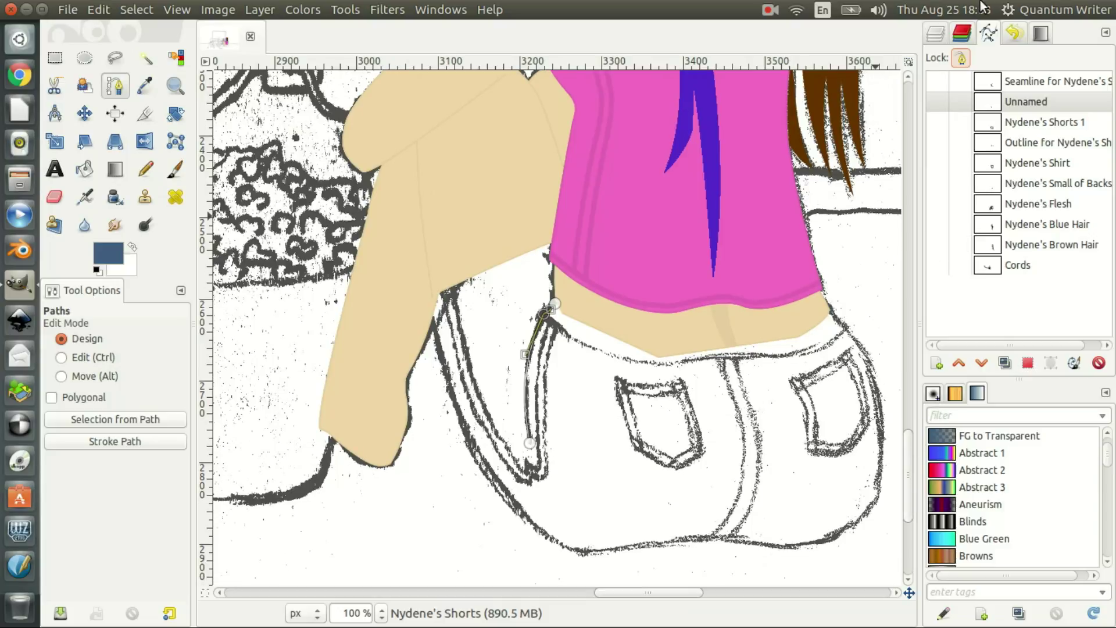
pyautogui.click(934, 36)
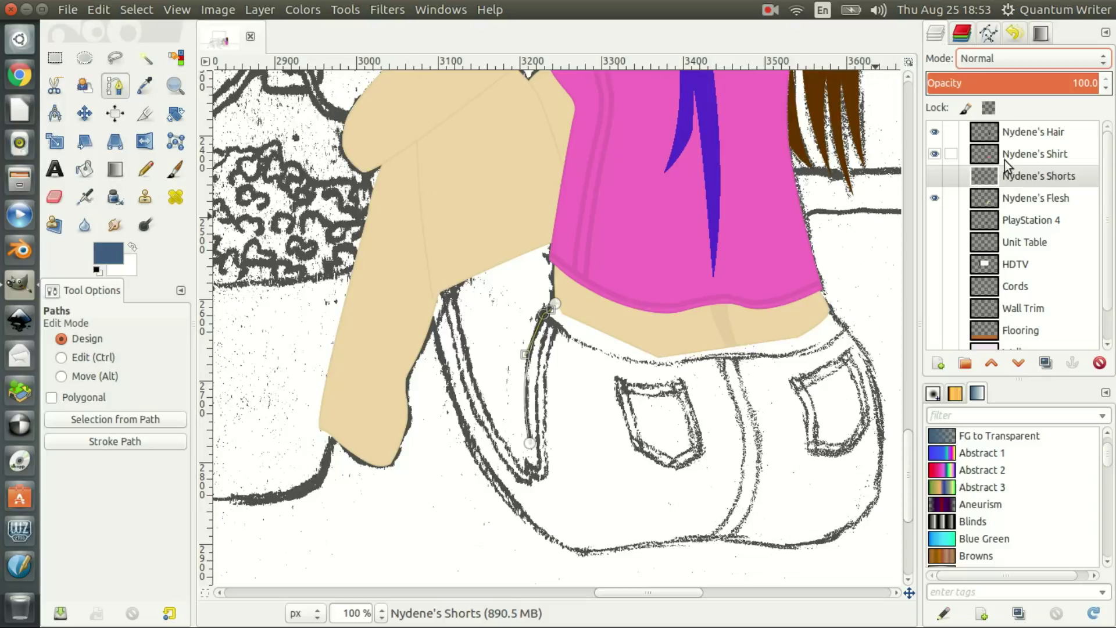
pyautogui.click(935, 175)
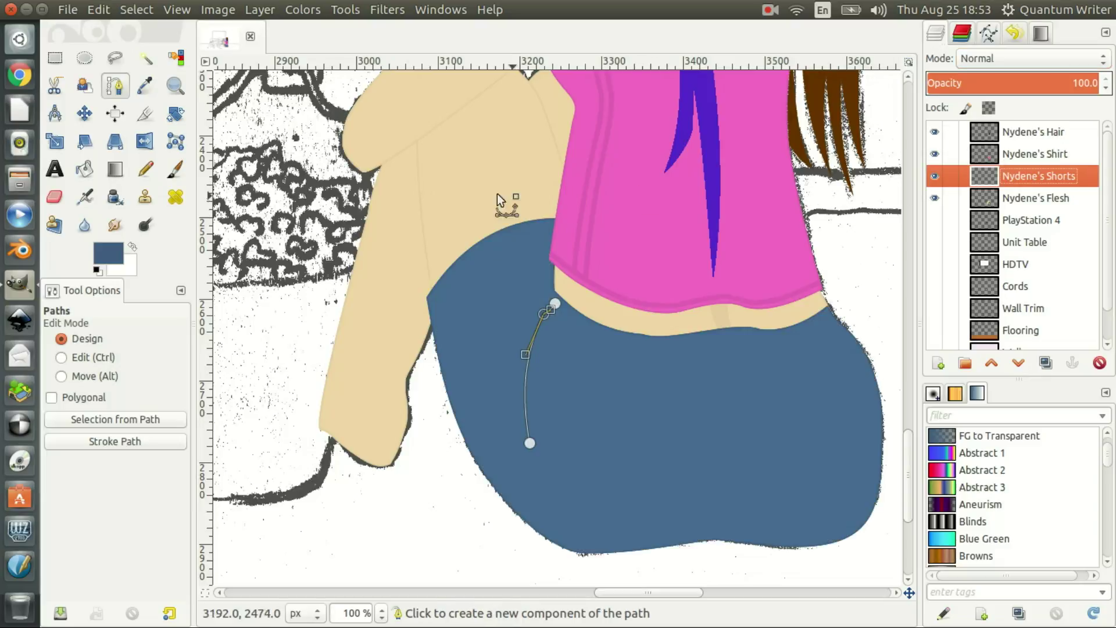
pyautogui.click(54, 58)
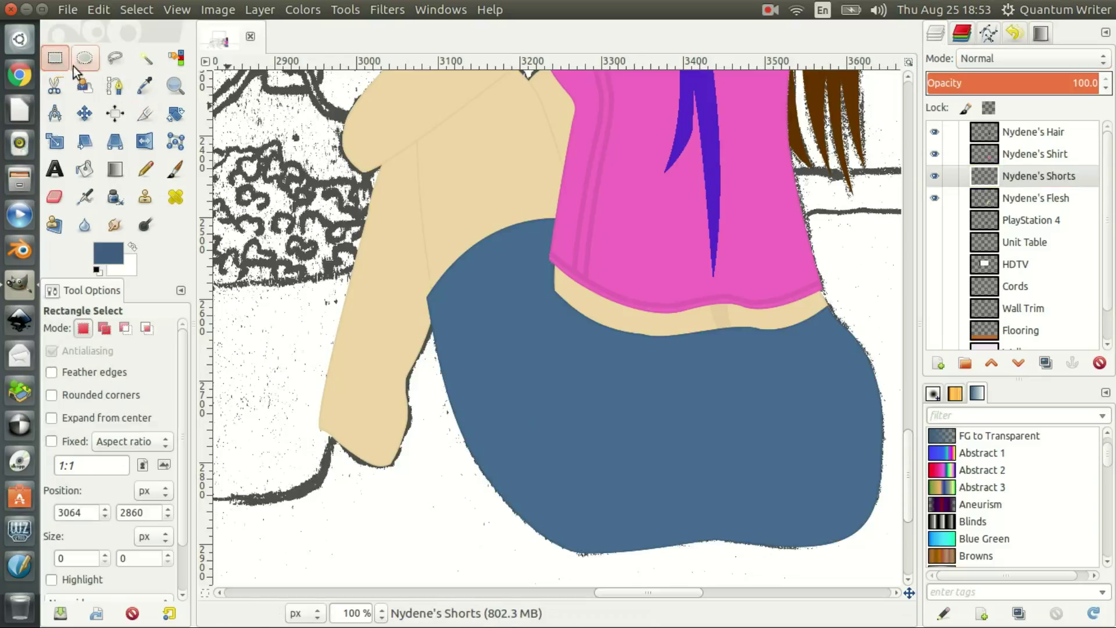
pyautogui.click(115, 87)
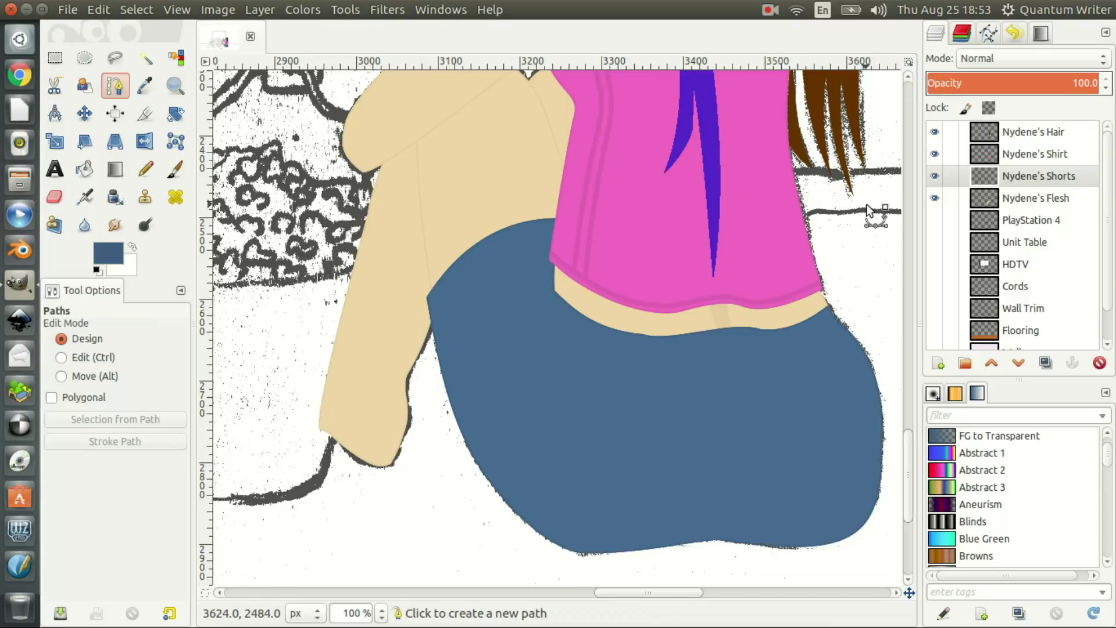
pyautogui.click(988, 34)
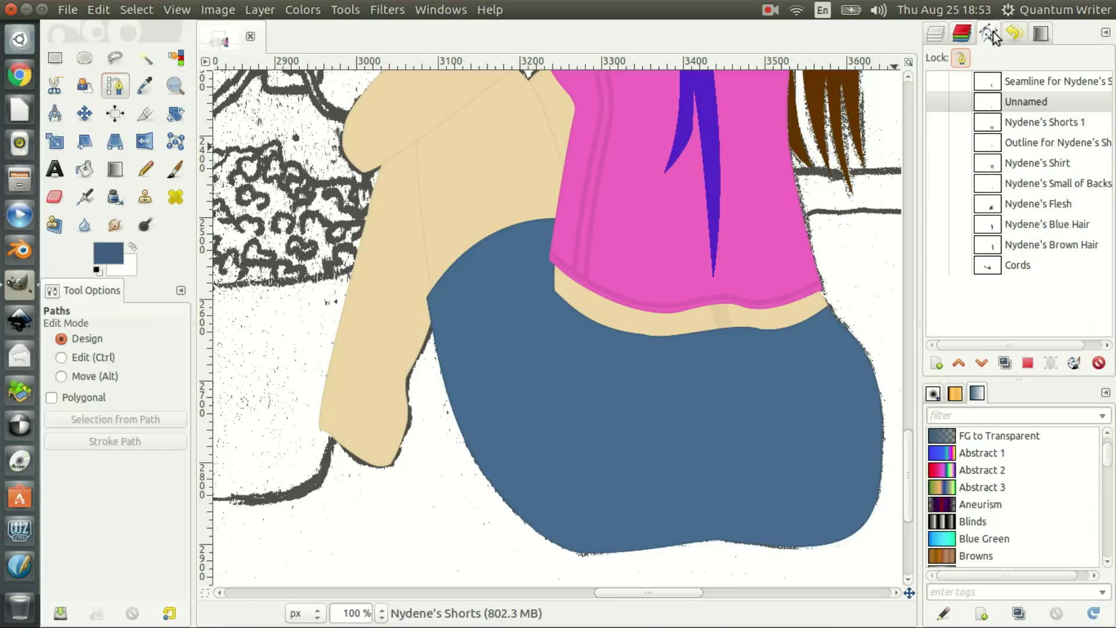
# Stroke the Unnamed path onto the shorts with a solid-colour, antialiased 3 px line
pyautogui.rightClick(1027, 101)
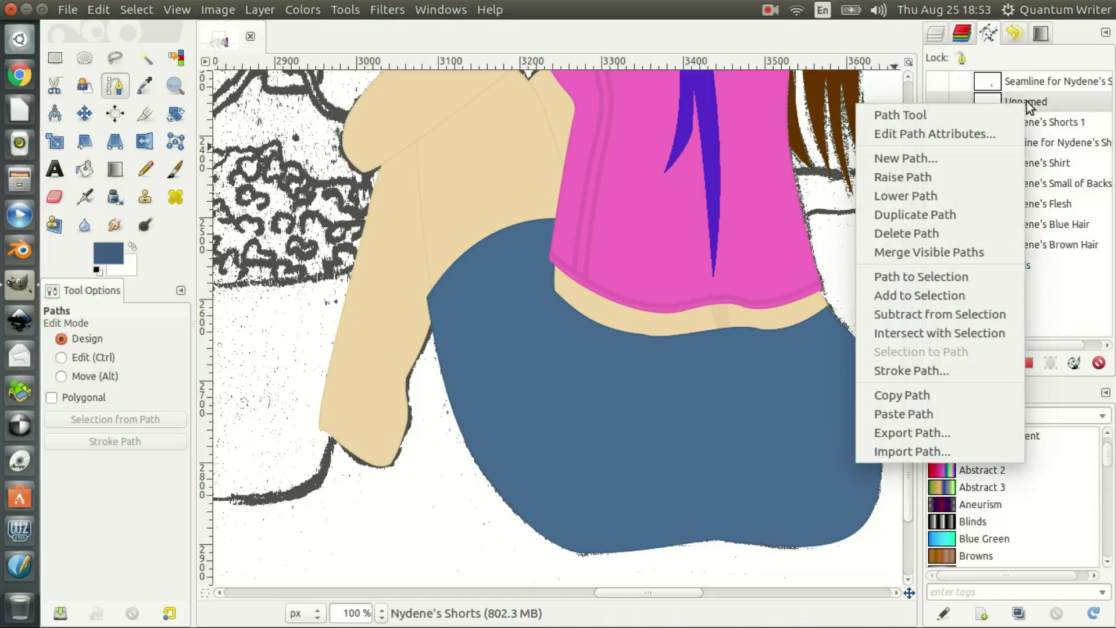
pyautogui.click(957, 370)
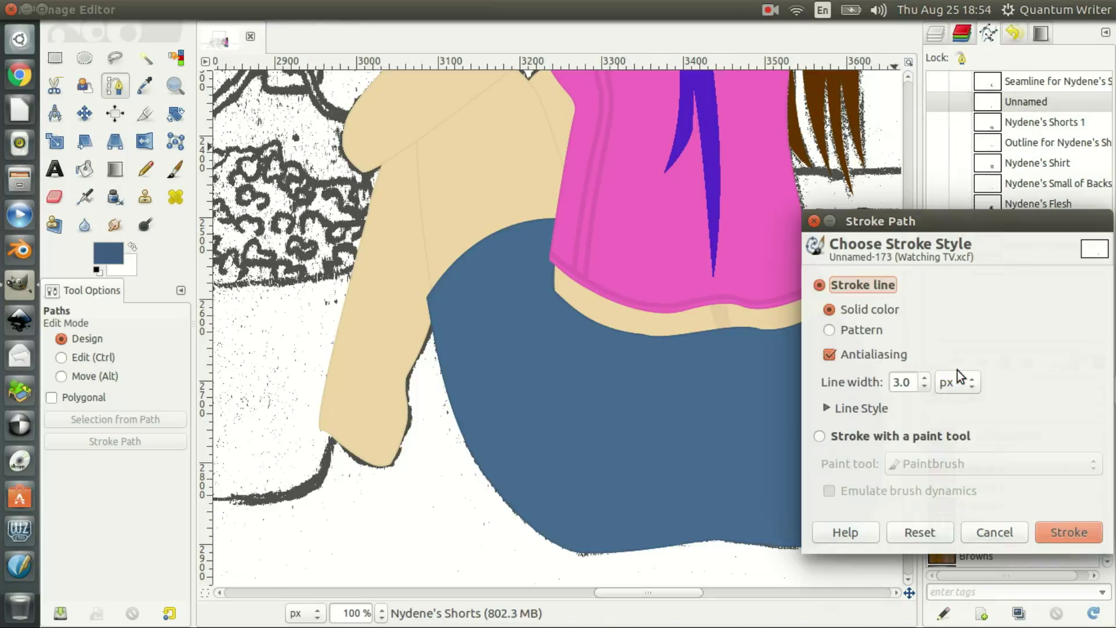
pyautogui.click(1072, 532)
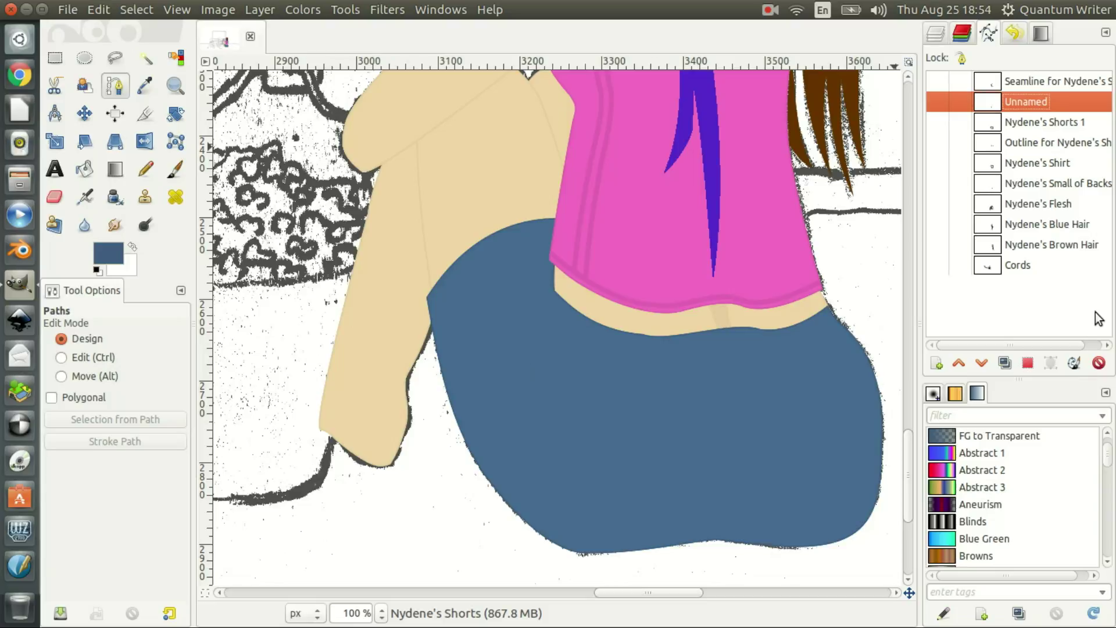
pyautogui.click(1026, 103)
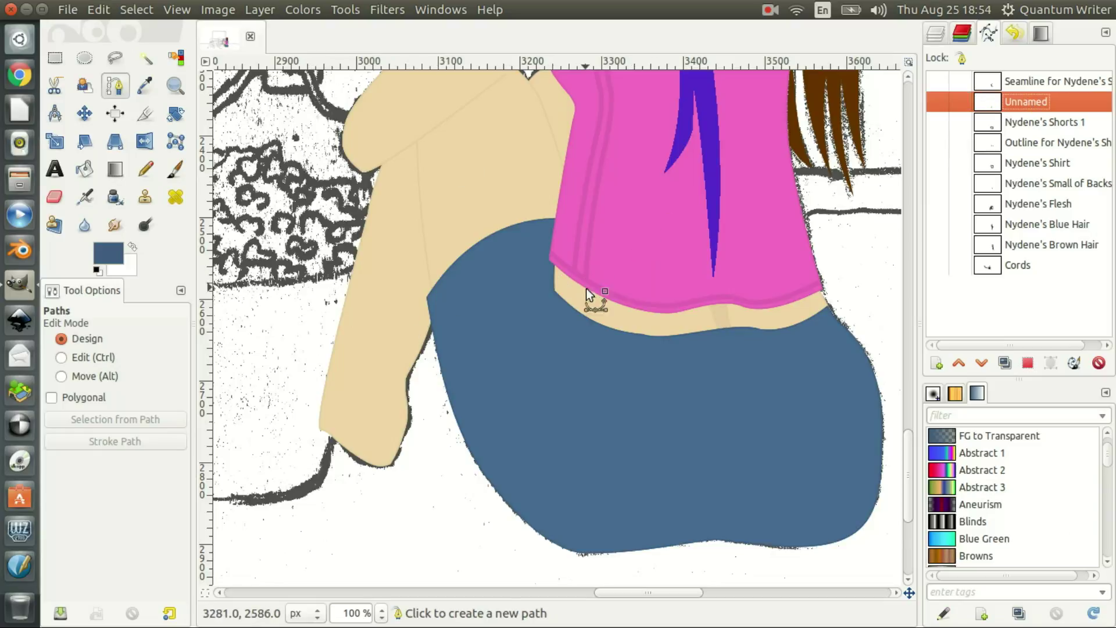
# Show the Unnamed path and drag its end anchor up to the waistband
pyautogui.click(938, 102)
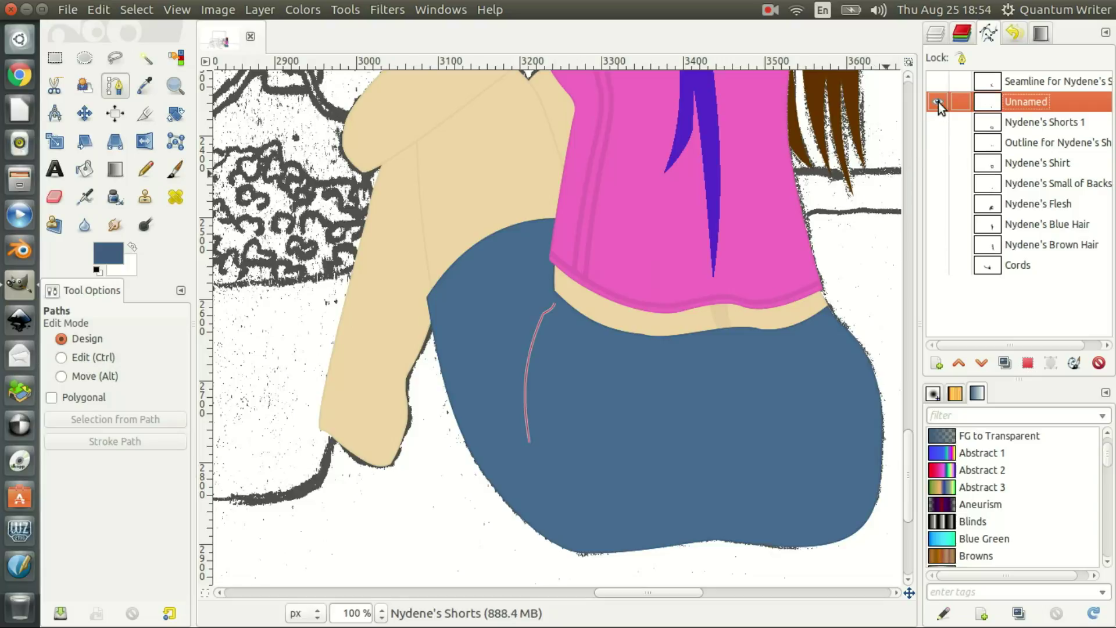
pyautogui.click(555, 306)
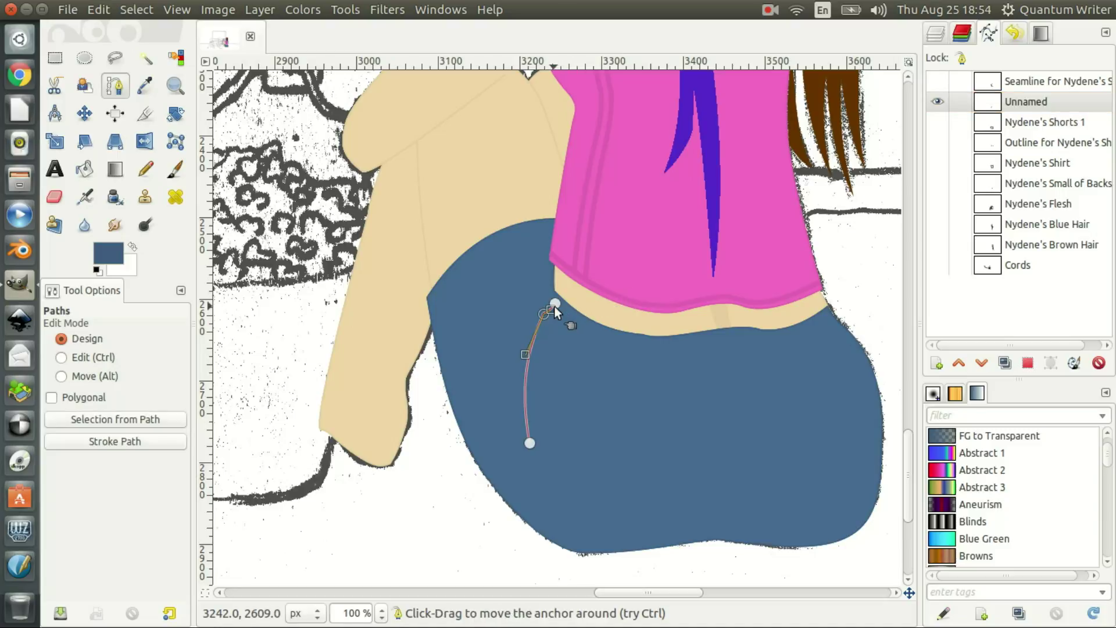
pyautogui.moveTo(555, 304); pyautogui.dragTo(555, 291)
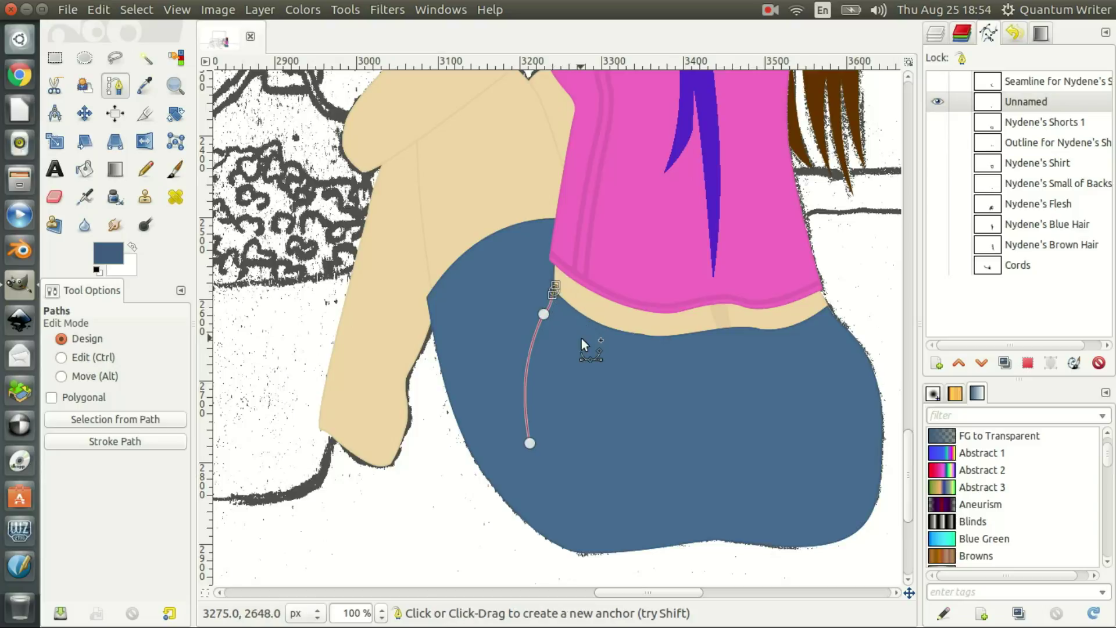
# Stroke the adjusted path again with the 3 px line, then hide the path
pyautogui.click(1028, 104)
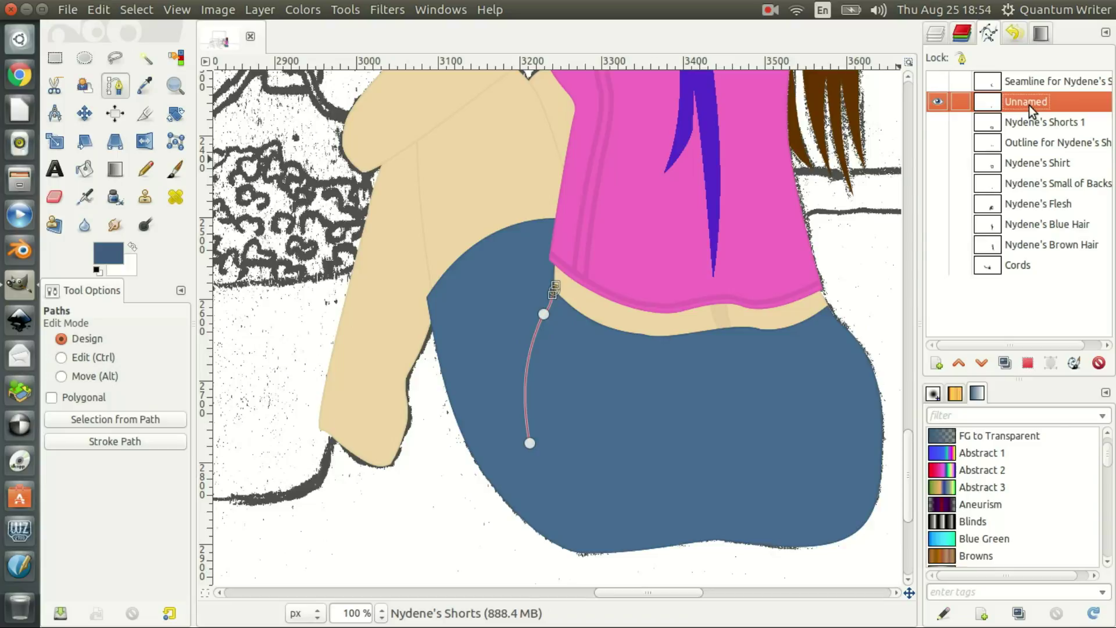
pyautogui.rightClick(1029, 105)
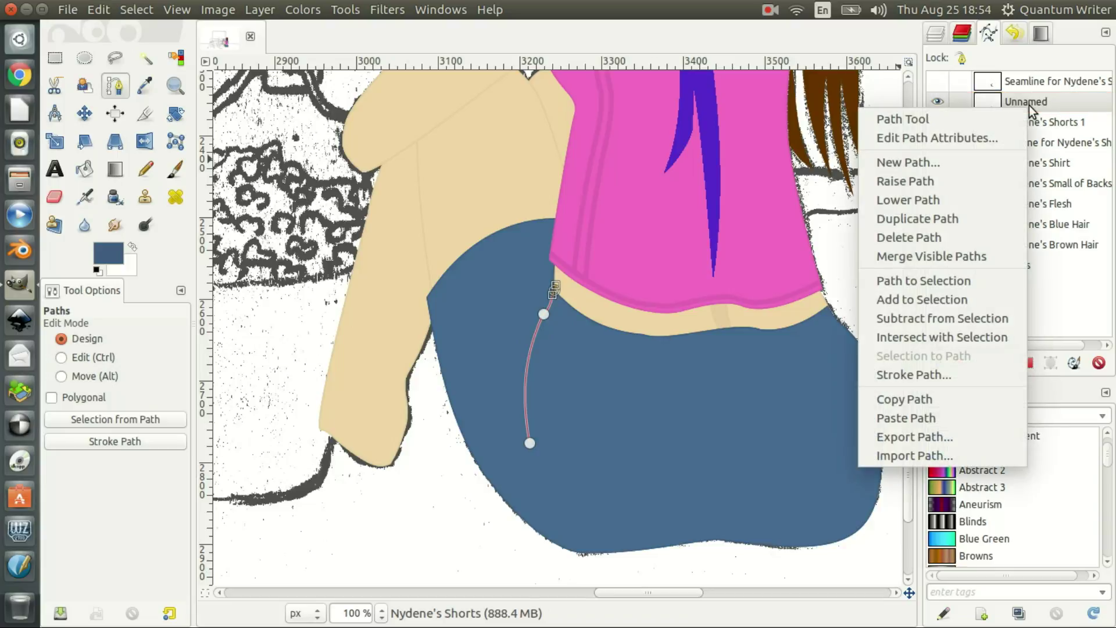
pyautogui.click(926, 379)
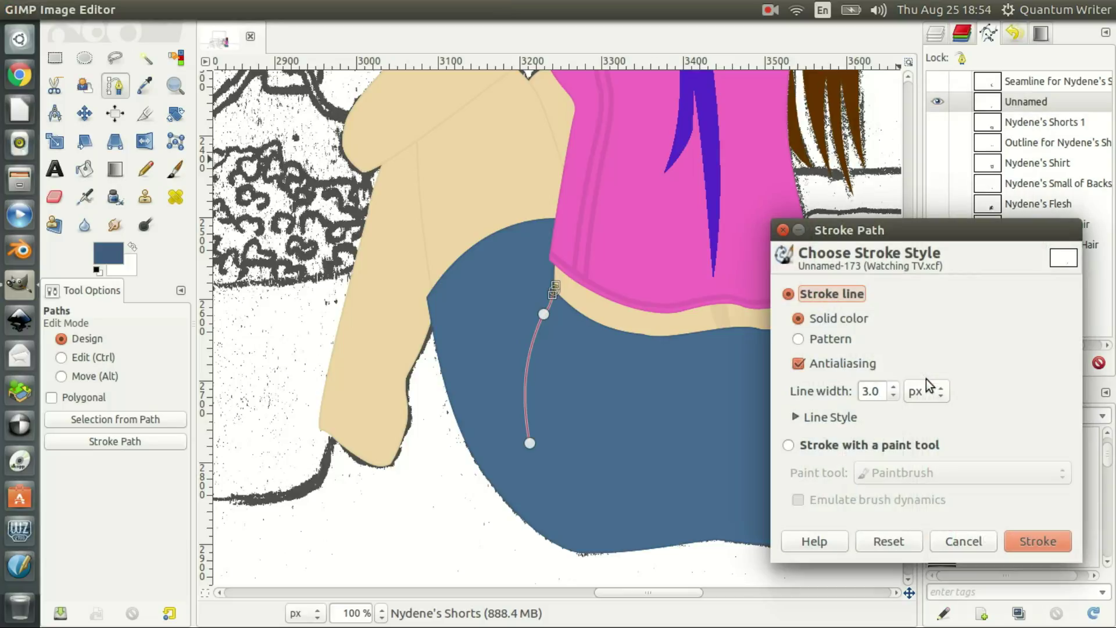
pyautogui.click(1049, 542)
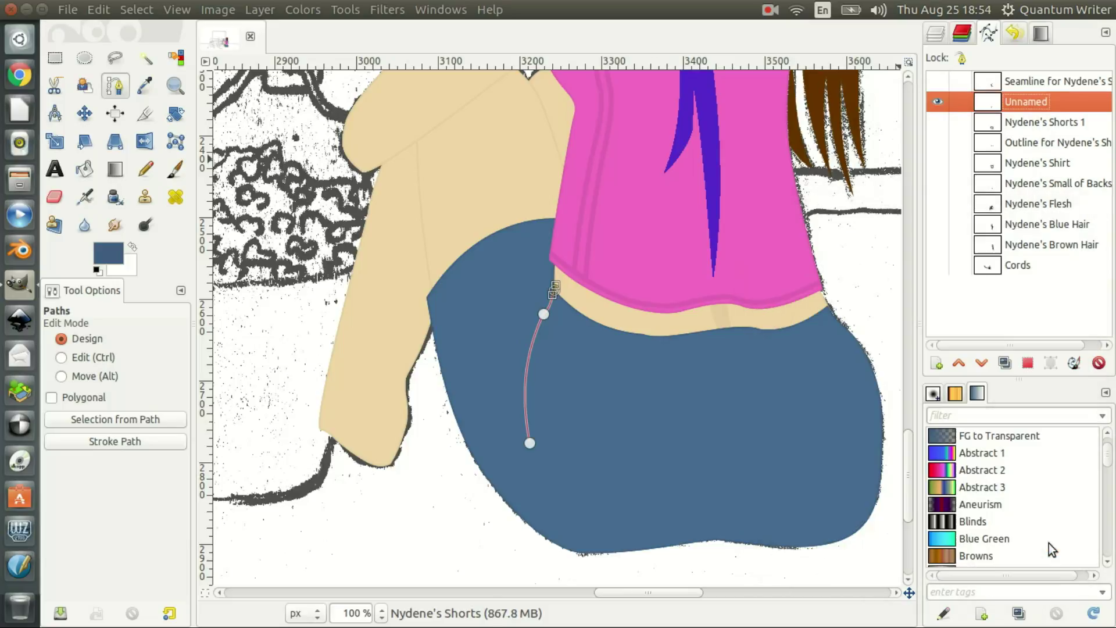
pyautogui.click(941, 101)
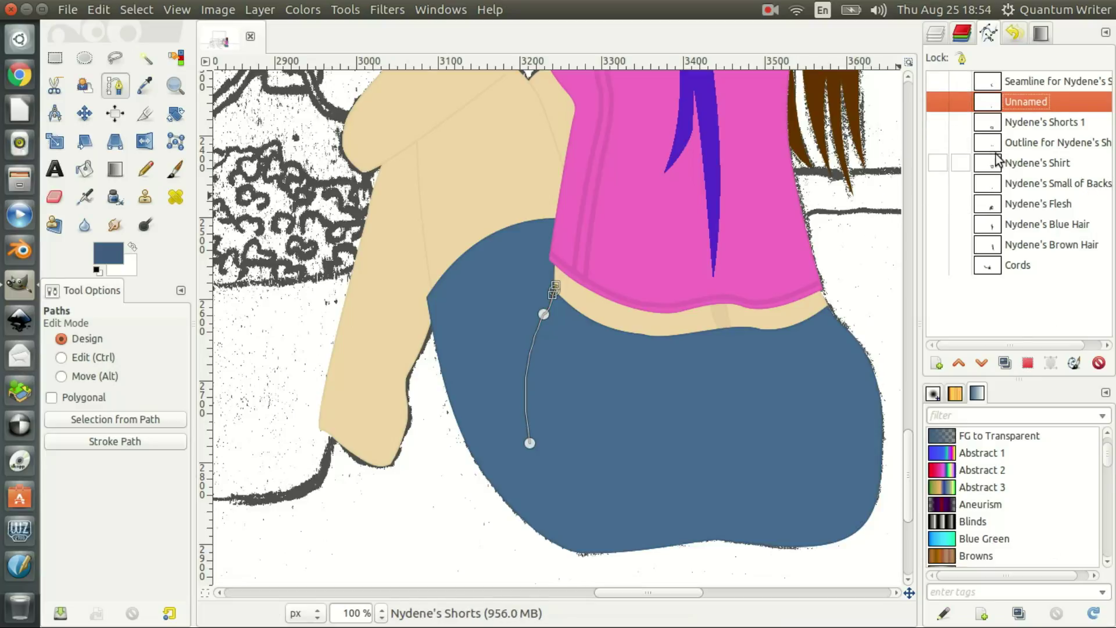
# Rename the Unnamed seam path to 'Outline 1' and return to the layer list
pyautogui.doubleClick(1026, 102)
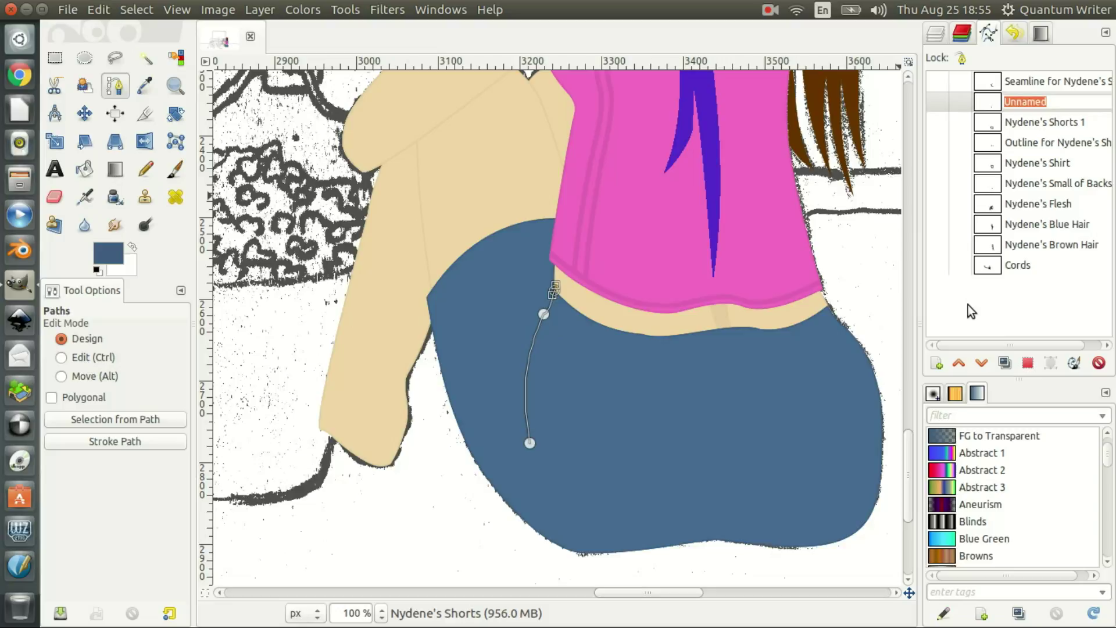
pyautogui.write('Outline 1')
pyautogui.press('Return')
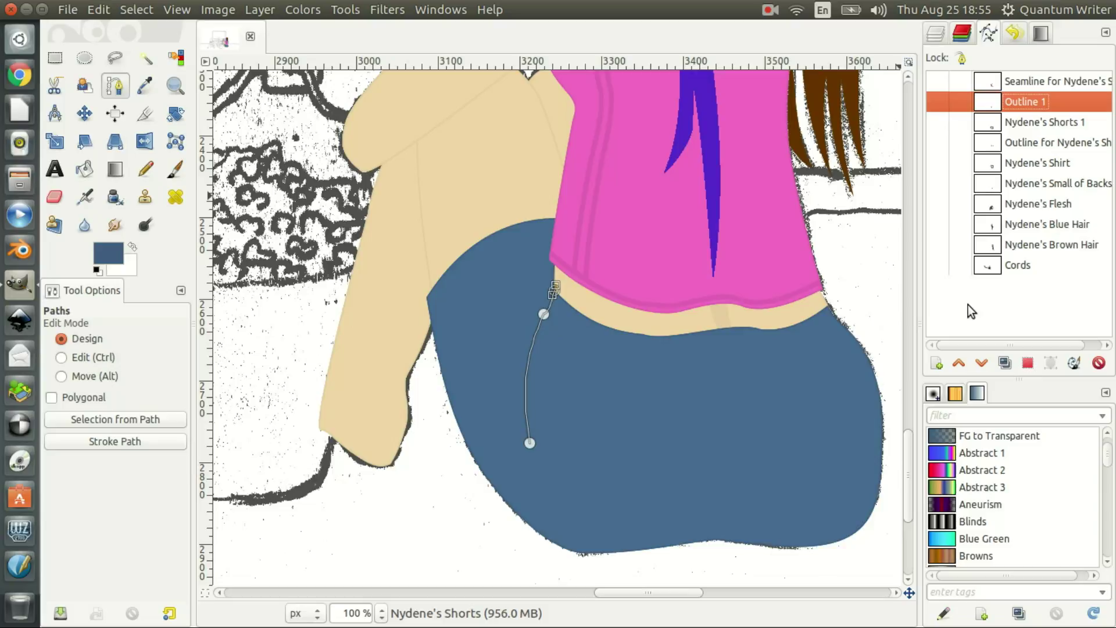
pyautogui.click(935, 33)
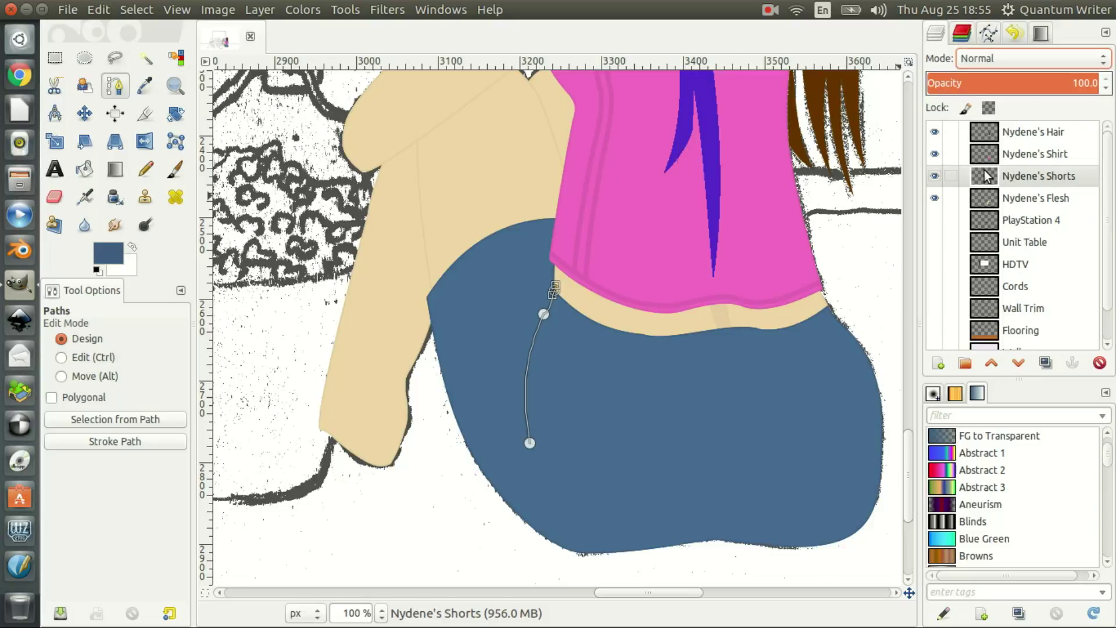
pyautogui.click(60, 58)
# Trace a curved path from the shorts' left edge up to the shirt hem, nudging its lower anchor
pyautogui.click(115, 86)
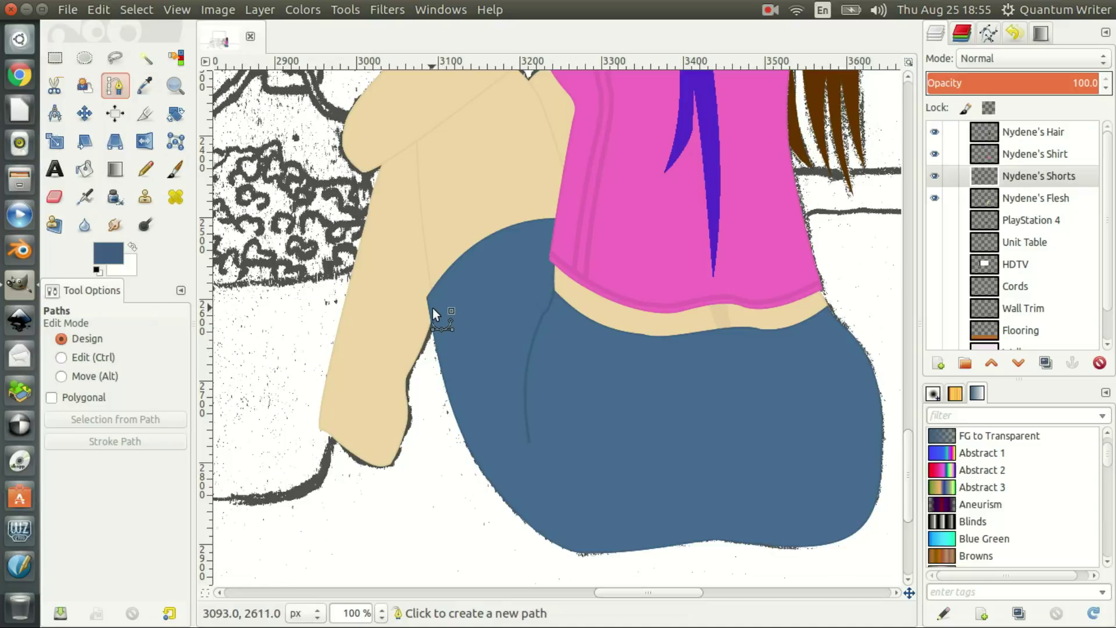
pyautogui.moveTo(429, 308); pyautogui.dragTo(445, 288)
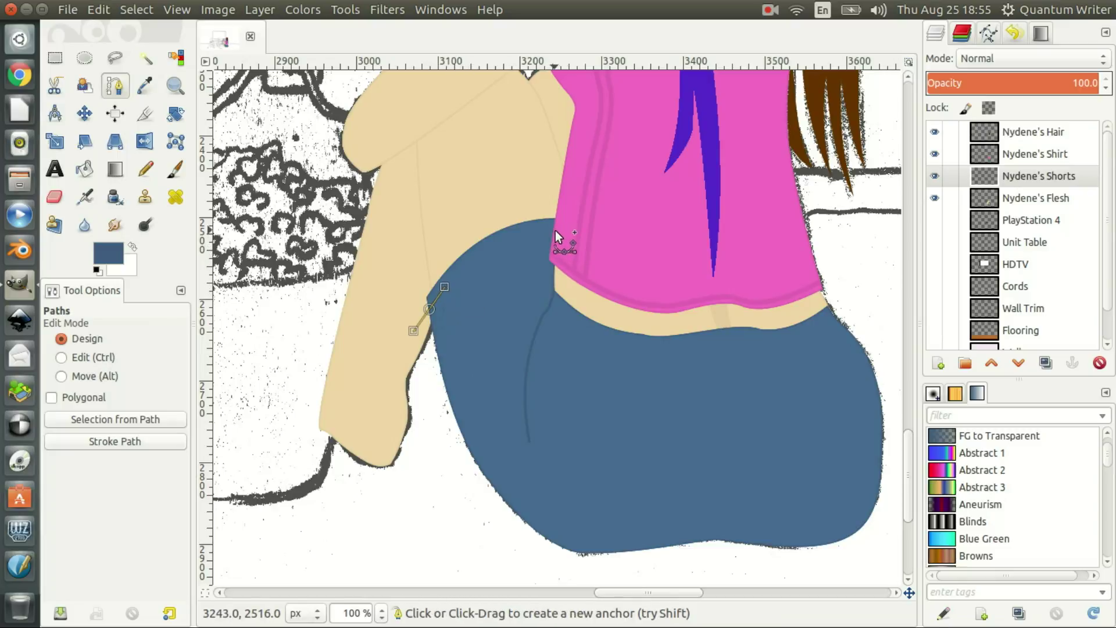
pyautogui.moveTo(557, 230); pyautogui.dragTo(633, 228)
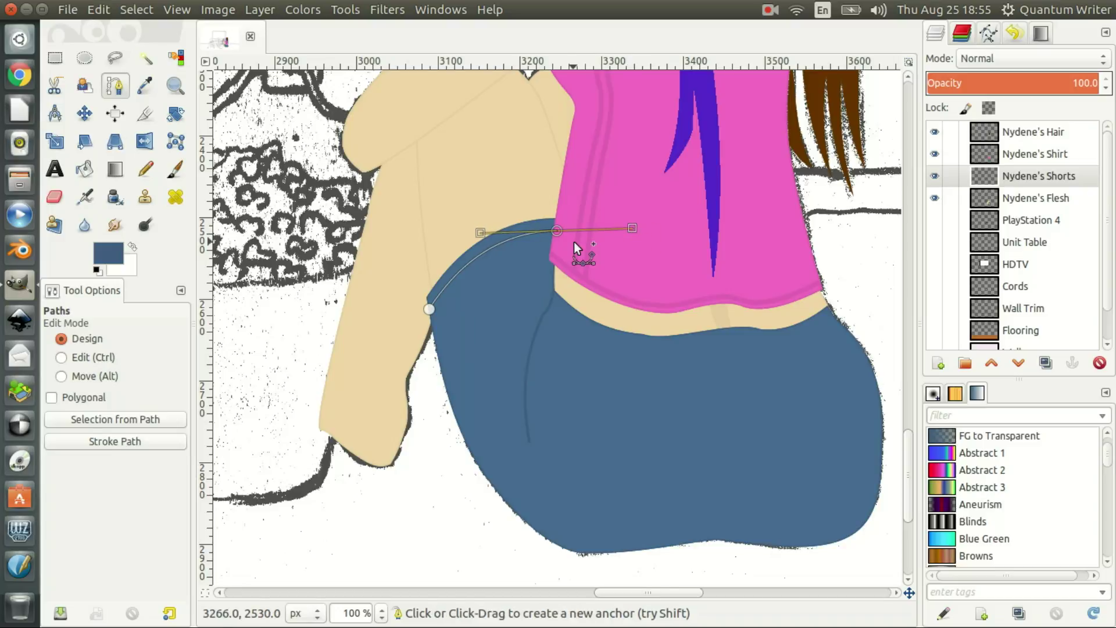
pyautogui.click(429, 309)
pyautogui.moveTo(430, 310); pyautogui.dragTo(431, 312)
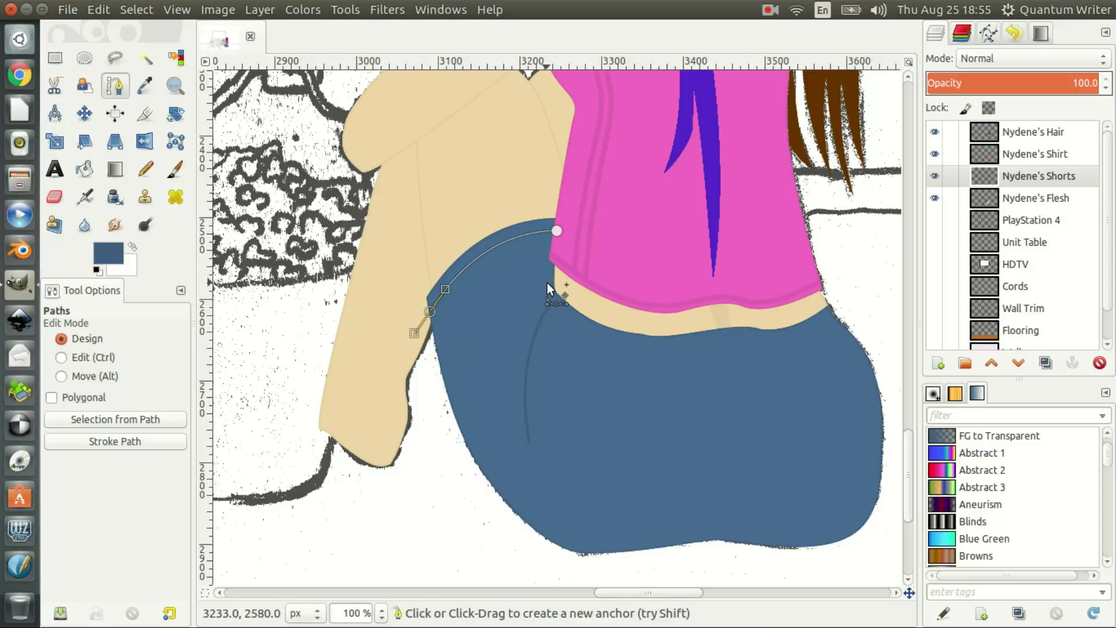
pyautogui.click(990, 34)
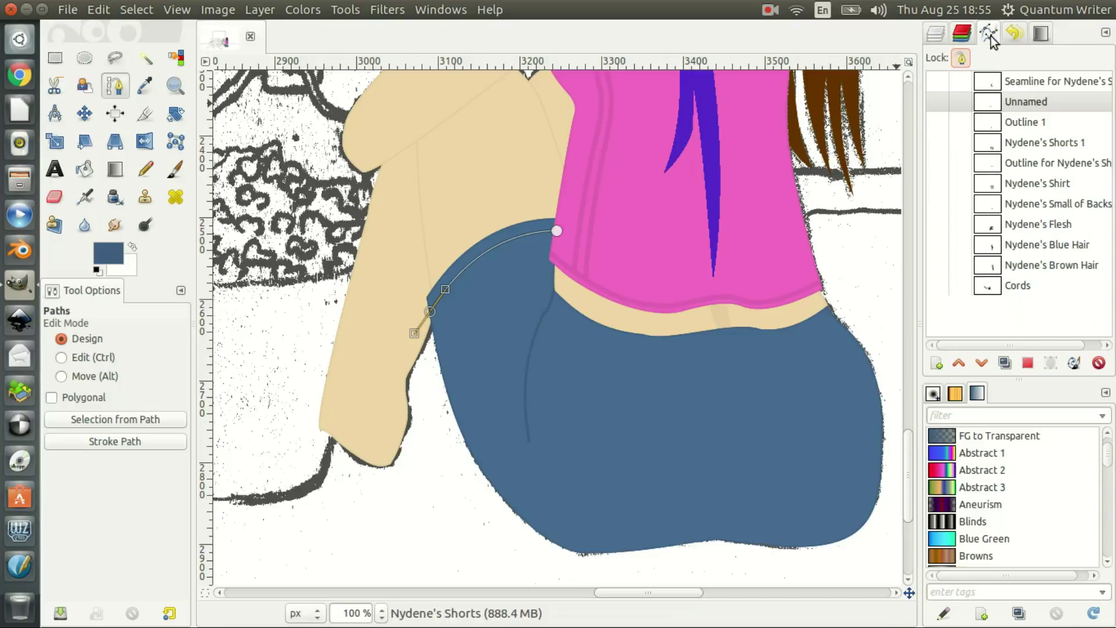
pyautogui.click(57, 59)
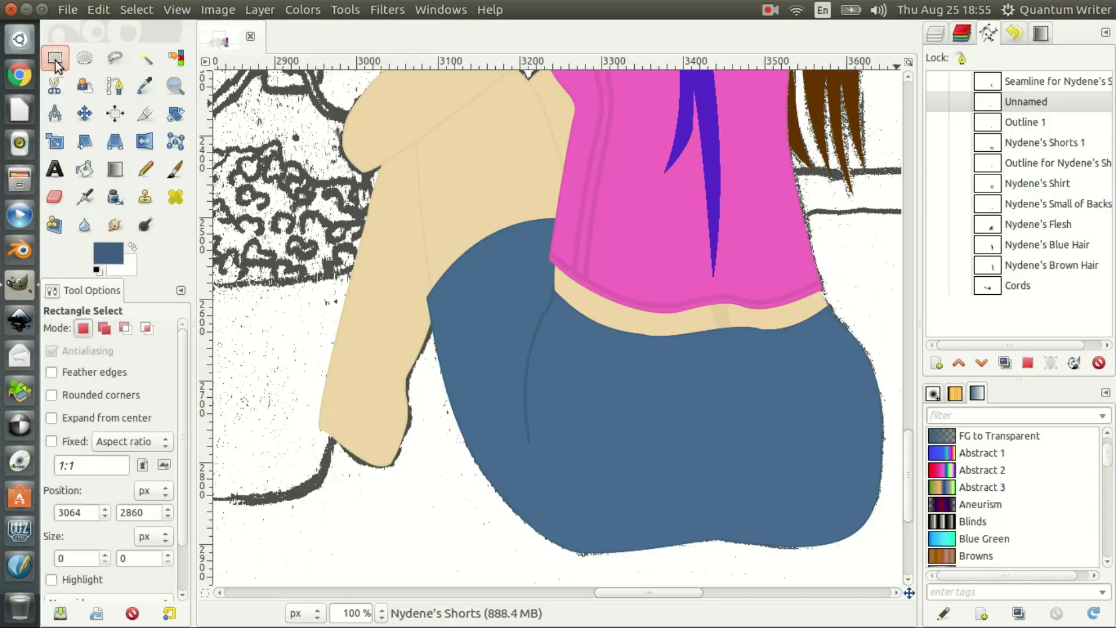
# Hide the Nydene's Shorts layer to reveal the pencil sketch's pockets and seams
pyautogui.click(114, 85)
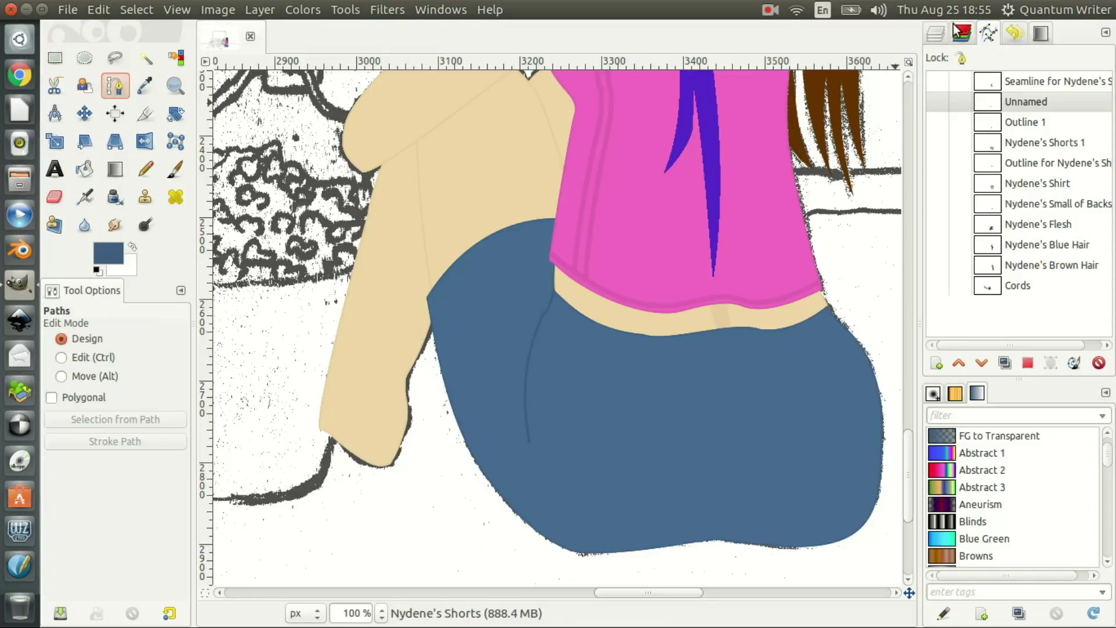
pyautogui.click(934, 34)
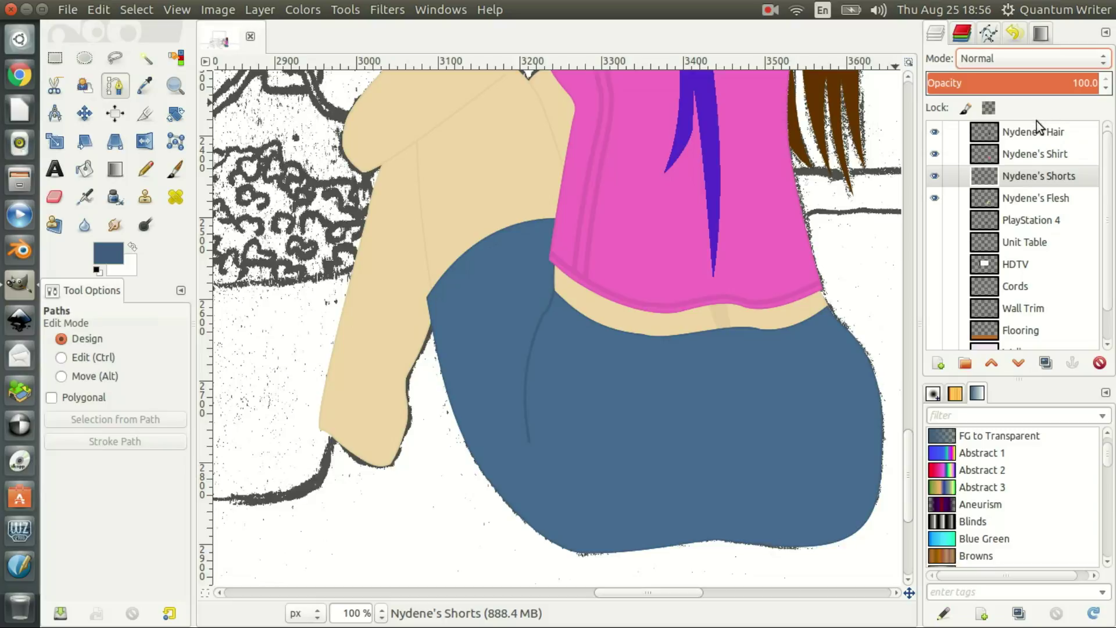
pyautogui.click(935, 175)
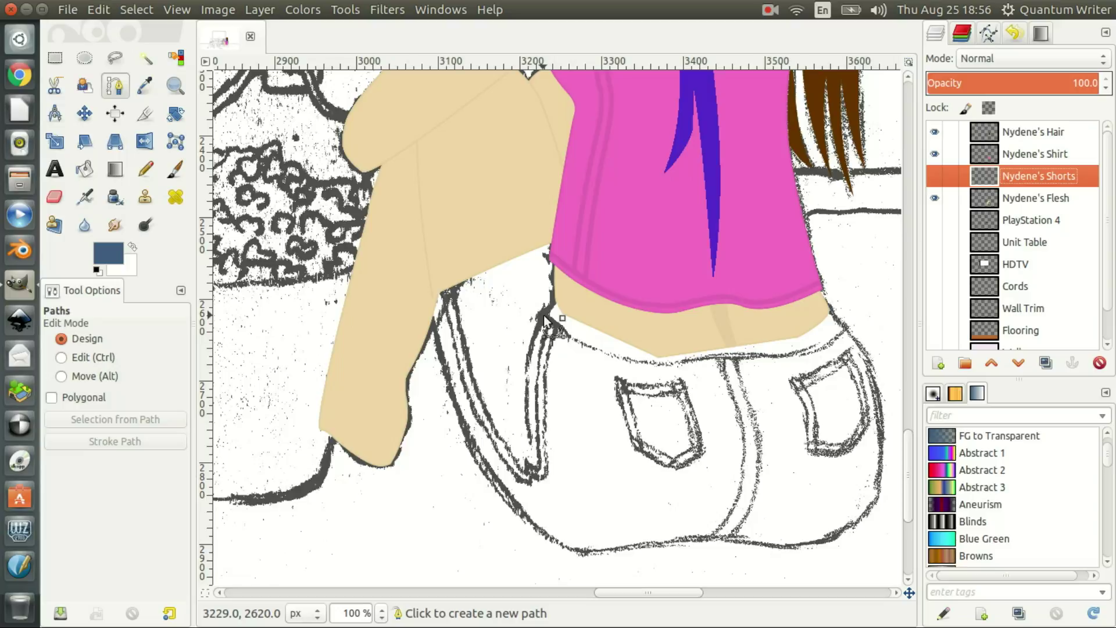
# Trace a path along the sketched waistband from the shorts' left side to the right pocket
pyautogui.moveTo(543, 315); pyautogui.dragTo(563, 334)
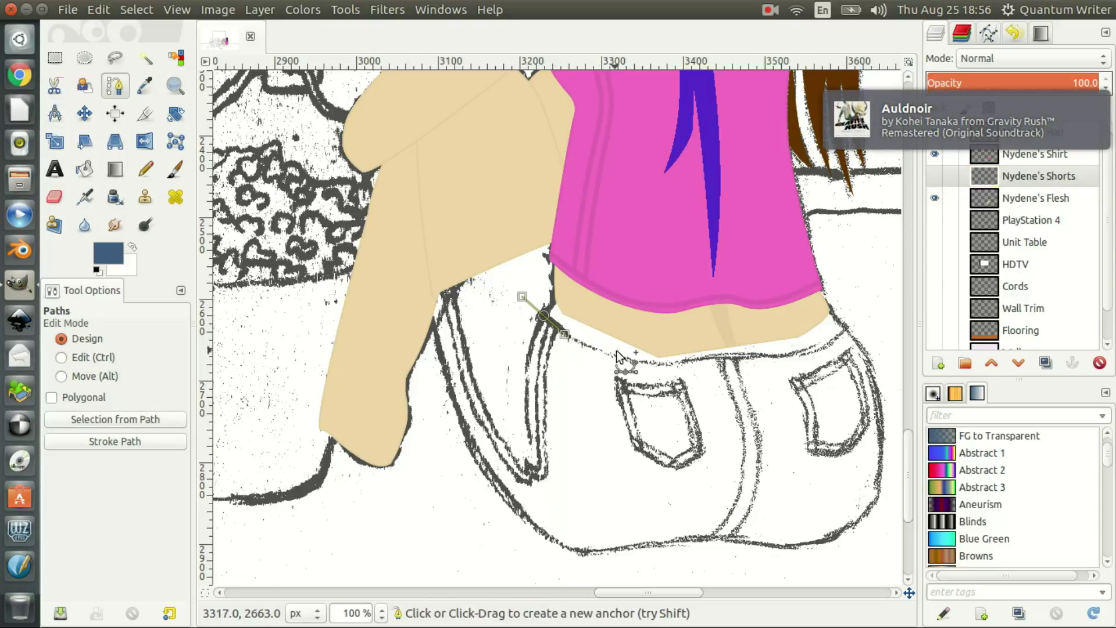
pyautogui.moveTo(628, 360); pyautogui.dragTo(677, 370)
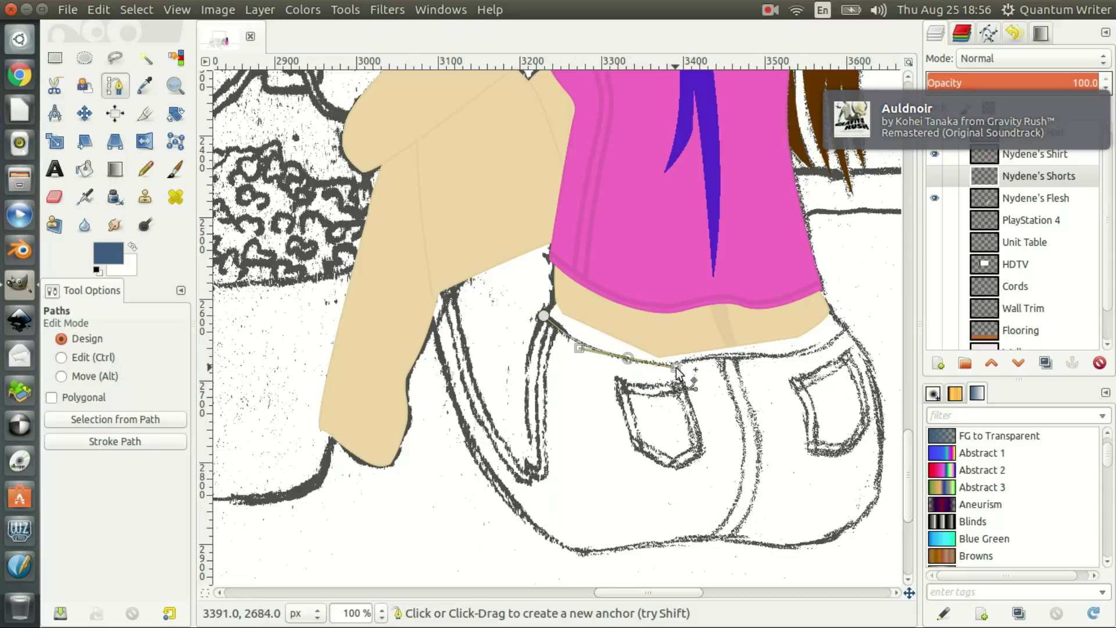
pyautogui.click(743, 354)
pyautogui.moveTo(743, 353); pyautogui.dragTo(780, 356)
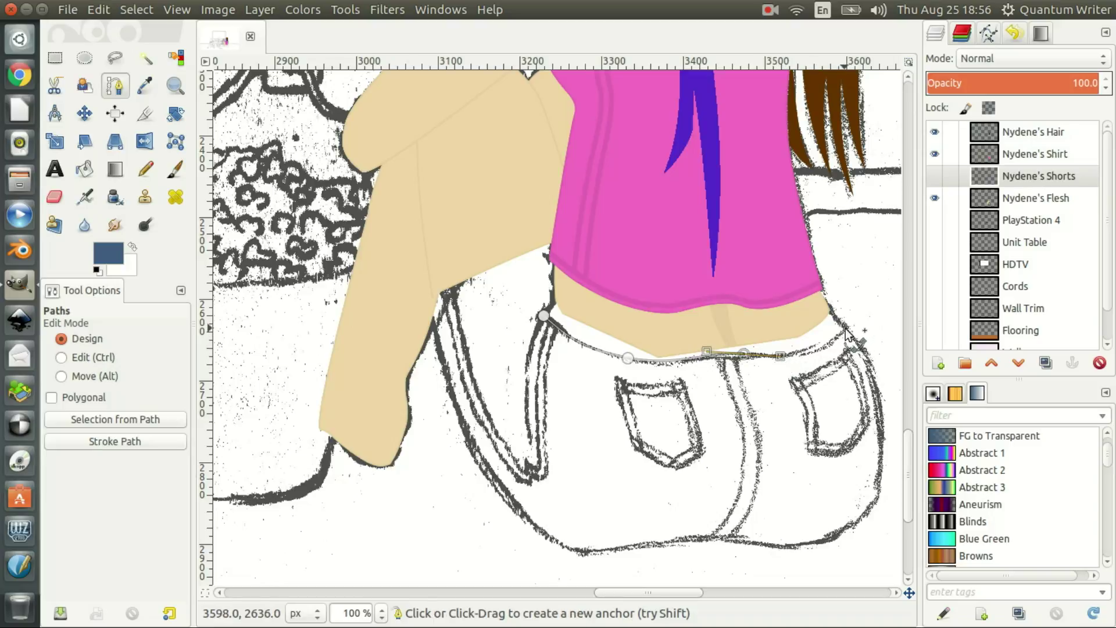
pyautogui.moveTo(846, 330); pyautogui.dragTo(882, 301)
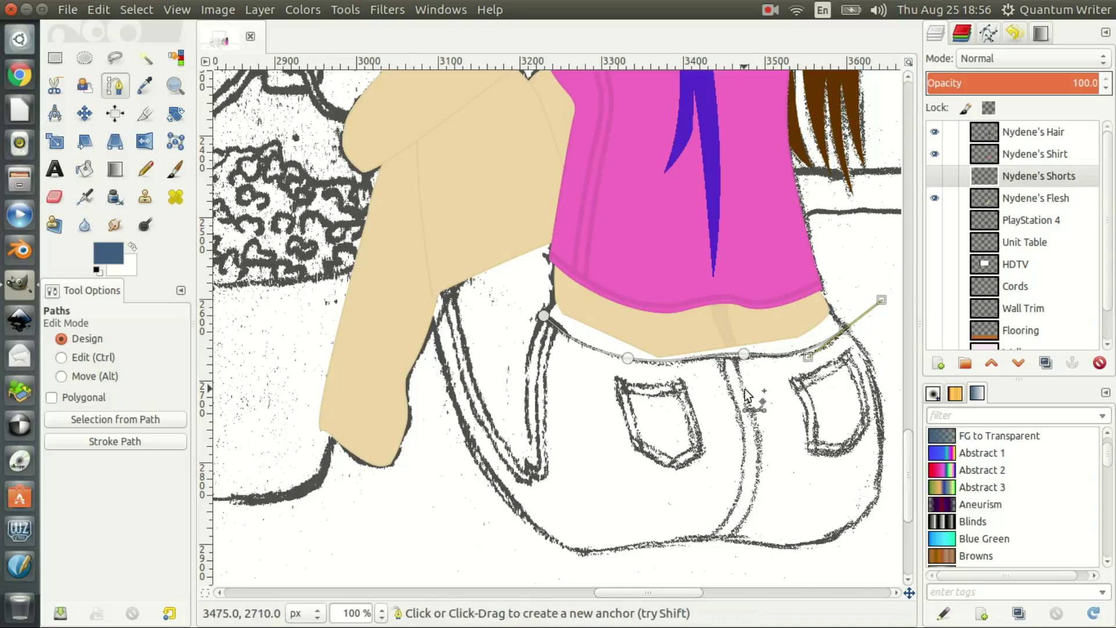
pyautogui.click(55, 58)
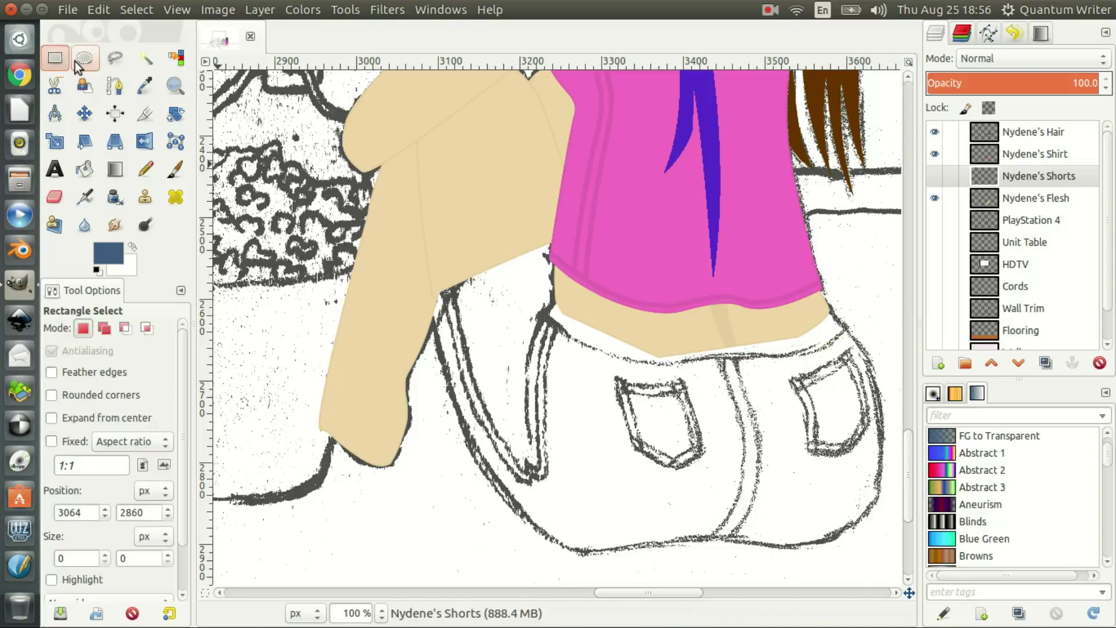
# Trace a path down the shorts' centre seam from the shirt hem to the bottom edge
pyautogui.click(115, 85)
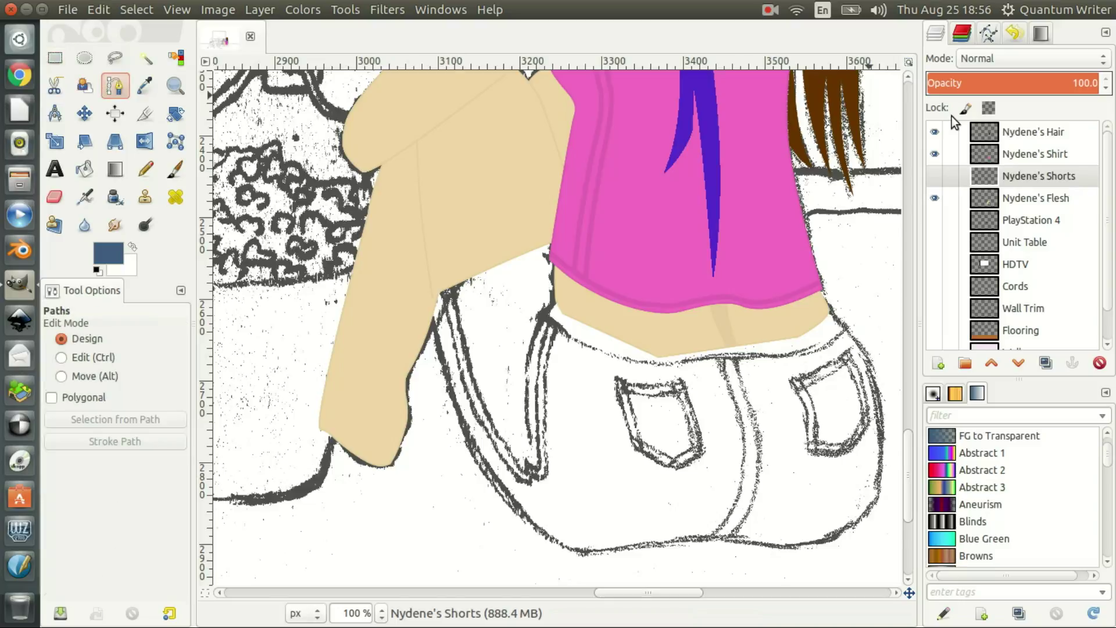
pyautogui.click(988, 34)
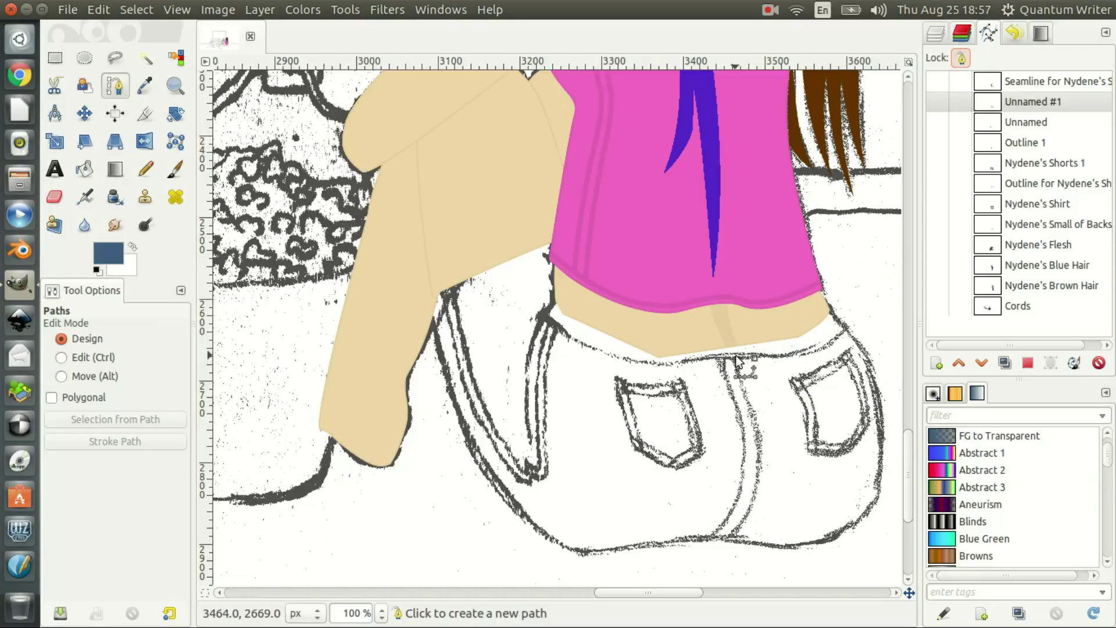
pyautogui.moveTo(735, 355); pyautogui.dragTo(741, 392)
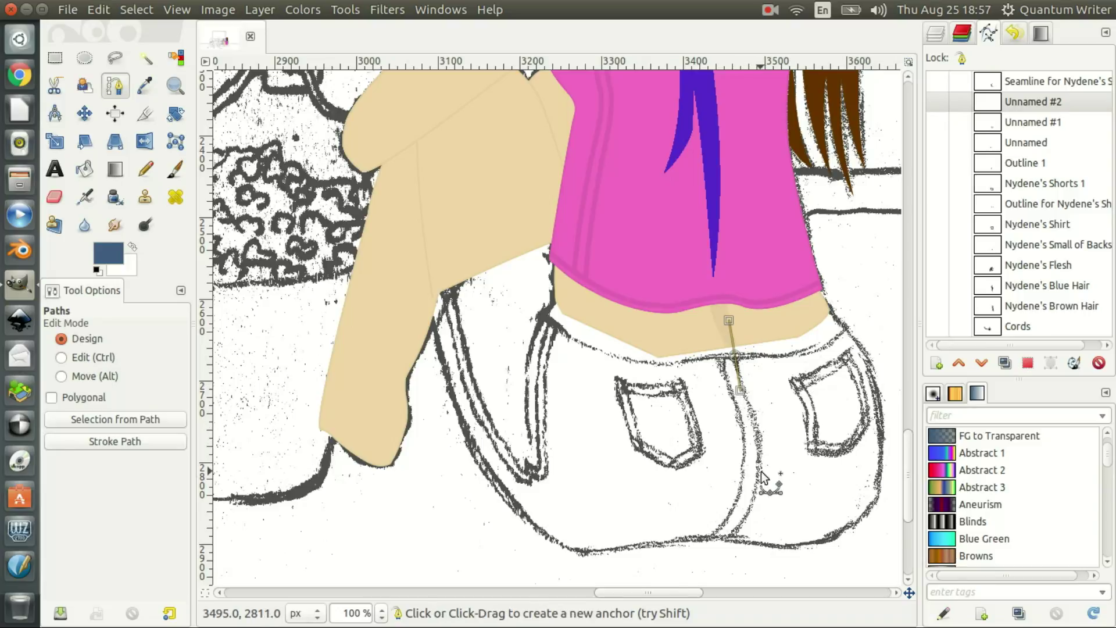
pyautogui.moveTo(765, 465); pyautogui.dragTo(758, 519)
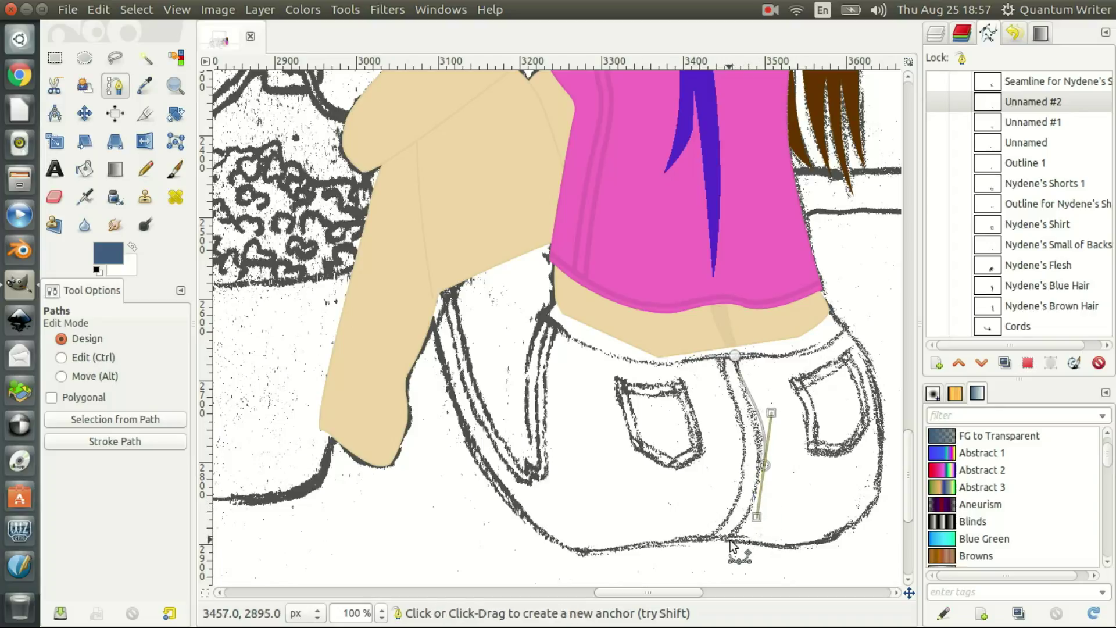
pyautogui.moveTo(731, 540); pyautogui.dragTo(714, 560)
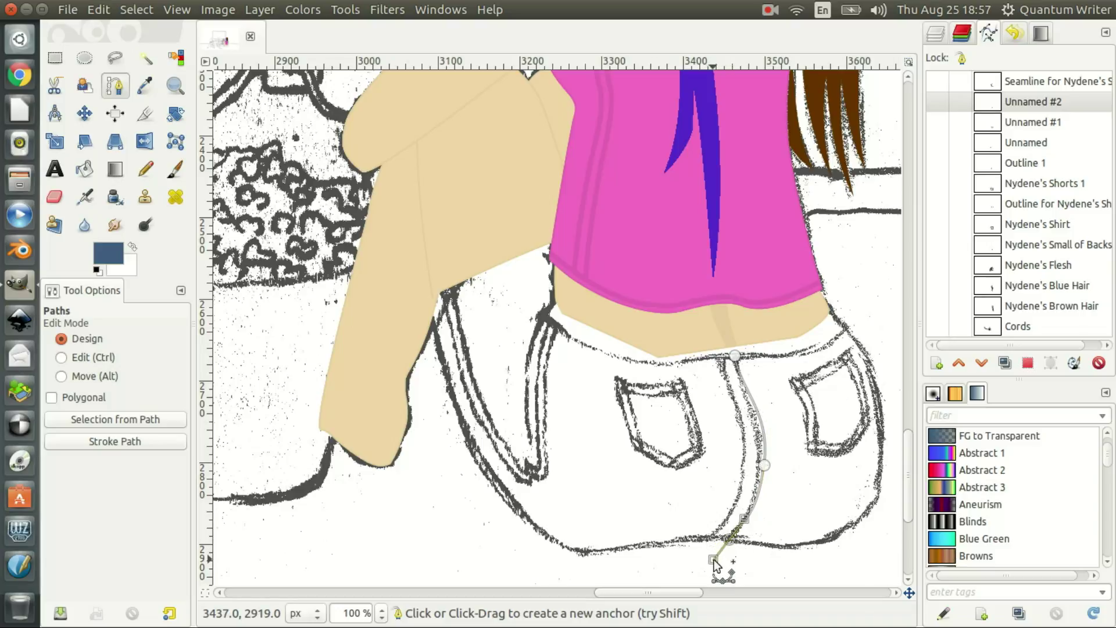
pyautogui.moveTo(715, 562); pyautogui.dragTo(729, 539)
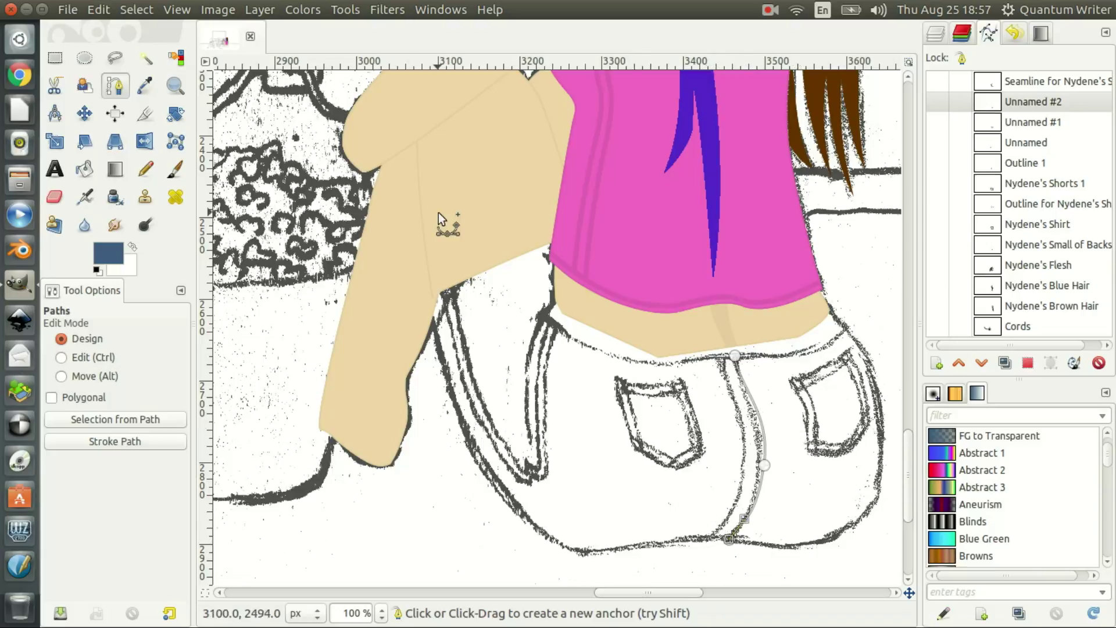
pyautogui.click(56, 59)
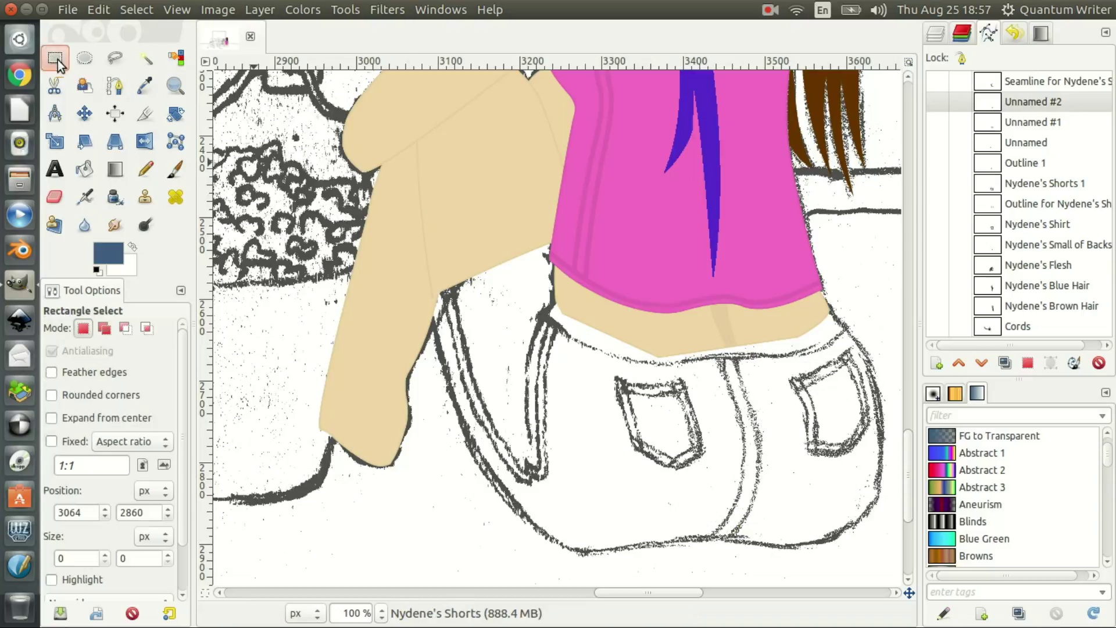
pyautogui.click(115, 85)
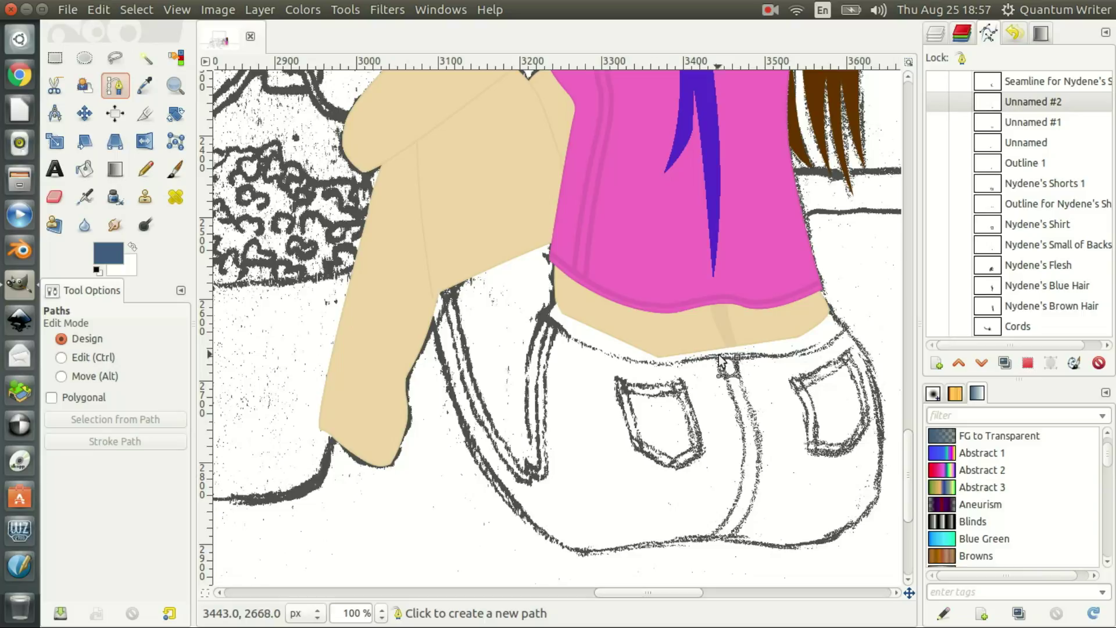
# Retrace the centre seam as another path from the shirt hem to the bottom edge
pyautogui.moveTo(719, 355); pyautogui.dragTo(729, 416)
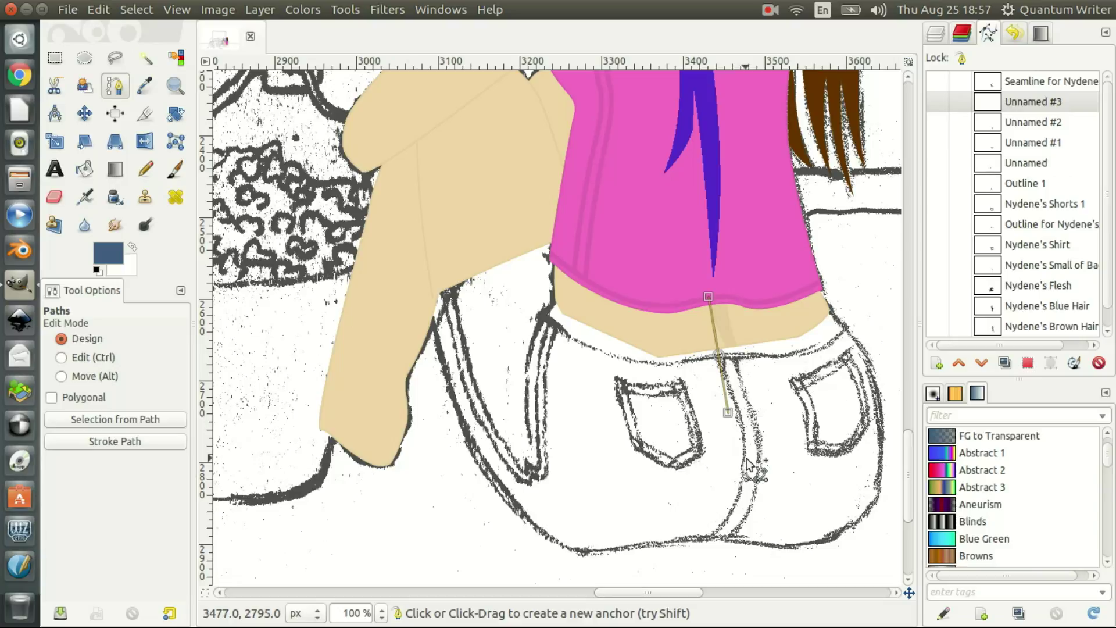
pyautogui.moveTo(747, 459); pyautogui.dragTo(740, 516)
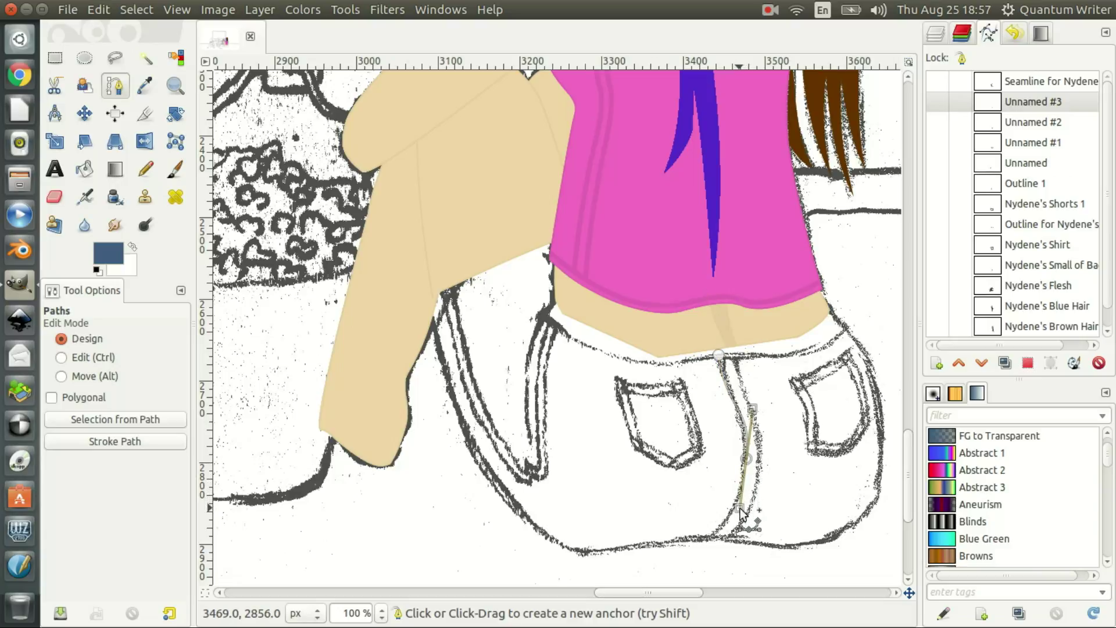
pyautogui.rightClick(713, 543)
pyautogui.press('Escape')
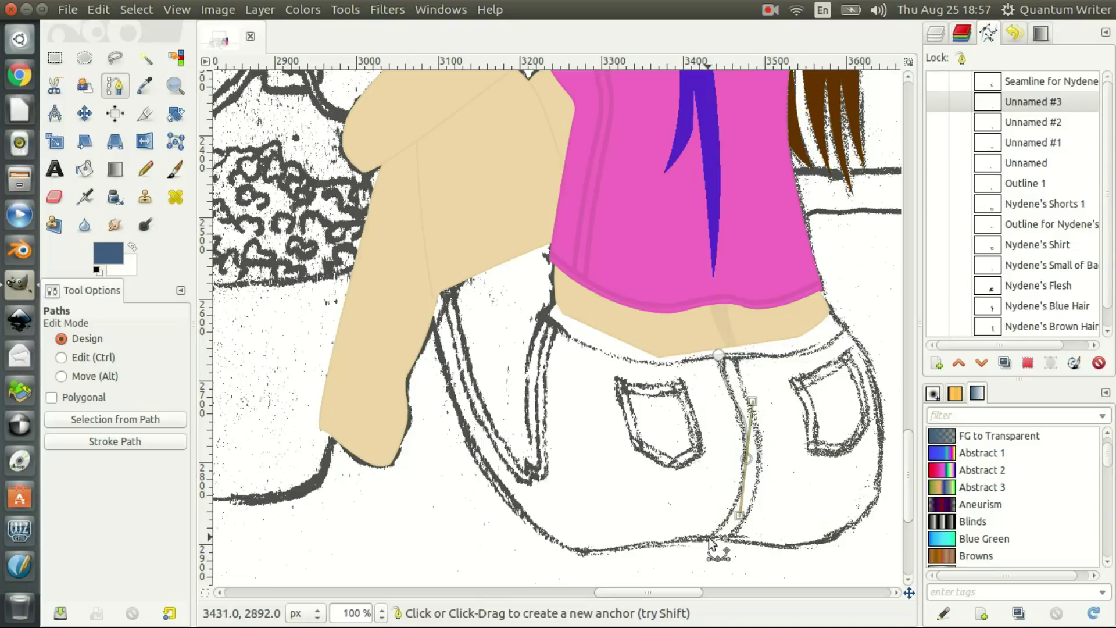
pyautogui.moveTo(711, 540)
pyautogui.mouseDown()
pyautogui.moveTo(690, 564)
pyautogui.moveTo(709, 541)
pyautogui.mouseUp()
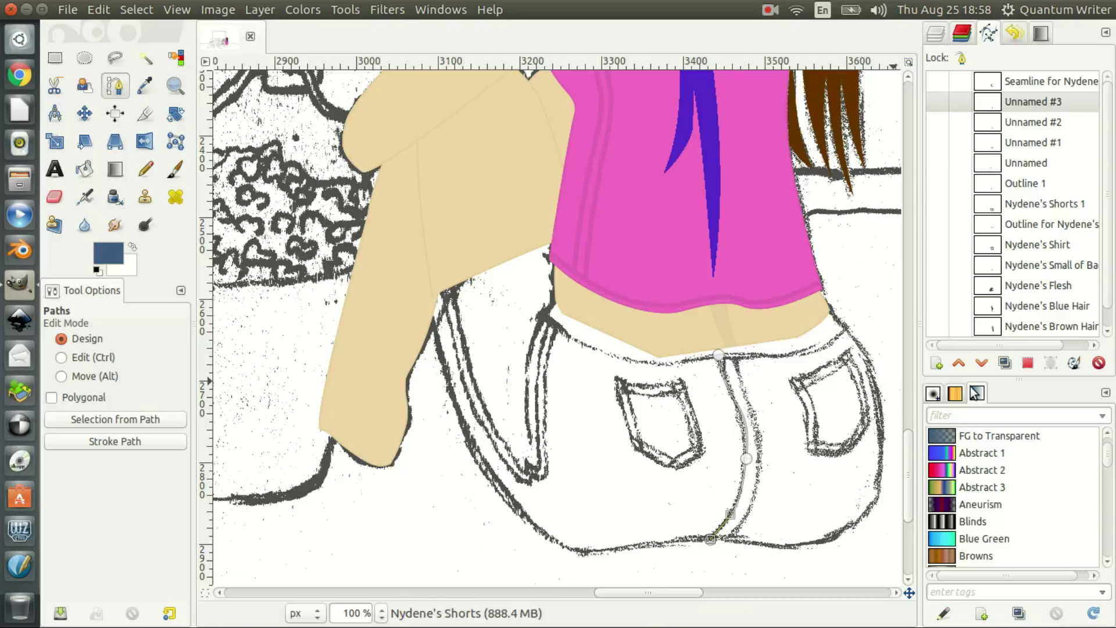
# Create a new empty path named 'Seamline 1'
pyautogui.click(936, 362)
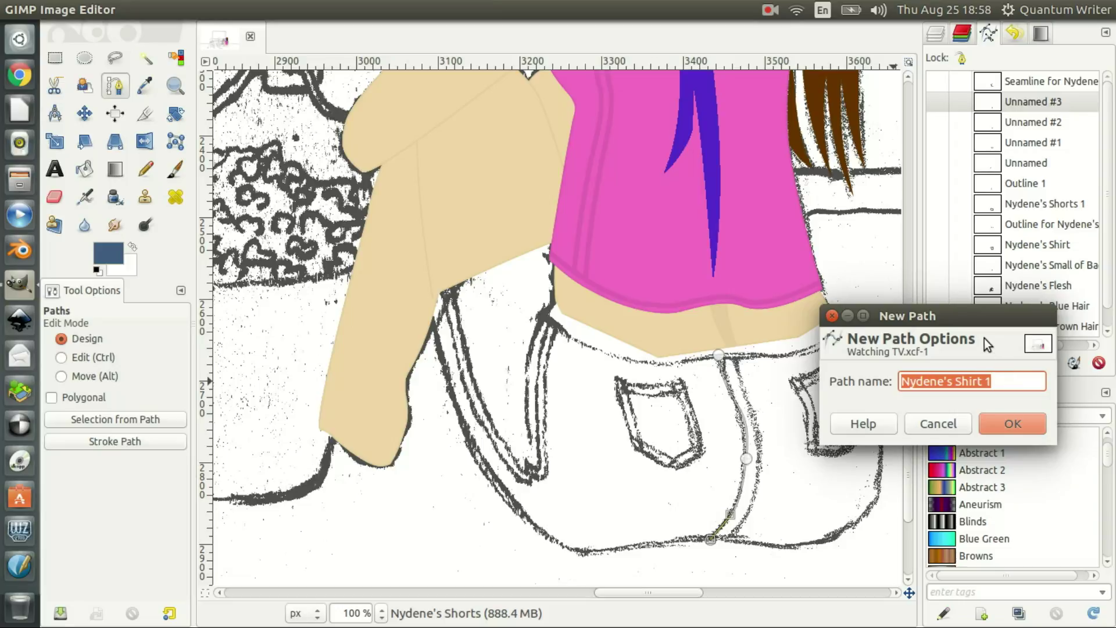
pyautogui.write('Seamline')
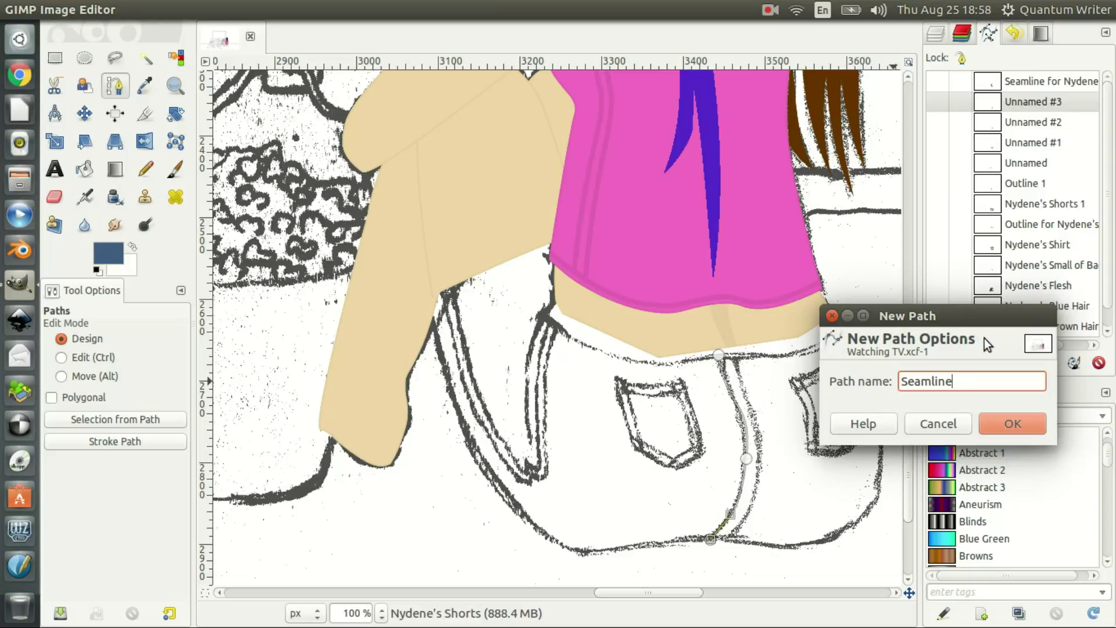
pyautogui.write(' 1')
pyautogui.press('Return')
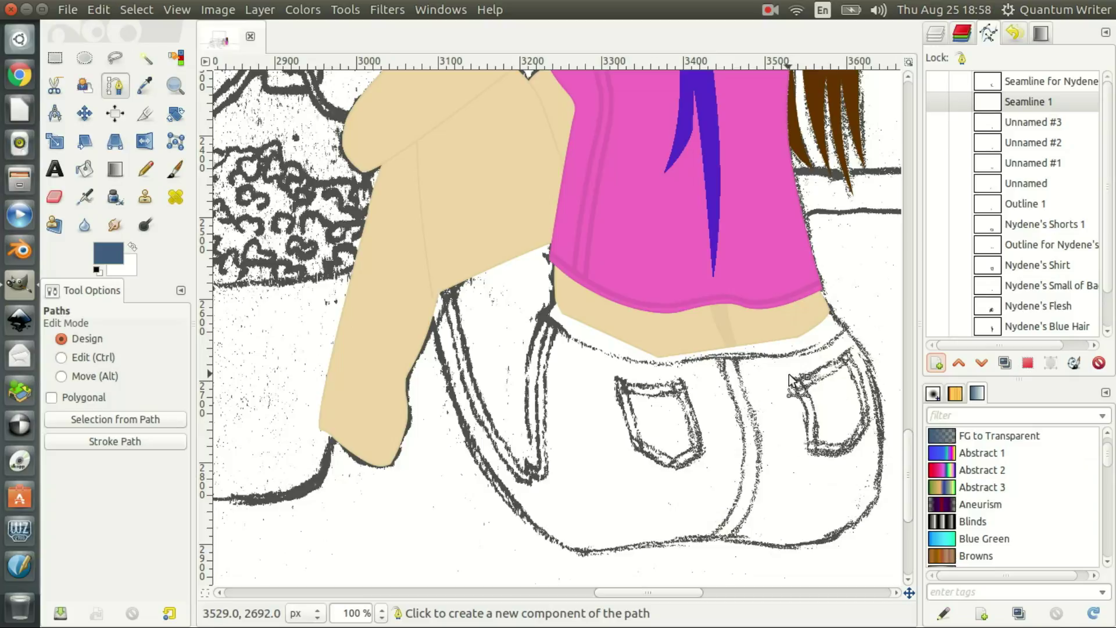
# Outline the right back pocket with anchors, adjusting handles to fit the sketched lines
pyautogui.moveTo(789, 376); pyautogui.dragTo(808, 373)
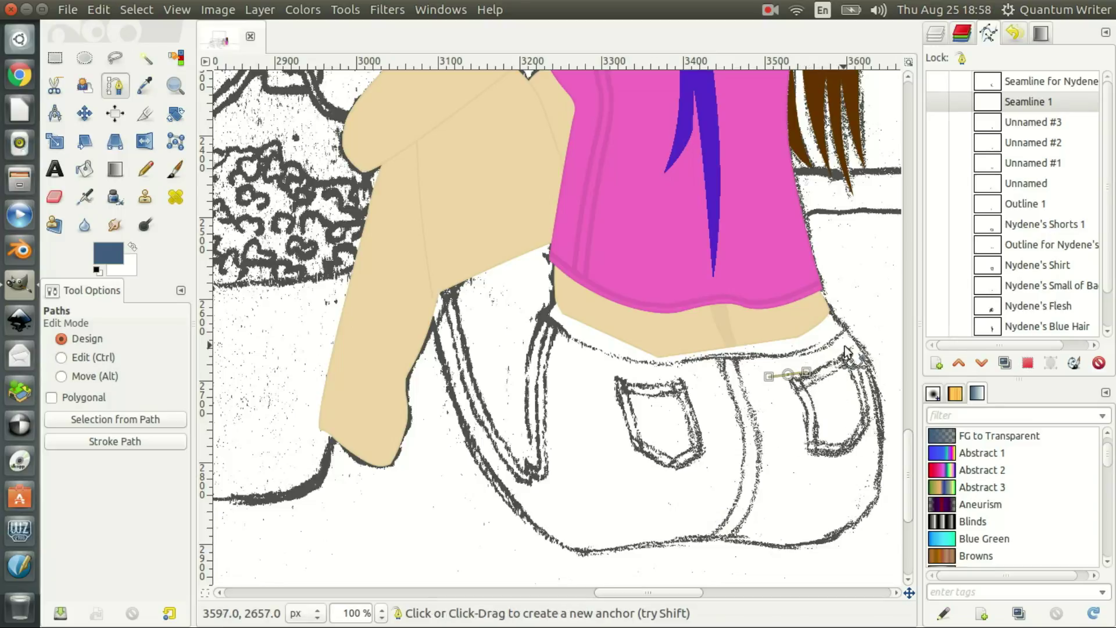
pyautogui.moveTo(847, 348); pyautogui.dragTo(864, 337)
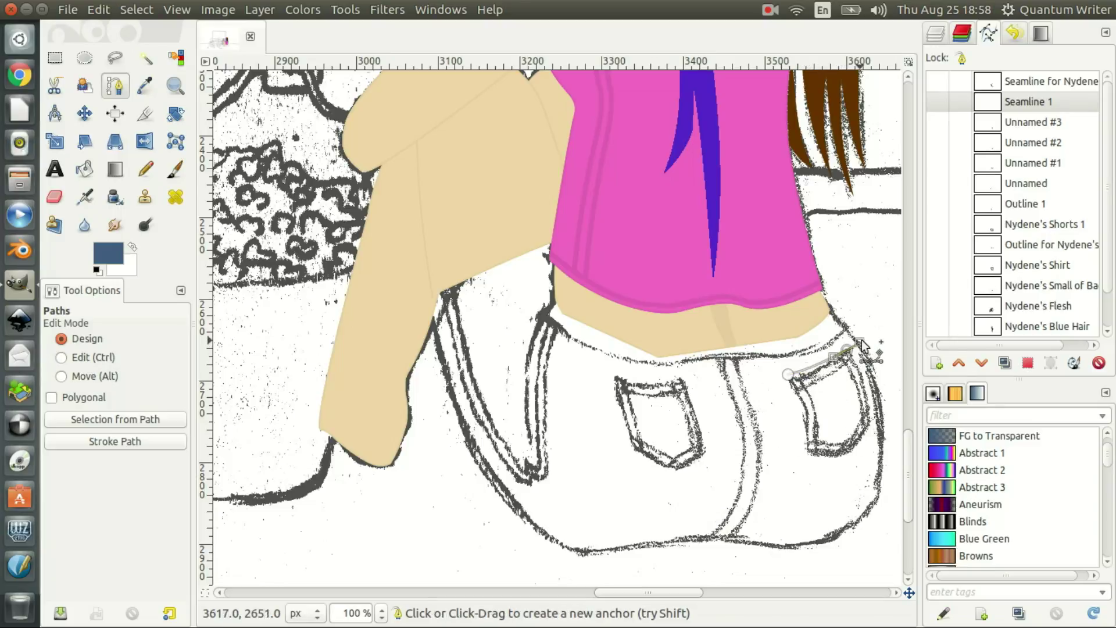
pyautogui.moveTo(864, 342); pyautogui.dragTo(861, 370)
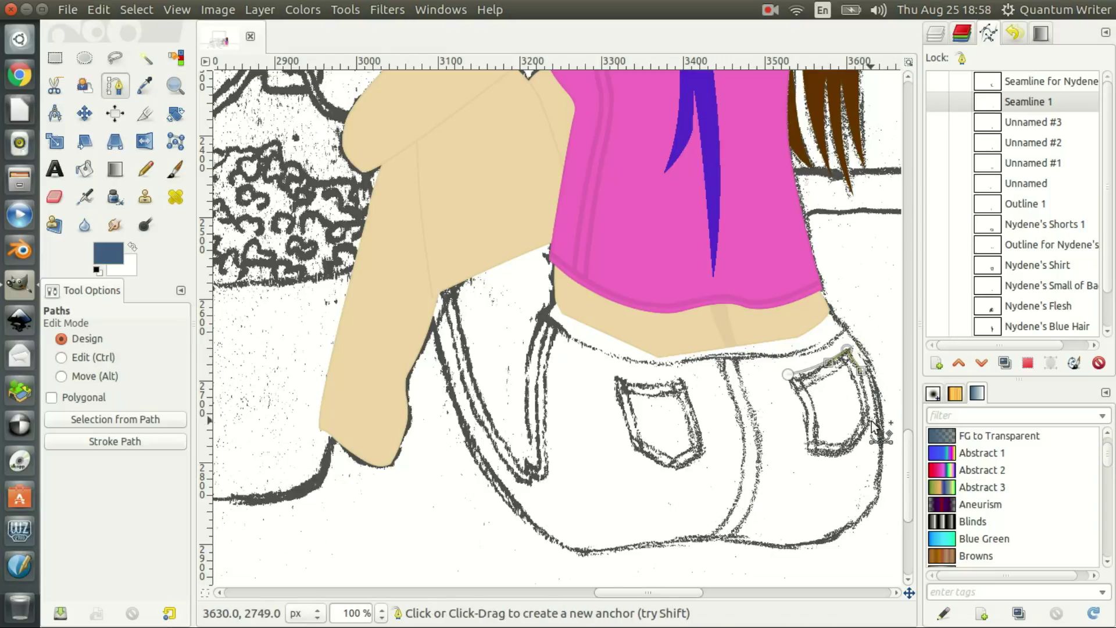
pyautogui.moveTo(872, 427)
pyautogui.mouseDown()
pyautogui.moveTo(872, 445)
pyautogui.moveTo(865, 436)
pyautogui.moveTo(847, 454)
pyautogui.mouseUp()
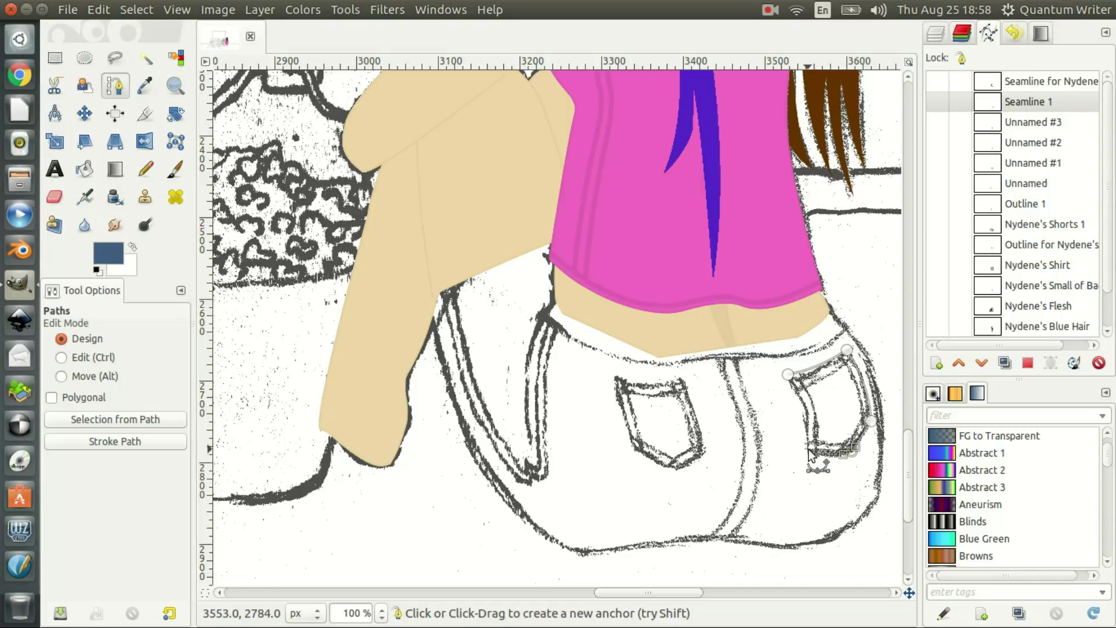
pyautogui.moveTo(810, 452); pyautogui.dragTo(802, 448)
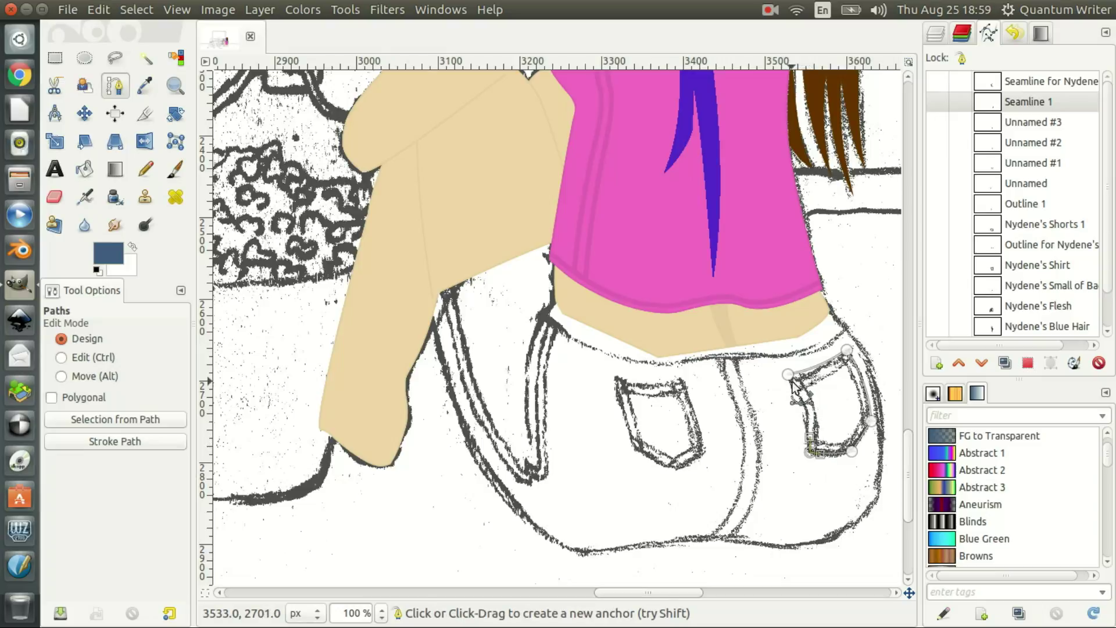
pyautogui.moveTo(791, 383); pyautogui.dragTo(770, 355)
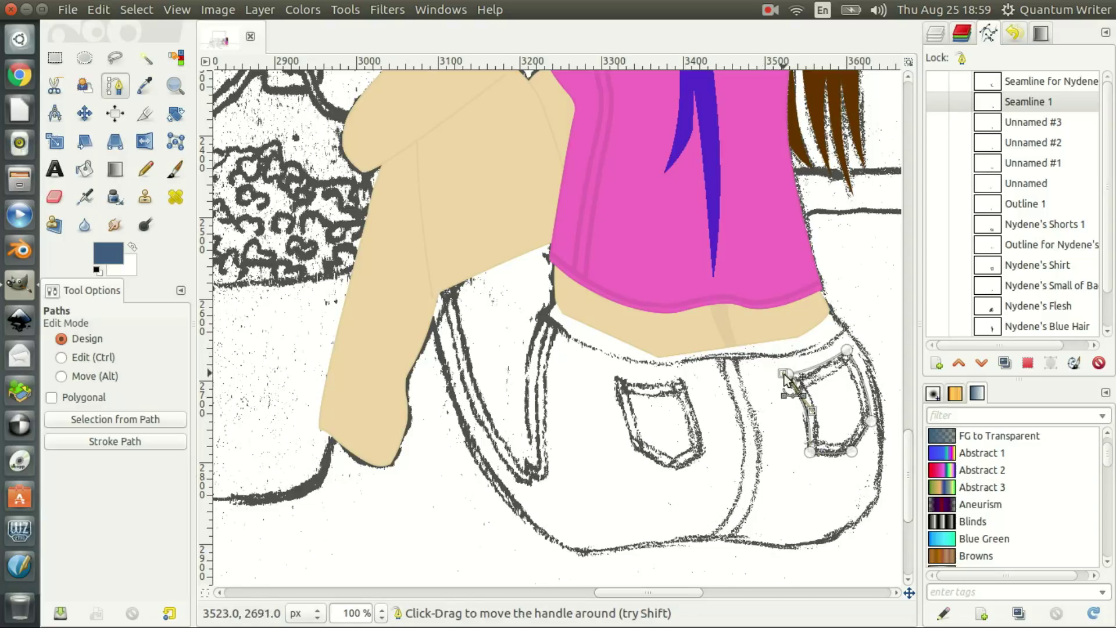
pyautogui.moveTo(770, 355); pyautogui.dragTo(789, 377)
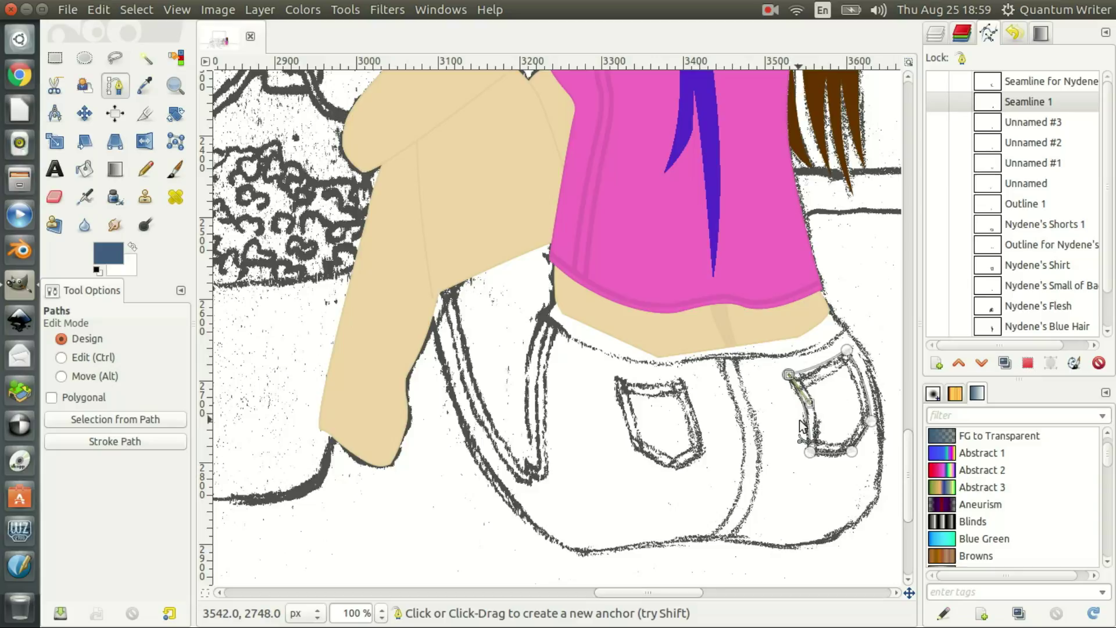
pyautogui.click(936, 365)
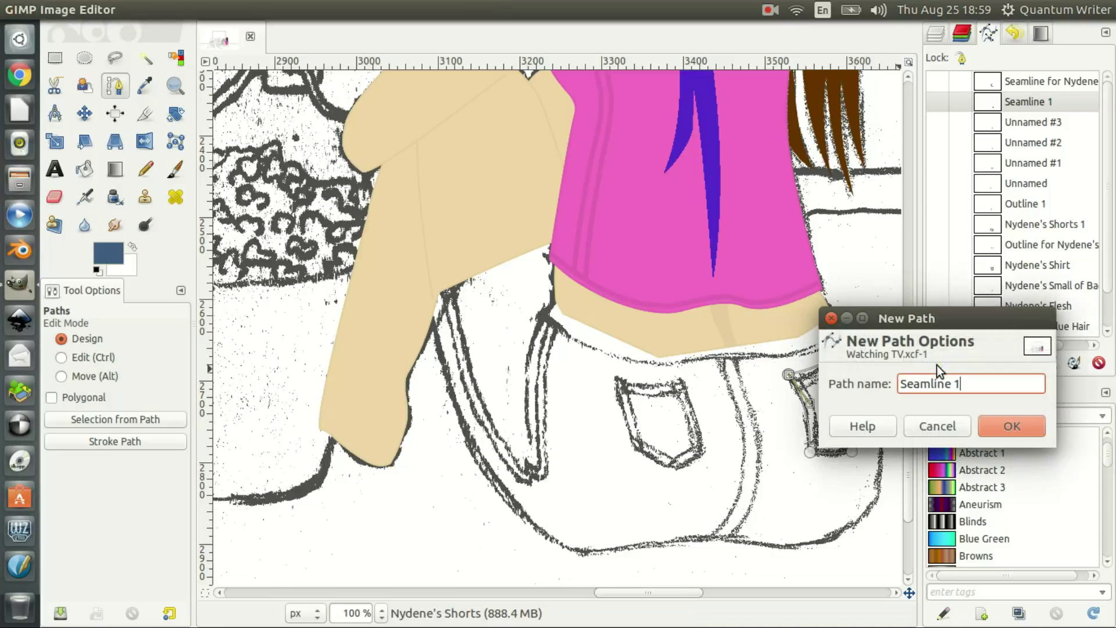
# Confirm Seamline 2 and trace a curve along the back-right pocket's top edge
pyautogui.press('Return')
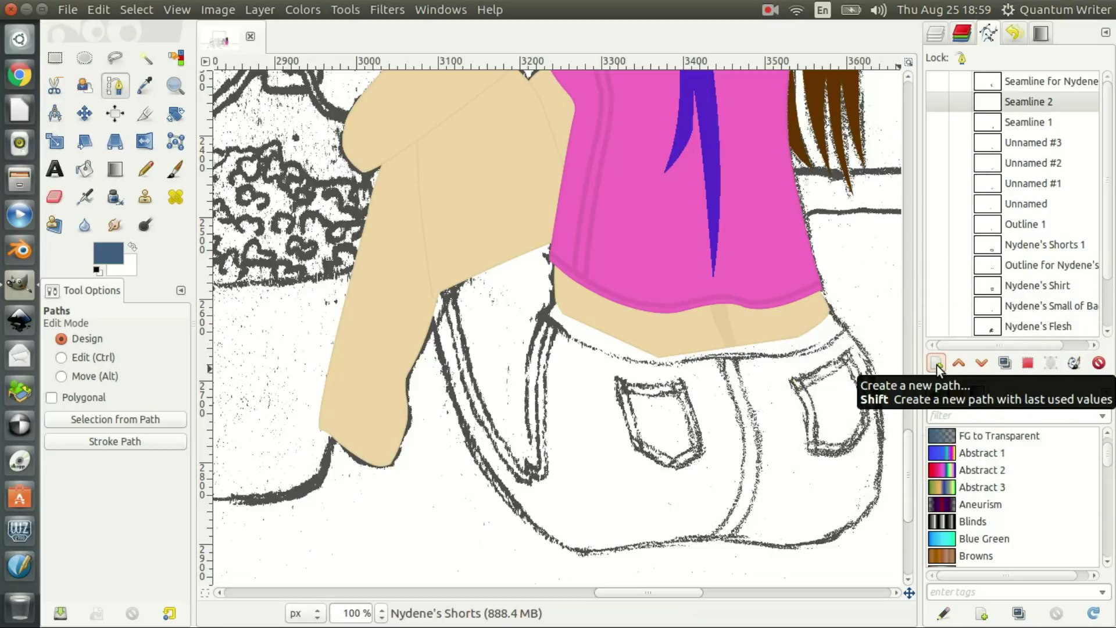
pyautogui.click(790, 390)
pyautogui.moveTo(806, 392); pyautogui.dragTo(812, 391)
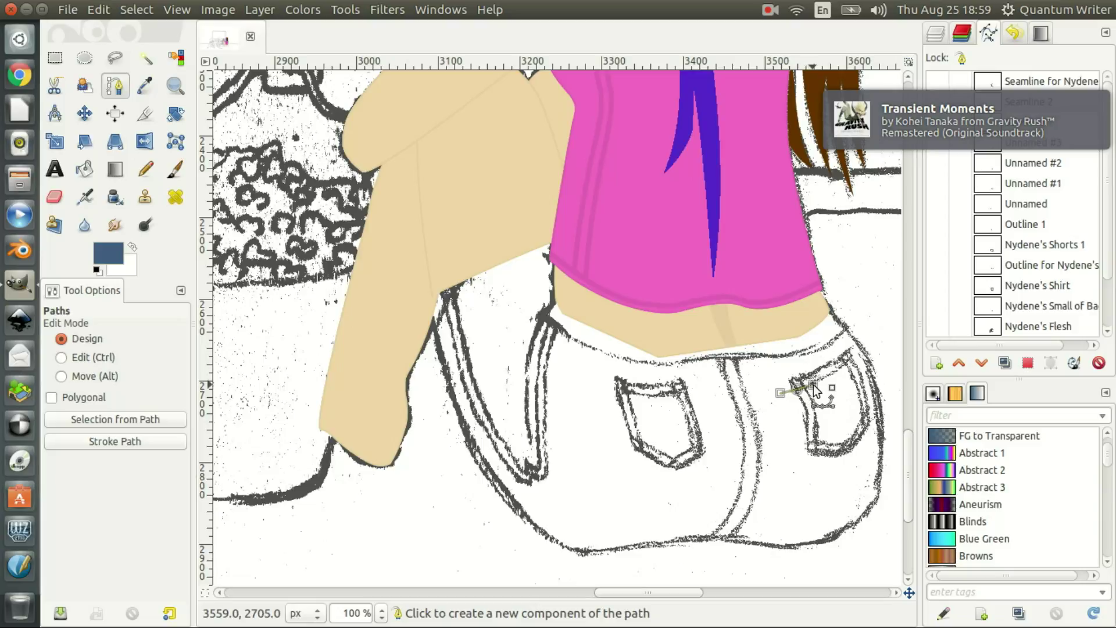
pyautogui.moveTo(812, 391); pyautogui.dragTo(812, 385)
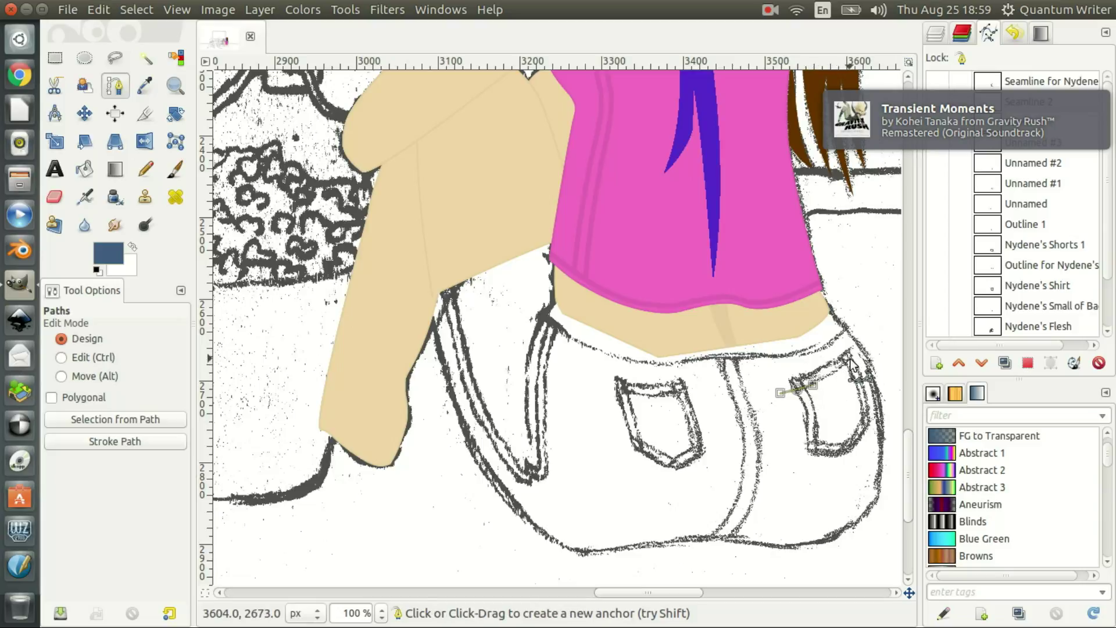
pyautogui.moveTo(851, 361); pyautogui.dragTo(875, 348)
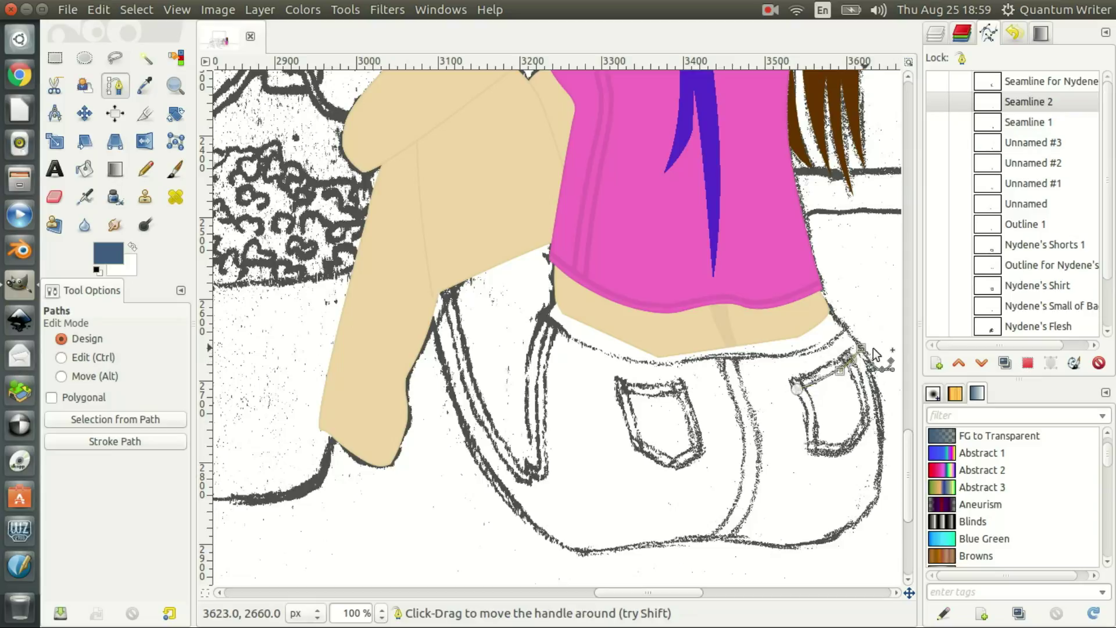
# Create a new path named Seamline 3
pyautogui.click(938, 363)
pyautogui.press('End')
pyautogui.press('BackSpace')
pyautogui.write('3')
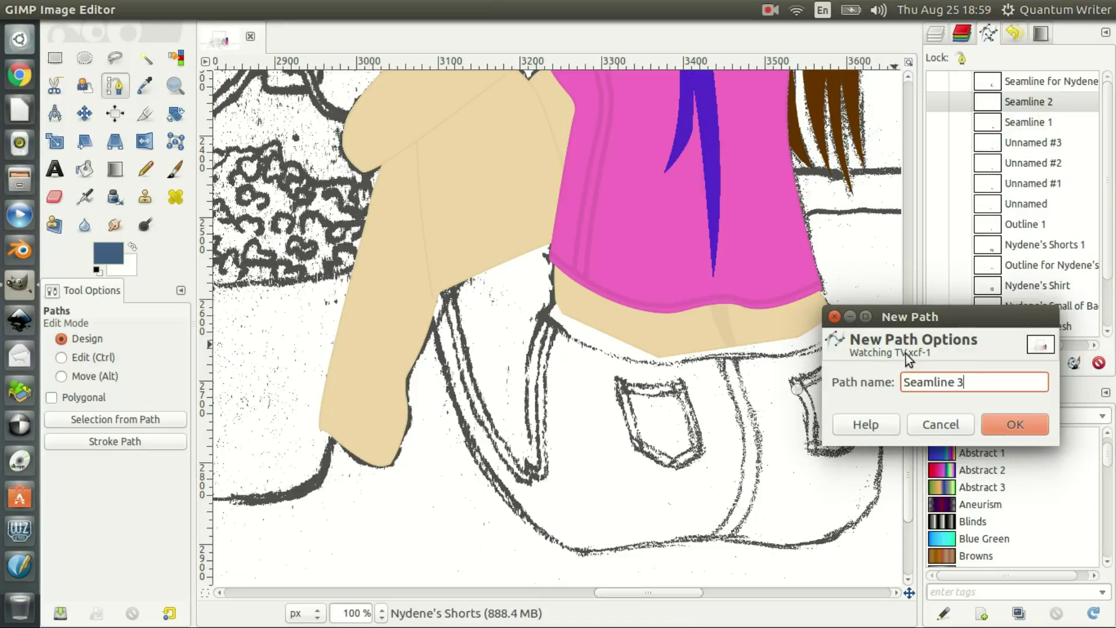
pyautogui.press('Return')
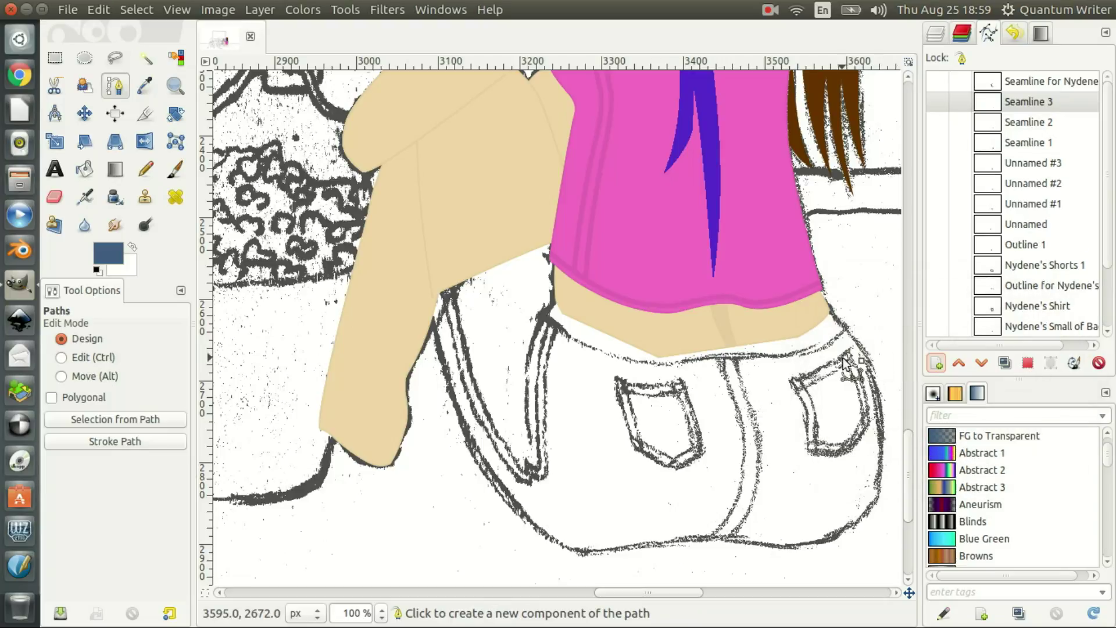
# Trace Seamline 3 down the pocket's right edge and reshape its curve to fit
pyautogui.moveTo(842, 359); pyautogui.dragTo(848, 369)
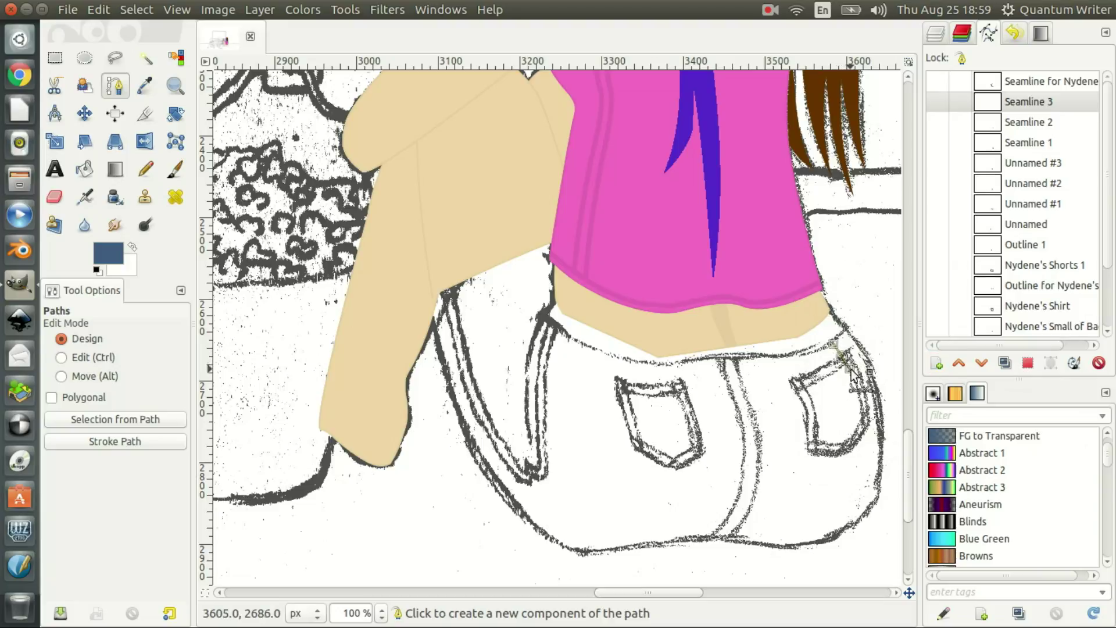
pyautogui.moveTo(851, 375); pyautogui.dragTo(849, 370)
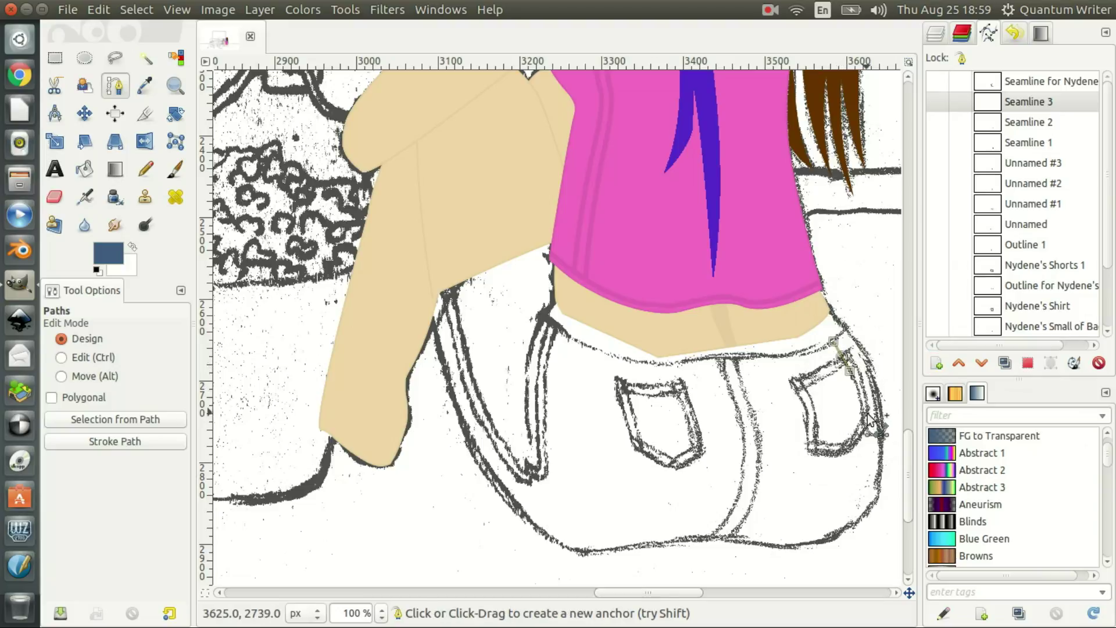
pyautogui.moveTo(865, 429); pyautogui.dragTo(868, 455)
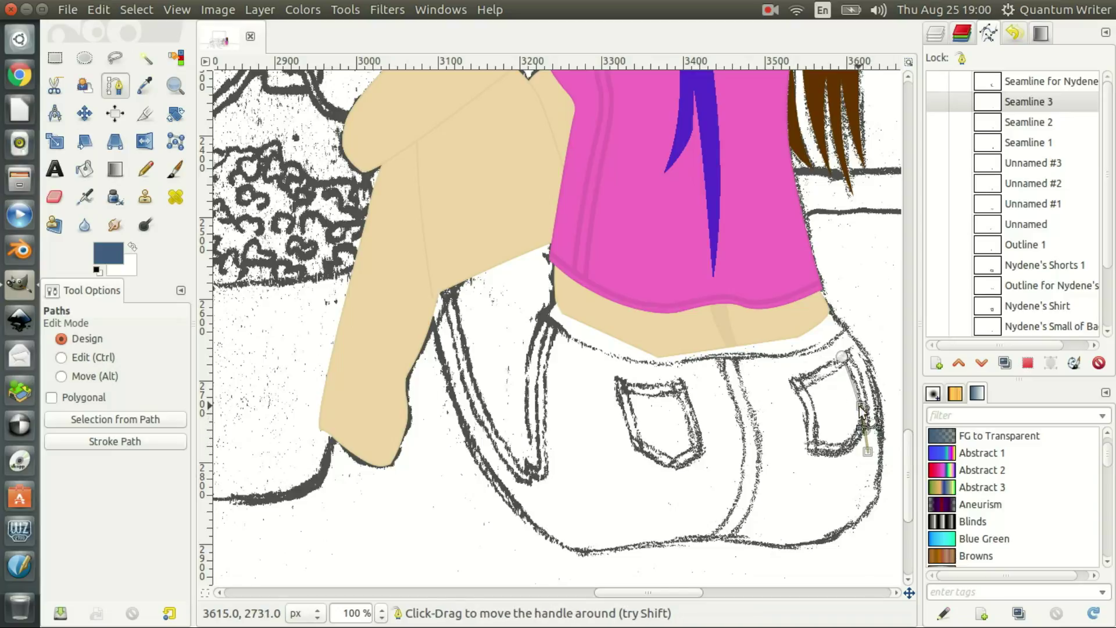
pyautogui.moveTo(861, 410); pyautogui.dragTo(865, 401)
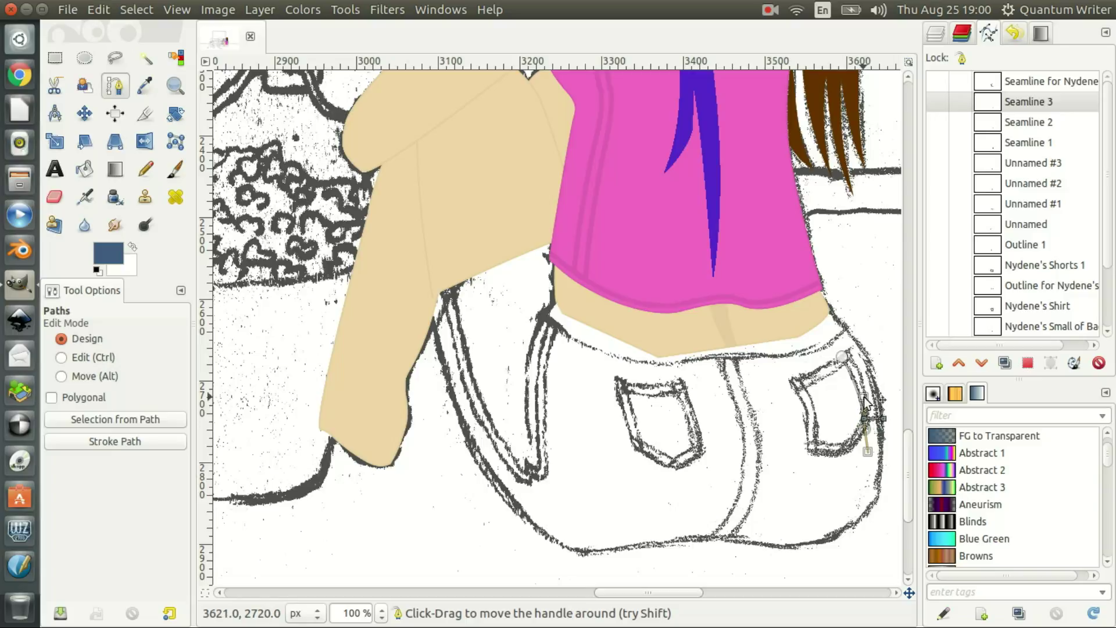
pyautogui.moveTo(870, 464); pyautogui.dragTo(866, 439)
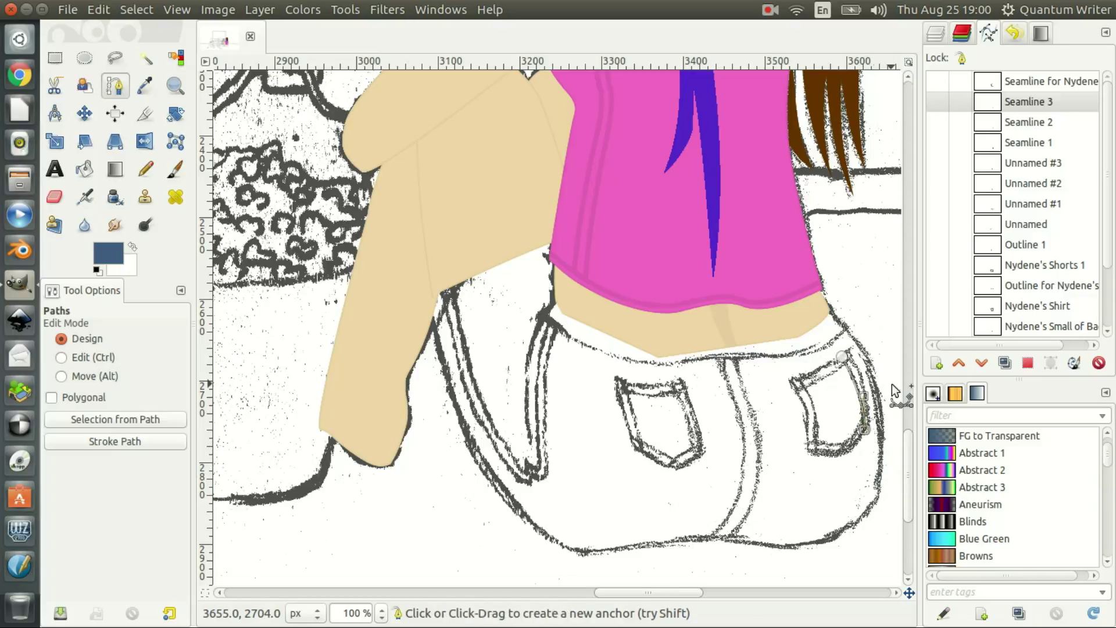
# Create Seamline 4 and trace a short stitch along the back-right pocket edge
pyautogui.click(937, 363)
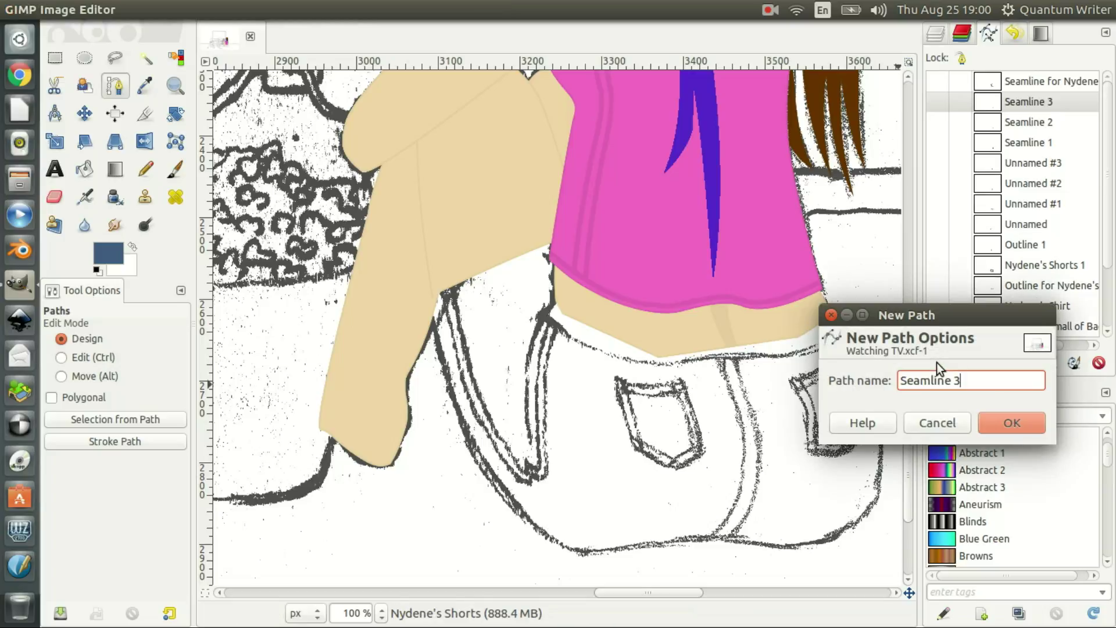
pyautogui.press('Return')
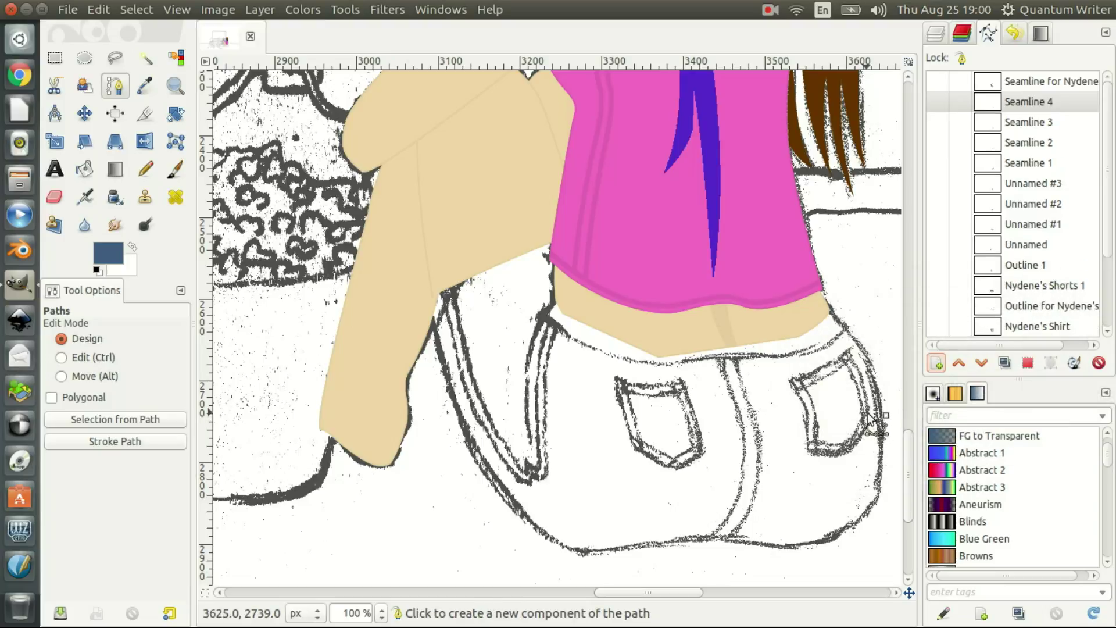
pyautogui.moveTo(868, 416); pyautogui.dragTo(865, 425)
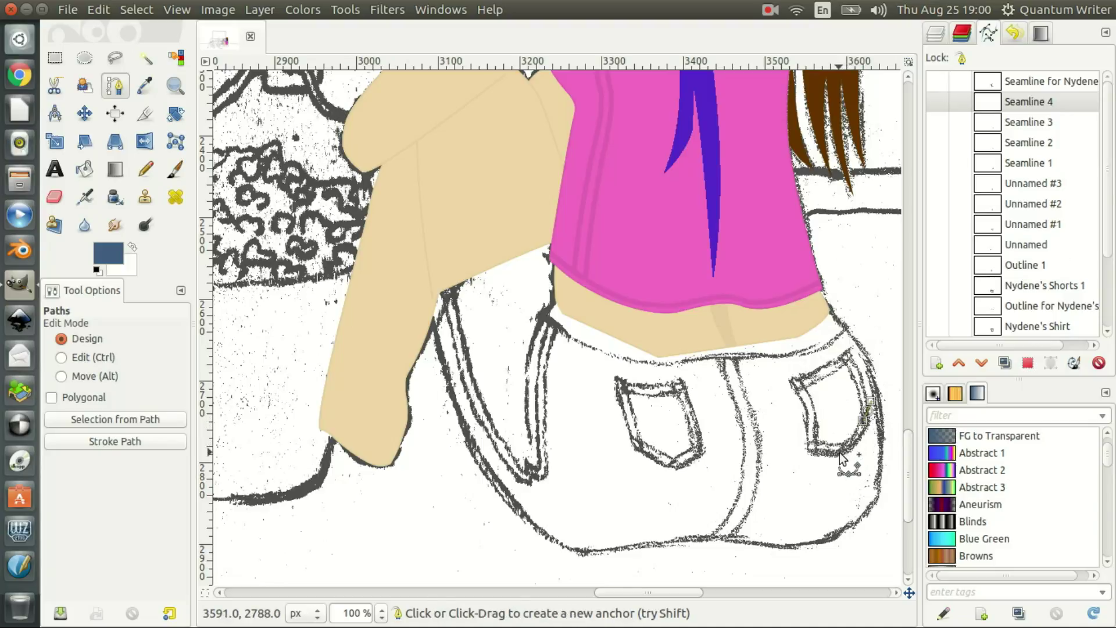
pyautogui.moveTo(847, 444); pyautogui.dragTo(833, 458)
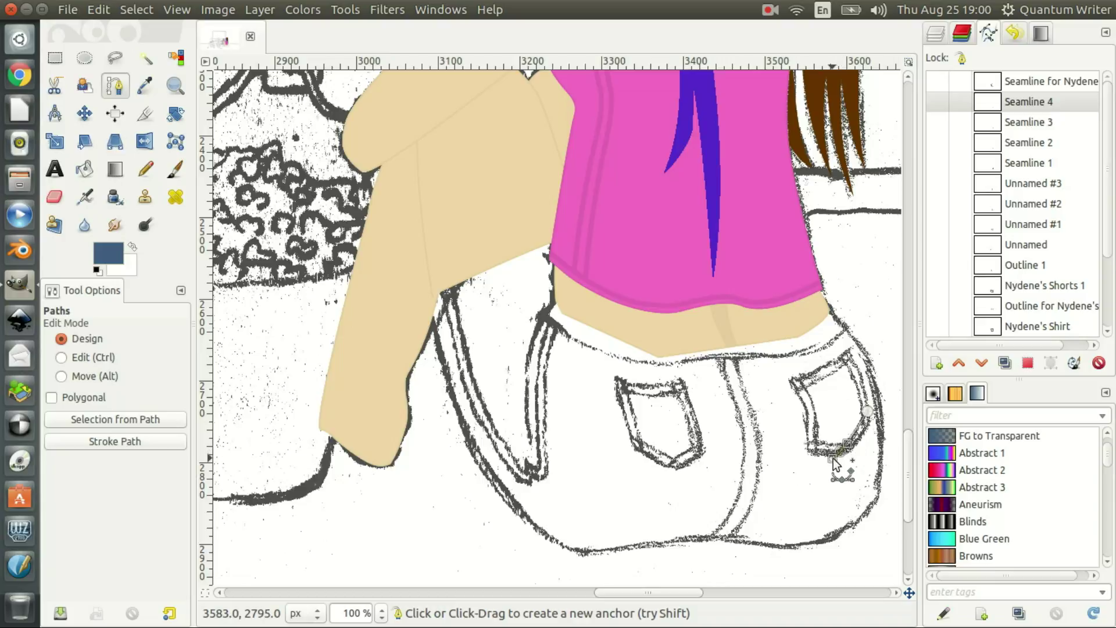
# Create Seamline 5 and trace a curved stitch across the pocket's lower area
pyautogui.keyDown('shift'); pyautogui.click(937, 362); pyautogui.keyUp('shift')
pyautogui.write('Seamline 5')
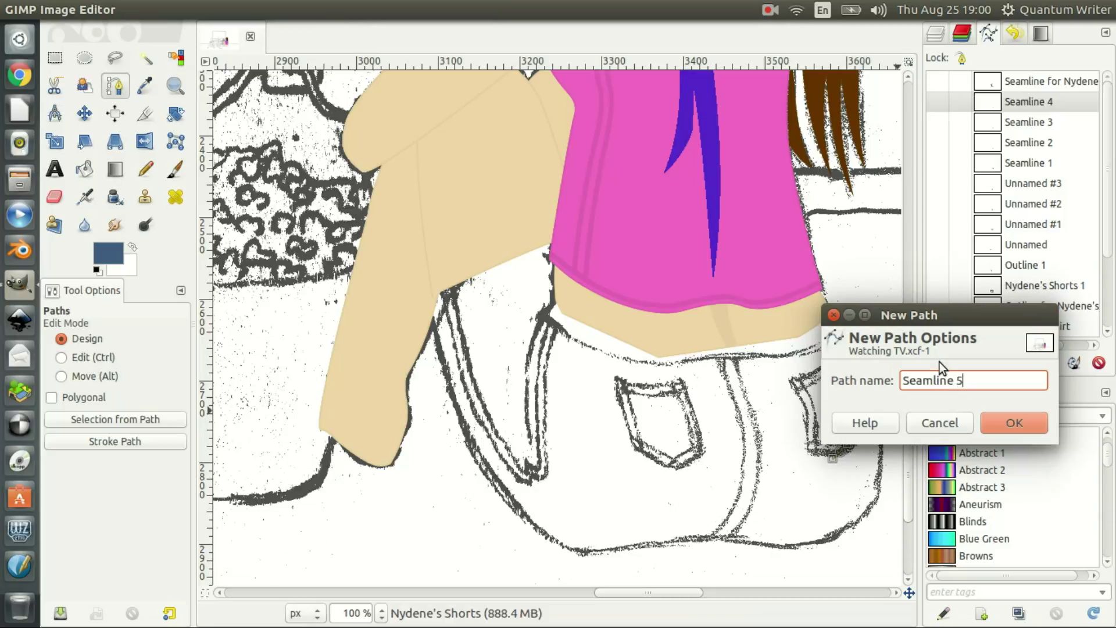
pyautogui.press('Return')
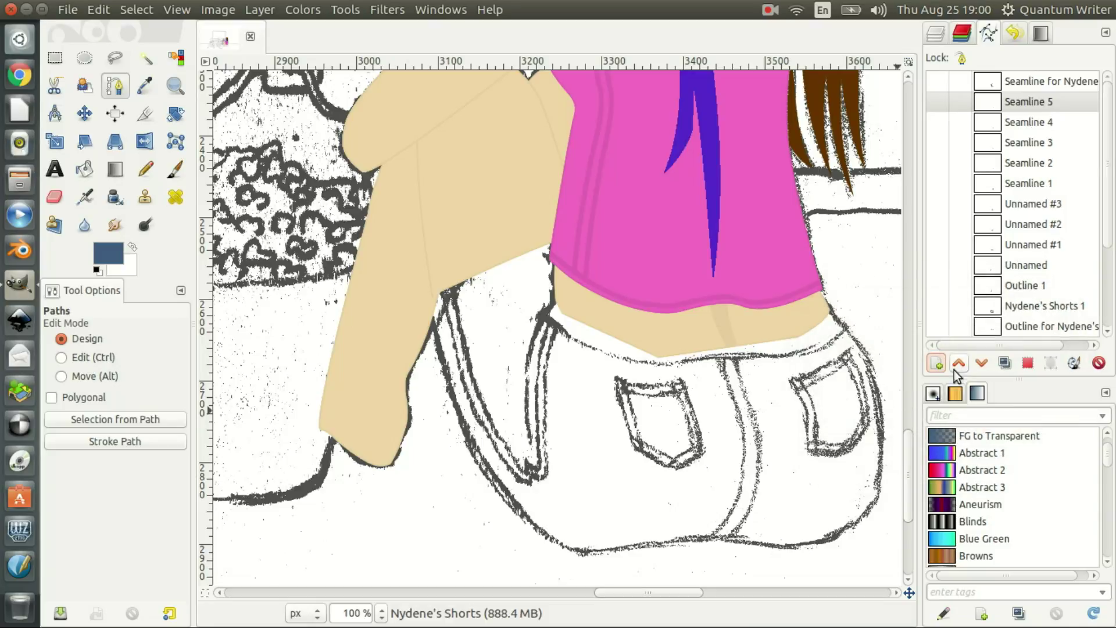
pyautogui.click(847, 445)
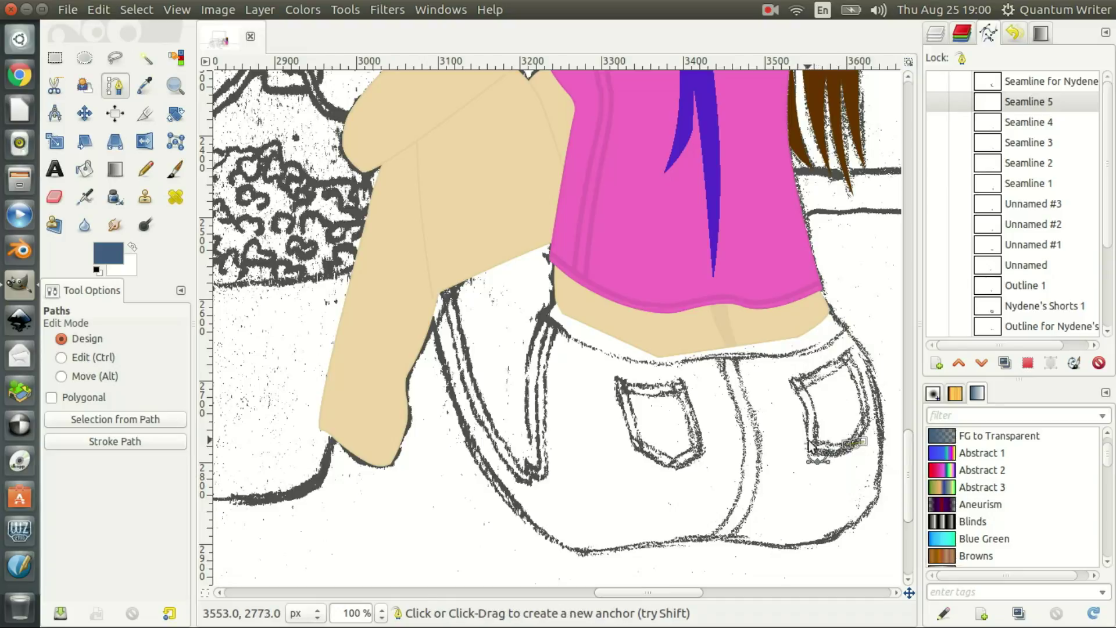
pyautogui.moveTo(809, 443); pyautogui.dragTo(797, 436)
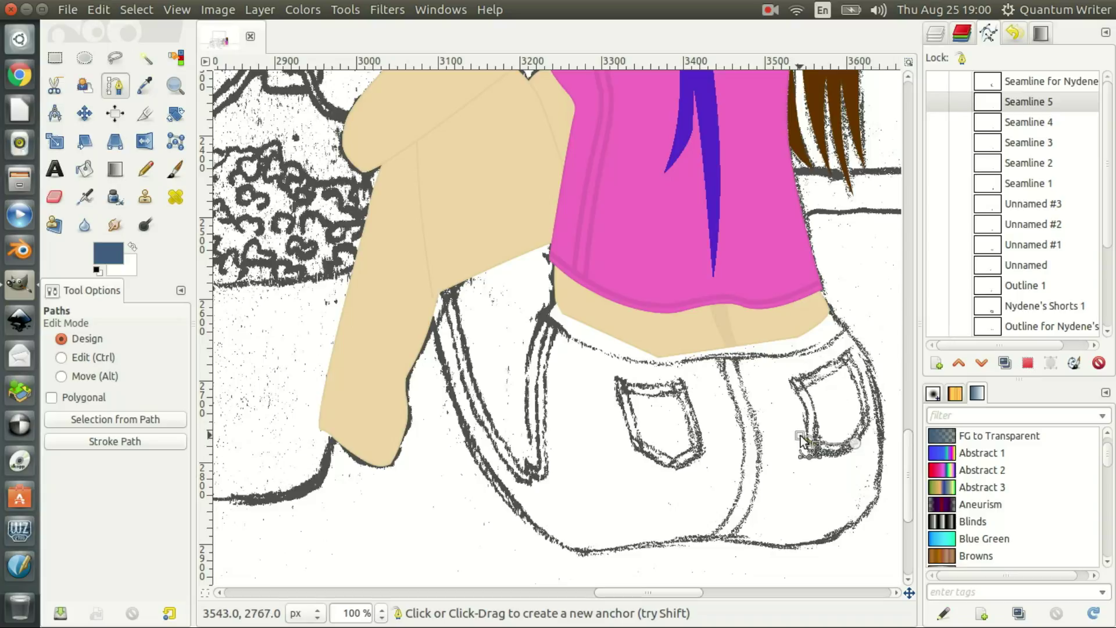
pyautogui.moveTo(797, 436); pyautogui.dragTo(795, 436)
# Create Seamline 6 tracing from the pocket corner down its left side, and make it visible
pyautogui.click(936, 364)
pyautogui.write('Seamline 6')
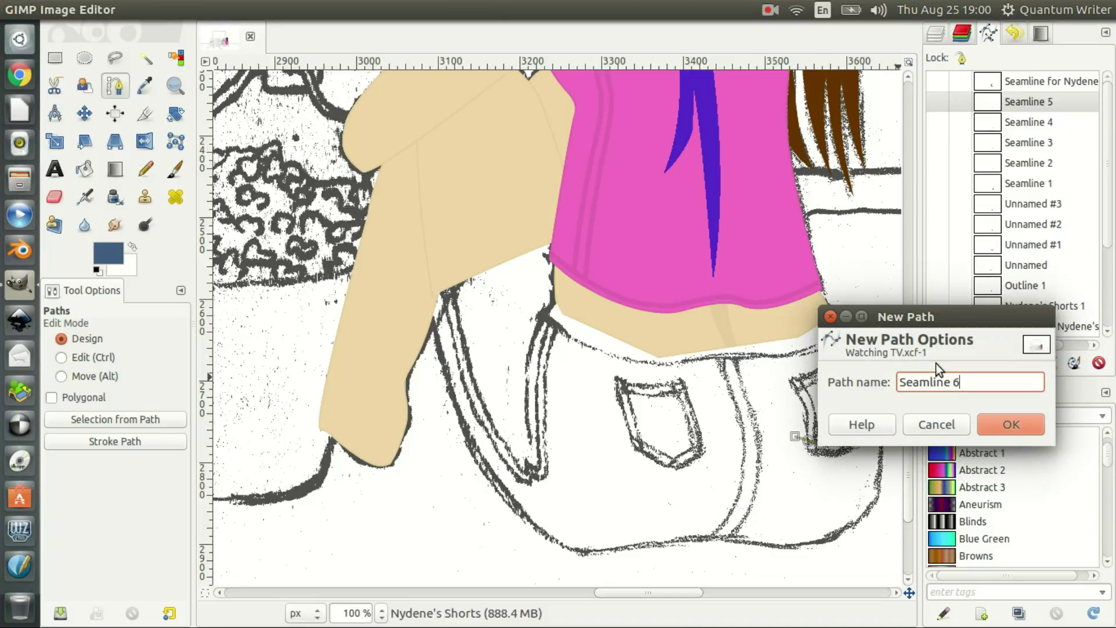
pyautogui.press('Return')
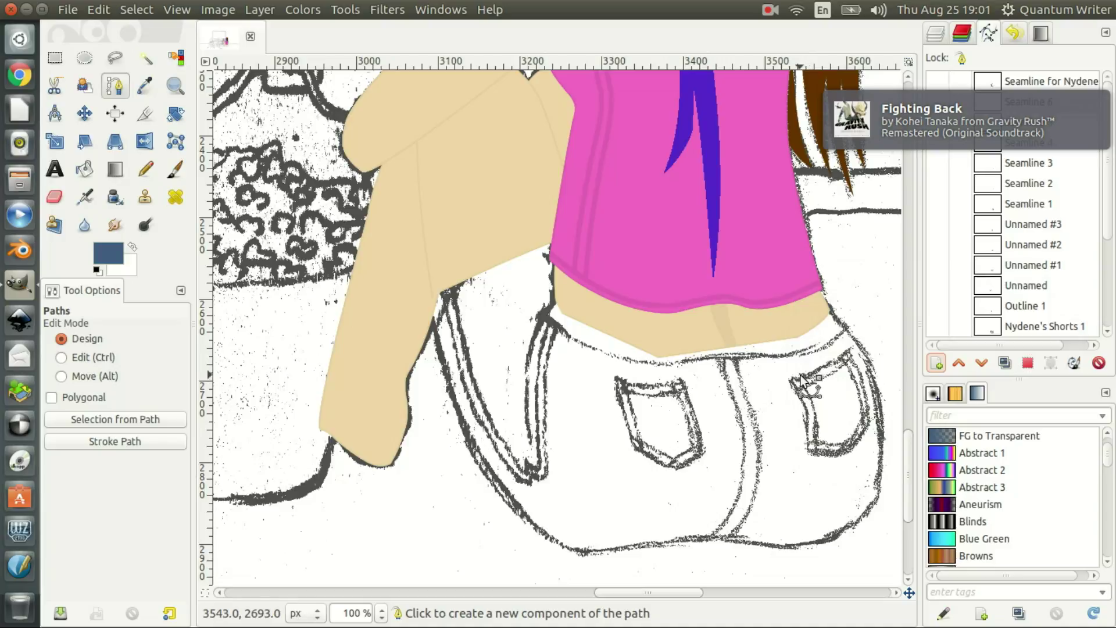
pyautogui.moveTo(800, 376); pyautogui.dragTo(808, 387)
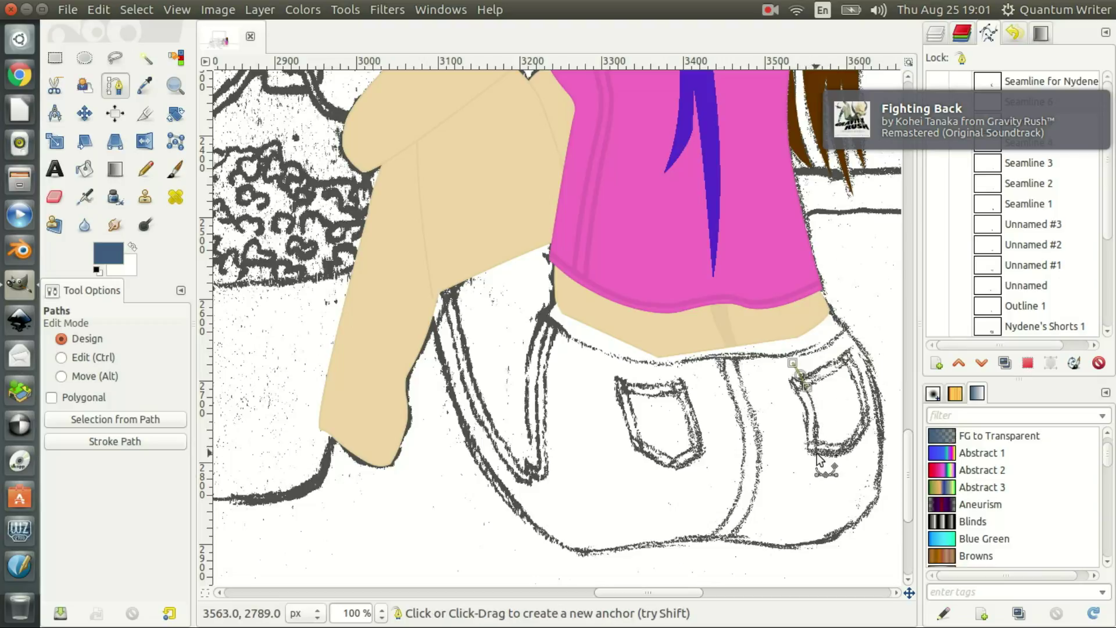
pyautogui.moveTo(817, 452); pyautogui.dragTo(809, 482)
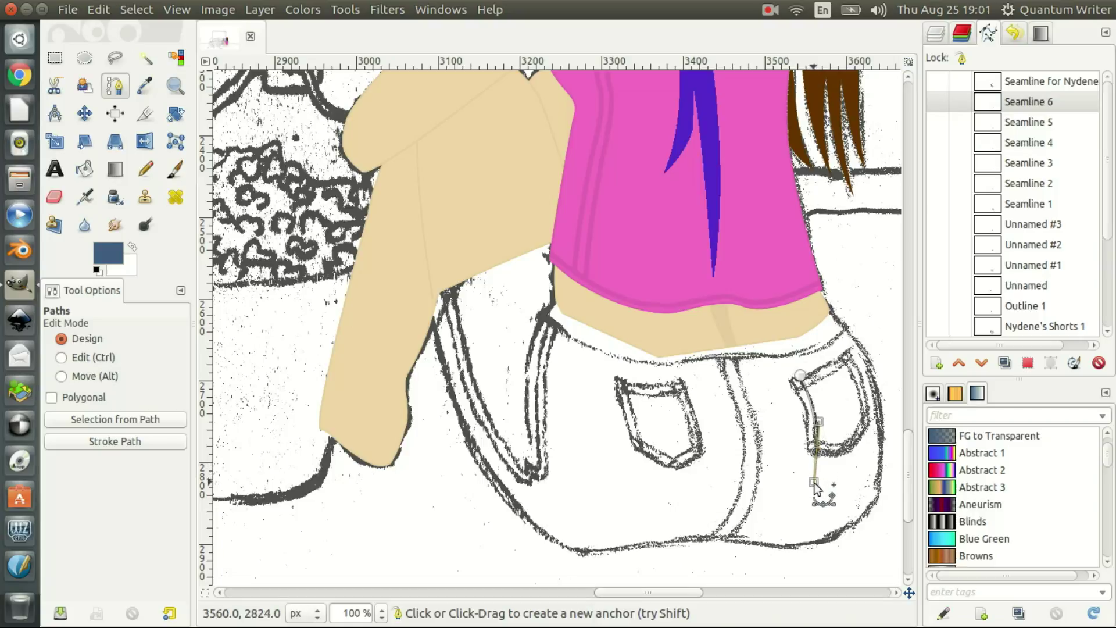
pyautogui.moveTo(811, 482); pyautogui.dragTo(816, 457)
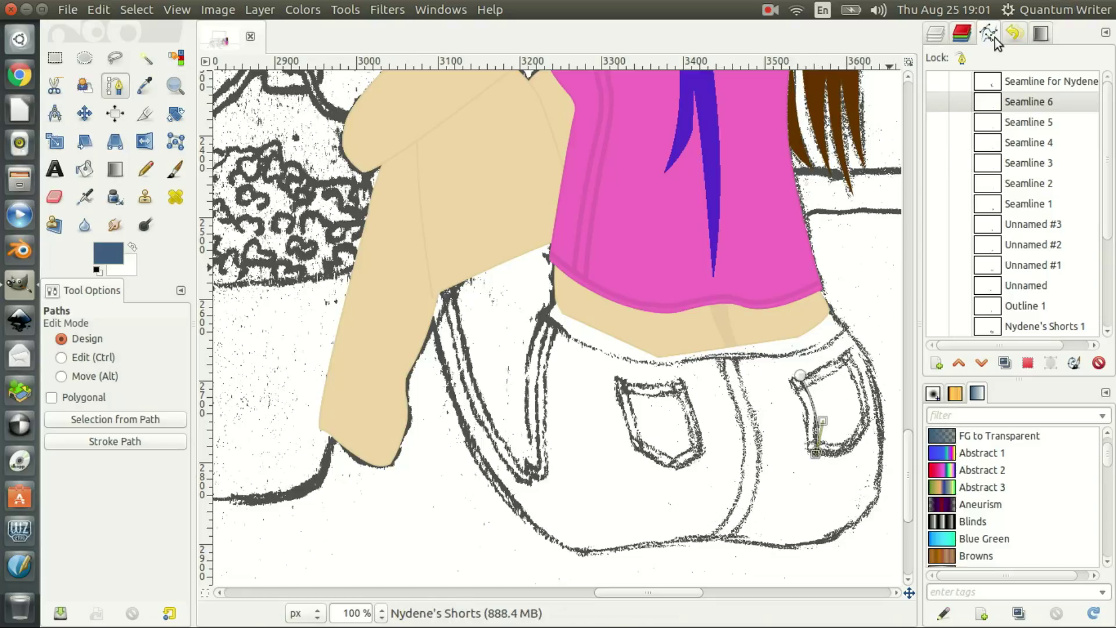
pyautogui.click(937, 101)
# Show Seamline 5 through Seamline 1 so all six seamlines are visible
pyautogui.click(941, 124)
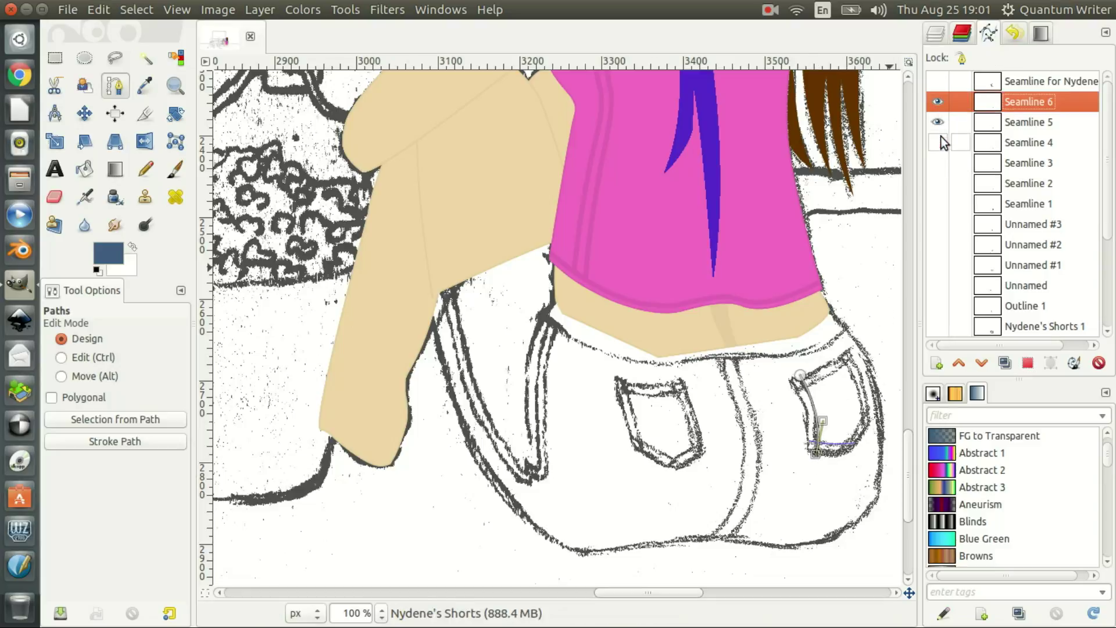
pyautogui.click(939, 162)
pyautogui.click(939, 183)
pyautogui.click(938, 203)
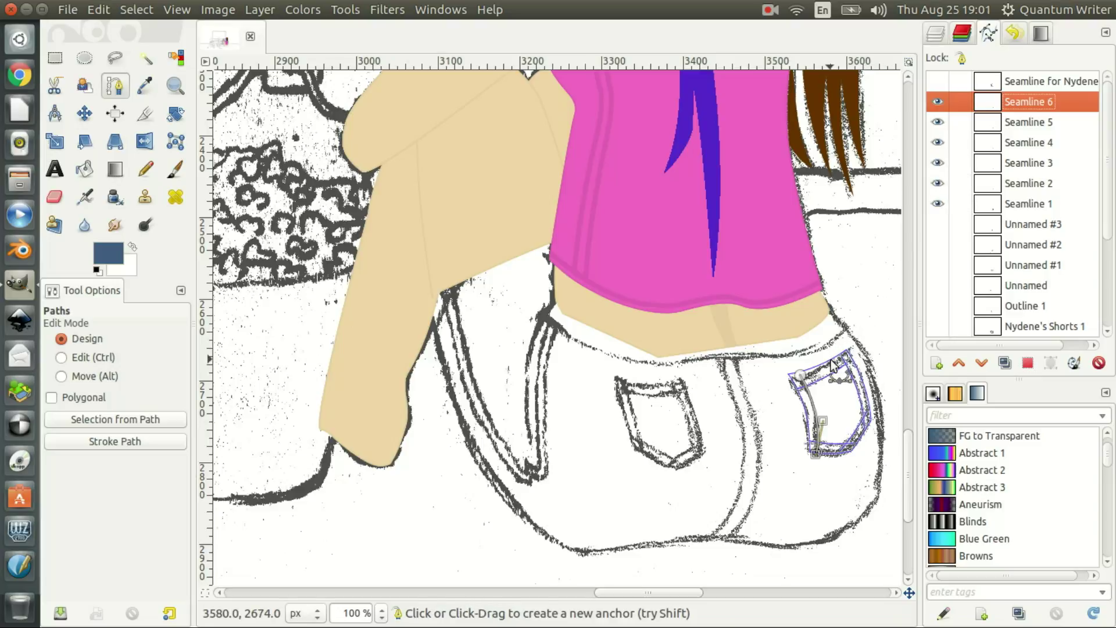
# Nudge a pocket path anchor, then reposition an anchor on Seamline 2
pyautogui.click(804, 379)
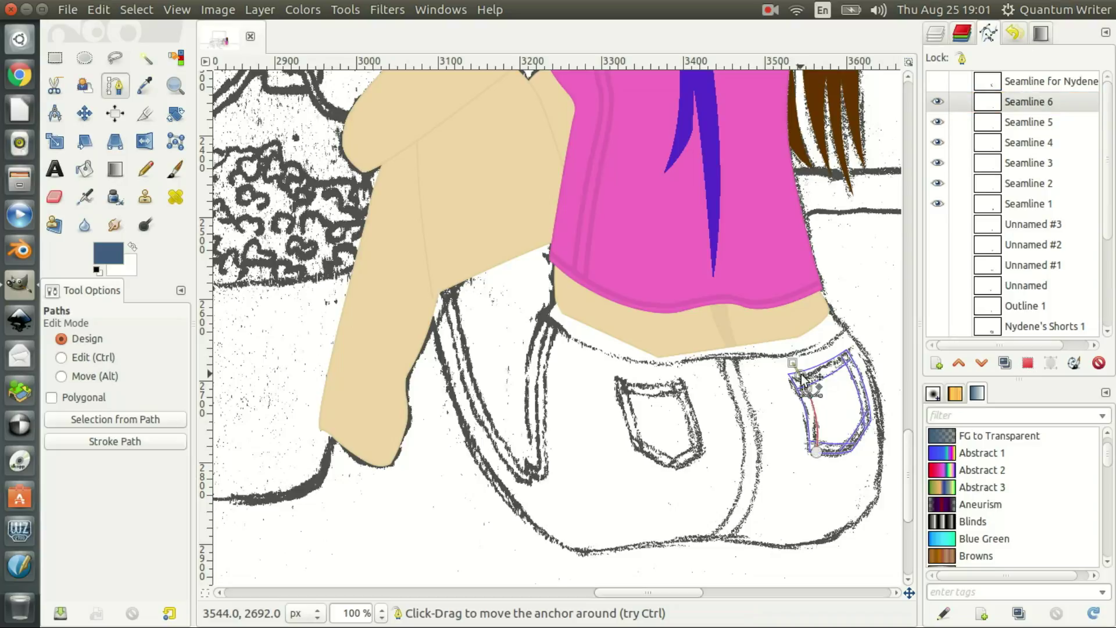
pyautogui.moveTo(803, 379); pyautogui.dragTo(801, 377)
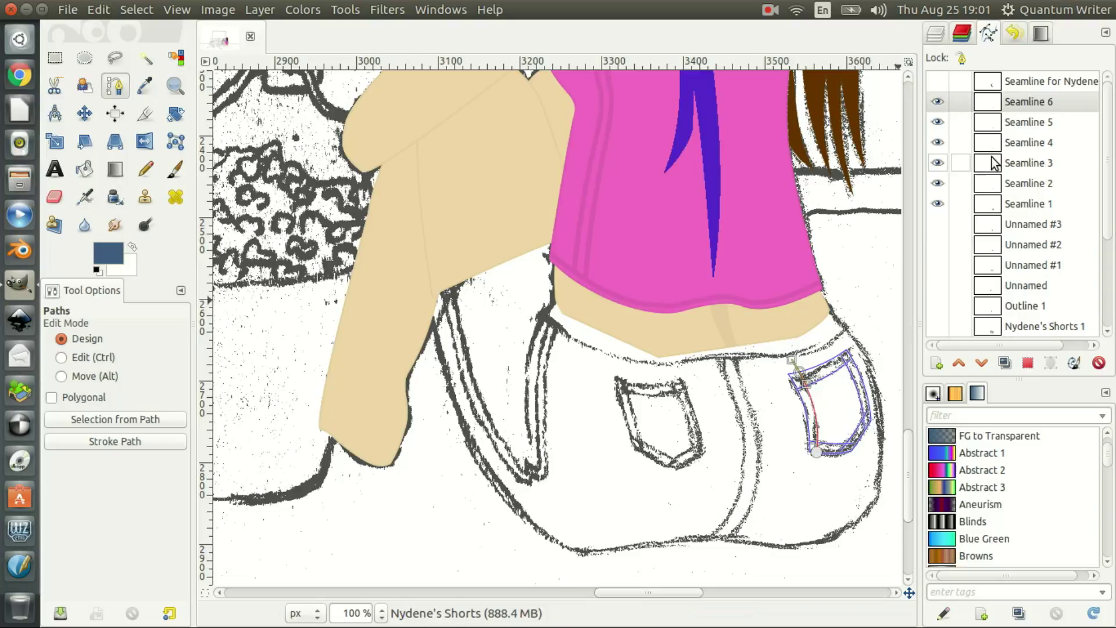
pyautogui.click(1017, 185)
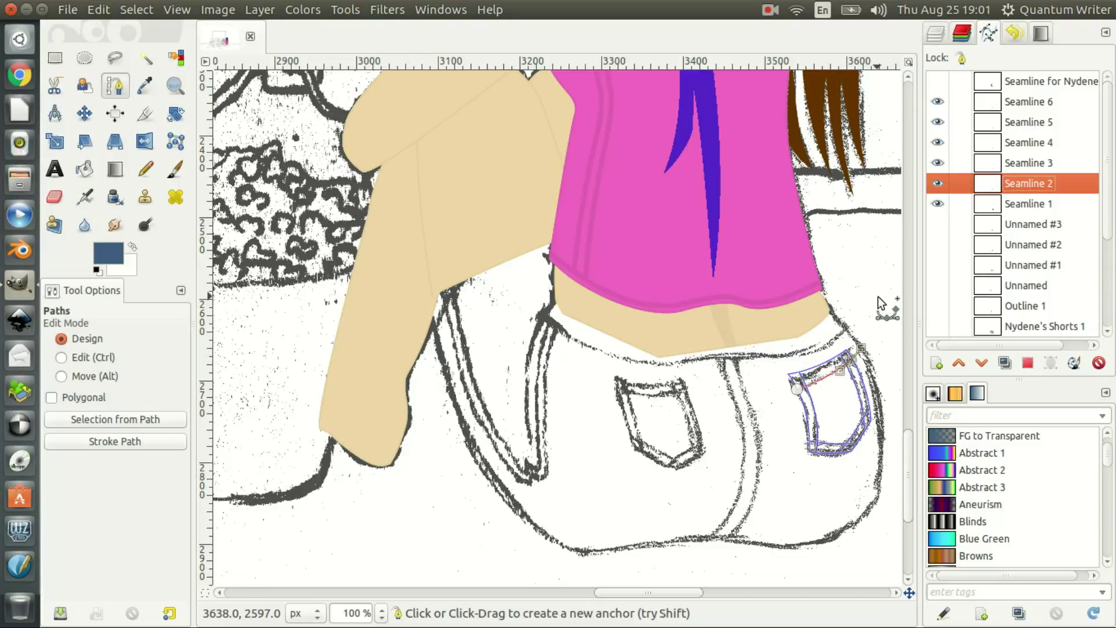
pyautogui.moveTo(800, 392); pyautogui.dragTo(814, 388)
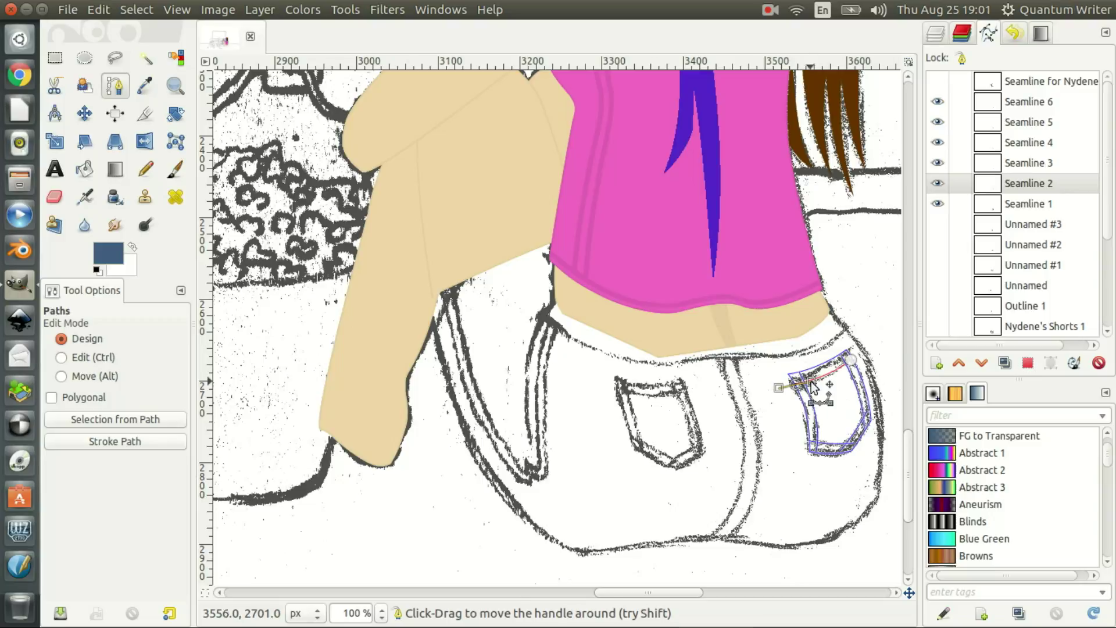
# Merge the visible seamline paths into Seamline 6, hide it, and start renaming it
pyautogui.click(1105, 33)
pyautogui.moveTo(991, 44)
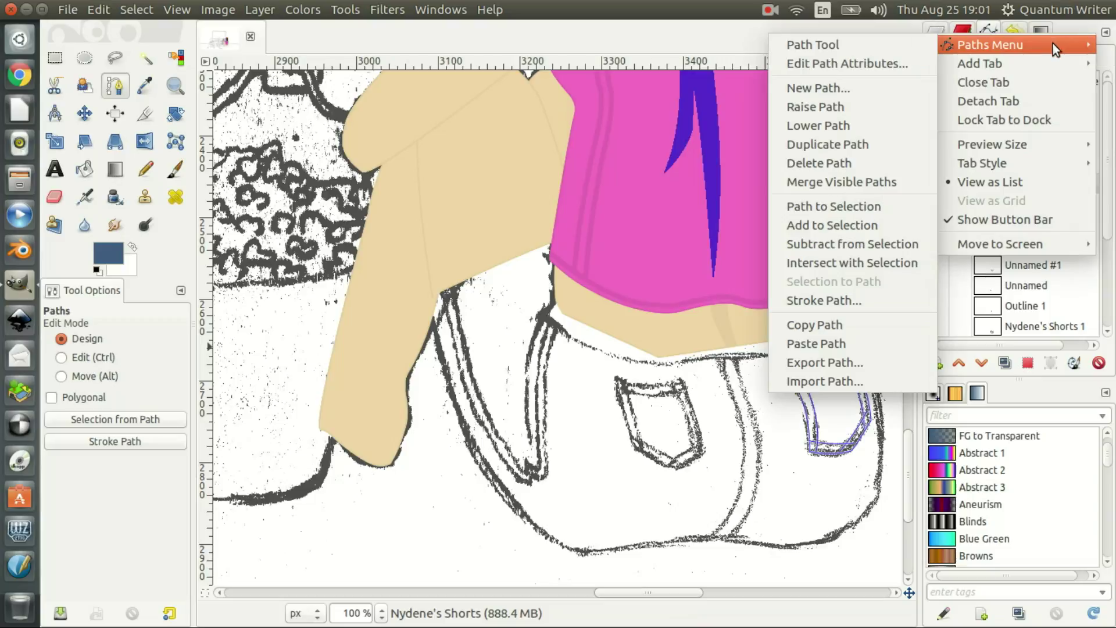
pyautogui.click(863, 182)
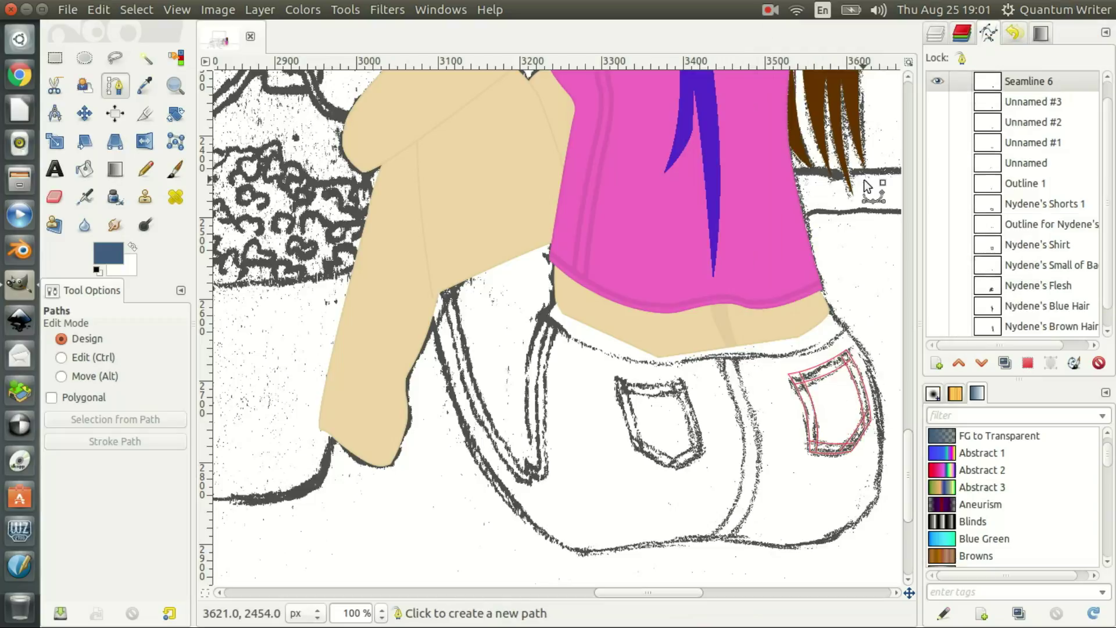
pyautogui.click(937, 80)
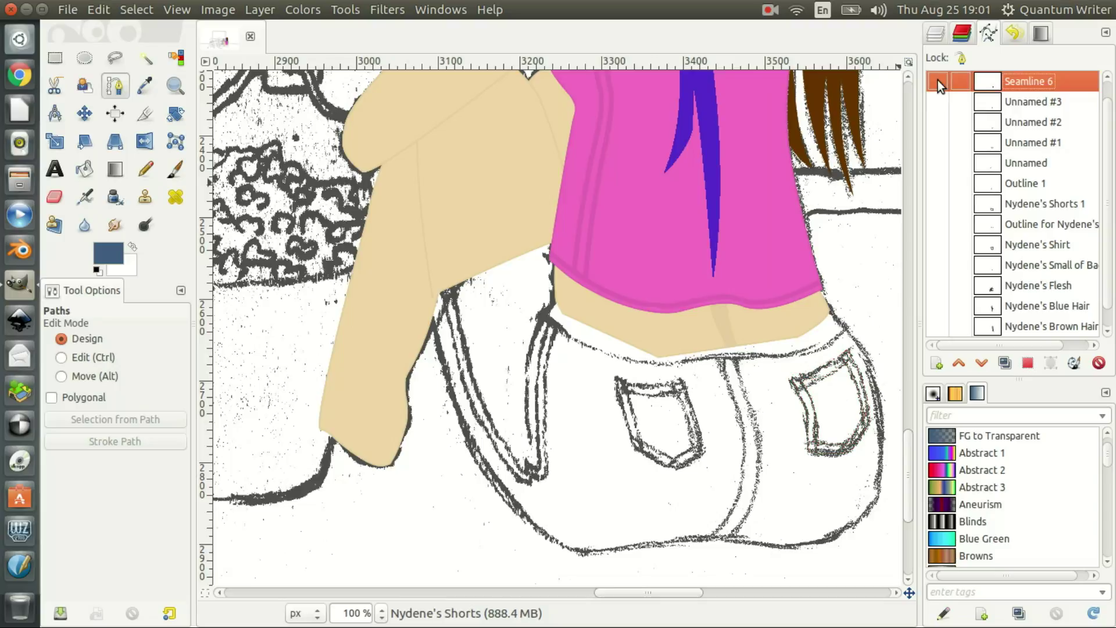
pyautogui.doubleClick(1031, 79)
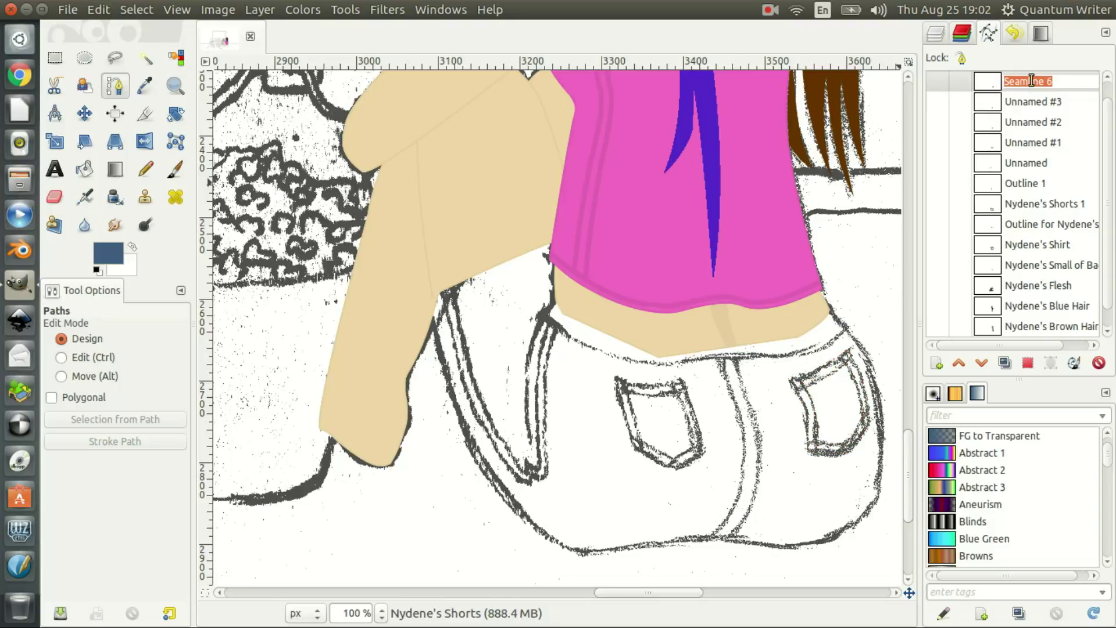
# Rename the merged path "Nydene's Right Pocket" and show Unnamed through Unnamed #3
pyautogui.write("Nydene's Right Pocke")
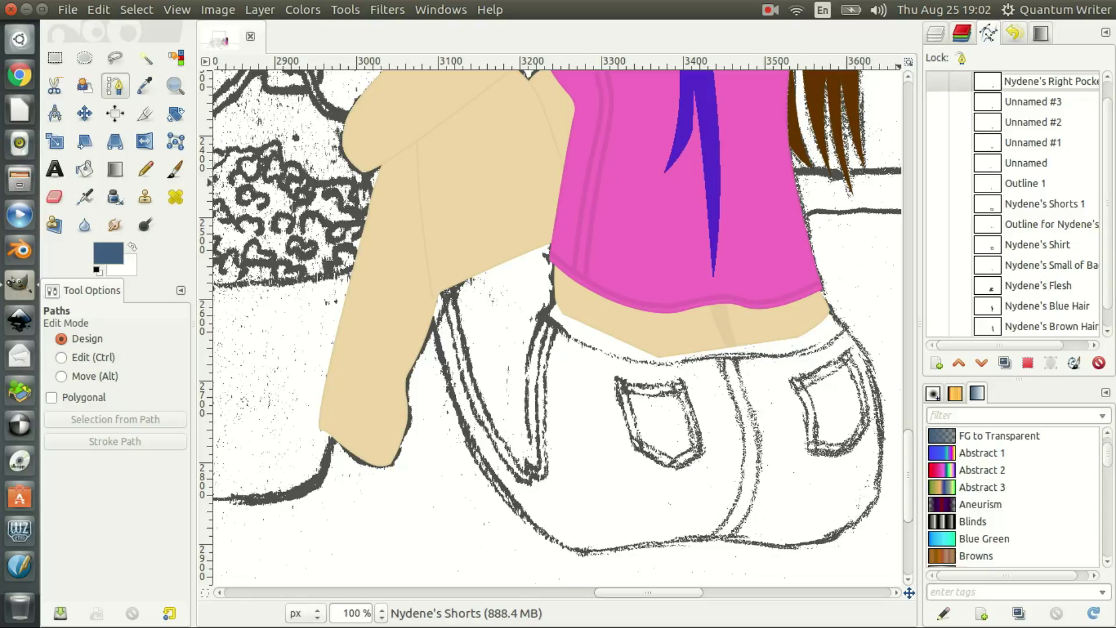
pyautogui.press('Return')
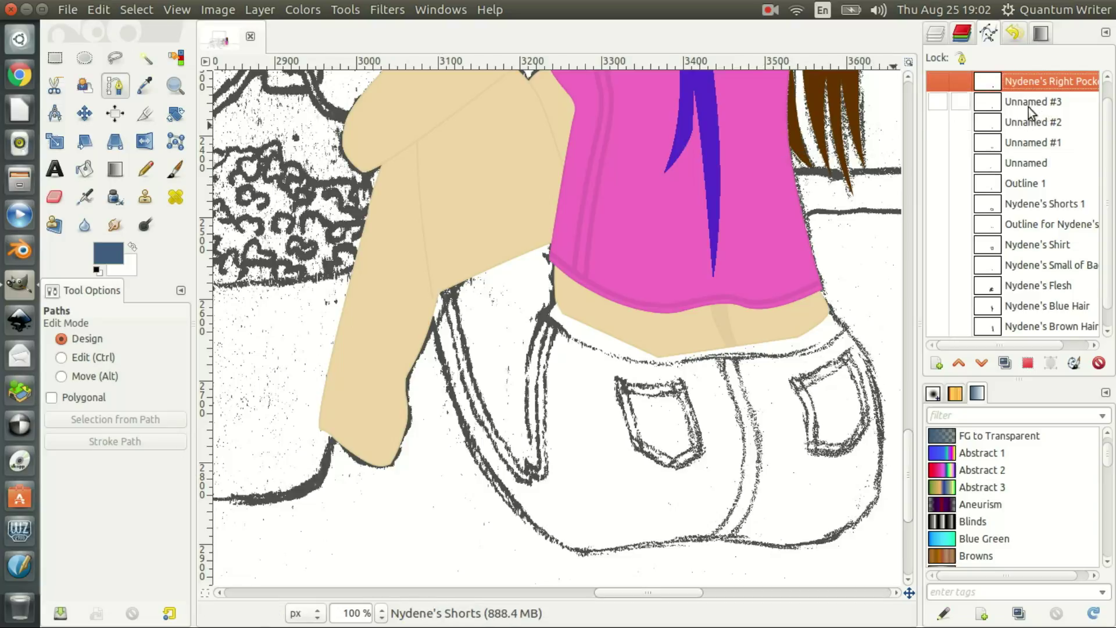
pyautogui.click(936, 164)
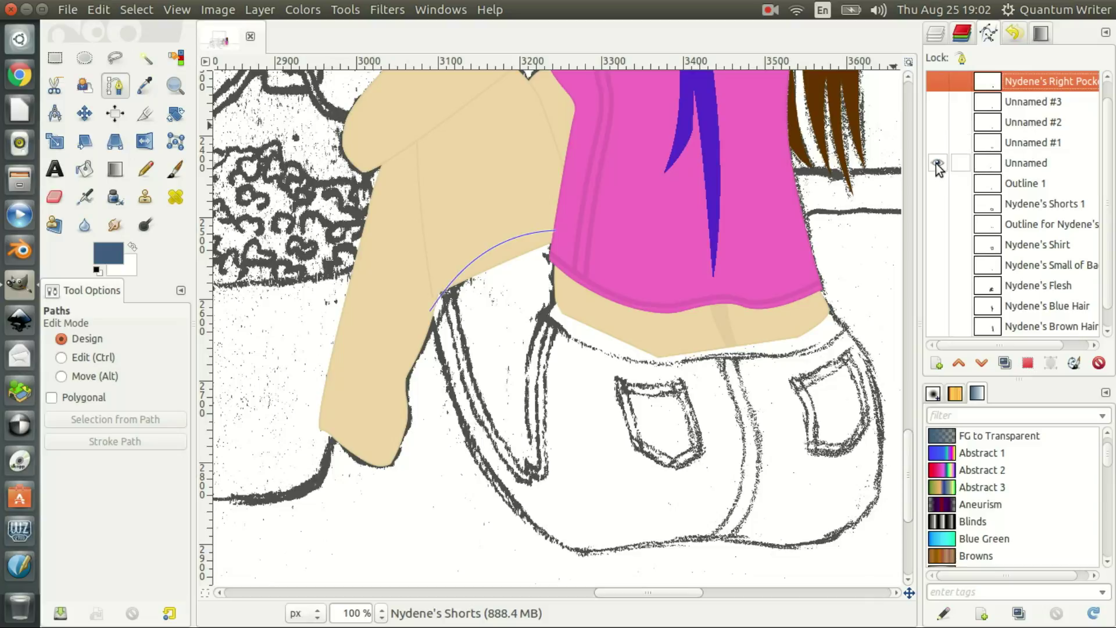
pyautogui.click(937, 142)
pyautogui.click(937, 122)
pyautogui.click(937, 102)
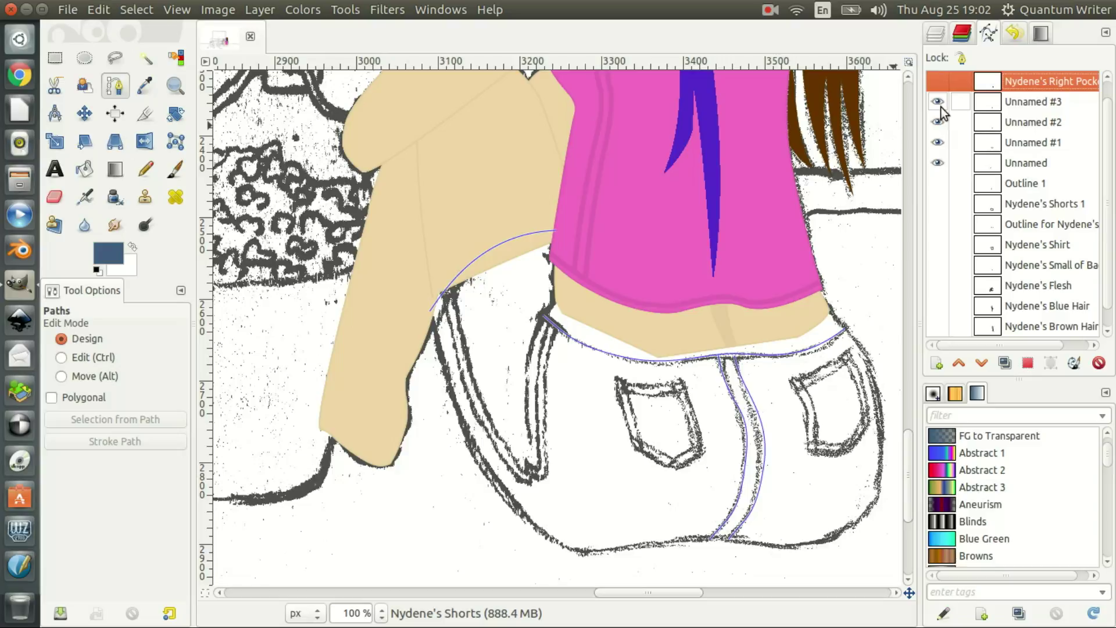
# Keep Outline 1 hidden, show Nydene's Shorts 1, and make Unnamed #3 active
pyautogui.click(937, 183)
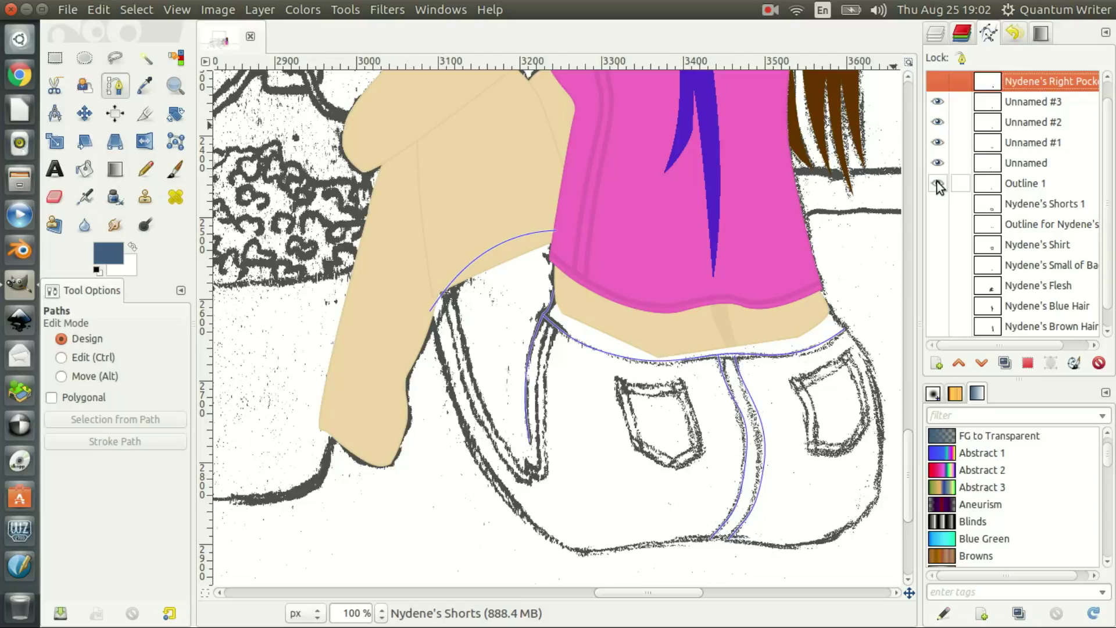
pyautogui.click(937, 183)
pyautogui.click(936, 200)
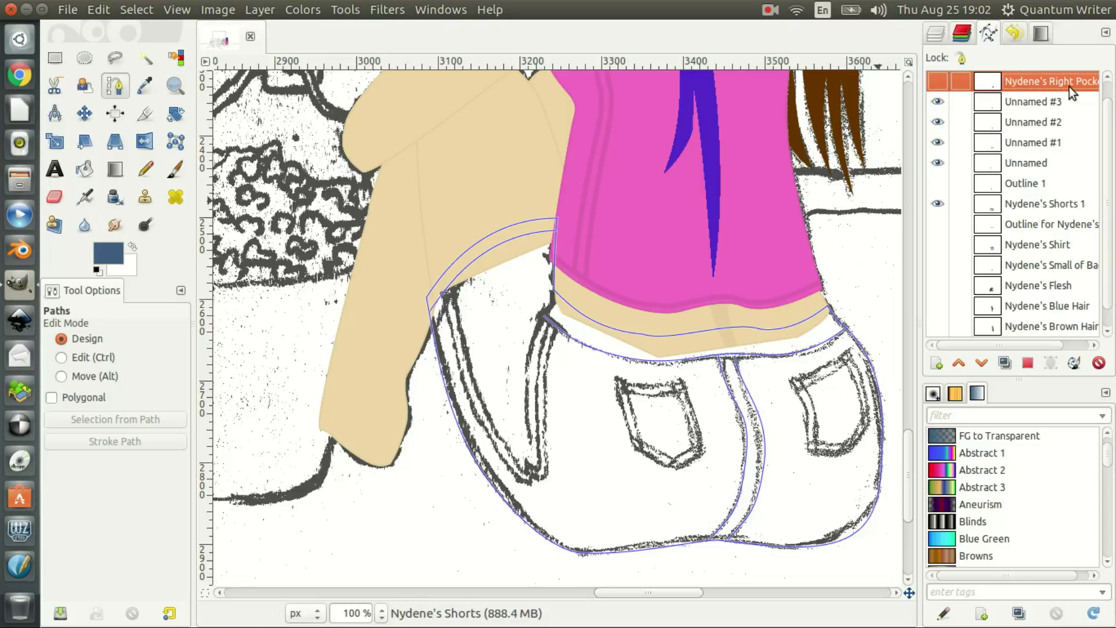
pyautogui.click(1028, 100)
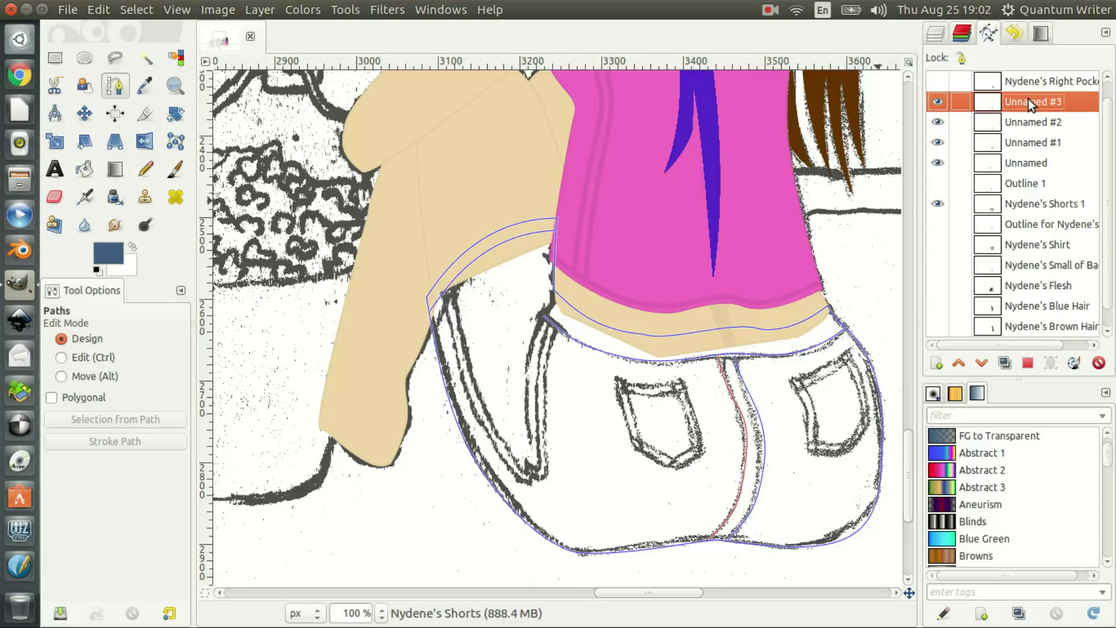
pyautogui.scroll(1, 1111, 93)
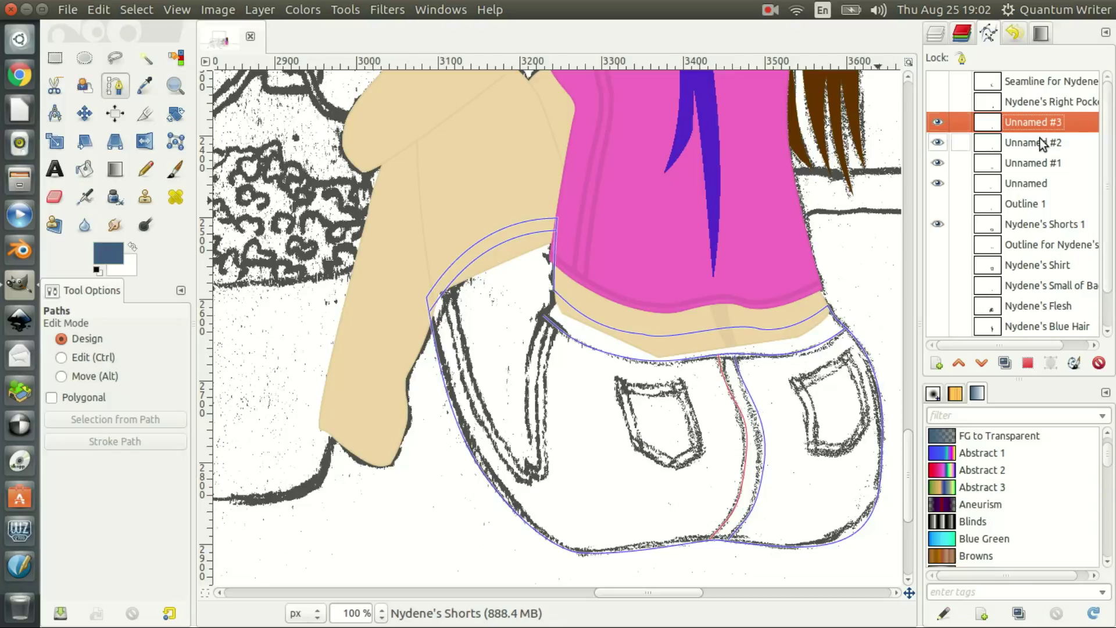
# Add an empty Seamline 1 path and trace the left back pocket's top and right edges
pyautogui.click(937, 365)
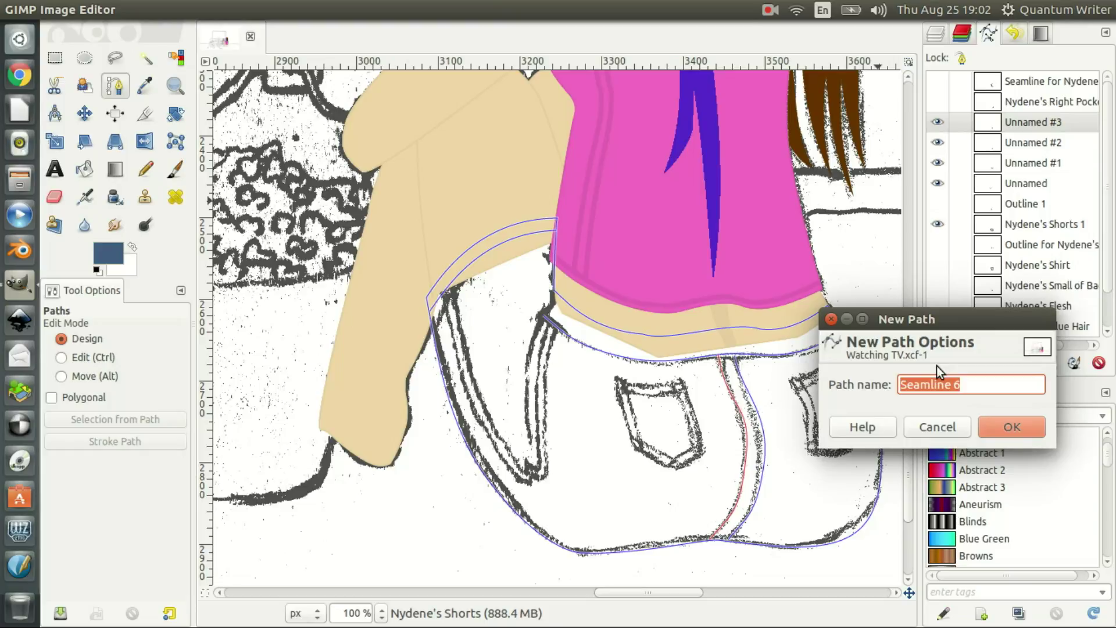
pyautogui.write('Seamline 1')
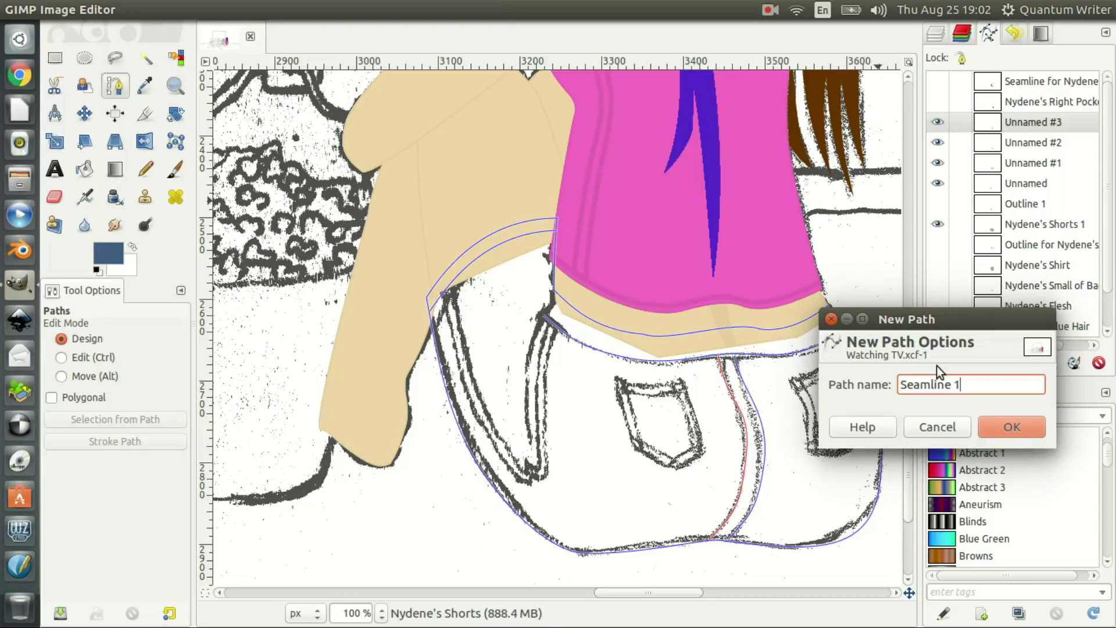
pyautogui.press('Return')
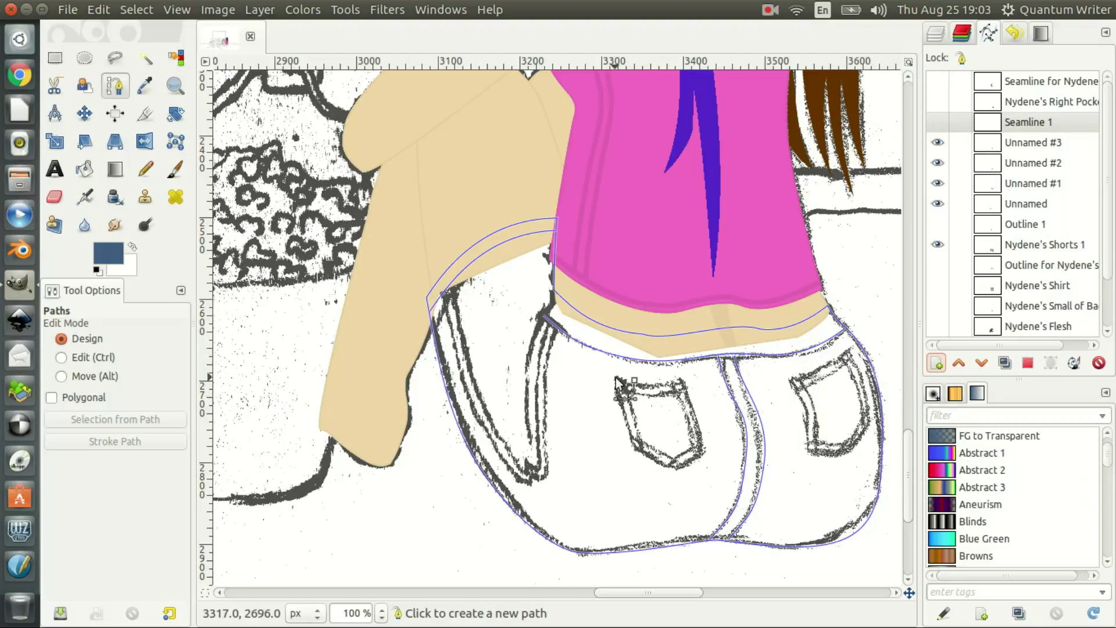
pyautogui.moveTo(616, 379); pyautogui.dragTo(635, 385)
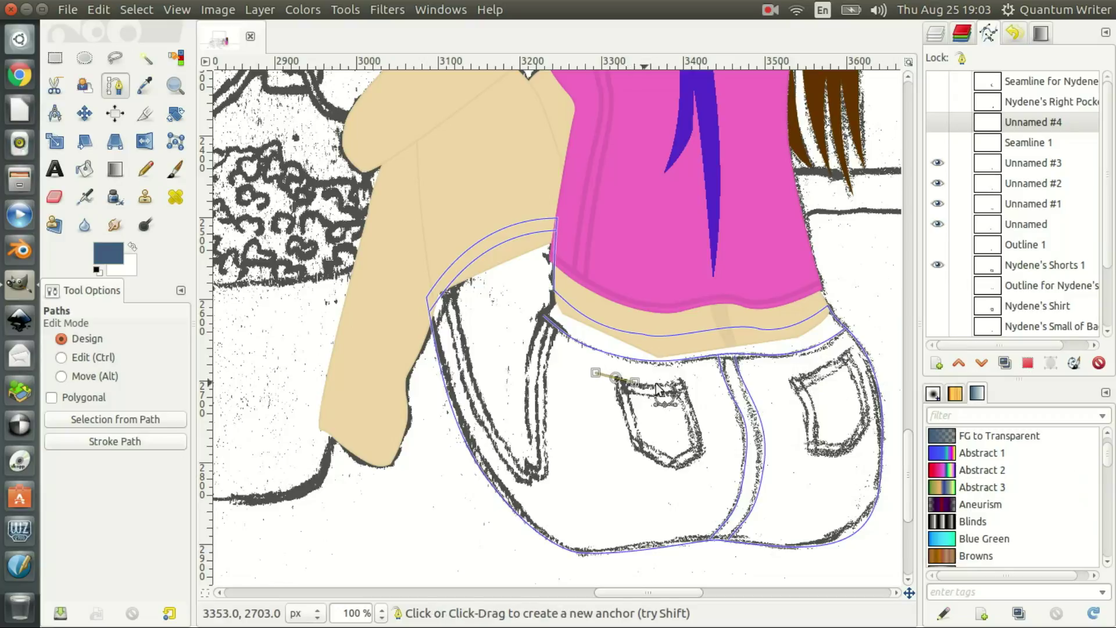
pyautogui.moveTo(683, 379); pyautogui.dragTo(719, 369)
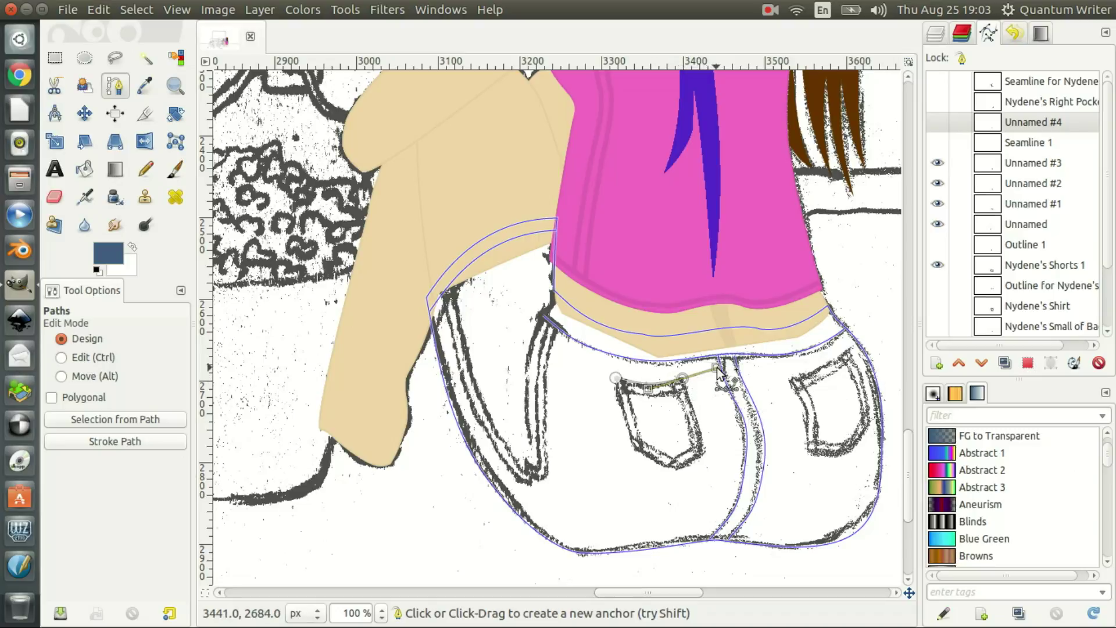
pyautogui.moveTo(718, 372); pyautogui.dragTo(696, 409)
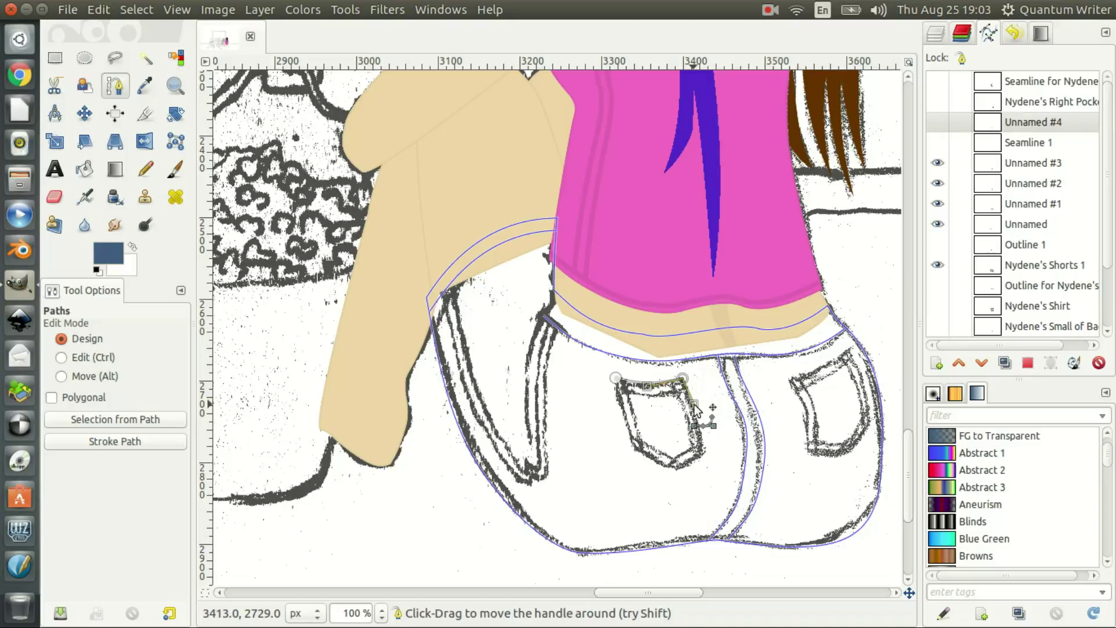
pyautogui.moveTo(702, 453); pyautogui.dragTo(703, 474)
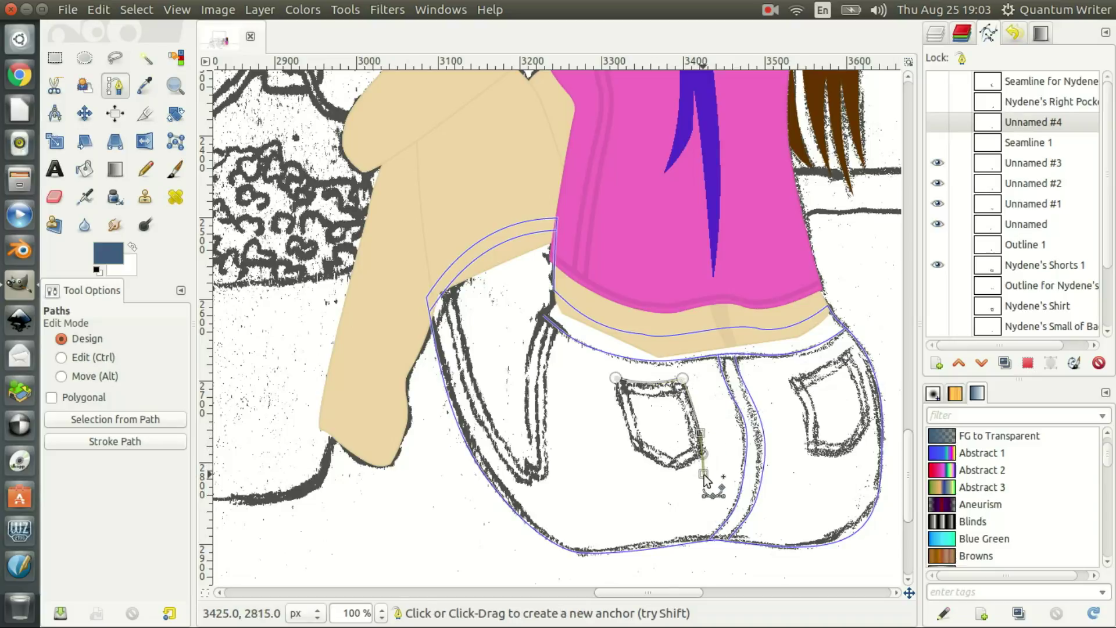
pyautogui.moveTo(699, 473); pyautogui.dragTo(690, 470)
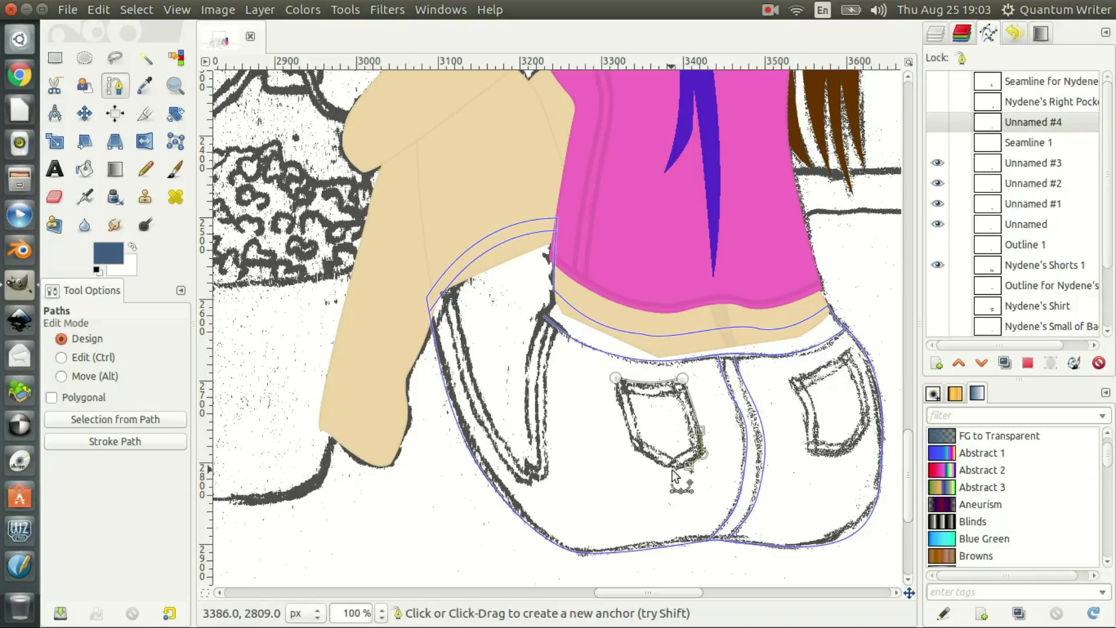
# Finish the left pocket outline through its bottom and top-left corner, making Unnamed #4 active
pyautogui.moveTo(671, 471); pyautogui.dragTo(657, 473)
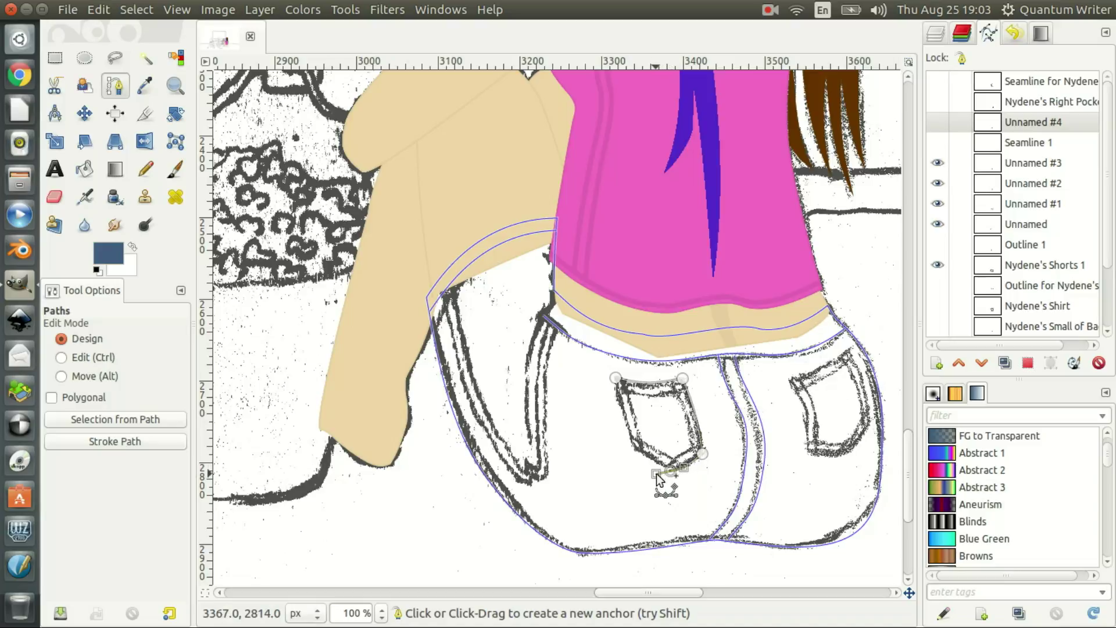
pyautogui.moveTo(660, 473); pyautogui.dragTo(660, 468)
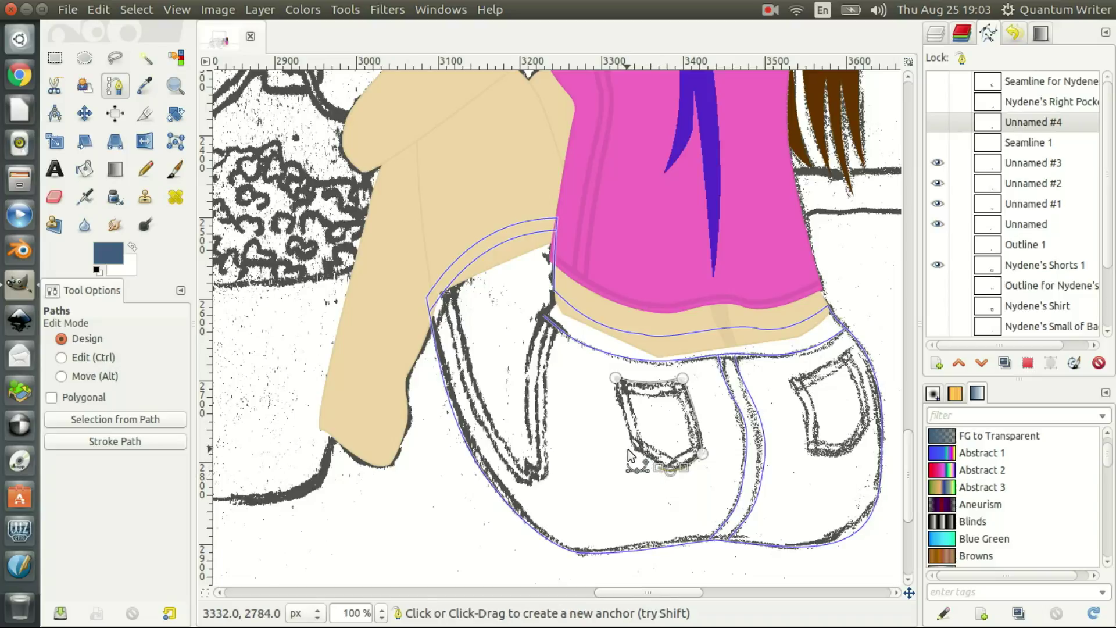
pyautogui.moveTo(629, 450); pyautogui.dragTo(625, 446)
pyautogui.click(622, 445)
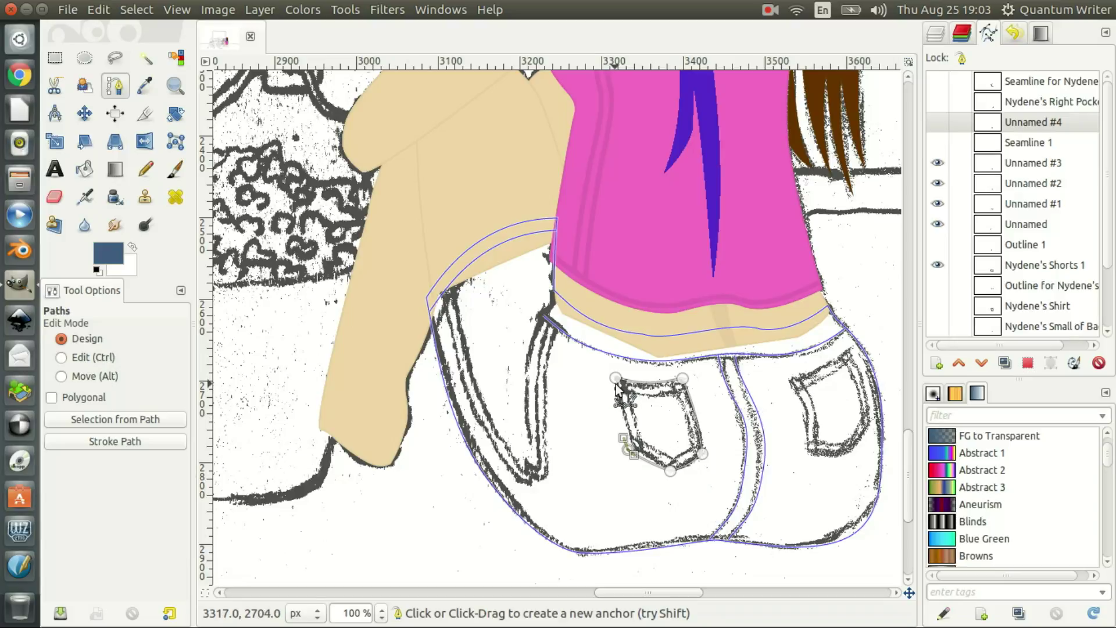
pyautogui.moveTo(616, 381); pyautogui.dragTo(607, 362)
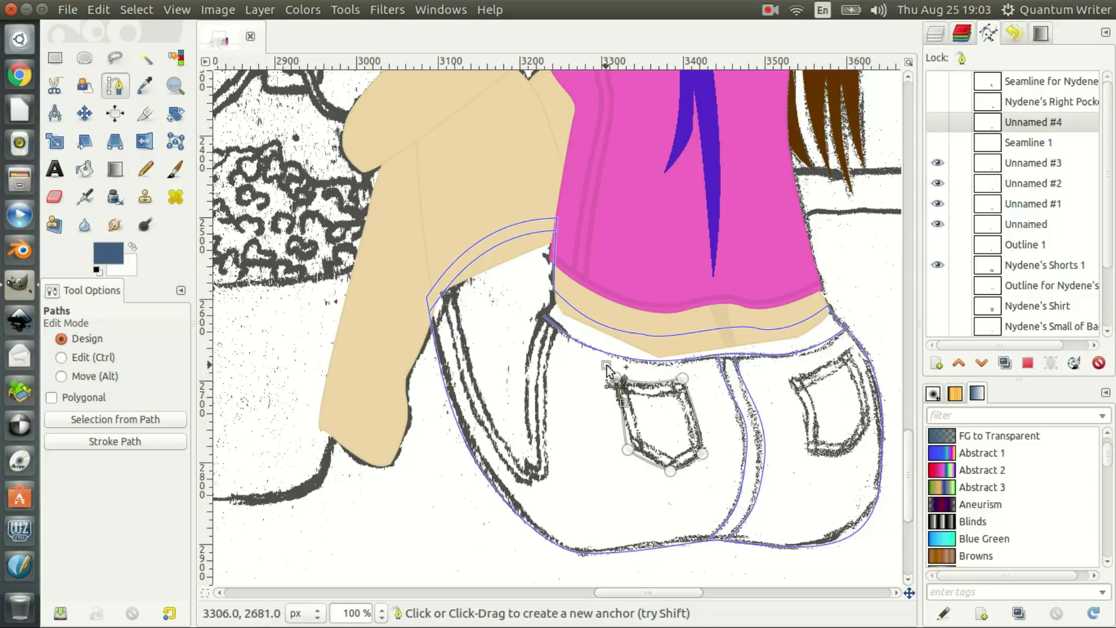
pyautogui.moveTo(607, 364); pyautogui.dragTo(618, 383)
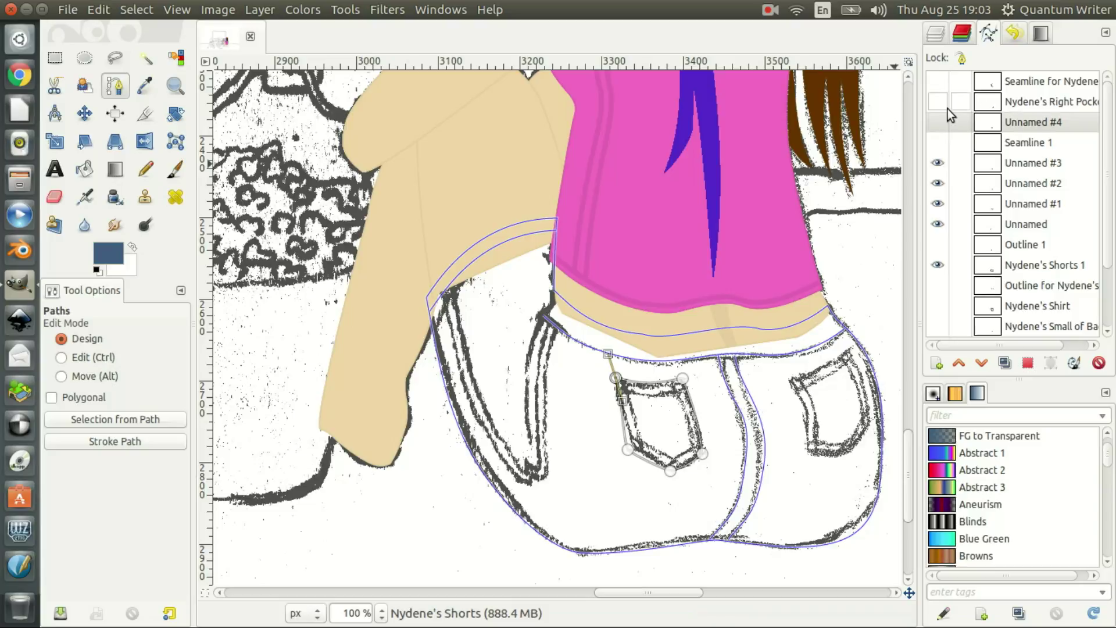
pyautogui.click(937, 122)
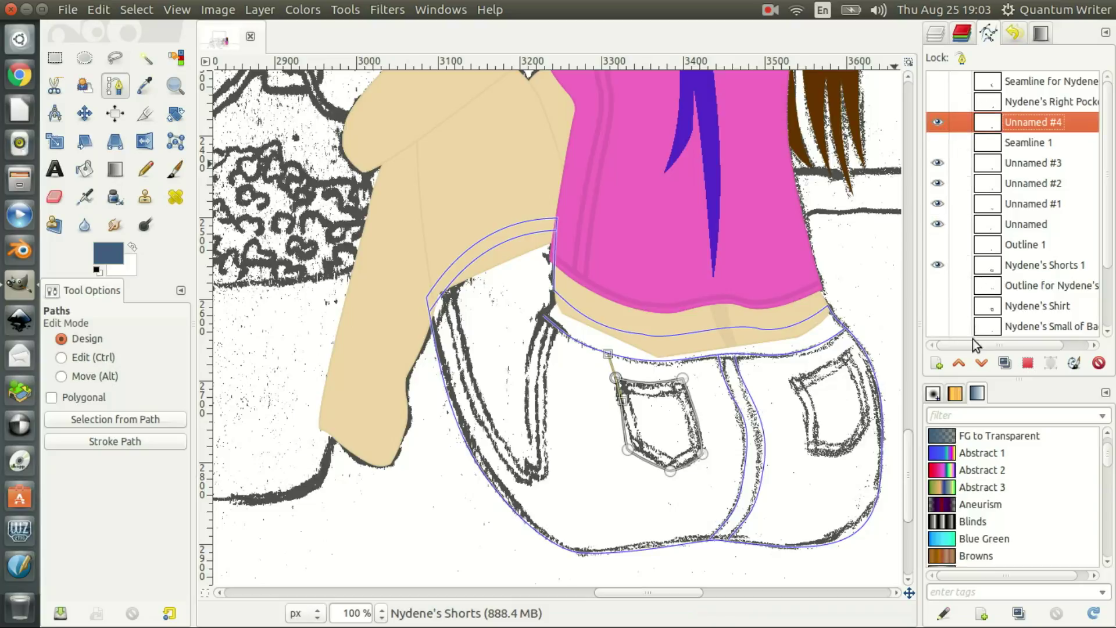
# Add a Seamline 2 path, delete the empty Seamline 1, and make Seamline 2 active
pyautogui.click(937, 364)
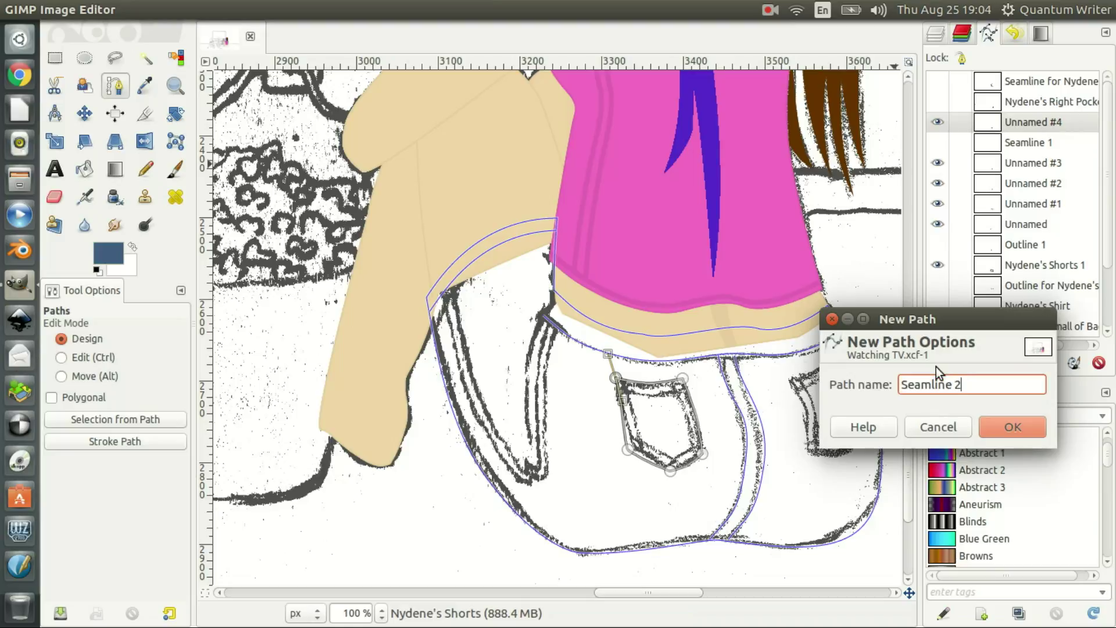
pyautogui.press('Return')
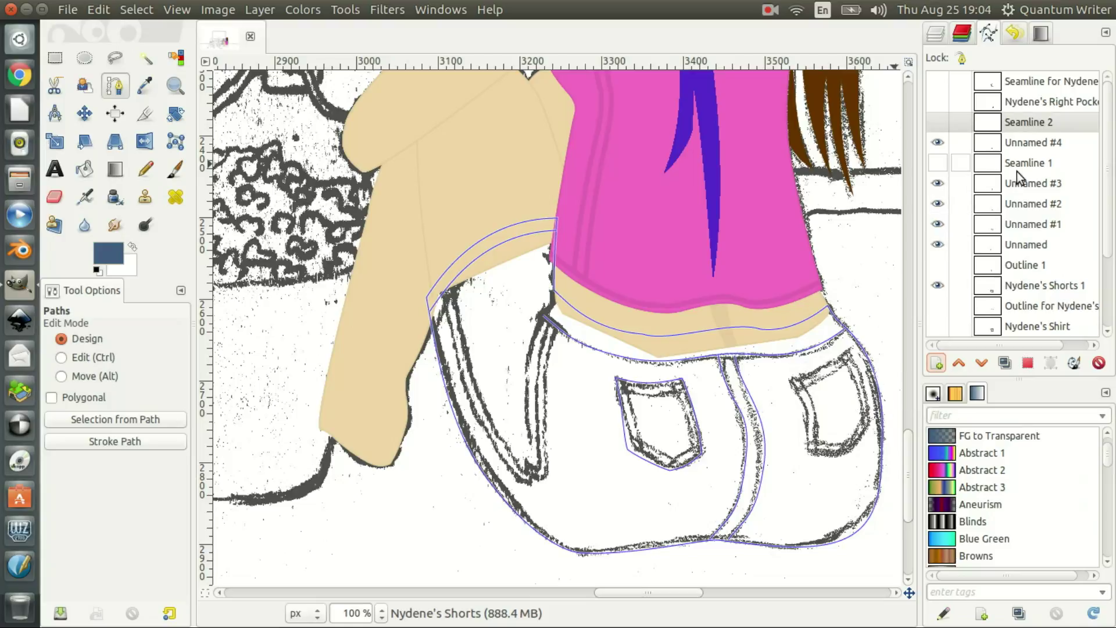
pyautogui.click(1019, 163)
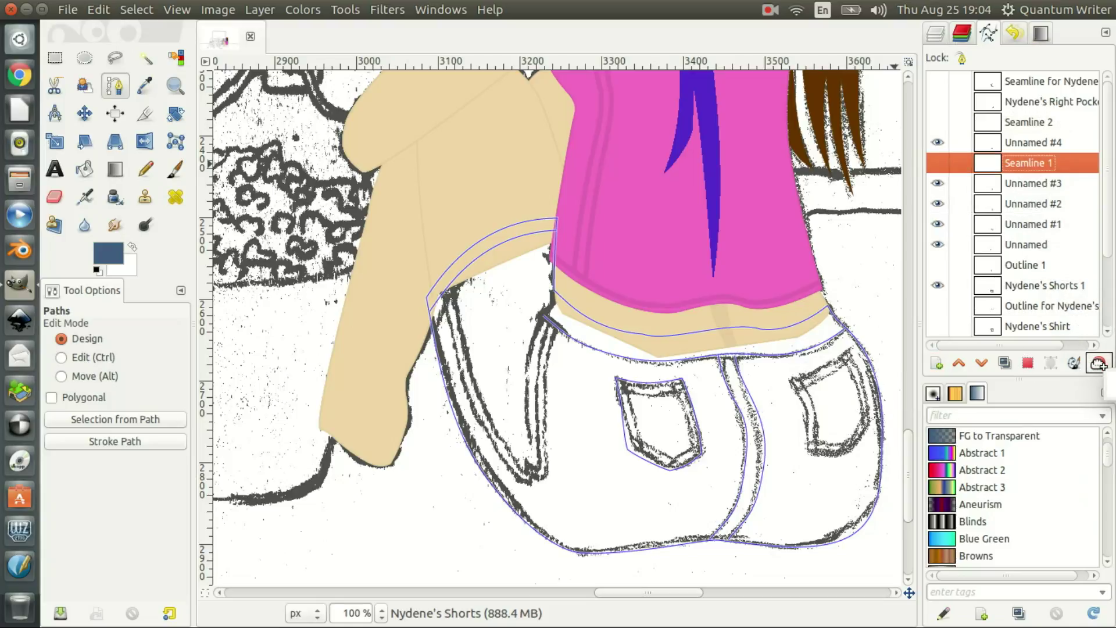
pyautogui.click(1096, 362)
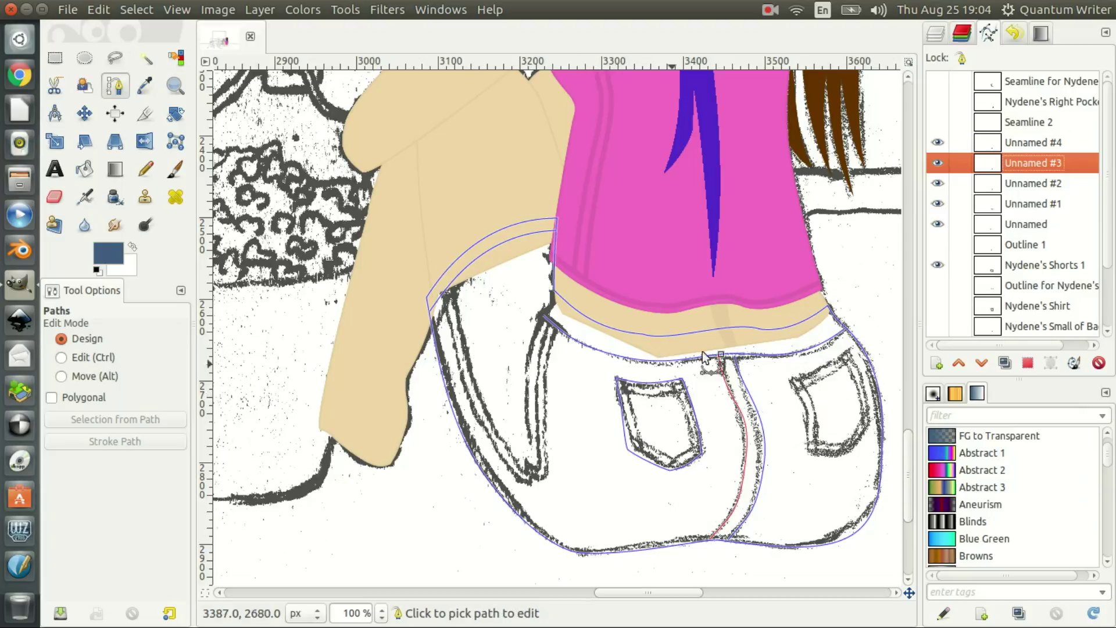
pyautogui.click(1034, 123)
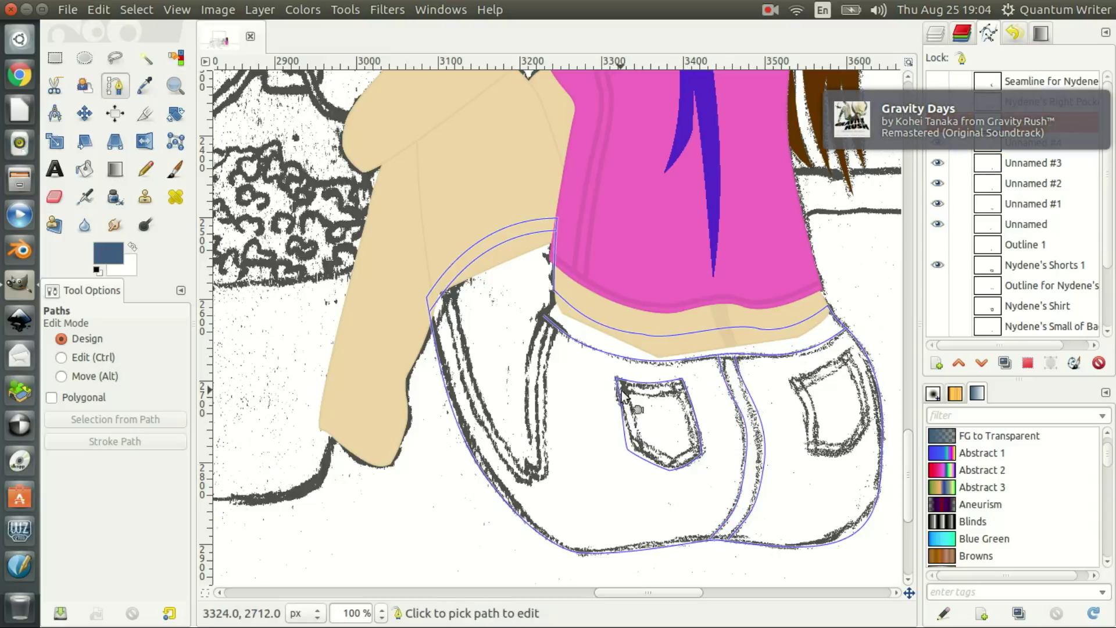
# Trace a curved seam across the left back pocket's top edge
pyautogui.moveTo(633, 393); pyautogui.dragTo(642, 401)
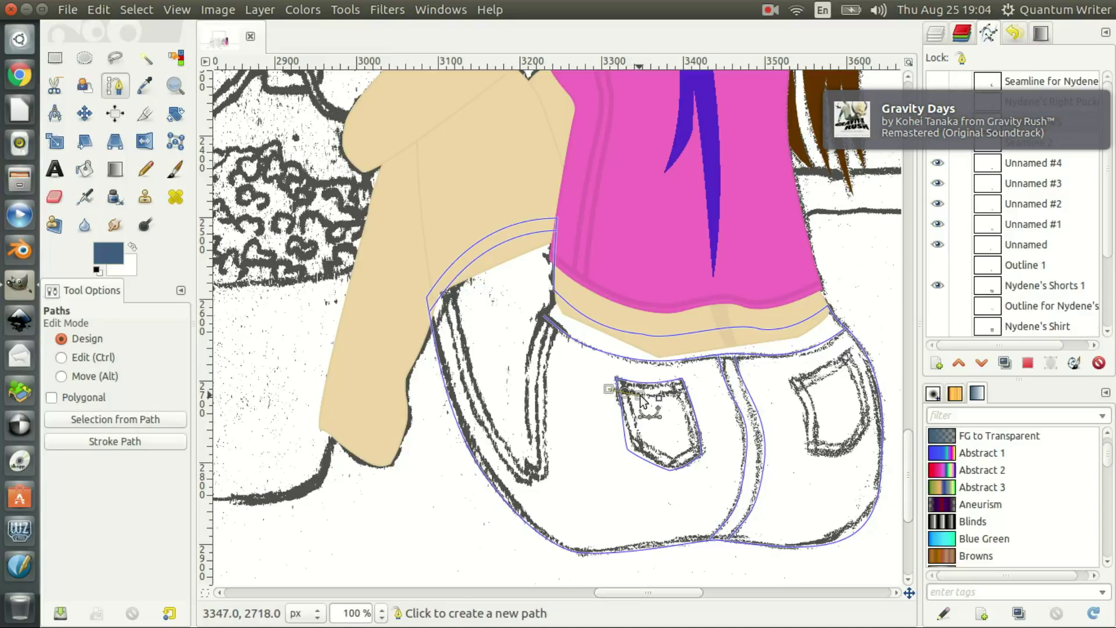
pyautogui.moveTo(626, 395); pyautogui.dragTo(621, 396)
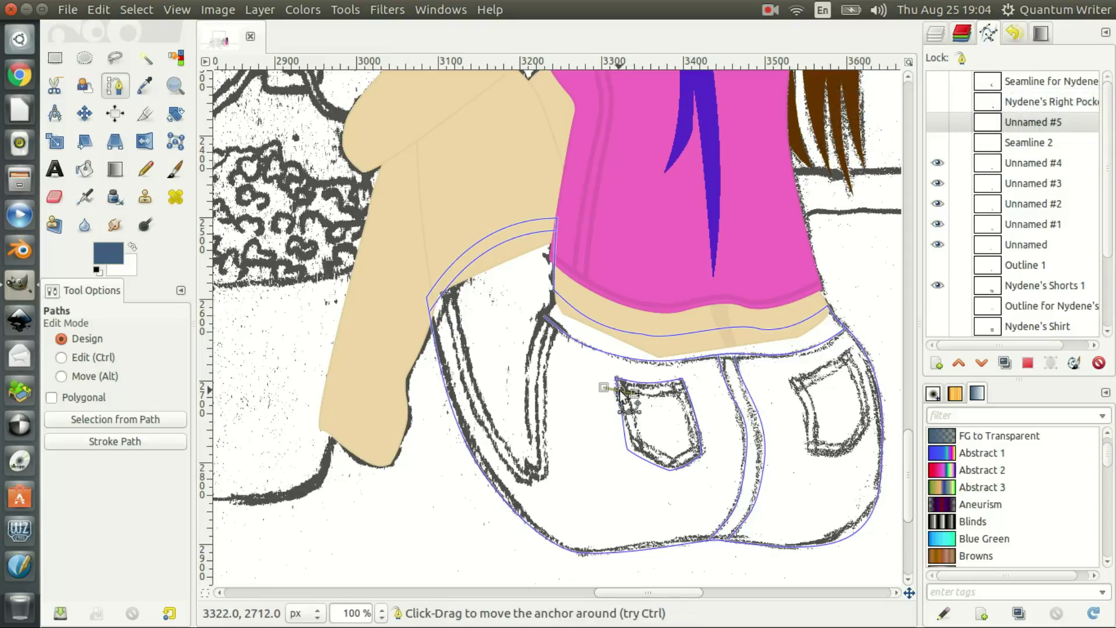
pyautogui.moveTo(683, 391); pyautogui.dragTo(702, 382)
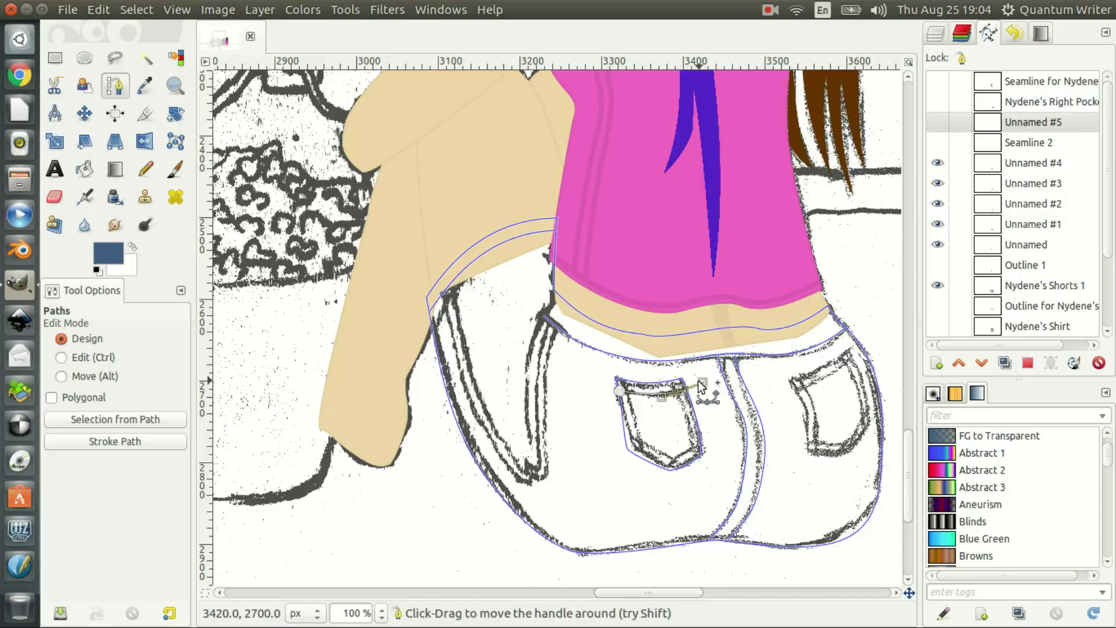
pyautogui.moveTo(686, 394); pyautogui.dragTo(686, 393)
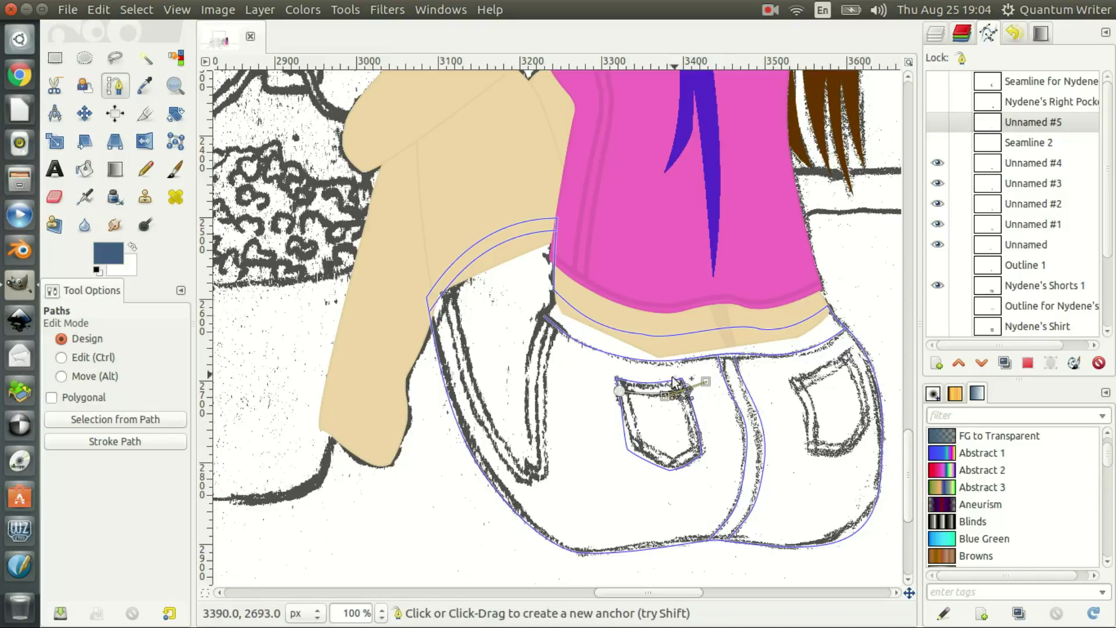
pyautogui.moveTo(666, 401); pyautogui.dragTo(666, 404)
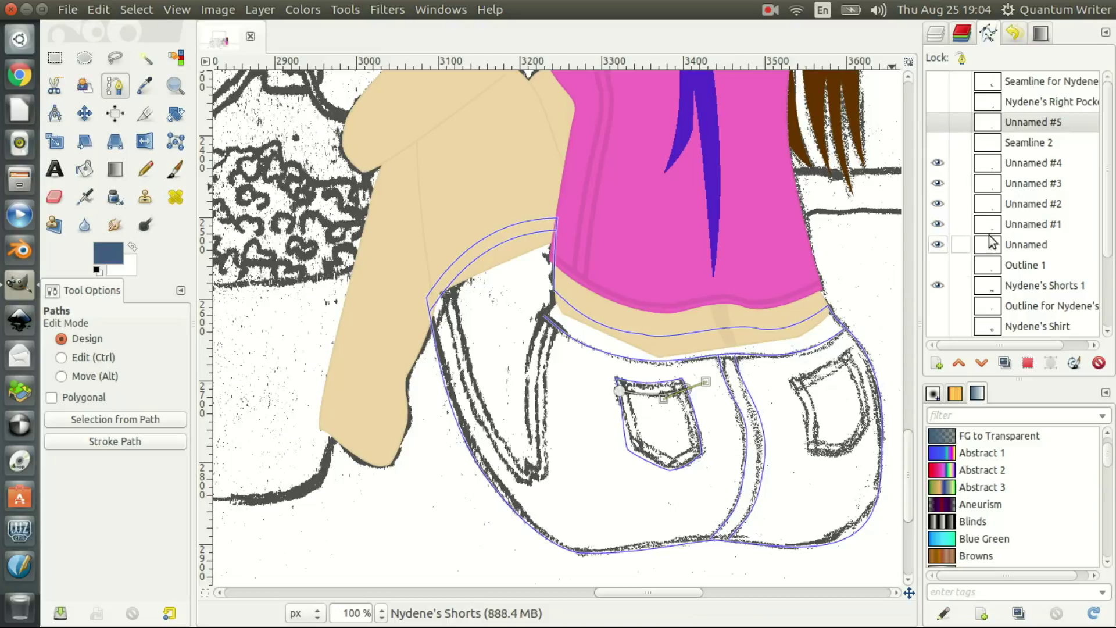
pyautogui.click(936, 365)
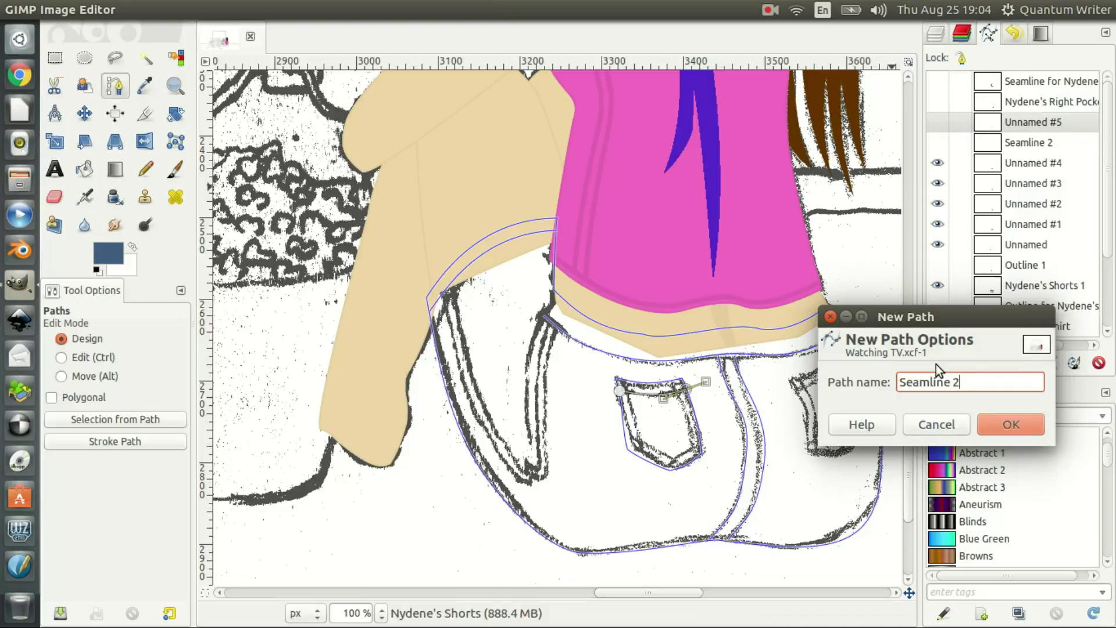
pyautogui.write('3')
# Create Seamline 3 with a curved seam running down from the left pocket's top corner
pyautogui.press('Return')
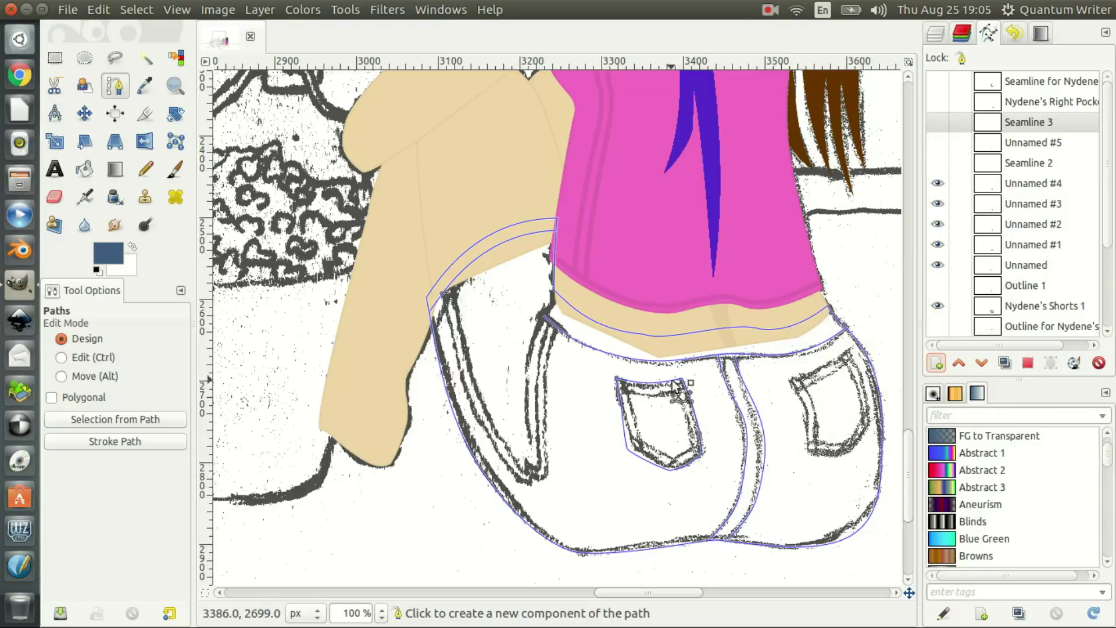
pyautogui.moveTo(673, 383); pyautogui.dragTo(678, 396)
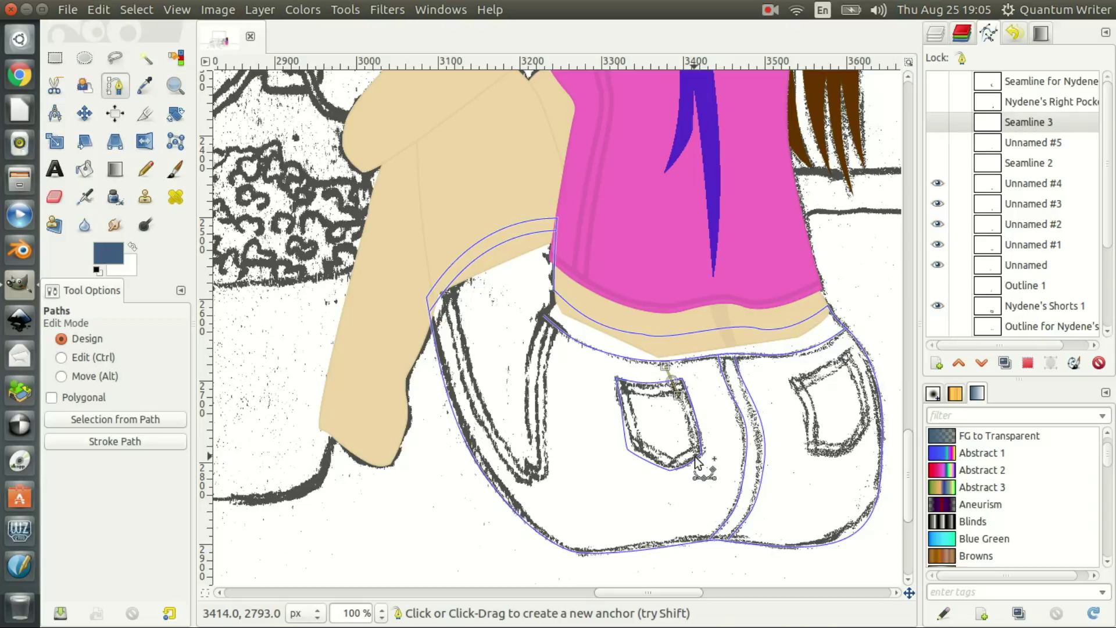
pyautogui.moveTo(697, 462); pyautogui.dragTo(700, 490)
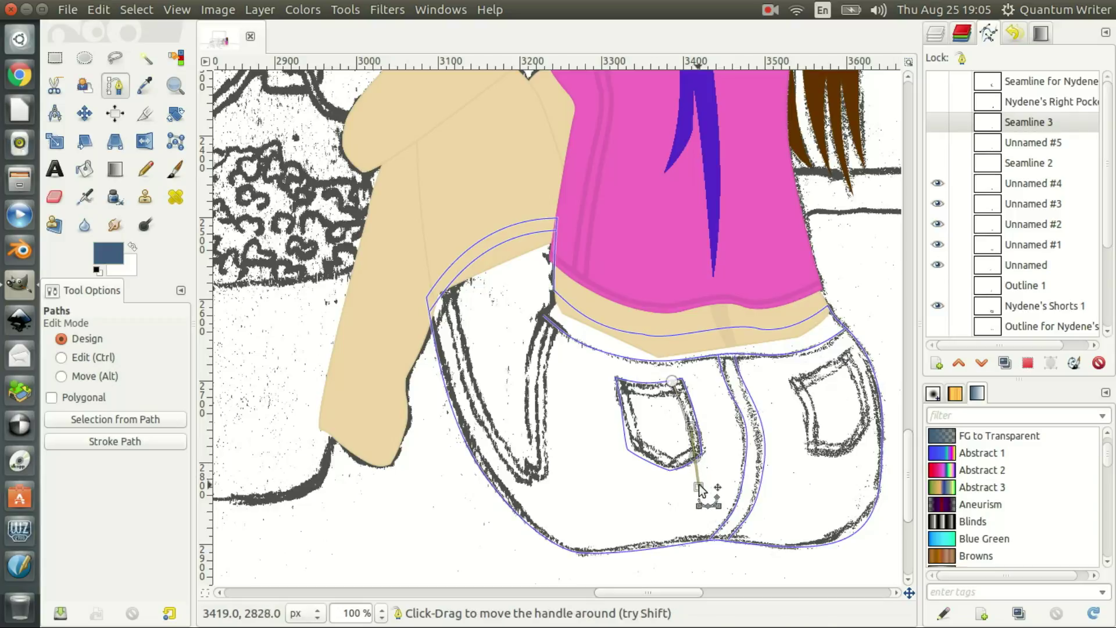
pyautogui.moveTo(698, 463); pyautogui.dragTo(696, 463)
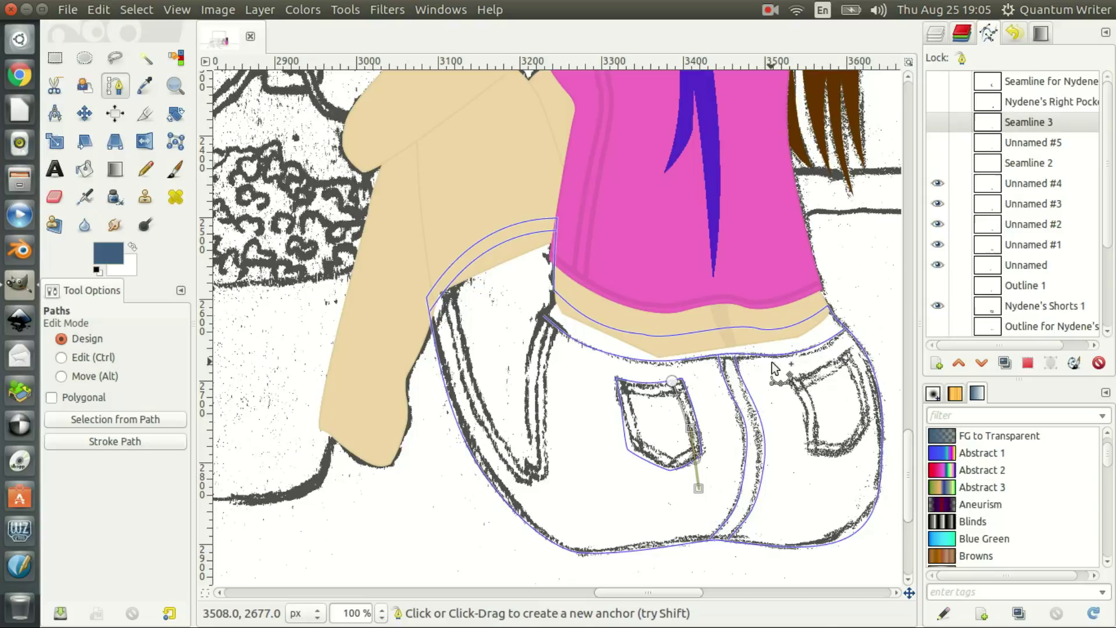
pyautogui.click(936, 364)
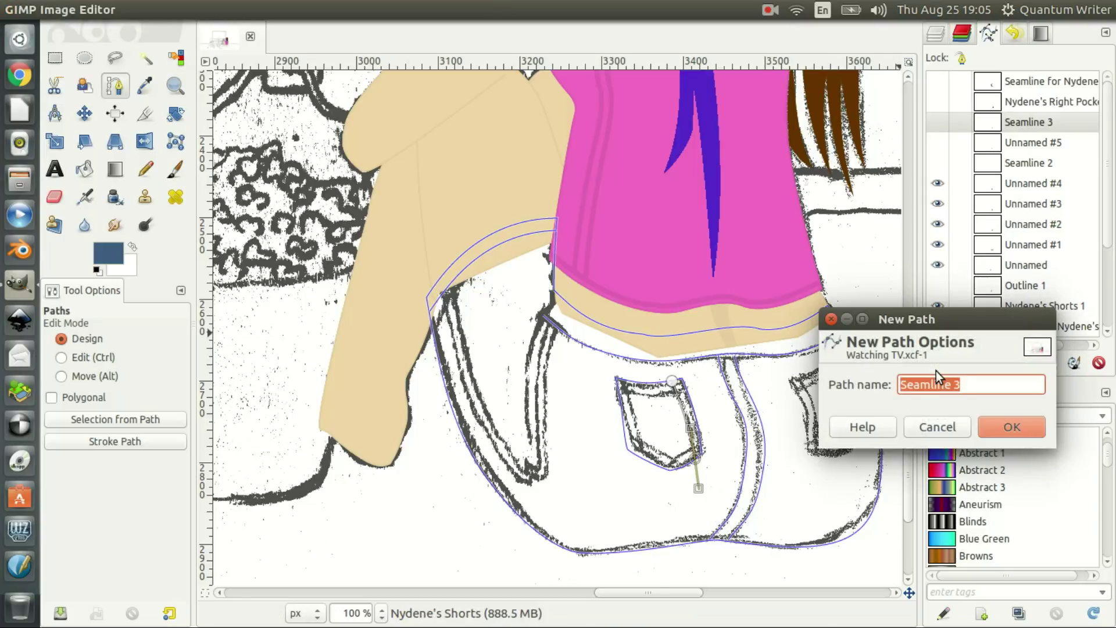
# Create Seamline 4 with a curved seam near the left pocket's lower corner
pyautogui.press('Return')
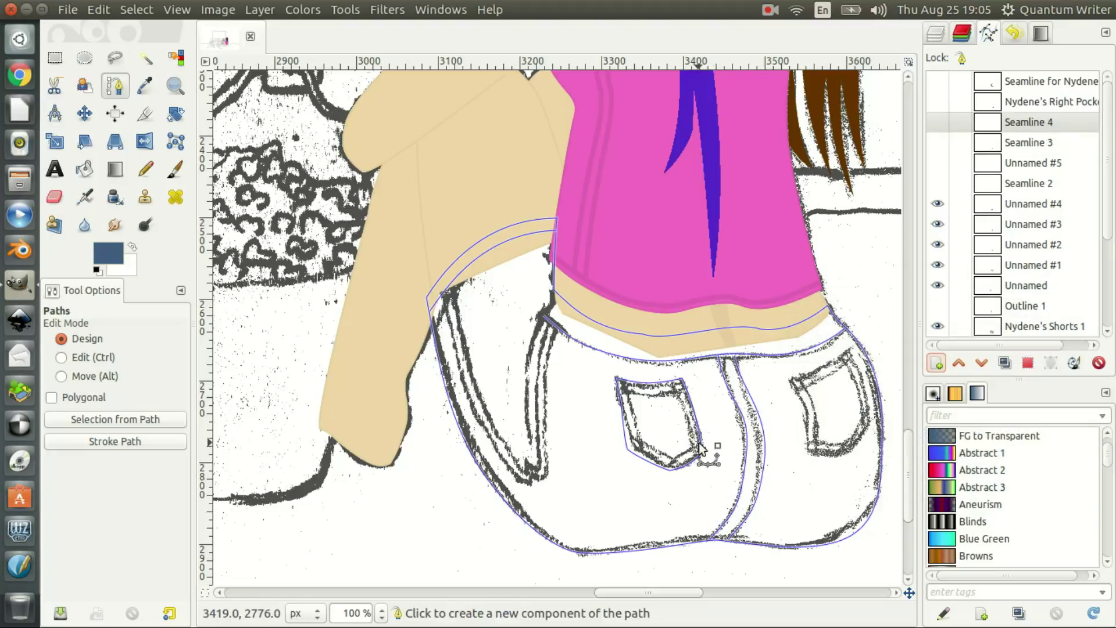
pyautogui.moveTo(700, 442); pyautogui.dragTo(689, 451)
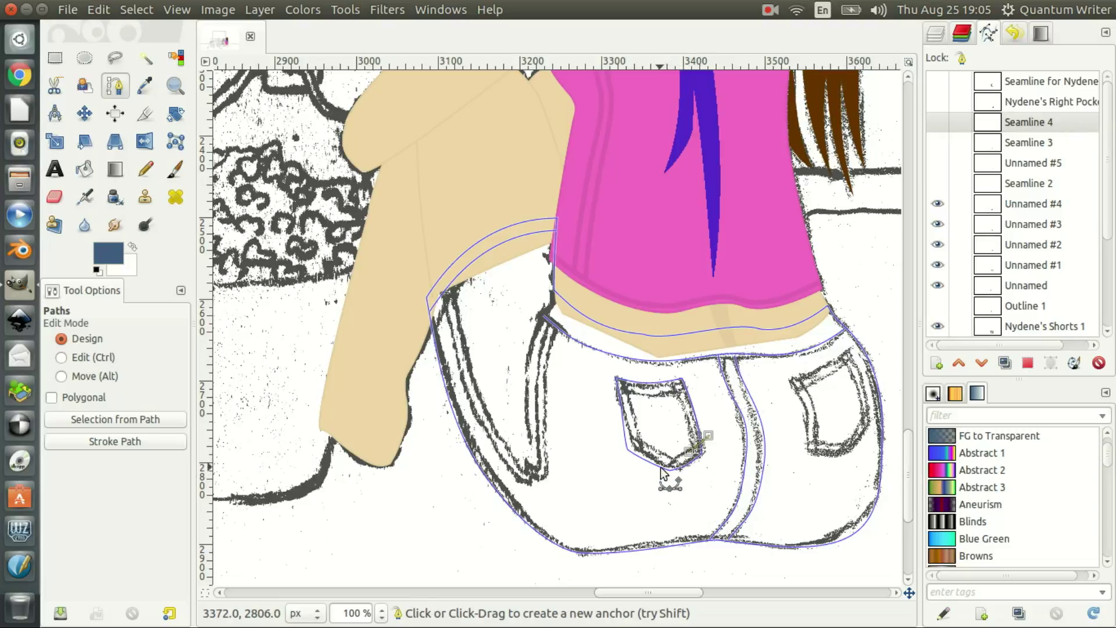
pyautogui.moveTo(661, 468); pyautogui.dragTo(632, 478)
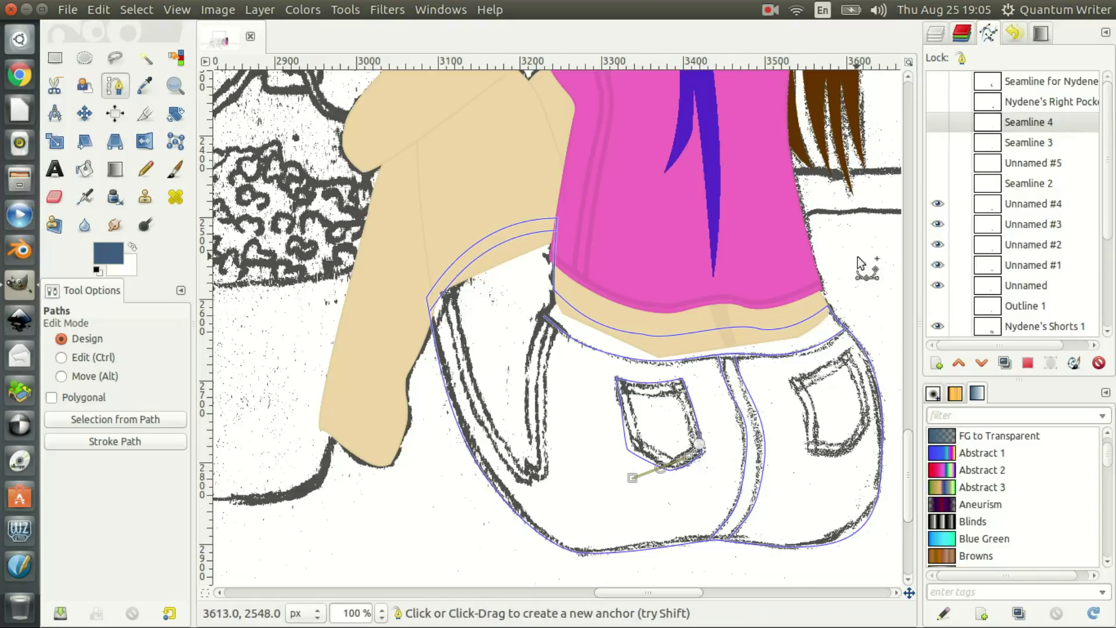
# Create Seamline 5 curving along the left pocket's lower edge
pyautogui.click(945, 365)
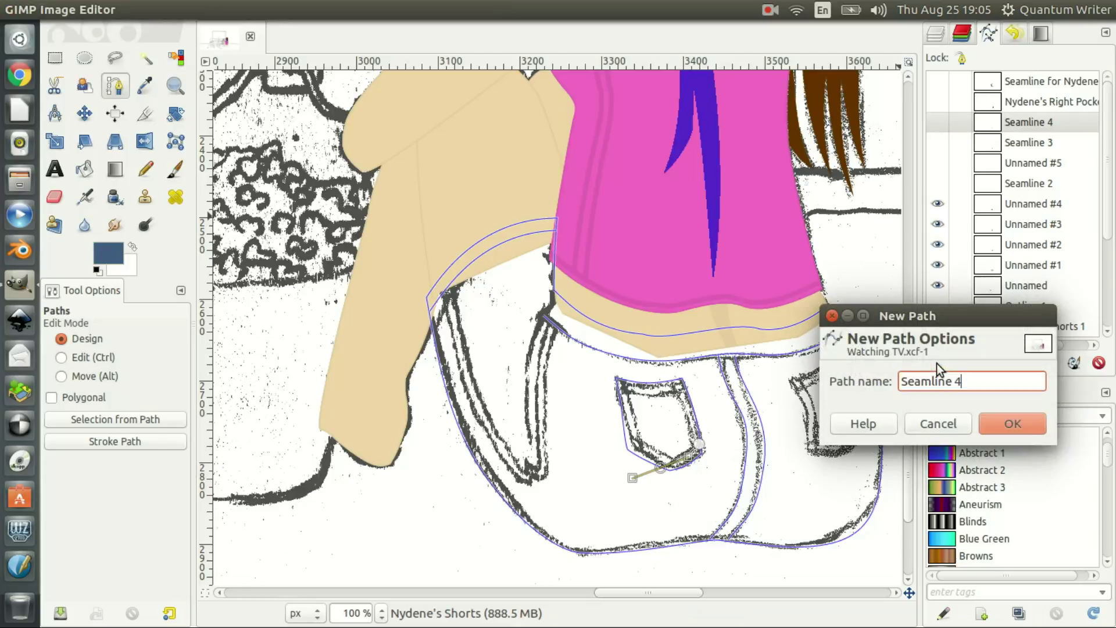
pyautogui.write('5')
pyautogui.press('Return')
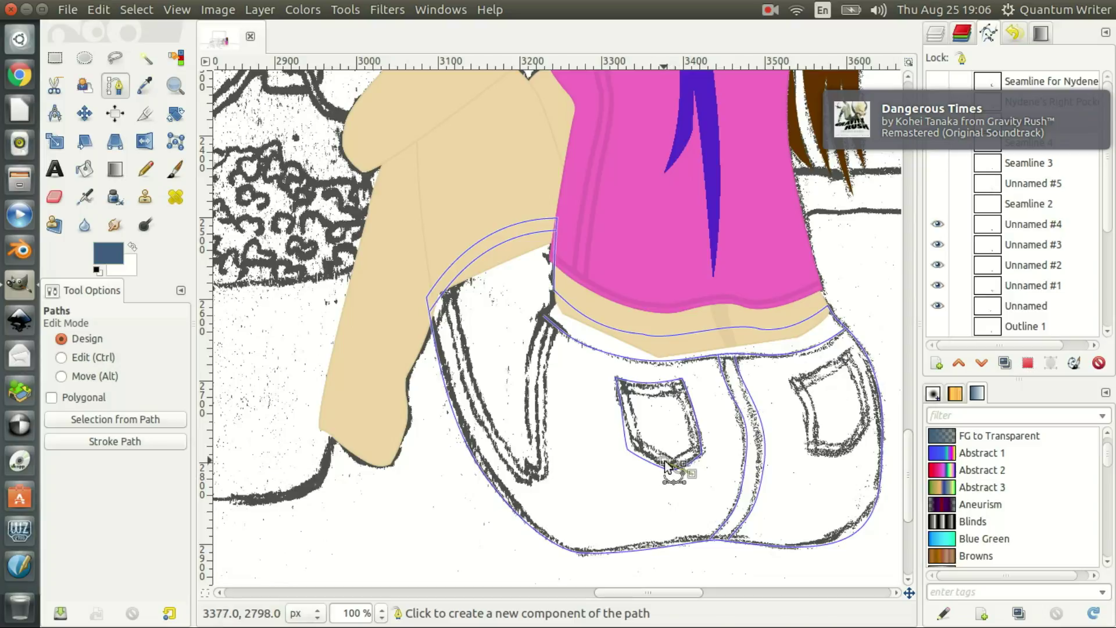
pyautogui.click(664, 461)
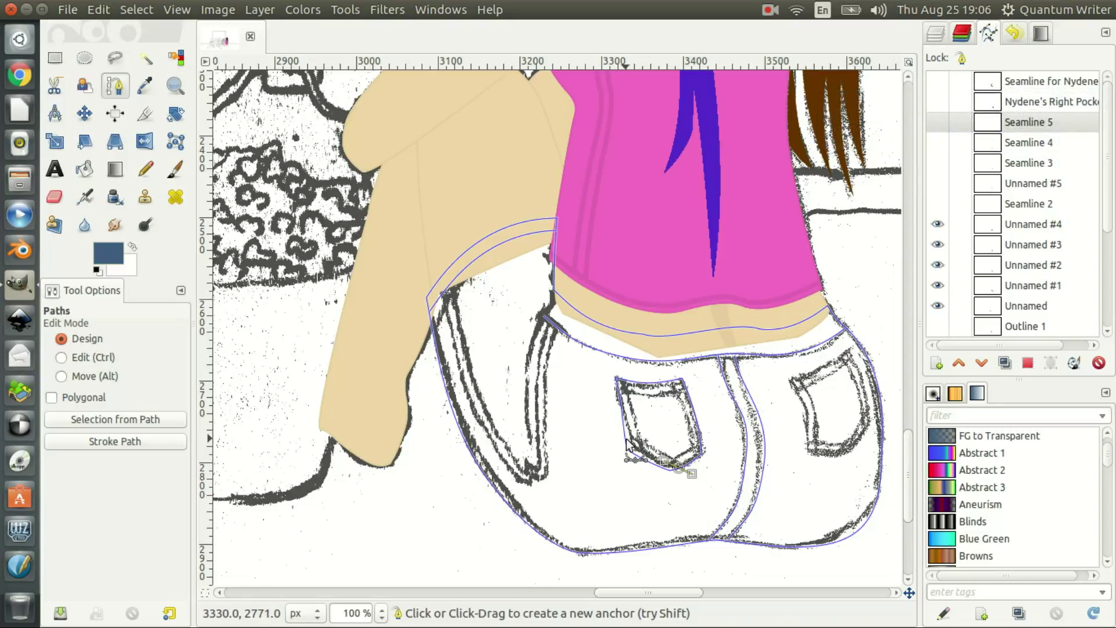
pyautogui.moveTo(627, 443); pyautogui.dragTo(611, 430)
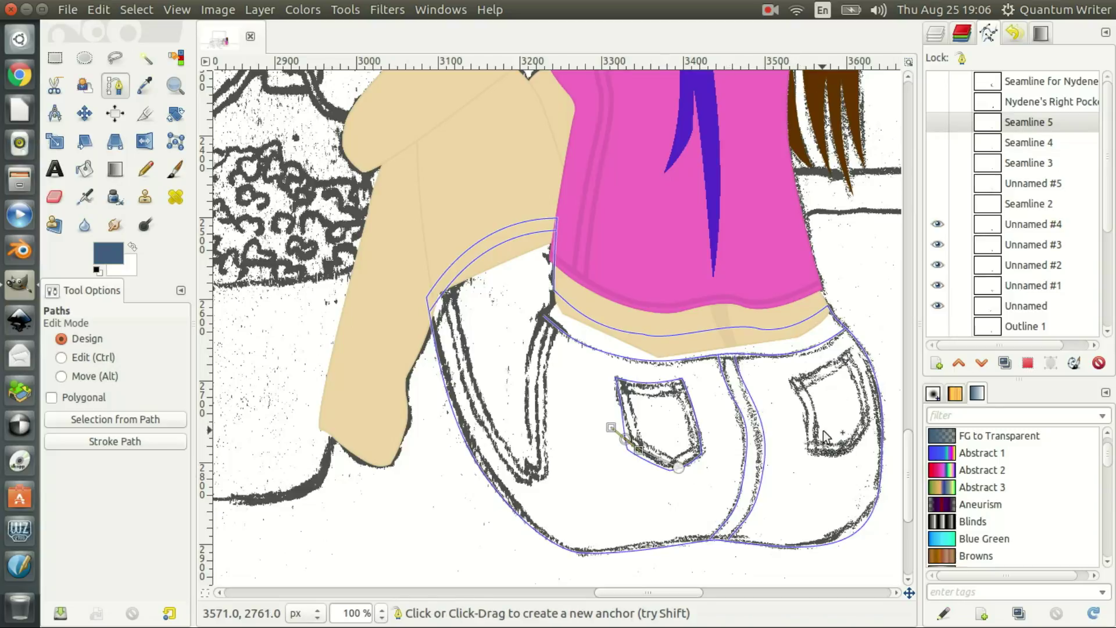
pyautogui.click(937, 363)
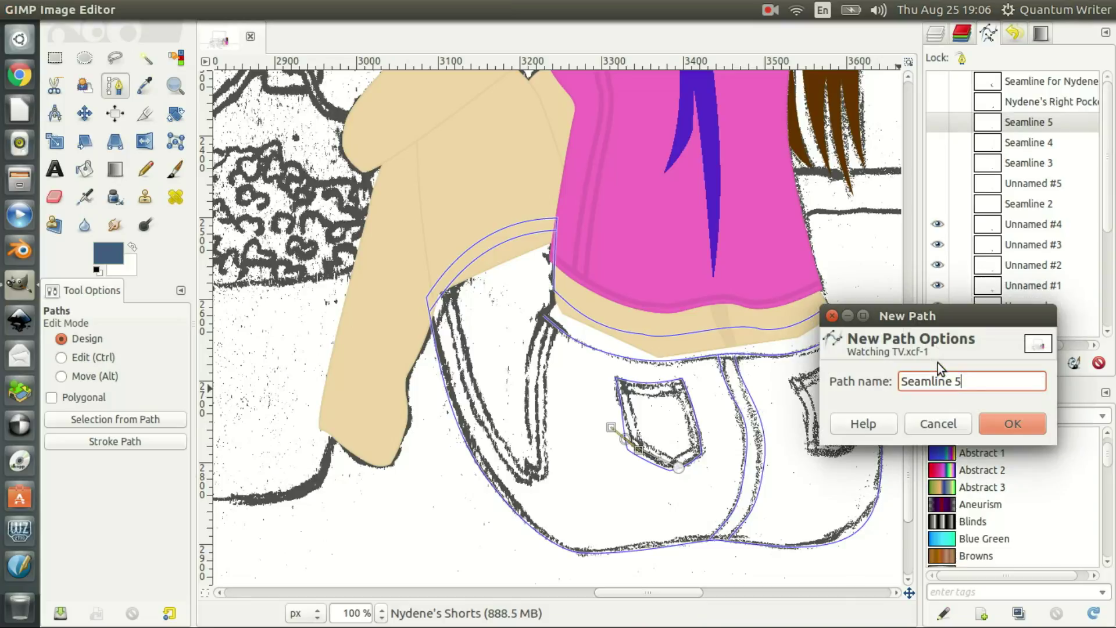
# Create Seamline 5 #1 tracing curved anchors down the left pocket's left edge
pyautogui.press('Return')
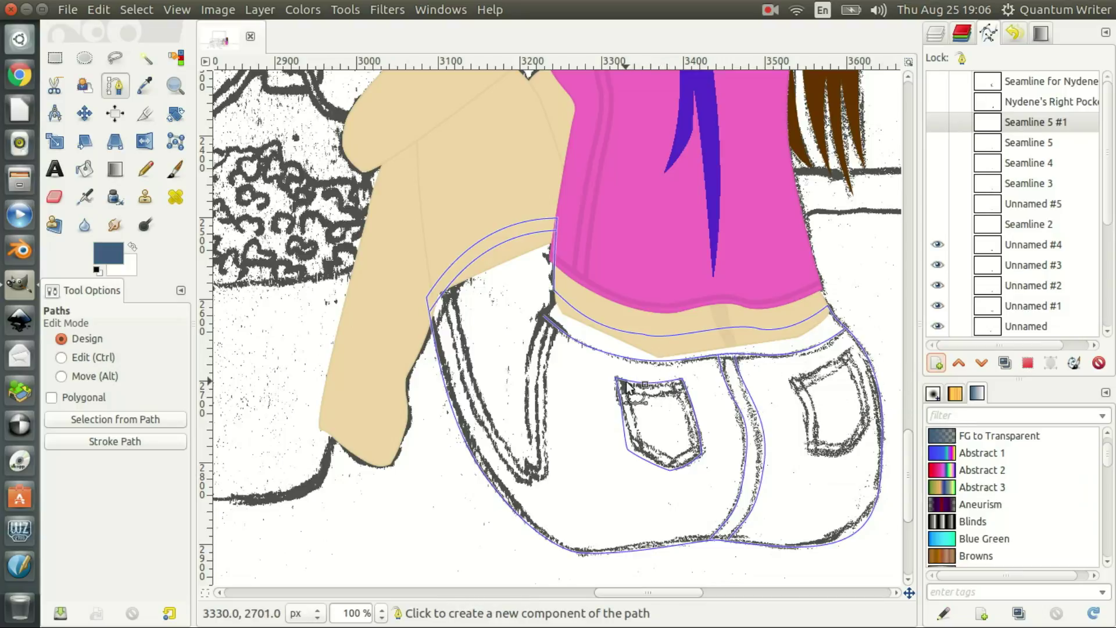
pyautogui.moveTo(626, 385); pyautogui.dragTo(632, 402)
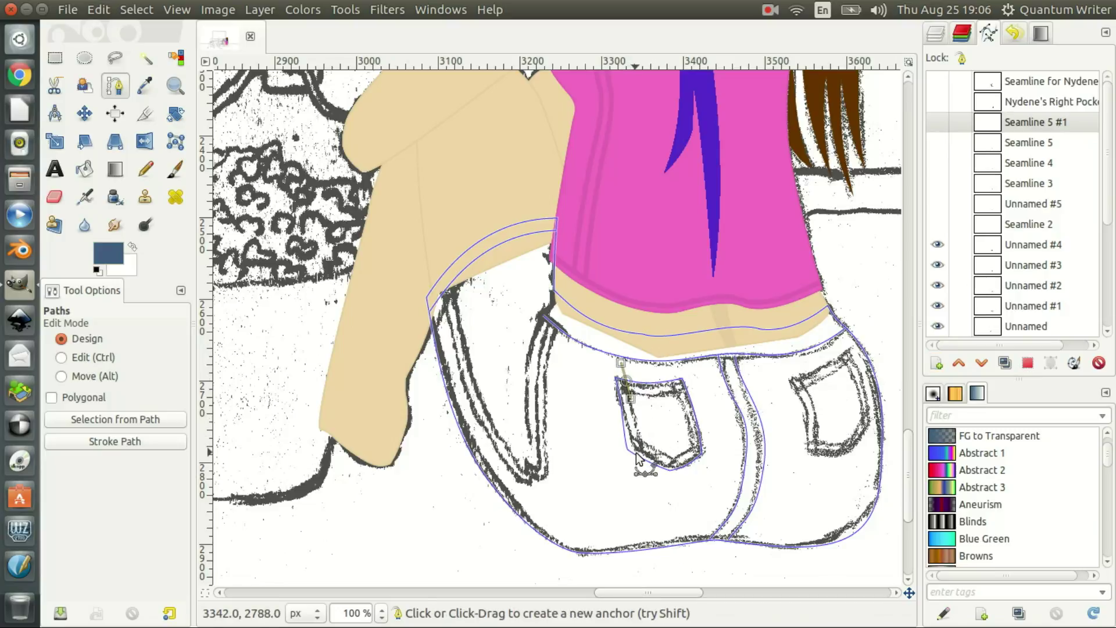
pyautogui.moveTo(637, 454); pyautogui.dragTo(642, 469)
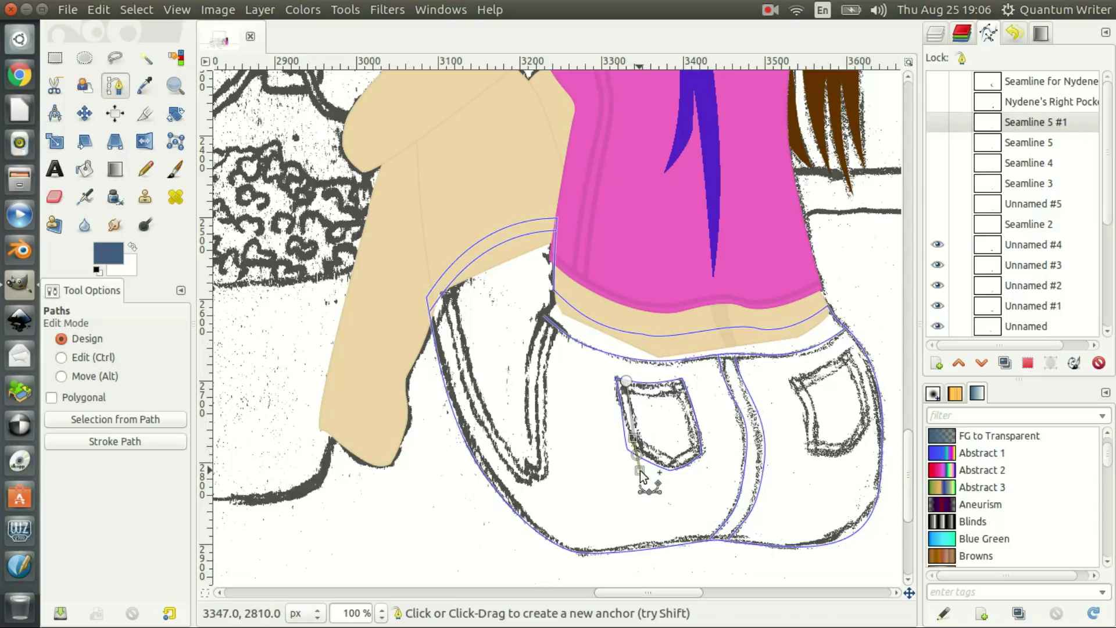
pyautogui.moveTo(642, 469); pyautogui.dragTo(640, 477)
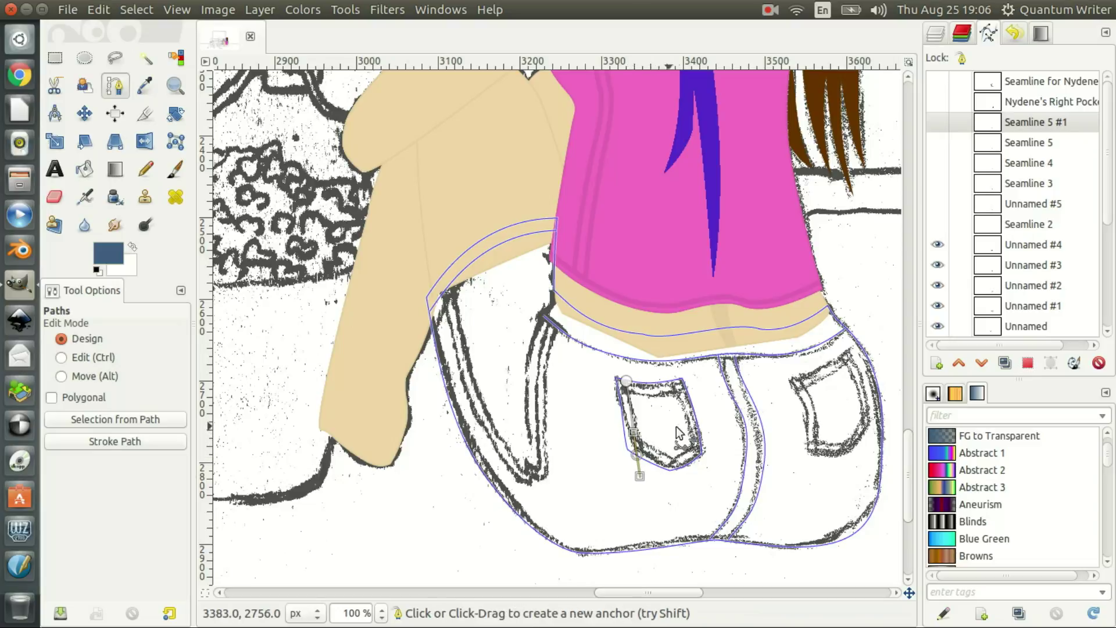
# Show the Seamline 5 #1, Seamline 5, 4, 3 and Unnamed #5 paths, and delete Seamline 2
pyautogui.click(936, 122)
pyautogui.click(939, 145)
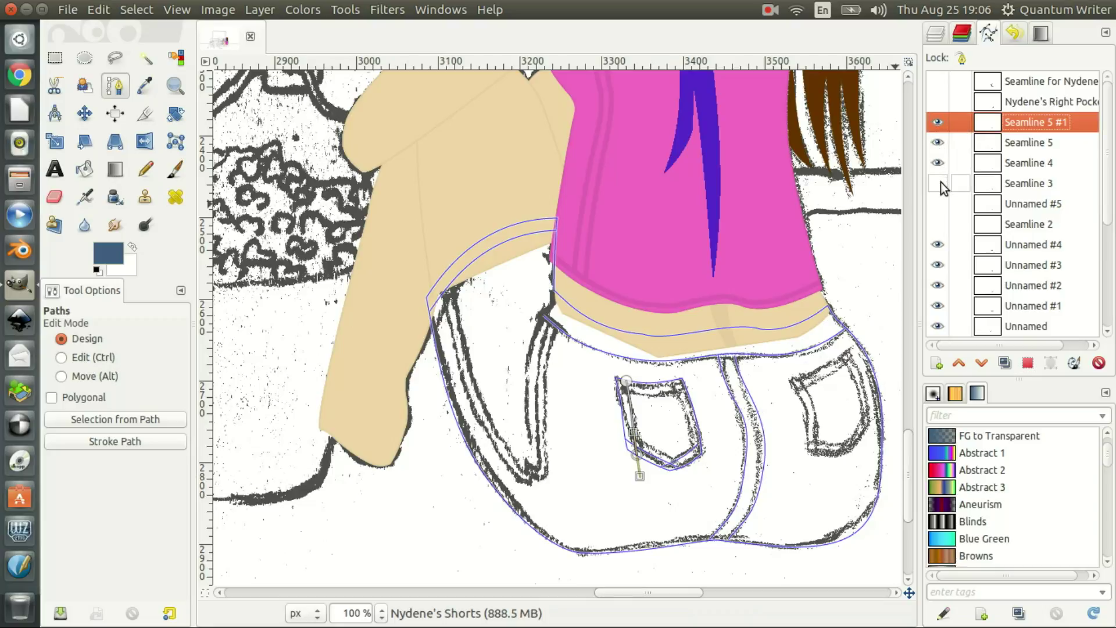
pyautogui.click(938, 183)
pyautogui.click(936, 204)
pyautogui.click(1023, 226)
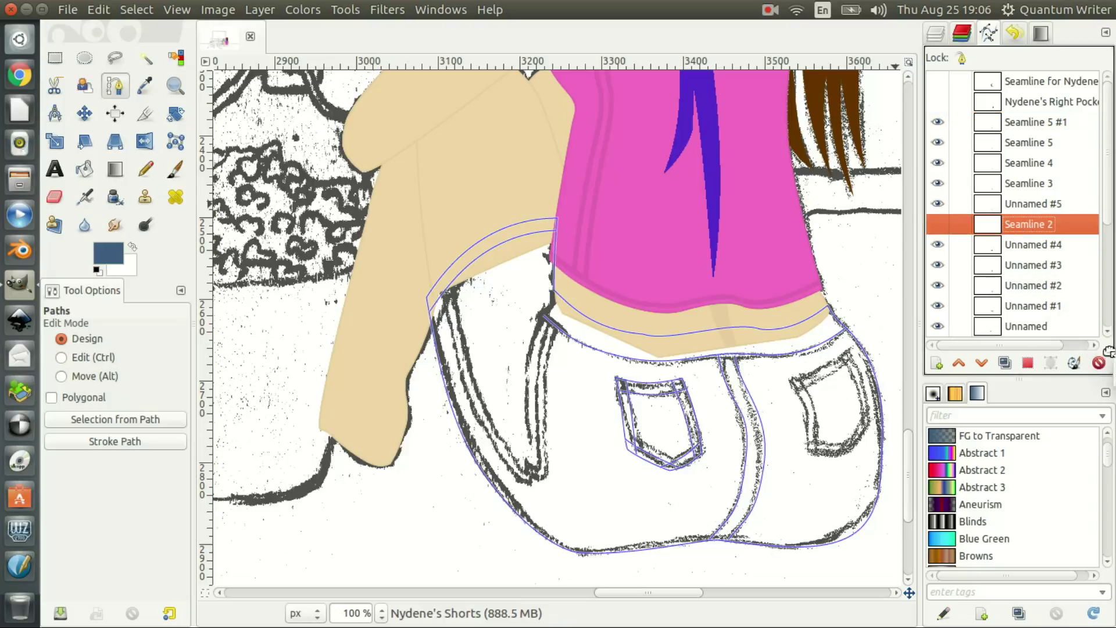
pyautogui.click(1099, 363)
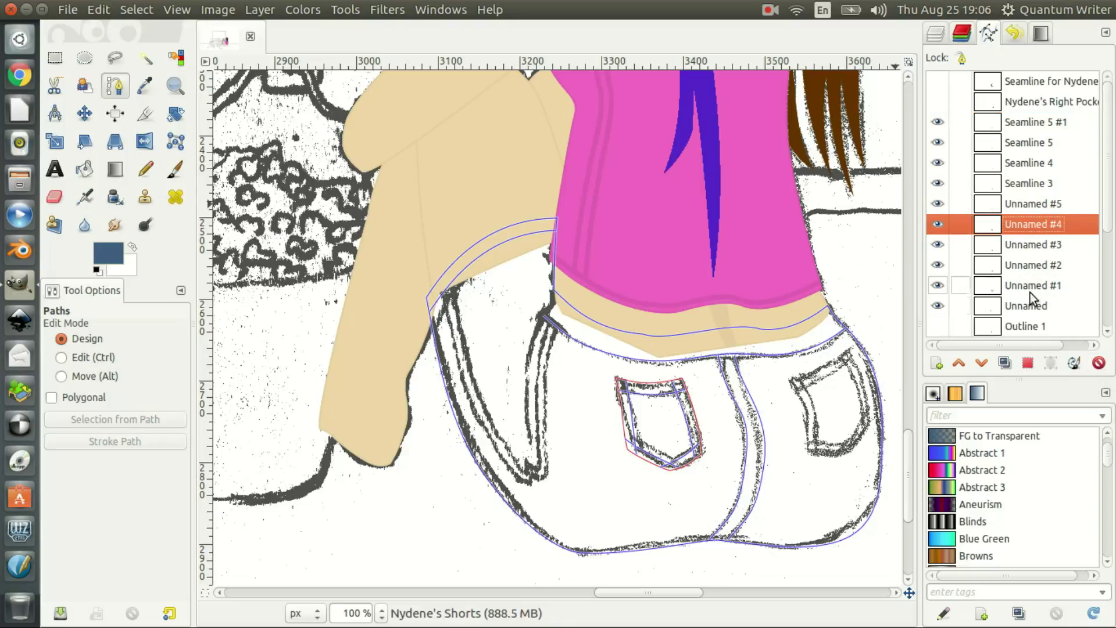
# Hide the Nydene's Shorts 1 outline path after checking the Unnamed and Outline 1 curves
pyautogui.click(938, 307)
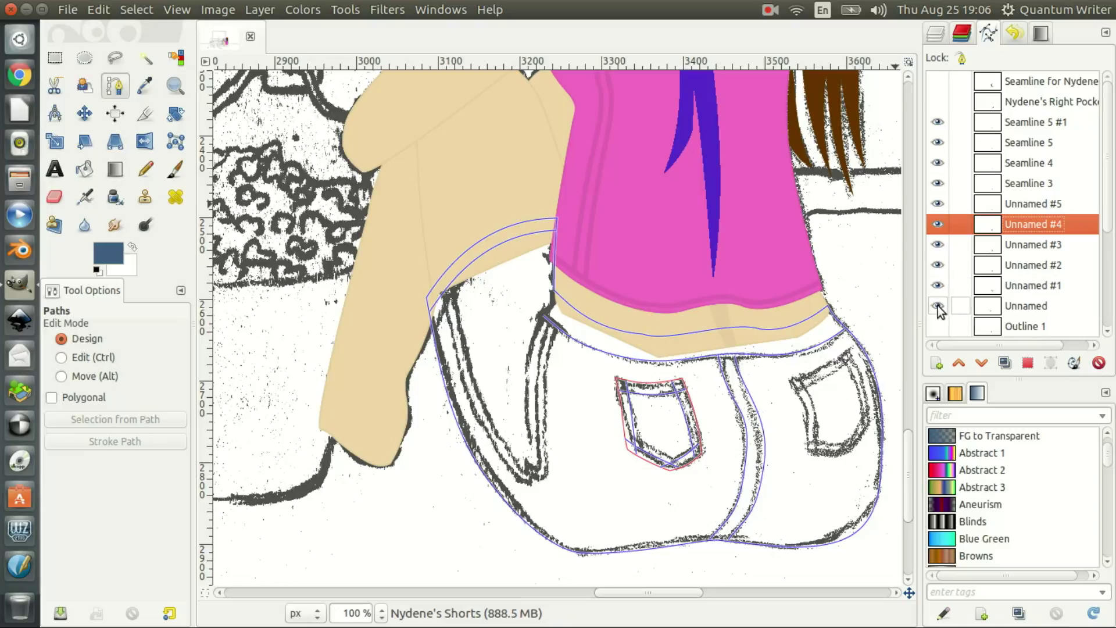
pyautogui.click(937, 305)
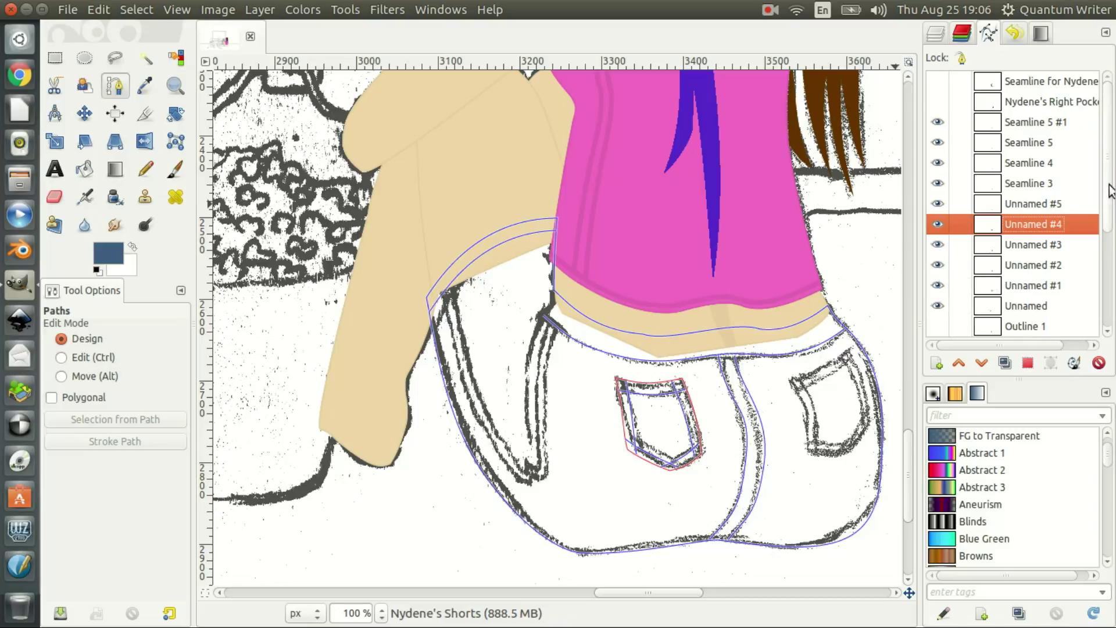
pyautogui.scroll(-2, 1112, 226)
pyautogui.scroll(-1, 1112, 225)
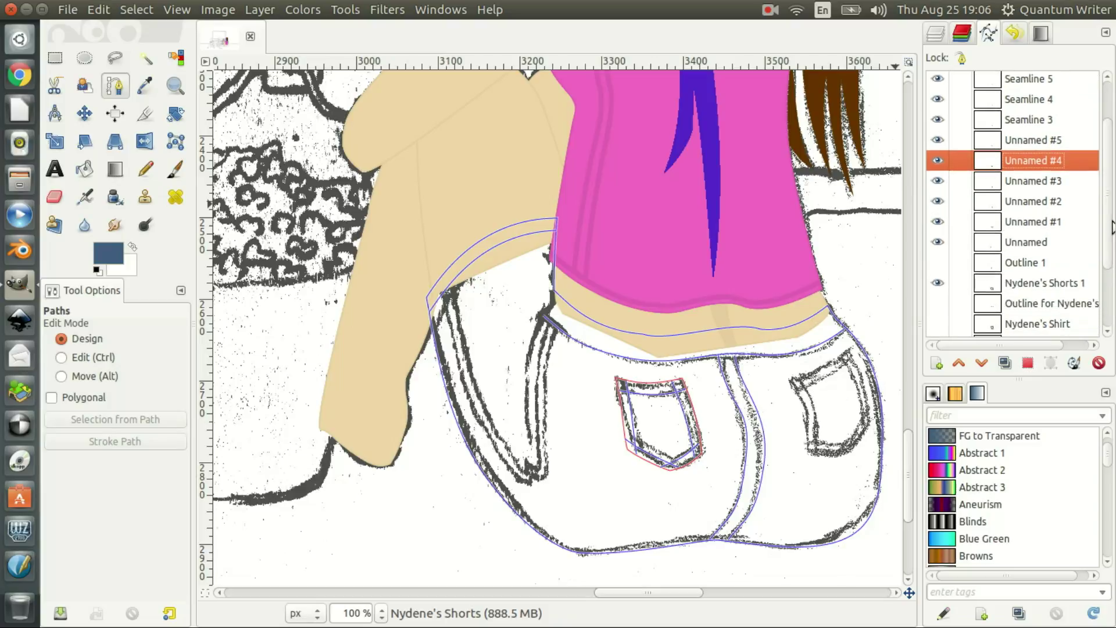
pyautogui.click(938, 282)
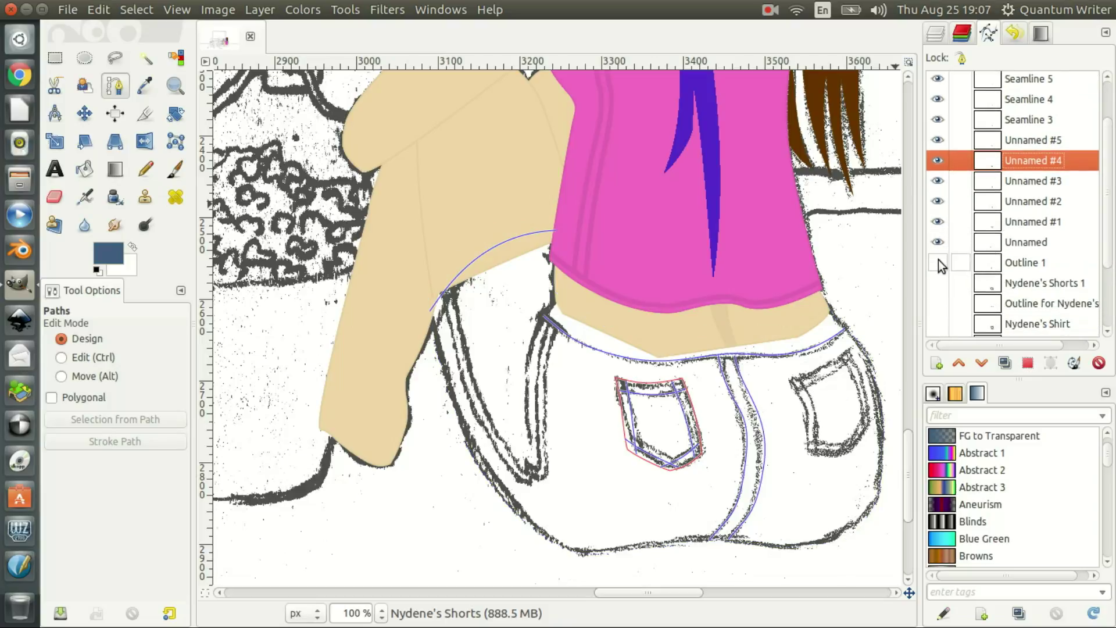
pyautogui.click(938, 261)
pyautogui.click(938, 261)
pyautogui.scroll(2, 1109, 232)
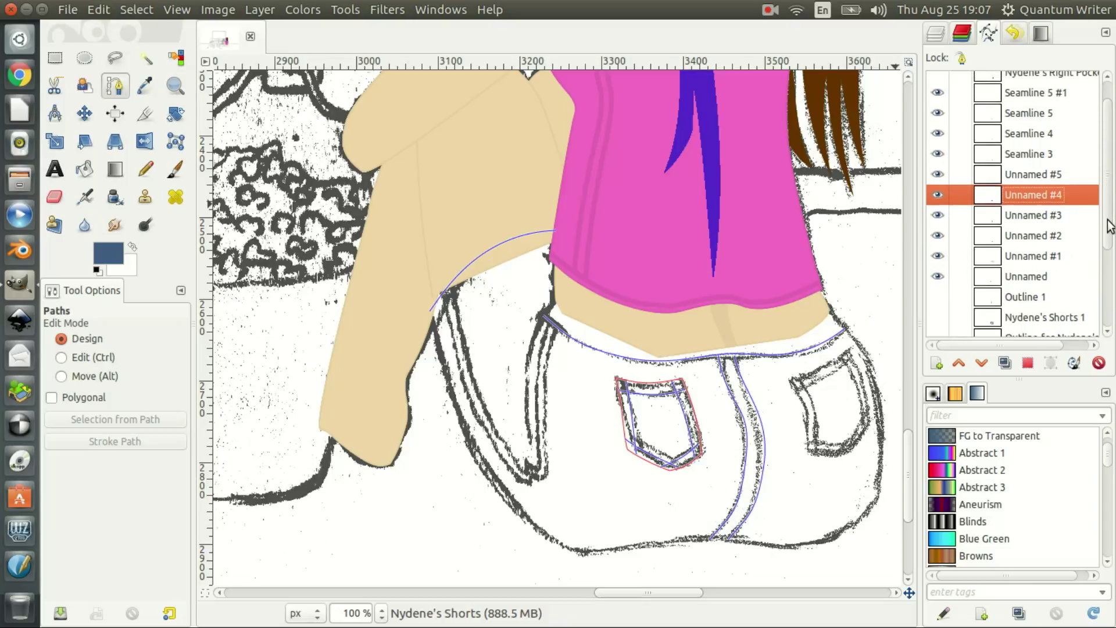
pyautogui.scroll(2, 1110, 227)
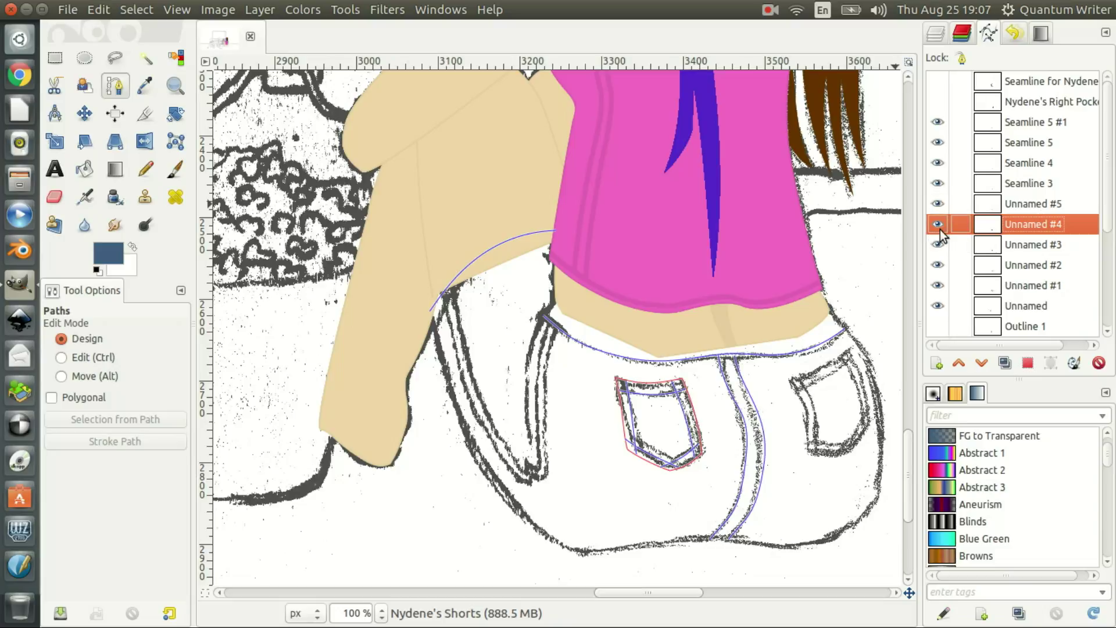
# Identify the Unnamed #4 pocket outline and hide the Unnamed #2 seam line
pyautogui.click(938, 225)
pyautogui.click(937, 266)
pyautogui.click(937, 266)
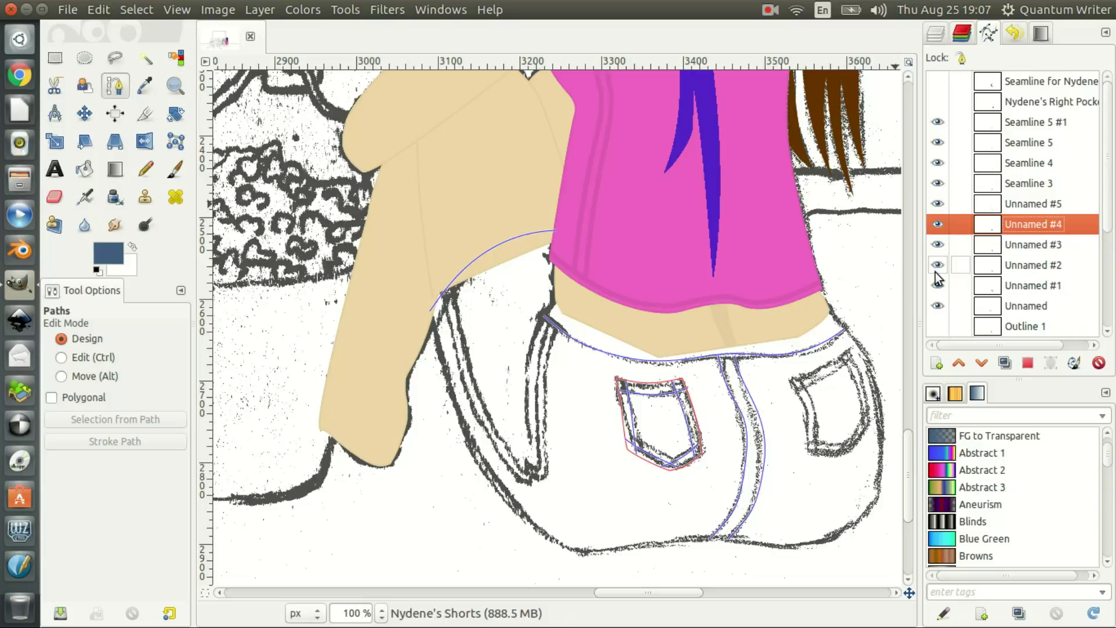
pyautogui.click(937, 266)
pyautogui.click(937, 285)
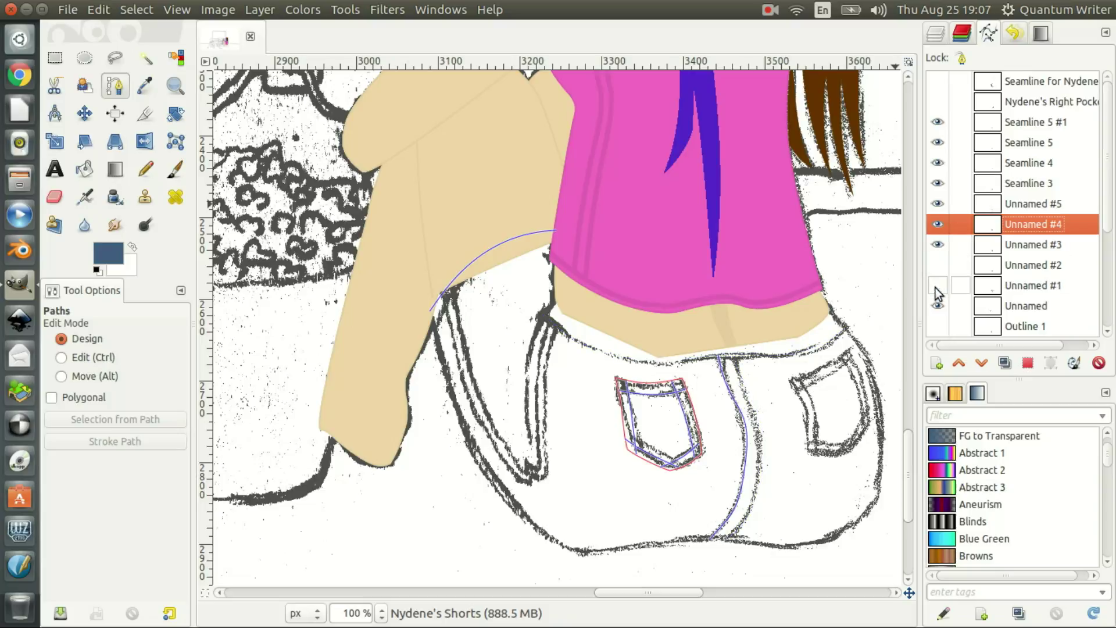
pyautogui.click(936, 288)
# Hide the arm curve, waistband, side seam and Unnamed #4 paths
pyautogui.click(932, 302)
pyautogui.click(933, 303)
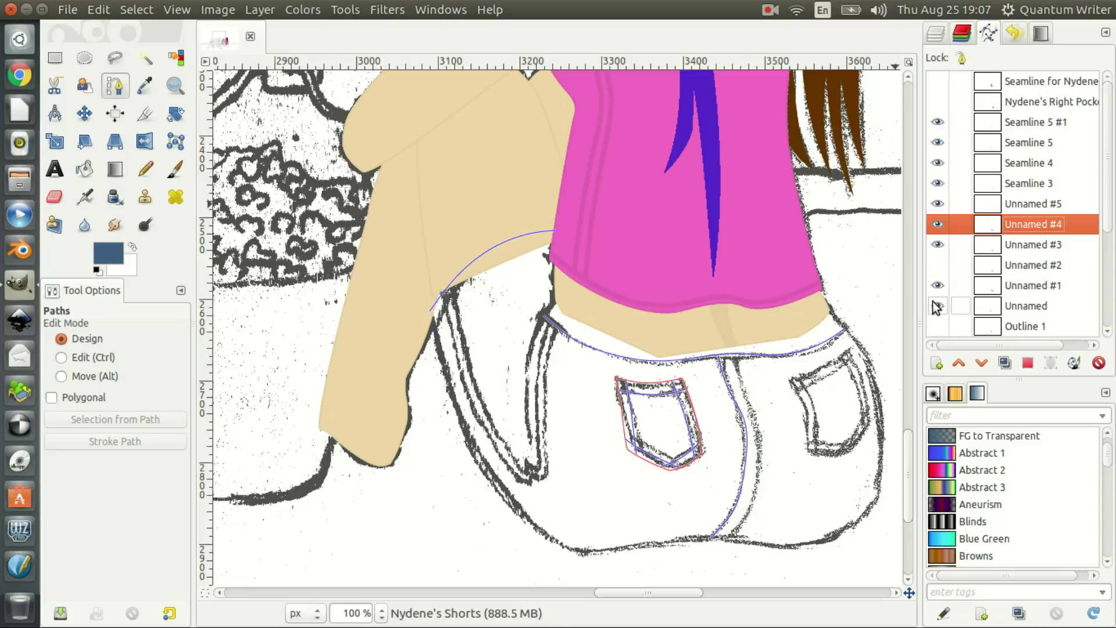
pyautogui.click(936, 306)
pyautogui.click(936, 307)
pyautogui.click(937, 306)
pyautogui.click(937, 285)
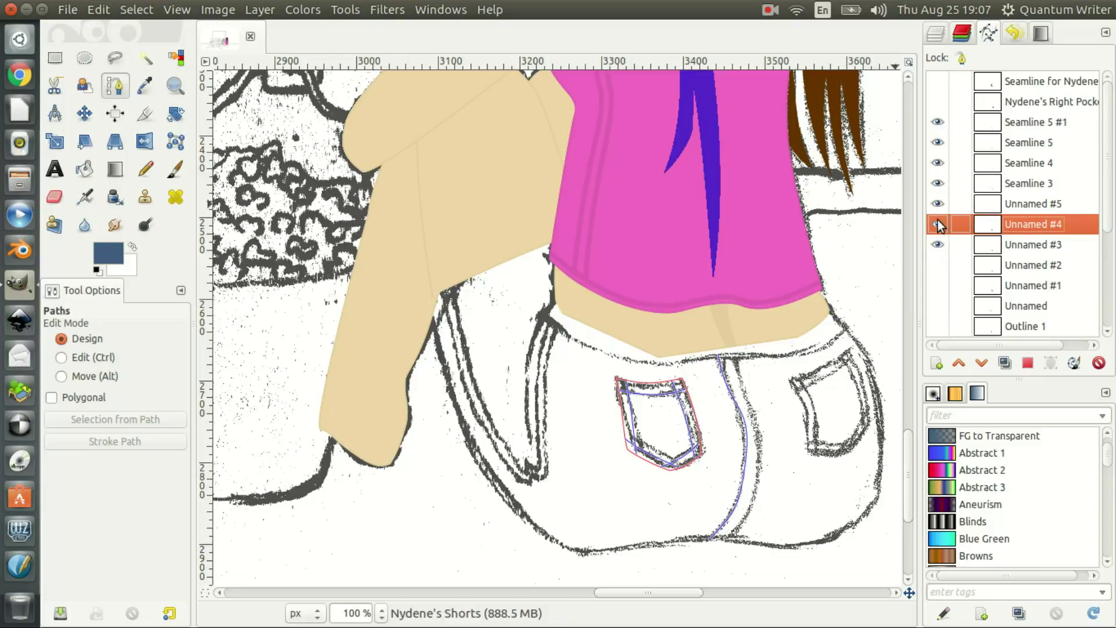
pyautogui.click(937, 244)
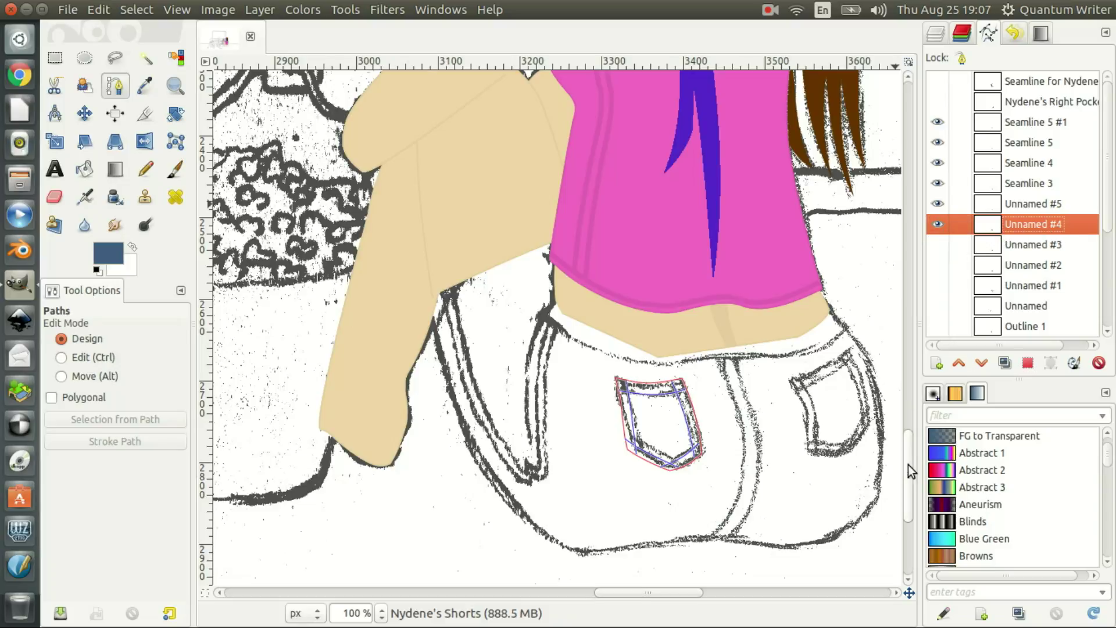
pyautogui.moveTo(908, 465)
pyautogui.mouseDown()
pyautogui.moveTo(904, 332)
pyautogui.moveTo(901, 468)
pyautogui.mouseUp()
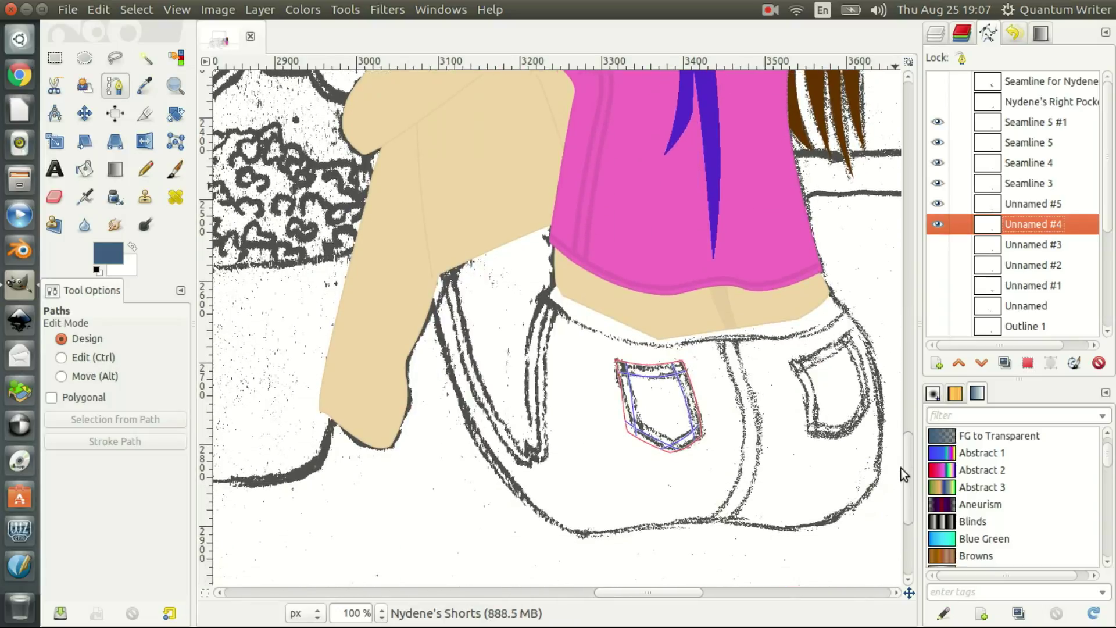
pyautogui.click(937, 225)
pyautogui.click(1105, 33)
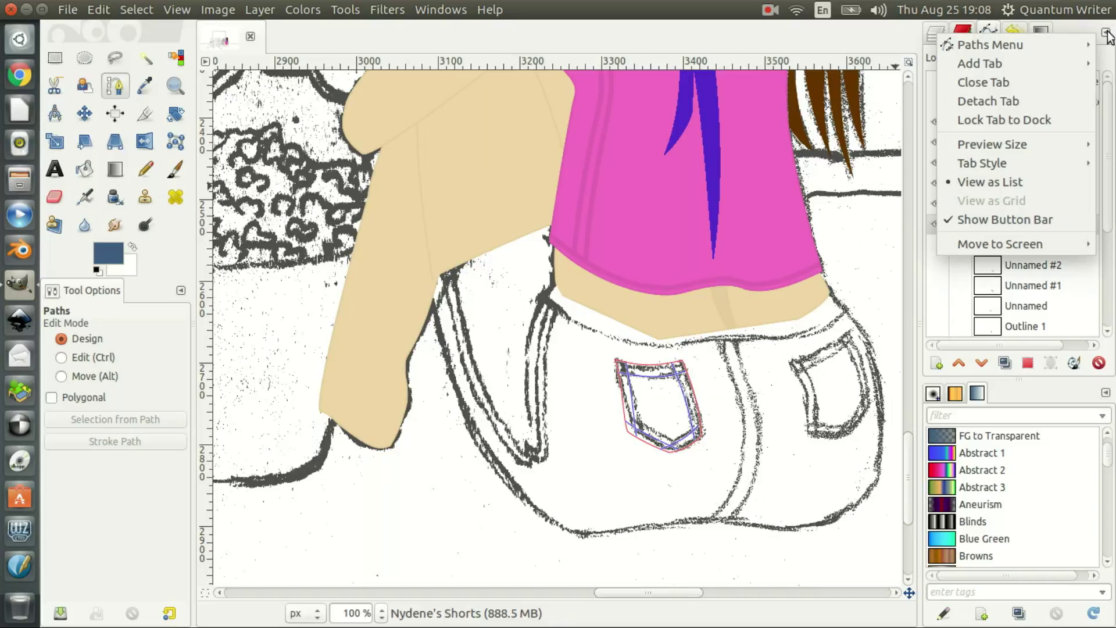
pyautogui.moveTo(1011, 44)
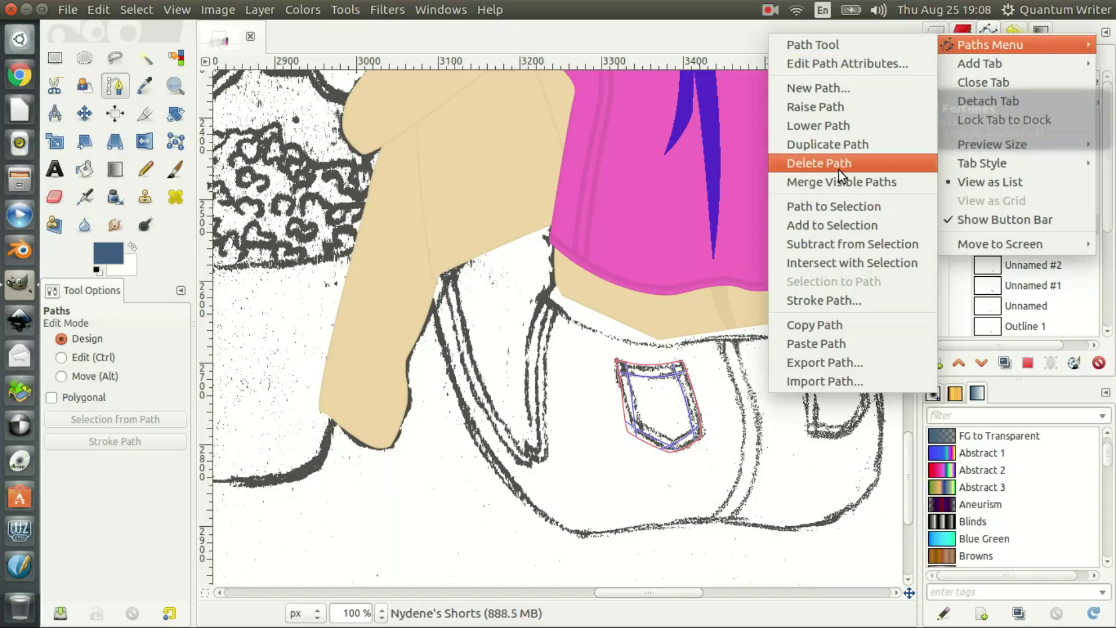
# Merge the visible pocket paths and rename the merged path 'Nydene's Left Pocket'
pyautogui.click(839, 181)
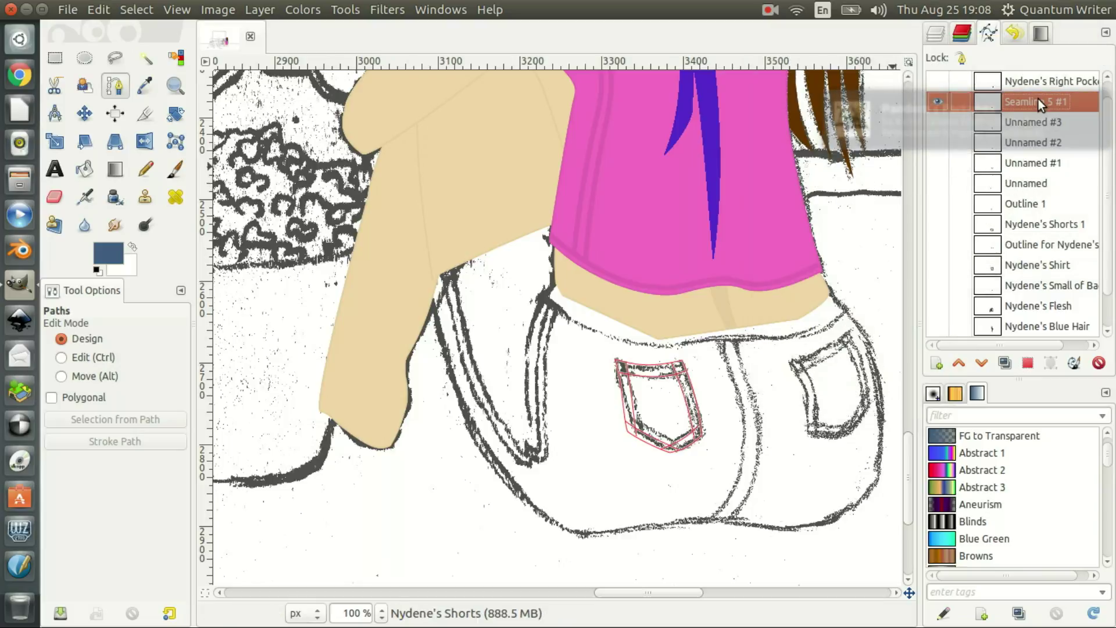
pyautogui.doubleClick(1039, 101)
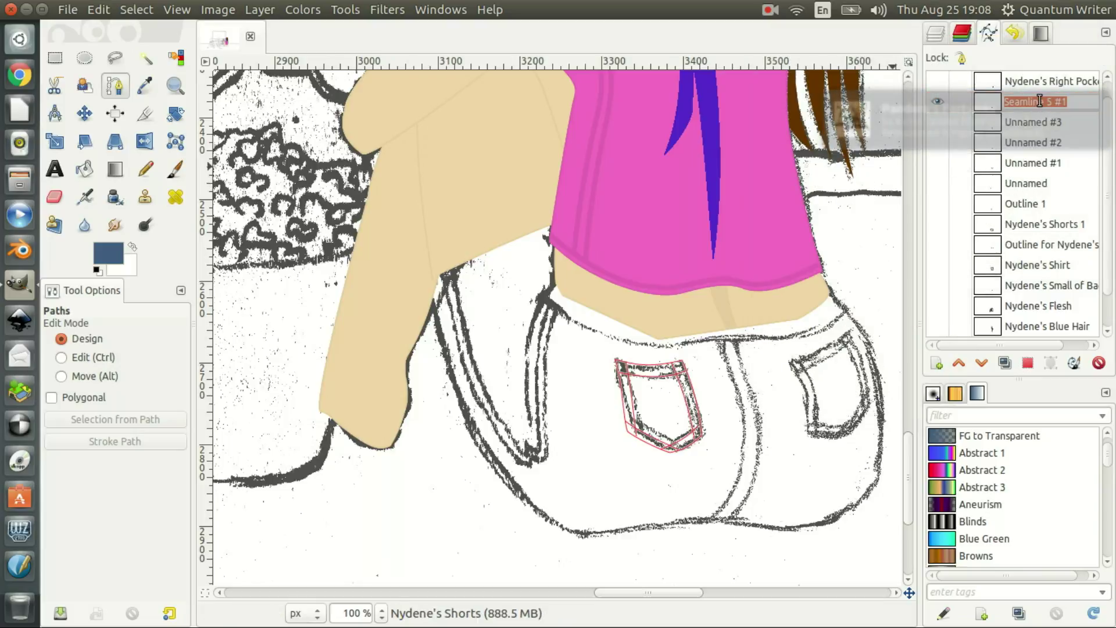
pyautogui.write("Nydene's Left Pocket")
pyautogui.press('Return')
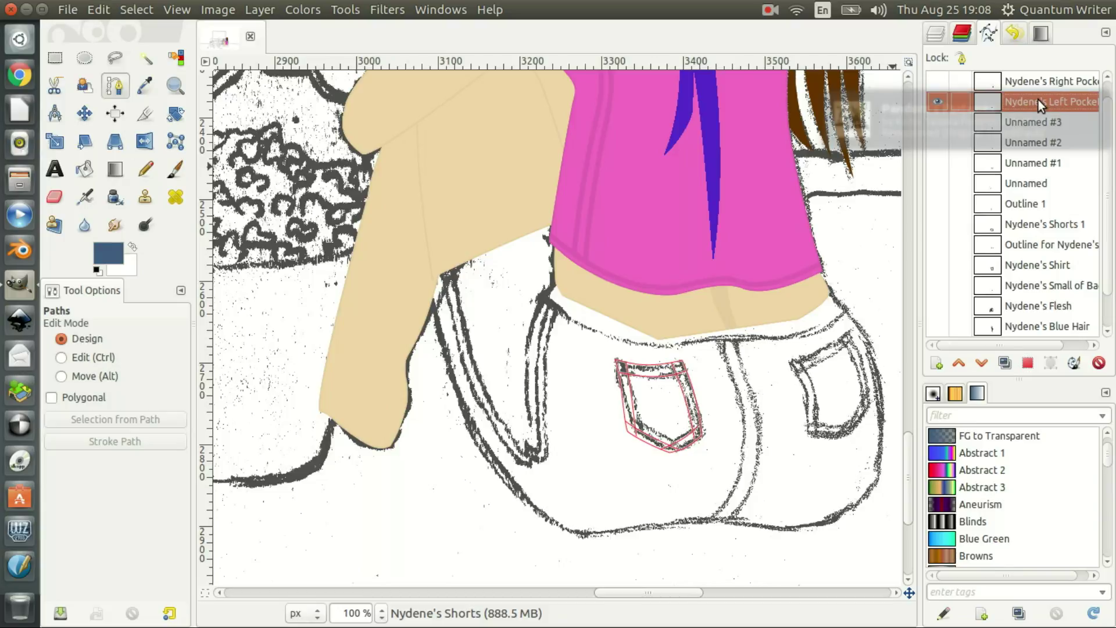
# Hide the left pocket path and show the Unnamed #3, Unnamed #2, waistband and arm-curve paths
pyautogui.click(936, 102)
pyautogui.click(939, 121)
pyautogui.click(938, 143)
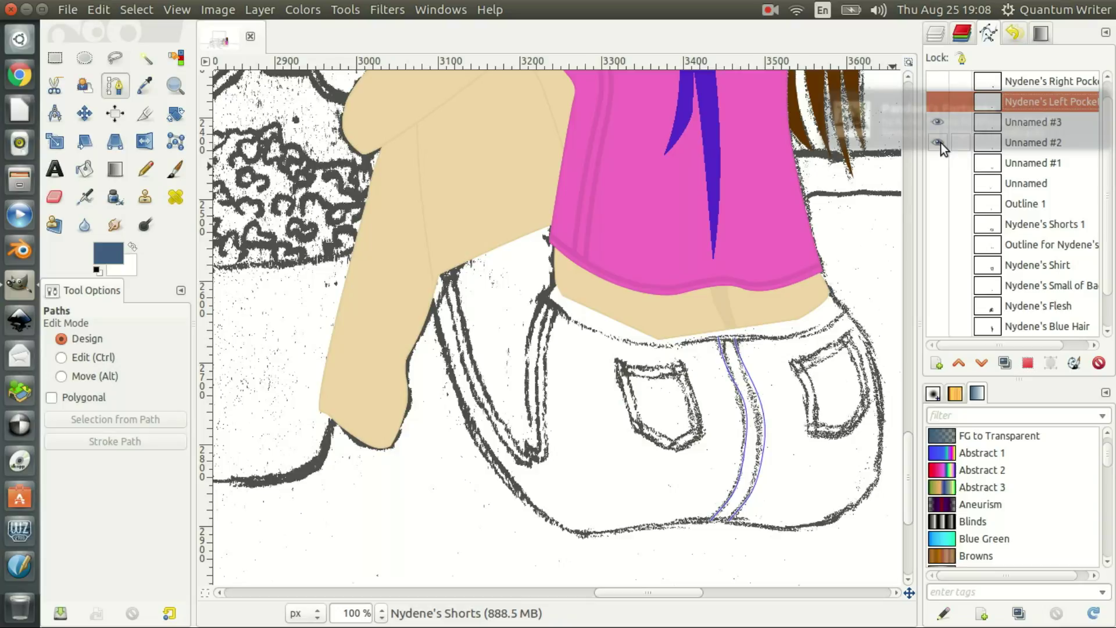
pyautogui.click(942, 163)
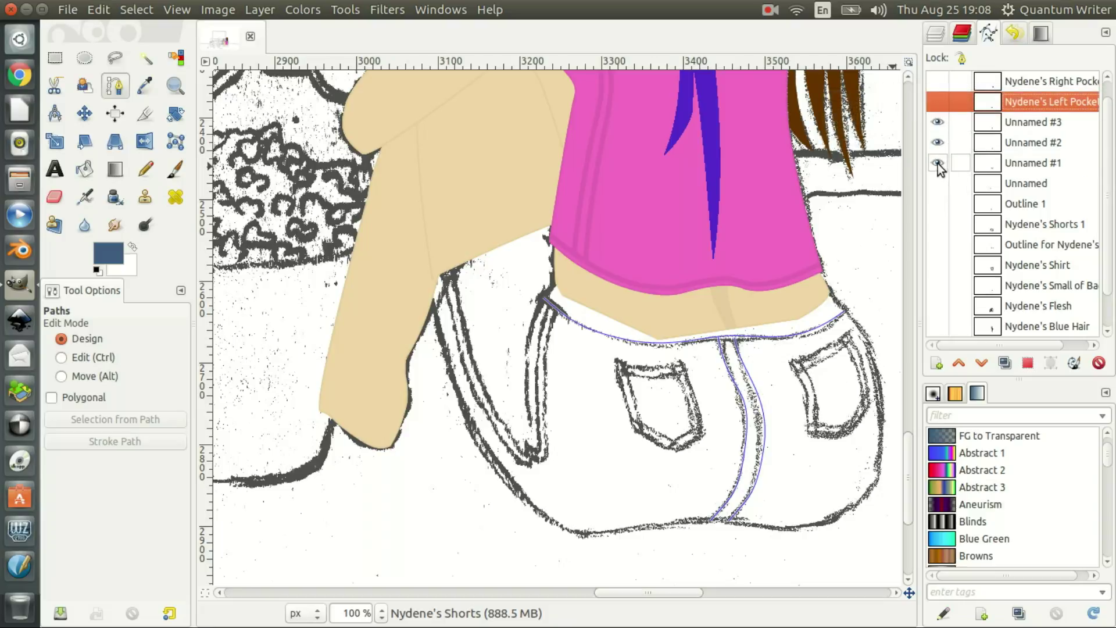
pyautogui.click(937, 183)
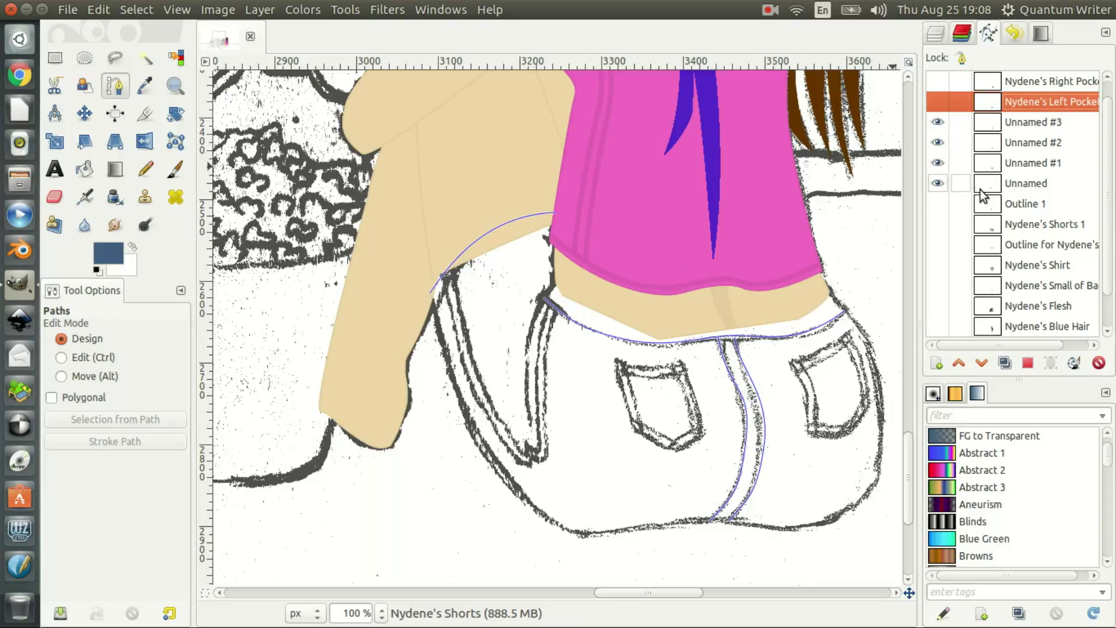
# Merge the visible seam paths and name the result 'Seamlines of Nydene's Shorts'
pyautogui.click(1106, 30)
pyautogui.moveTo(1012, 44)
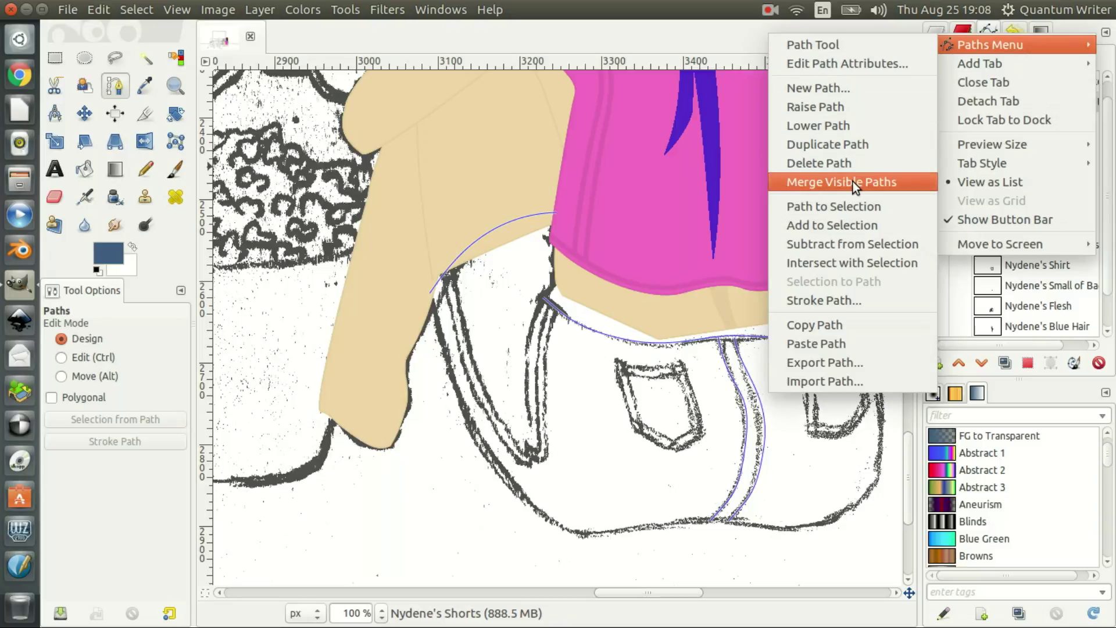
pyautogui.click(853, 181)
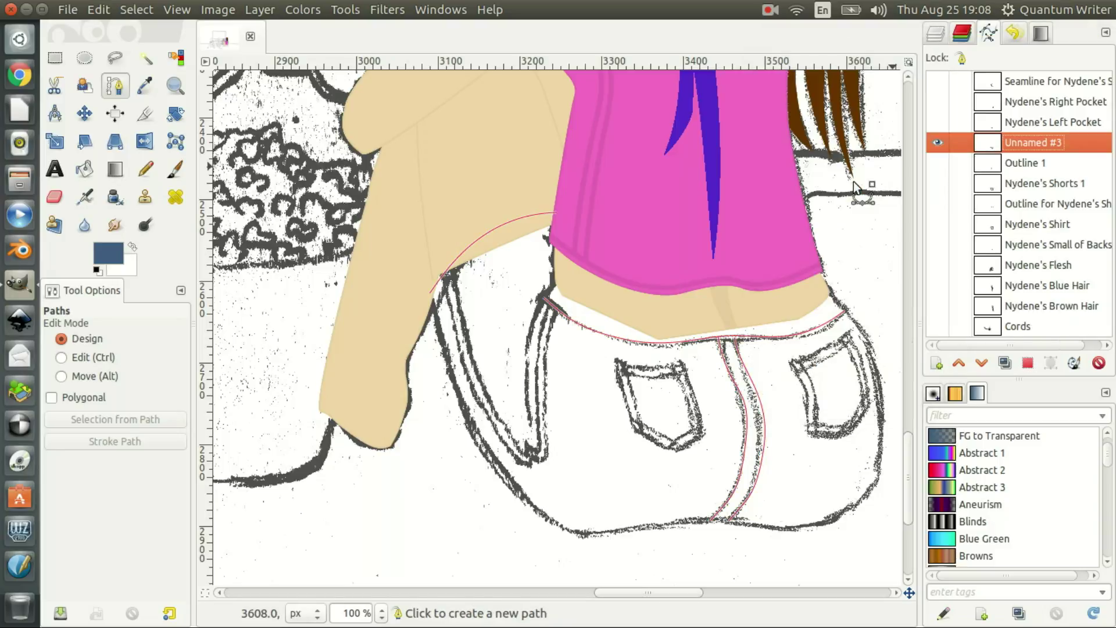
pyautogui.doubleClick(1030, 143)
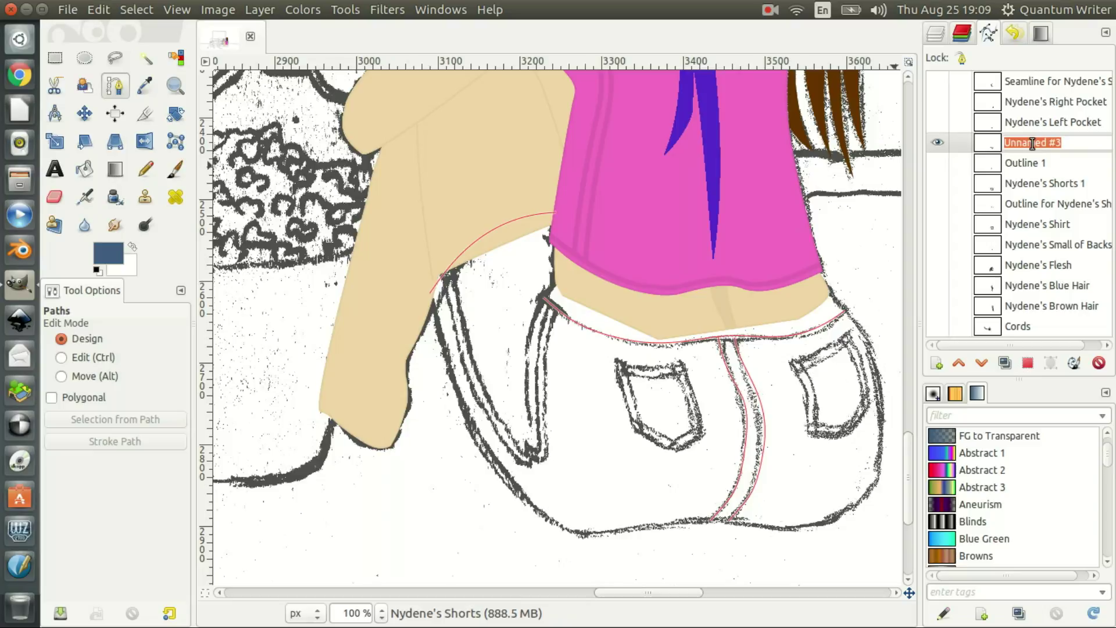
pyautogui.write('Seamlines')
pyautogui.write(' of')
pyautogui.write(" Nydene's Sho")
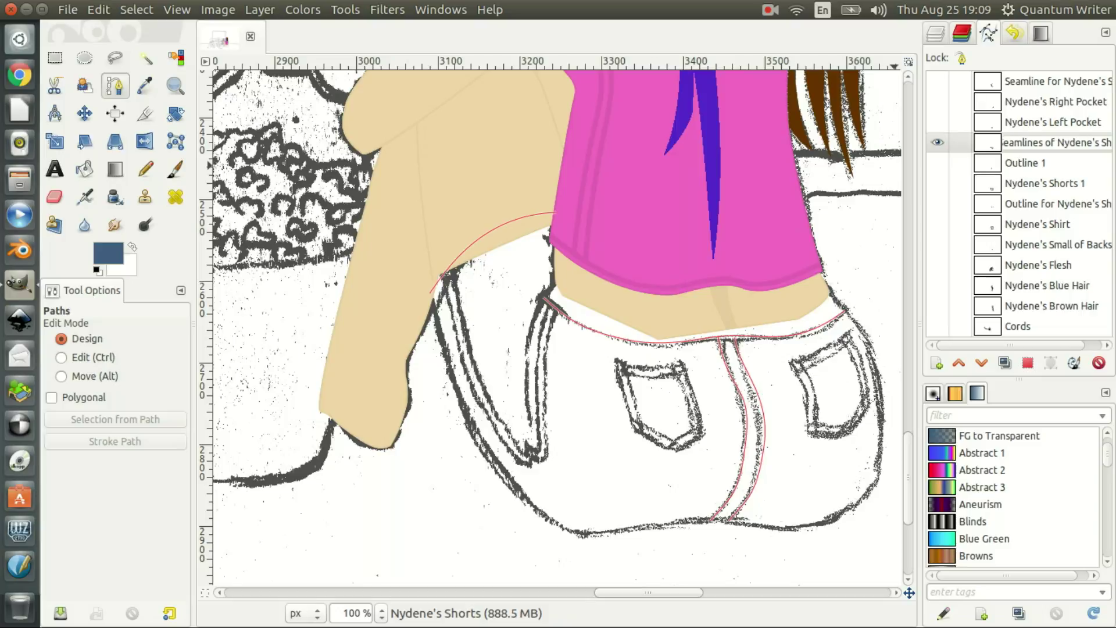
pyautogui.press('Return')
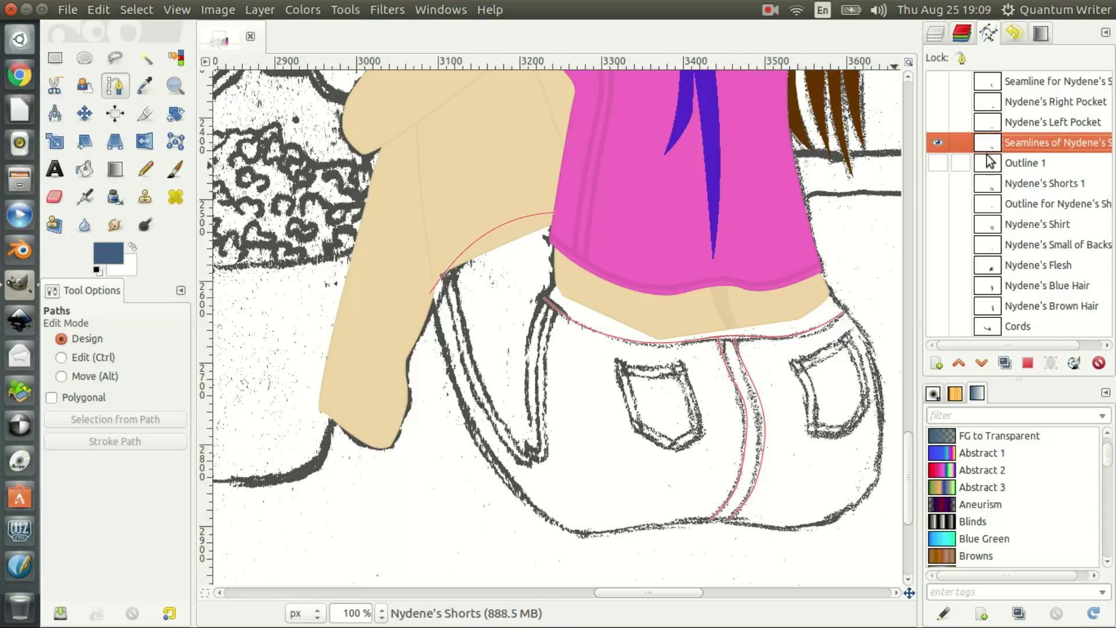
pyautogui.click(937, 162)
pyautogui.click(937, 164)
# Rename the Outline 1 path to 'Outline to Nydene's Shorts'
pyautogui.click(1052, 165)
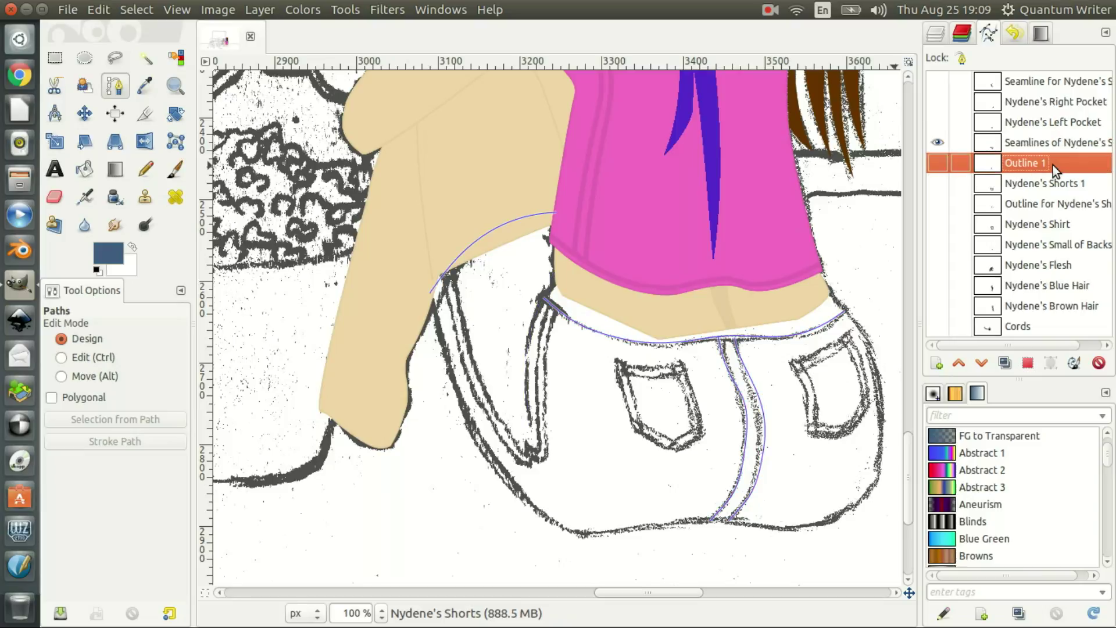
pyautogui.click(1054, 165)
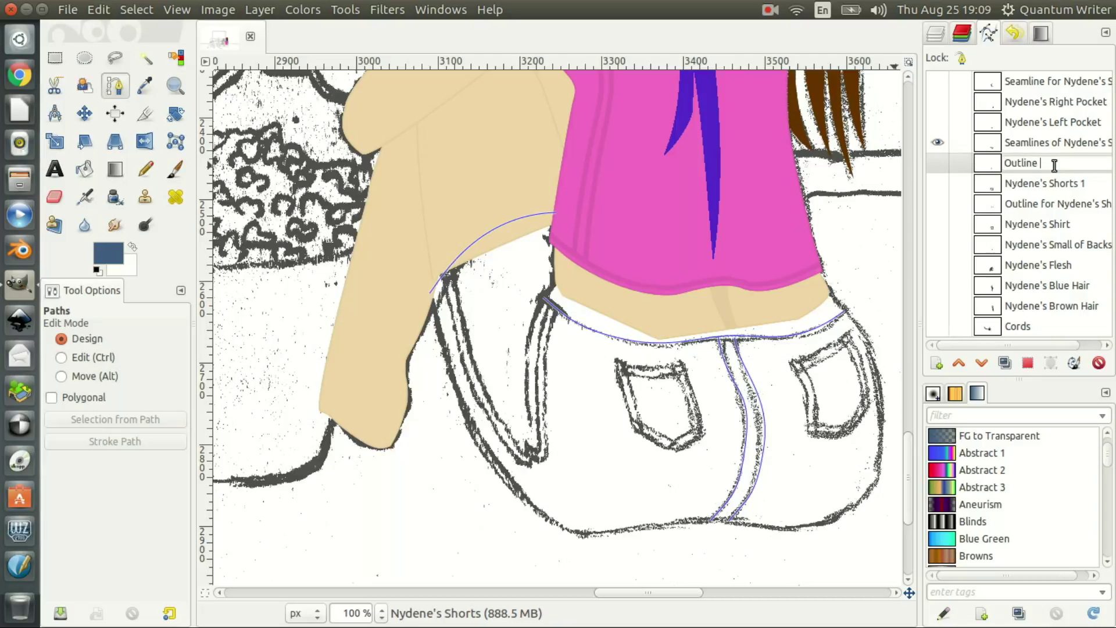
pyautogui.write("to Nydene's")
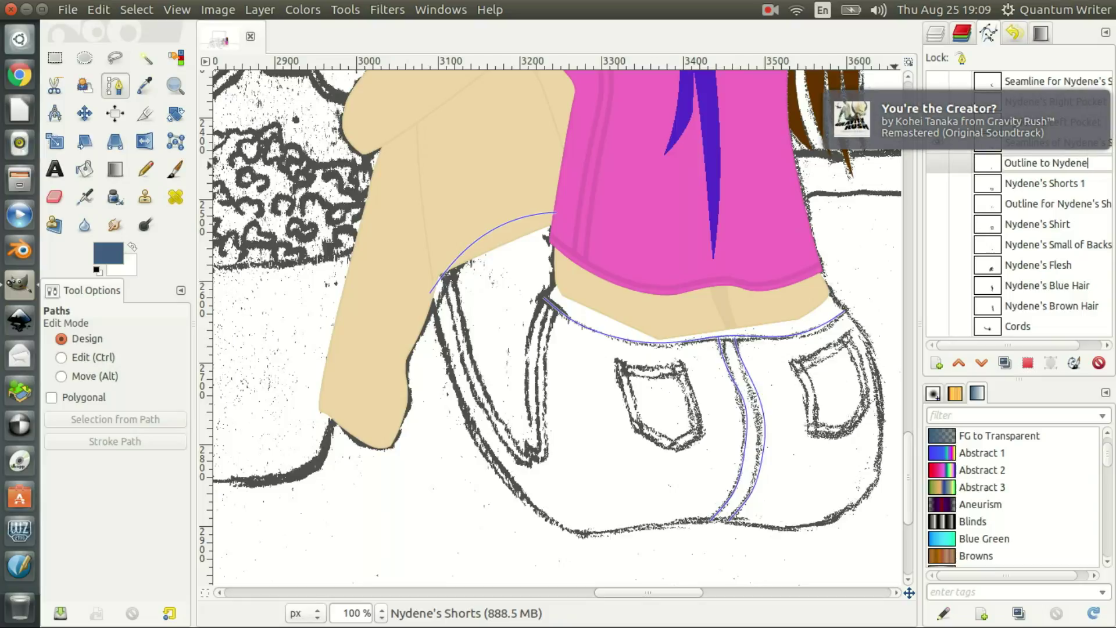
pyautogui.write(' Sho')
pyautogui.click(1052, 165)
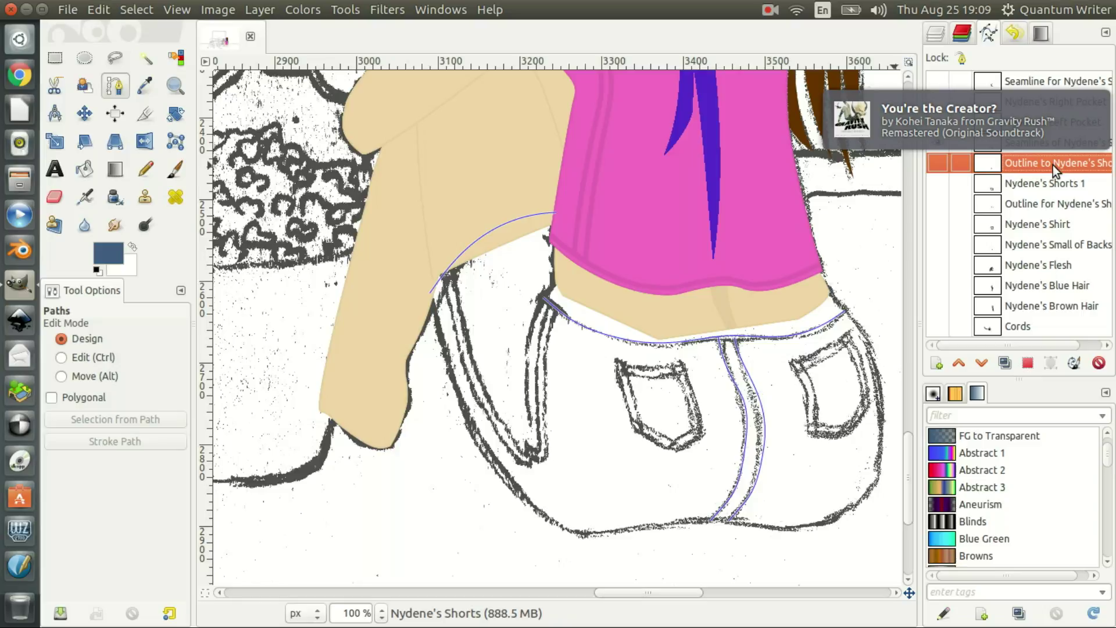
# Rename the 'Nydene's Shorts 1' path to 'Nydene's Shorts'
pyautogui.doubleClick(1083, 184)
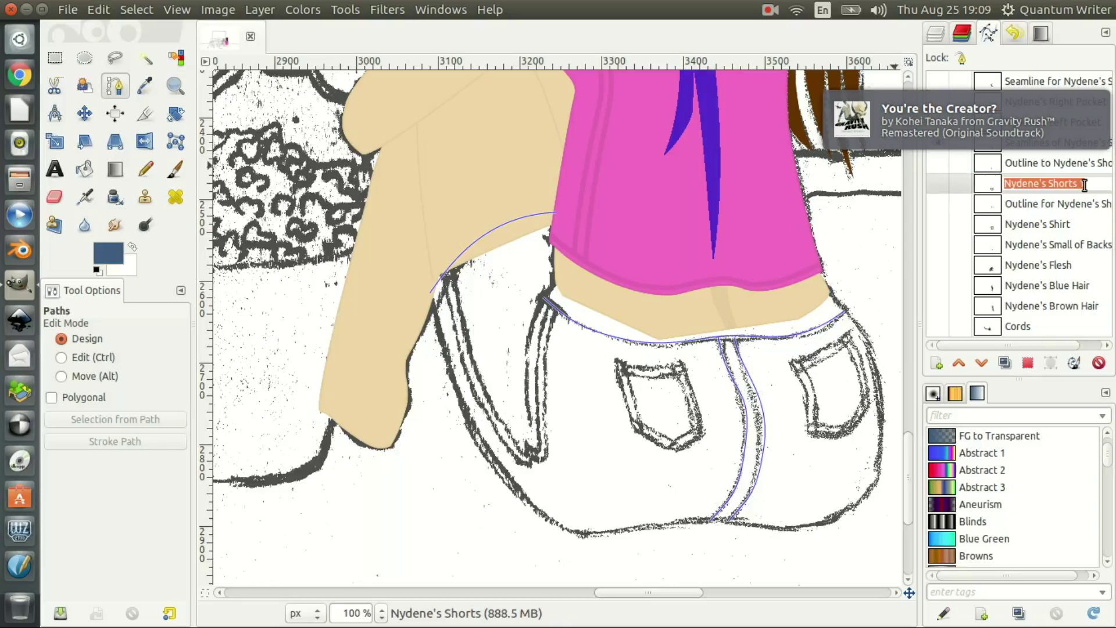
pyautogui.click(1084, 185)
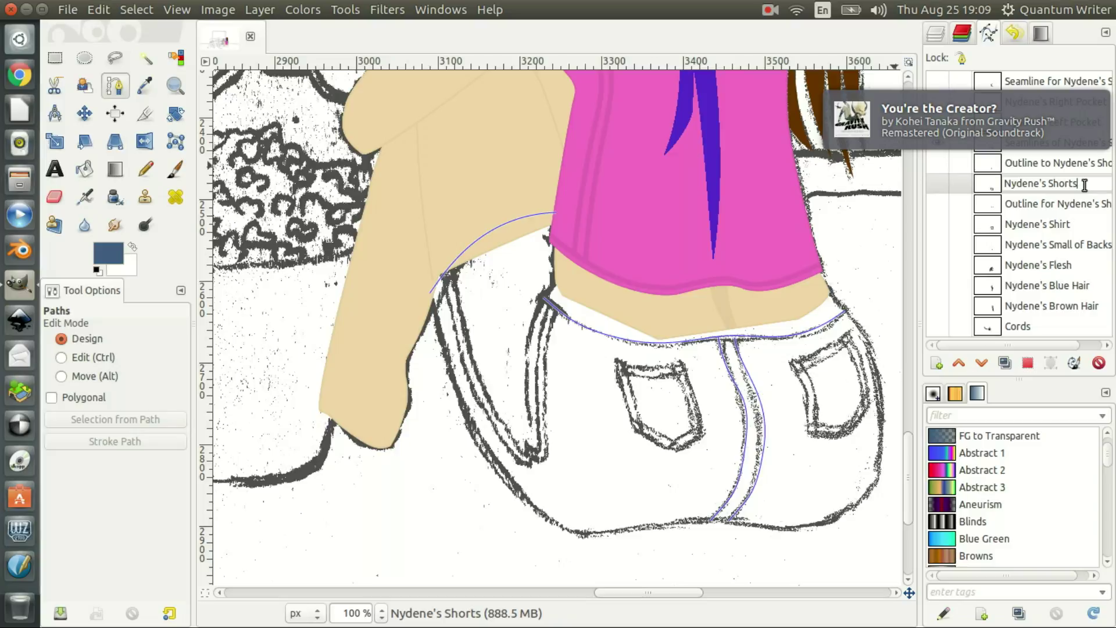
pyautogui.press('Return')
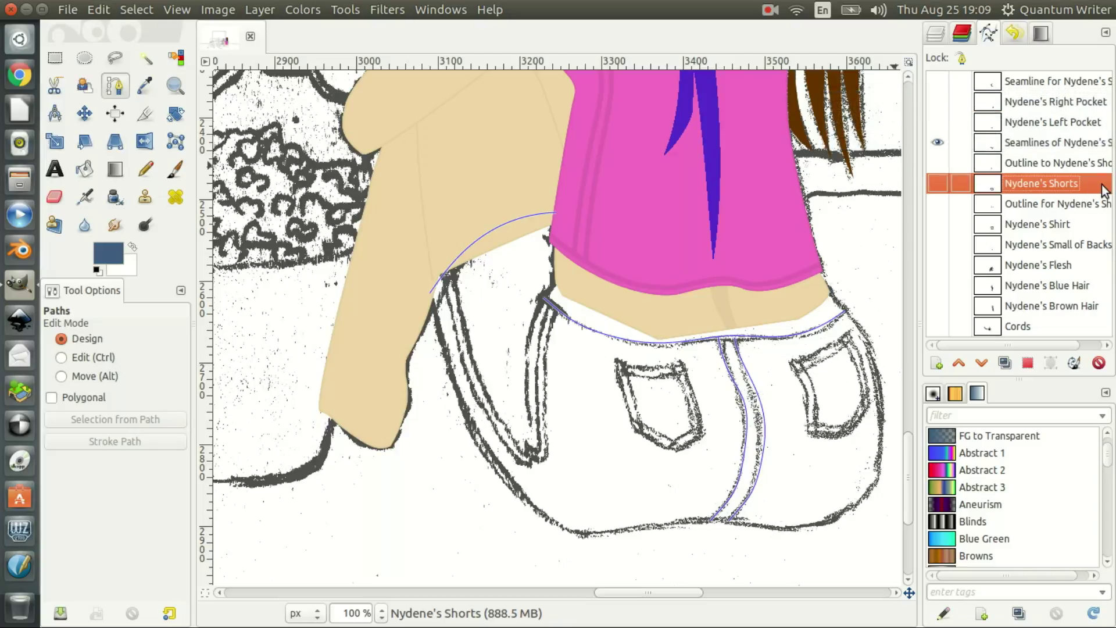
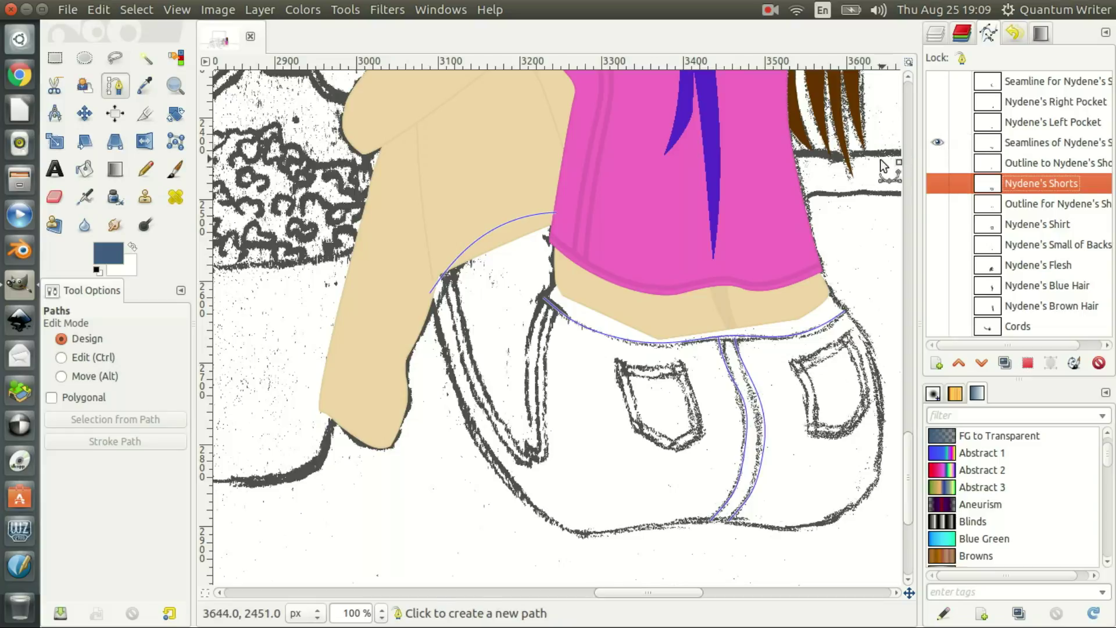
# Add an empty path named 'Seamline 1' above the shorts' seamlines path and make it active
pyautogui.click(1019, 141)
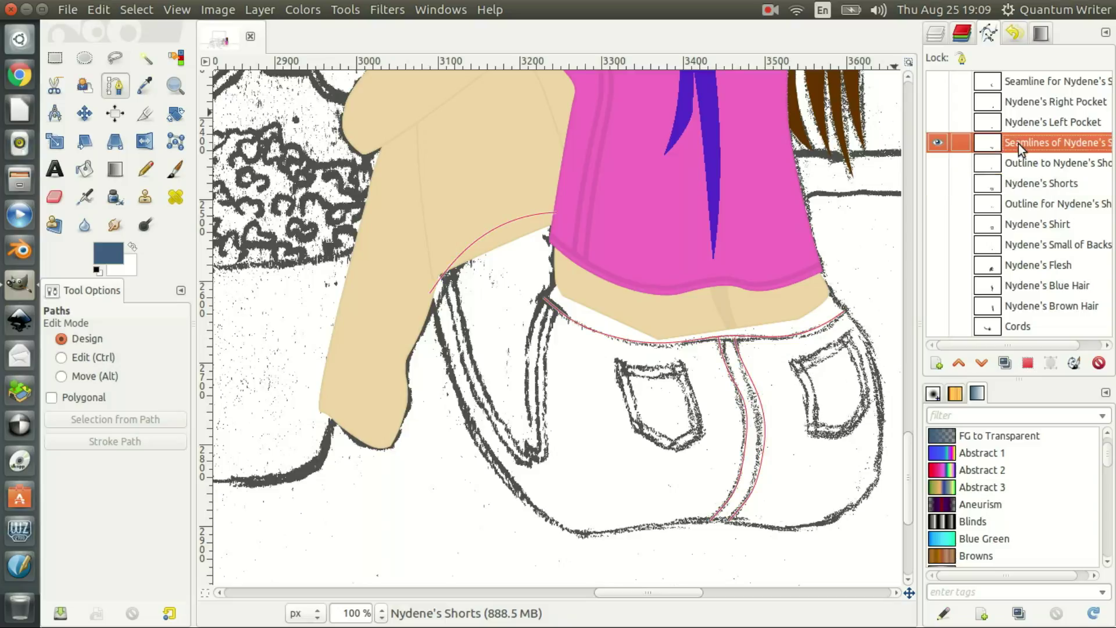
pyautogui.click(938, 365)
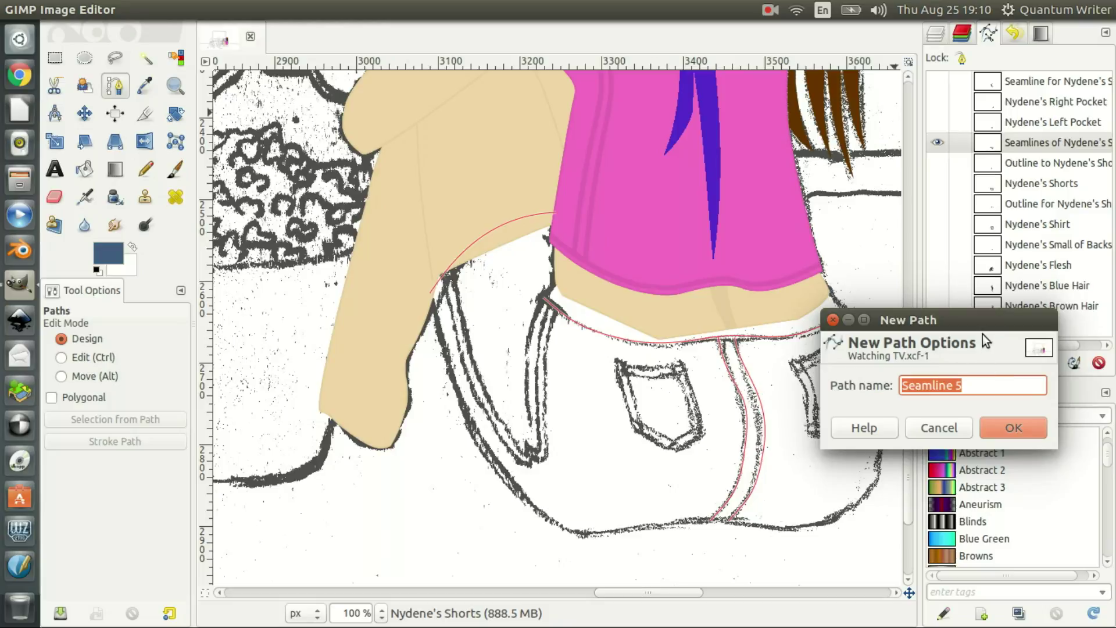
pyautogui.write('Seamline 1')
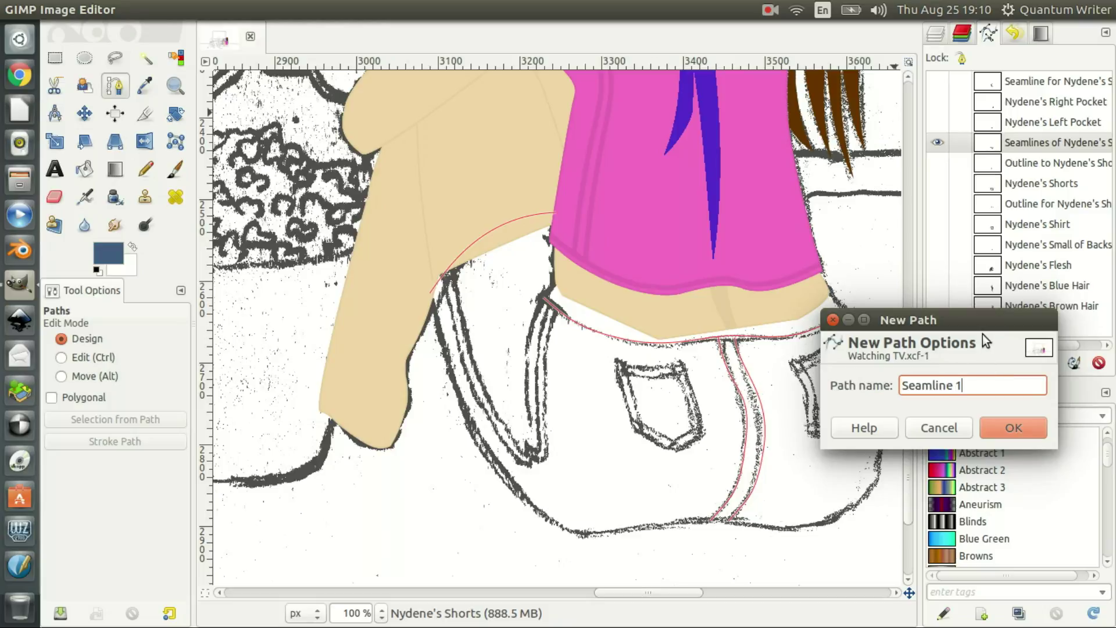
pyautogui.press('Return')
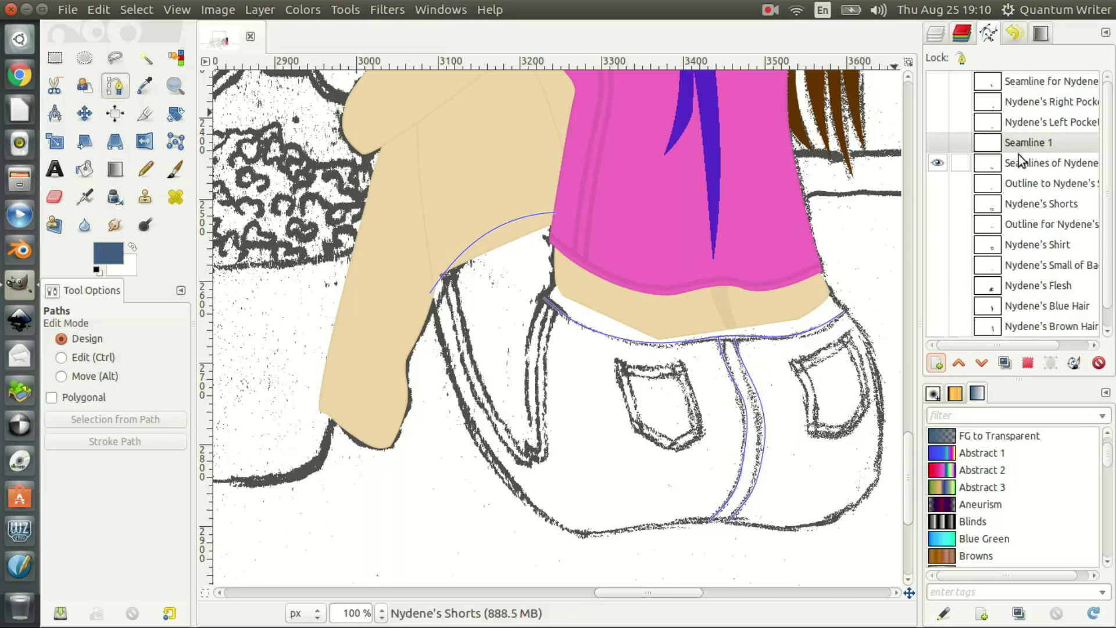
pyautogui.click(1027, 145)
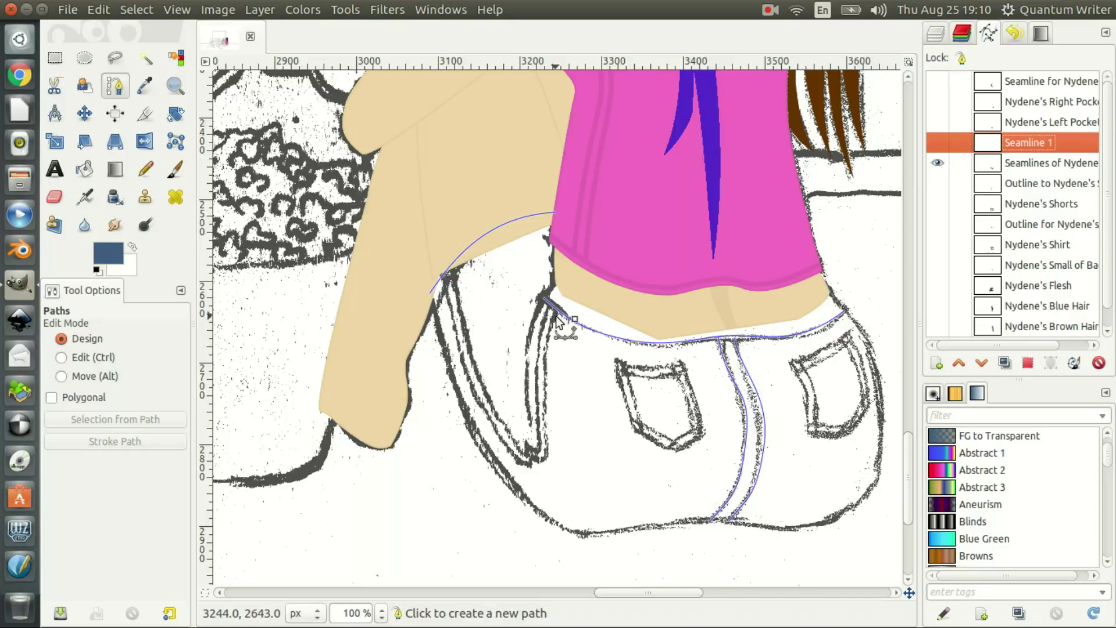
# Start a curve at the waistband's left end with an anchor down the shorts' left side
pyautogui.moveTo(556, 318); pyautogui.dragTo(549, 339)
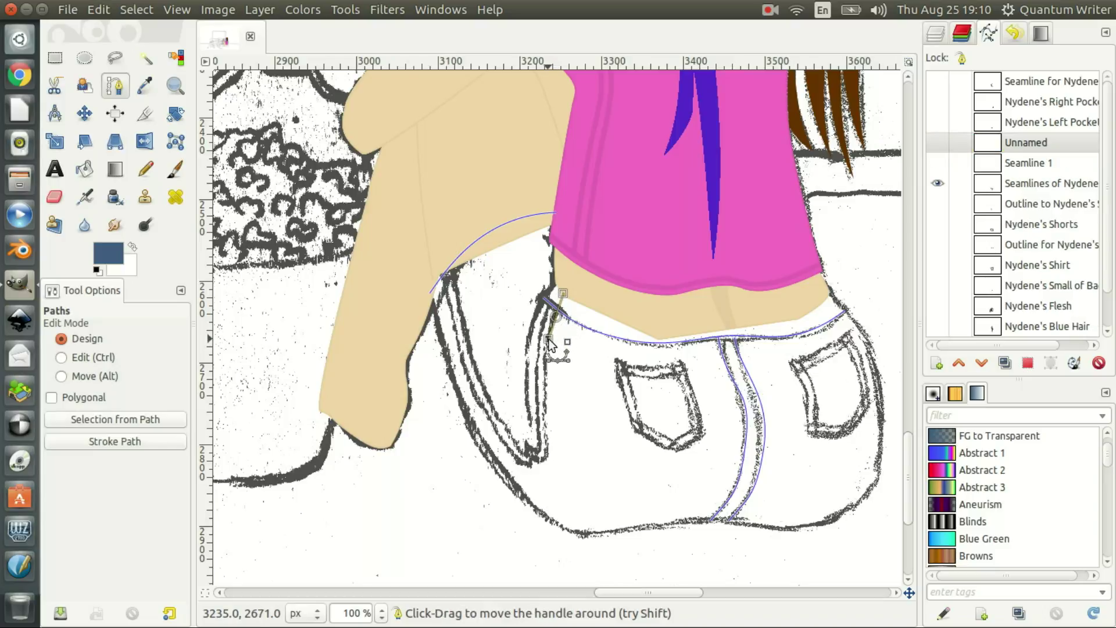
pyautogui.moveTo(556, 319); pyautogui.dragTo(557, 316)
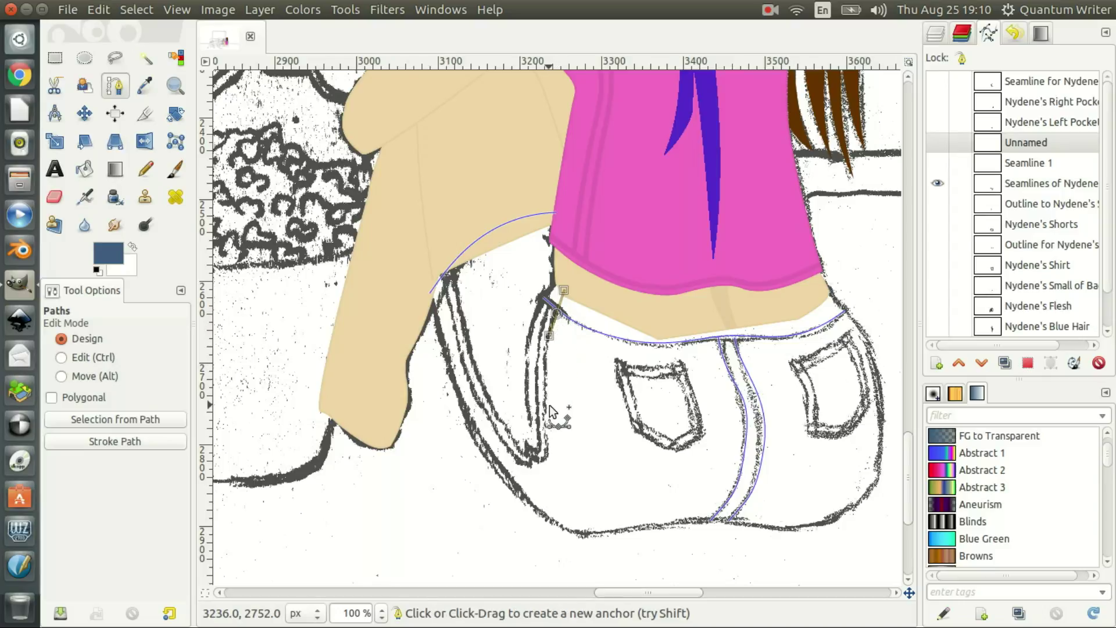
pyautogui.moveTo(546, 449); pyautogui.dragTo(555, 540)
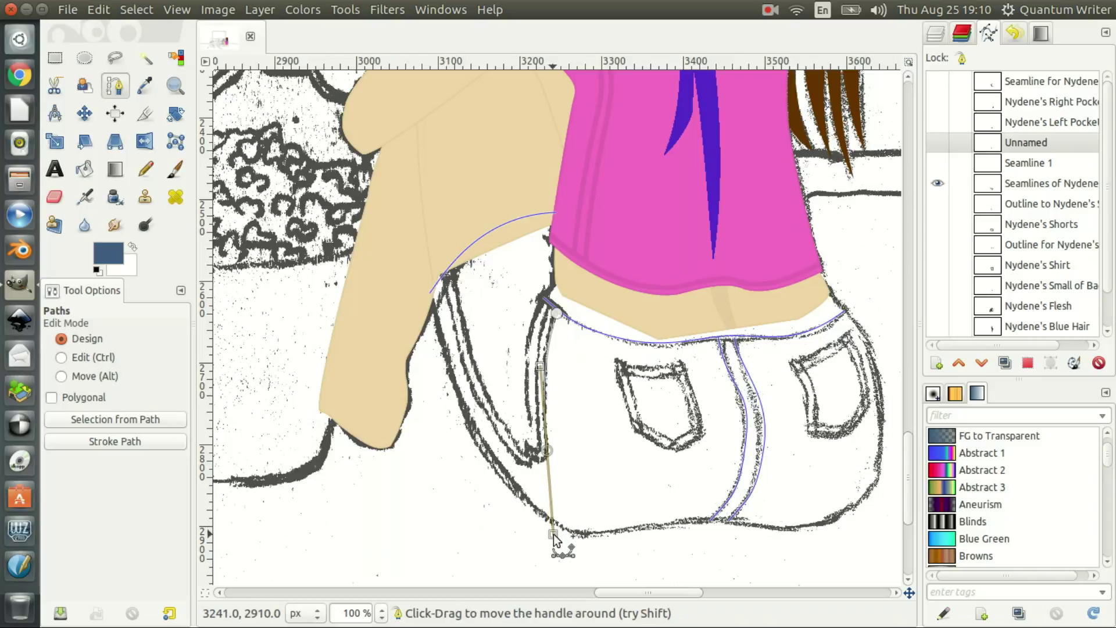
pyautogui.rightClick(557, 532)
pyautogui.scroll(-4, 546, 497)
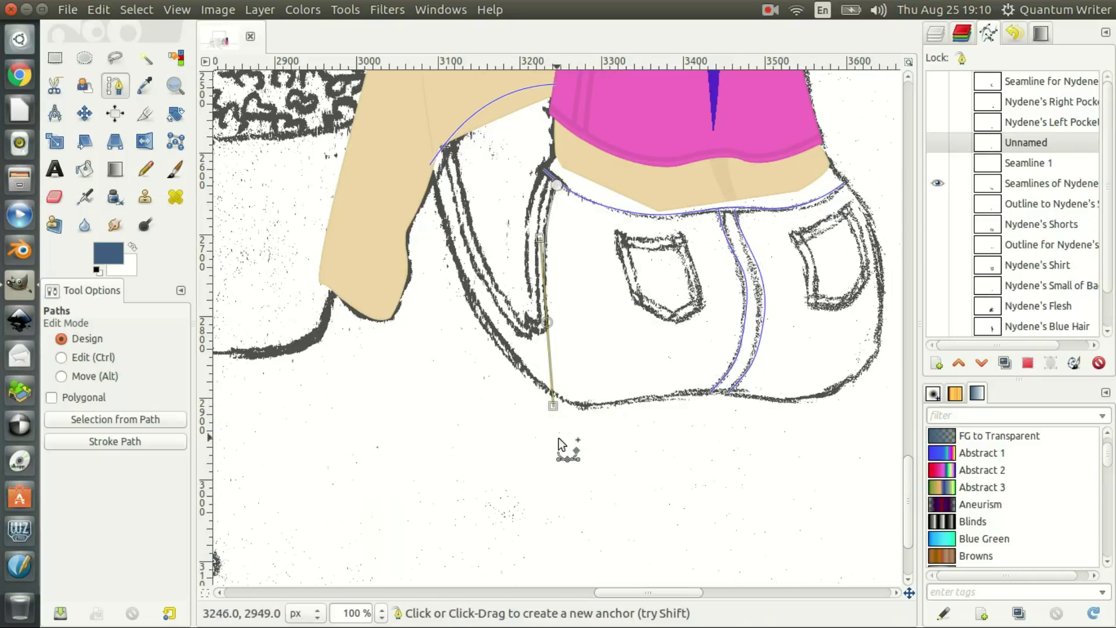
pyautogui.moveTo(553, 407); pyautogui.dragTo(549, 338)
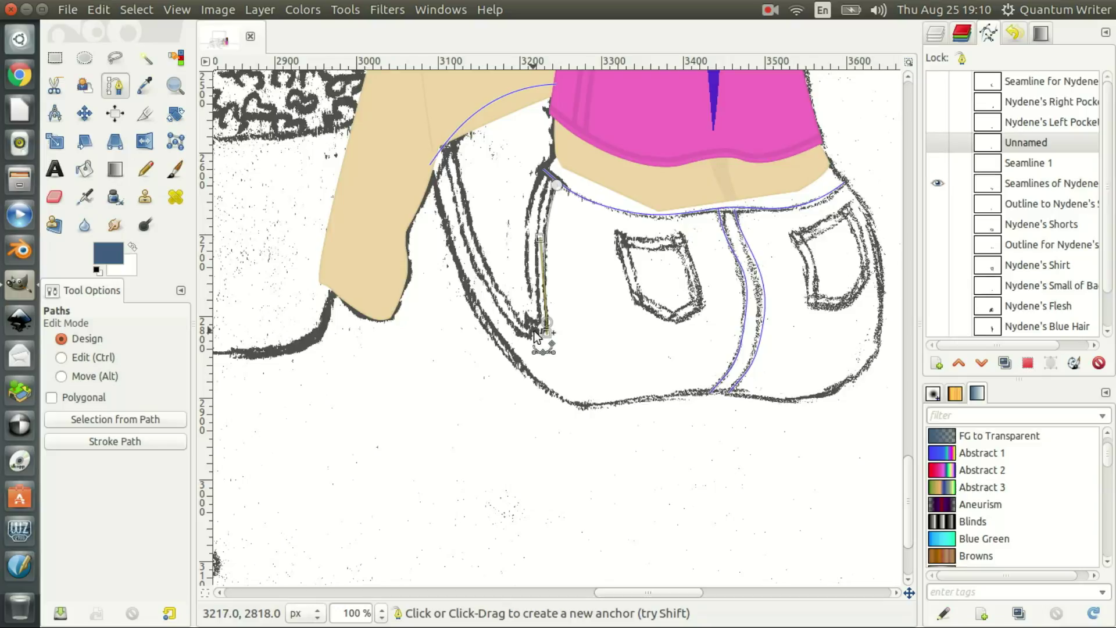
pyautogui.moveTo(535, 336); pyautogui.dragTo(521, 326)
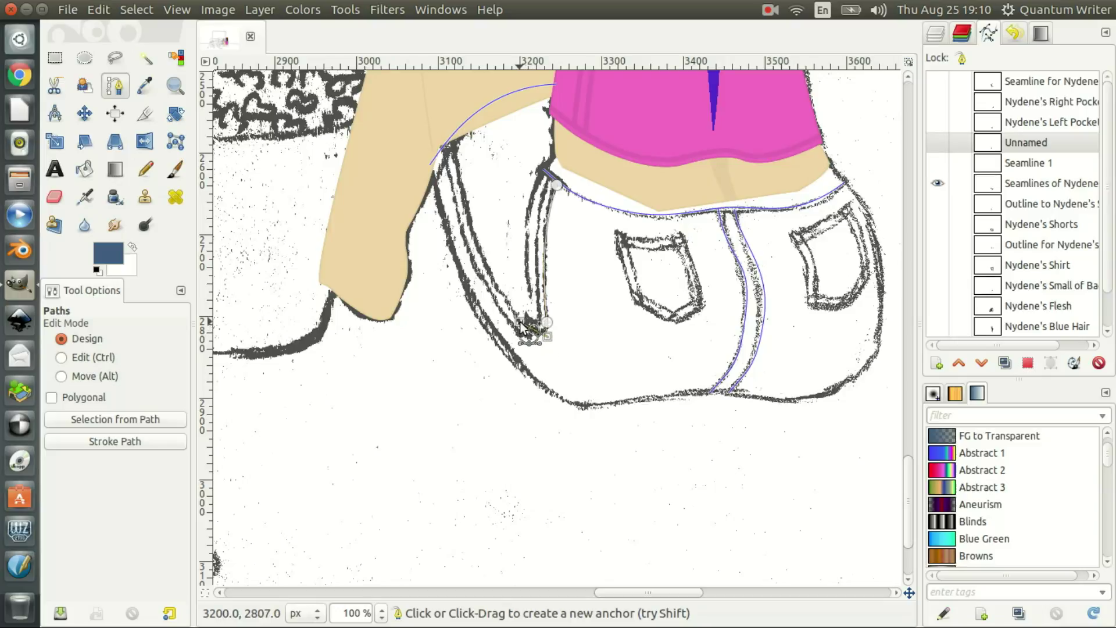
pyautogui.moveTo(523, 331)
pyautogui.mouseDown()
pyautogui.moveTo(531, 348)
pyautogui.moveTo(514, 336)
pyautogui.mouseUp()
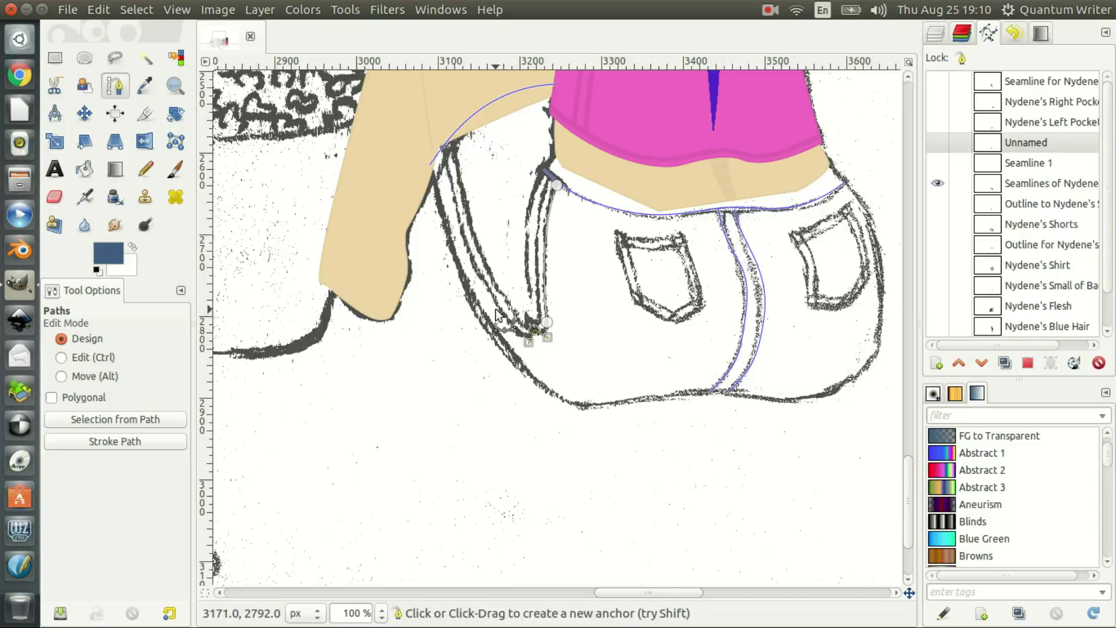
# Extend the curve up the left leg edge and refine the middle and starting anchors
pyautogui.moveTo(486, 285); pyautogui.dragTo(453, 233)
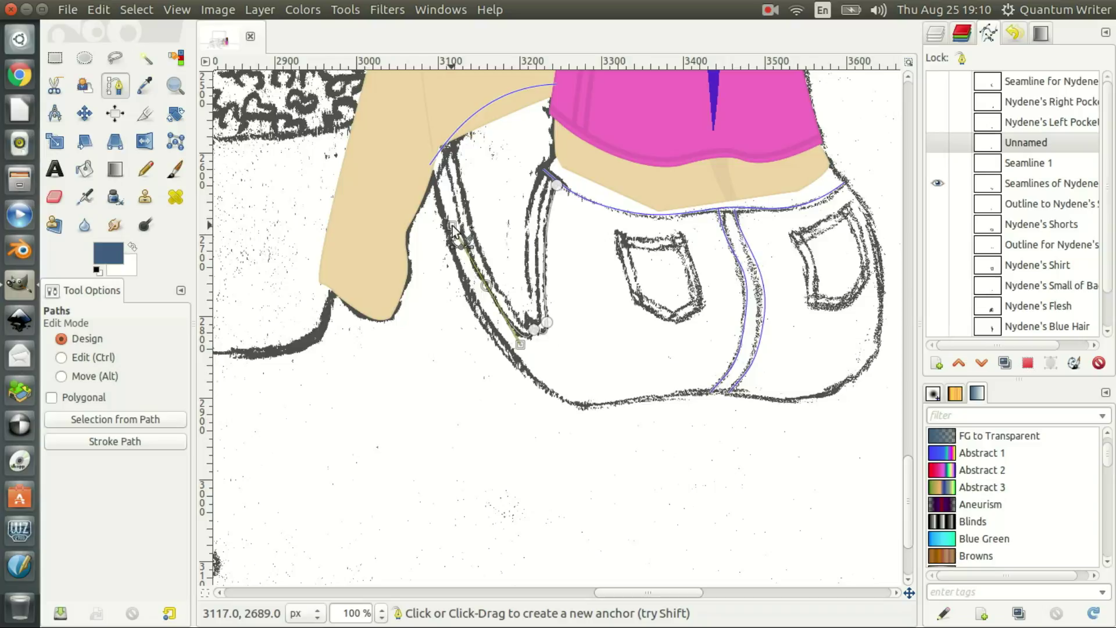
pyautogui.scroll(-3, 455, 232)
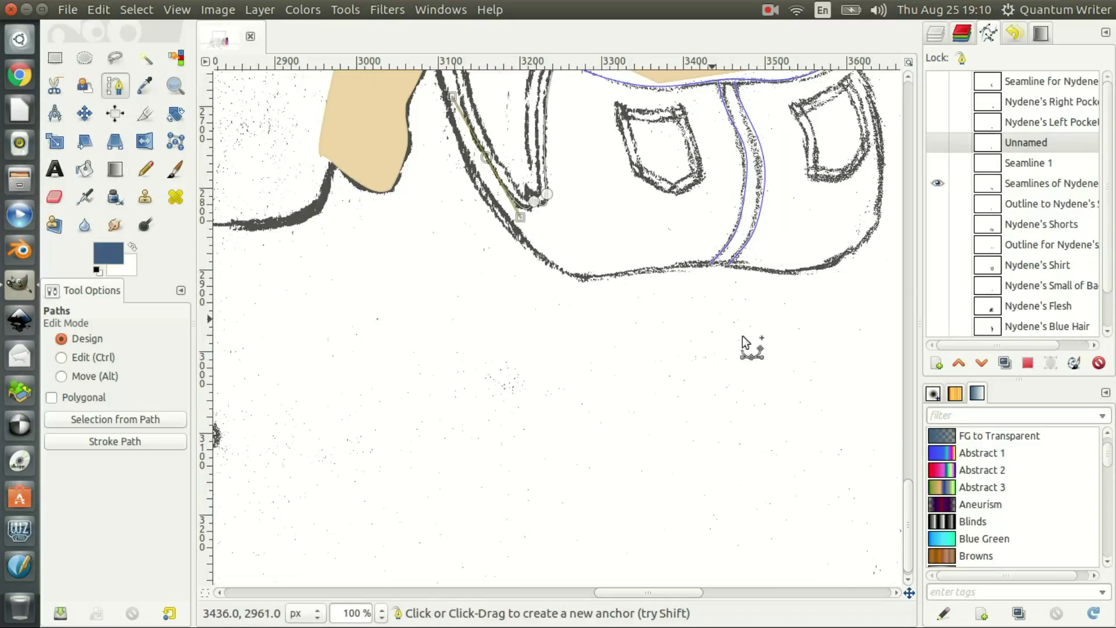
pyautogui.moveTo(909, 520); pyautogui.dragTo(905, 455)
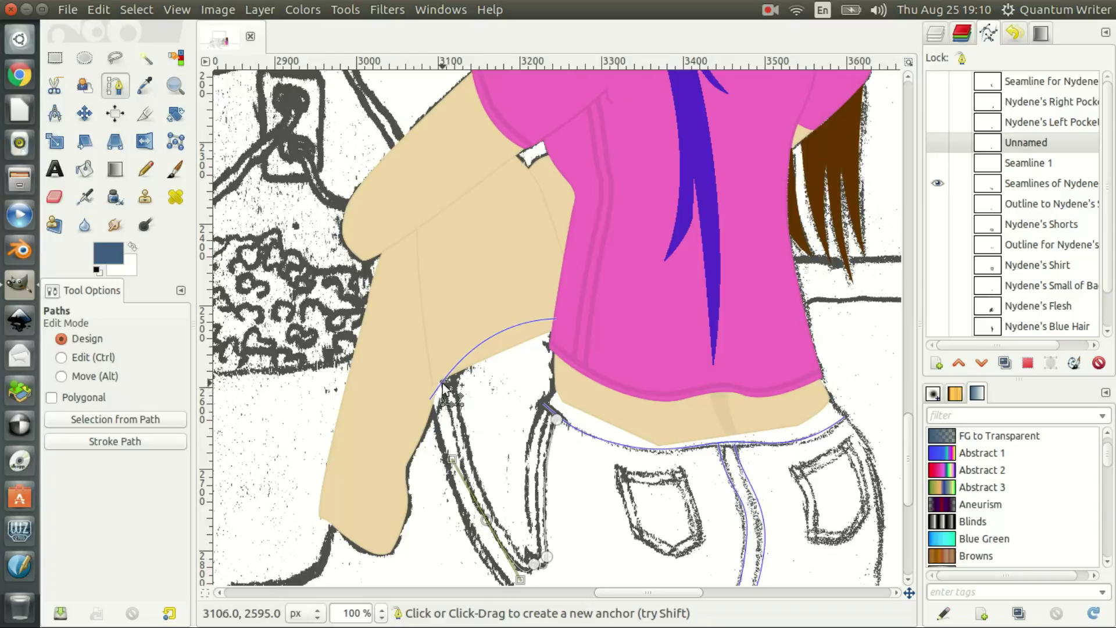
pyautogui.moveTo(442, 384); pyautogui.dragTo(433, 343)
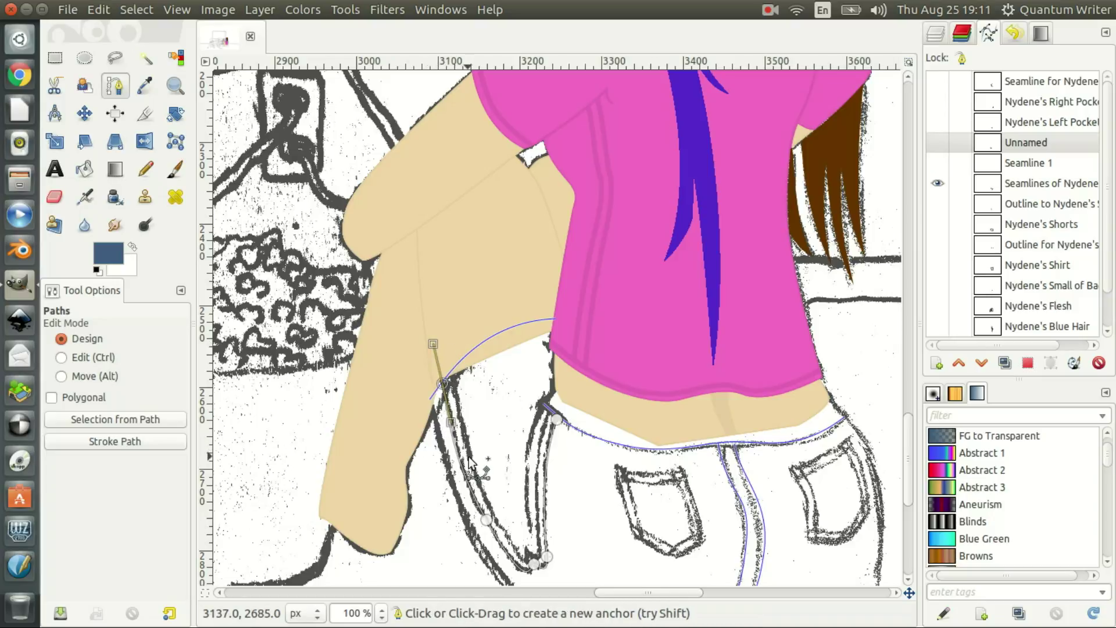
pyautogui.click(486, 519)
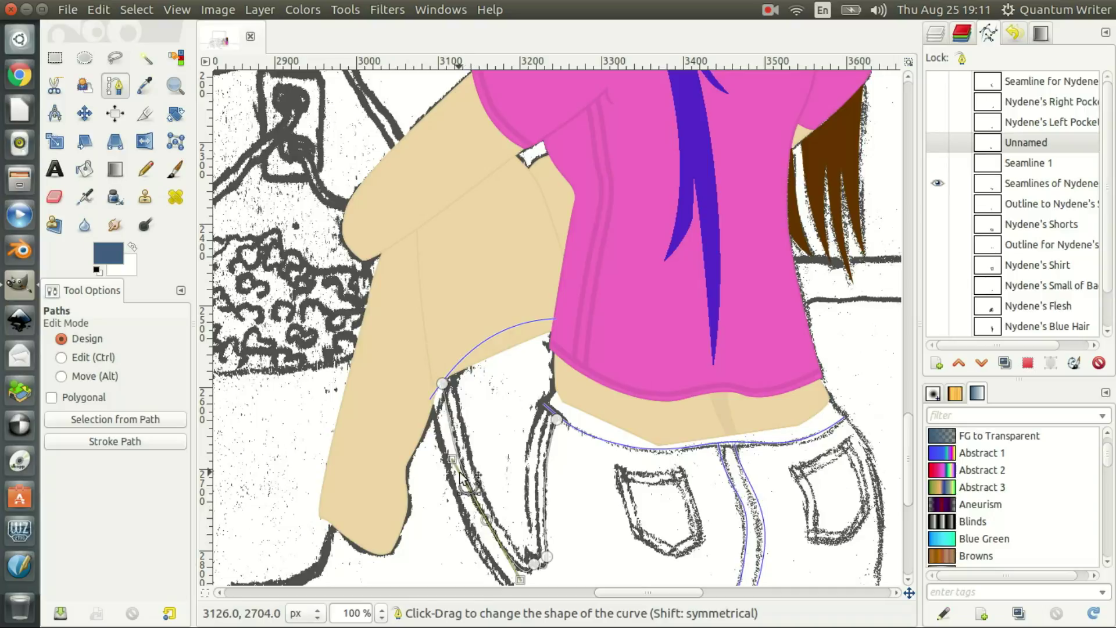
pyautogui.moveTo(453, 462); pyautogui.dragTo(462, 472)
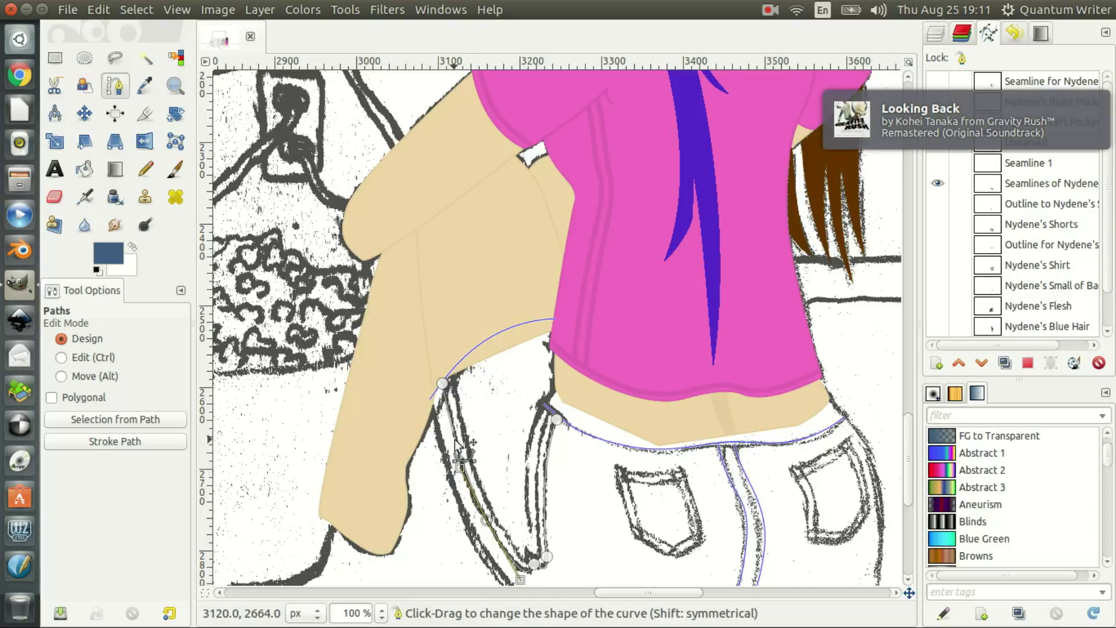
pyautogui.click(558, 419)
pyautogui.moveTo(558, 422); pyautogui.dragTo(556, 418)
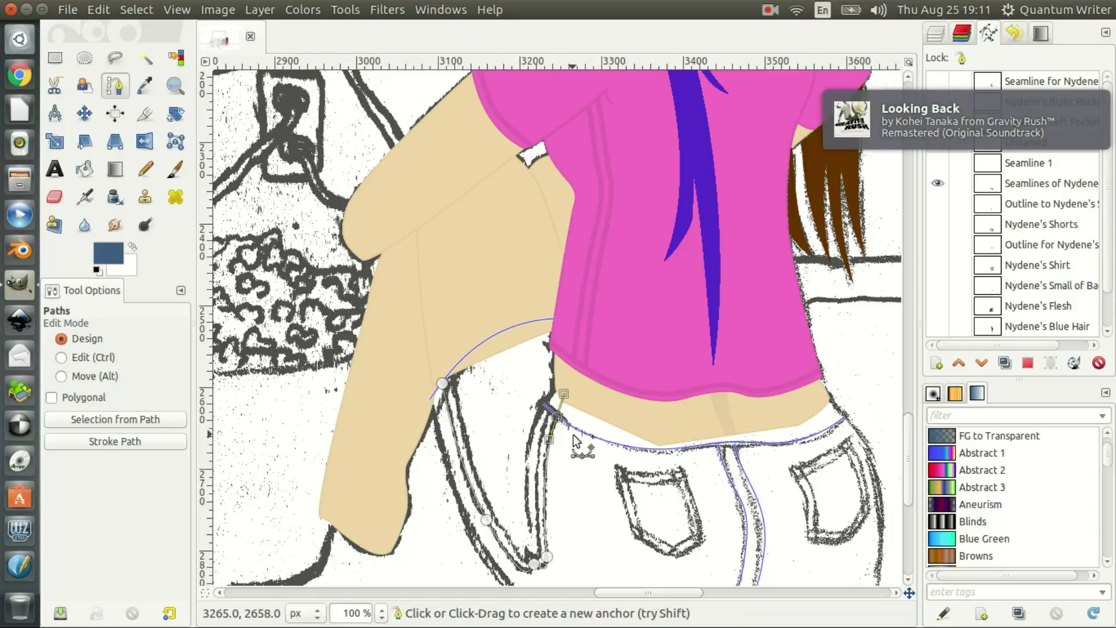
pyautogui.click(937, 363)
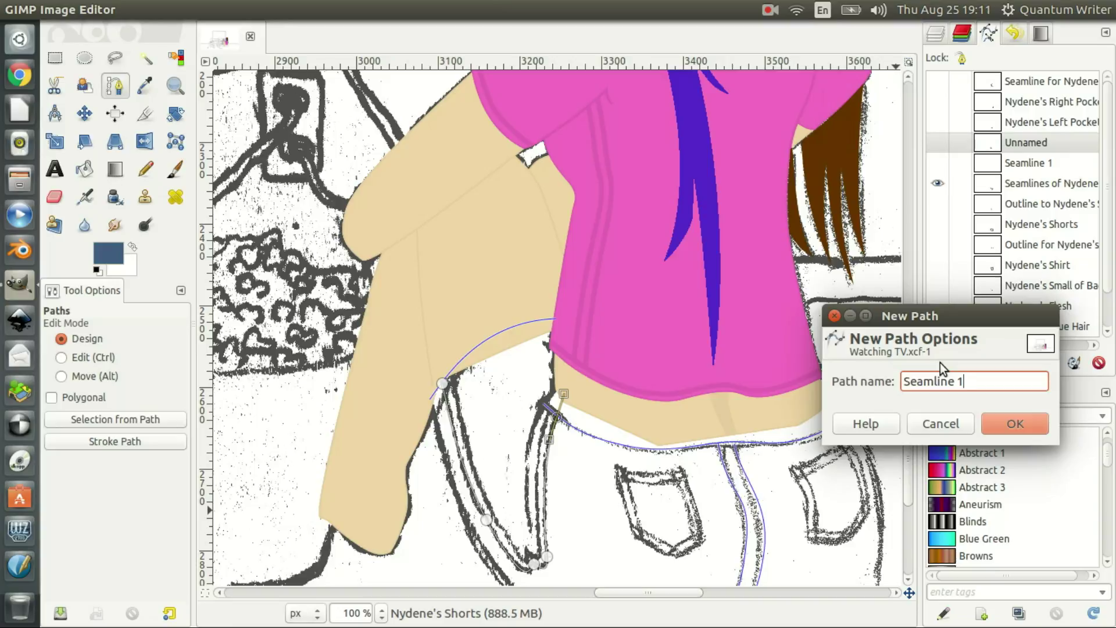
# Accept the name 'Seamline 2' and trace a curved segment down from the waistband along the left seam
pyautogui.press('Return')
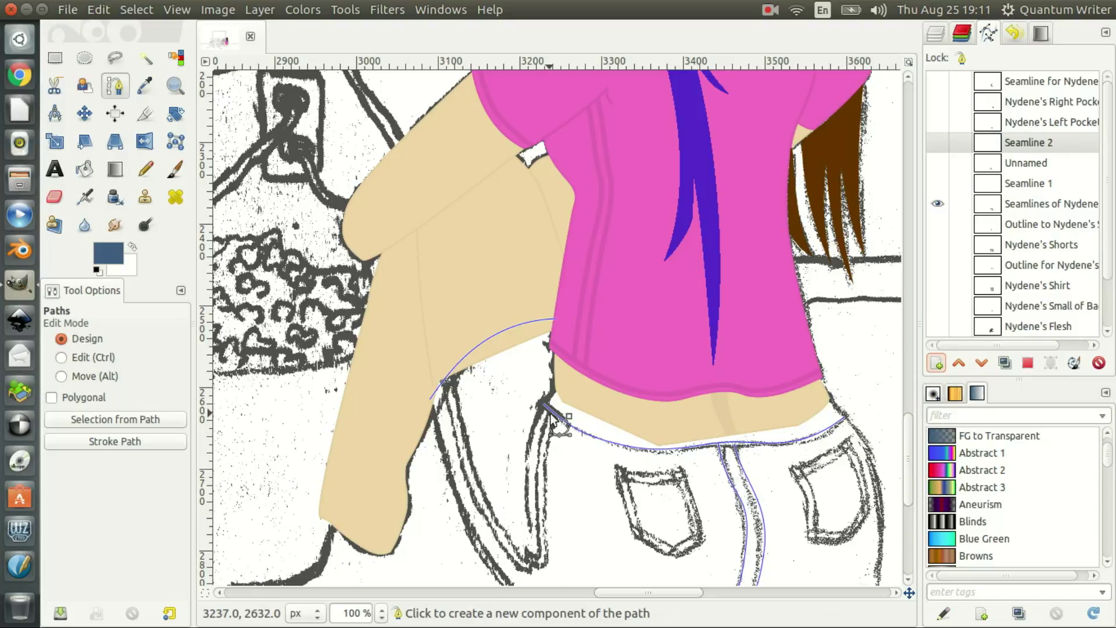
pyautogui.moveTo(550, 411); pyautogui.dragTo(539, 446)
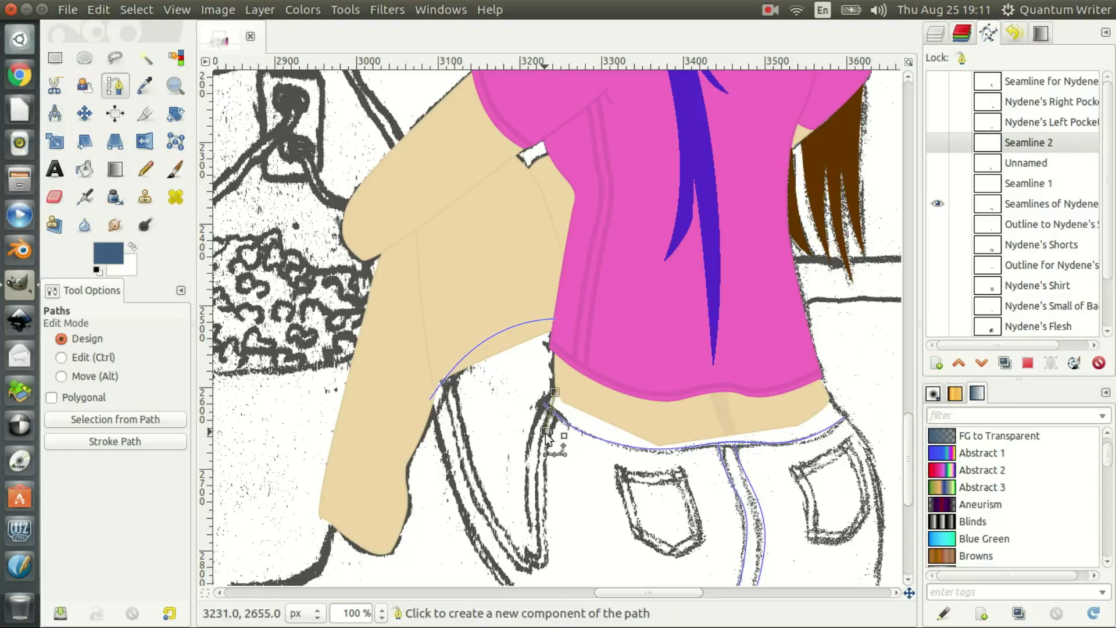
pyautogui.moveTo(539, 446); pyautogui.dragTo(536, 453)
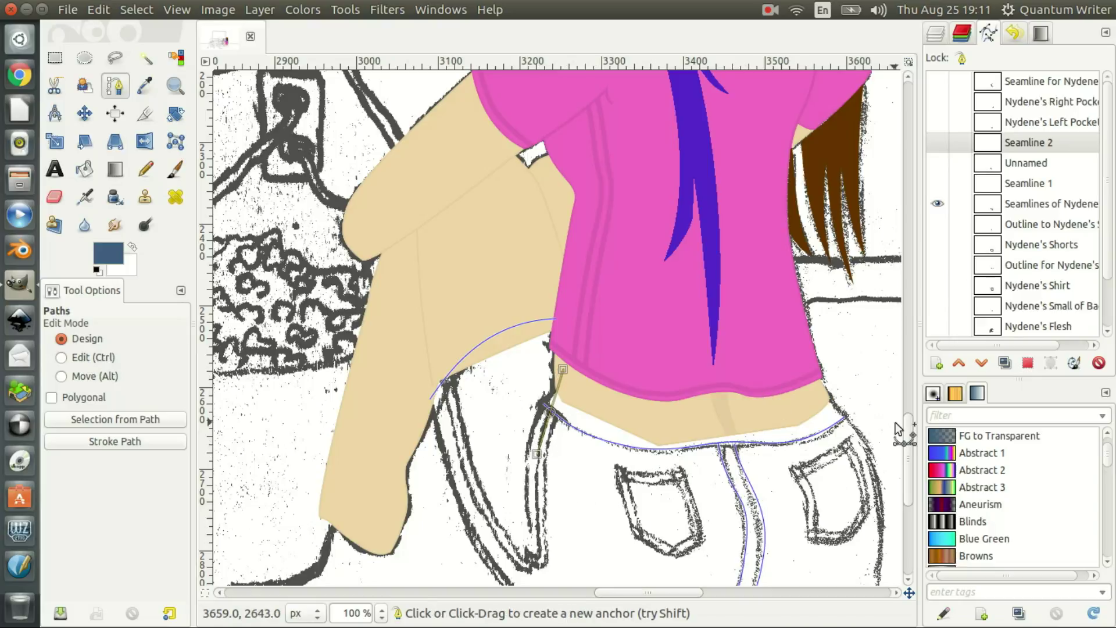
pyautogui.moveTo(910, 443); pyautogui.dragTo(910, 462)
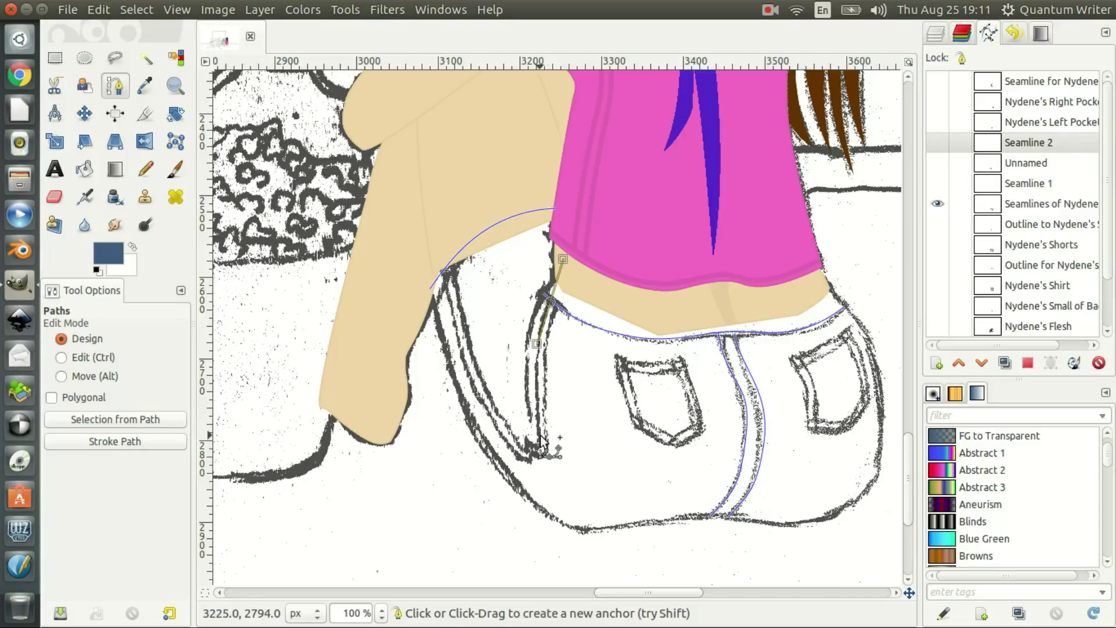
pyautogui.moveTo(540, 436); pyautogui.dragTo(547, 485)
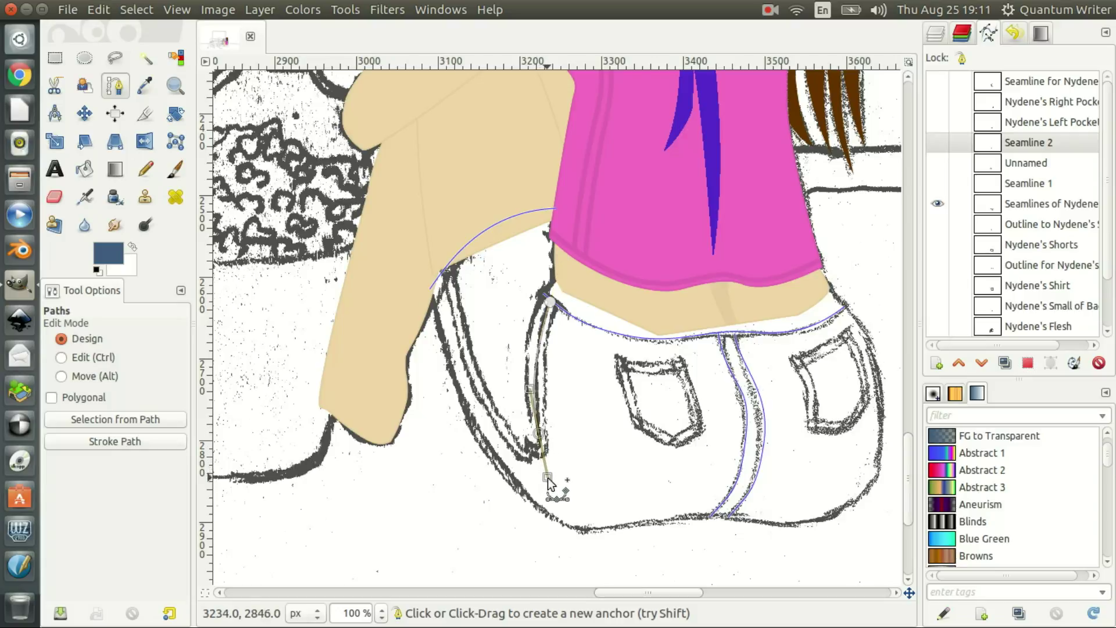
pyautogui.moveTo(547, 486); pyautogui.dragTo(541, 464)
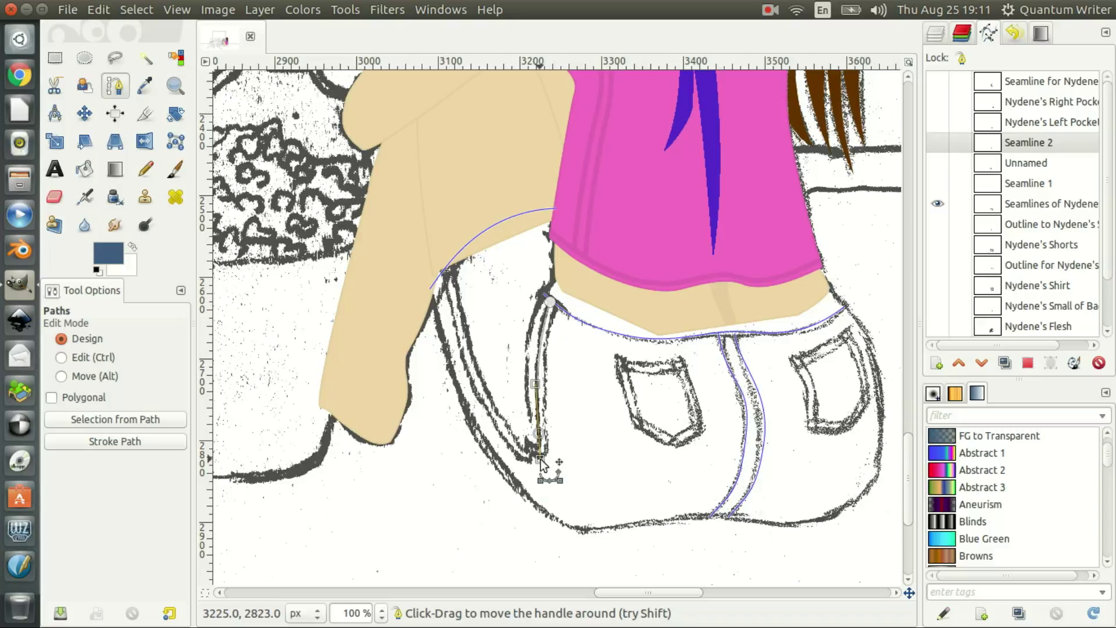
pyautogui.moveTo(541, 463); pyautogui.dragTo(517, 431)
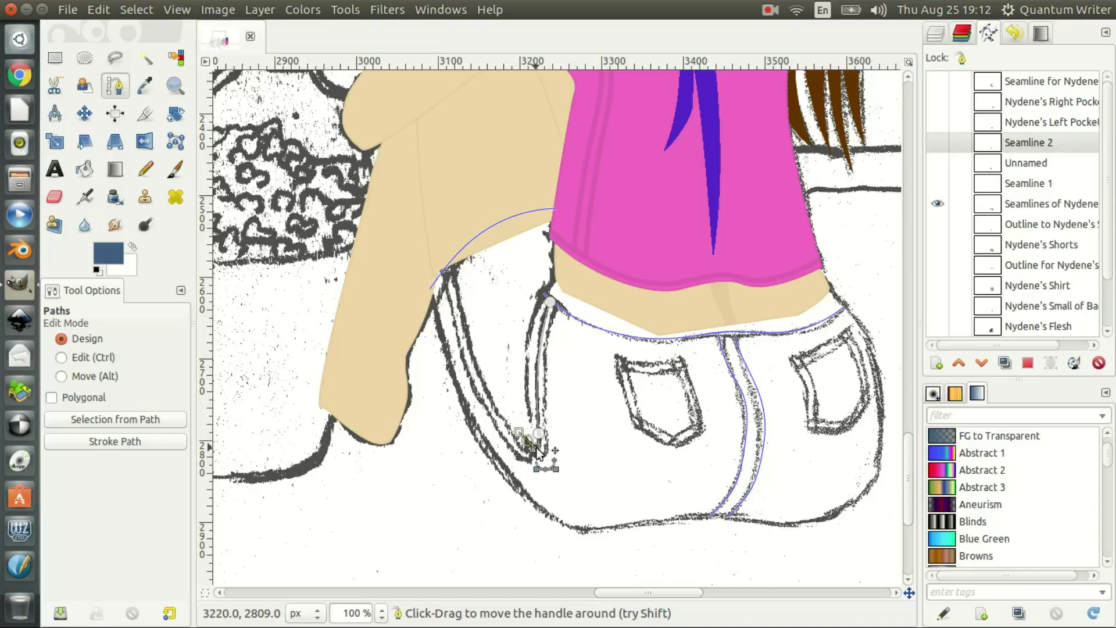
# Undo the stray handle and add curved anchors along the left seam up to the shirt hem
pyautogui.scroll(-3, 519, 433)
pyautogui.moveTo(519, 433); pyautogui.dragTo(520, 431)
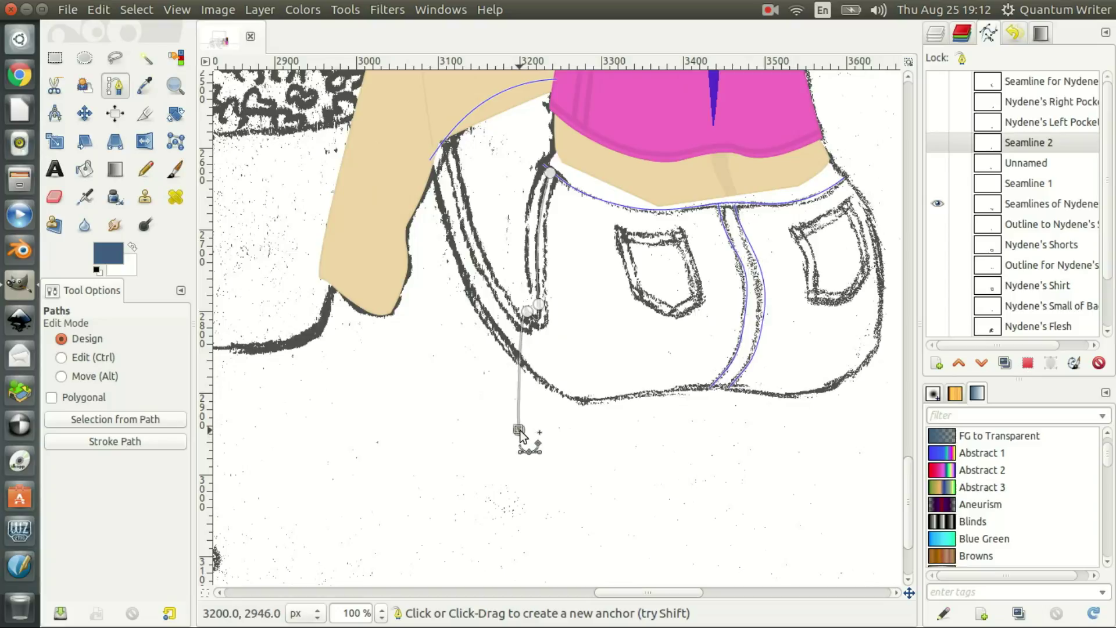
pyautogui.hotkey('ctrl', 'z')
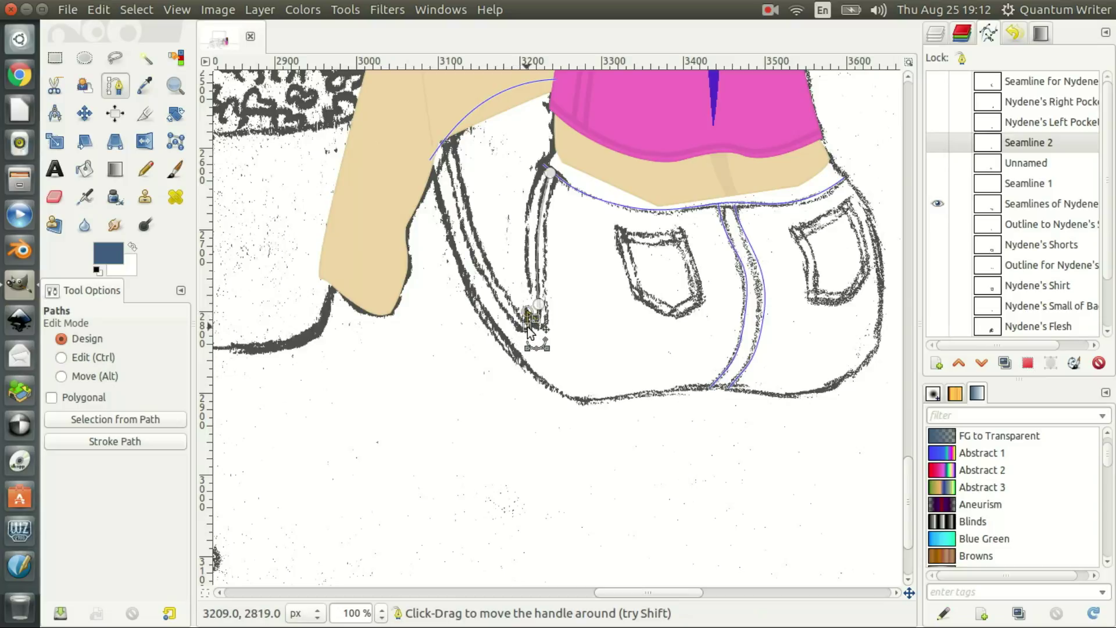
pyautogui.moveTo(495, 278); pyautogui.dragTo(465, 229)
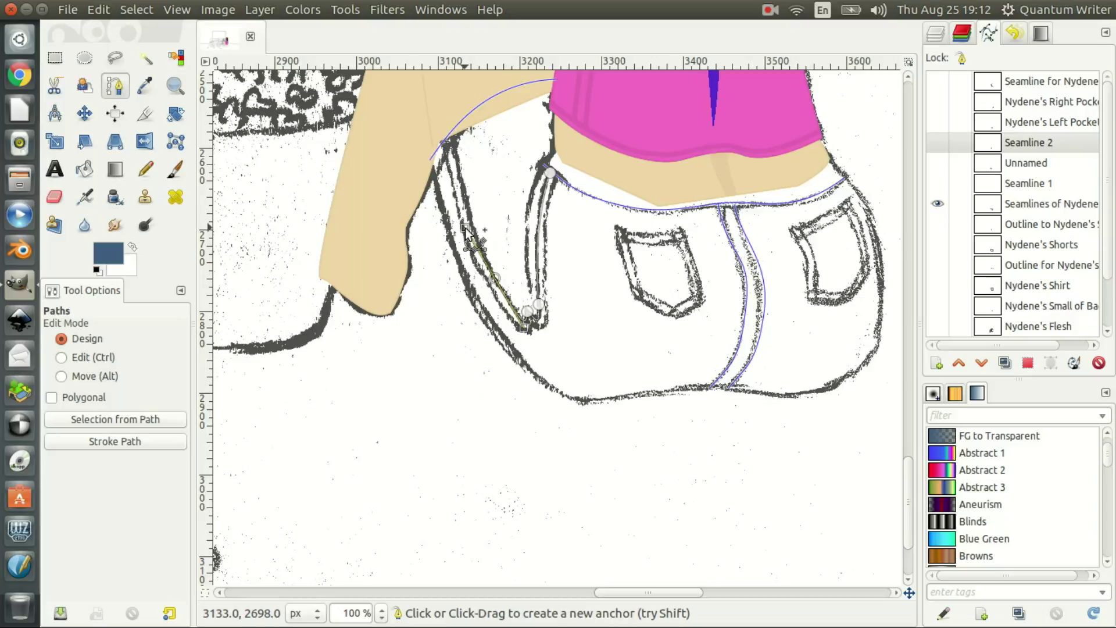
pyautogui.moveTo(465, 229); pyautogui.dragTo(476, 246)
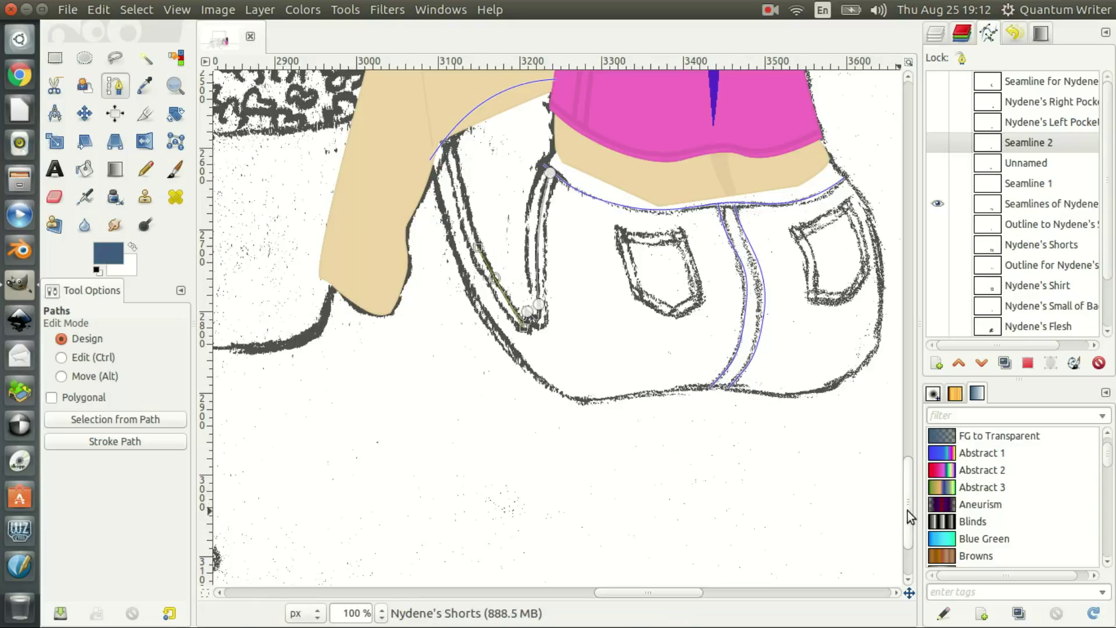
pyautogui.moveTo(908, 510); pyautogui.dragTo(904, 473)
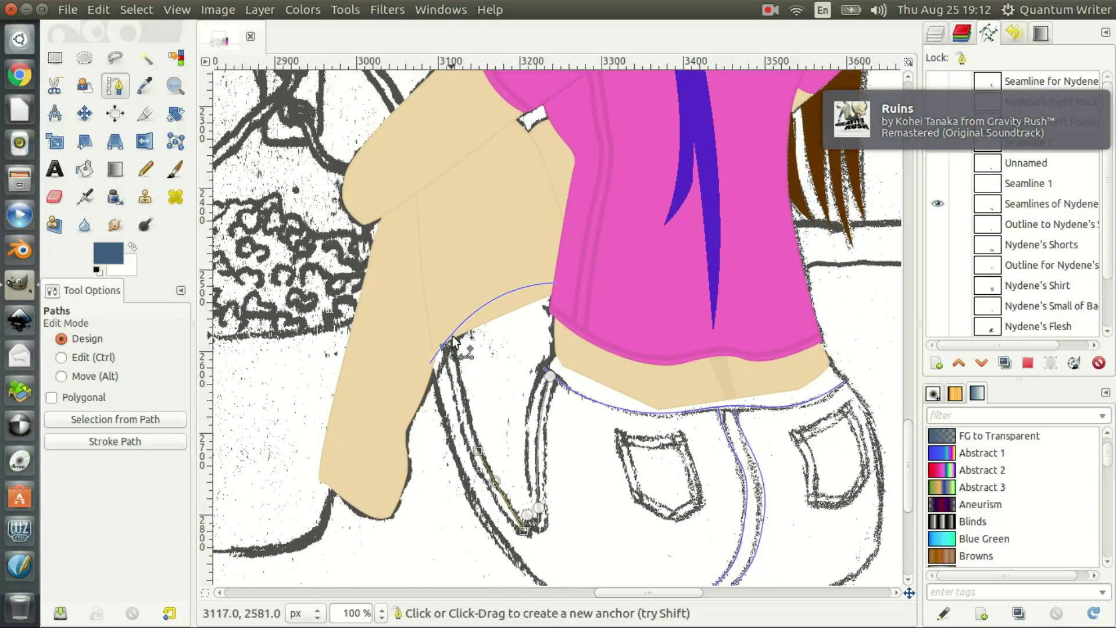
pyautogui.moveTo(451, 337); pyautogui.dragTo(443, 291)
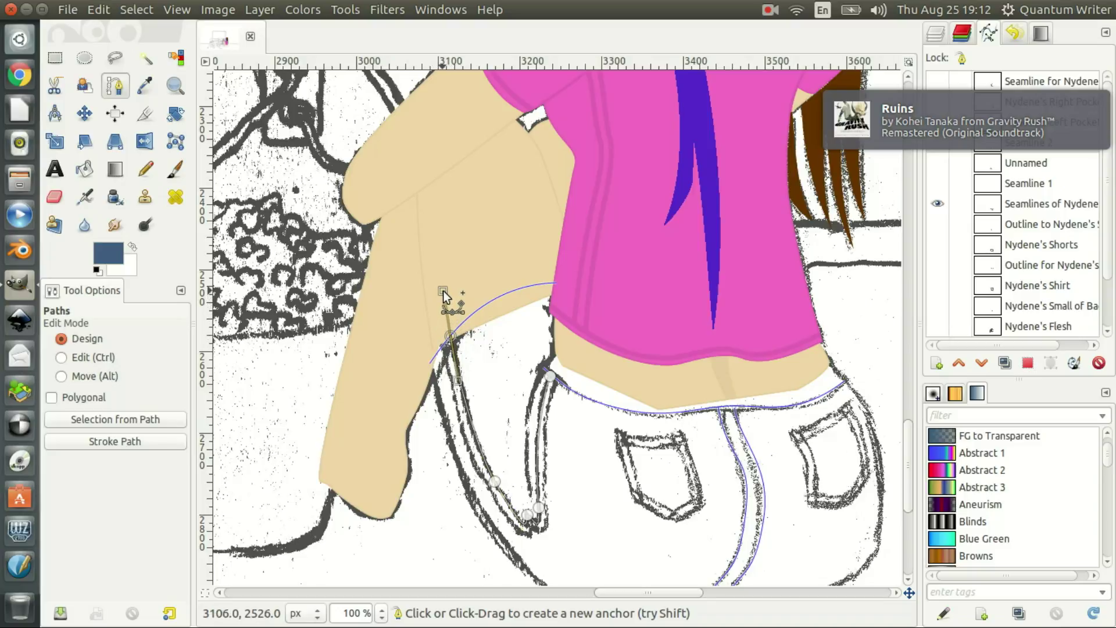
pyautogui.moveTo(443, 290); pyautogui.dragTo(440, 286)
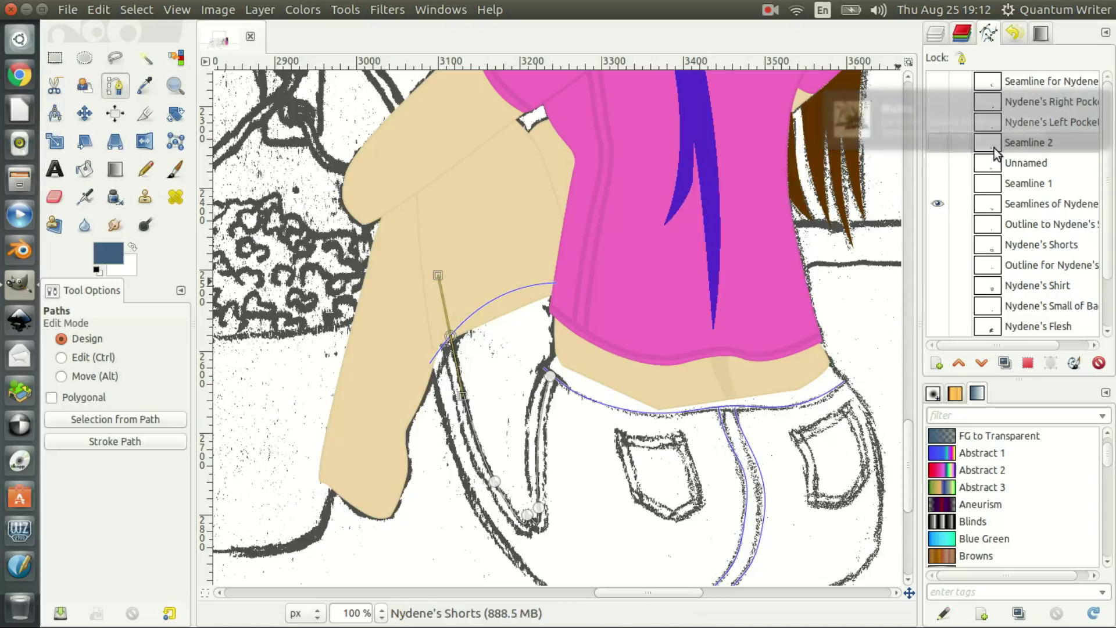
# Delete Seamline 1, show the Unnamed and Seamline 2 paths, and make Seamline 2 active
pyautogui.click(942, 187)
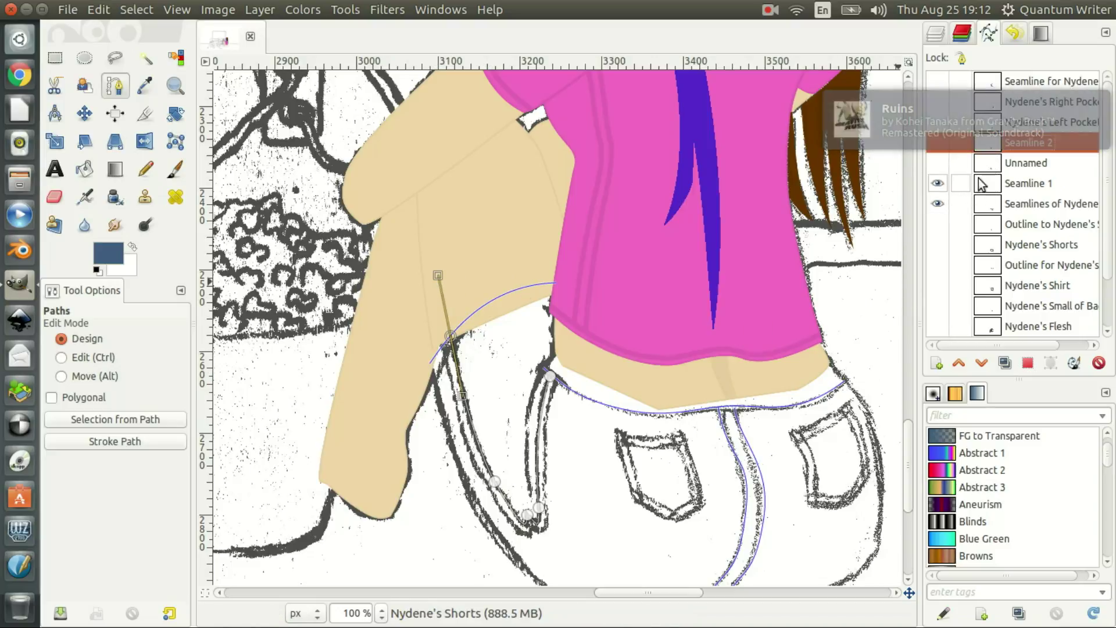
pyautogui.click(1028, 189)
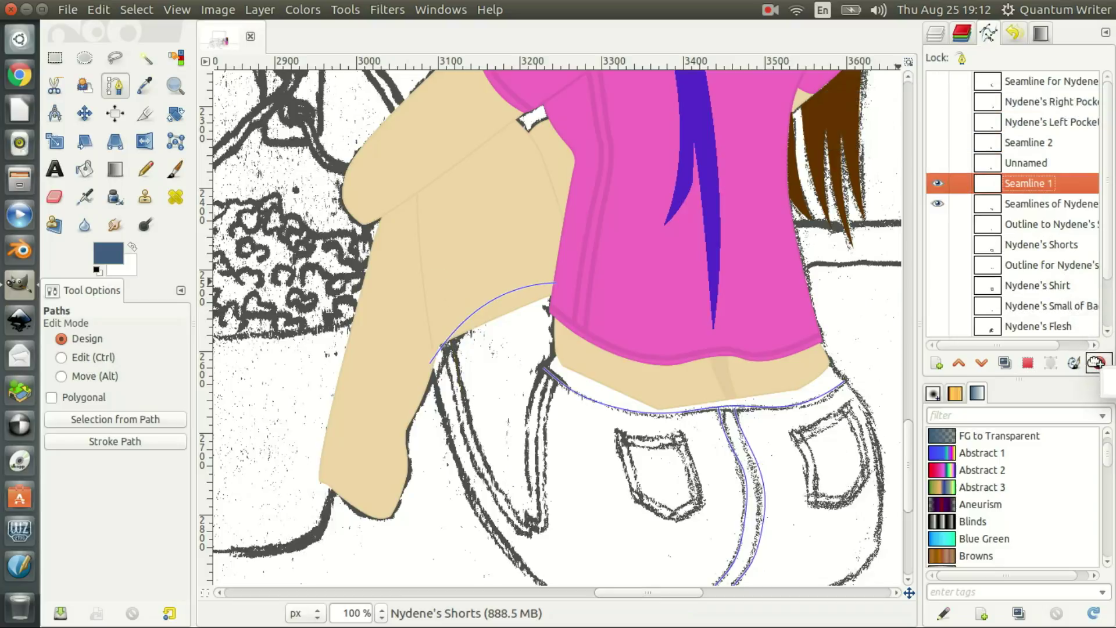
pyautogui.click(1098, 363)
pyautogui.click(1017, 163)
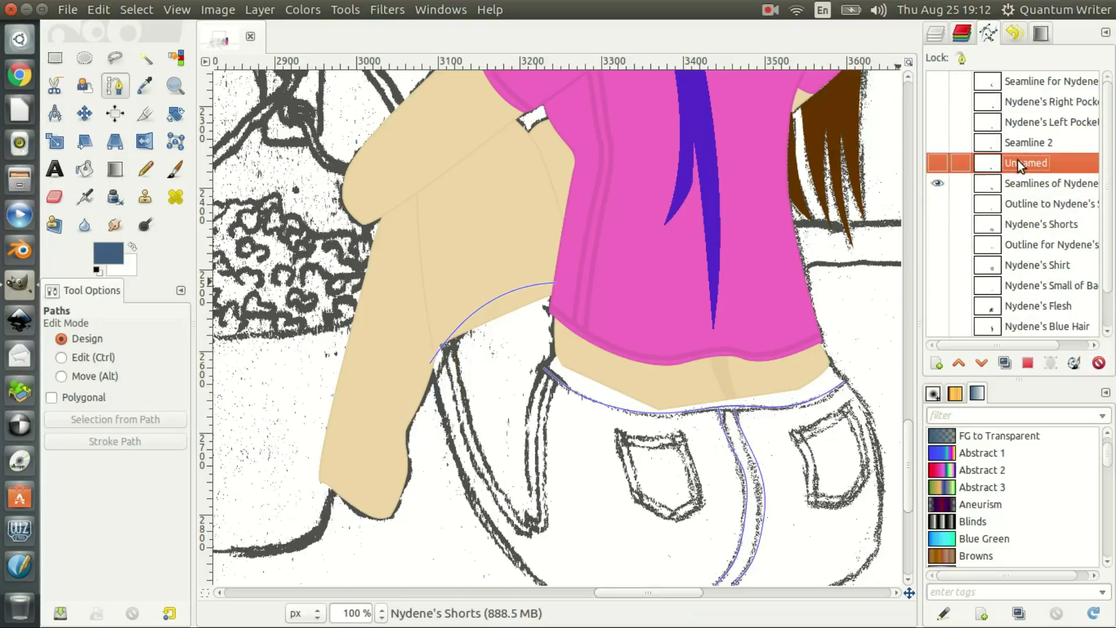
pyautogui.click(938, 163)
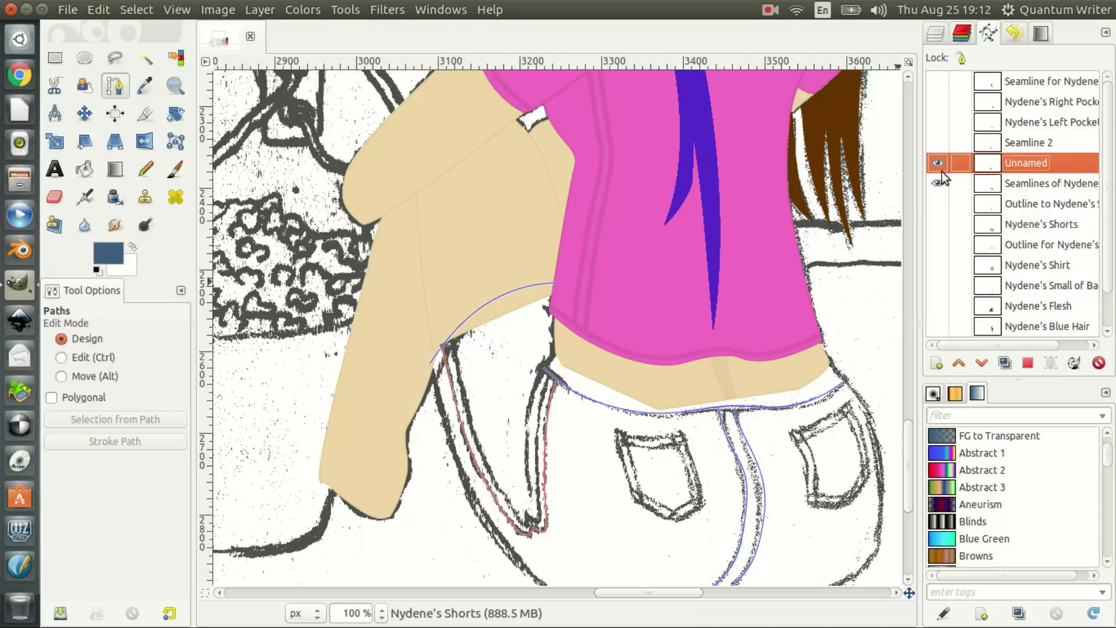
pyautogui.click(937, 143)
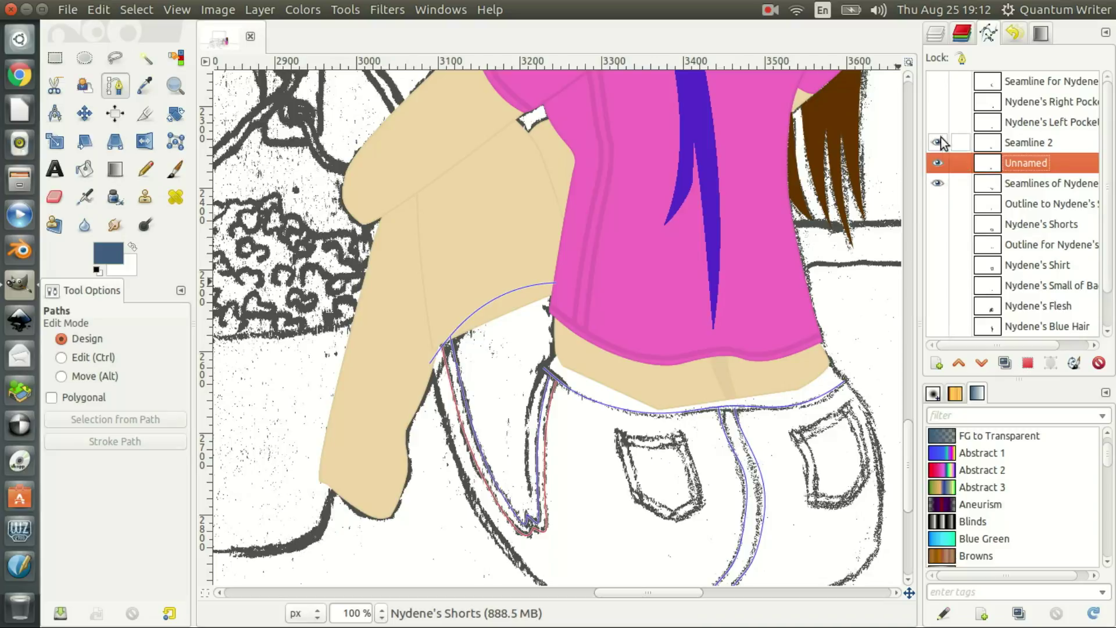
pyautogui.click(1017, 144)
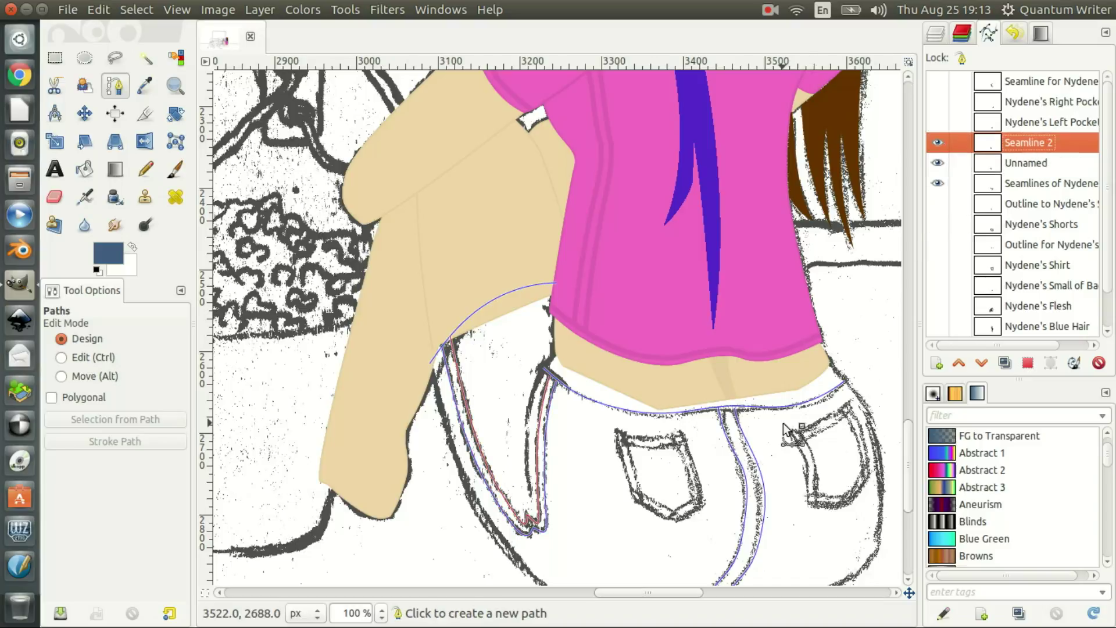
# Reshape Seamline 2's bottom curve and upper anchor, then merge all visible paths into one
pyautogui.click(527, 515)
pyautogui.moveTo(527, 514); pyautogui.dragTo(536, 520)
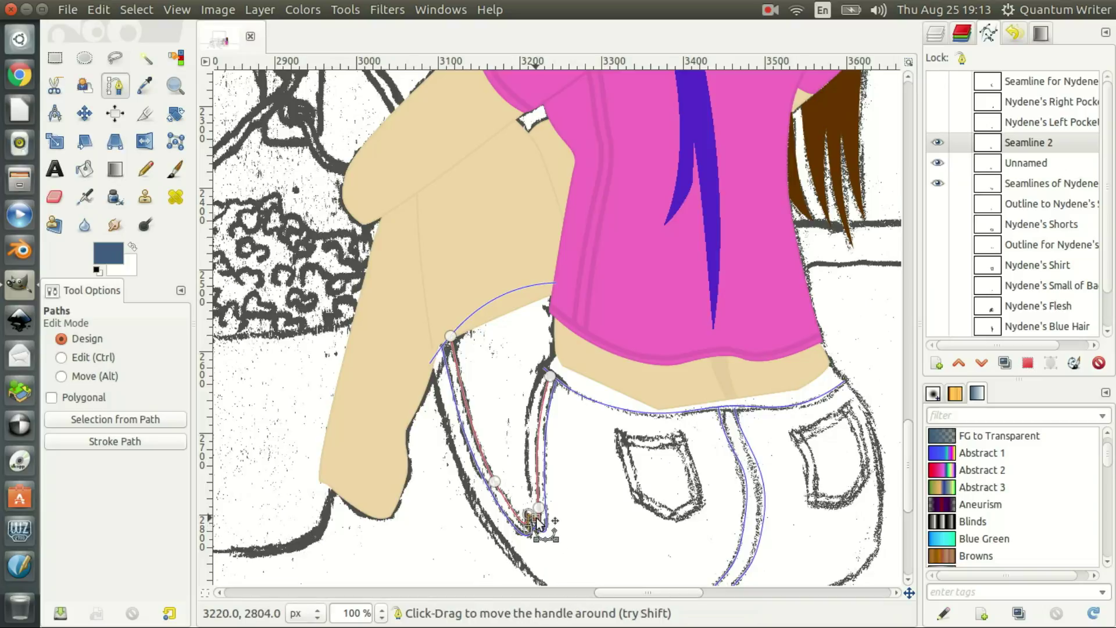
pyautogui.moveTo(535, 519); pyautogui.dragTo(536, 512)
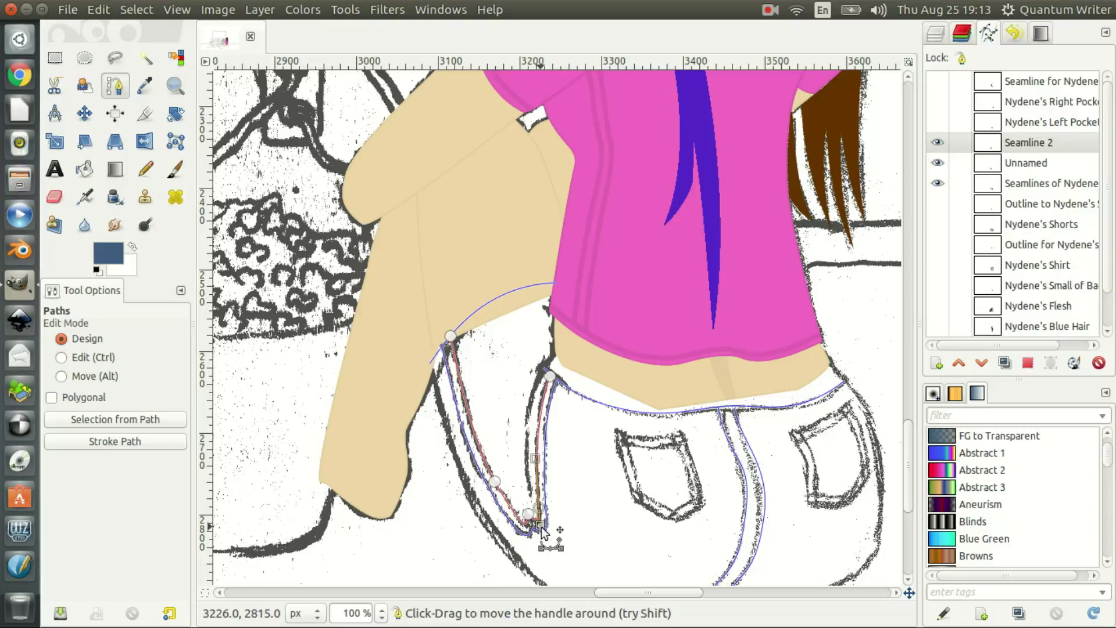
pyautogui.click(554, 378)
pyautogui.moveTo(552, 377); pyautogui.dragTo(552, 377)
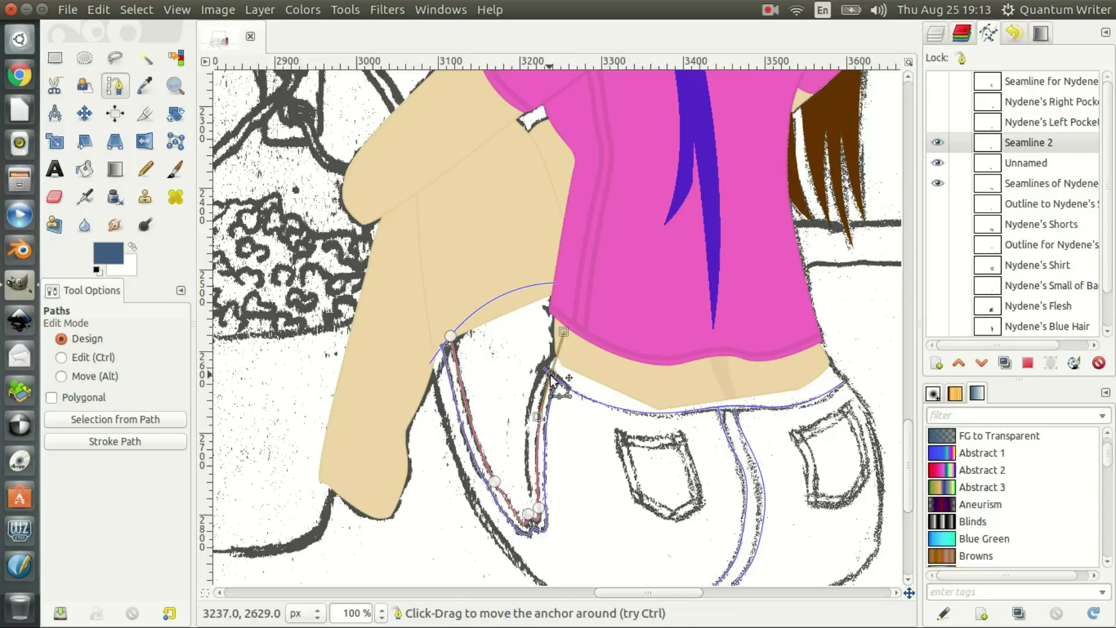
pyautogui.moveTo(551, 377); pyautogui.dragTo(552, 378)
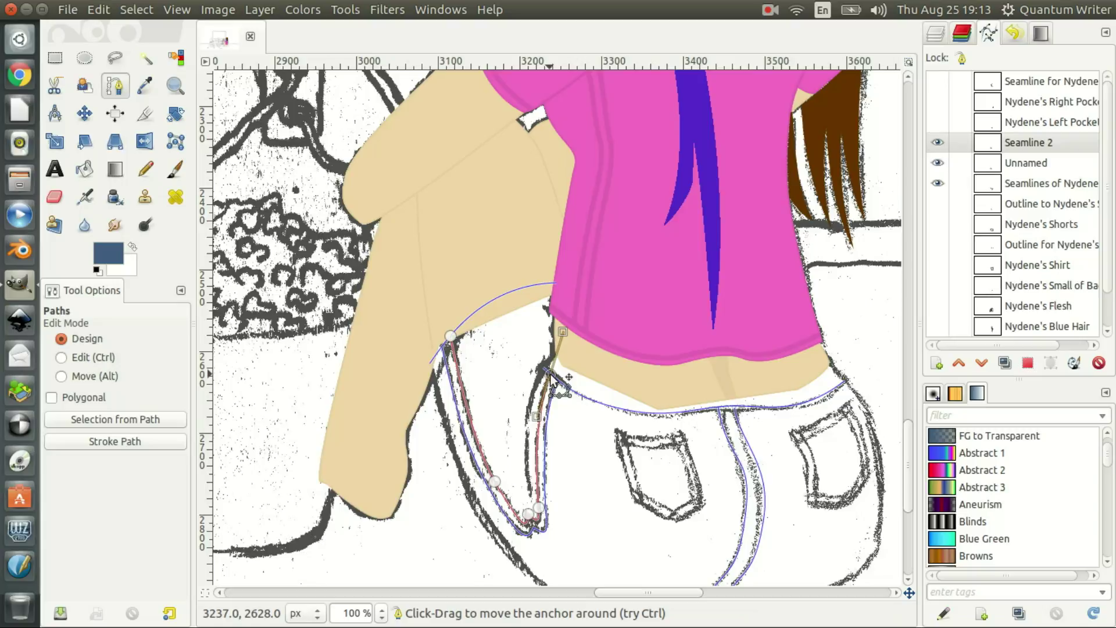
pyautogui.moveTo(552, 377); pyautogui.dragTo(551, 378)
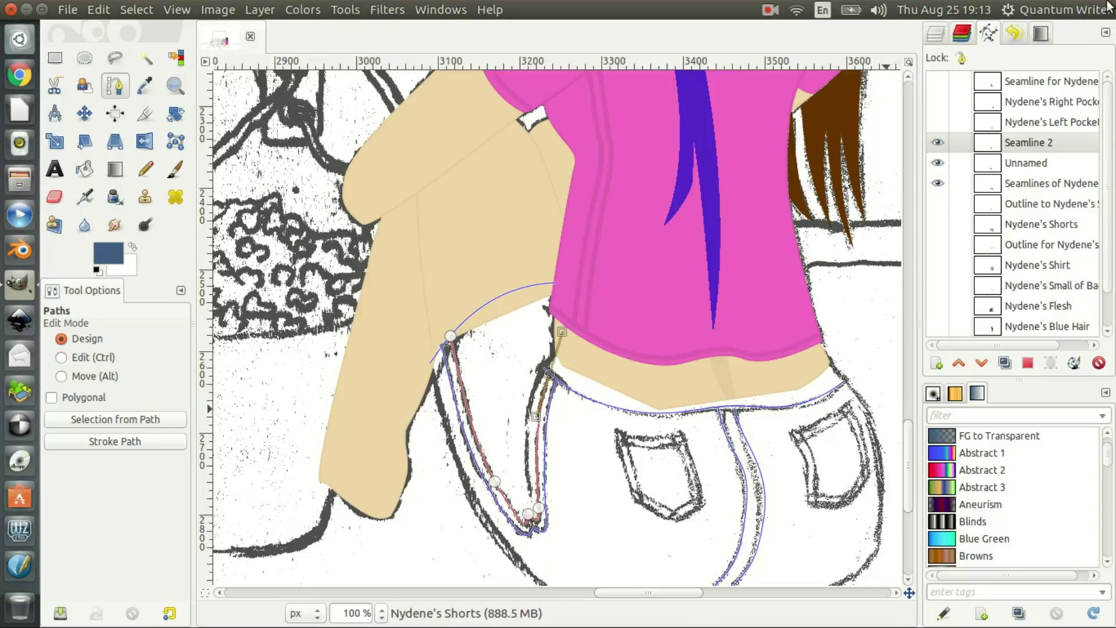
pyautogui.click(1106, 34)
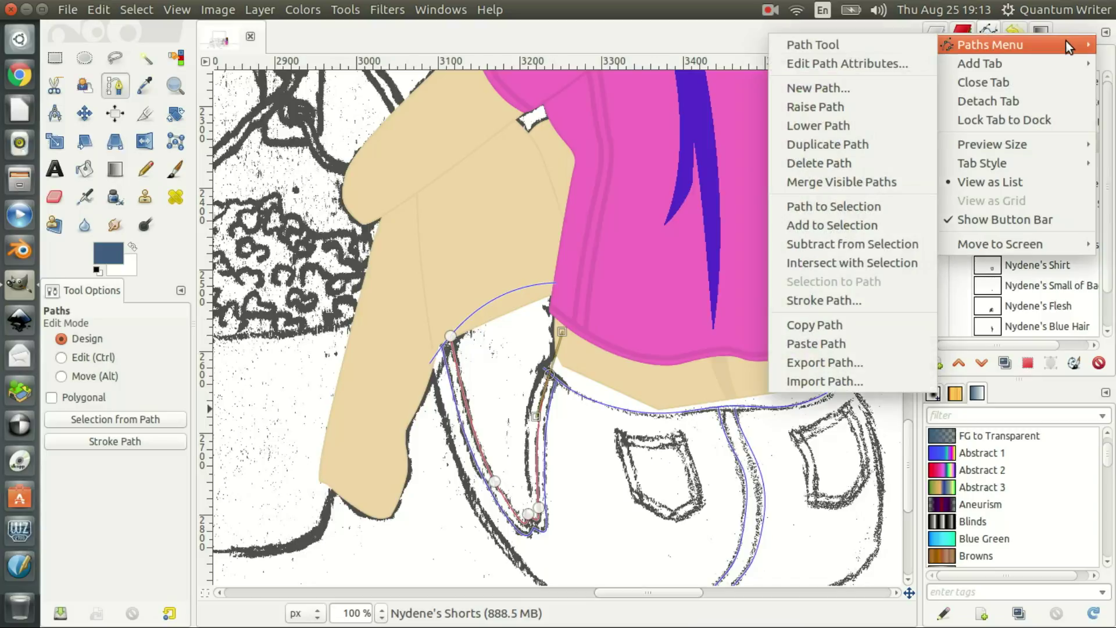
pyautogui.click(846, 182)
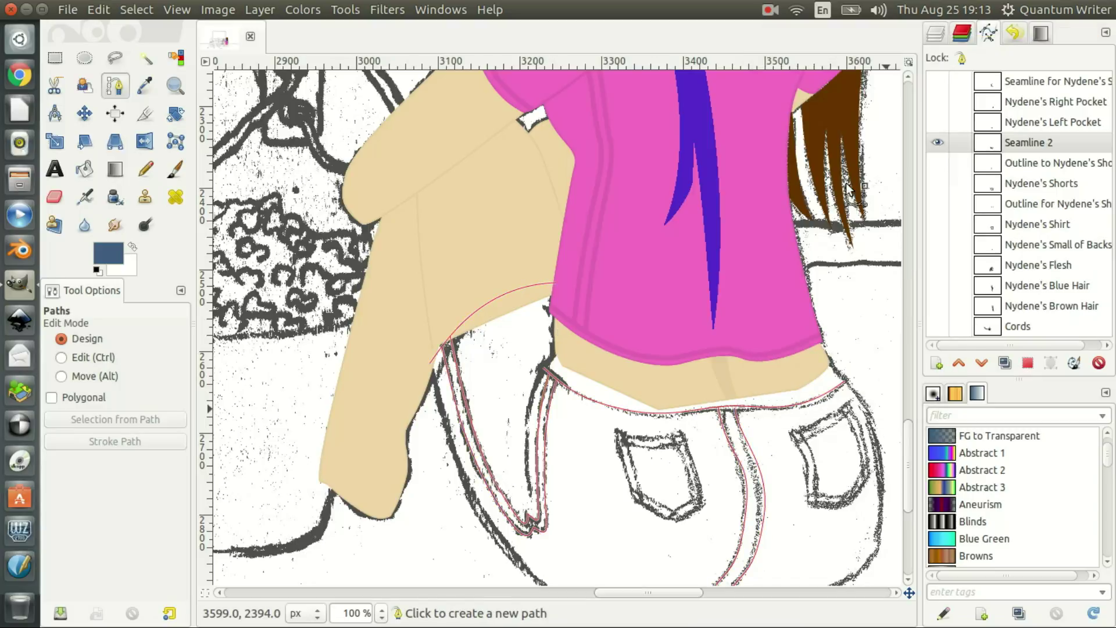
# Rename the merged seam path to 'Seamlines to Nydene's Shorts'
pyautogui.doubleClick(1030, 141)
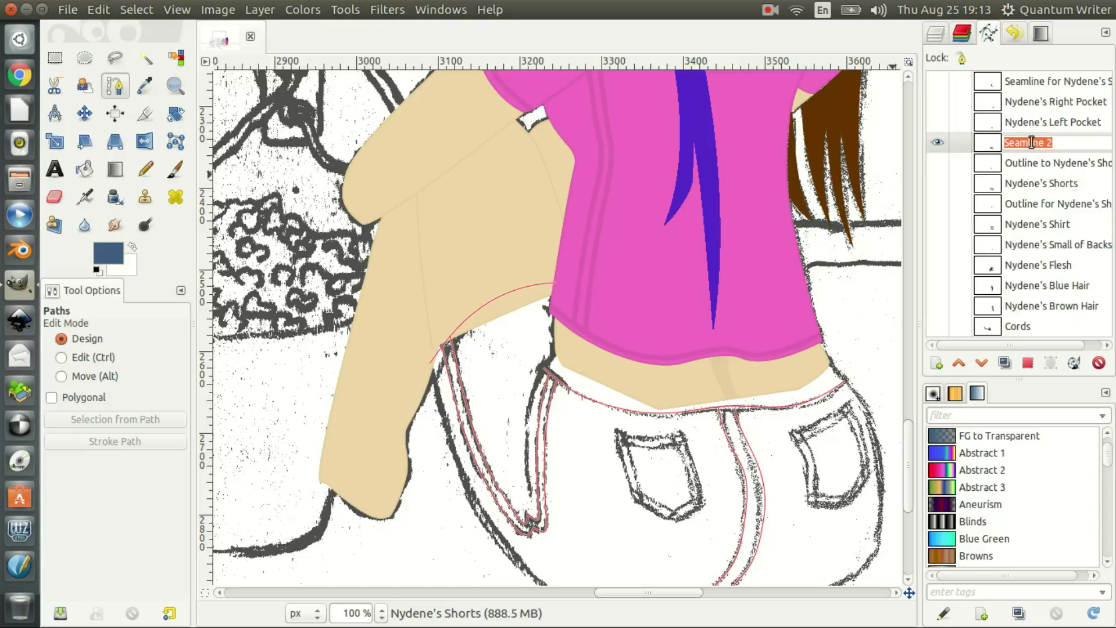
pyautogui.write("Seamlines to Nydene's Sh")
pyautogui.press('Return')
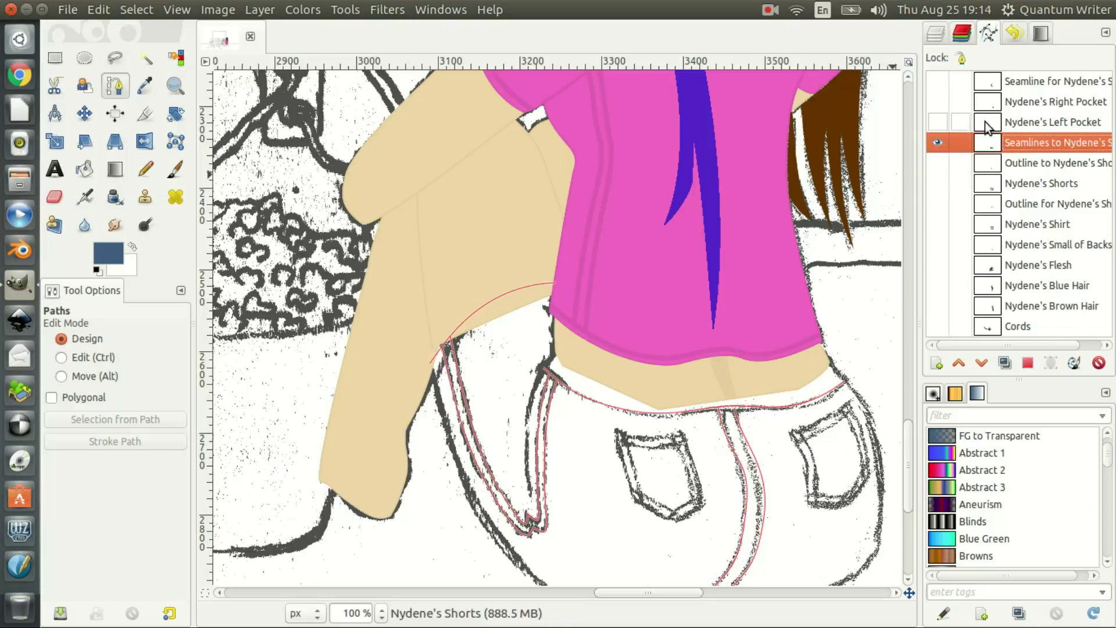
# Hide the seam path and show both the left and right pocket paths
pyautogui.click(937, 122)
pyautogui.click(937, 101)
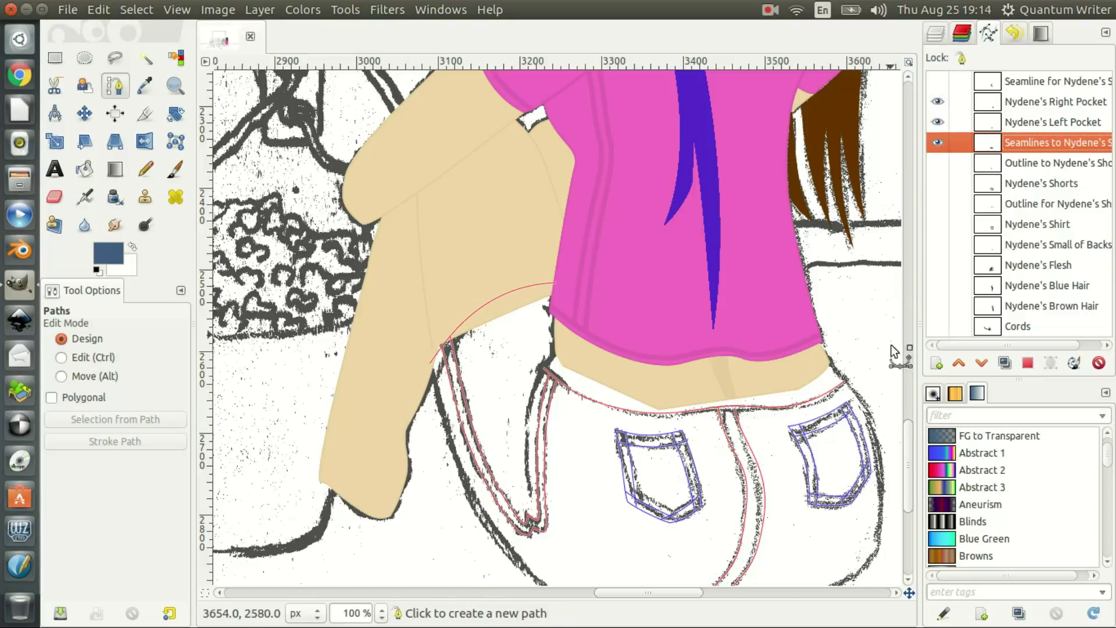
pyautogui.moveTo(908, 472)
pyautogui.mouseDown()
pyautogui.moveTo(908, 460)
pyautogui.moveTo(906, 494)
pyautogui.mouseUp()
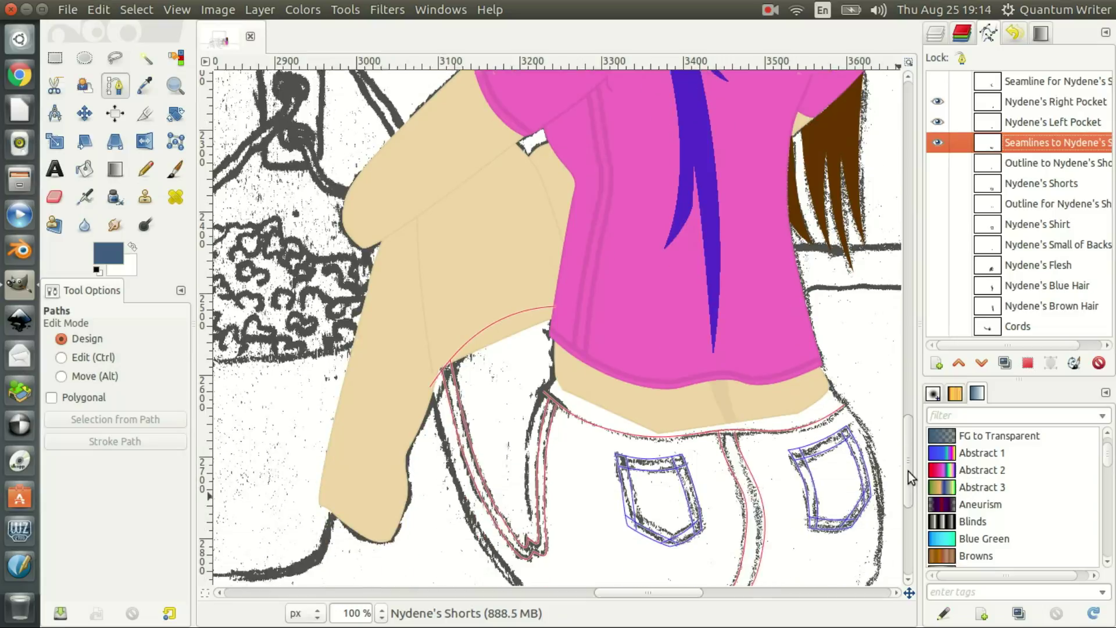
pyautogui.moveTo(905, 494); pyautogui.dragTo(904, 479)
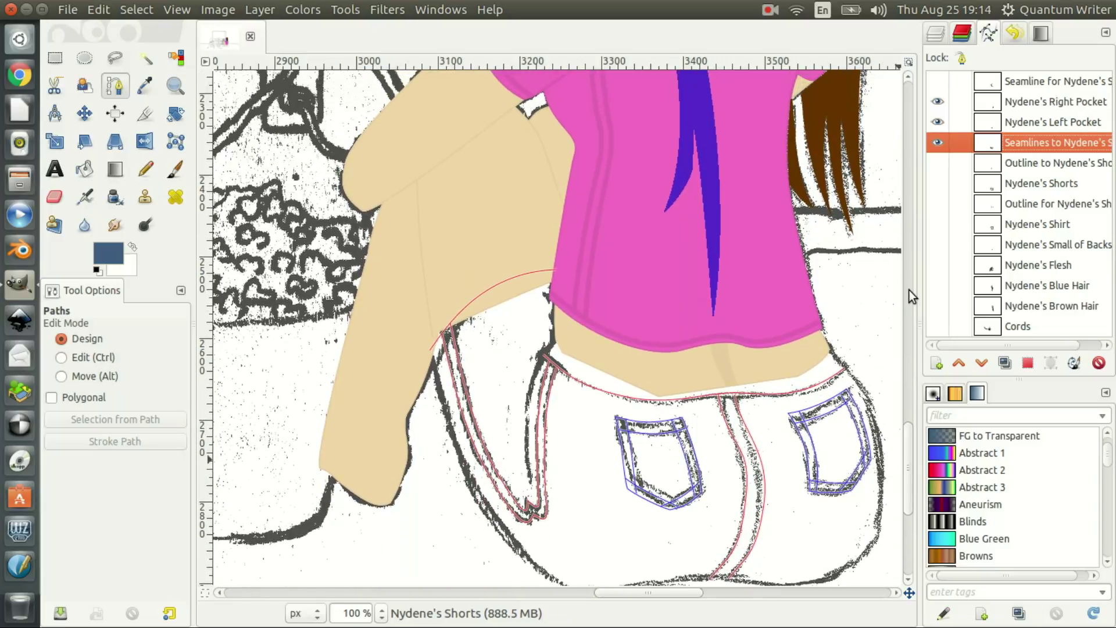
pyautogui.click(937, 101)
pyautogui.click(937, 121)
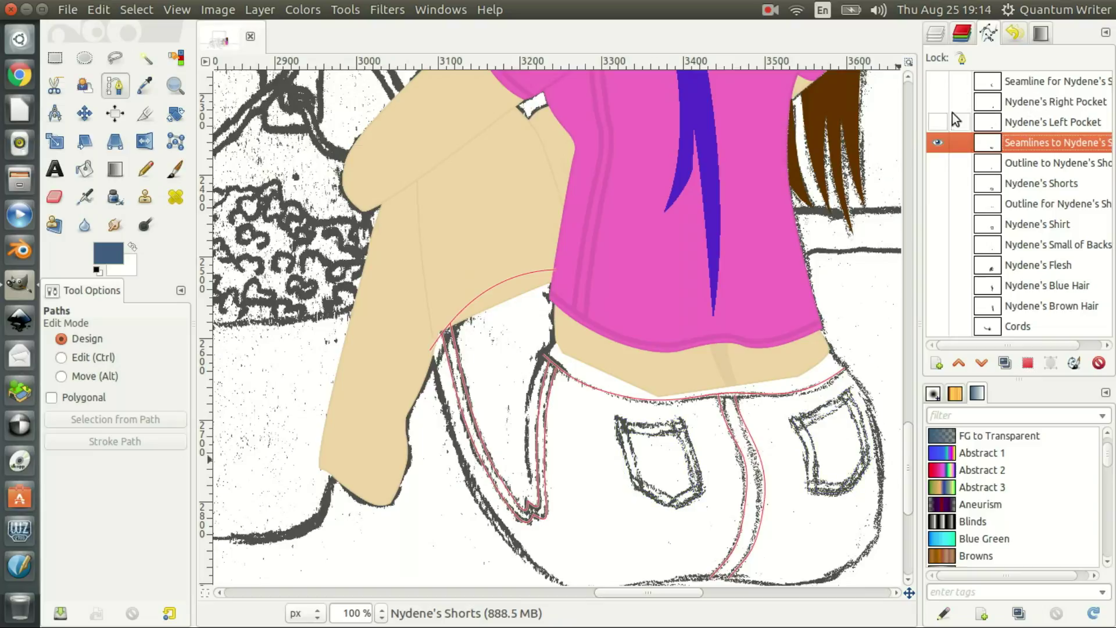
pyautogui.click(939, 144)
pyautogui.click(938, 122)
pyautogui.click(937, 101)
pyautogui.click(1105, 32)
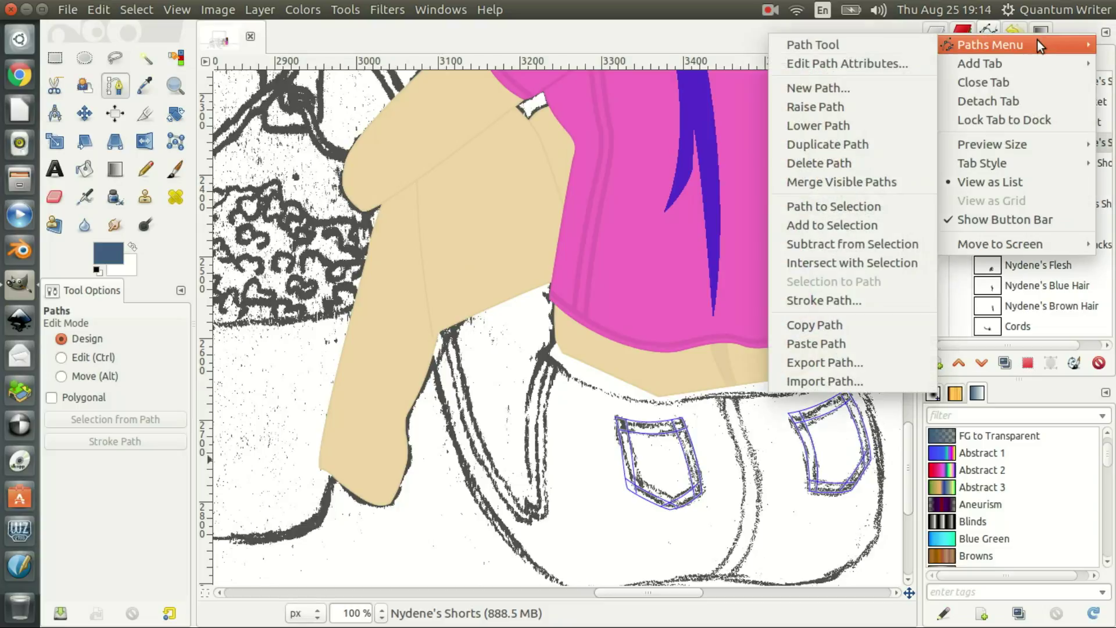
# Merge the two pocket paths into one named 'Nydene's Pockets' and hide it
pyautogui.click(889, 182)
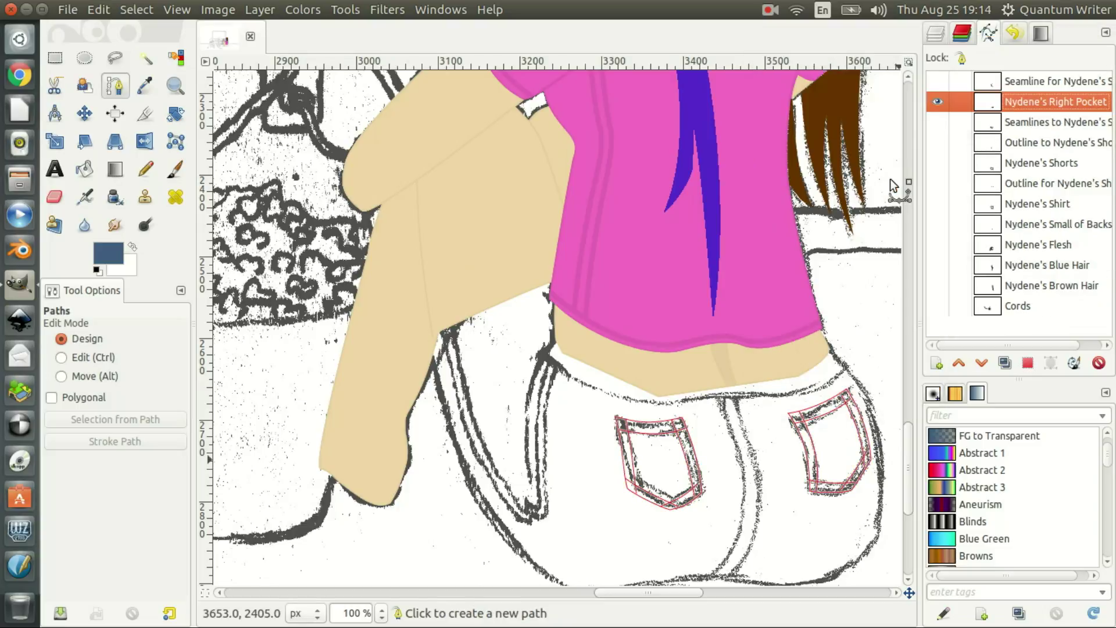
pyautogui.doubleClick(1049, 101)
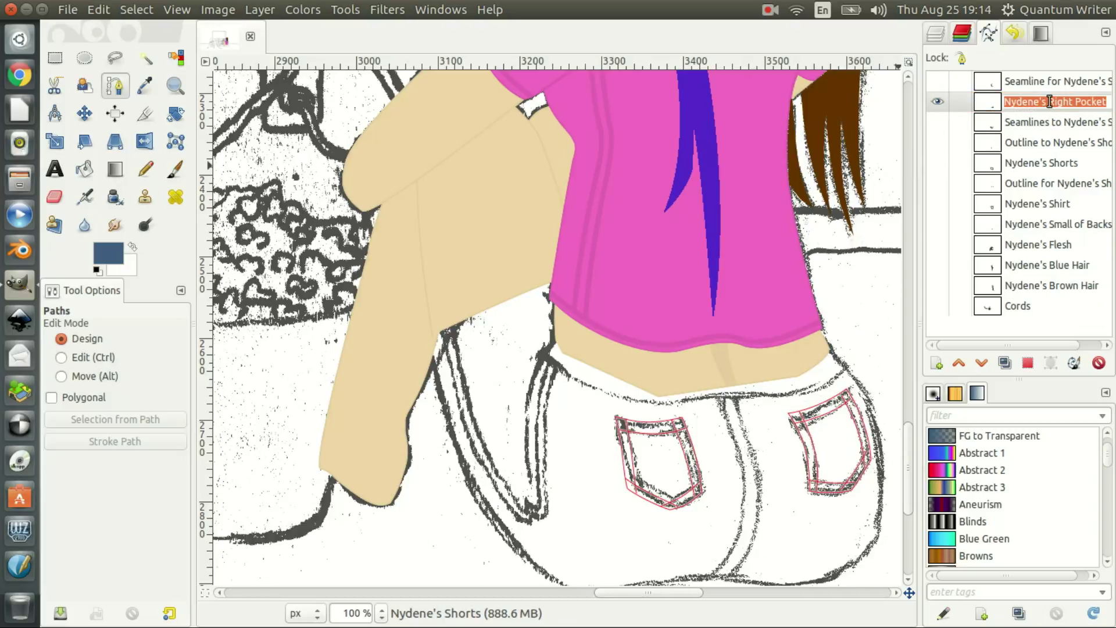
pyautogui.write("Nydene's Pockets")
pyautogui.press('Return')
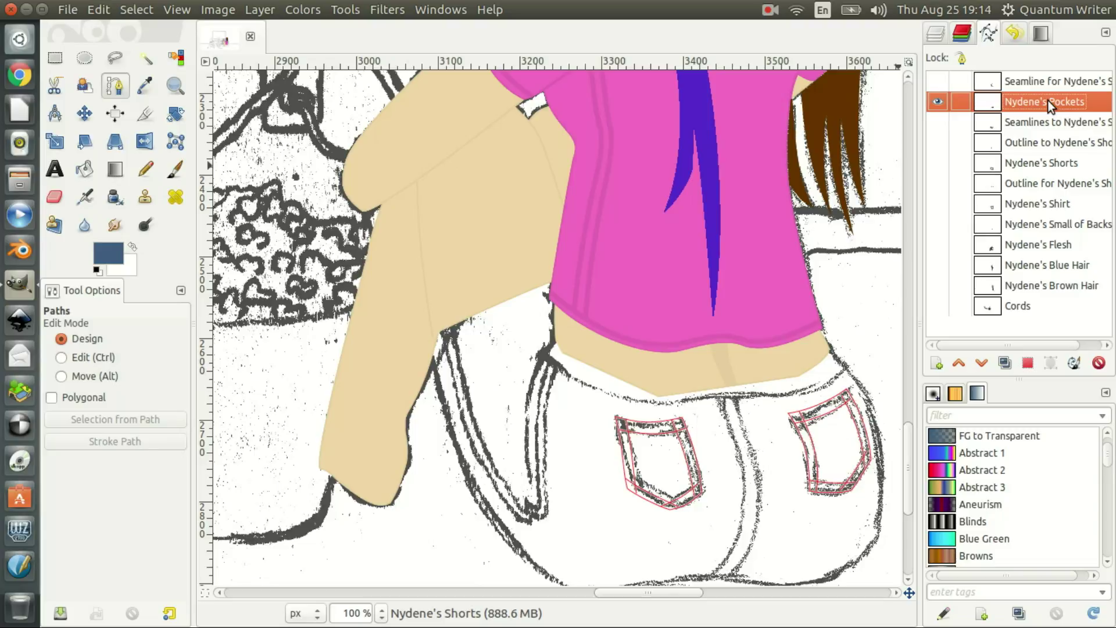
pyautogui.click(937, 104)
pyautogui.click(934, 34)
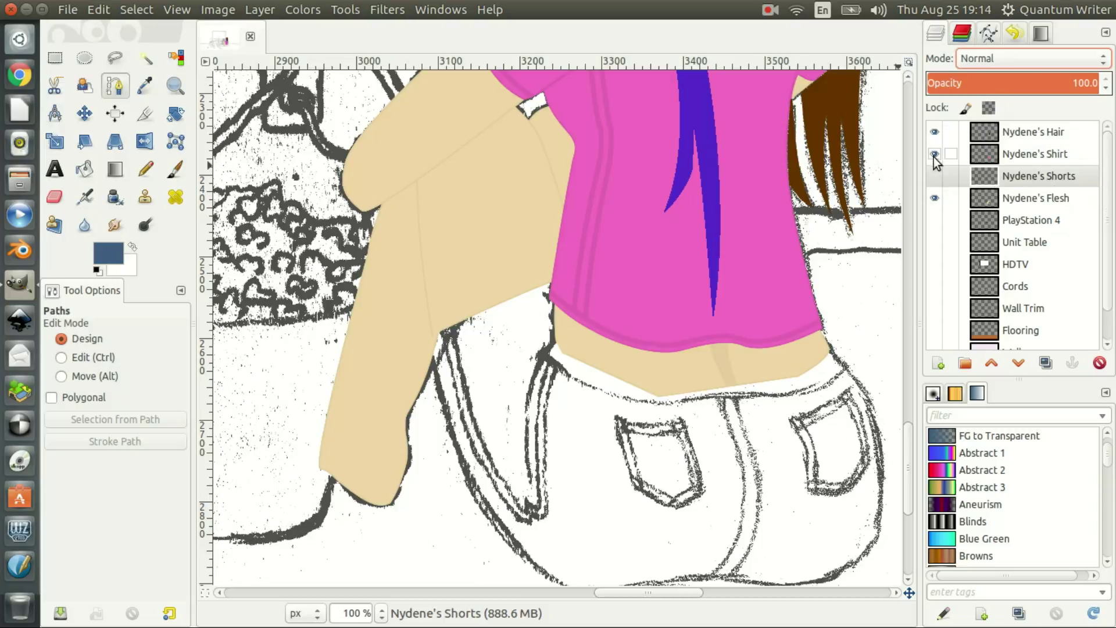
# Show the shorts layer and stroke the Nydene's Pockets path with a 4 px line
pyautogui.click(934, 175)
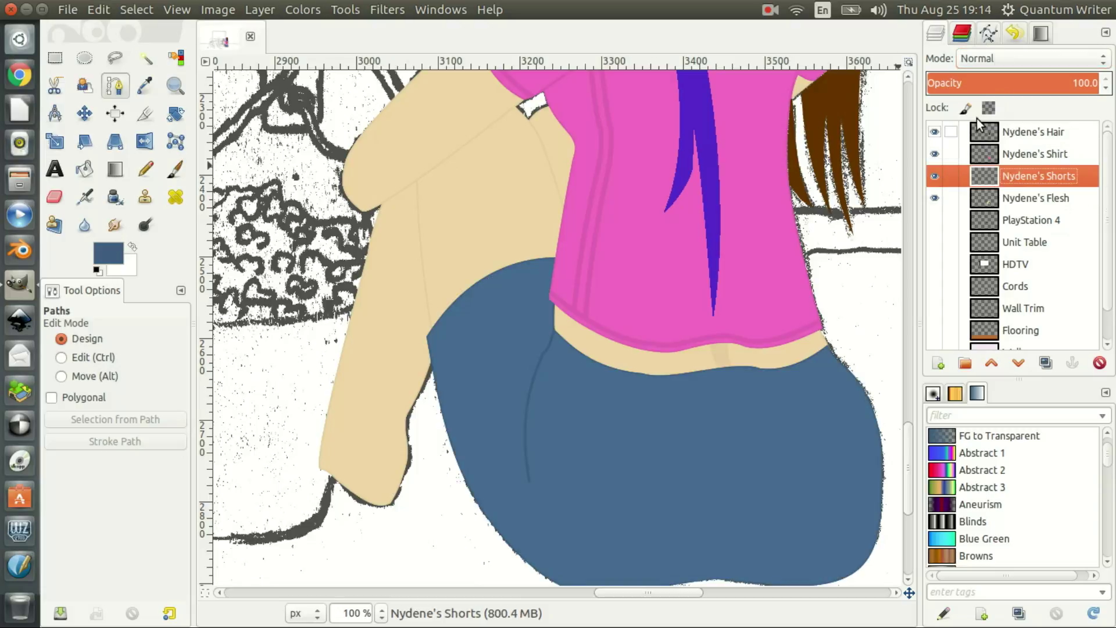
pyautogui.click(992, 36)
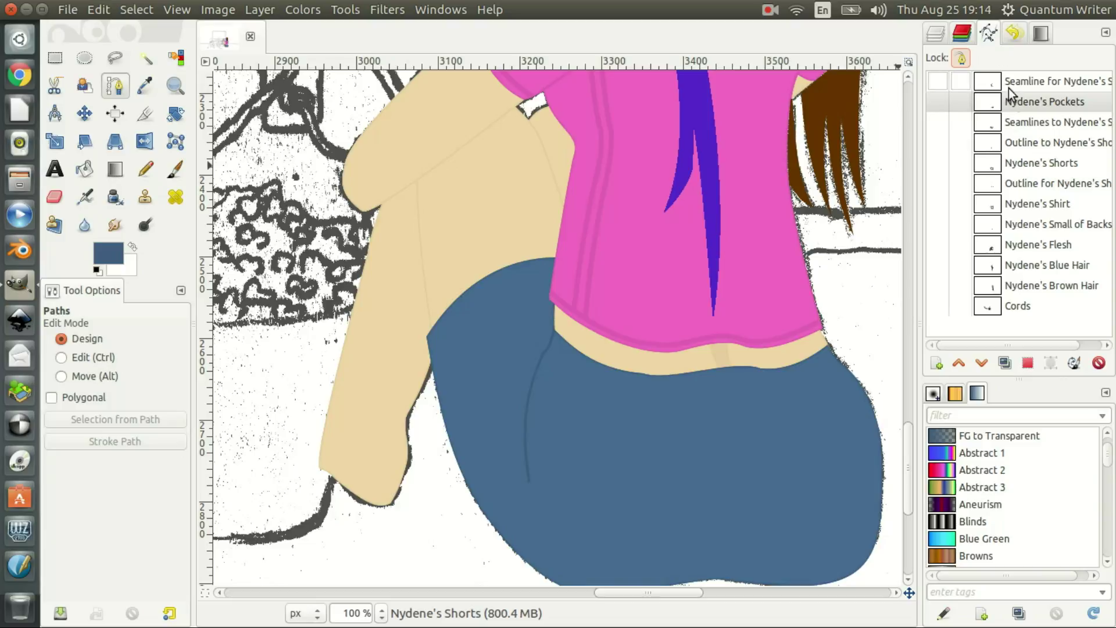
pyautogui.rightClick(1016, 104)
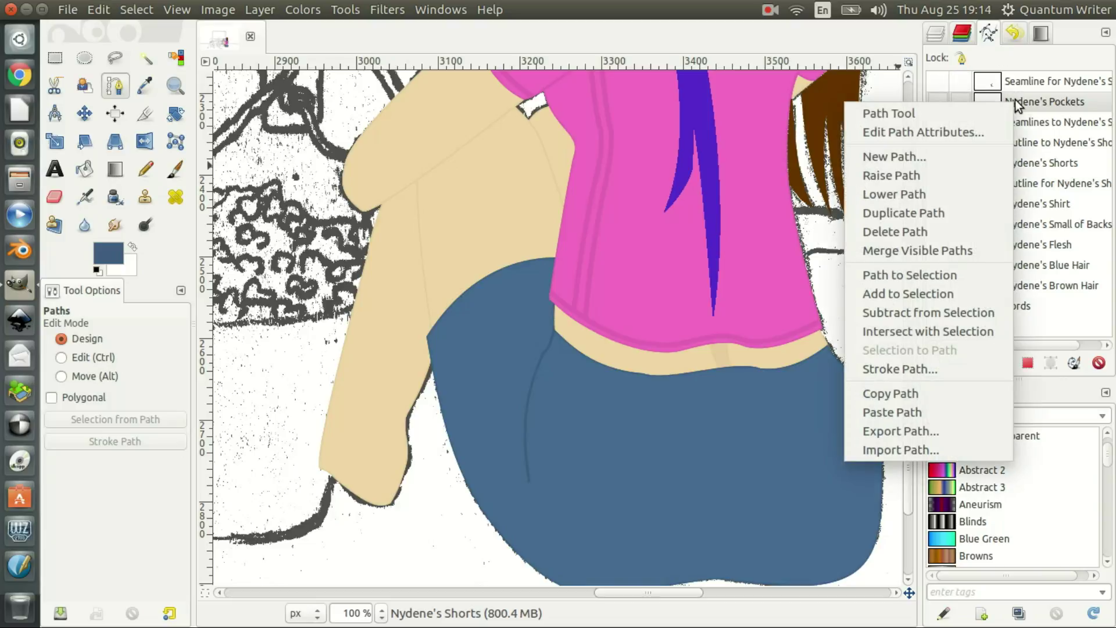
pyautogui.click(927, 373)
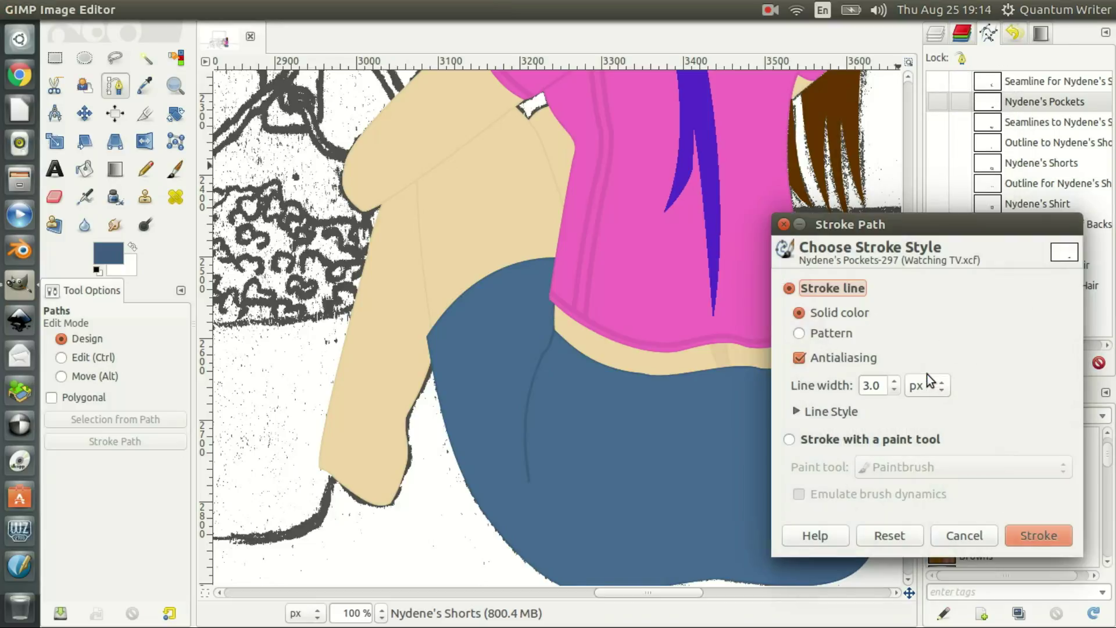
pyautogui.click(894, 381)
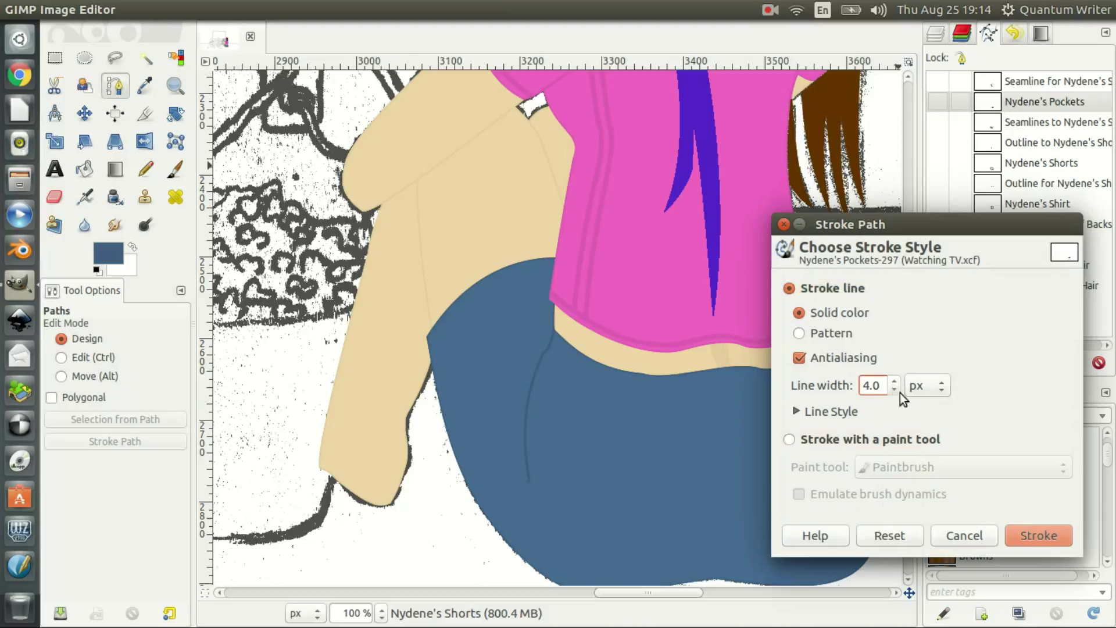
pyautogui.click(1039, 535)
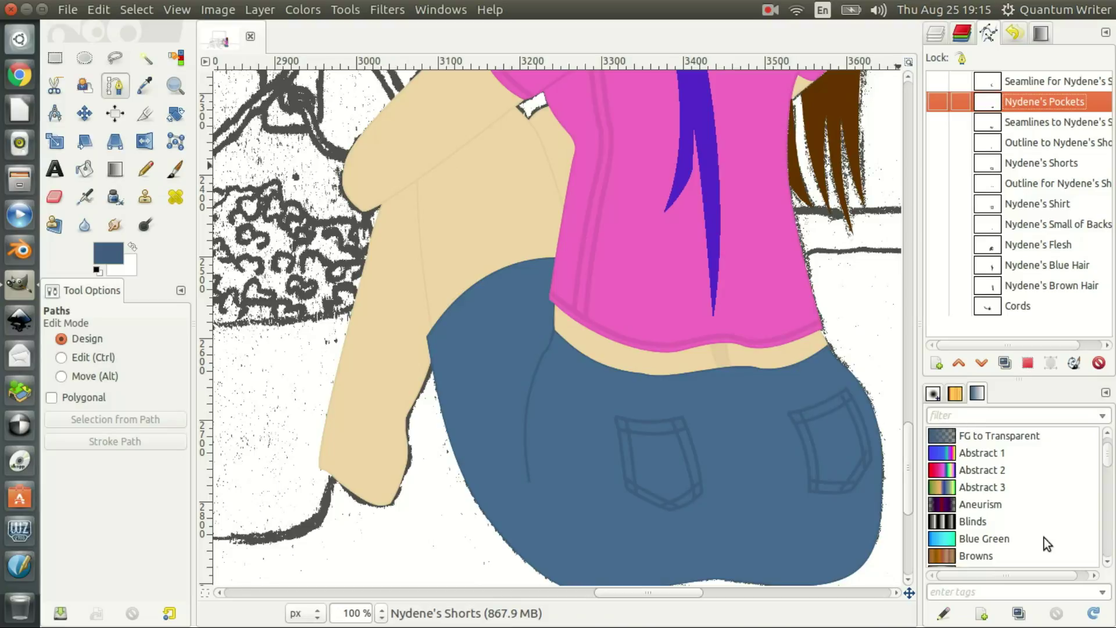
# Stroke the shorts' seamlines path with a 6 px line
pyautogui.click(1053, 124)
pyautogui.rightClick(1052, 123)
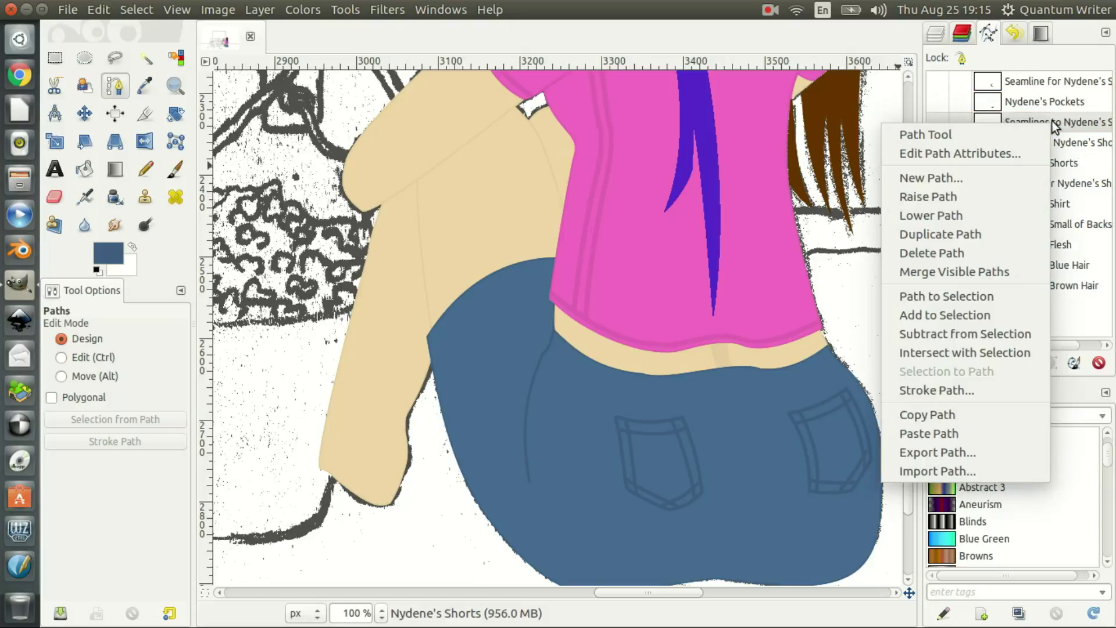
pyautogui.click(964, 389)
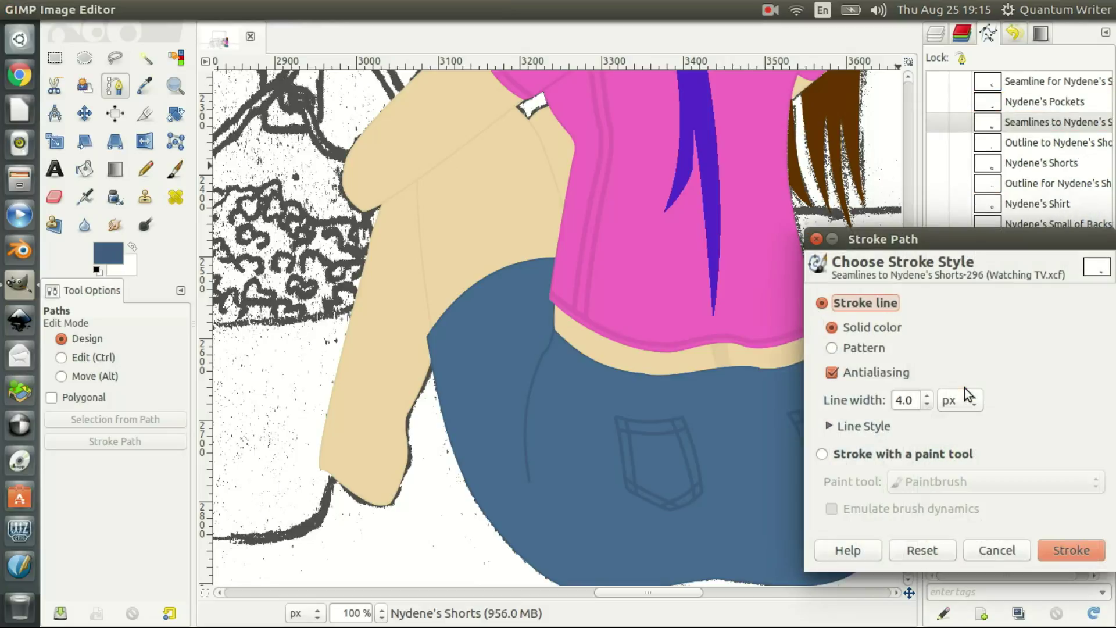
pyautogui.click(928, 395)
pyautogui.click(928, 395)
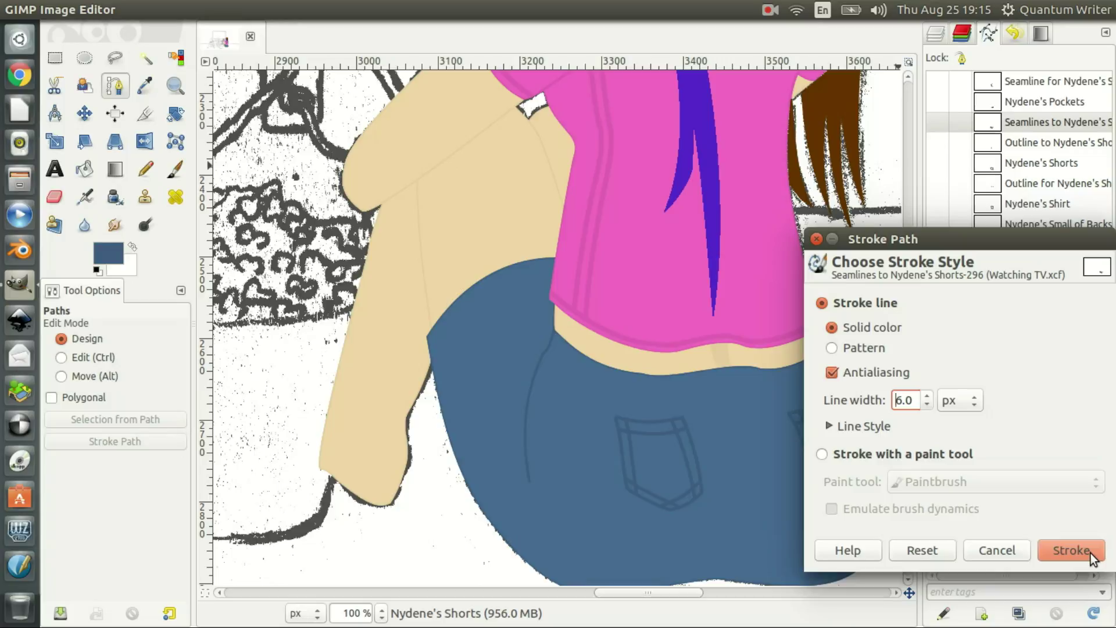
pyautogui.click(1071, 551)
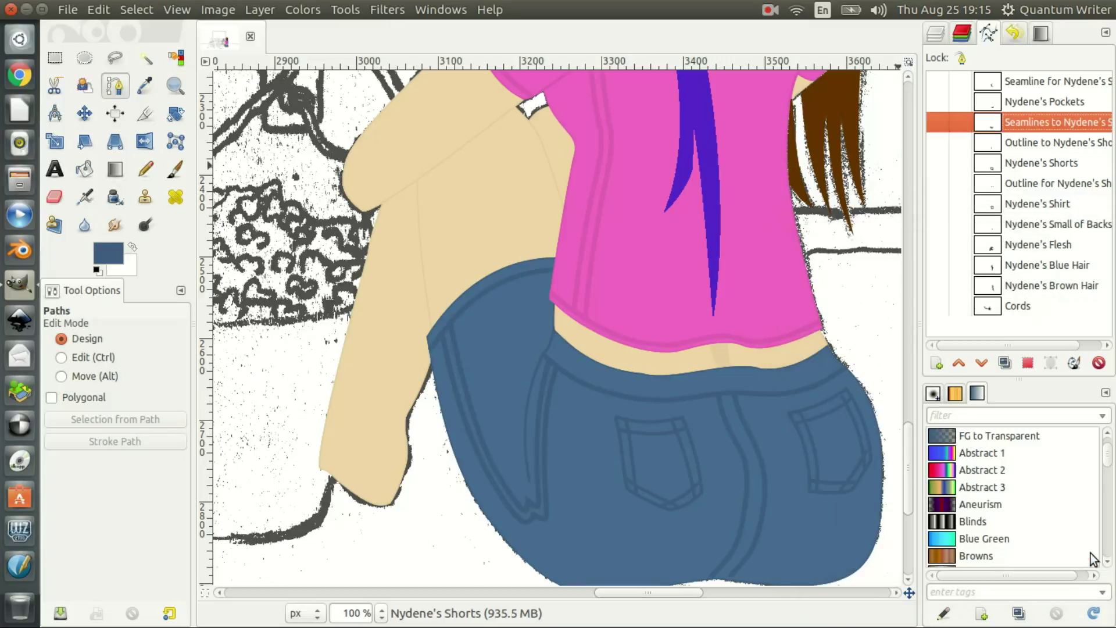
pyautogui.moveTo(910, 455); pyautogui.dragTo(895, 423)
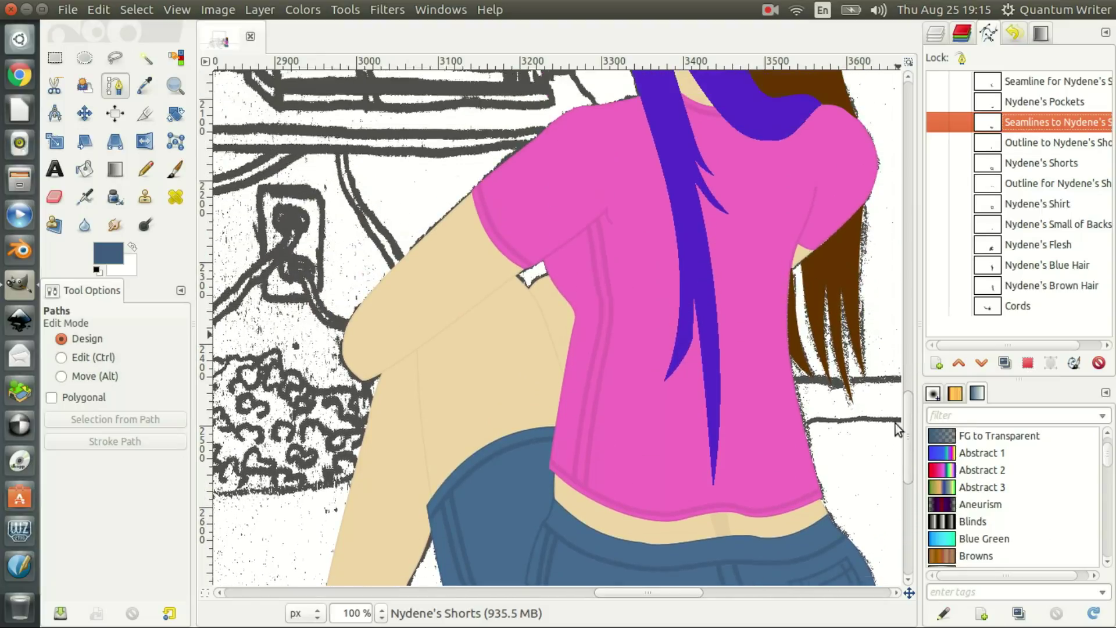
# Scroll the canvas over to the popcorn bucket beside the seated figure, ending on the paths list
pyautogui.moveTo(896, 423)
pyautogui.mouseDown()
pyautogui.moveTo(892, 364)
pyautogui.moveTo(888, 473)
pyautogui.mouseUp()
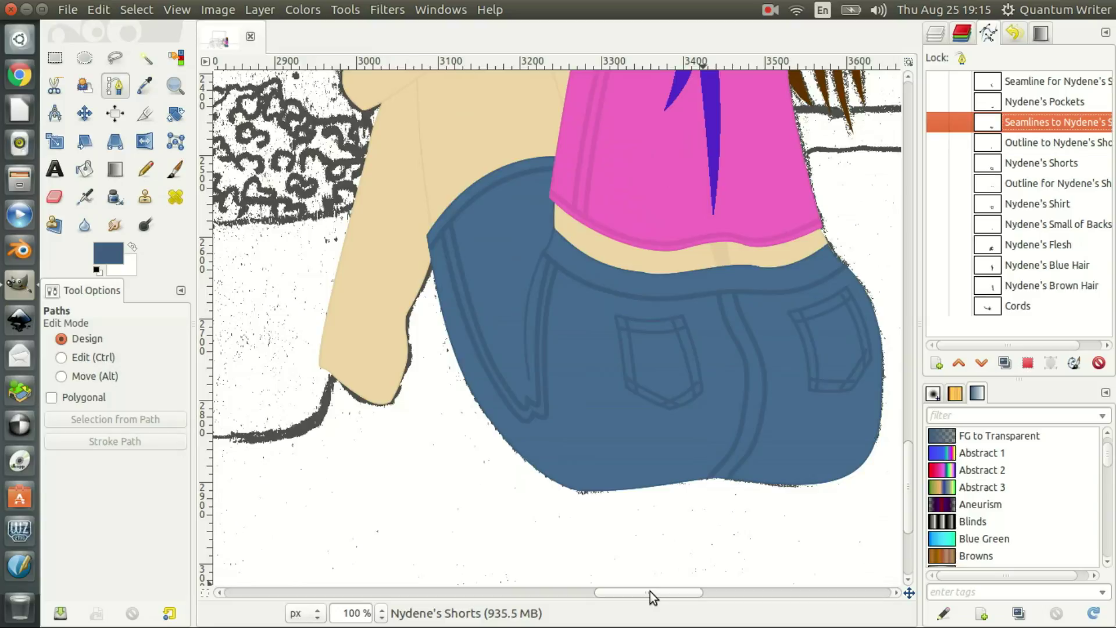
pyautogui.moveTo(650, 592); pyautogui.dragTo(603, 591)
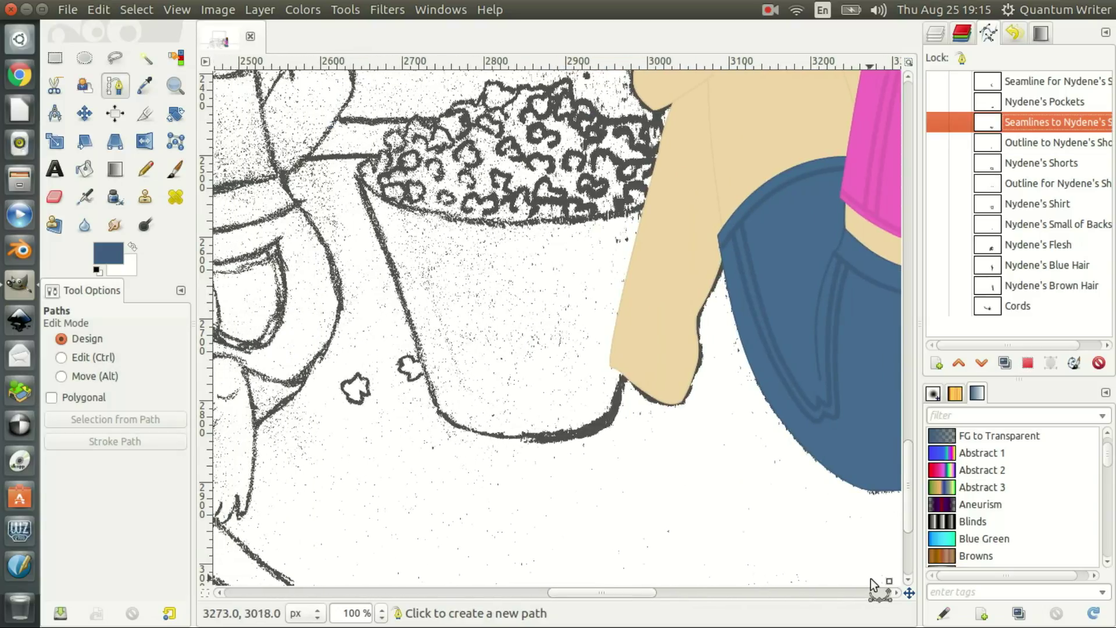
pyautogui.moveTo(910, 500); pyautogui.dragTo(895, 484)
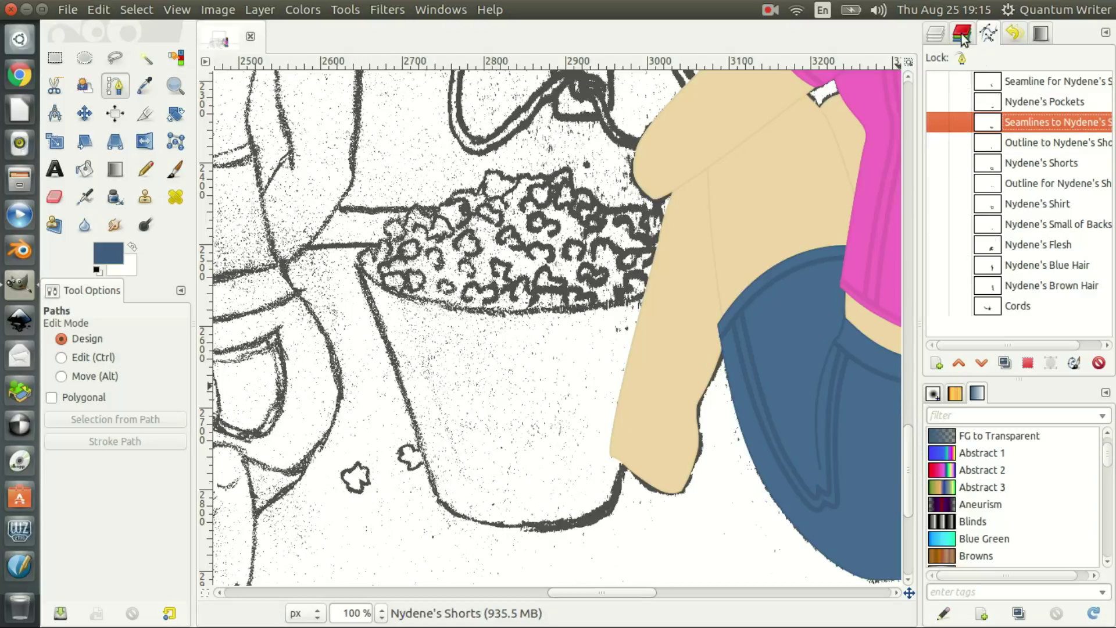
pyautogui.click(936, 33)
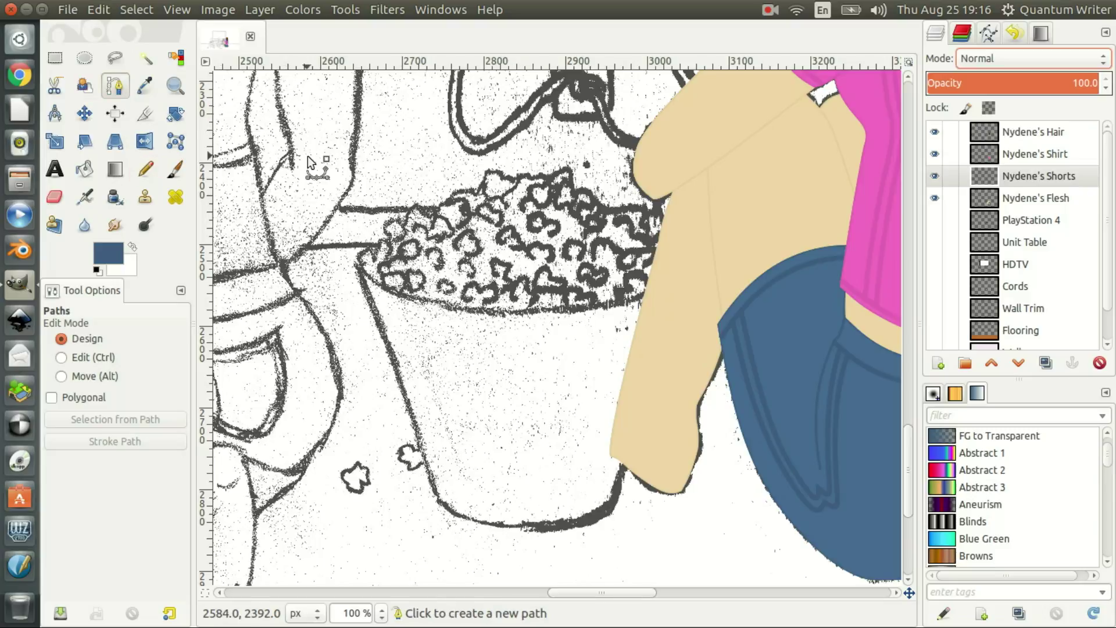
pyautogui.click(990, 34)
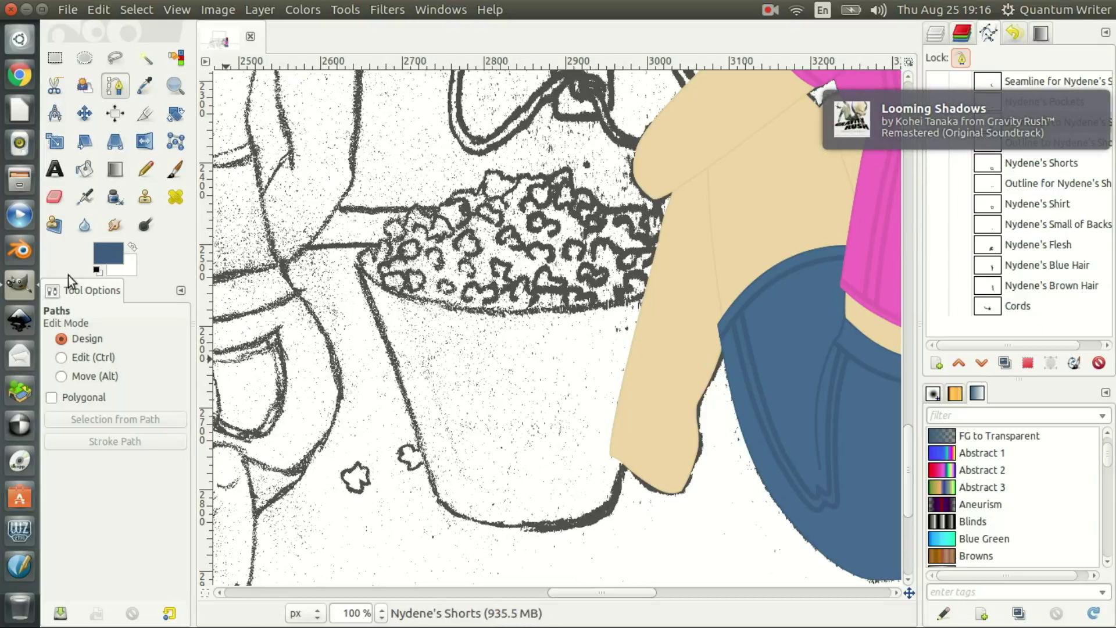
# Set the foreground colour to bright orange ed8b0c and add it to the colour history
pyautogui.click(110, 254)
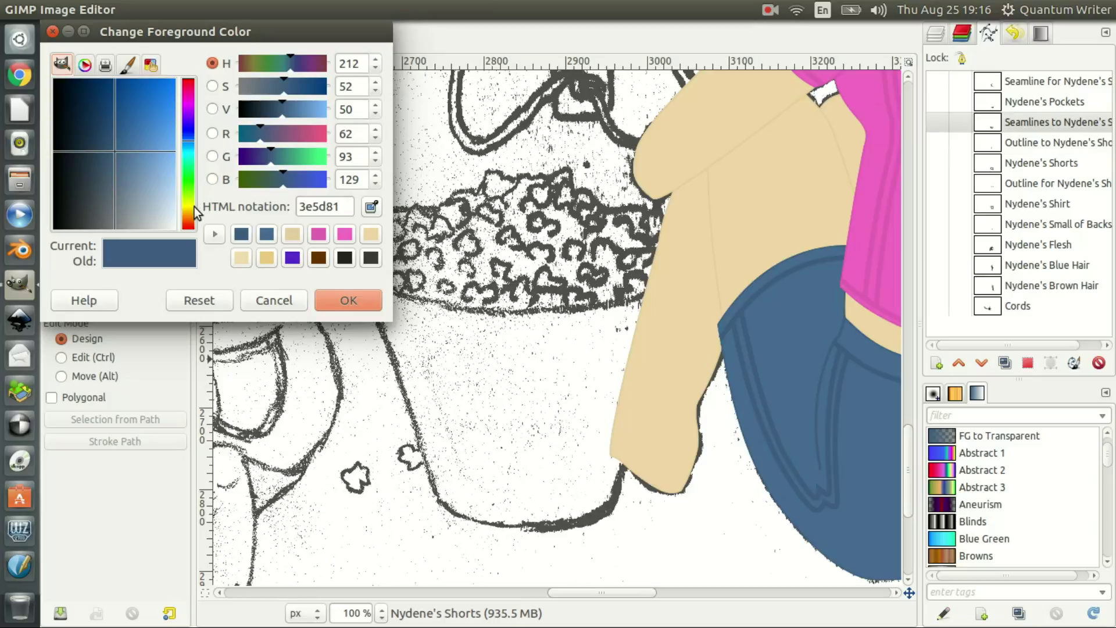
pyautogui.click(191, 211)
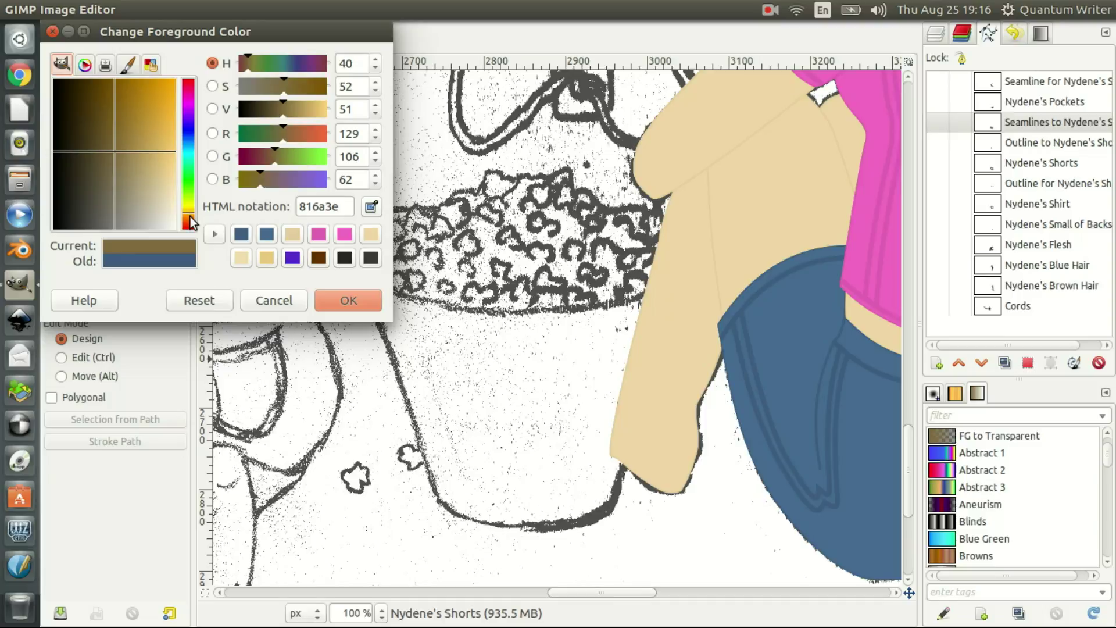
pyautogui.moveTo(190, 217); pyautogui.dragTo(190, 215)
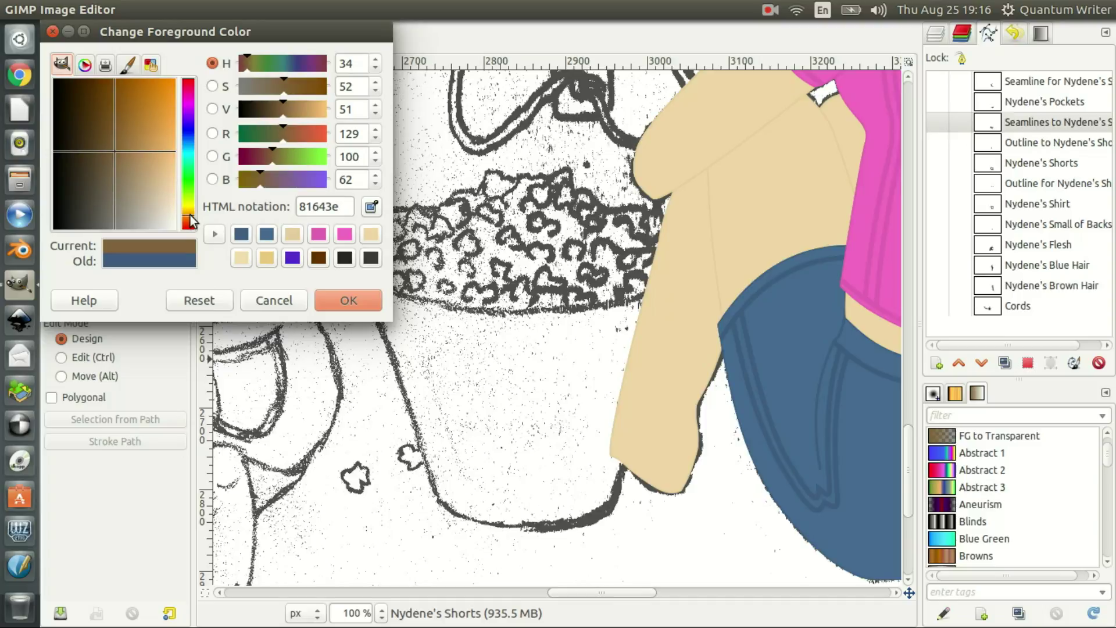
pyautogui.moveTo(190, 215); pyautogui.dragTo(190, 215)
pyautogui.moveTo(164, 115)
pyautogui.mouseDown()
pyautogui.moveTo(176, 83)
pyautogui.moveTo(191, 121)
pyautogui.moveTo(189, 109)
pyautogui.mouseUp()
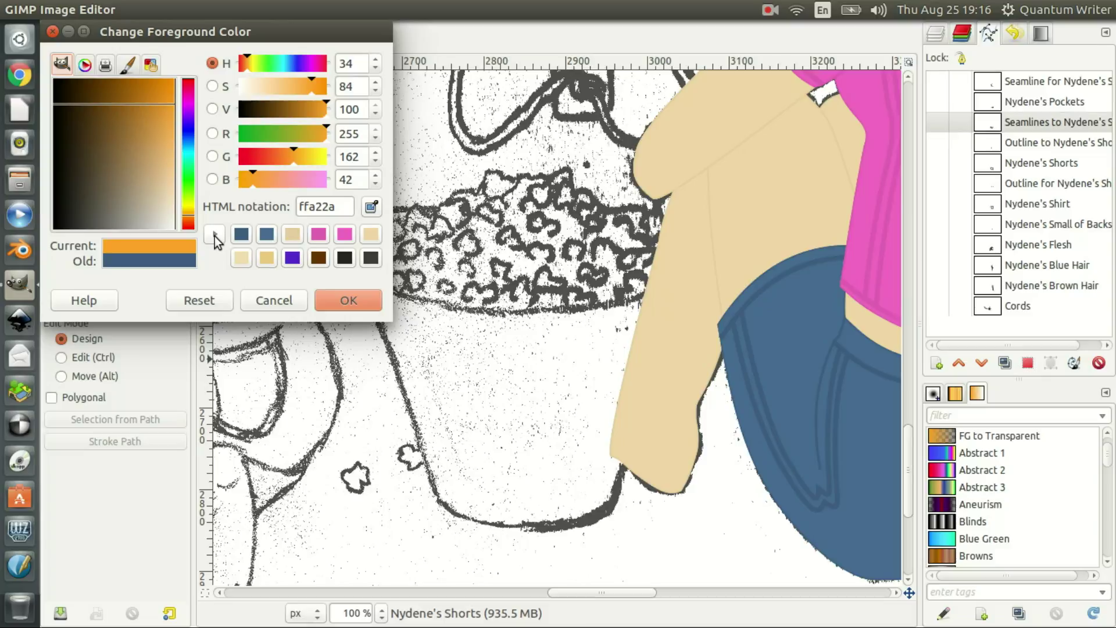
pyautogui.moveTo(171, 93); pyautogui.dragTo(167, 86)
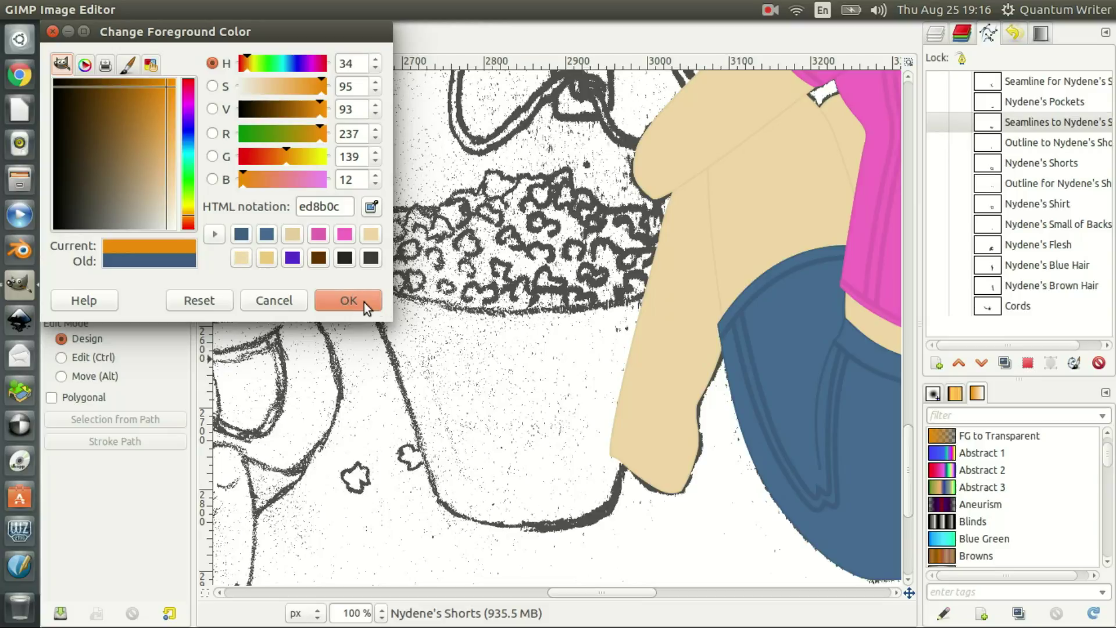
pyautogui.click(215, 235)
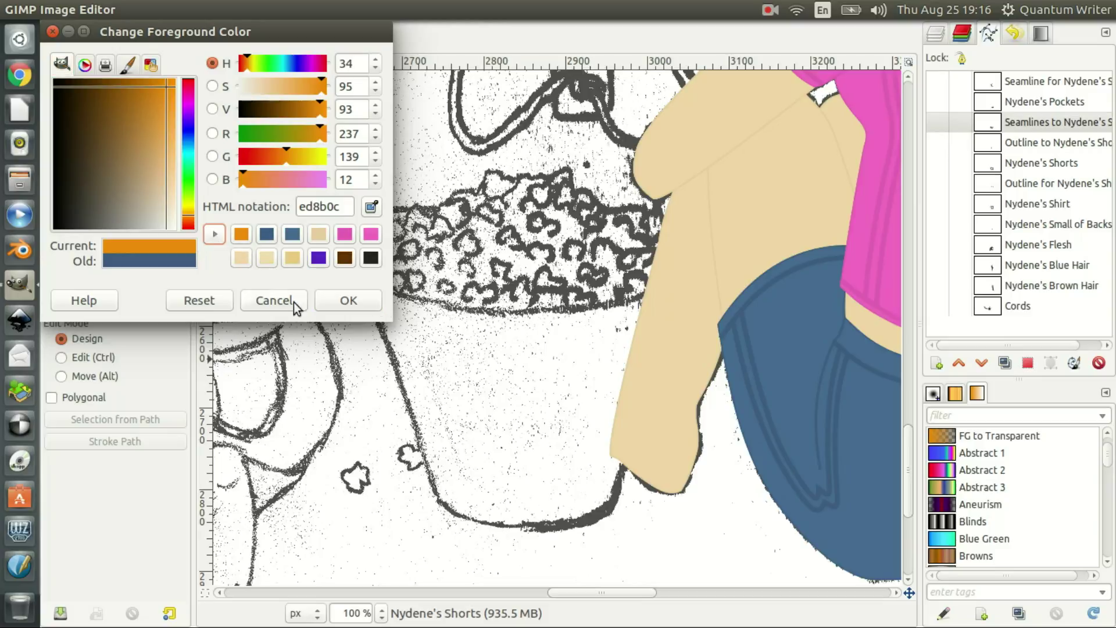
pyautogui.click(349, 300)
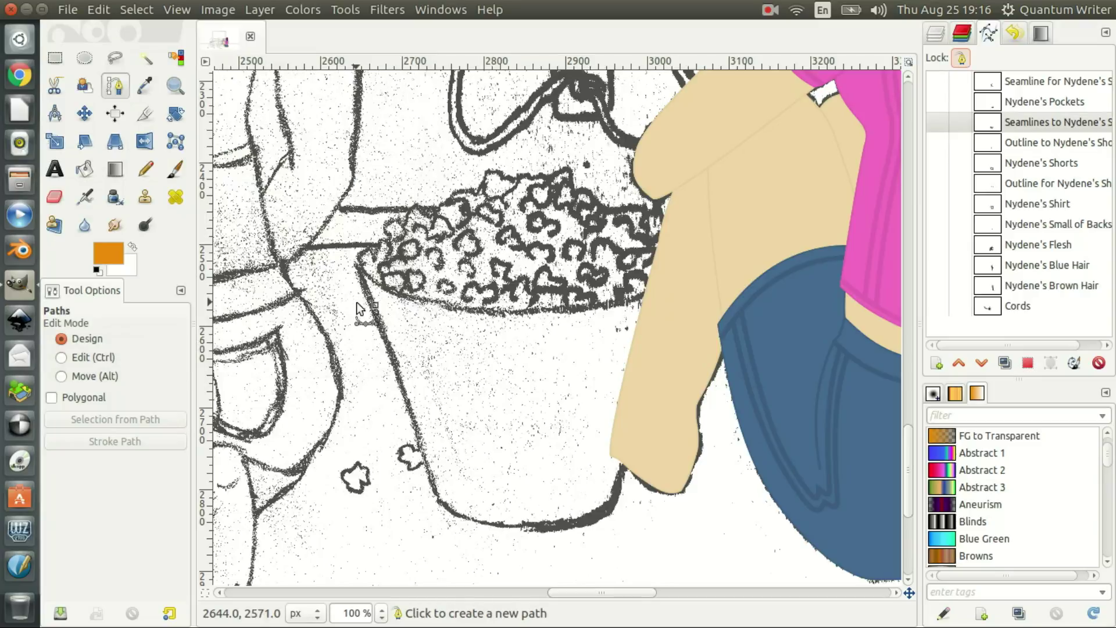
# Start the rim path with anchors at the left rim, popcorn top and right rim, hiding the skin layer
pyautogui.moveTo(358, 262); pyautogui.dragTo(357, 240)
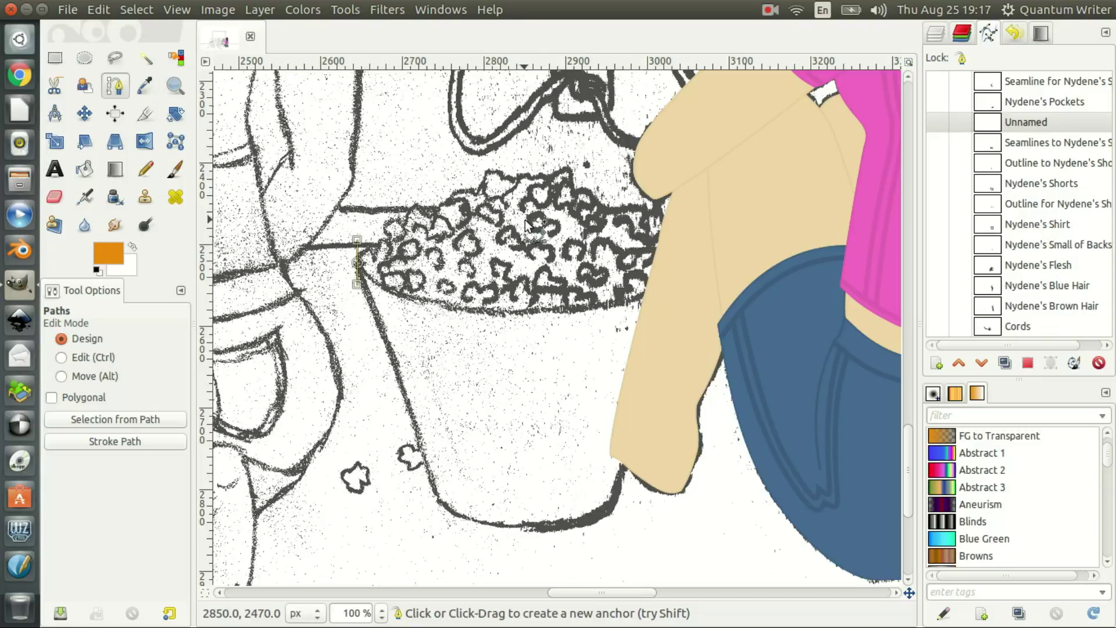
pyautogui.moveTo(527, 224); pyautogui.dragTo(606, 223)
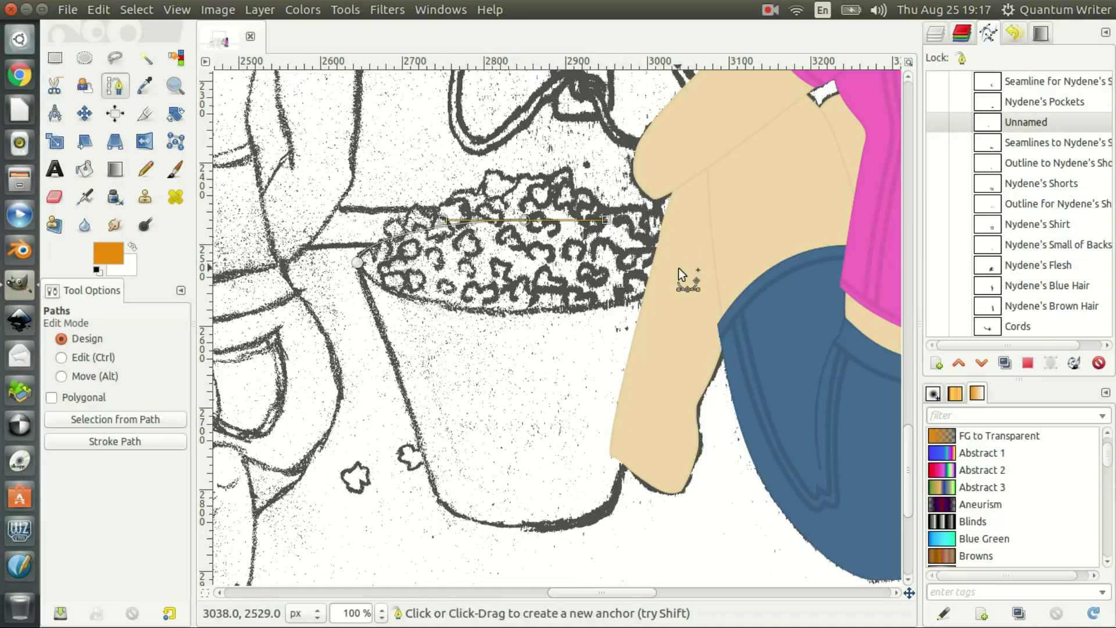
pyautogui.click(934, 34)
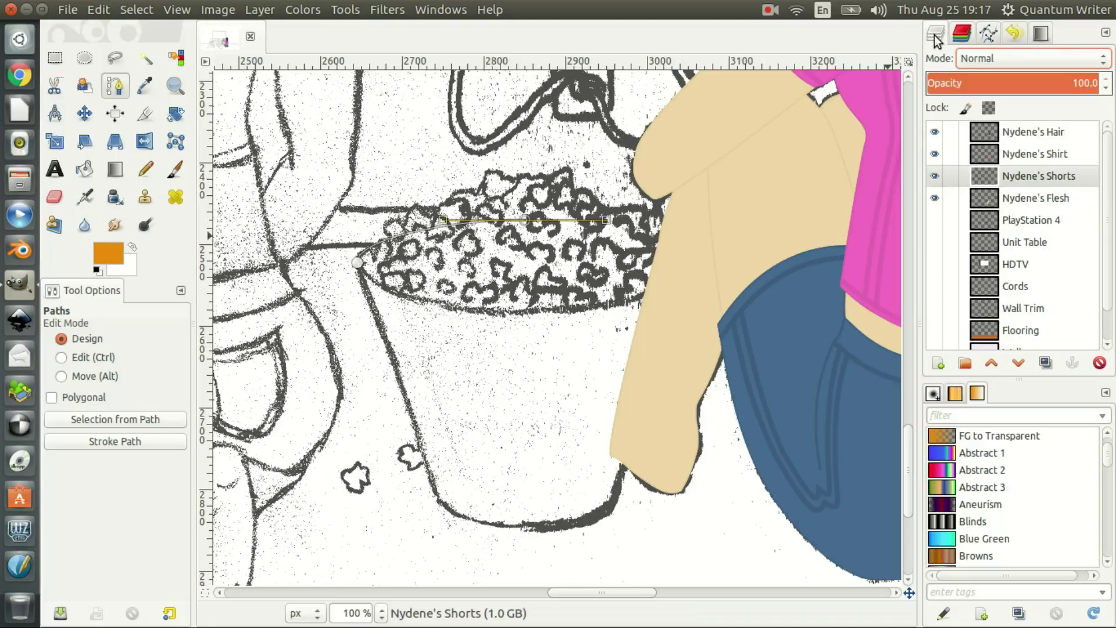
pyautogui.click(933, 199)
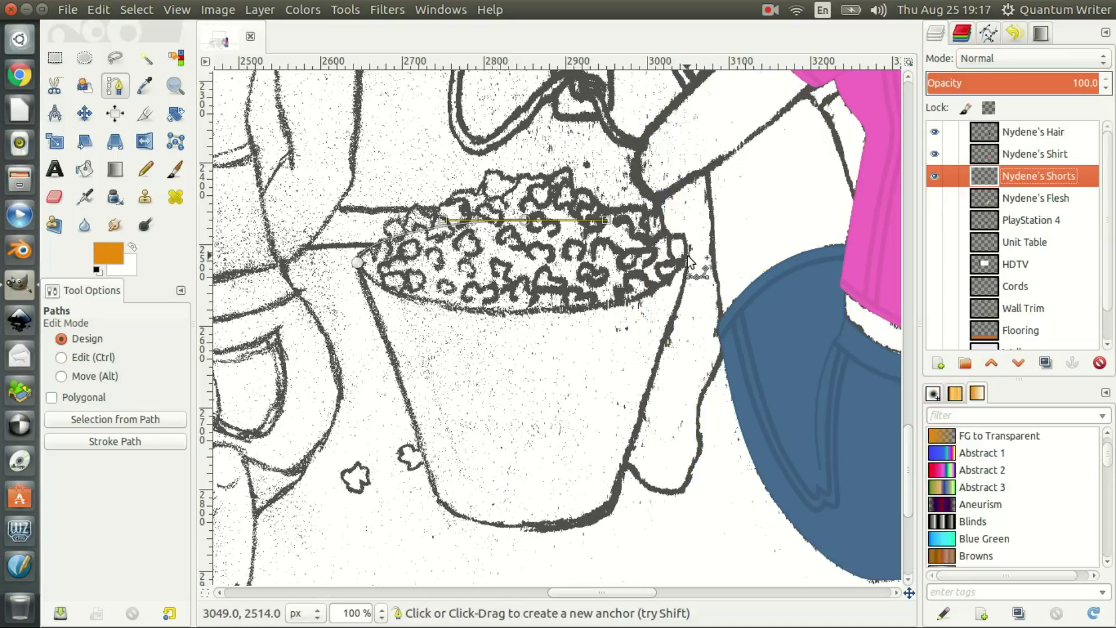
pyautogui.moveTo(688, 253); pyautogui.dragTo(690, 277)
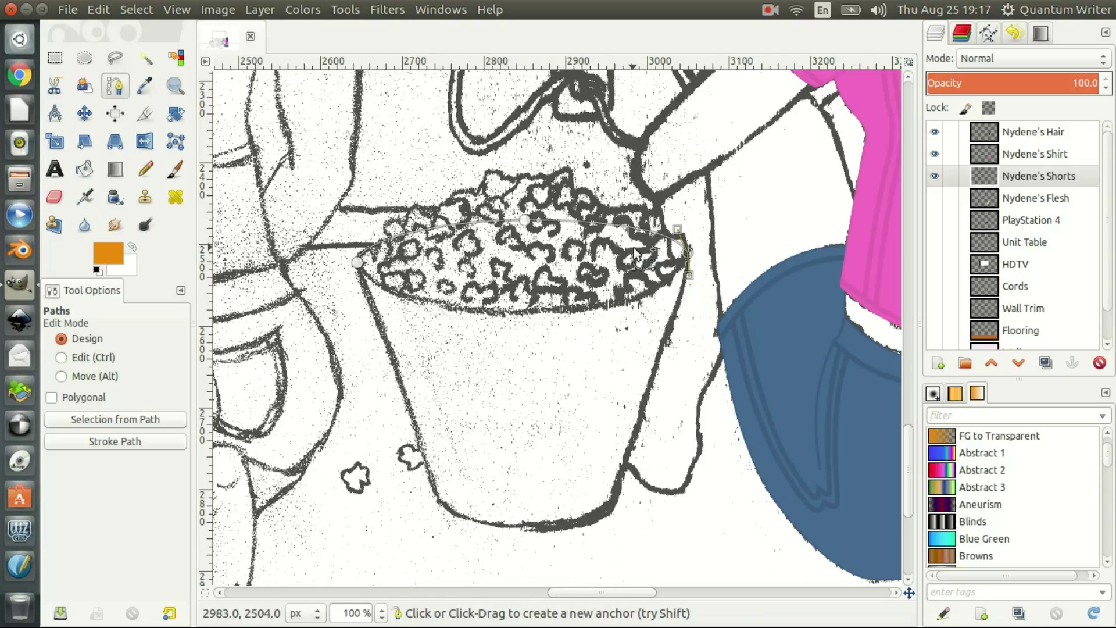
# Add a lower-rim anchor and reshape the curves at both rim ends and the top
pyautogui.click(357, 262)
pyautogui.moveTo(357, 240); pyautogui.dragTo(353, 235)
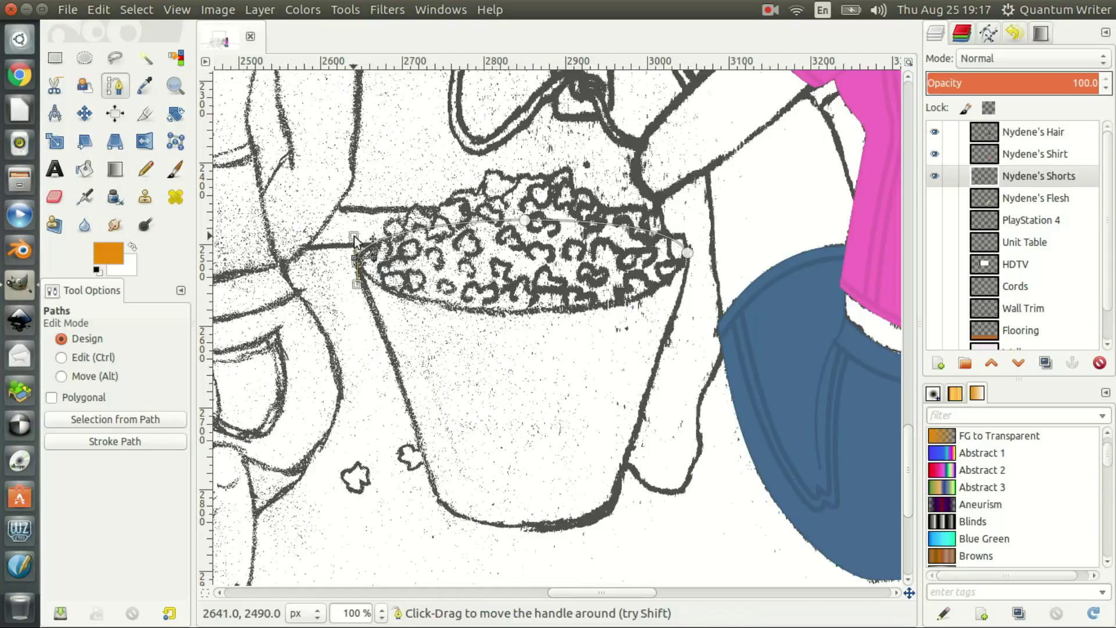
pyautogui.moveTo(354, 236); pyautogui.dragTo(356, 236)
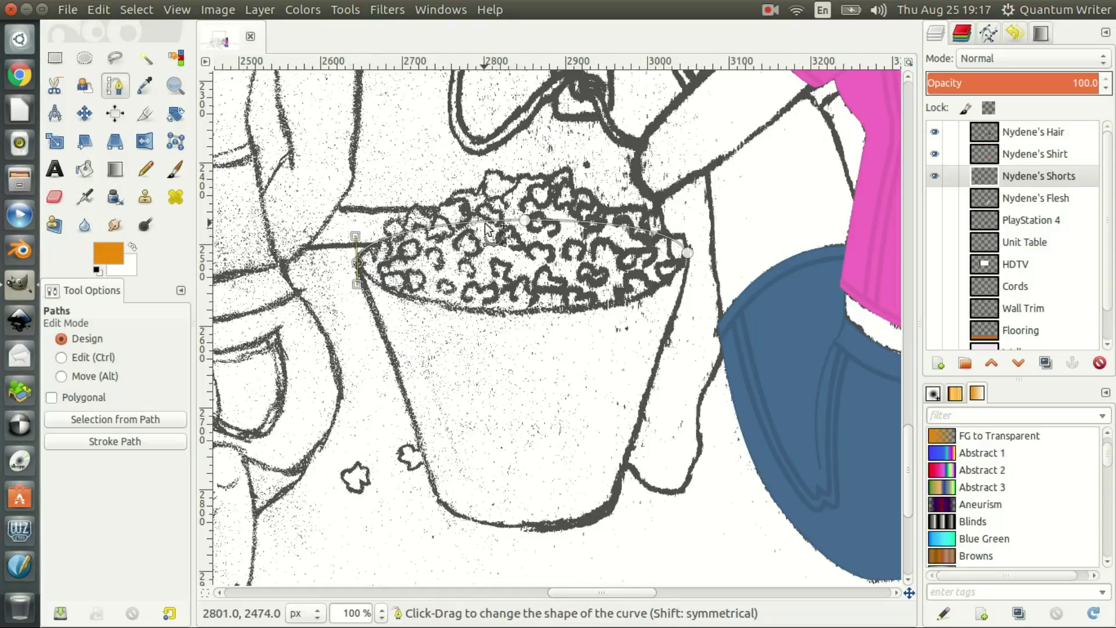
pyautogui.click(687, 254)
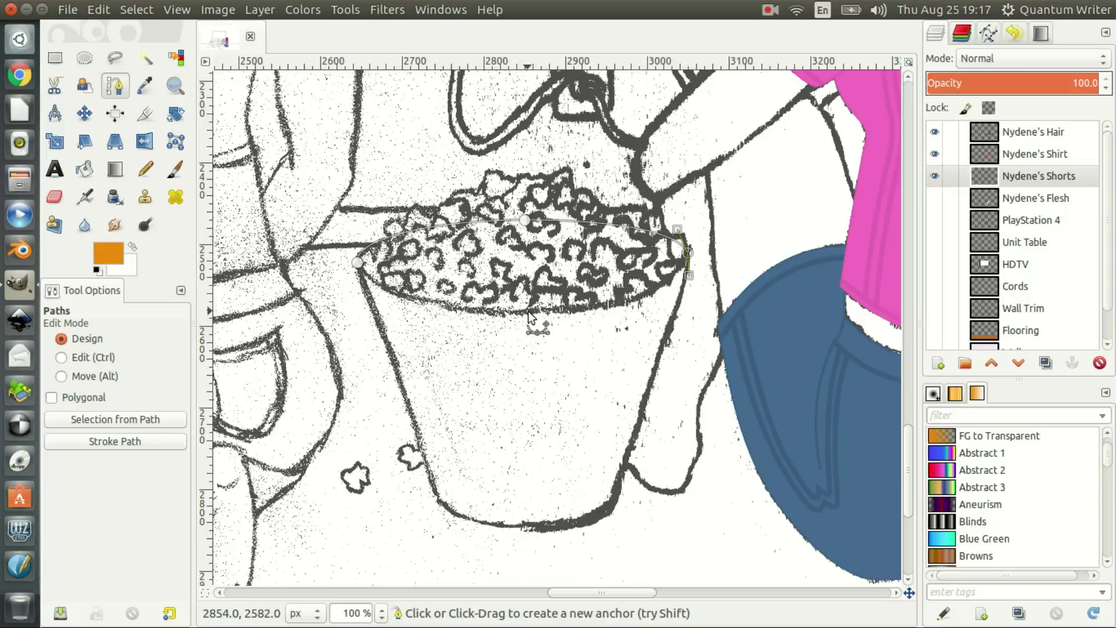
pyautogui.moveTo(528, 314); pyautogui.dragTo(419, 315)
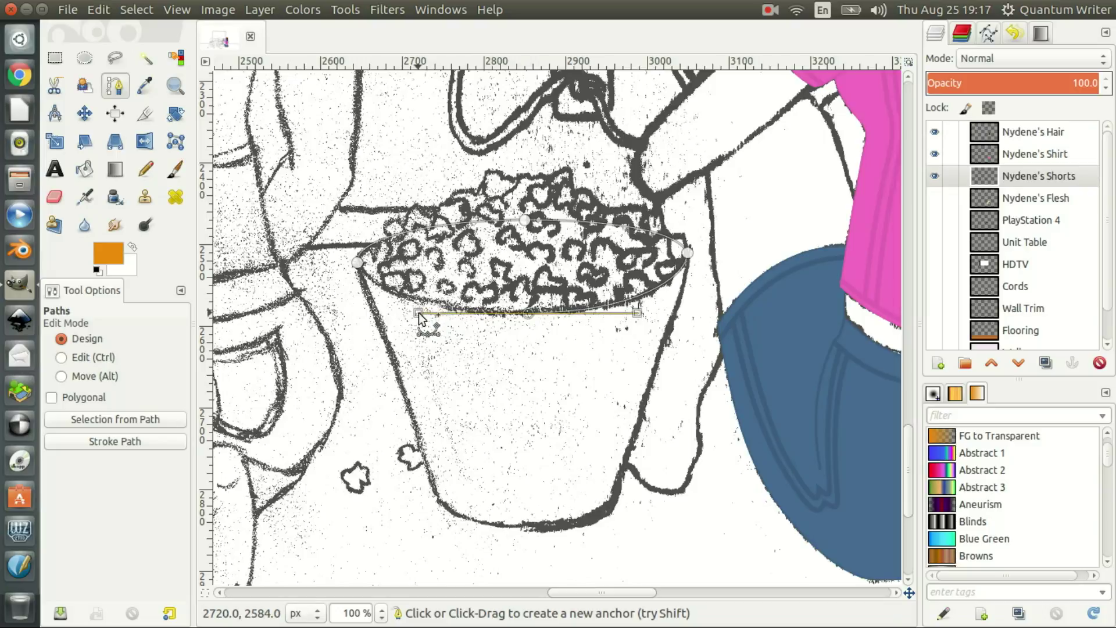
pyautogui.moveTo(420, 314); pyautogui.dragTo(422, 313)
pyautogui.click(688, 259)
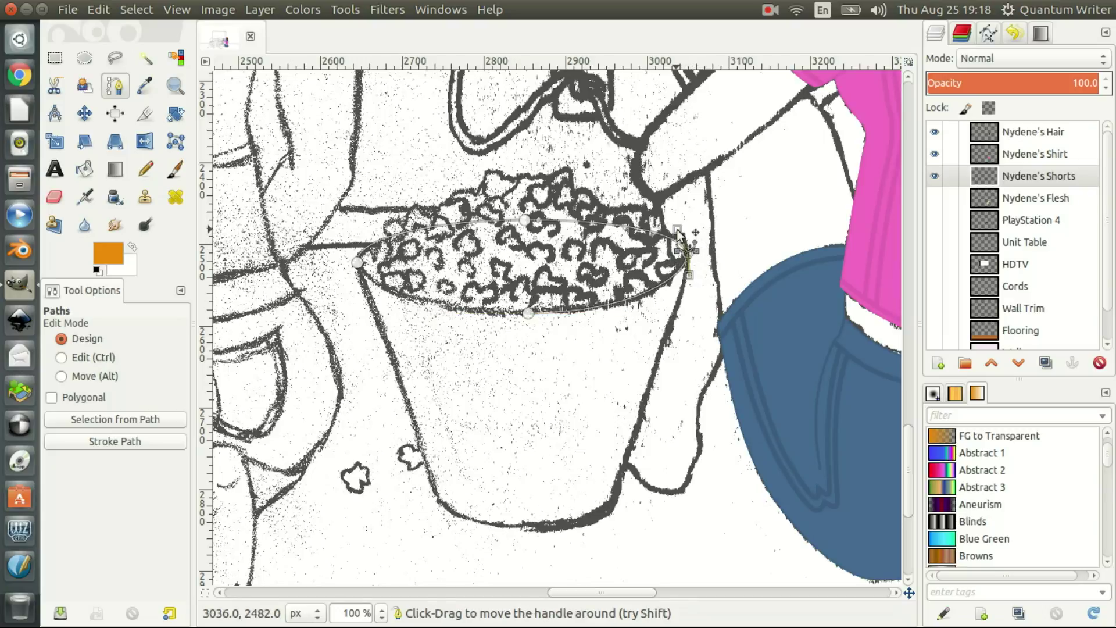
pyautogui.moveTo(682, 233); pyautogui.dragTo(689, 234)
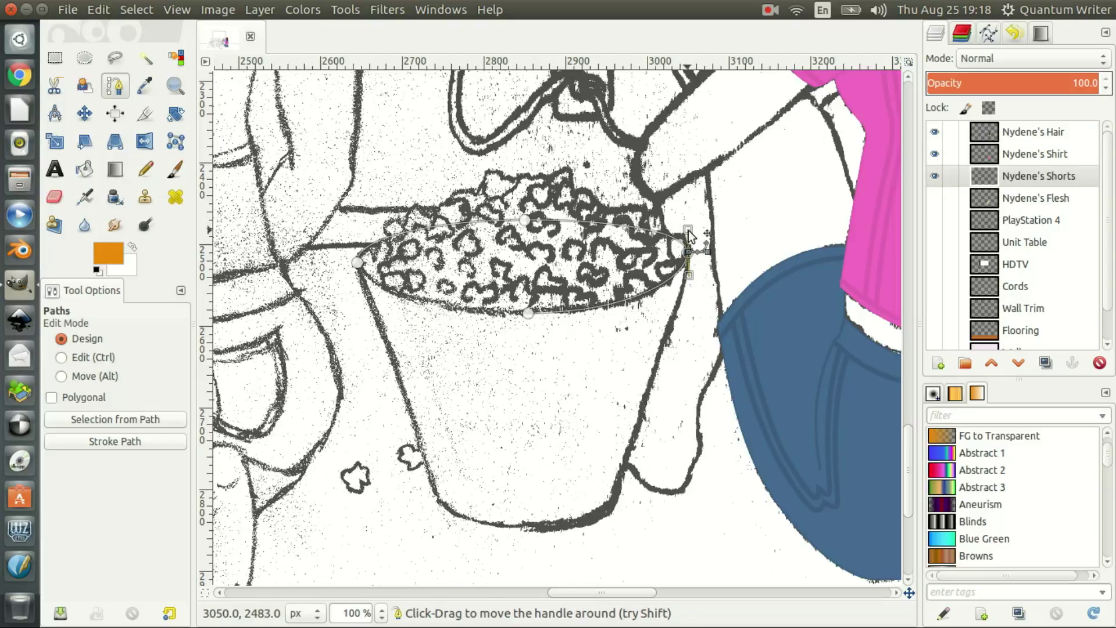
pyautogui.moveTo(692, 276); pyautogui.dragTo(692, 282)
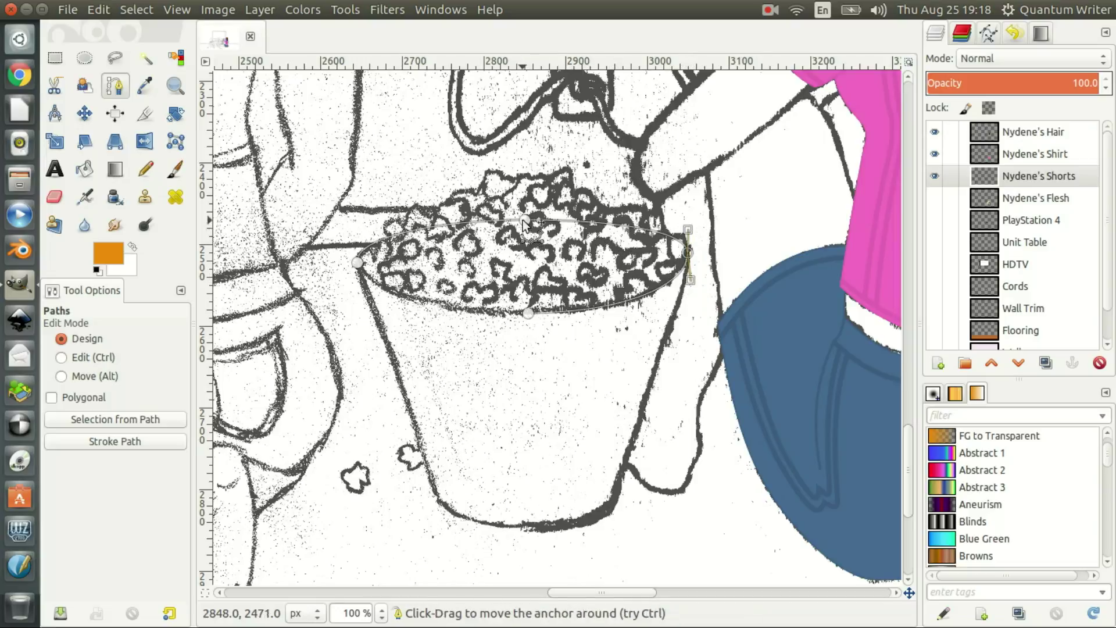
pyautogui.moveTo(523, 224); pyautogui.dragTo(528, 215)
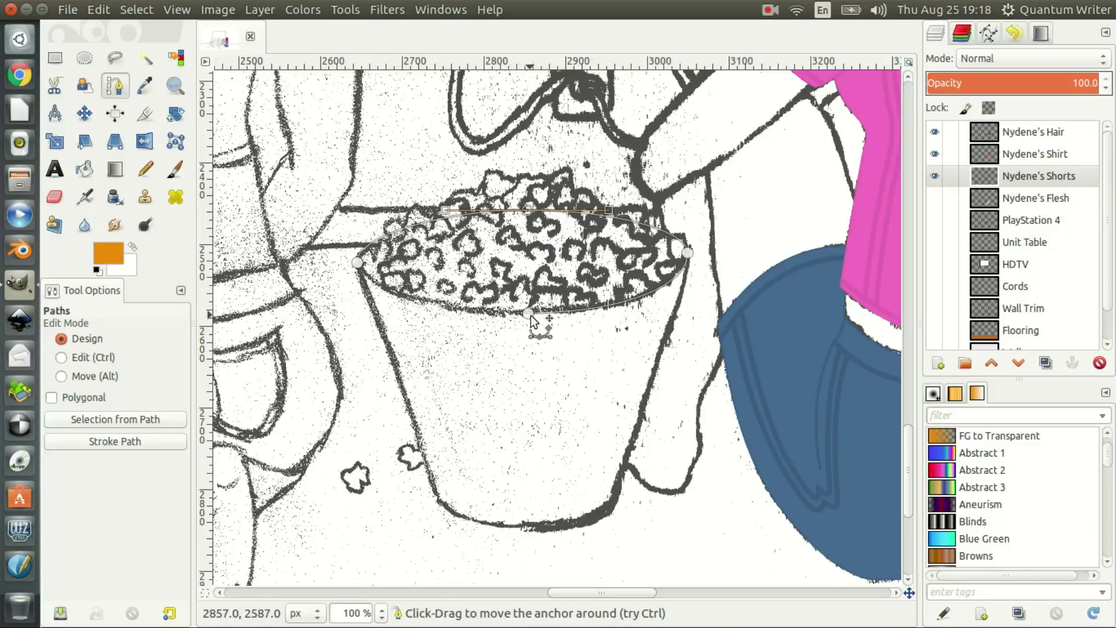
# Tighten the lower curve on both sides and round the path's left end onto the rim
pyautogui.click(530, 314)
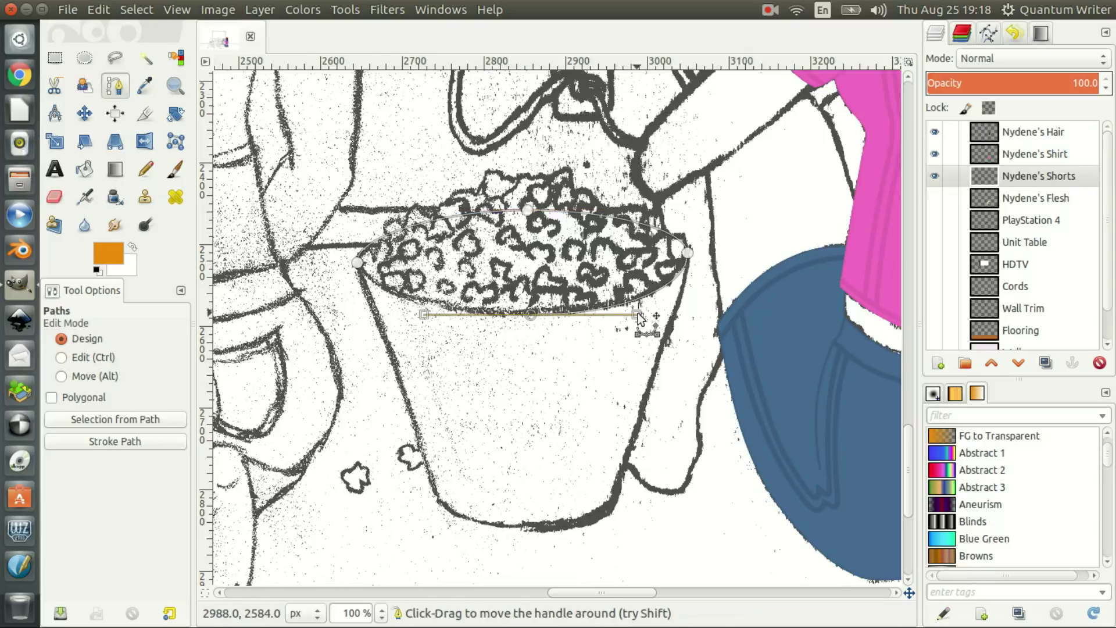
pyautogui.moveTo(636, 315); pyautogui.dragTo(623, 313)
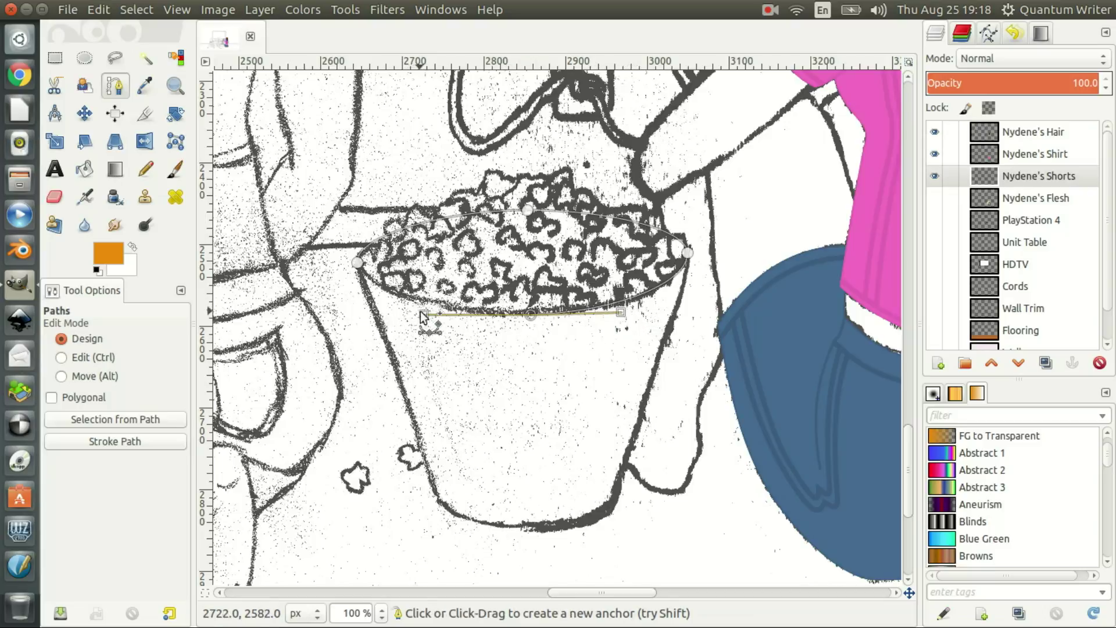
pyautogui.moveTo(423, 314); pyautogui.dragTo(435, 314)
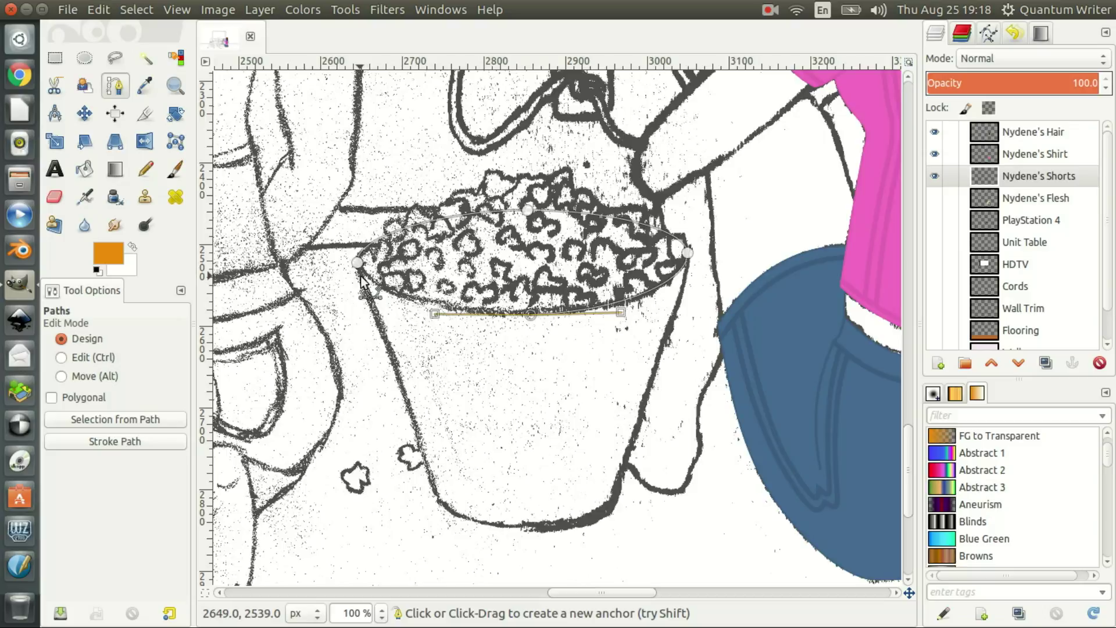
pyautogui.moveTo(358, 269); pyautogui.dragTo(357, 245)
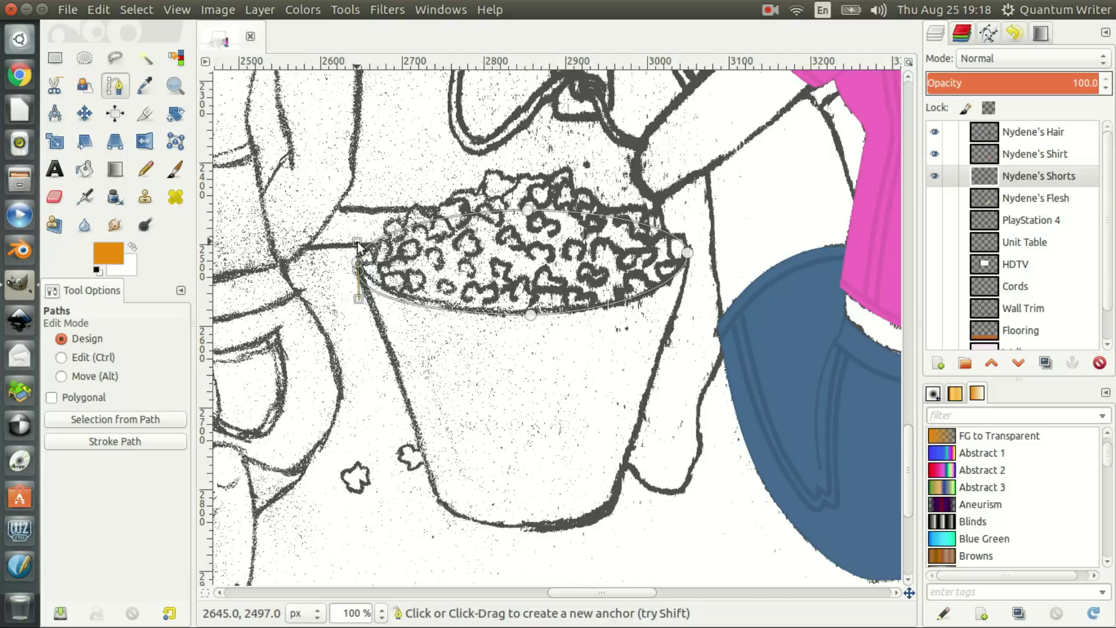
pyautogui.moveTo(357, 274); pyautogui.dragTo(357, 265)
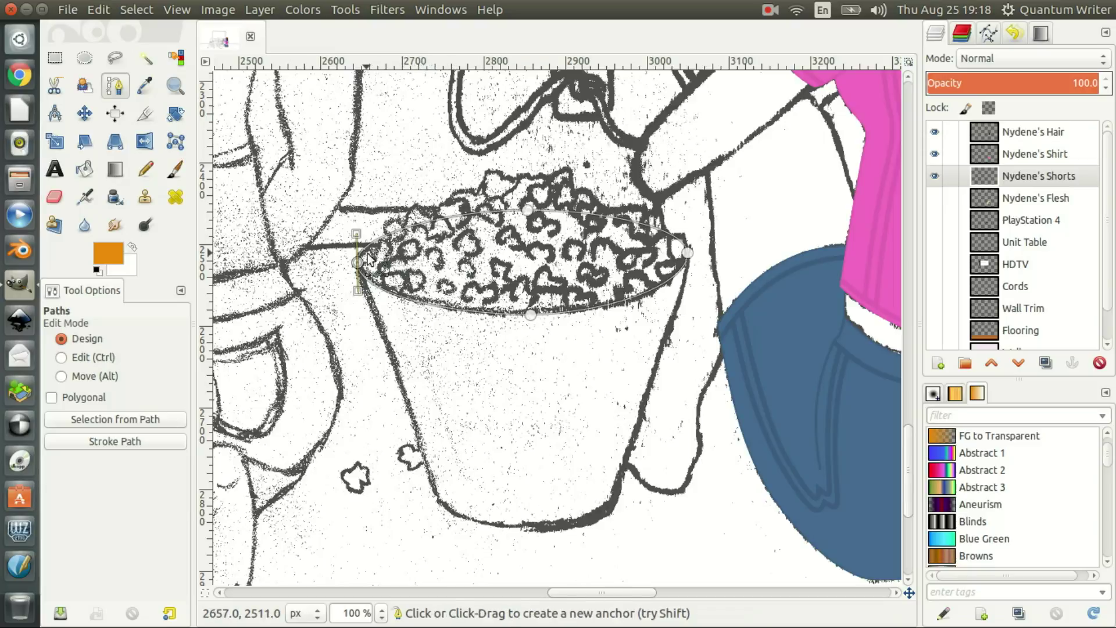
pyautogui.moveTo(358, 290); pyautogui.dragTo(357, 285)
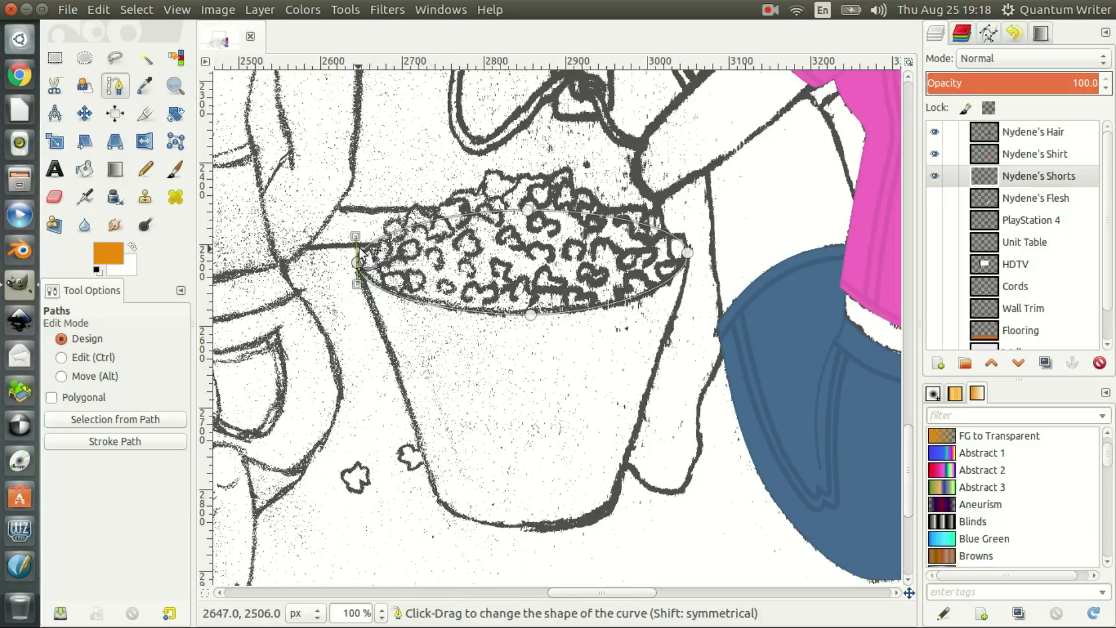
pyautogui.moveTo(357, 235); pyautogui.dragTo(358, 235)
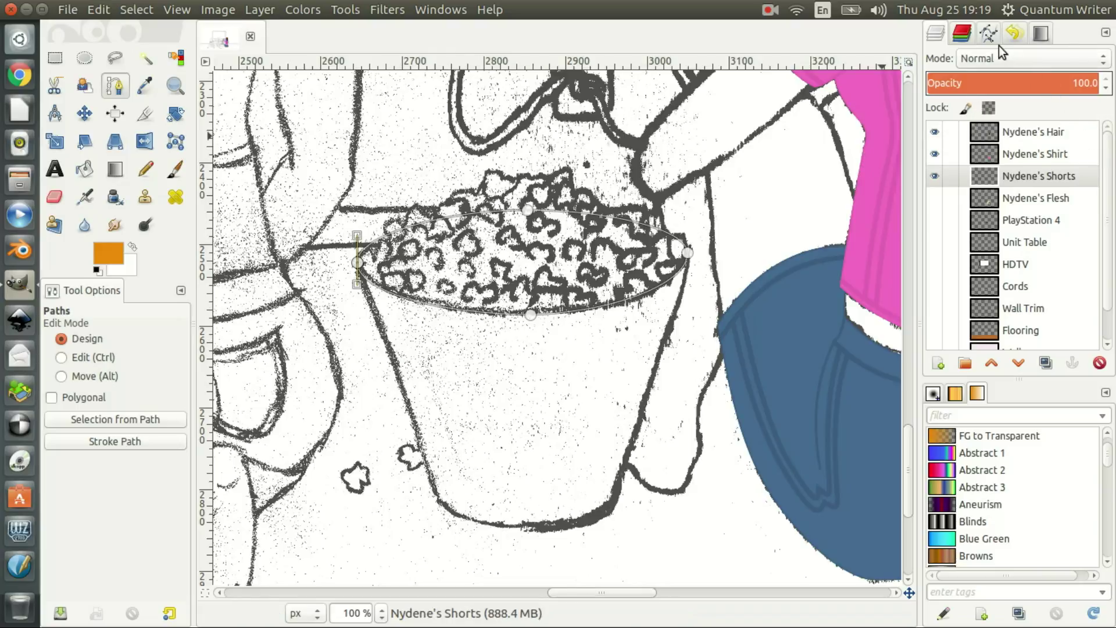
pyautogui.click(989, 34)
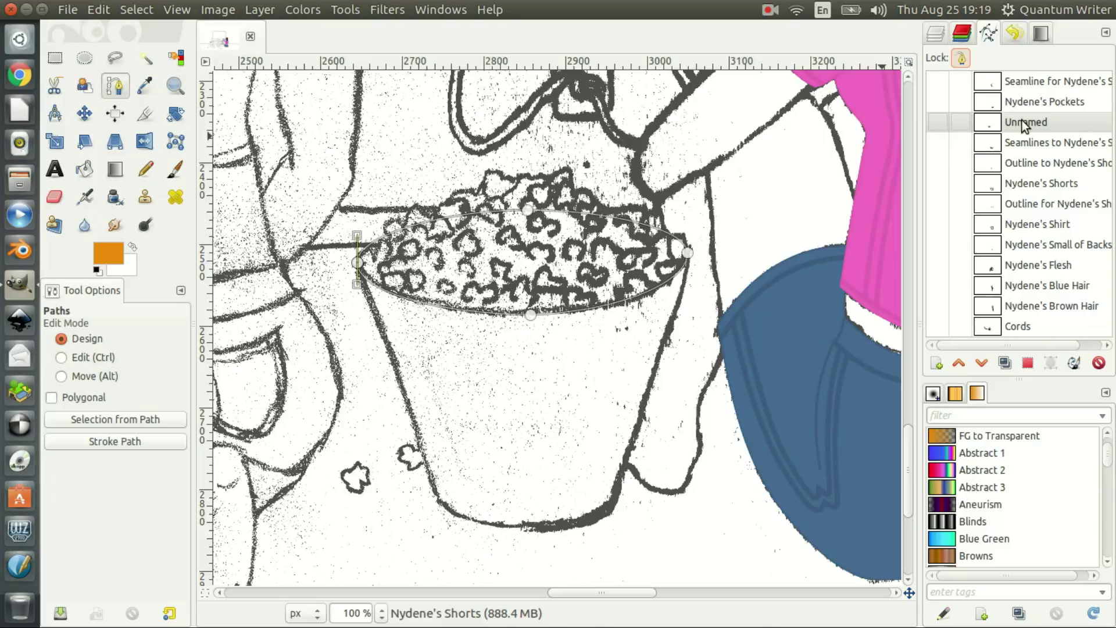
# Darken the foreground colour to orange c8750a by lowering V to about 79
pyautogui.click(108, 252)
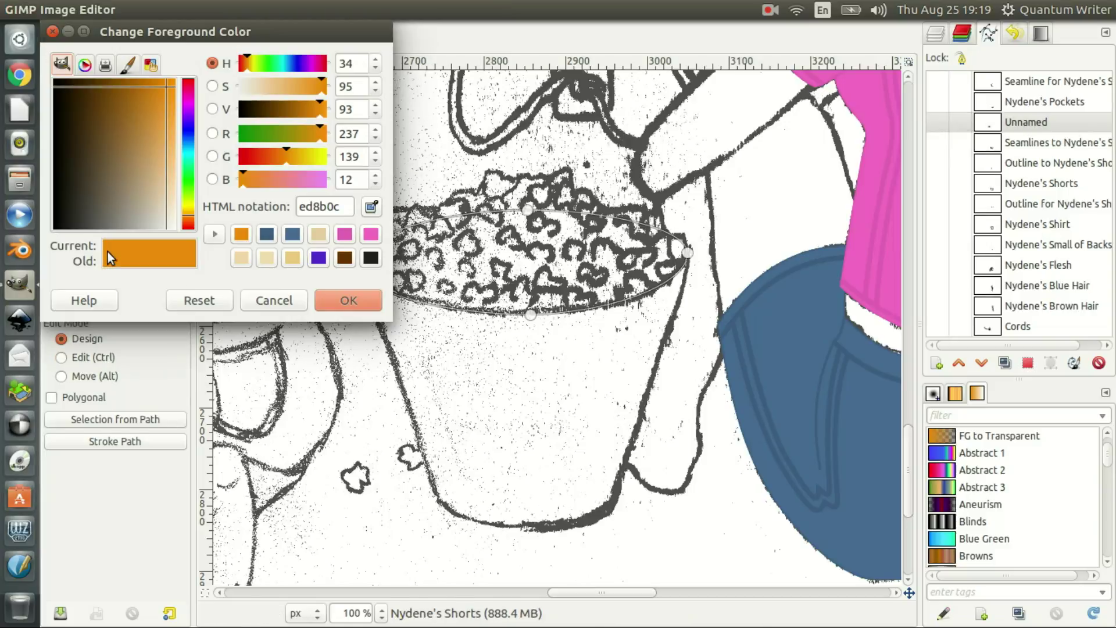
pyautogui.click(312, 109)
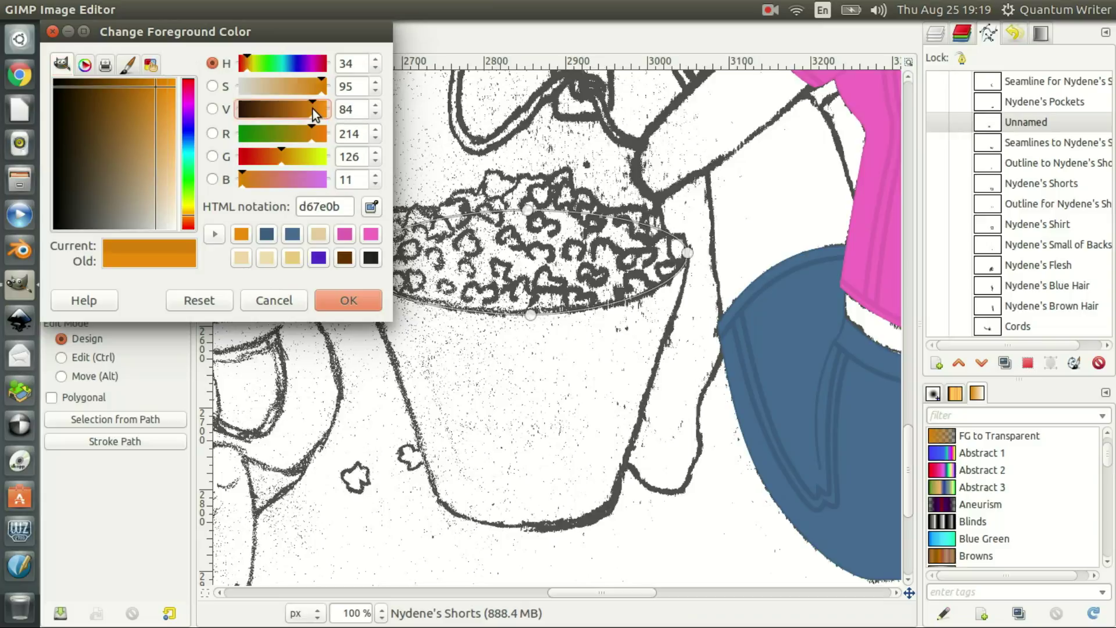
pyautogui.moveTo(311, 109); pyautogui.dragTo(308, 109)
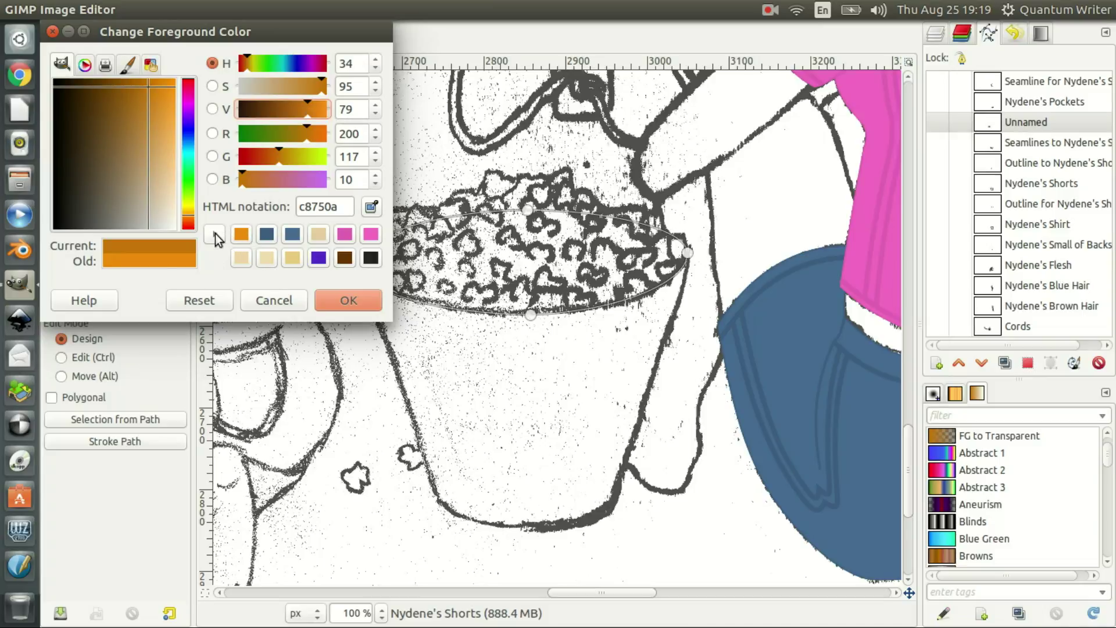
pyautogui.click(349, 300)
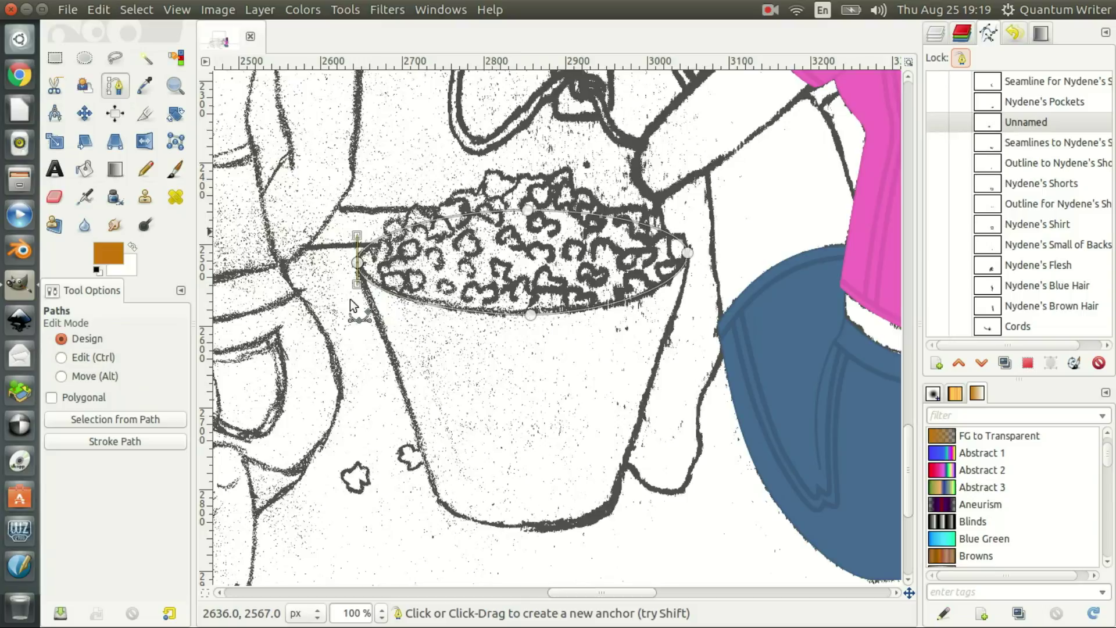
pyautogui.rightClick(1035, 123)
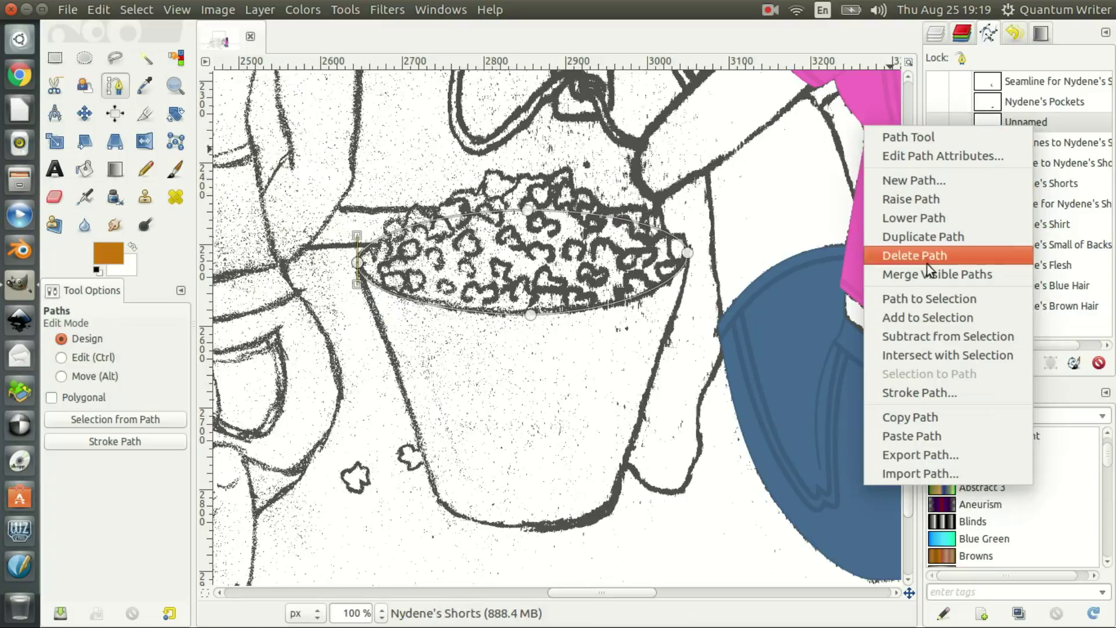
# Turn the rim path into a selection, trial-fill it orange, then undo the fill
pyautogui.click(933, 299)
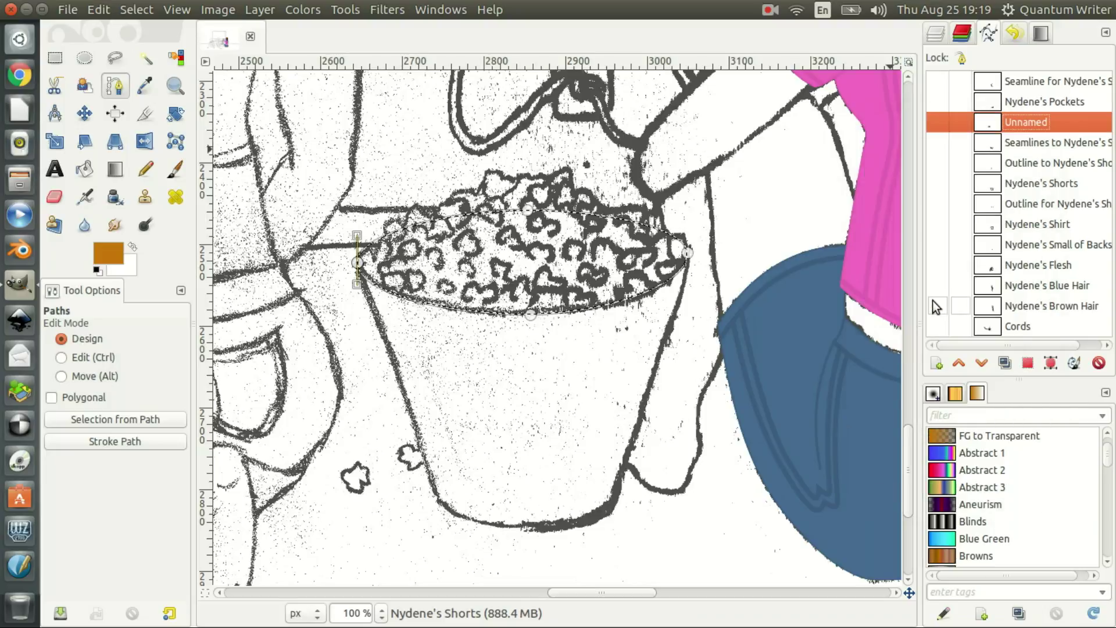
pyautogui.hotkey('ctrl', ',')
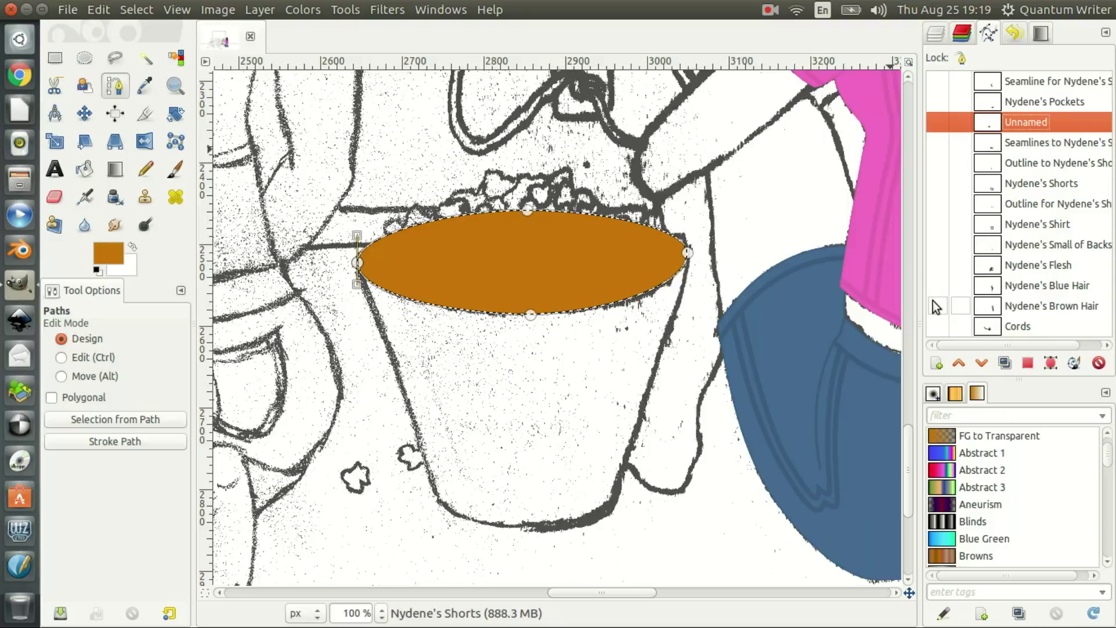
pyautogui.click(933, 35)
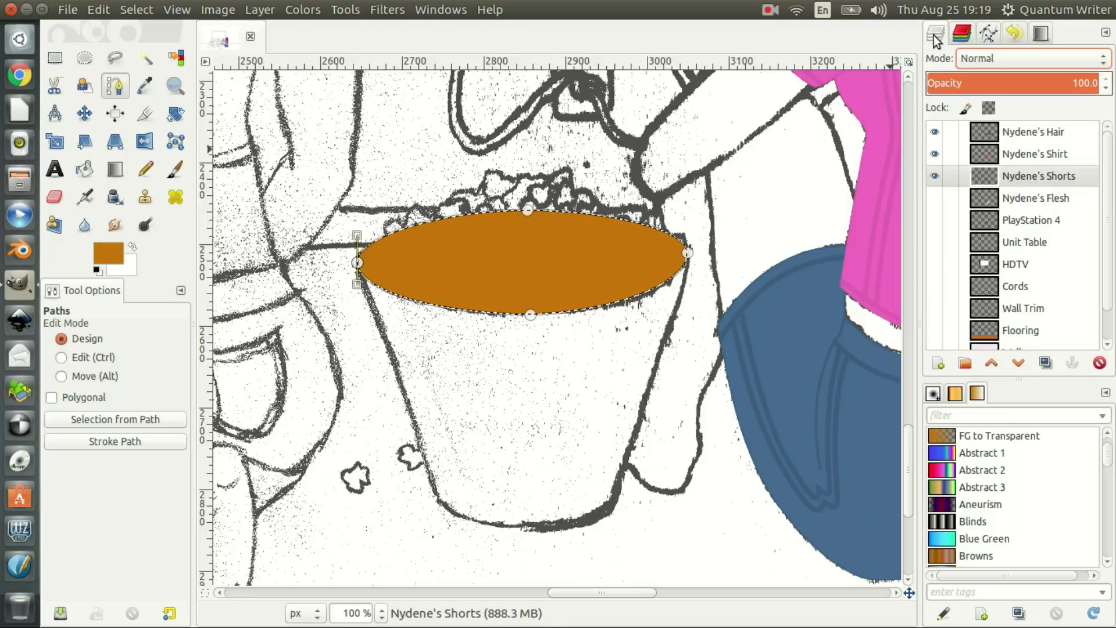
pyautogui.hotkey('ctrl', 'z')
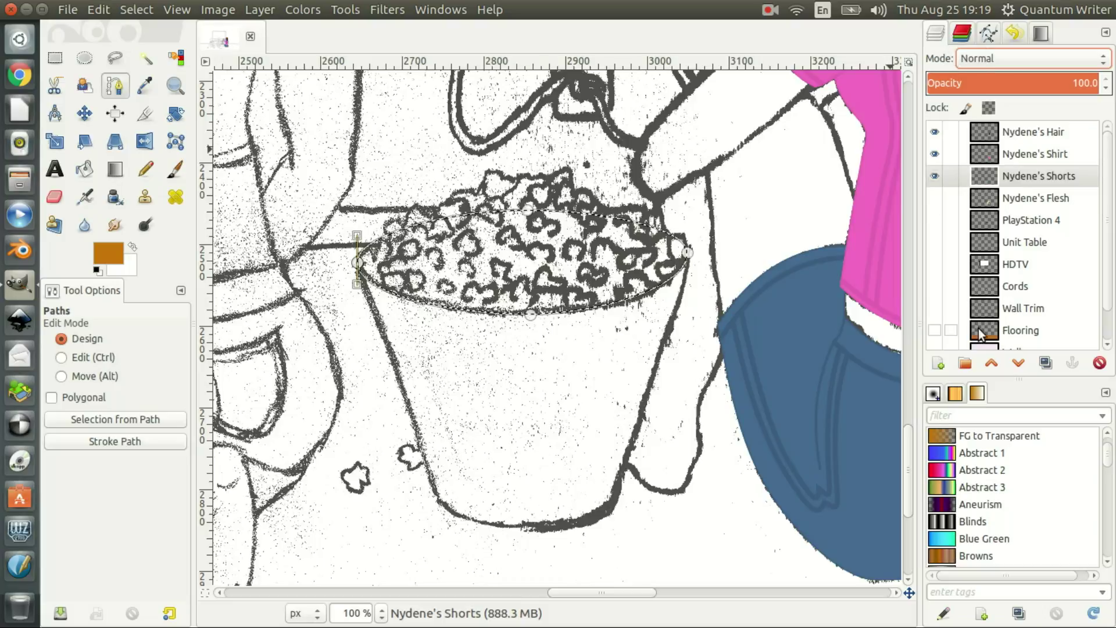
pyautogui.click(937, 365)
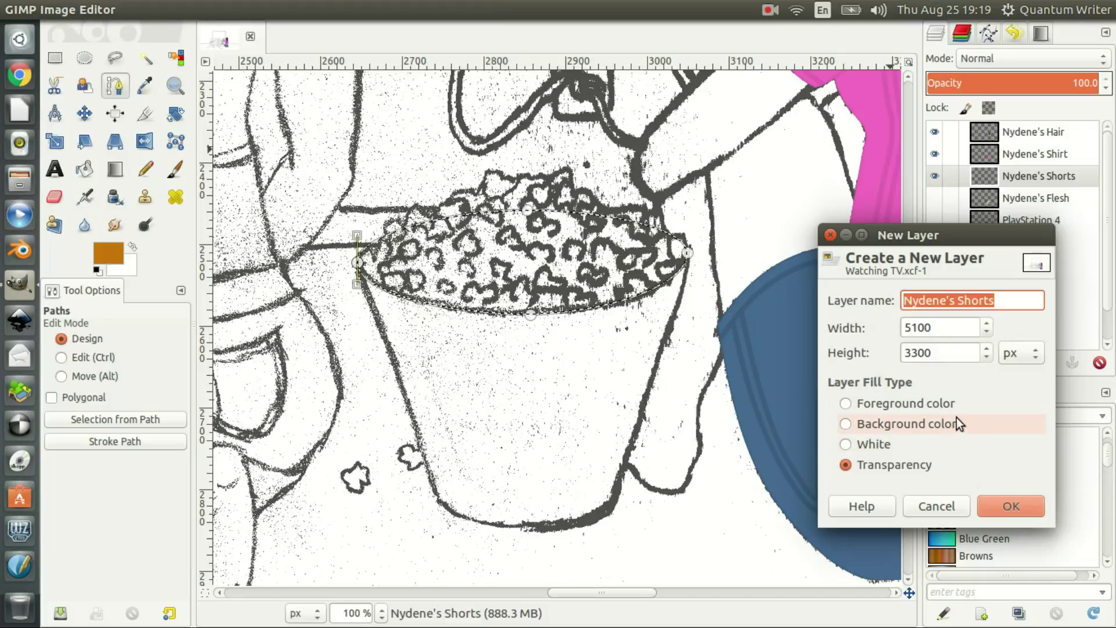
# Create layer 'Popcorn Bucket 2' at the top of the stack and fill the popcorn selection orange
pyautogui.write('Popcorn ')
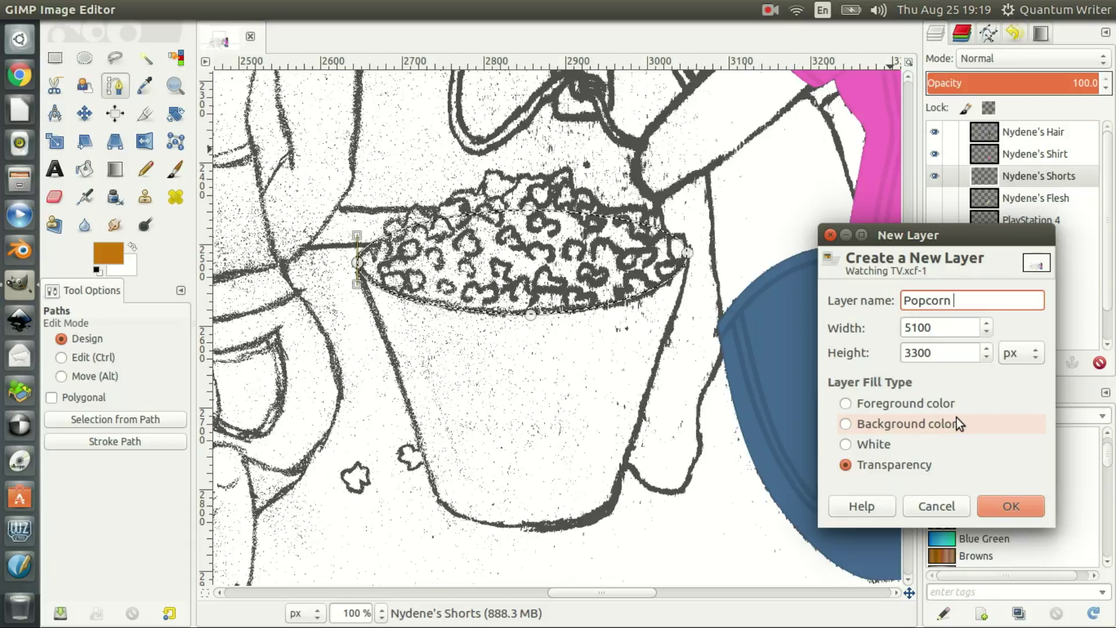
pyautogui.write('Bucket ')
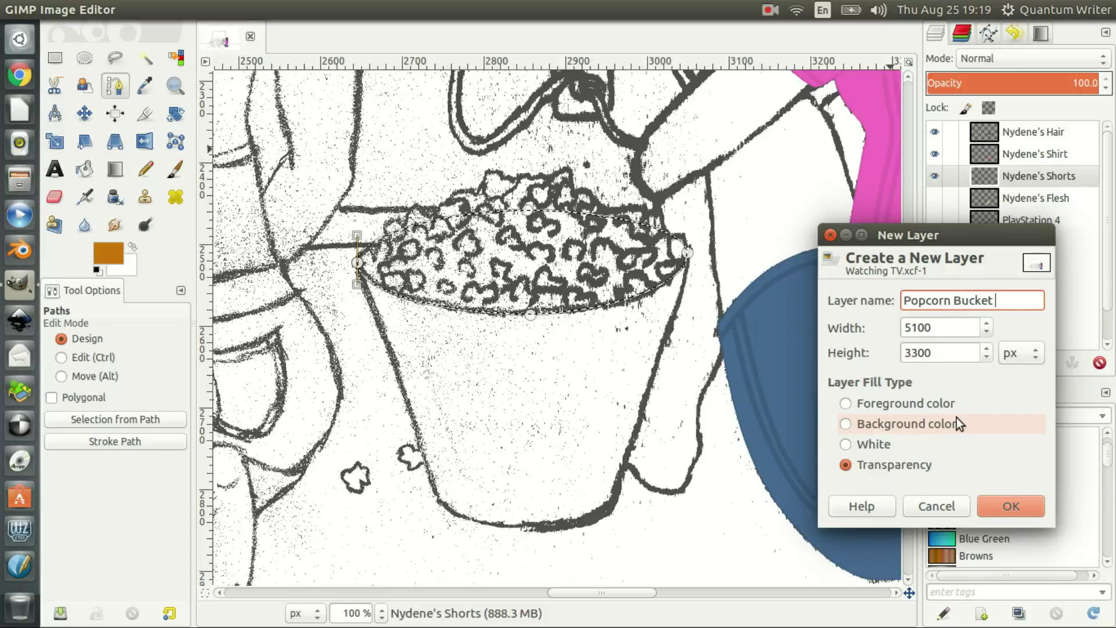
pyautogui.write('2')
pyautogui.press('Return')
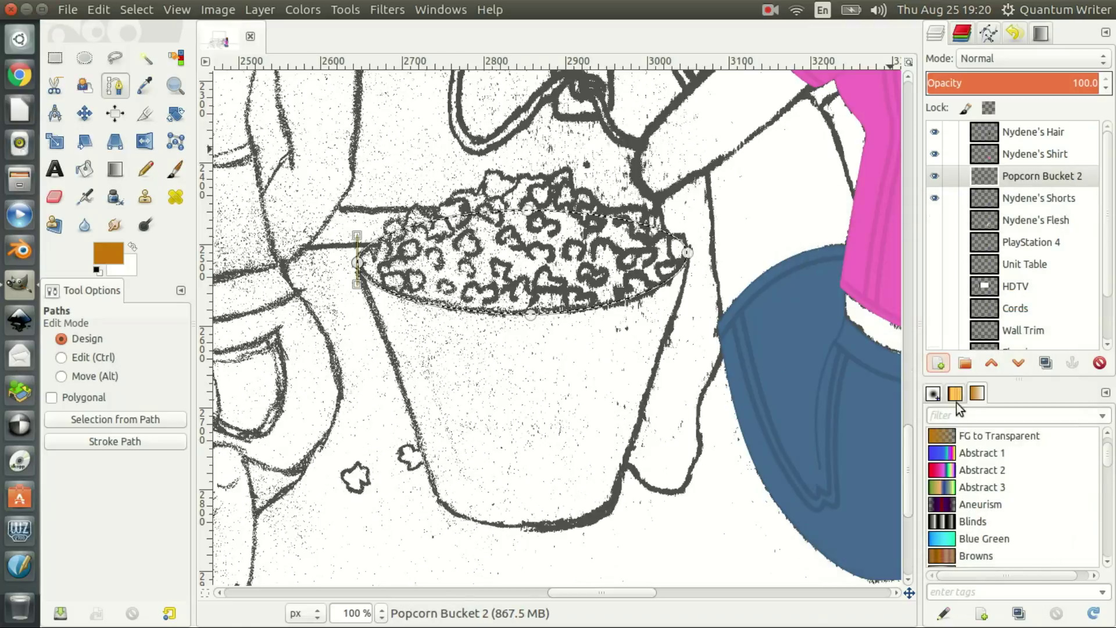
pyautogui.click(1038, 177)
pyautogui.moveTo(1038, 175); pyautogui.dragTo(1039, 125)
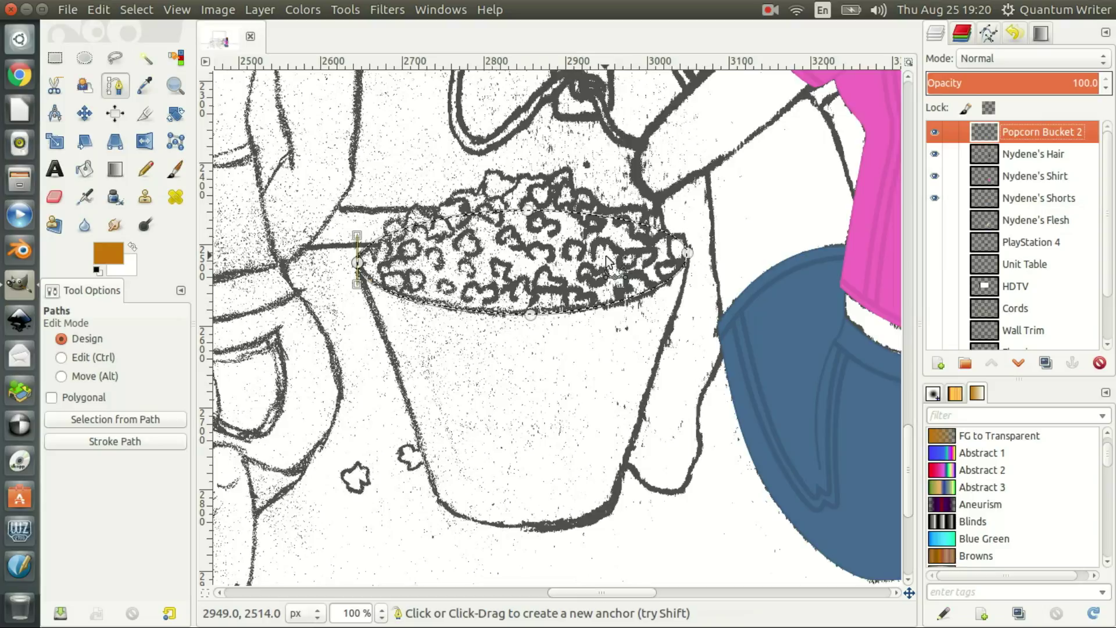
pyautogui.hotkey('ctrl', ',')
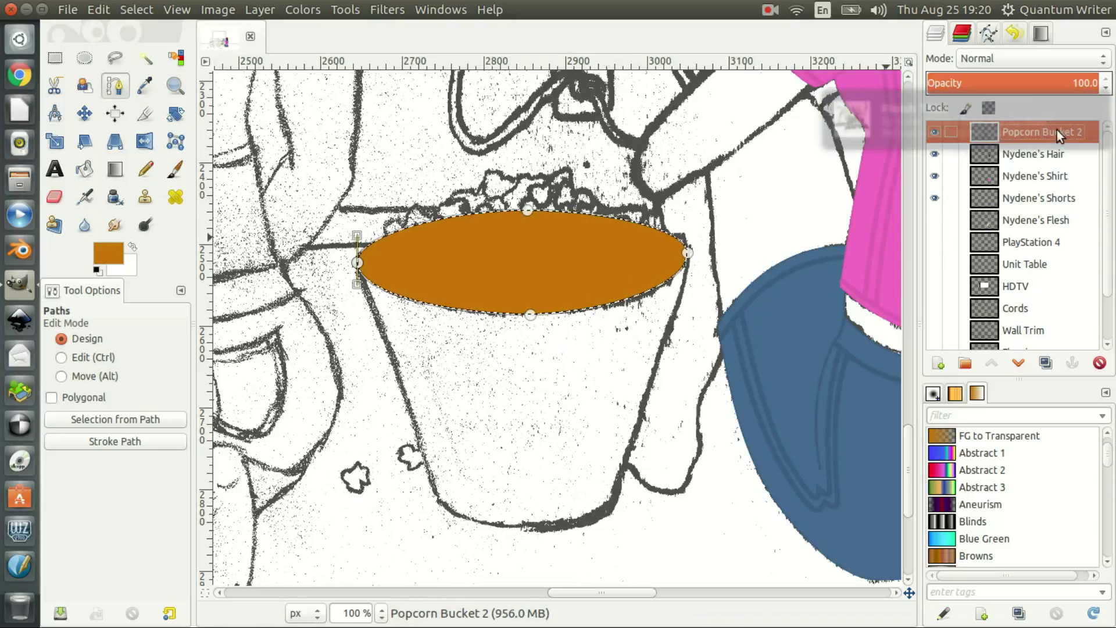
# Add a transparent layer 'Popcorn Bucket 1' directly below Popcorn Bucket 2
pyautogui.click(940, 365)
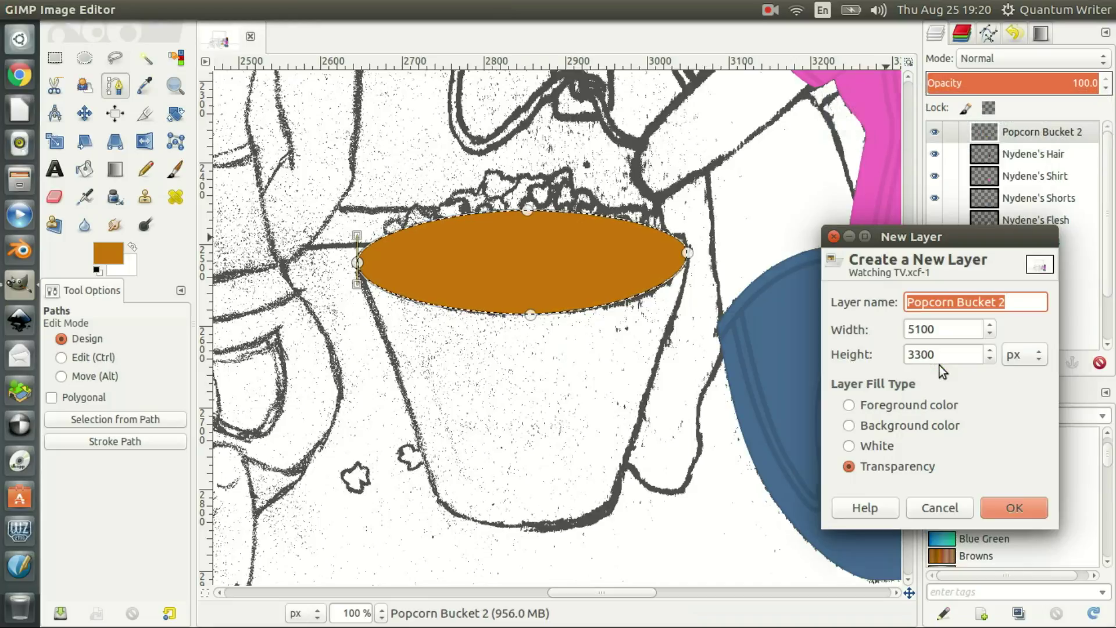
pyautogui.press('End')
pyautogui.press('BackSpace')
pyautogui.write('1')
pyautogui.press('Return')
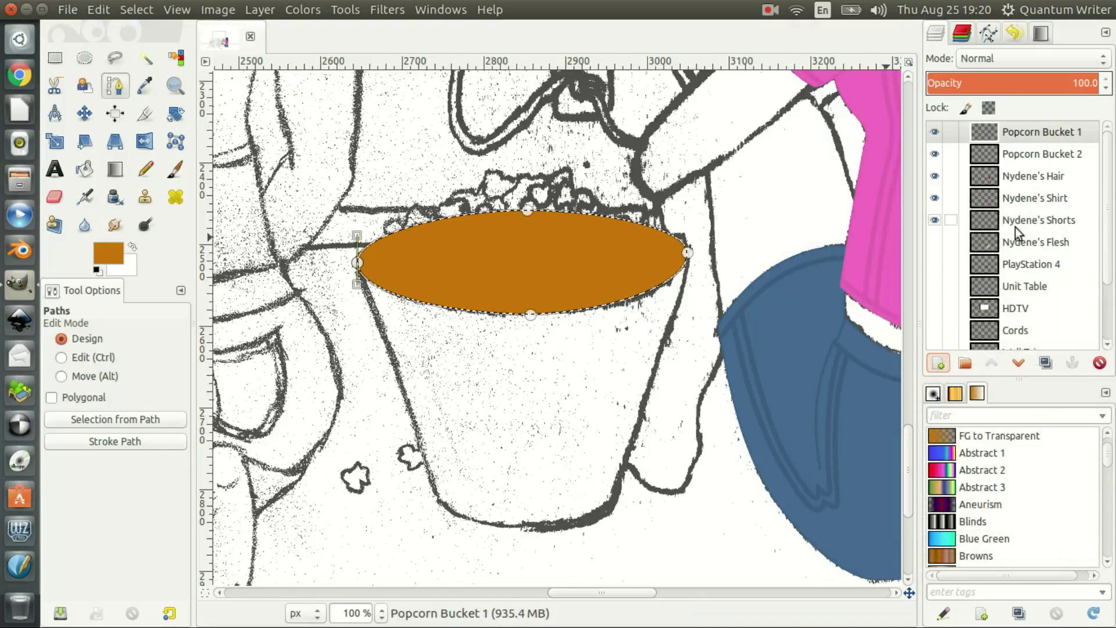
pyautogui.moveTo(1046, 131); pyautogui.dragTo(1040, 164)
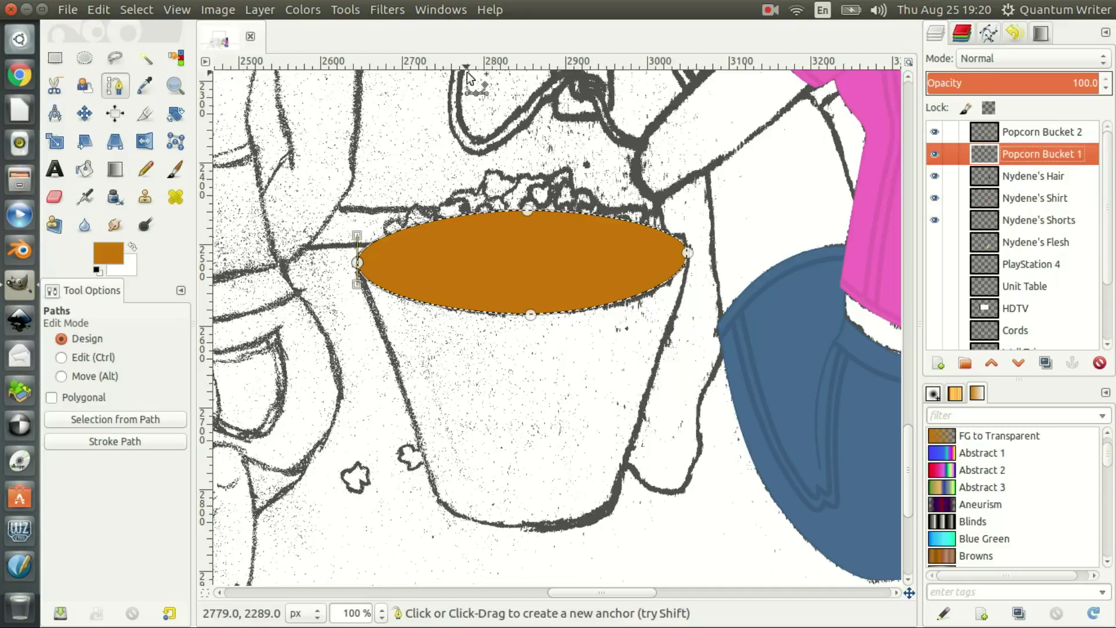
pyautogui.click(55, 61)
pyautogui.click(116, 86)
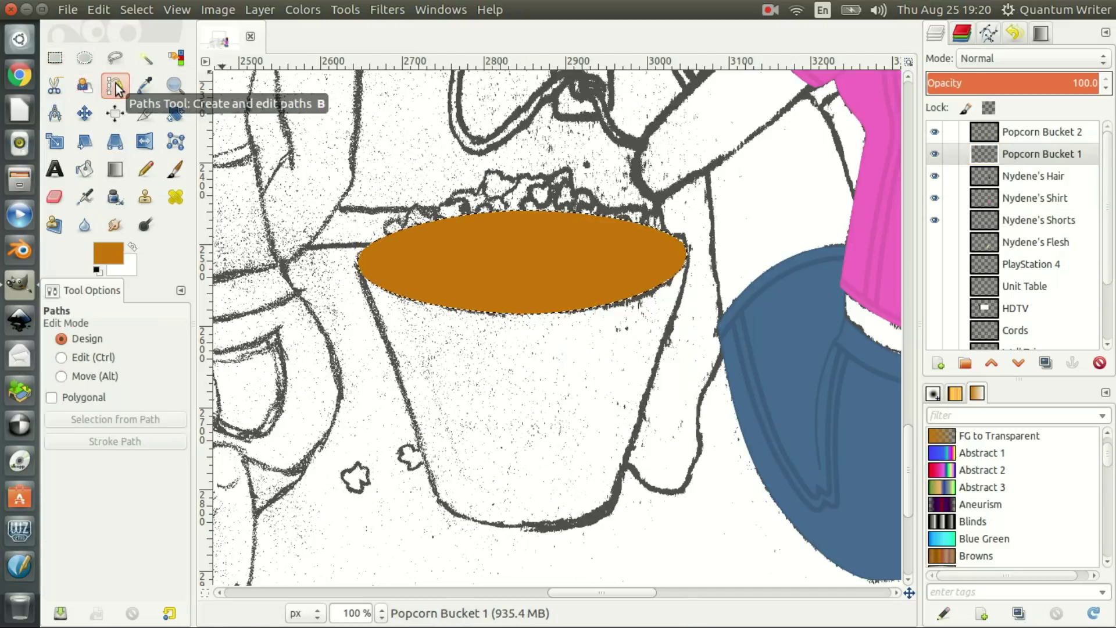
pyautogui.click(55, 61)
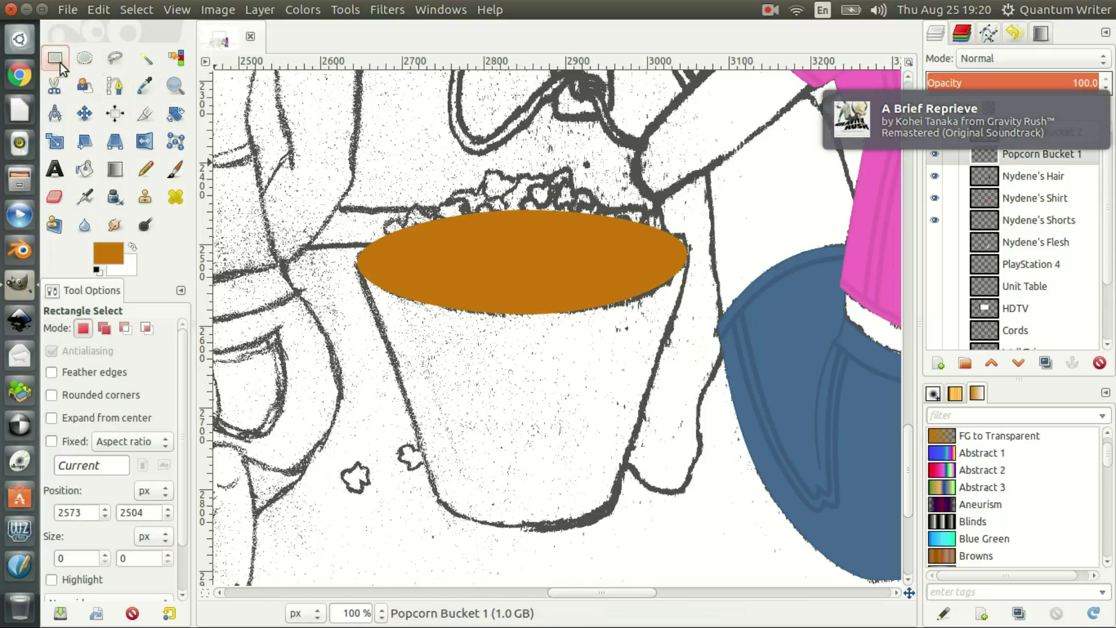
# Start the bucket body path at both rim ends and a curved bottom-right corner
pyautogui.click(116, 87)
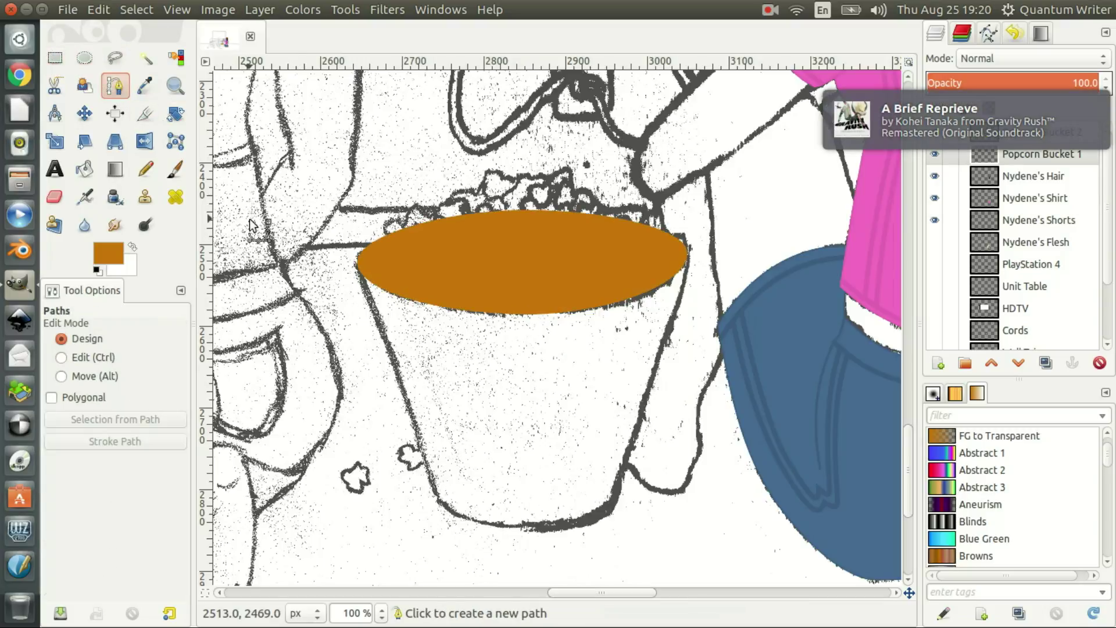
pyautogui.click(357, 264)
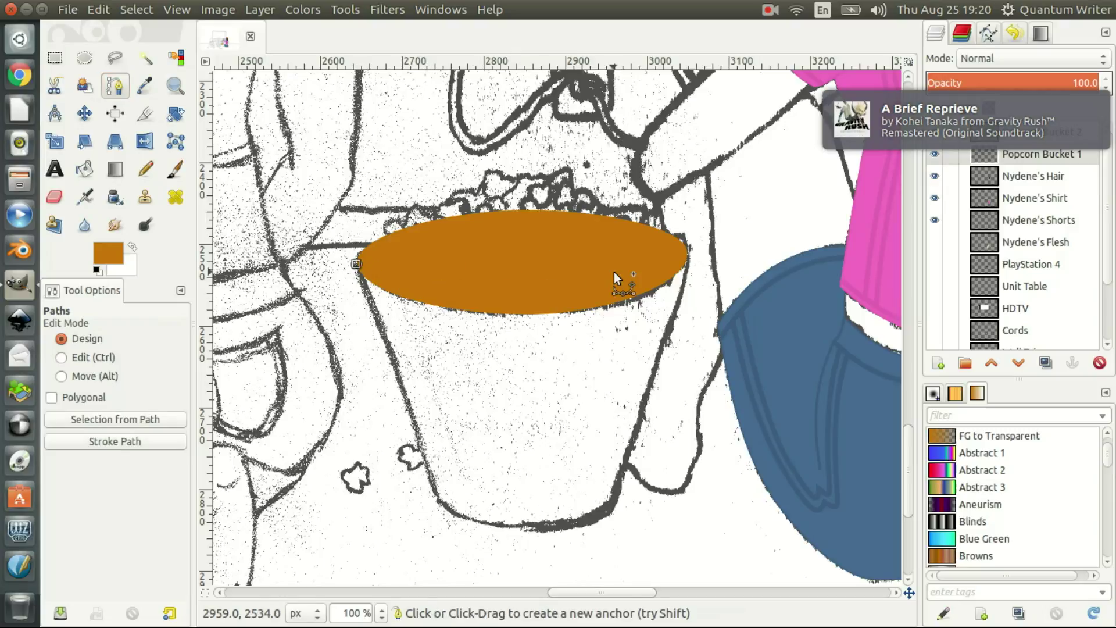
pyautogui.click(687, 257)
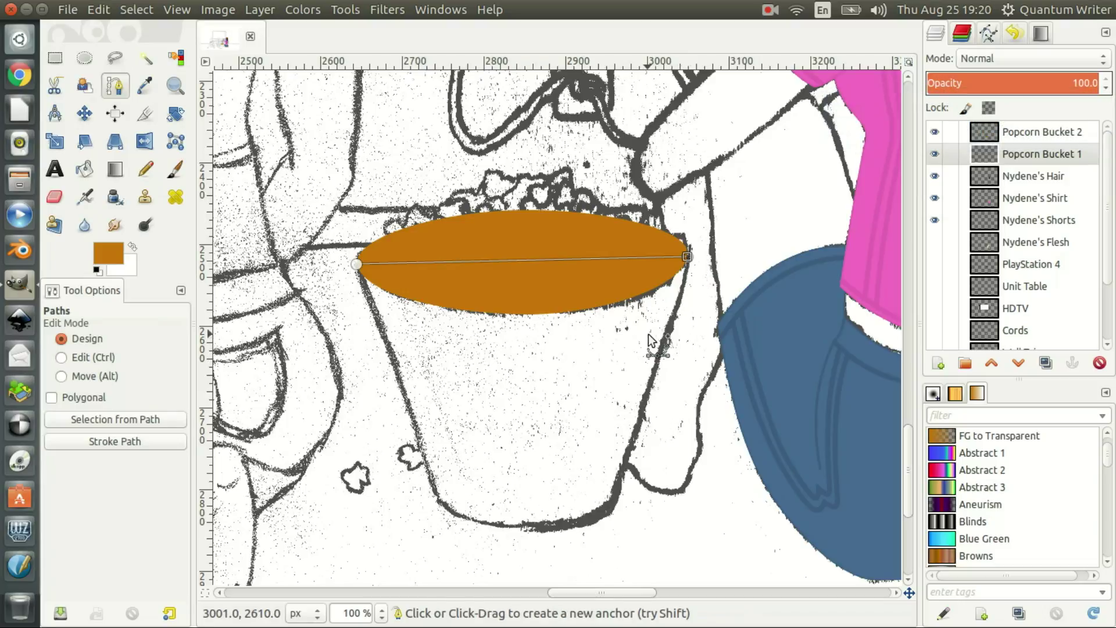
pyautogui.click(609, 510)
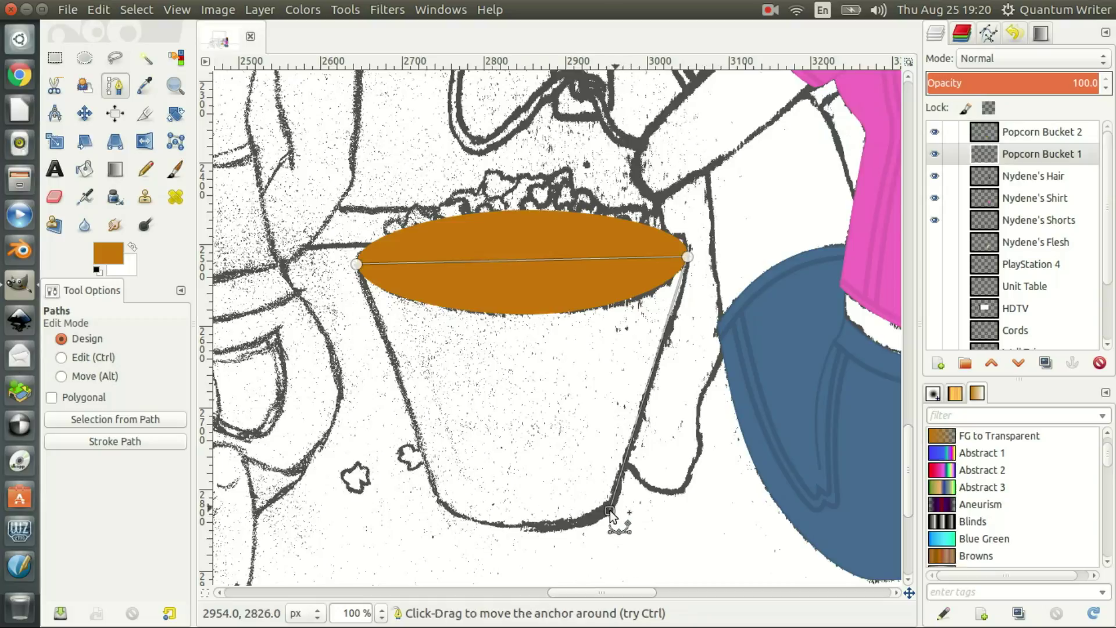
pyautogui.moveTo(609, 511); pyautogui.dragTo(613, 509)
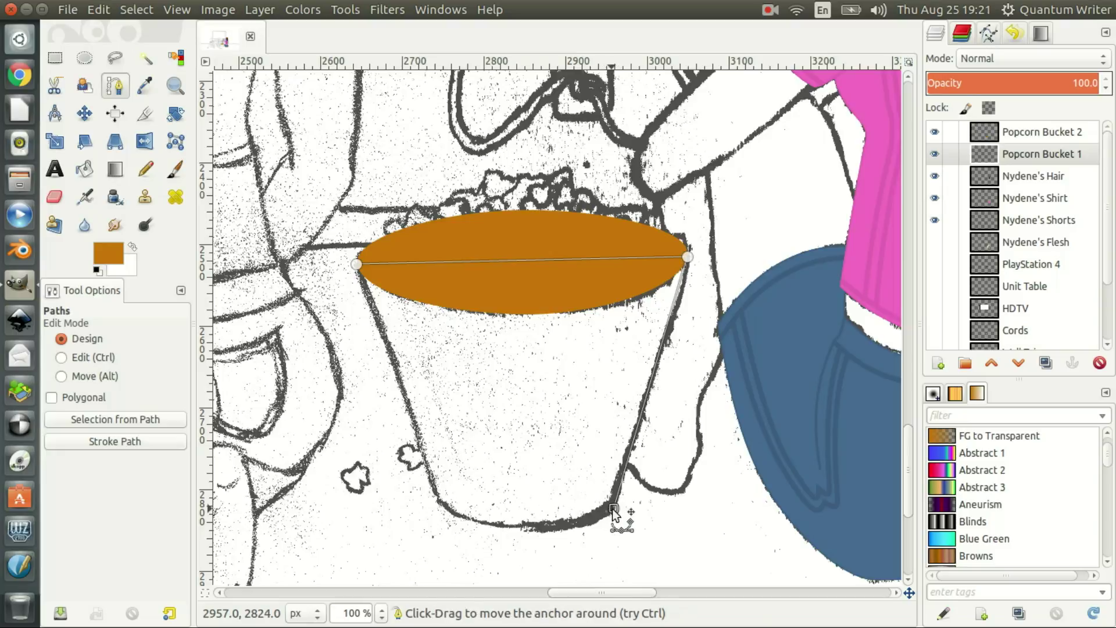
pyautogui.press('ctrl')
pyautogui.moveTo(612, 509); pyautogui.dragTo(560, 535)
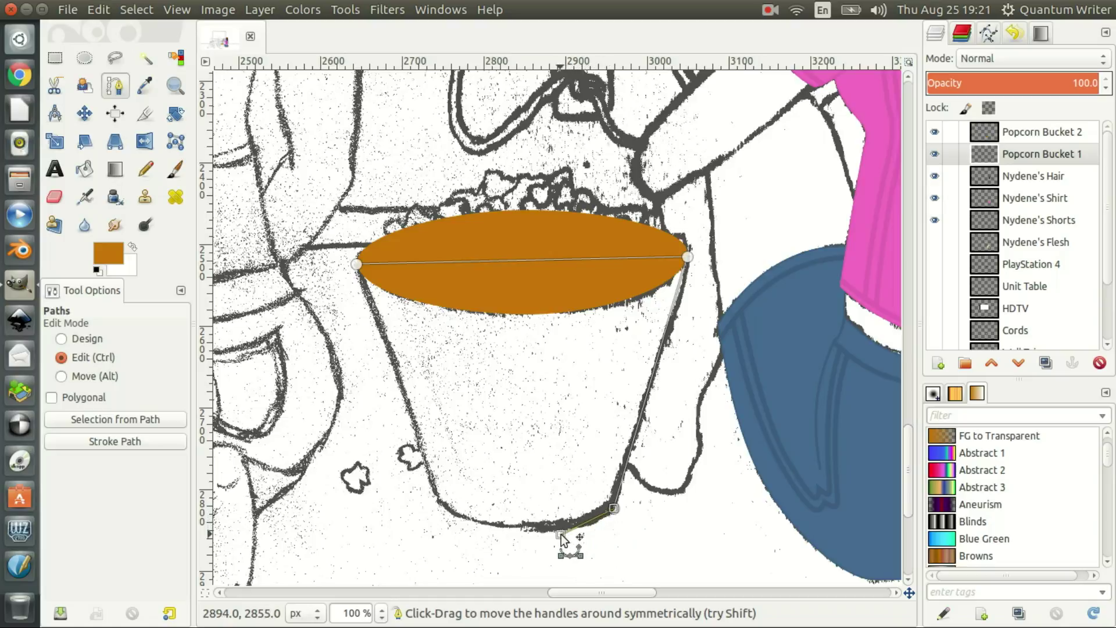
pyautogui.moveTo(562, 536); pyautogui.dragTo(571, 533)
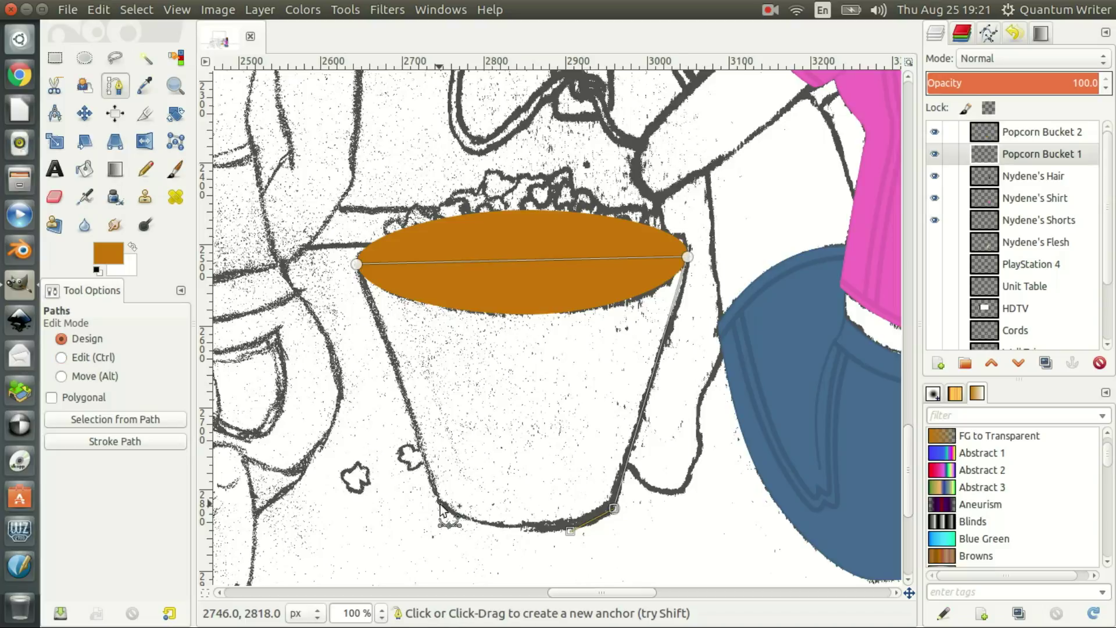
# Replace the misplaced lower-left anchor and curve the bucket's bottom-left corner
pyautogui.click(440, 505)
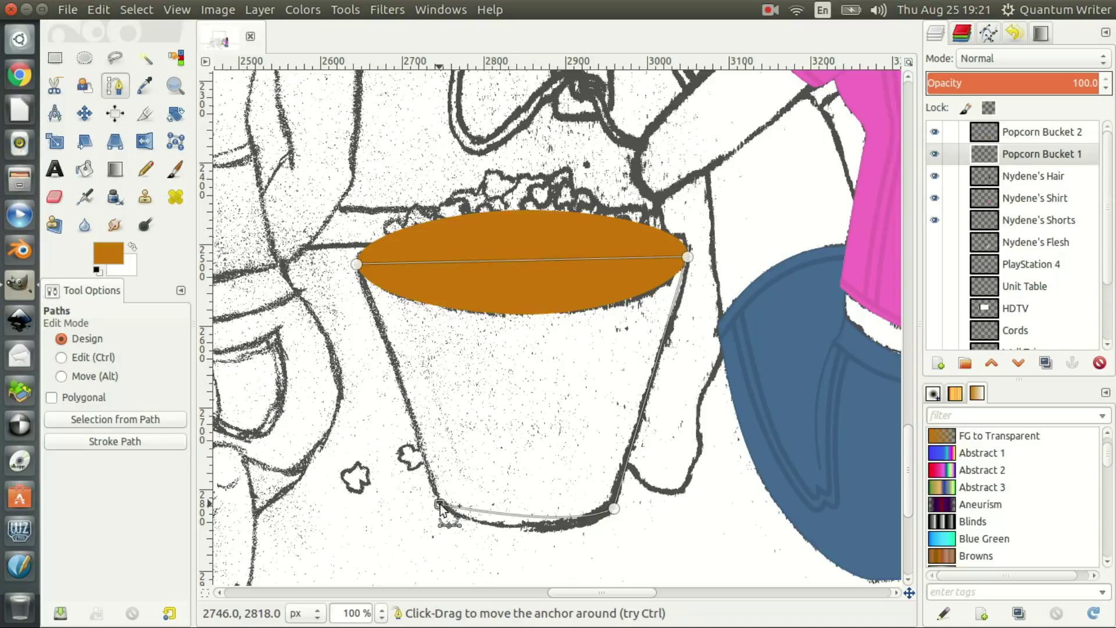
pyautogui.press('ctrl')
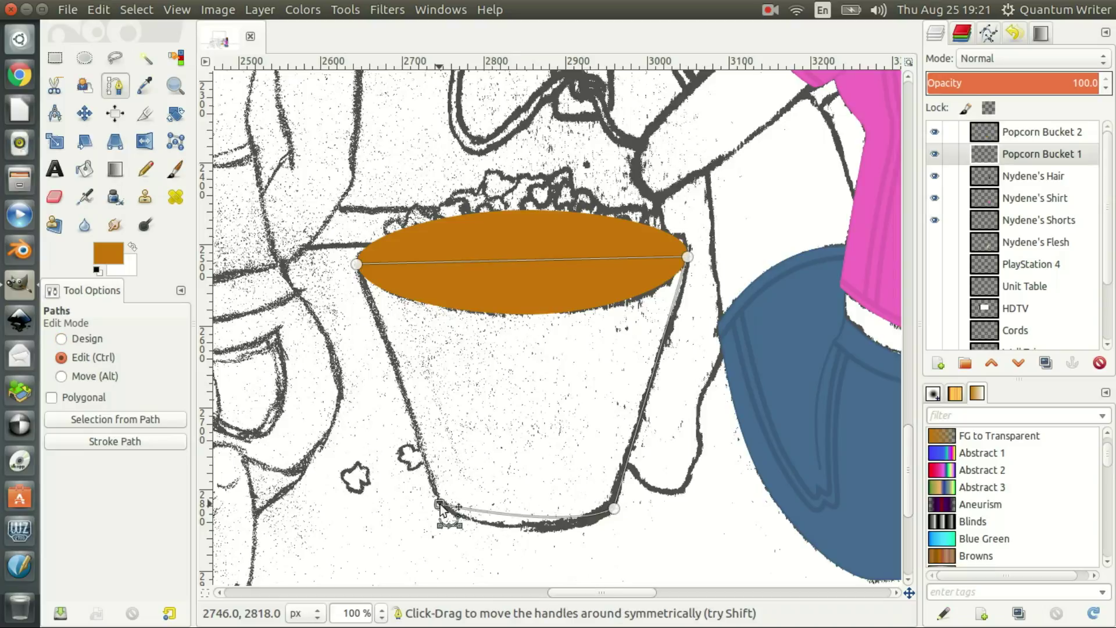
pyautogui.press('shift')
pyautogui.keyDown('ctrl'); pyautogui.keyDown('shift'); pyautogui.click(439, 505); pyautogui.keyUp('shift'); pyautogui.keyUp('ctrl')
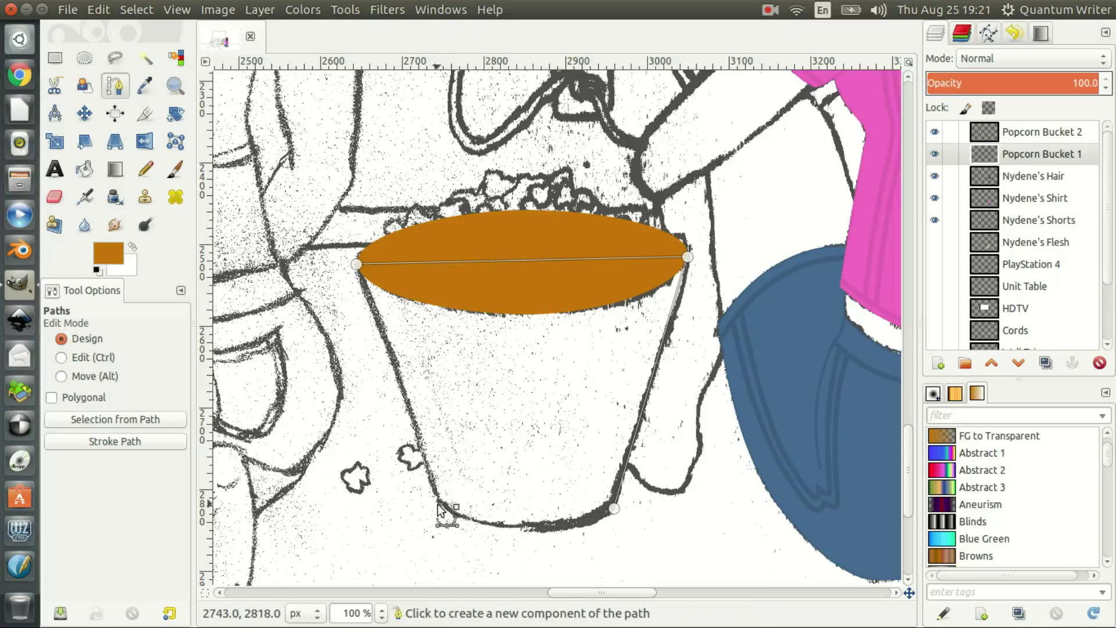
pyautogui.click(440, 503)
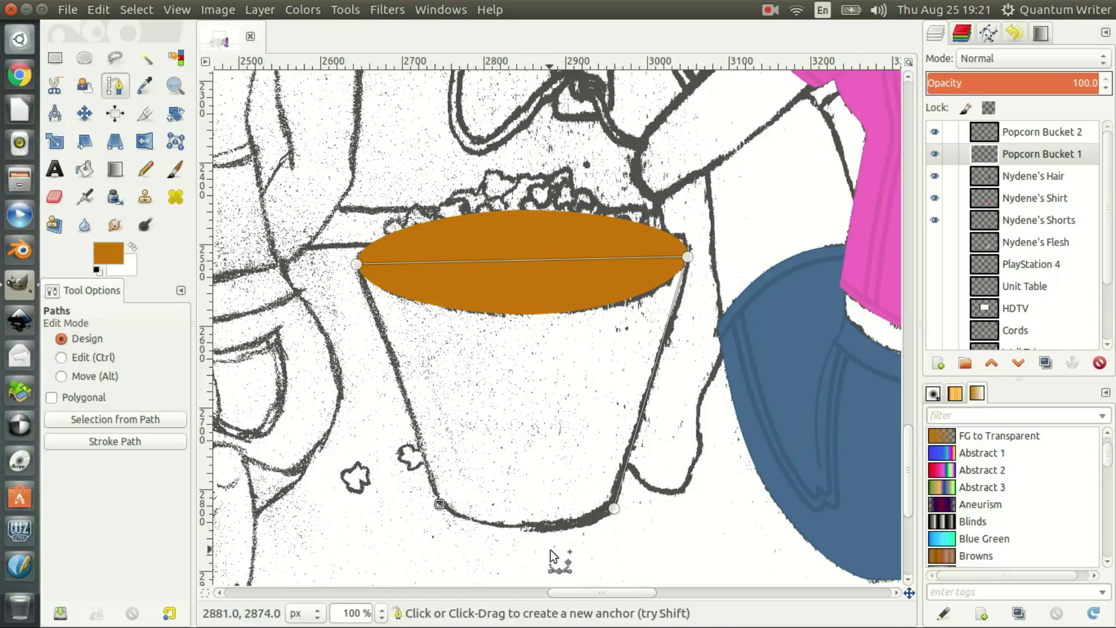
pyautogui.click(614, 508)
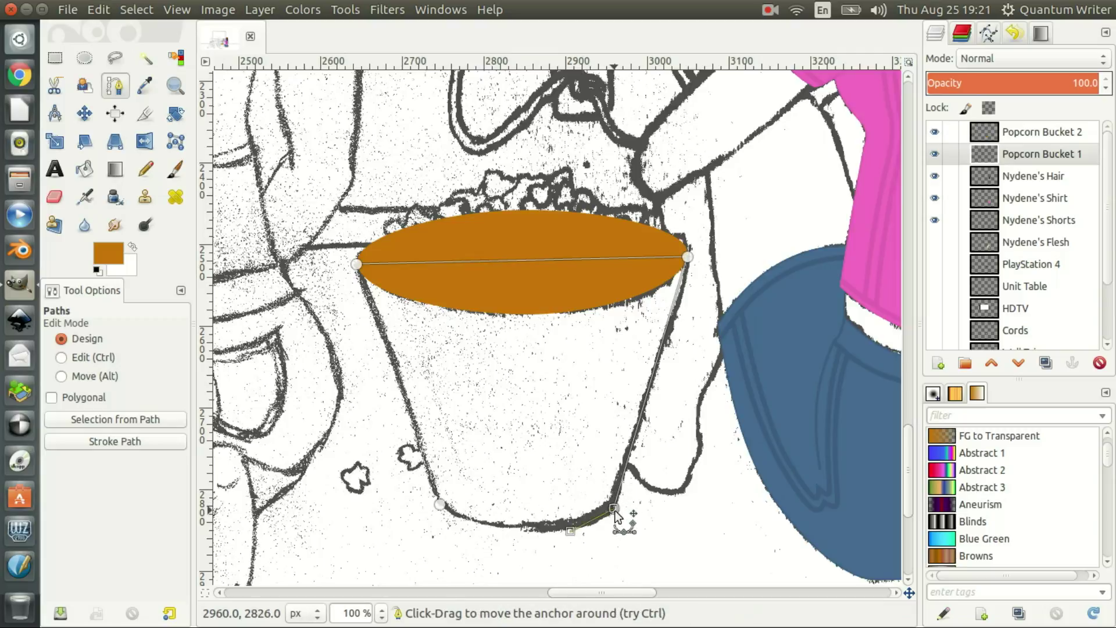
pyautogui.click(440, 504)
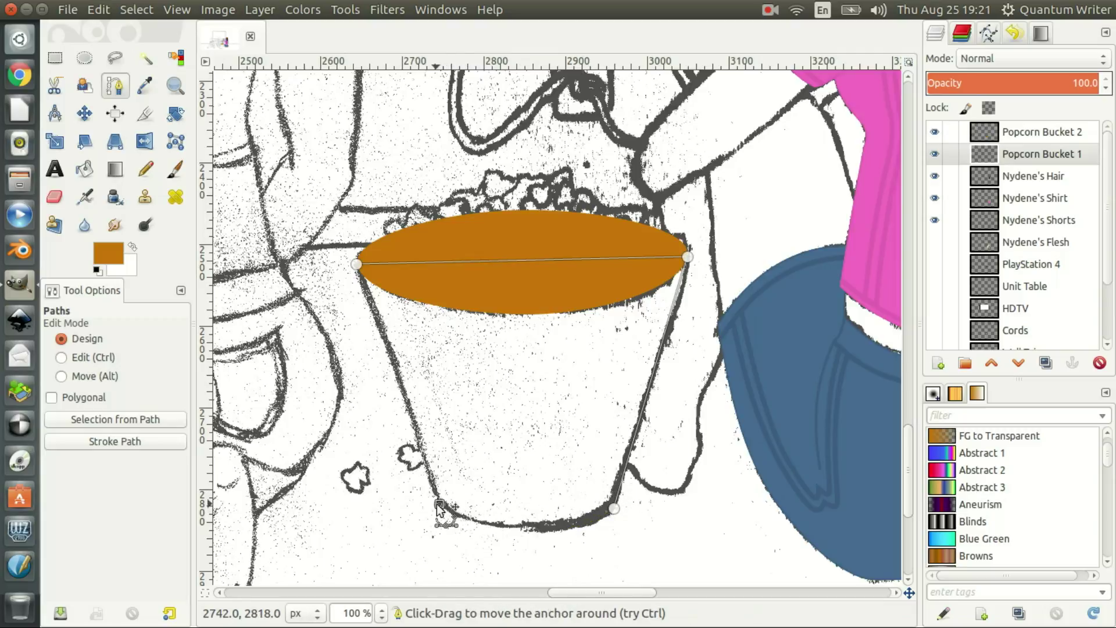
pyautogui.click(613, 508)
pyautogui.press('ctrl')
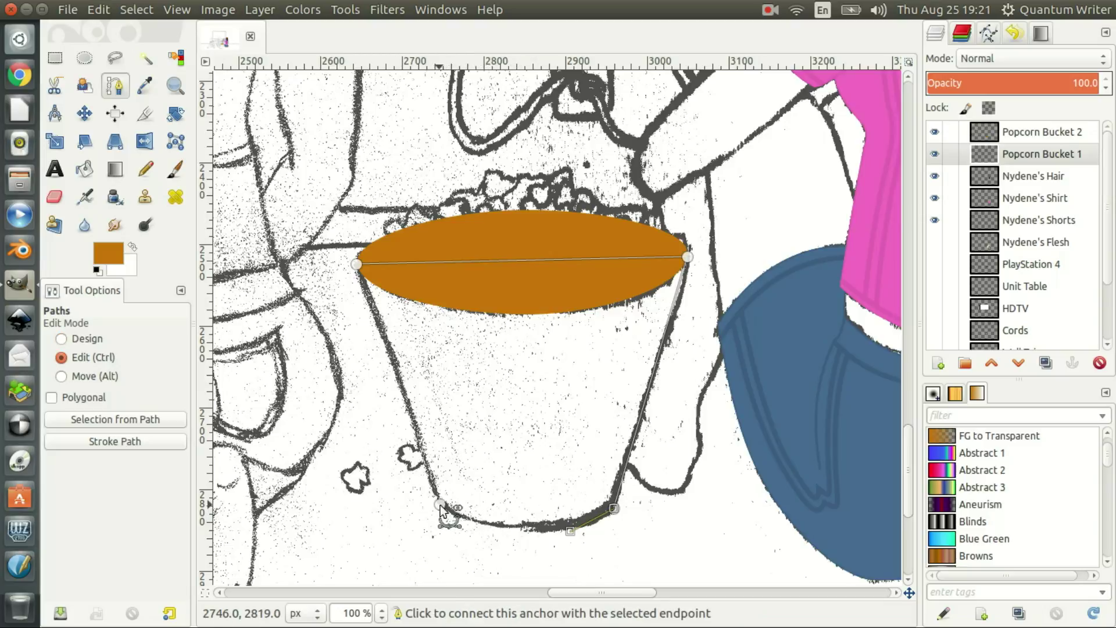
pyautogui.keyDown('ctrl'); pyautogui.click(440, 504); pyautogui.keyUp('ctrl')
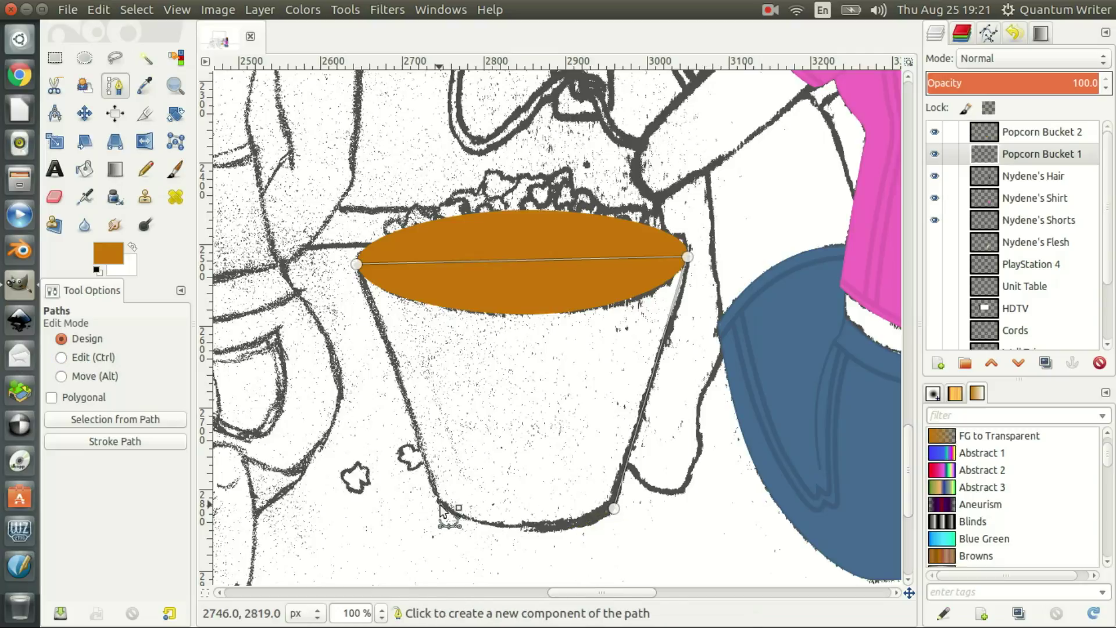
pyautogui.click(614, 510)
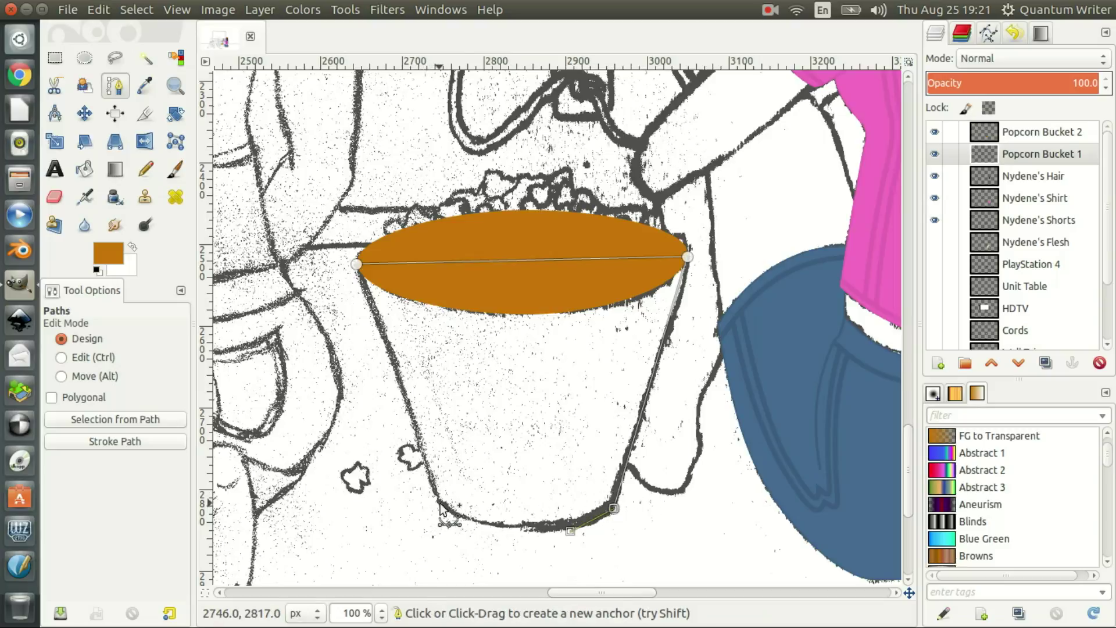
pyautogui.moveTo(440, 504); pyautogui.dragTo(378, 471)
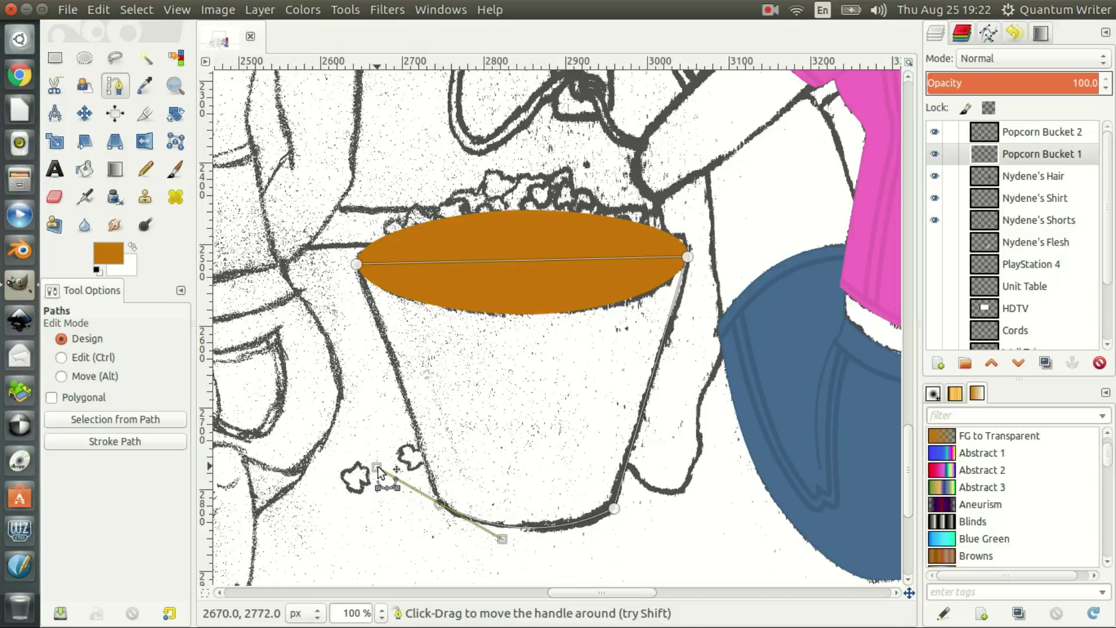
pyautogui.moveTo(378, 466); pyautogui.dragTo(440, 505)
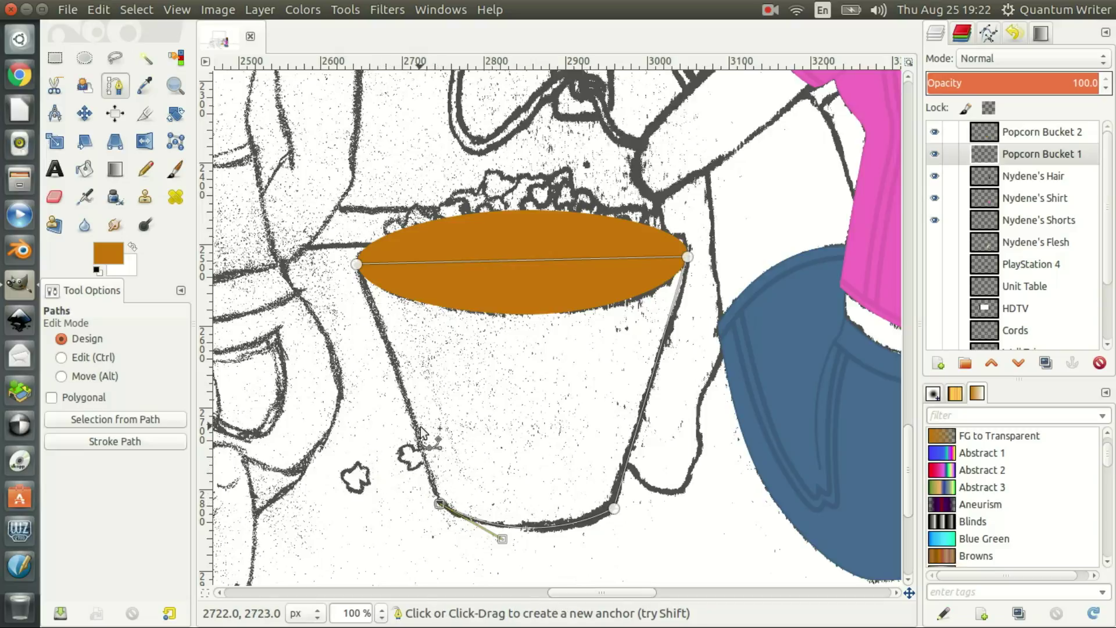
# Close the bucket body path, restore orange ed8b0c, and undo an accidental whole-layer fill
pyautogui.keyDown('ctrl'); pyautogui.click(357, 269); pyautogui.keyUp('ctrl')
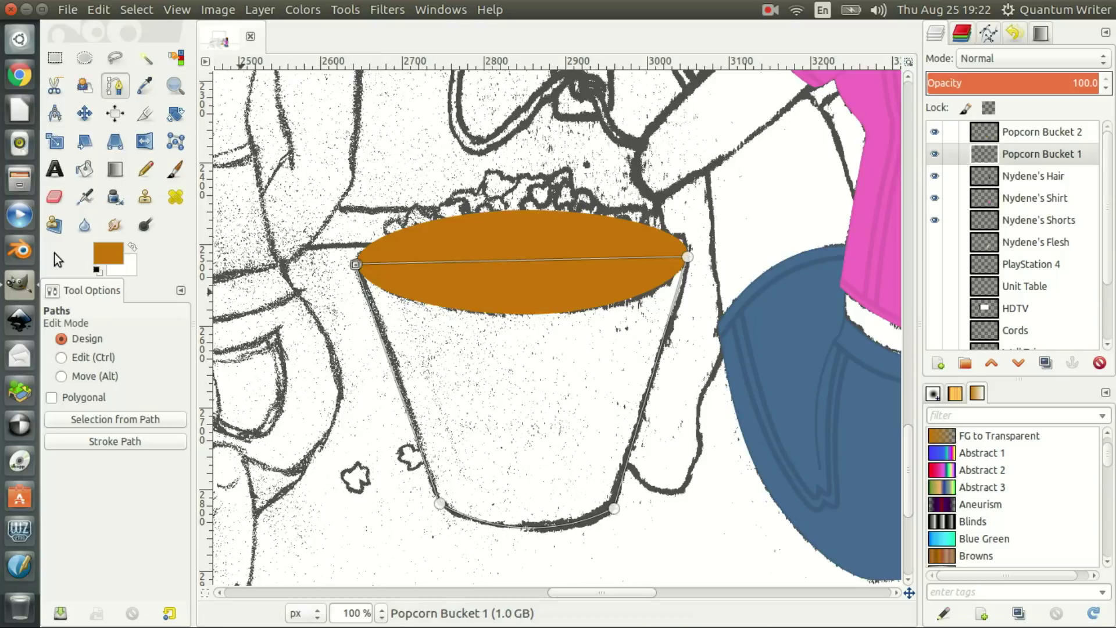
pyautogui.click(106, 250)
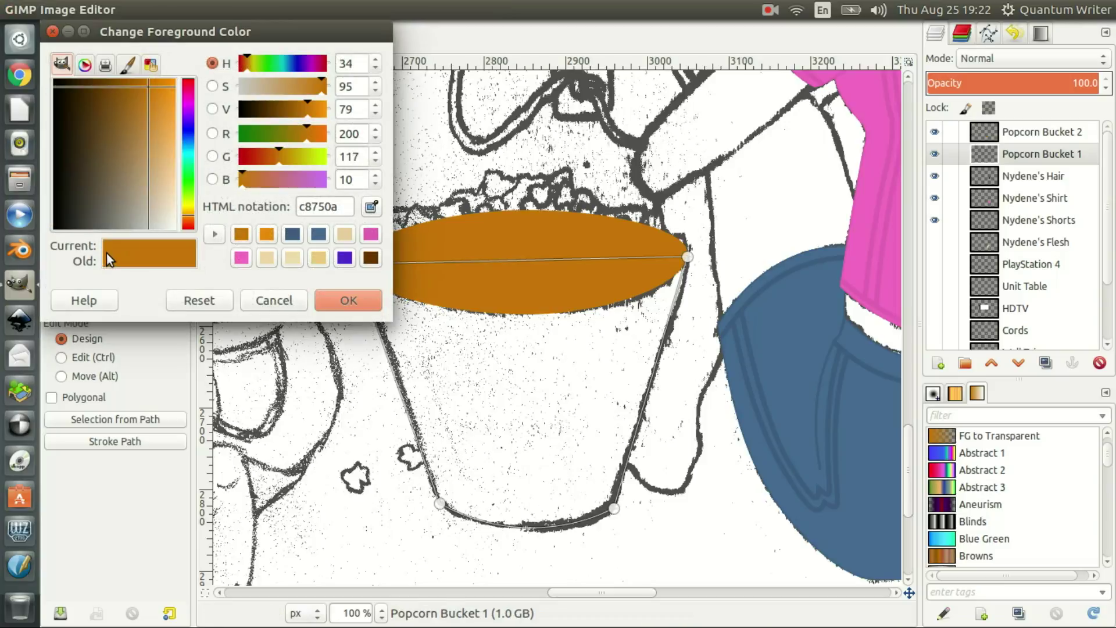
pyautogui.click(266, 232)
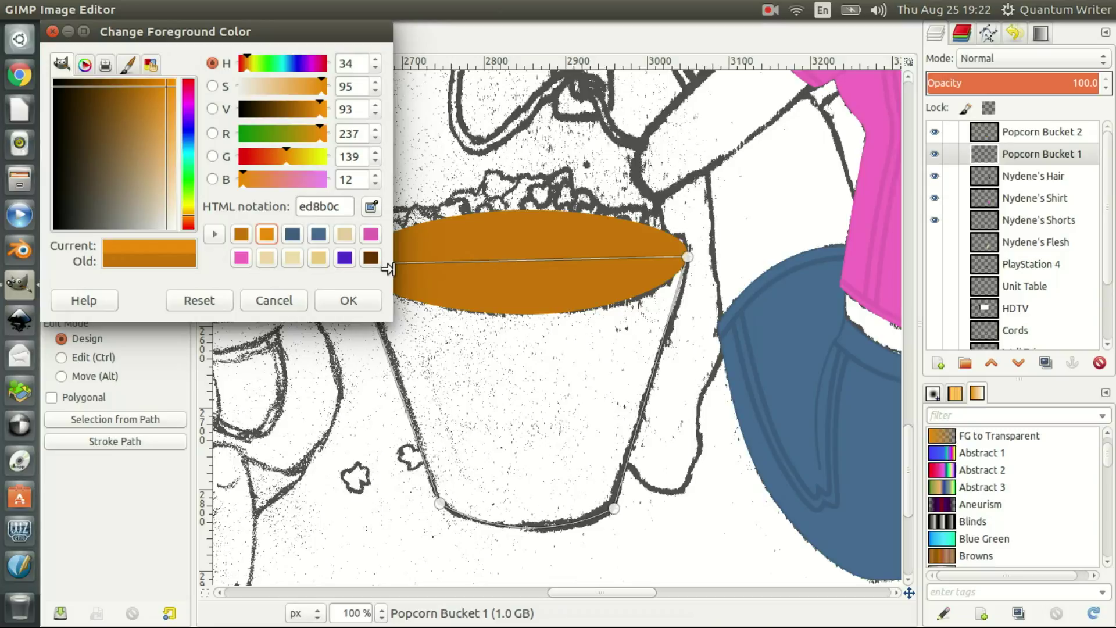
pyautogui.click(364, 298)
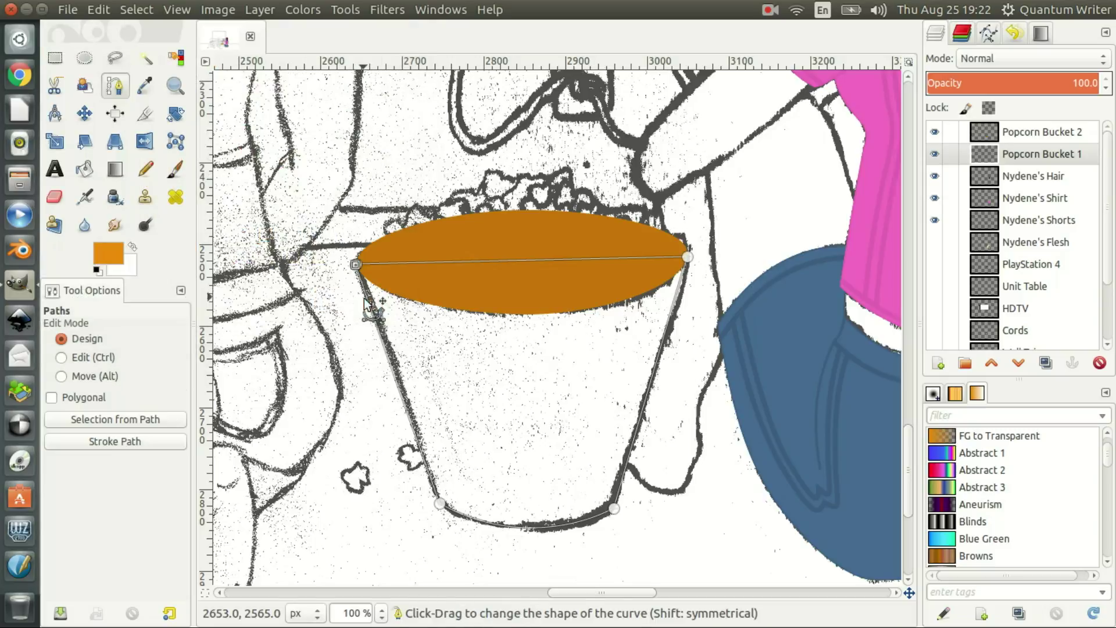
pyautogui.hotkey('ctrl', ',')
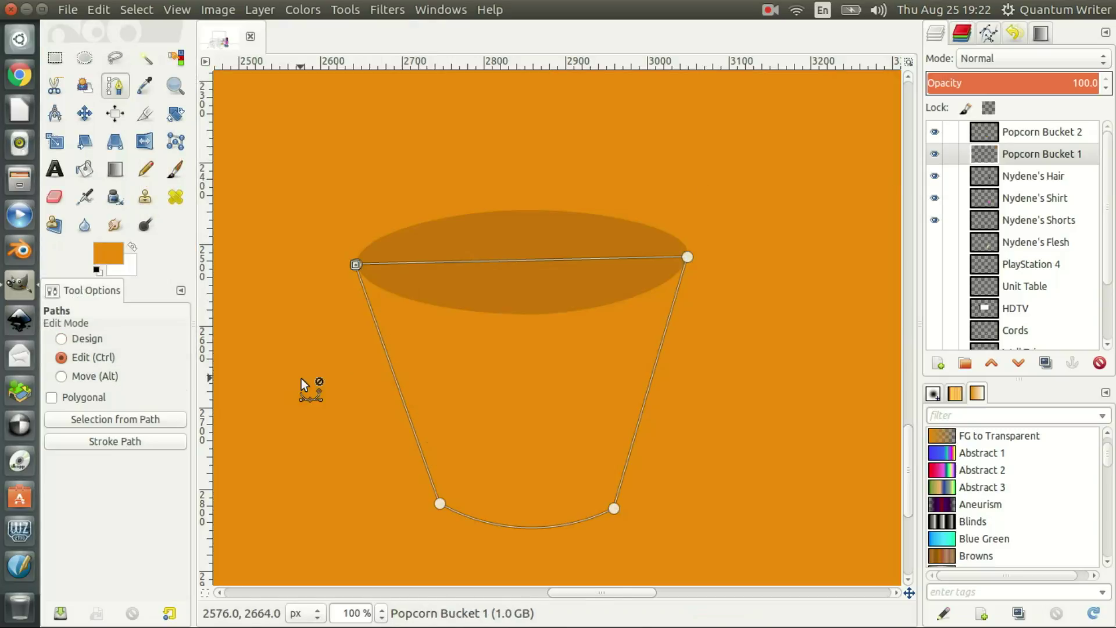
pyautogui.hotkey('ctrl', 'z')
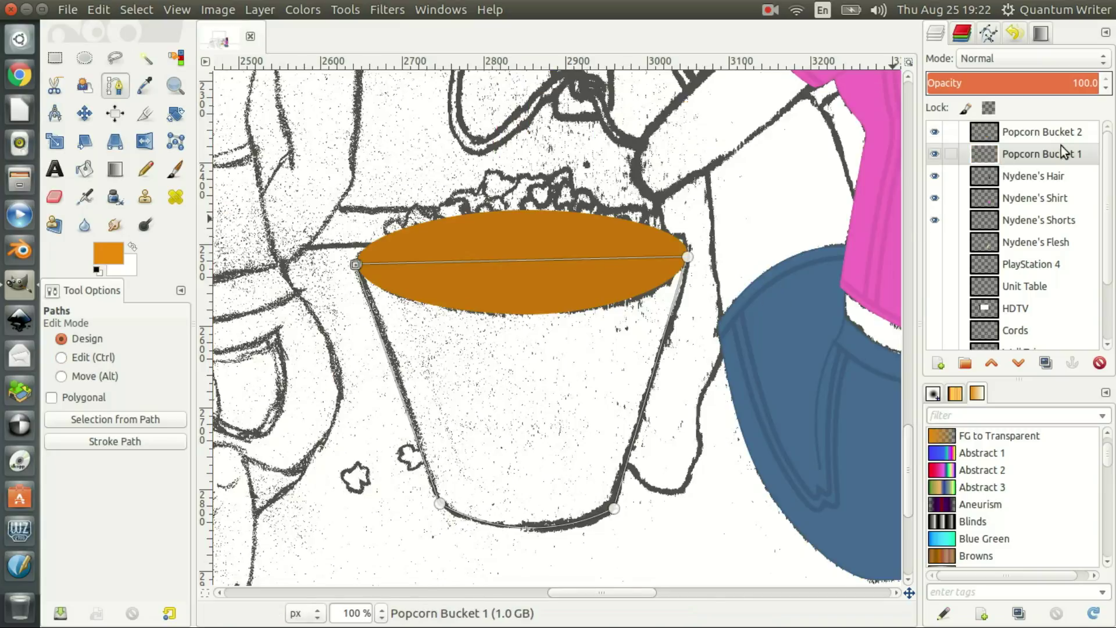
pyautogui.click(988, 33)
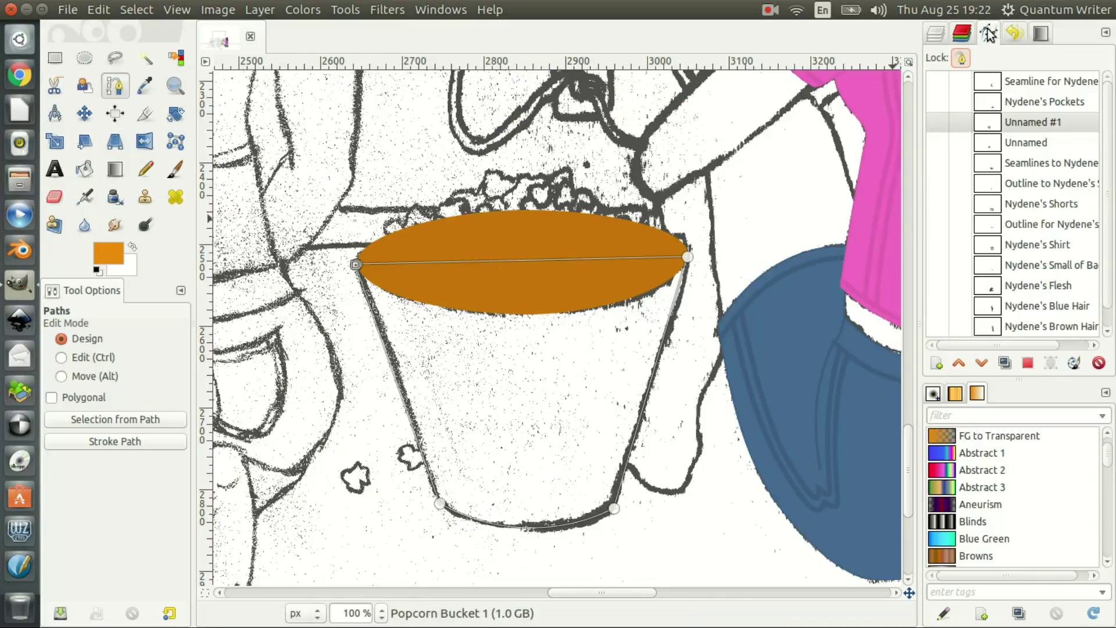
# Fill the Unnamed #1 bucket outline selection with orange
pyautogui.rightClick(1010, 120)
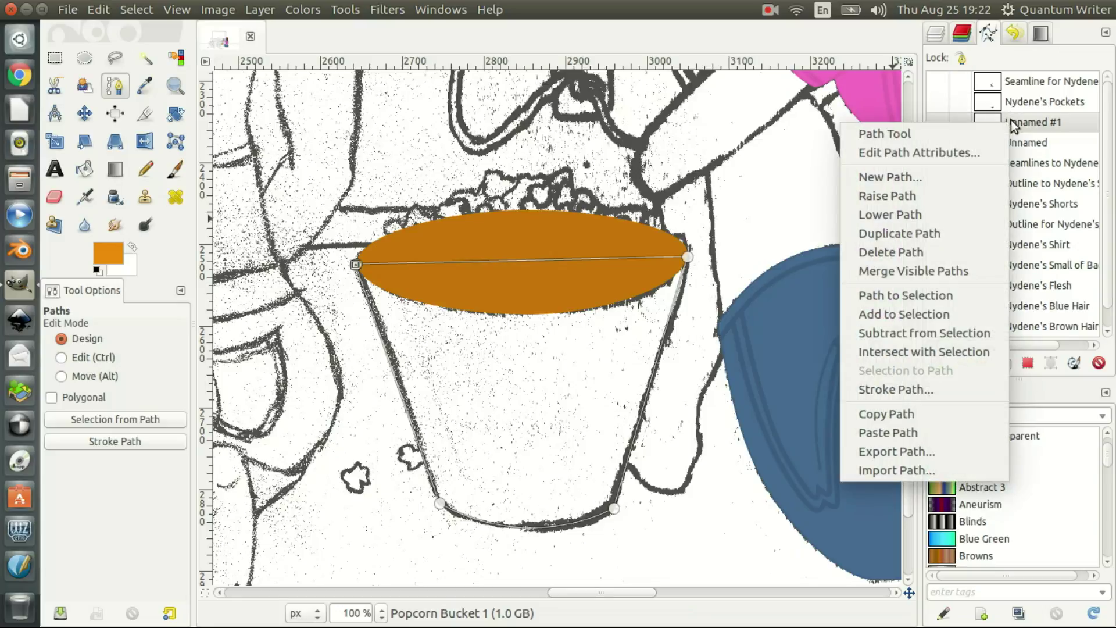
pyautogui.click(911, 296)
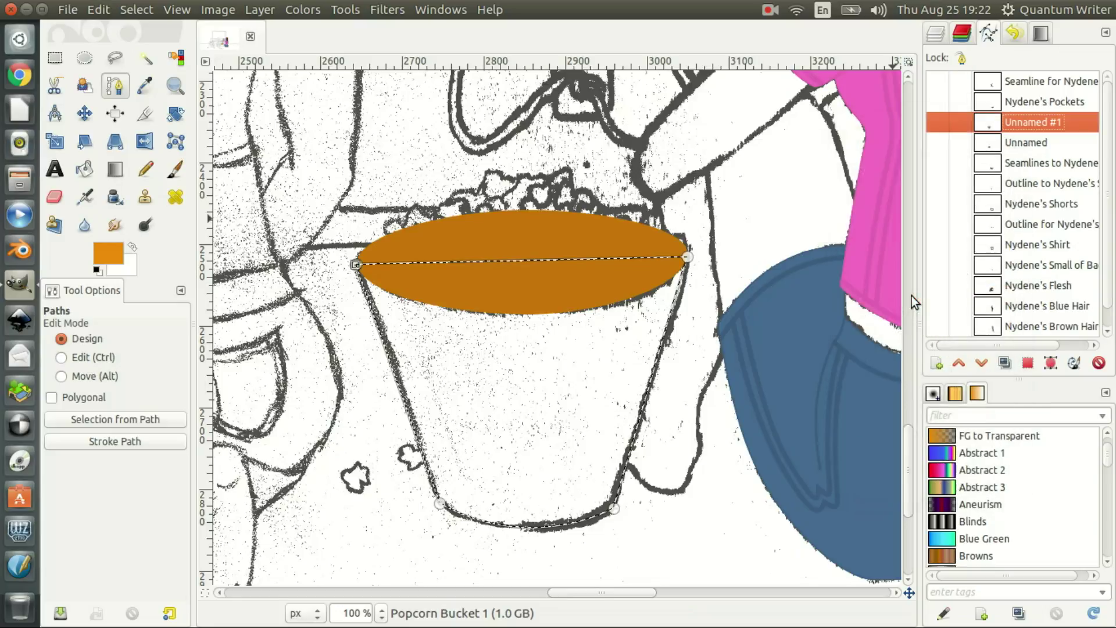
pyautogui.hotkey('ctrl', ',')
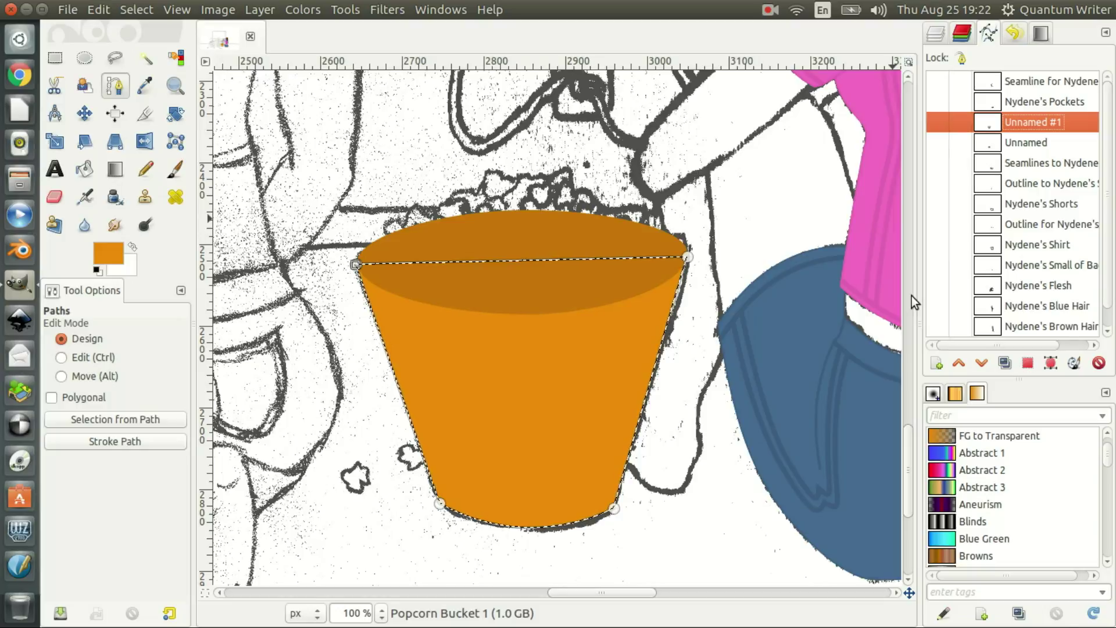
# Rename the two paths as the bucket's inner ('Popcorn Bucket Inne…') and outer ('Pop…') outlines
pyautogui.doubleClick(1034, 142)
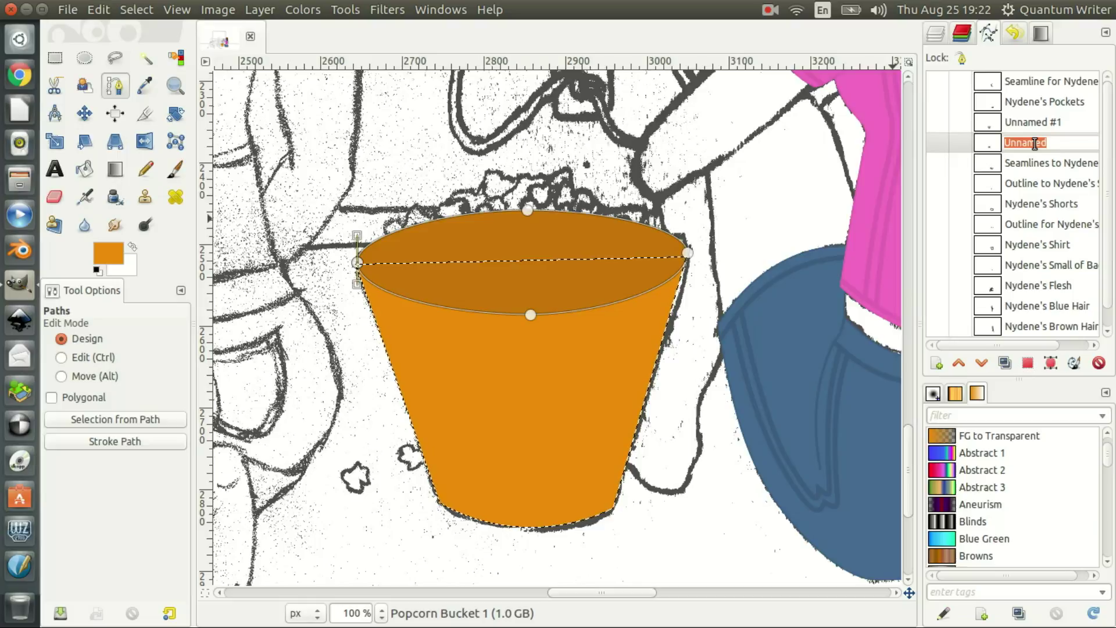
pyautogui.write('Popcorn Bucket Inne')
pyautogui.click(1034, 143)
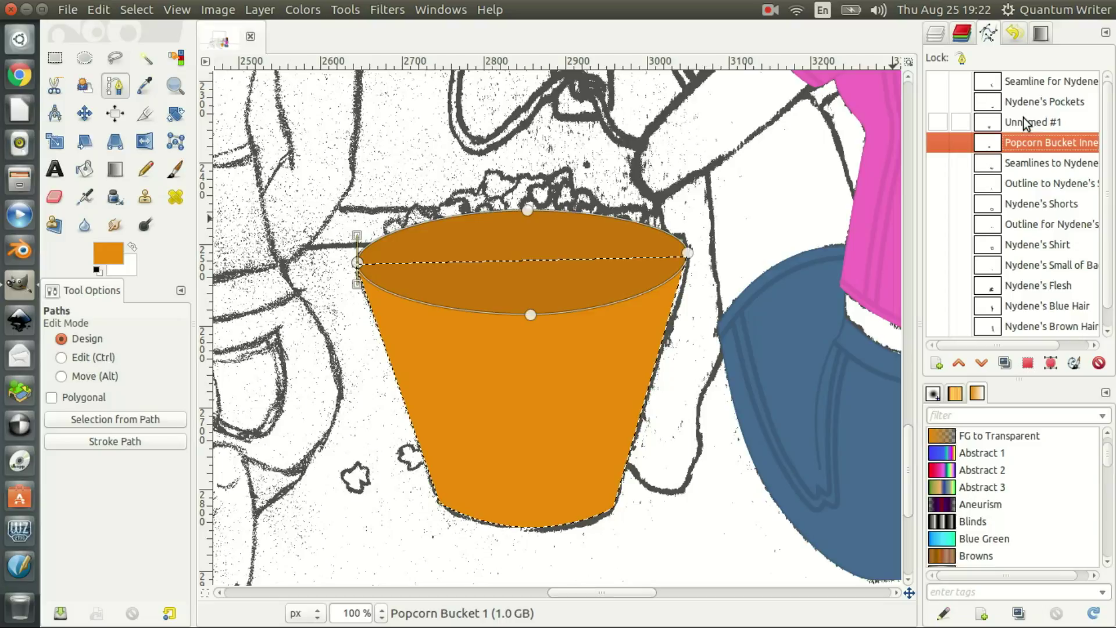
pyautogui.doubleClick(1025, 122)
pyautogui.write('Pop')
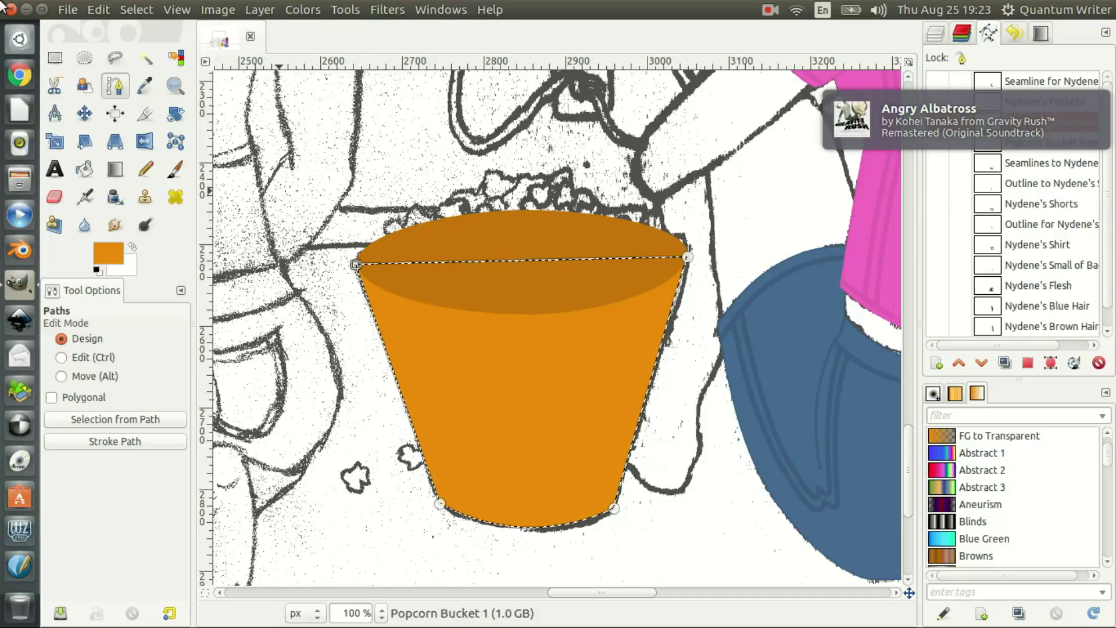
pyautogui.click(54, 57)
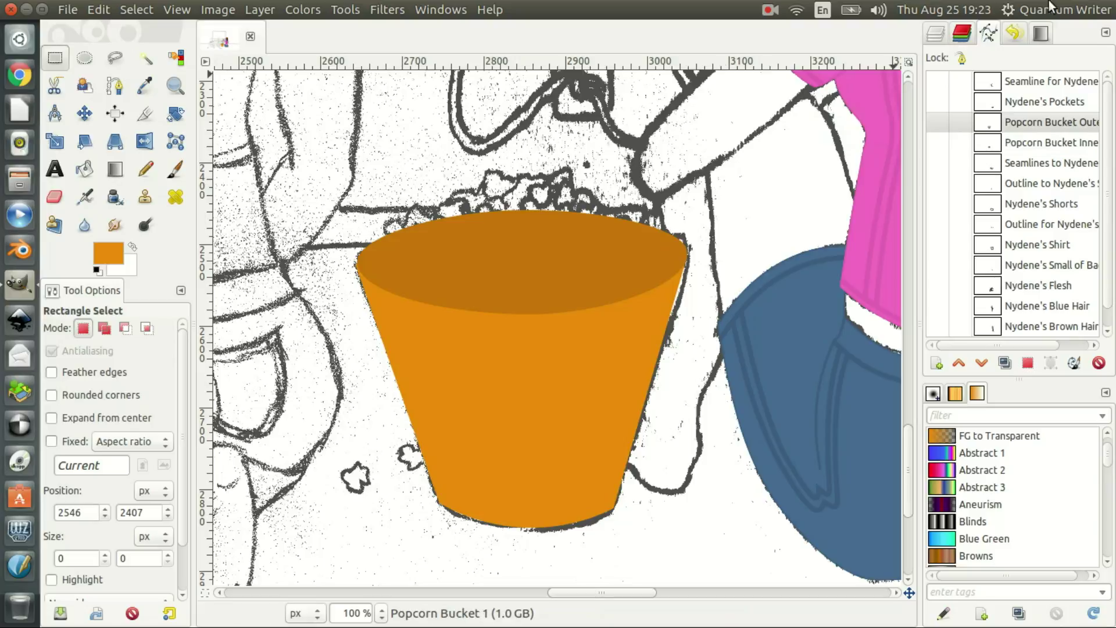
pyautogui.click(936, 33)
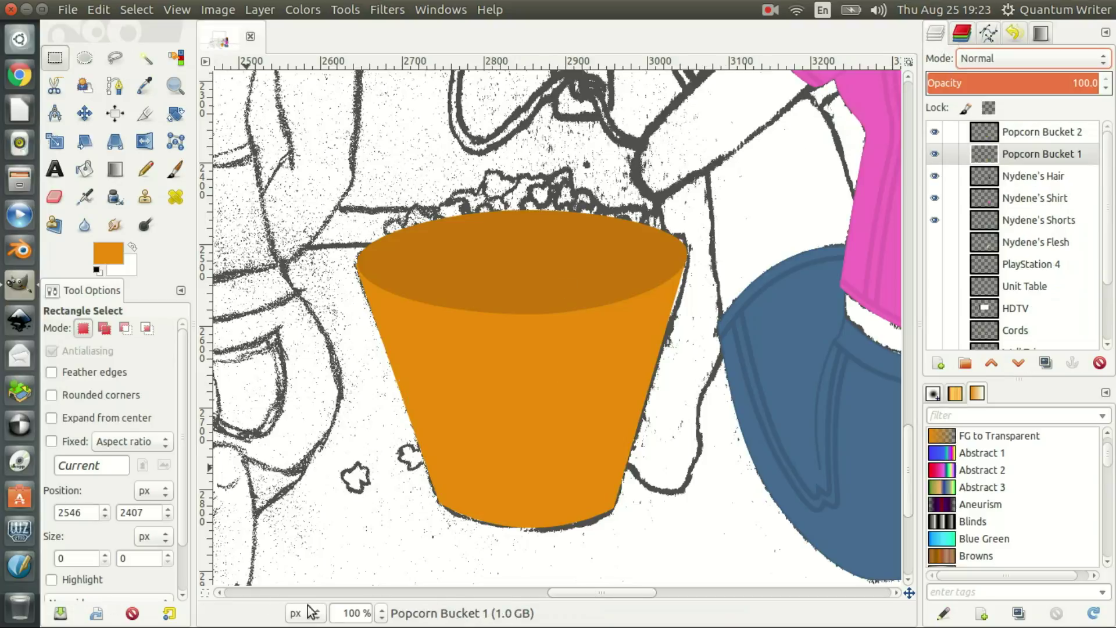
# At 12.5% zoom, show Nydene's Flesh, PlayStation 4, Unit Table, HDTV, Cords, Wall Trim, Flooring and Wall layers
pyautogui.click(382, 613)
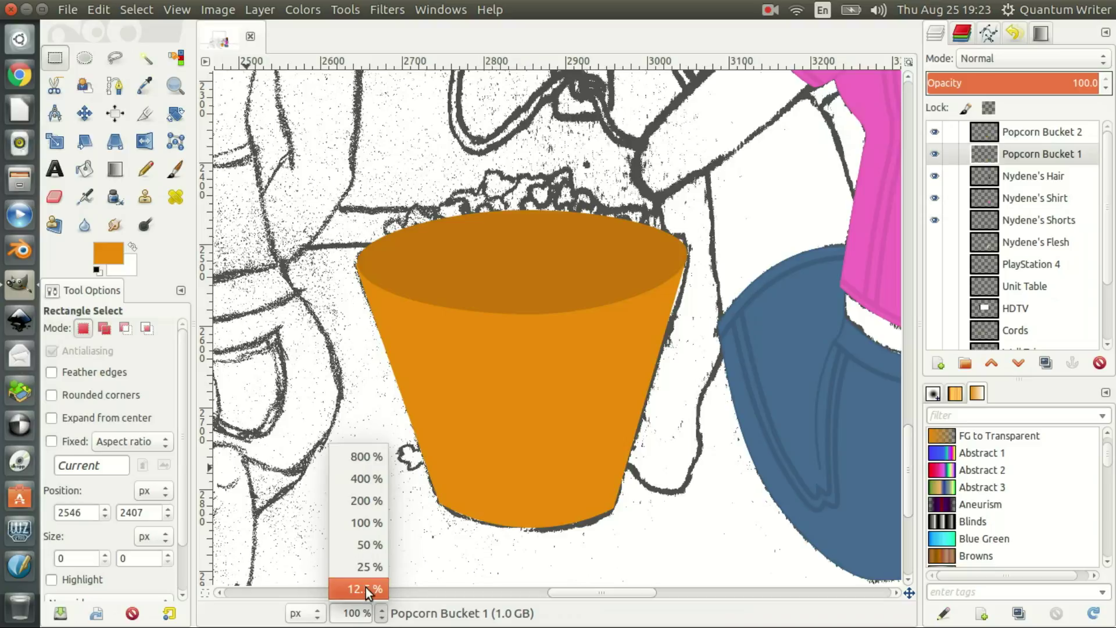
pyautogui.click(365, 588)
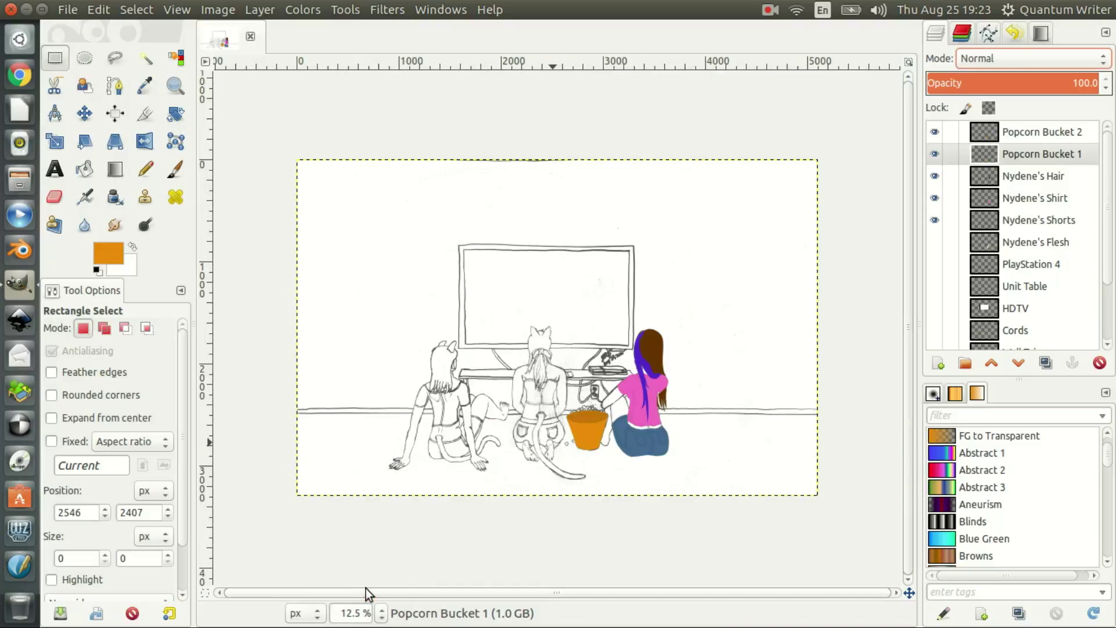
pyautogui.click(934, 243)
pyautogui.click(935, 264)
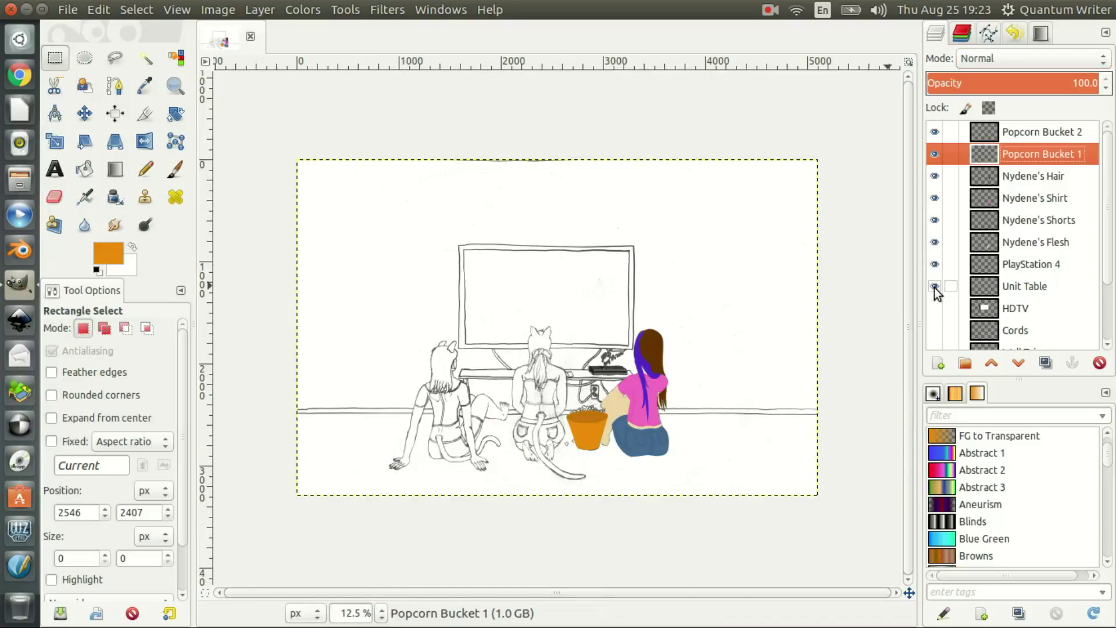
pyautogui.click(934, 286)
pyautogui.click(935, 308)
pyautogui.click(935, 330)
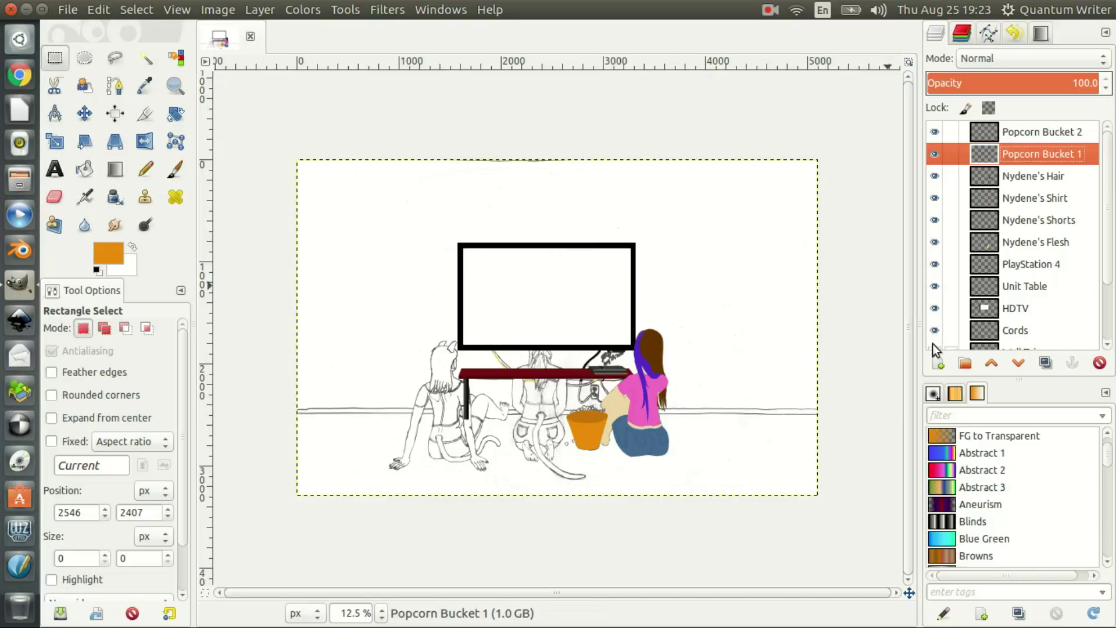
pyautogui.click(935, 350)
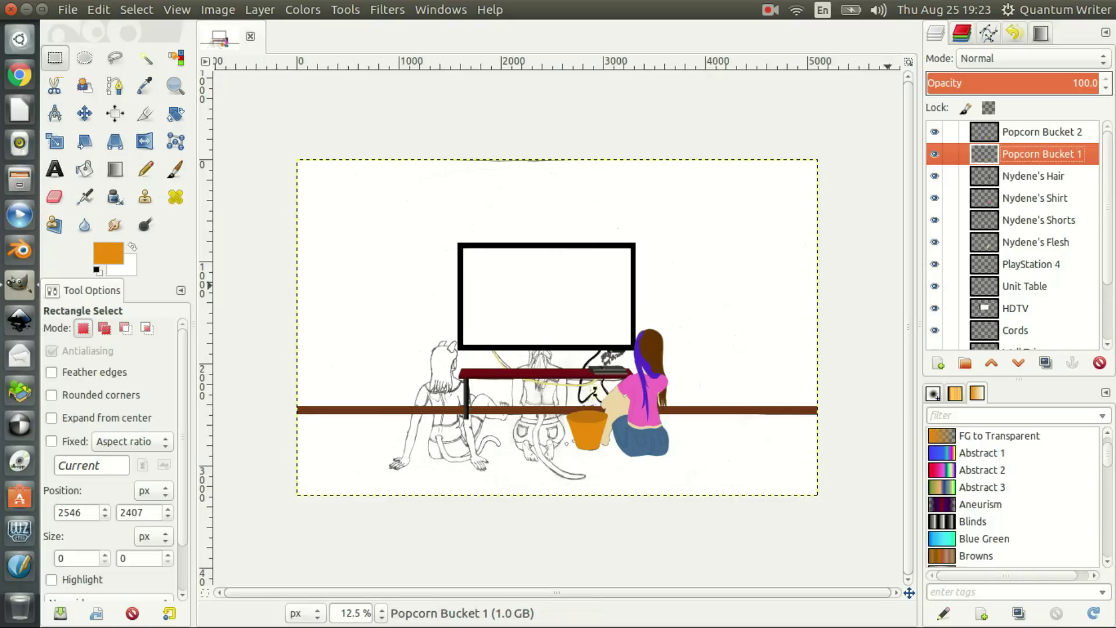
pyautogui.scroll(-3, 936, 295)
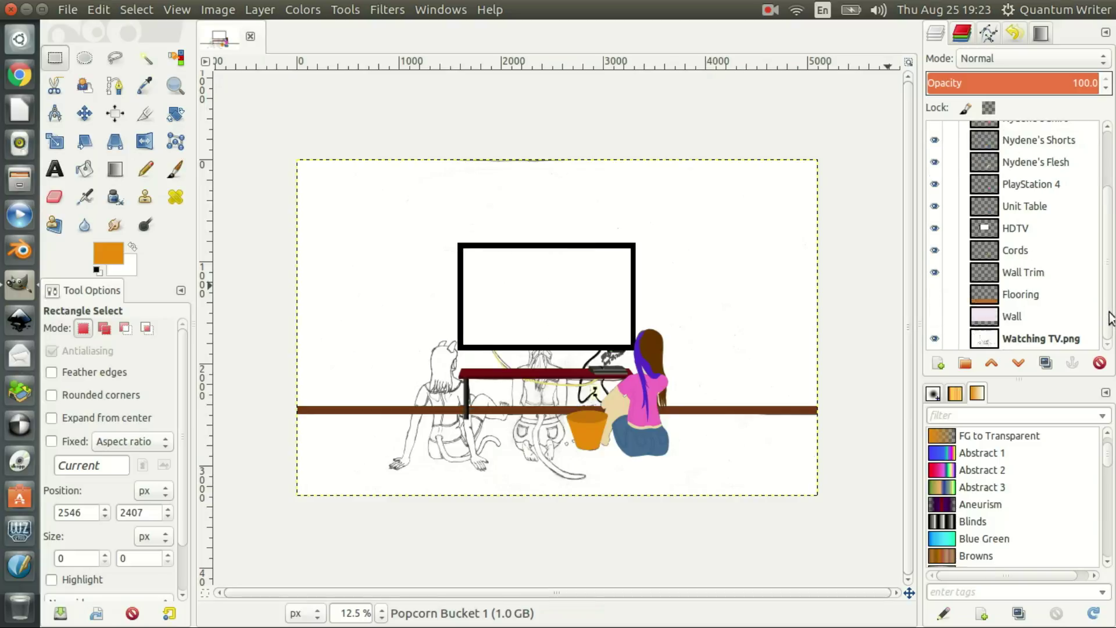
pyautogui.click(934, 295)
pyautogui.click(934, 317)
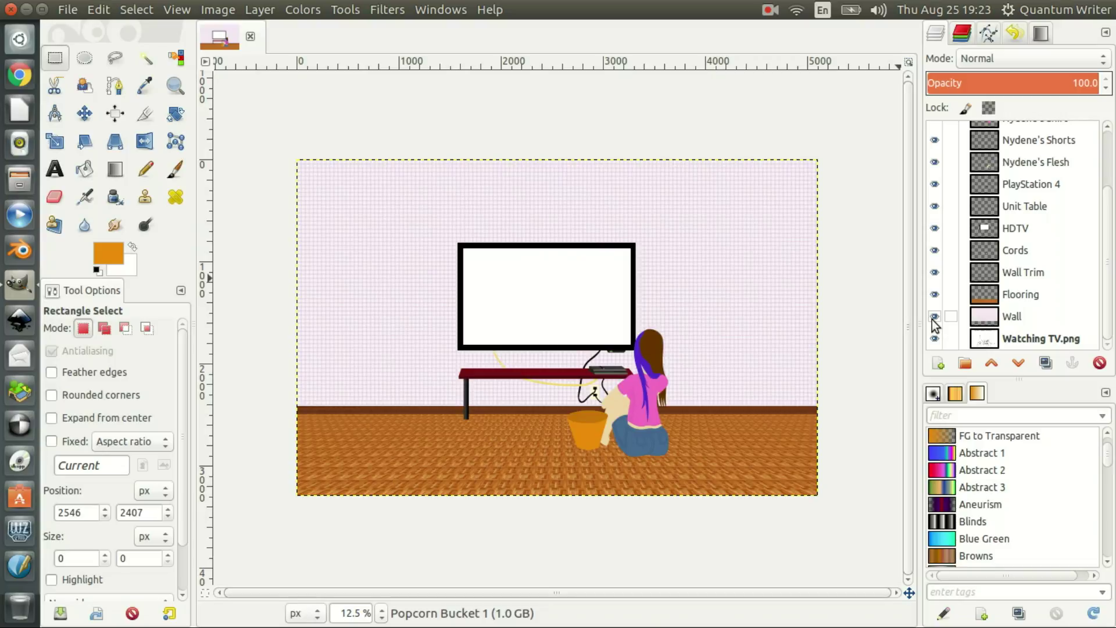
# Hide the wall, flooring, trim, cords, HDTV, table and PlayStation 4 layers and return to 100% zoom
pyautogui.click(935, 316)
pyautogui.click(936, 294)
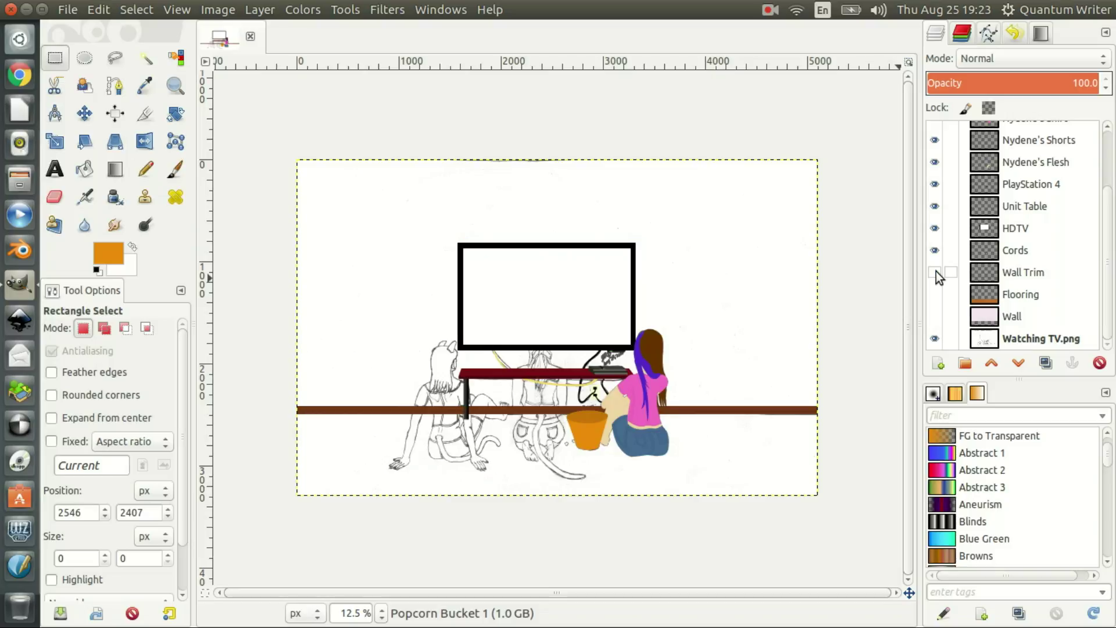
pyautogui.click(934, 250)
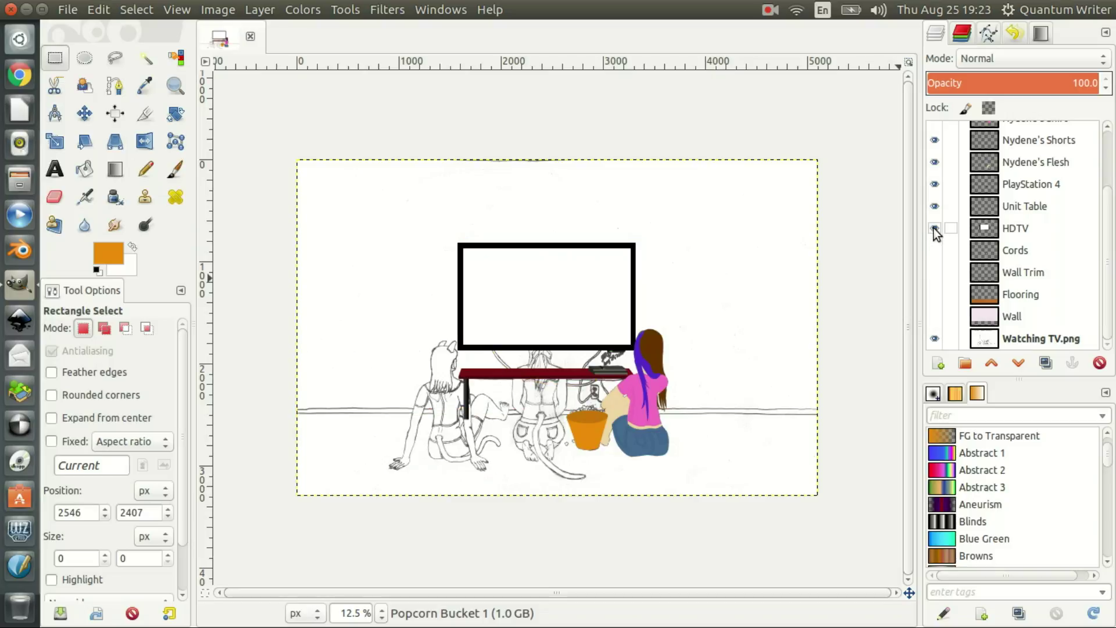
pyautogui.click(934, 228)
pyautogui.click(934, 203)
pyautogui.click(934, 183)
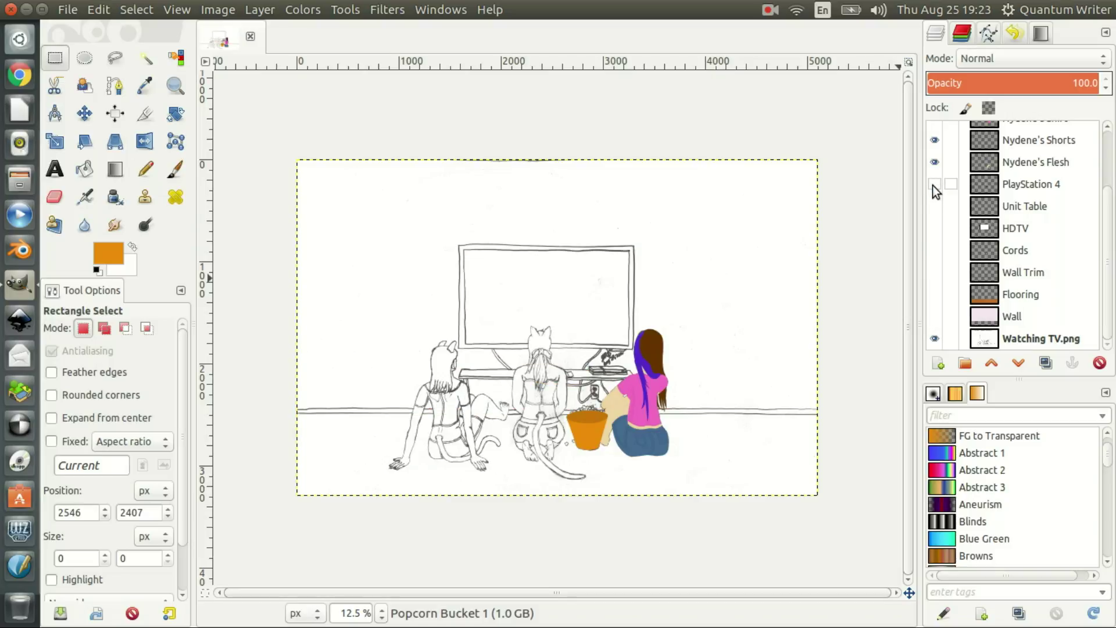
pyautogui.scroll(2, 1107, 261)
pyautogui.scroll(1, 1107, 242)
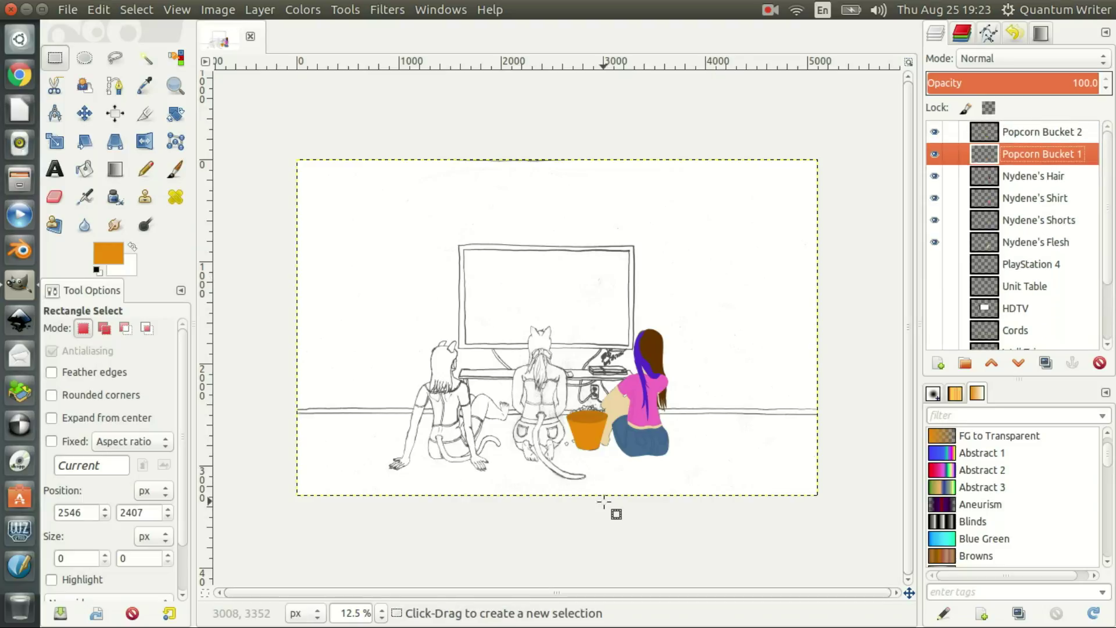
pyautogui.click(382, 613)
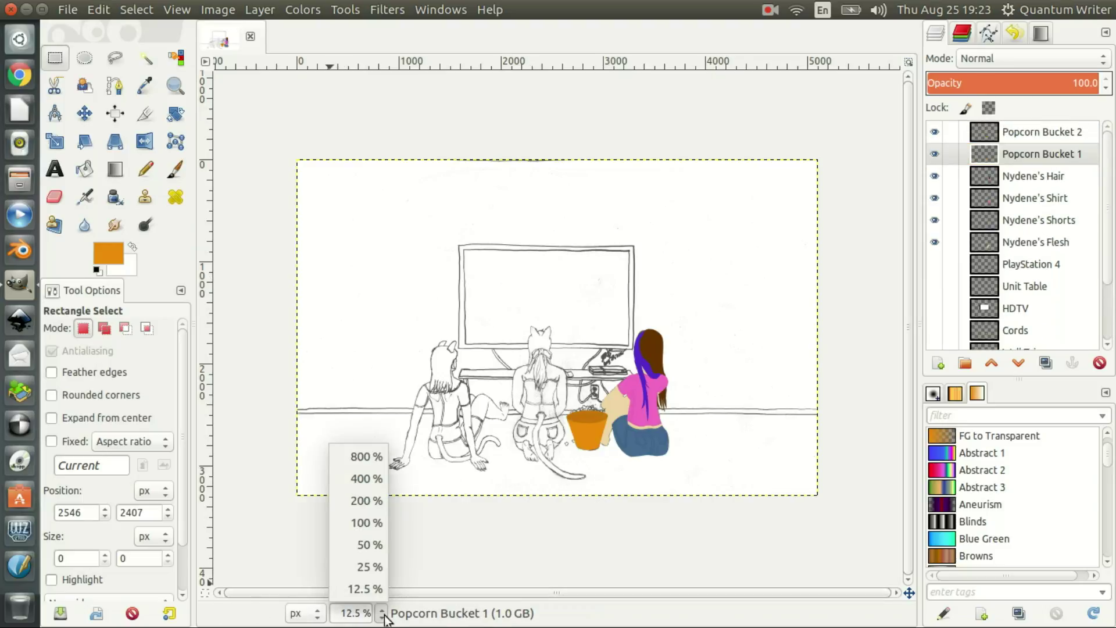
pyautogui.click(370, 522)
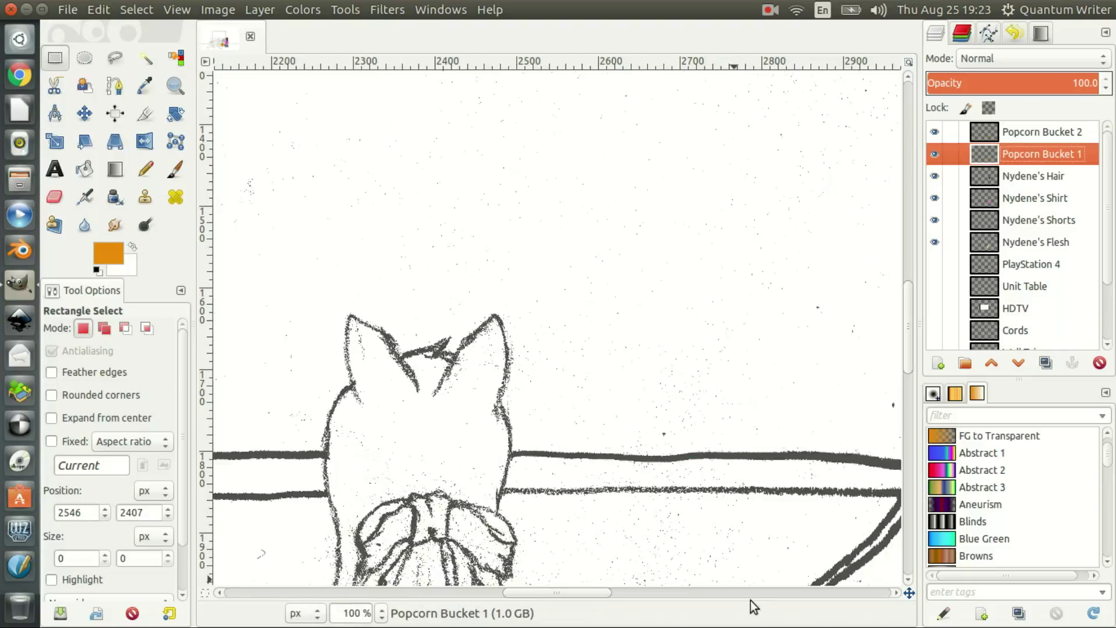
pyautogui.moveTo(909, 334); pyautogui.dragTo(900, 473)
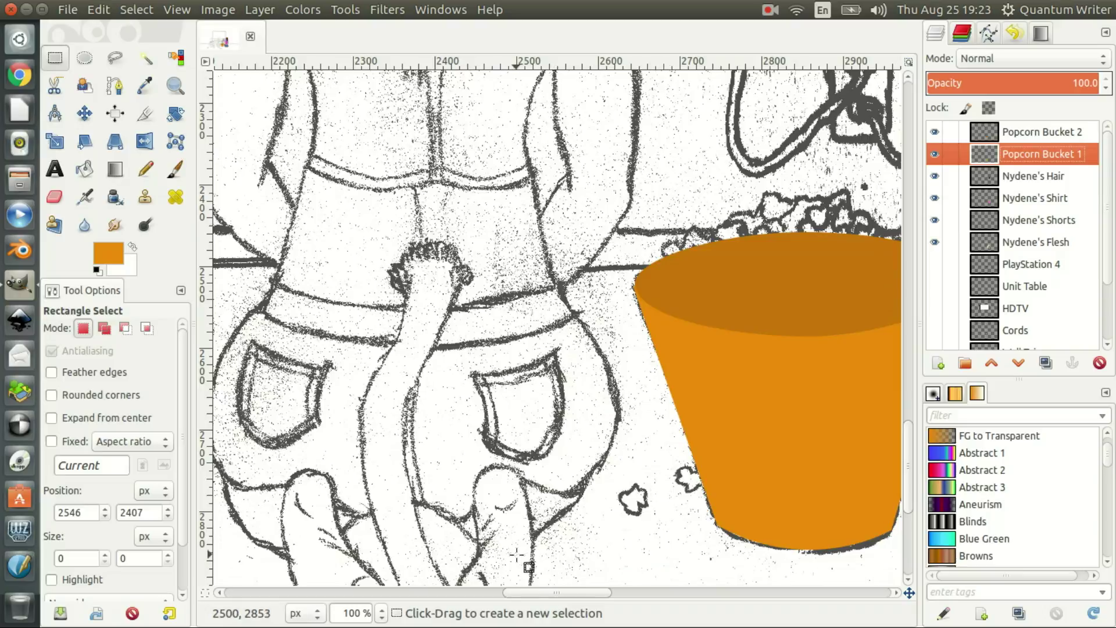
pyautogui.moveTo(576, 596); pyautogui.dragTo(634, 583)
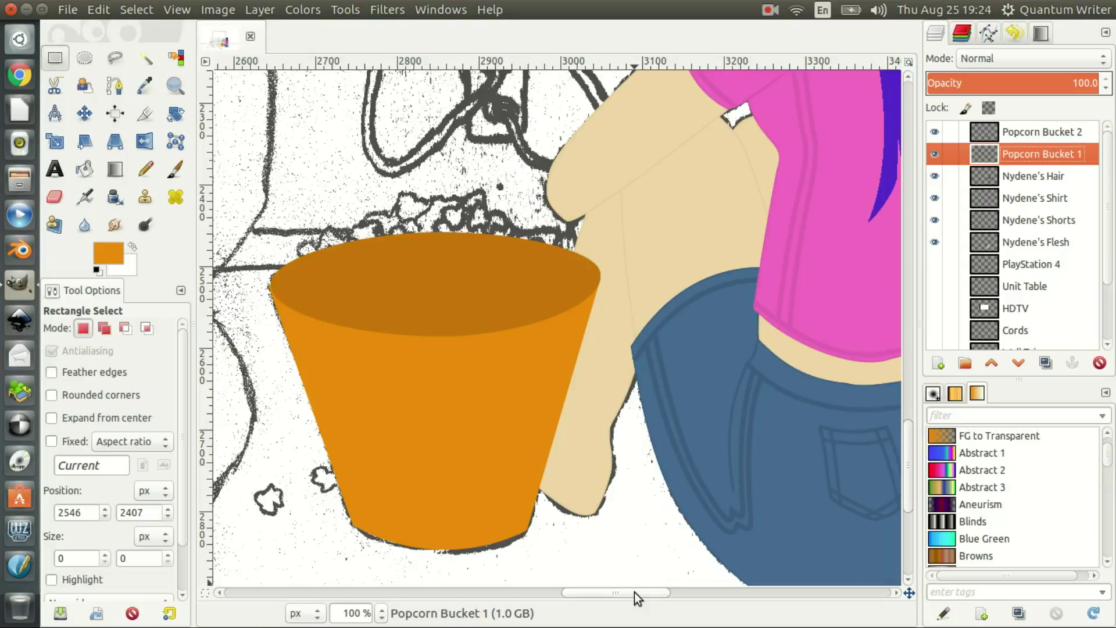
pyautogui.moveTo(630, 592); pyautogui.dragTo(616, 594)
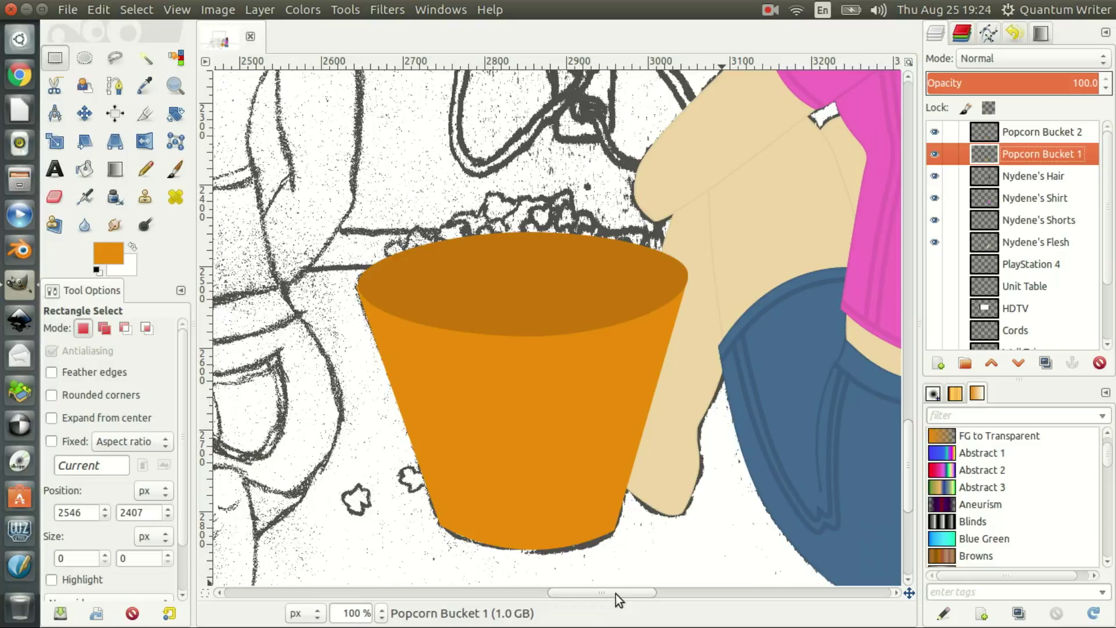
pyautogui.click(935, 132)
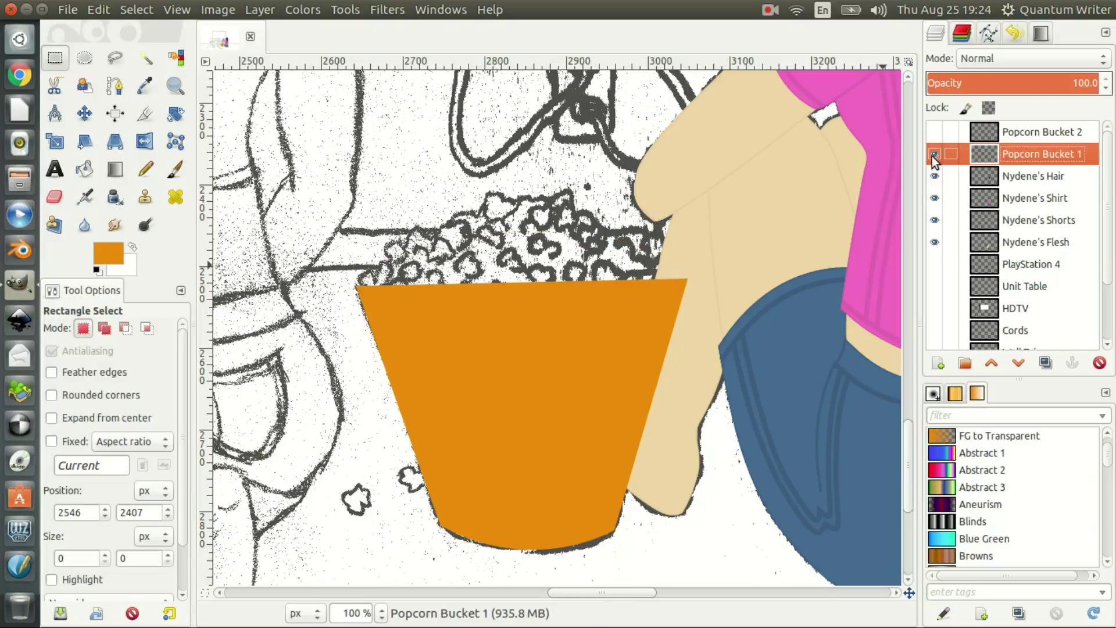
pyautogui.click(934, 153)
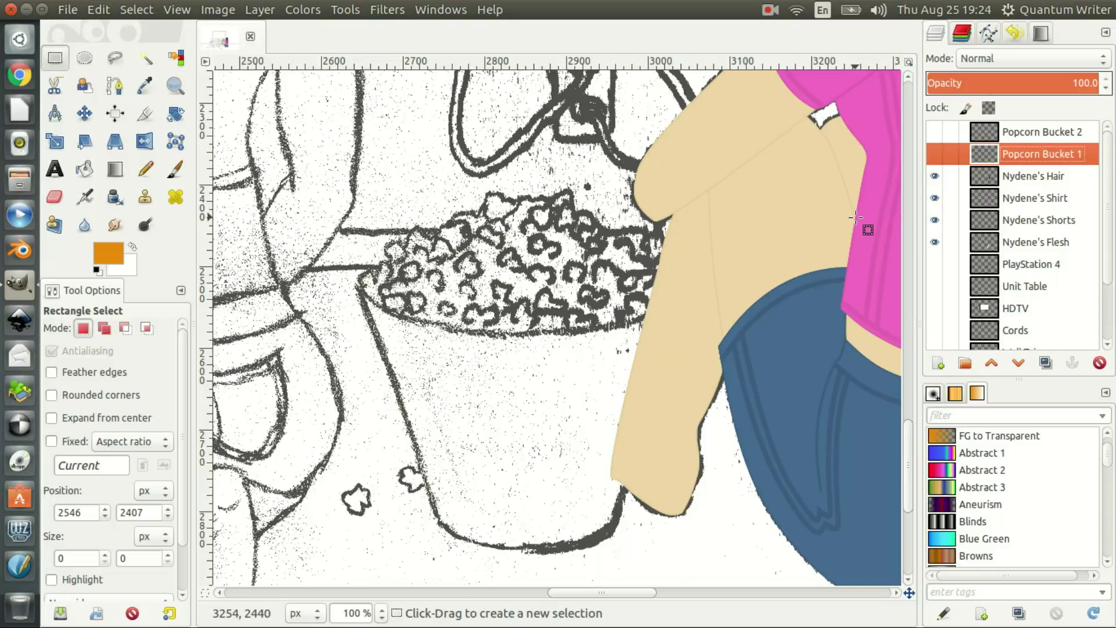
# Add a transparent layer 'Popcorn on the Floor' directly below Popcorn Bucket 1
pyautogui.click(938, 365)
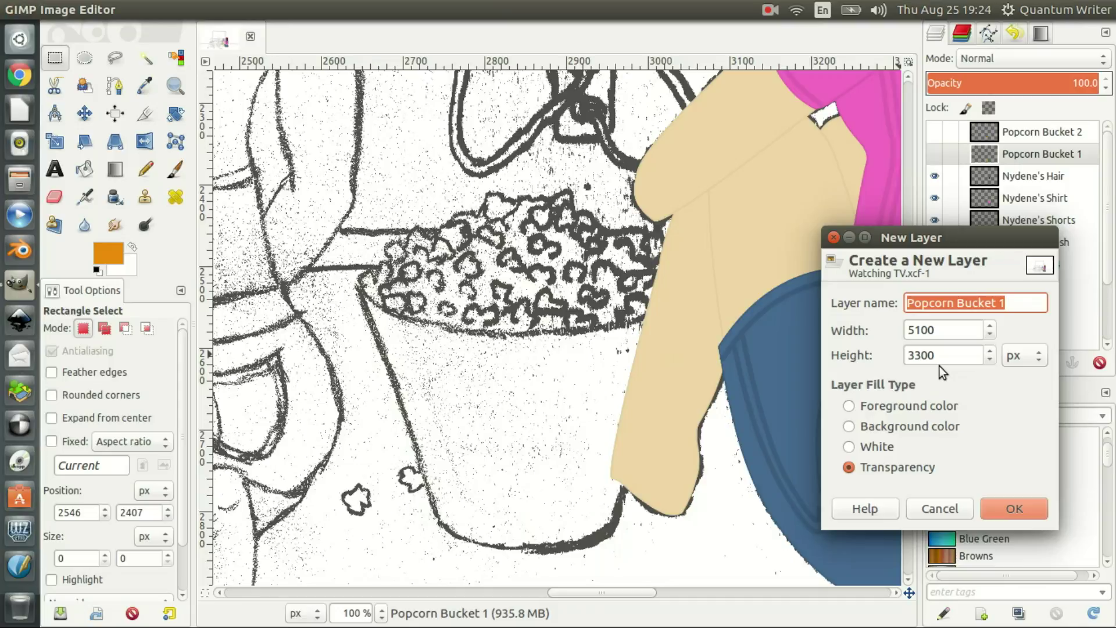
pyautogui.write('Popcorn on the floor')
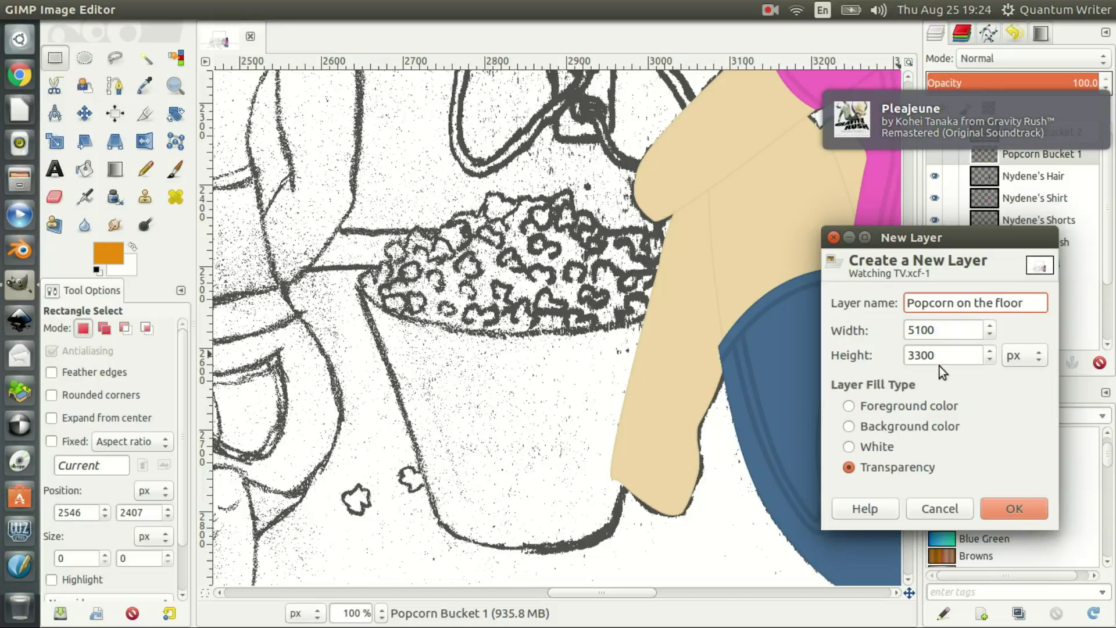
pyautogui.hotkey('ctrl', 'Left')
pyautogui.press('Delete')
pyautogui.write('F')
pyautogui.press('Return')
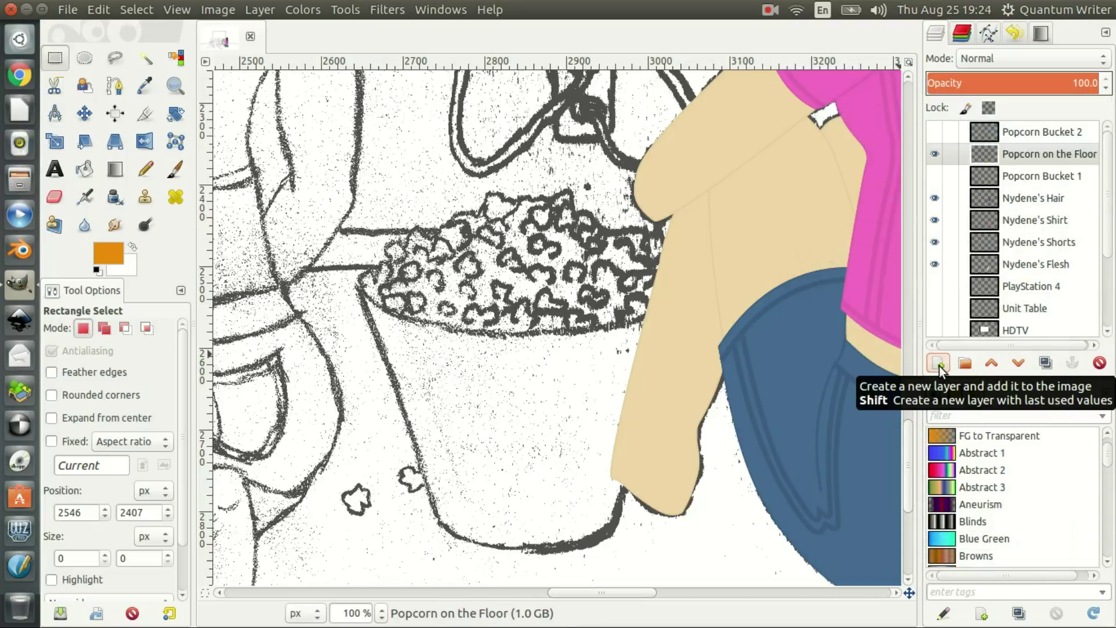
pyautogui.moveTo(1032, 156); pyautogui.dragTo(1026, 185)
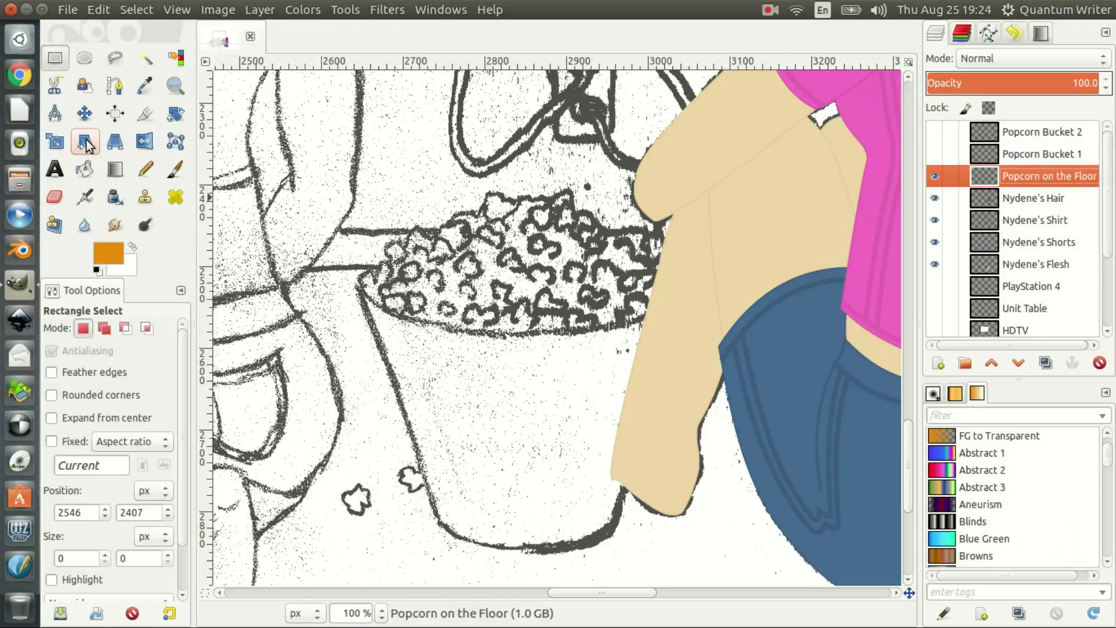
pyautogui.click(116, 89)
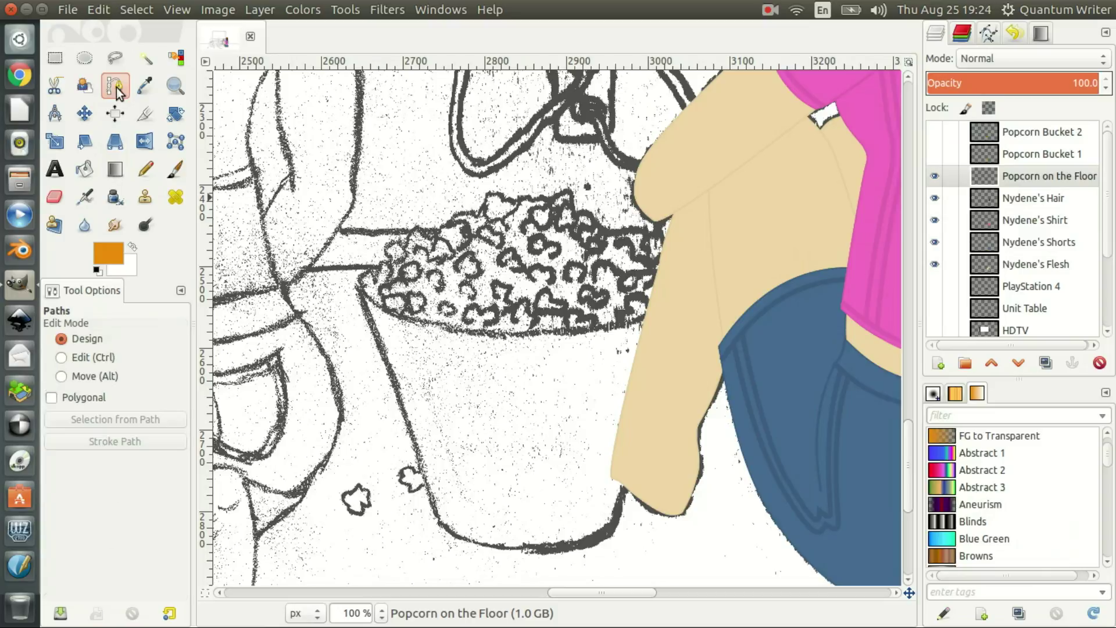
# Zoom the canvas to 400% and bring the small floor popcorn piece into view
pyautogui.click(381, 613)
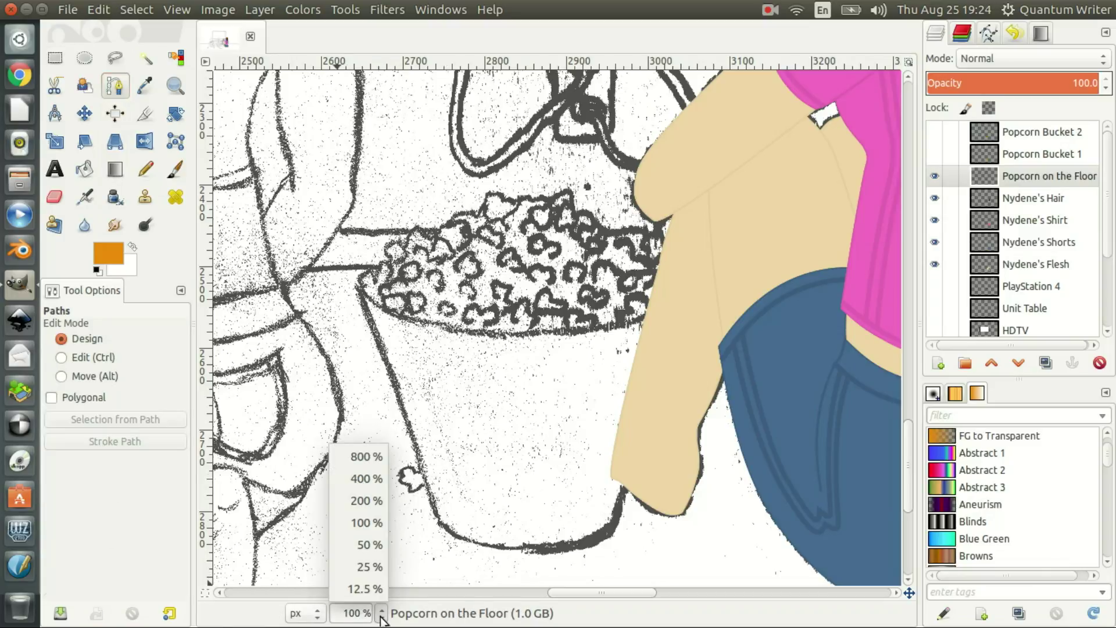
pyautogui.click(365, 479)
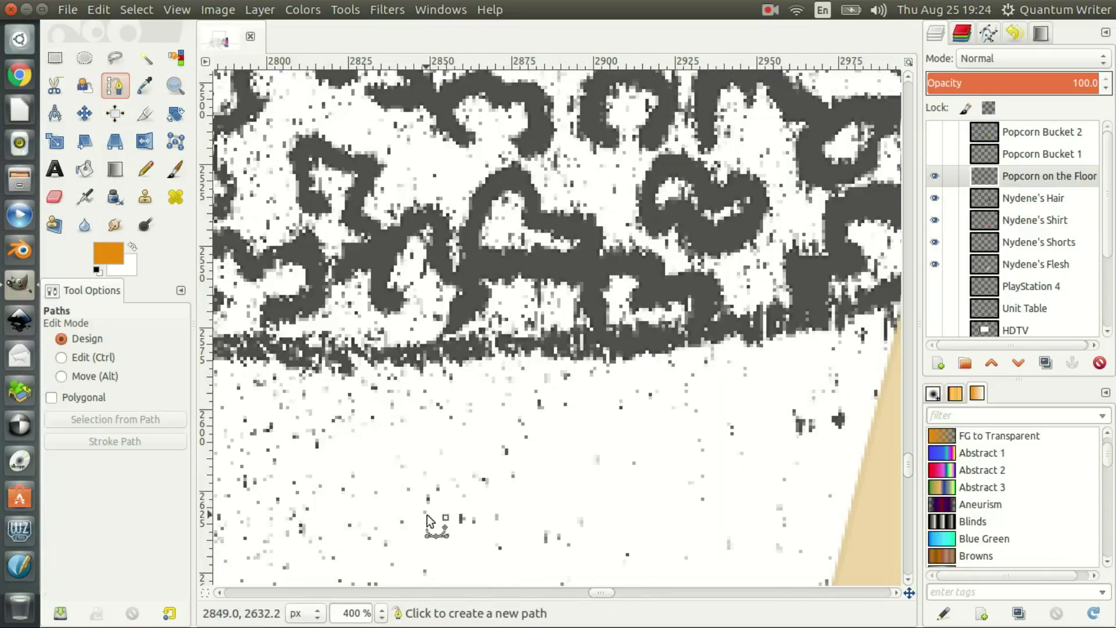
pyautogui.moveTo(908, 465); pyautogui.dragTo(903, 493)
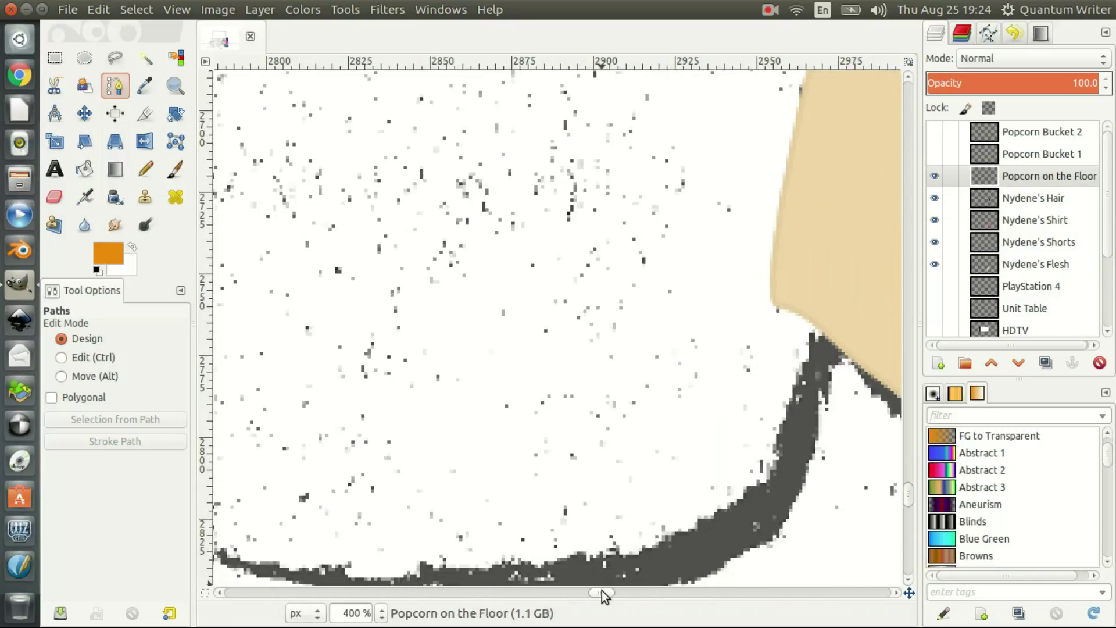
pyautogui.scroll(5, 596, 591)
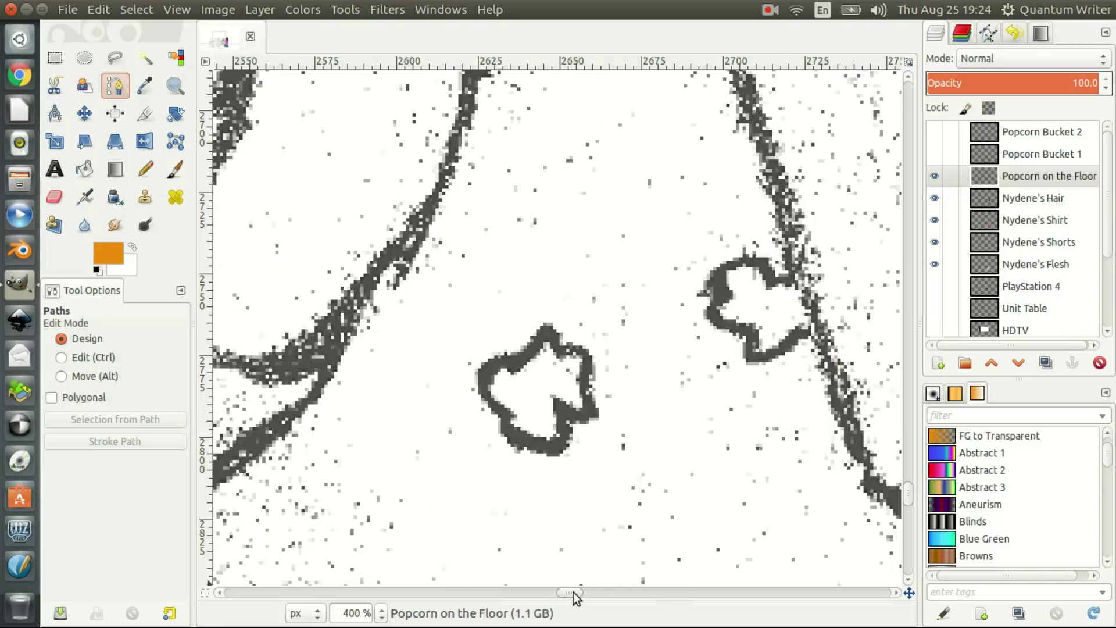
pyautogui.moveTo(573, 591); pyautogui.dragTo(579, 592)
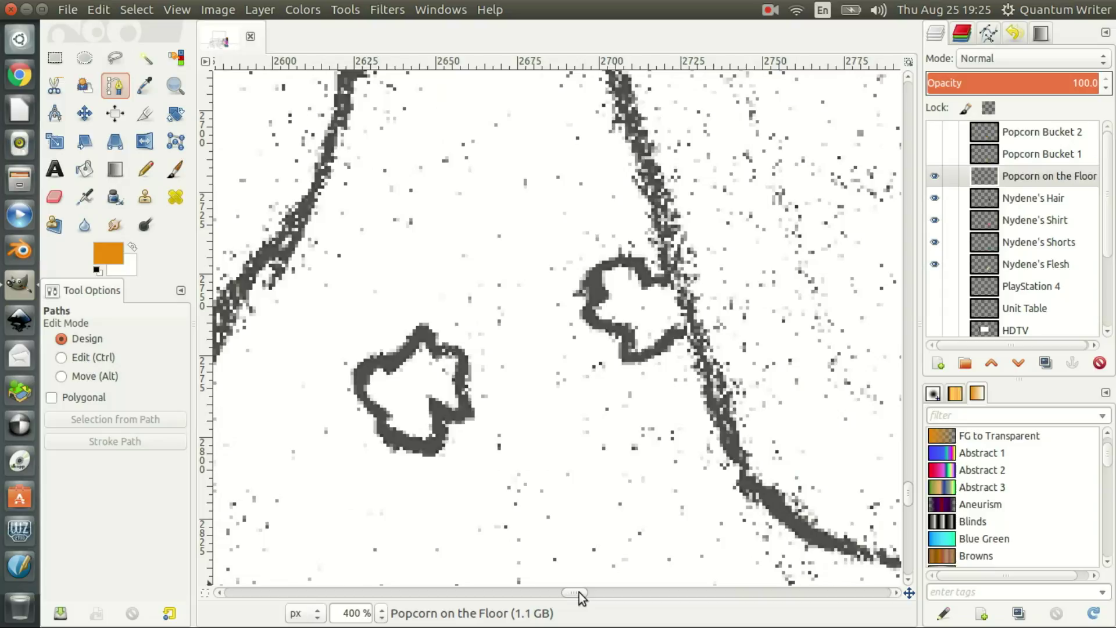
# Start a path on the floor popcorn, placing curved anchors along its left, lower and right edges
pyautogui.click(641, 268)
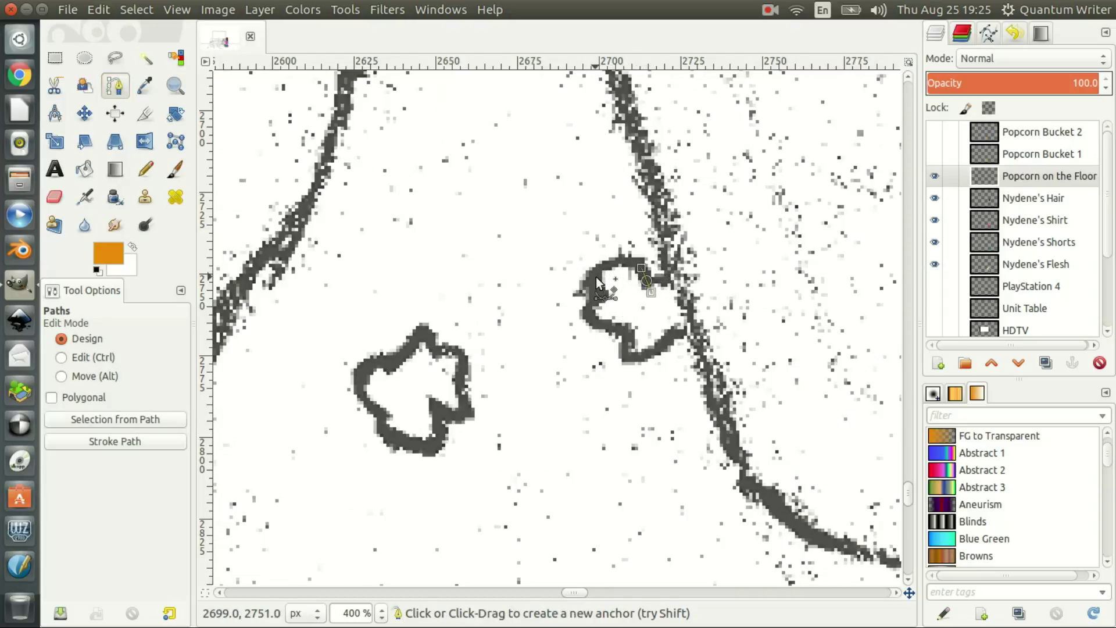
pyautogui.moveTo(597, 292)
pyautogui.mouseDown()
pyautogui.moveTo(608, 295)
pyautogui.moveTo(618, 352)
pyautogui.moveTo(605, 301)
pyautogui.moveTo(591, 302)
pyautogui.mouseUp()
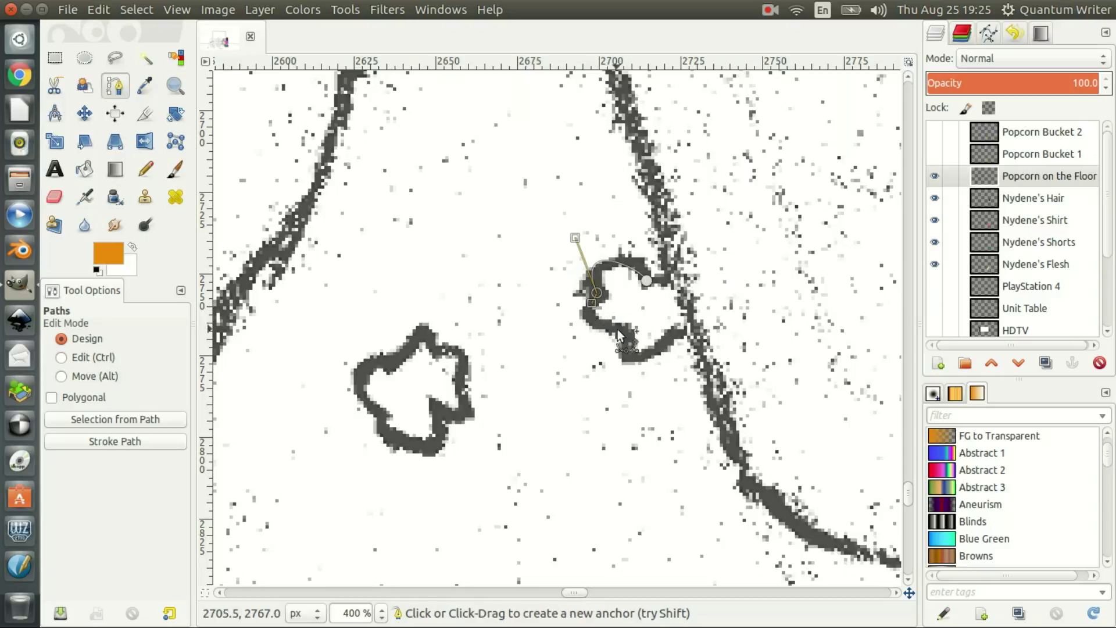
pyautogui.moveTo(626, 328); pyautogui.dragTo(684, 332)
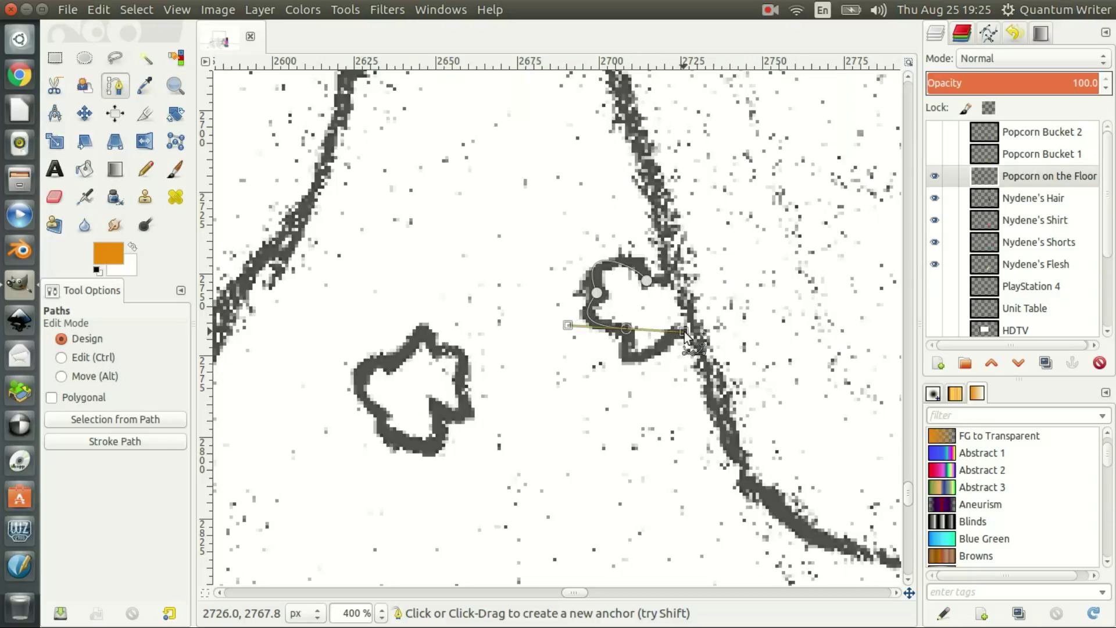
pyautogui.moveTo(684, 332); pyautogui.dragTo(632, 344)
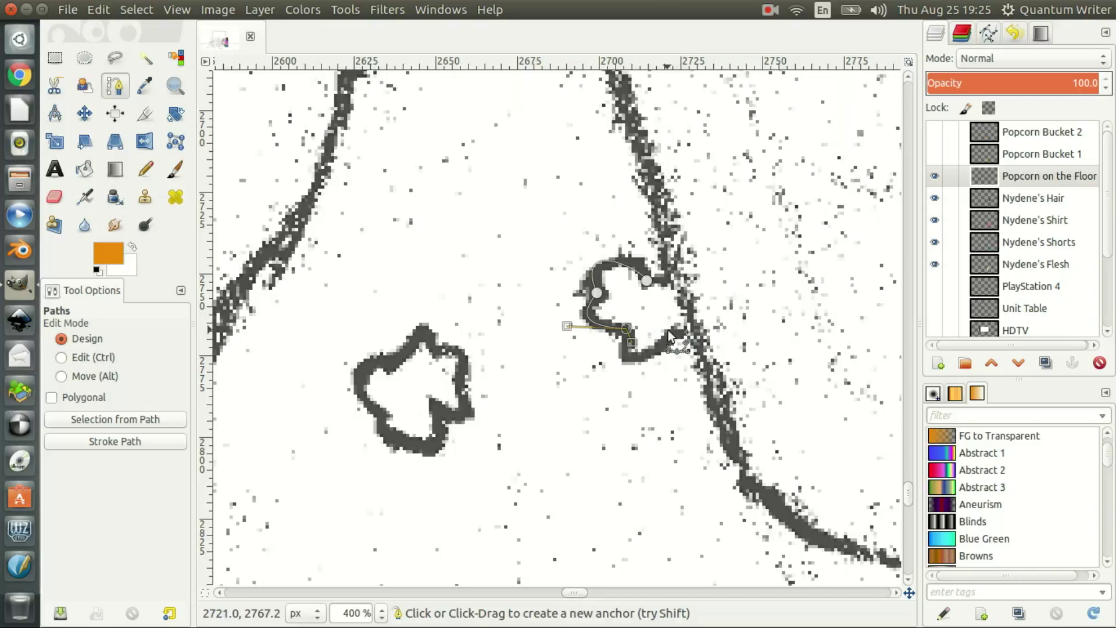
pyautogui.moveTo(668, 329); pyautogui.dragTo(725, 263)
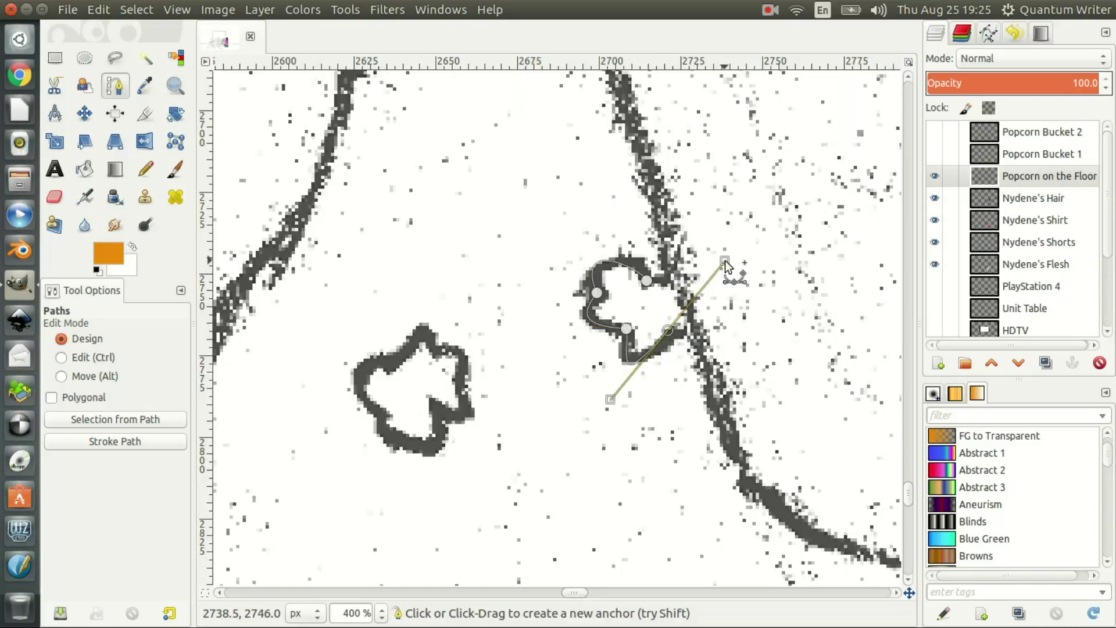
pyautogui.scroll(-3, 725, 263)
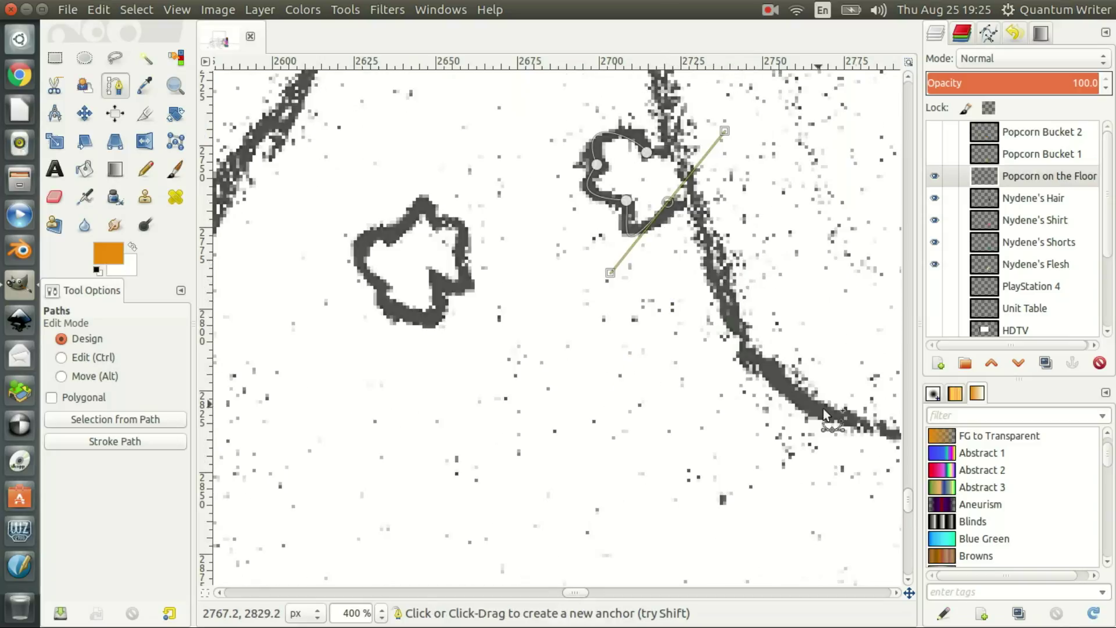
pyautogui.scroll(5, 909, 486)
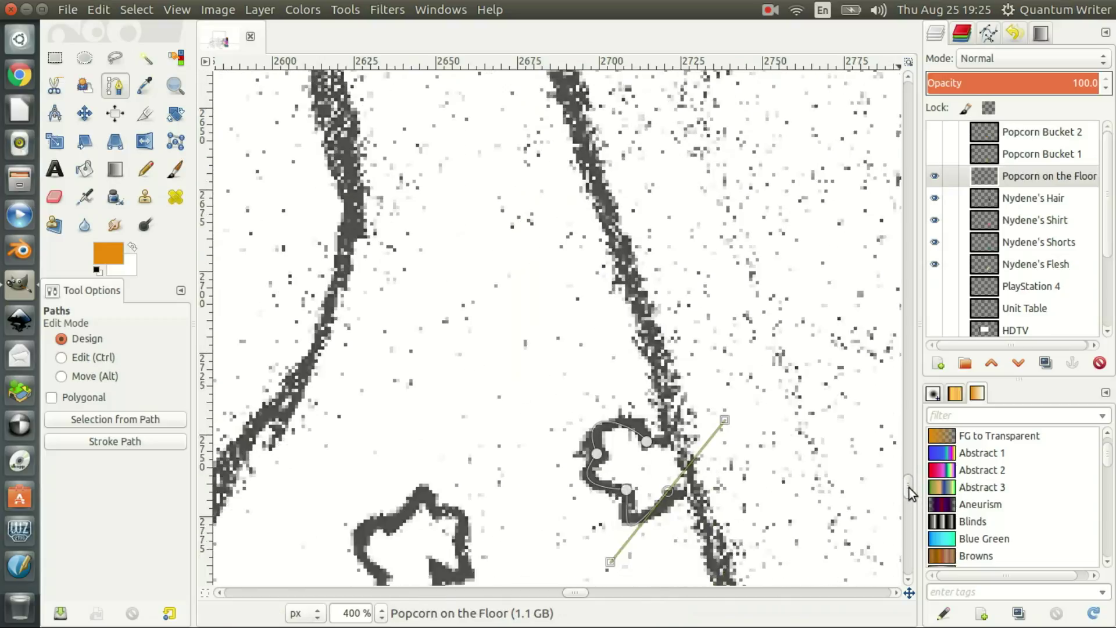
pyautogui.scroll(-2, 909, 491)
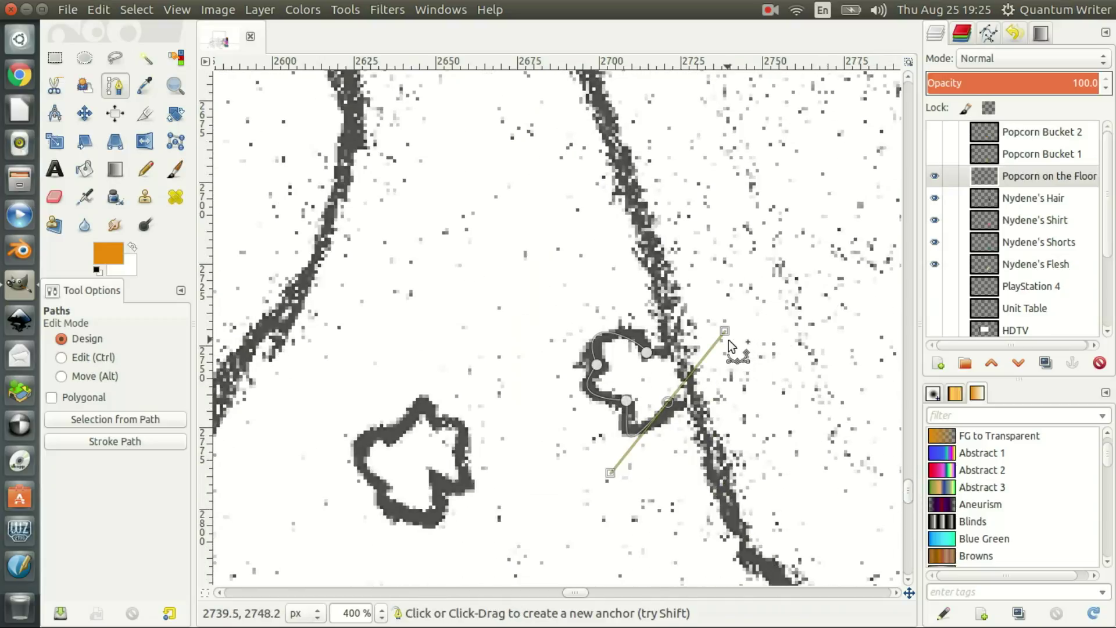
# Reshape the lower curve and extend the path along the popcorn's upper right and top edges
pyautogui.moveTo(725, 331); pyautogui.dragTo(689, 402)
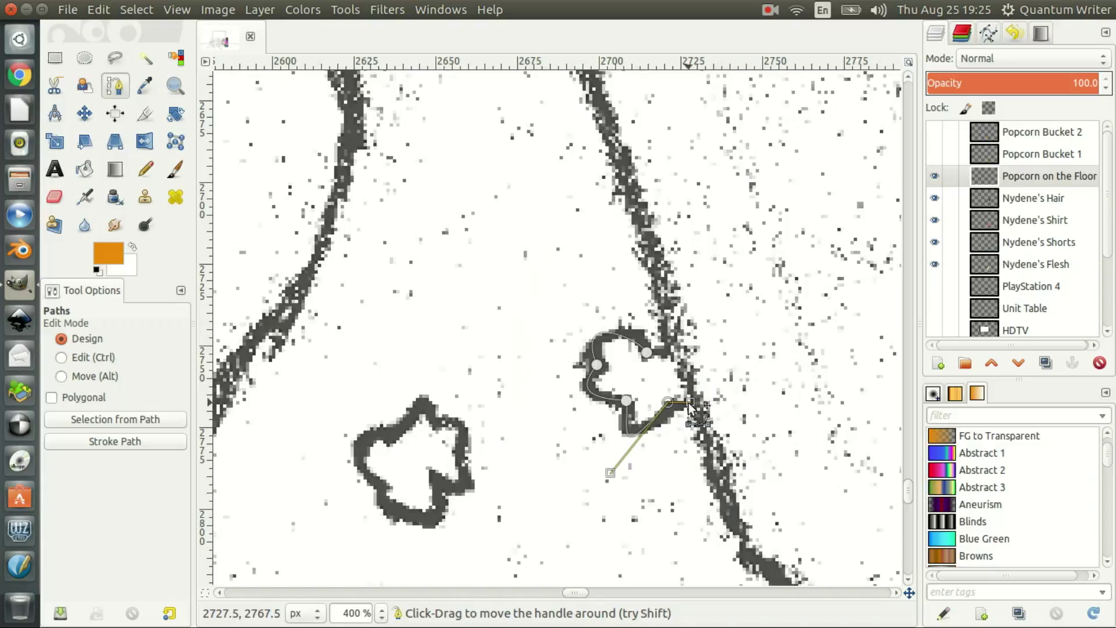
pyautogui.moveTo(611, 474); pyautogui.dragTo(641, 440)
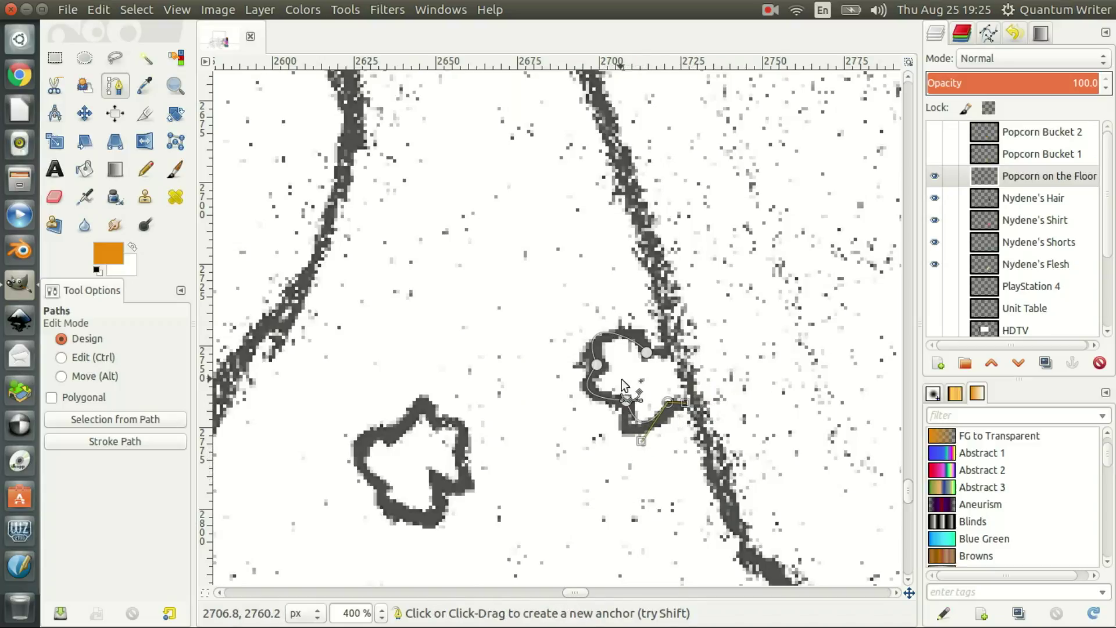
pyautogui.moveTo(625, 410); pyautogui.dragTo(622, 436)
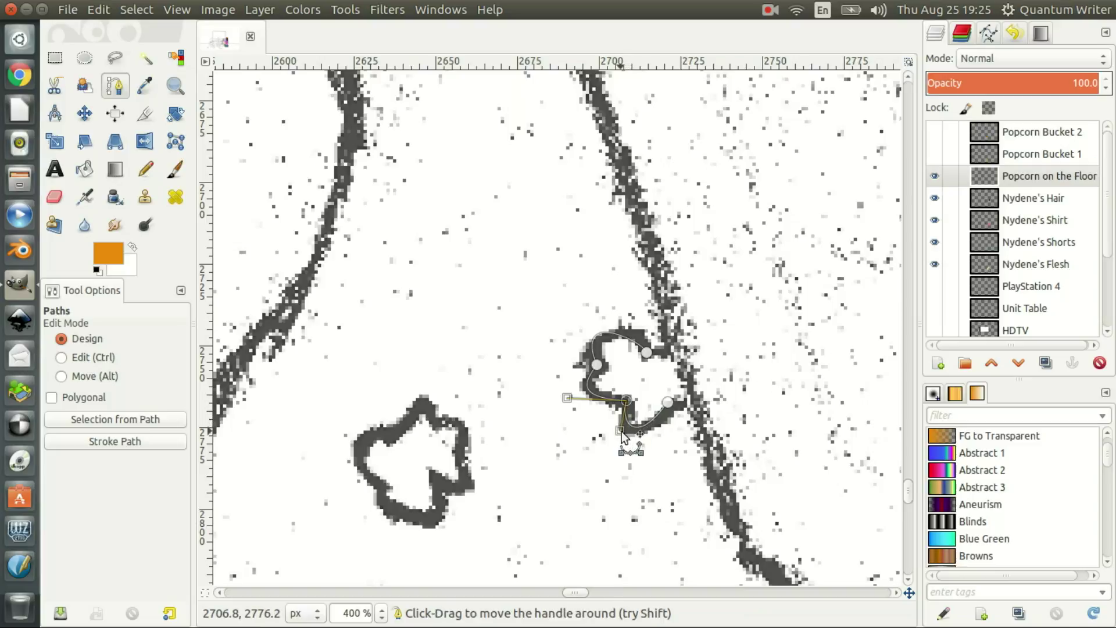
pyautogui.click(668, 403)
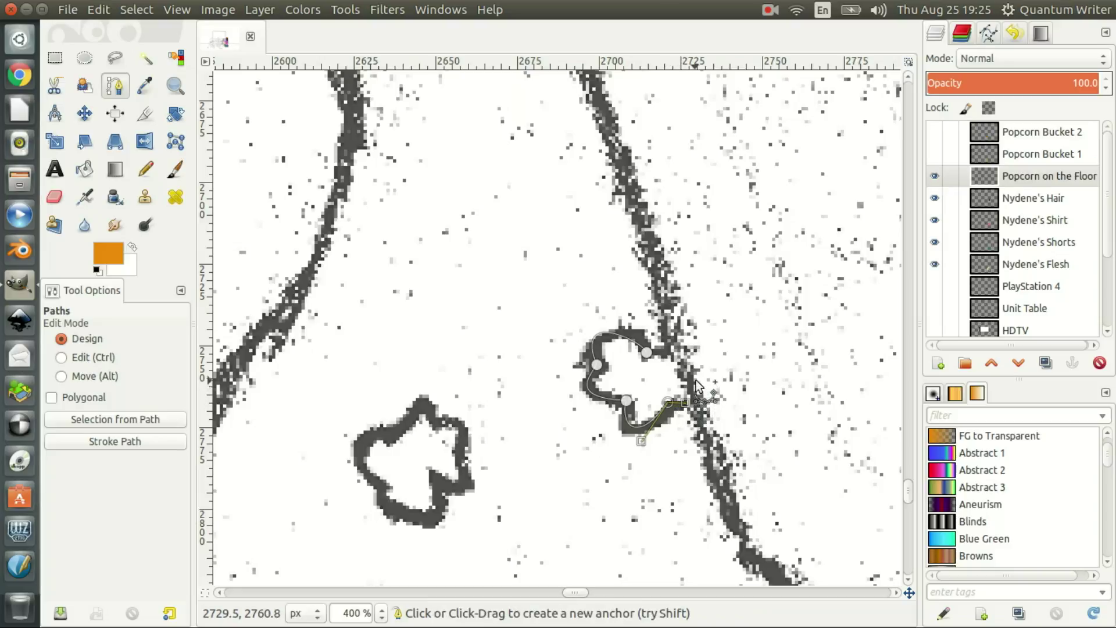
pyautogui.moveTo(695, 379); pyautogui.dragTo(687, 349)
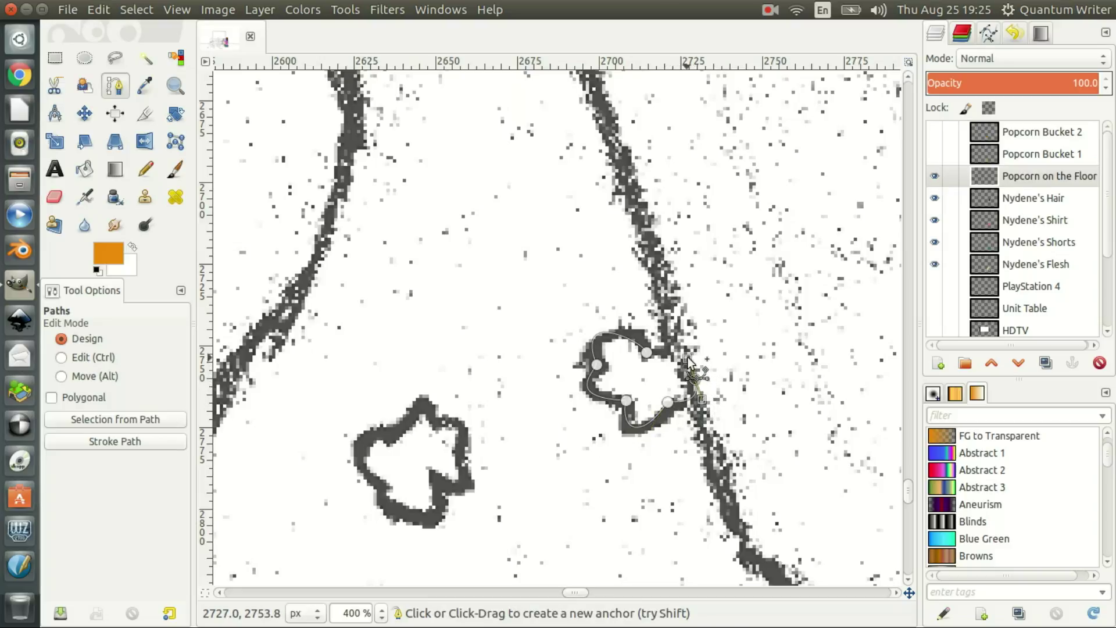
pyautogui.hscroll(5, 687, 350)
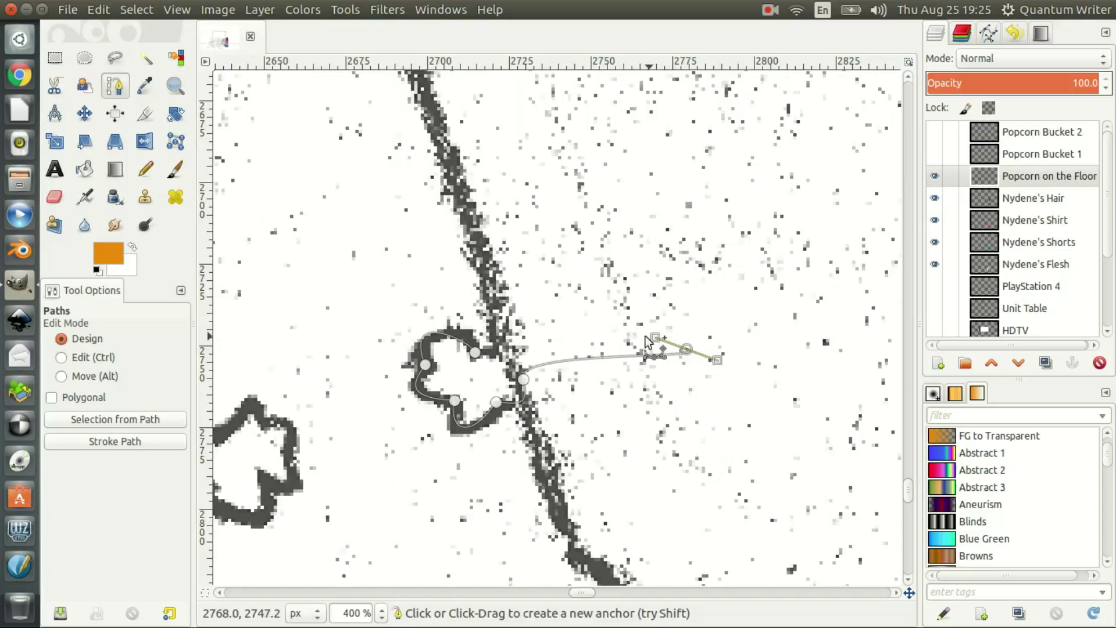
pyautogui.moveTo(686, 349); pyautogui.dragTo(618, 333)
pyautogui.hotkey('ctrl', 'z')
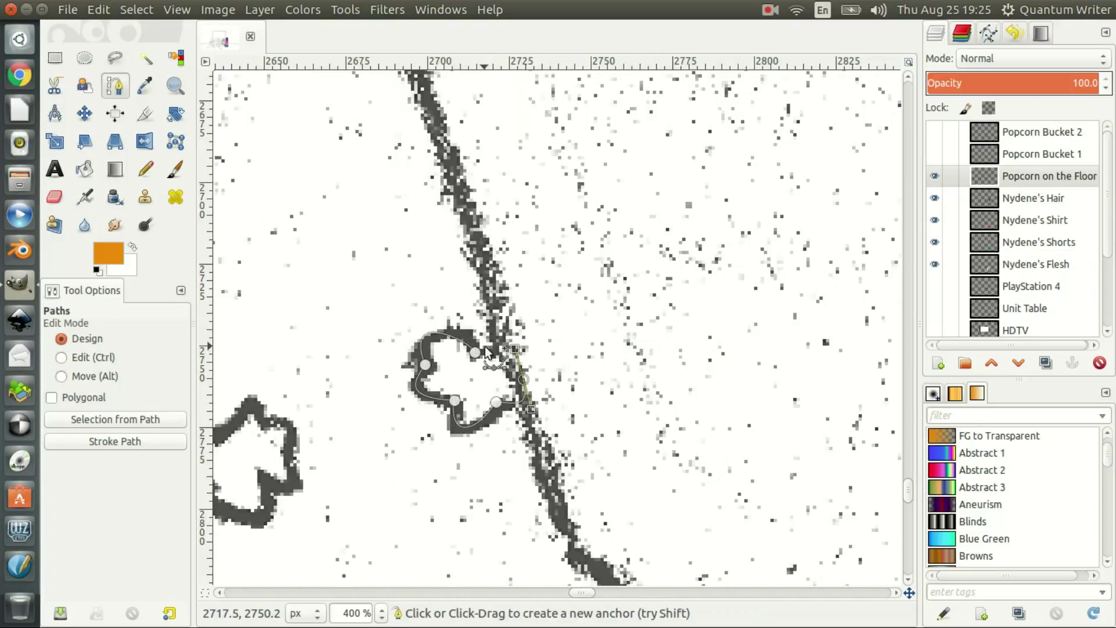
pyautogui.moveTo(483, 347); pyautogui.dragTo(463, 381)
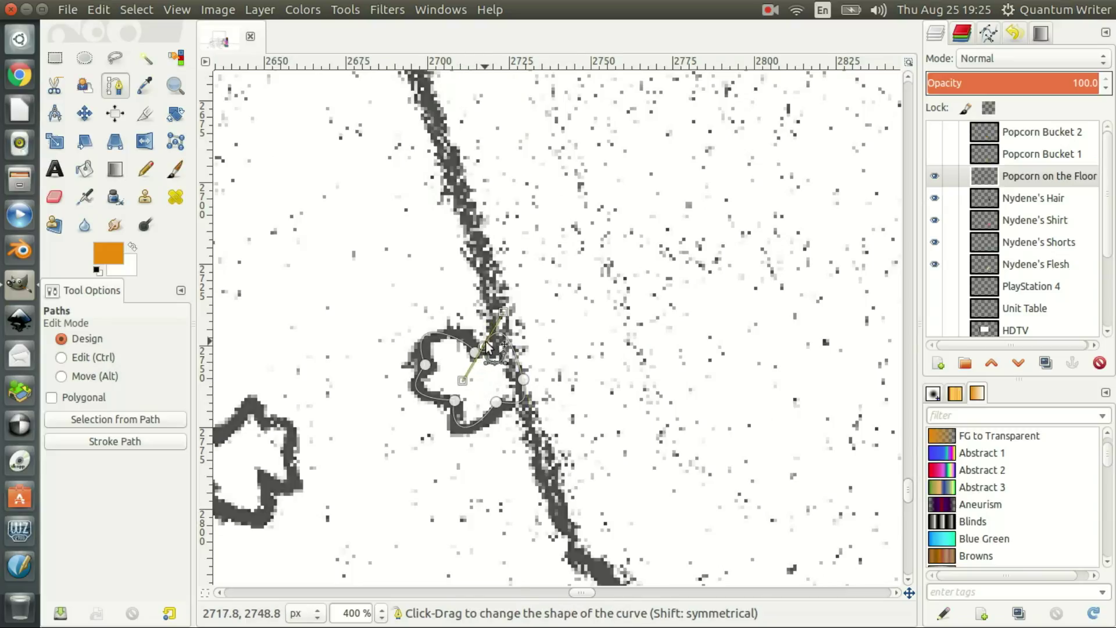
pyautogui.moveTo(483, 349); pyautogui.dragTo(476, 356)
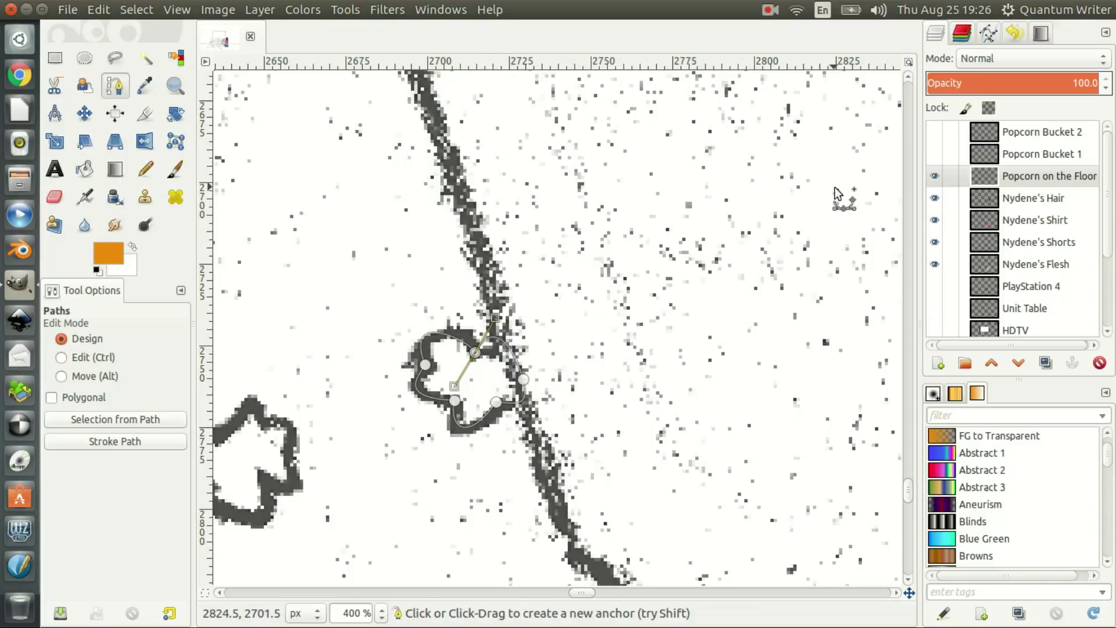
pyautogui.click(989, 33)
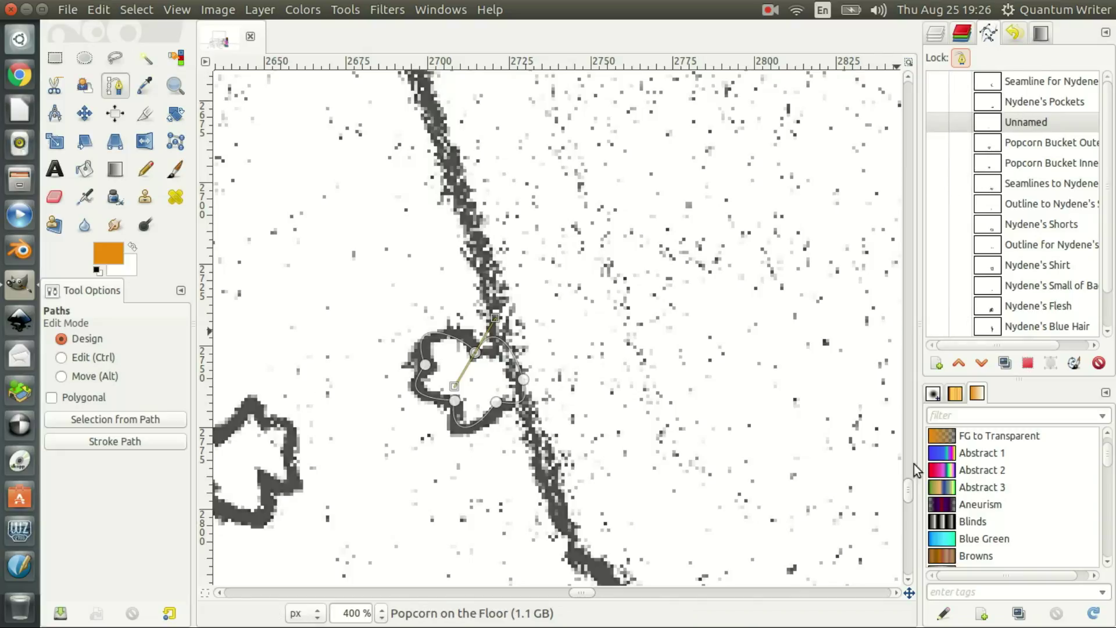
pyautogui.moveTo(584, 592); pyautogui.dragTo(571, 592)
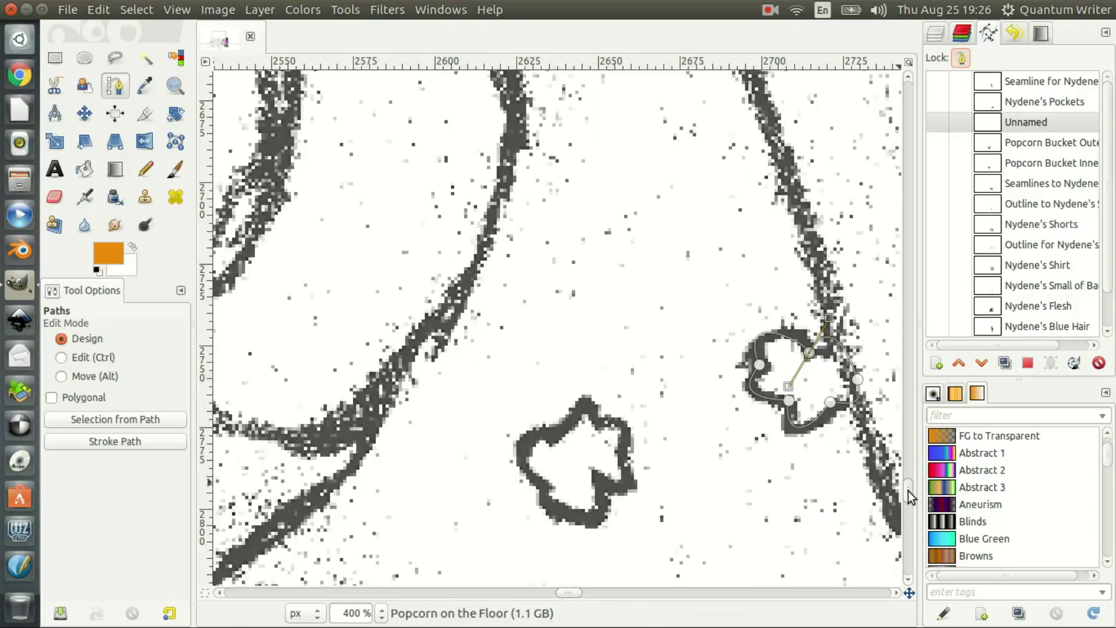
pyautogui.moveTo(908, 491); pyautogui.dragTo(905, 497)
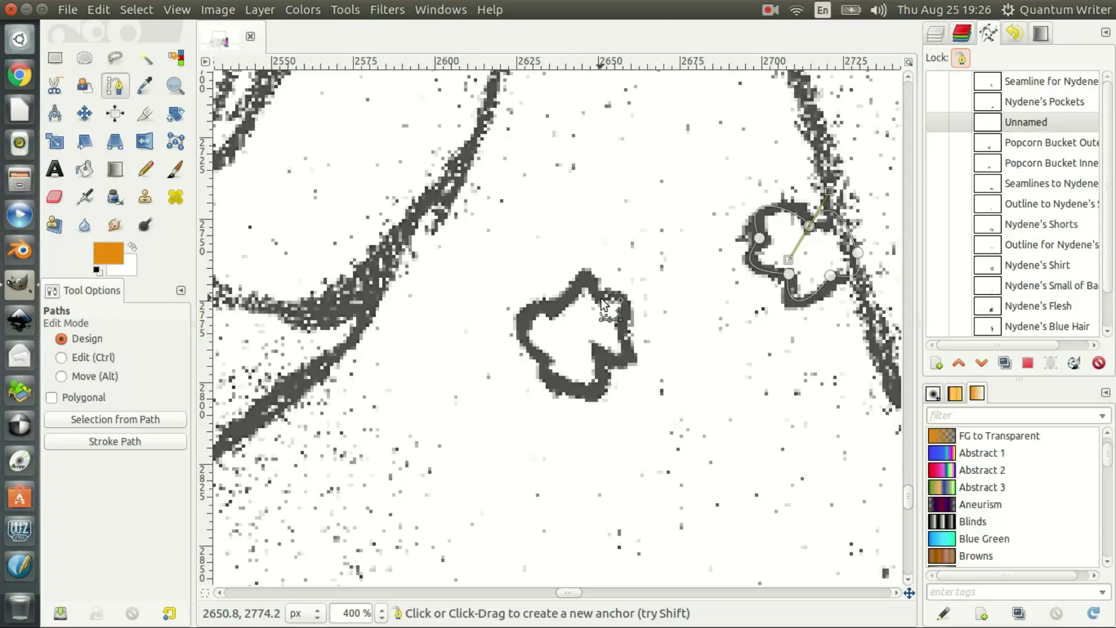
# Begin tracing the second popcorn piece with curved anchors down its upper-left and lower-left edges
pyautogui.click(602, 299)
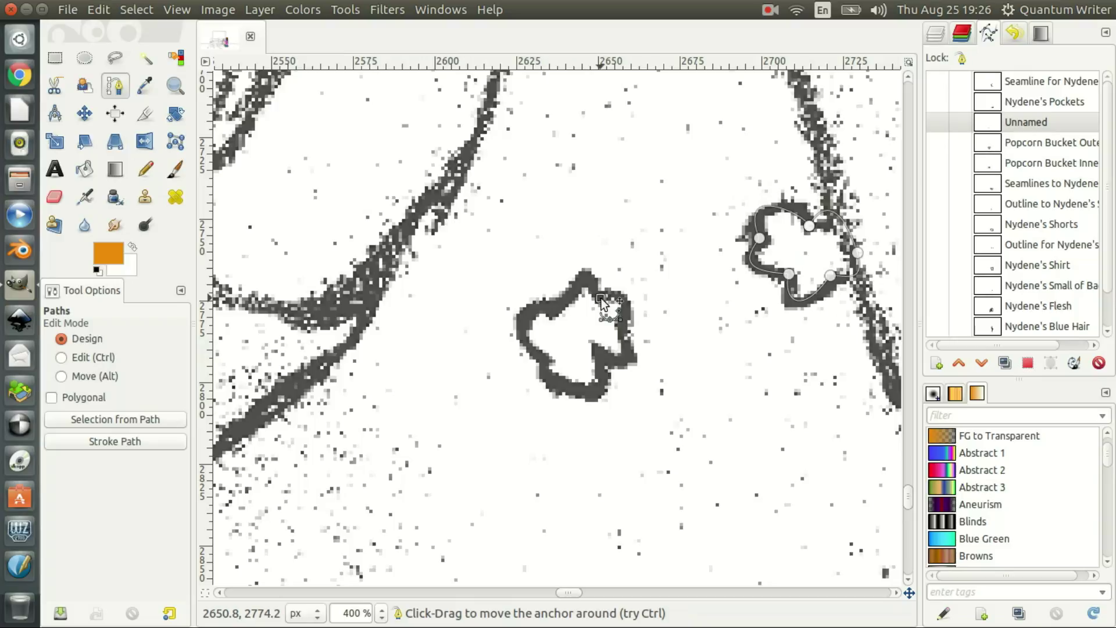
pyautogui.press('ctrl')
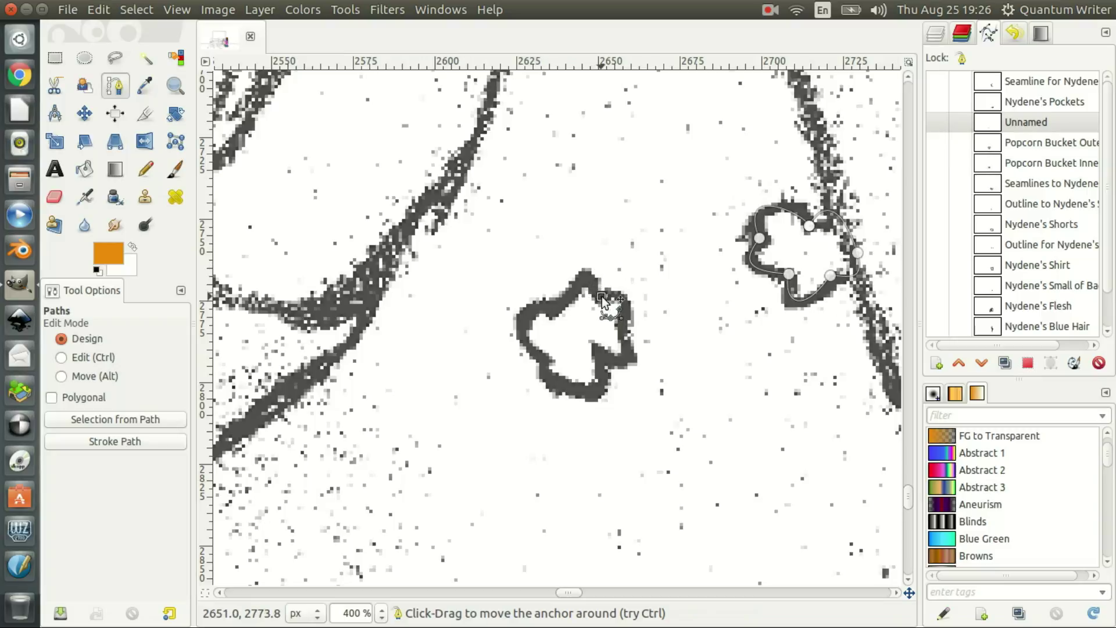
pyautogui.press('ctrl')
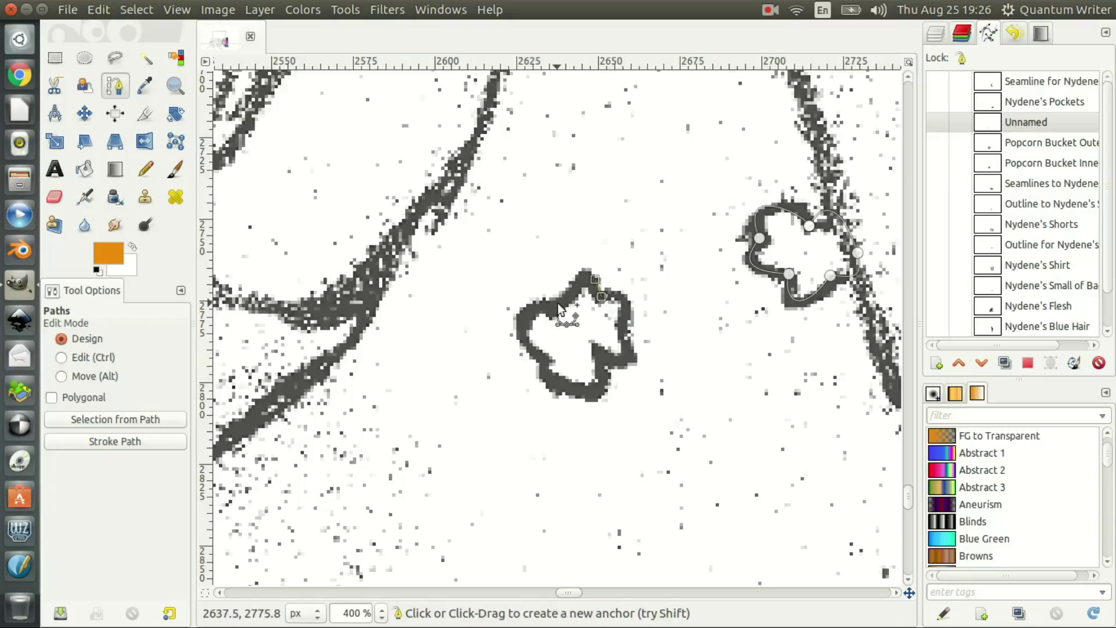
pyautogui.moveTo(559, 304); pyautogui.dragTo(524, 343)
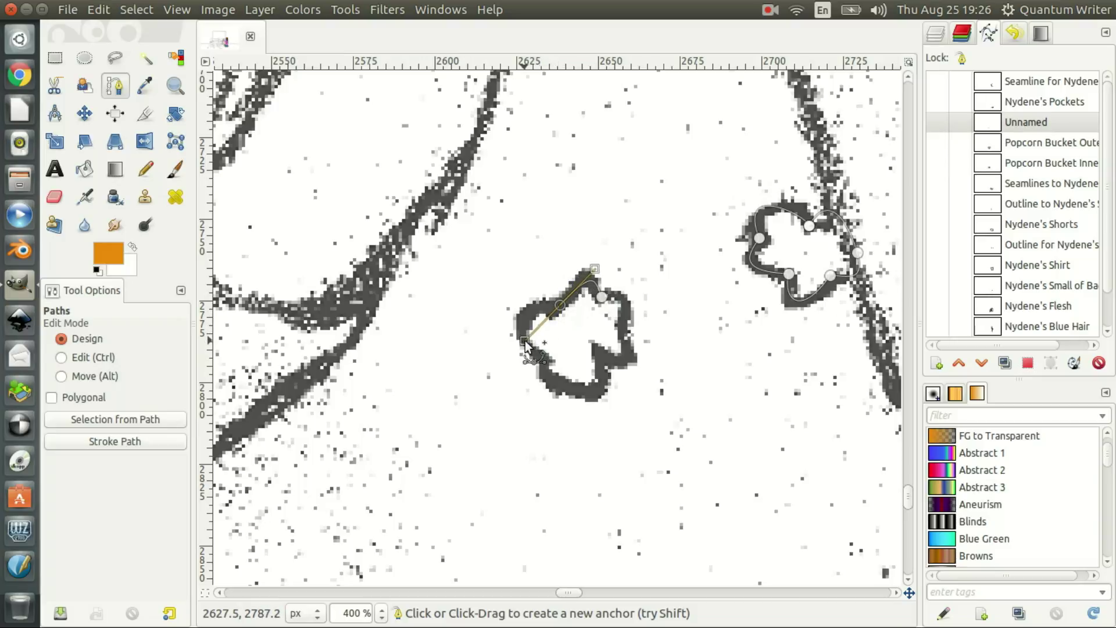
pyautogui.moveTo(524, 342); pyautogui.dragTo(535, 311)
pyautogui.moveTo(545, 362); pyautogui.dragTo(590, 408)
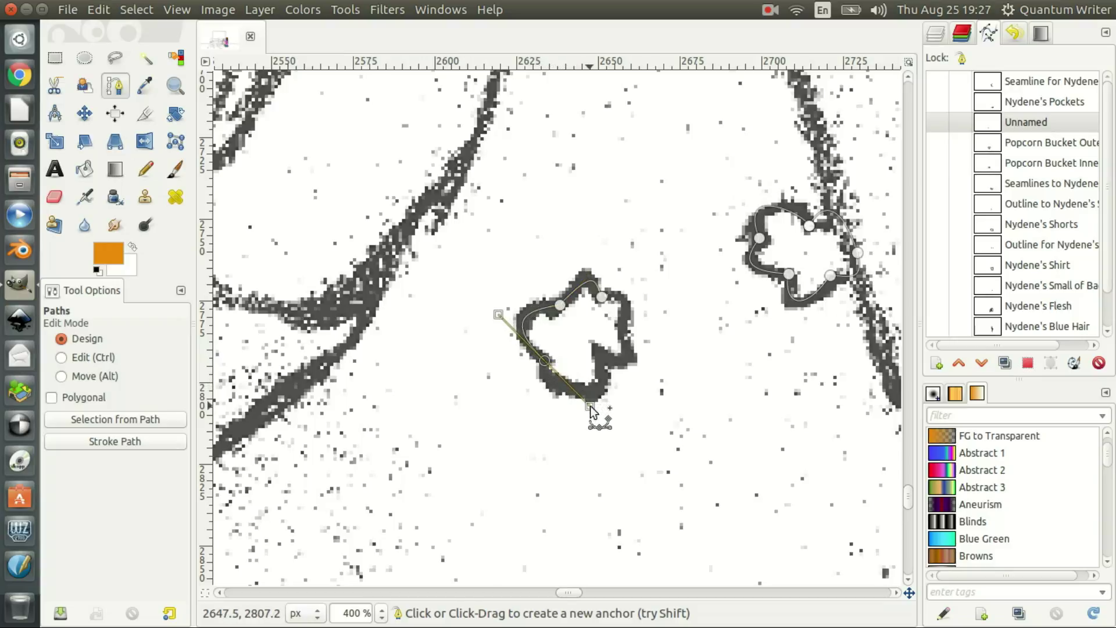
pyautogui.moveTo(590, 407); pyautogui.dragTo(540, 386)
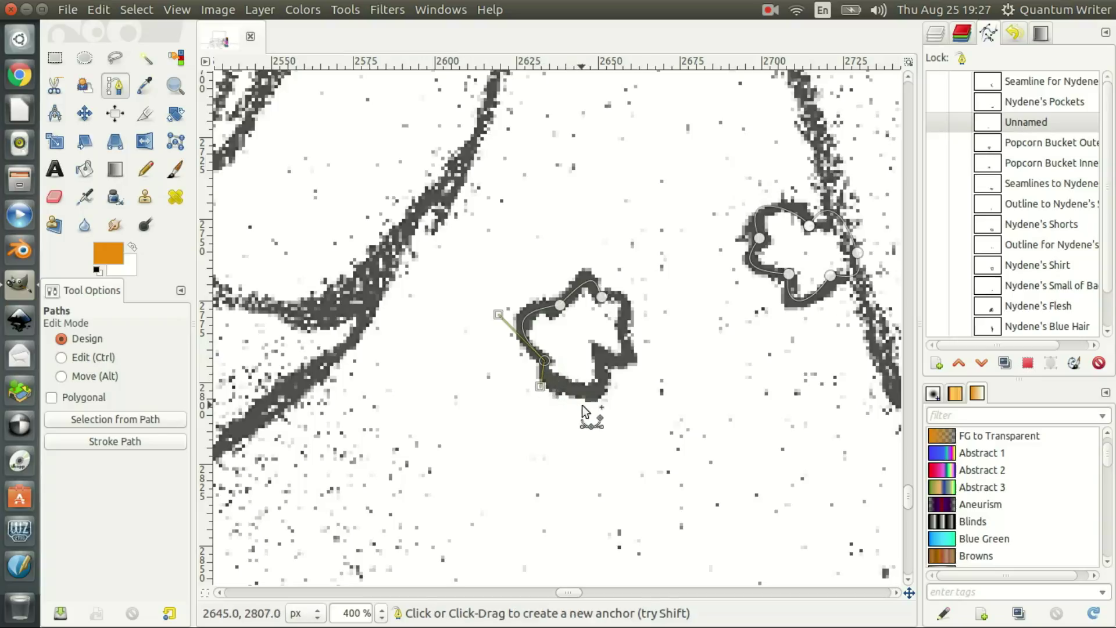
# Add anchors at the bottom right and inner notch, then refine the right lobe and top anchor
pyautogui.moveTo(605, 382); pyautogui.dragTo(605, 361)
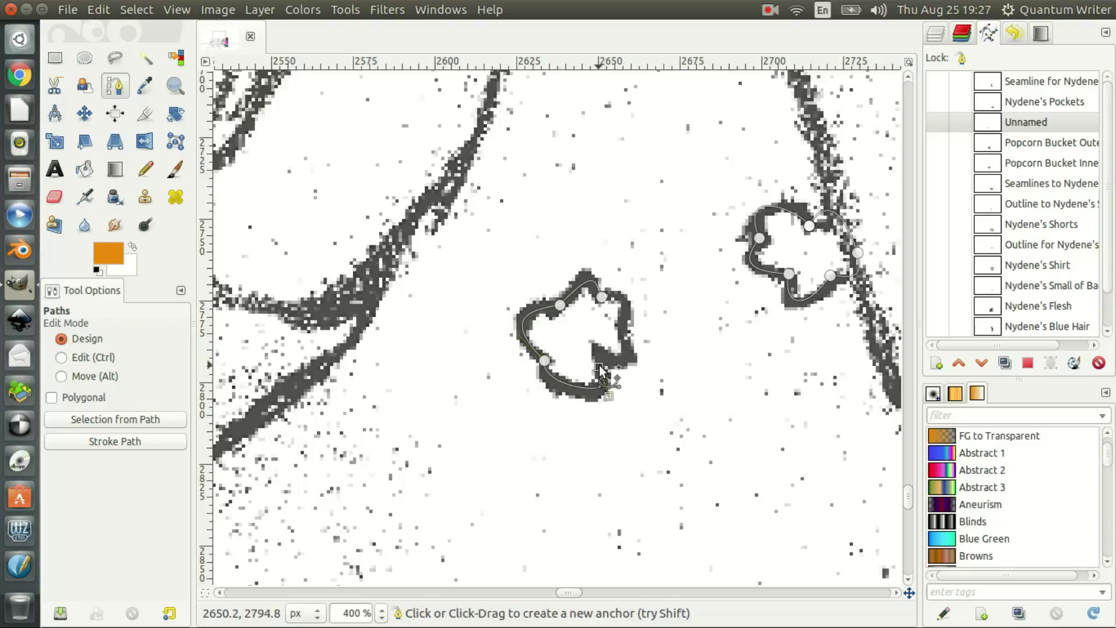
pyautogui.moveTo(598, 352)
pyautogui.mouseDown()
pyautogui.moveTo(588, 339)
pyautogui.moveTo(616, 370)
pyautogui.moveTo(604, 301)
pyautogui.mouseUp()
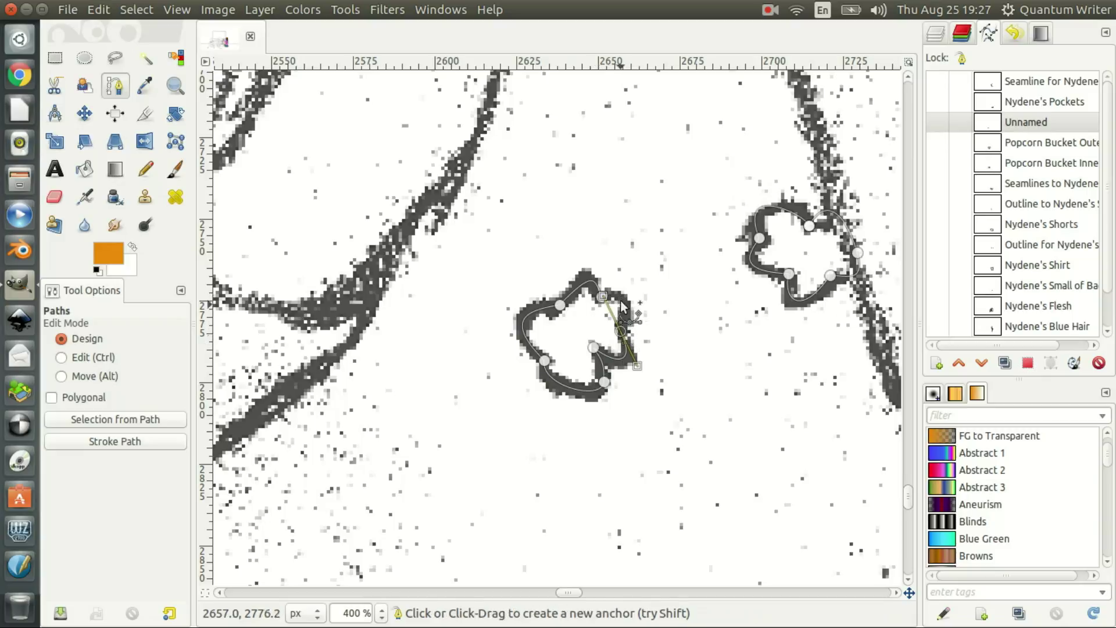
pyautogui.moveTo(608, 303)
pyautogui.mouseDown()
pyautogui.moveTo(620, 312)
pyautogui.moveTo(605, 302)
pyautogui.mouseUp()
pyautogui.click(624, 333)
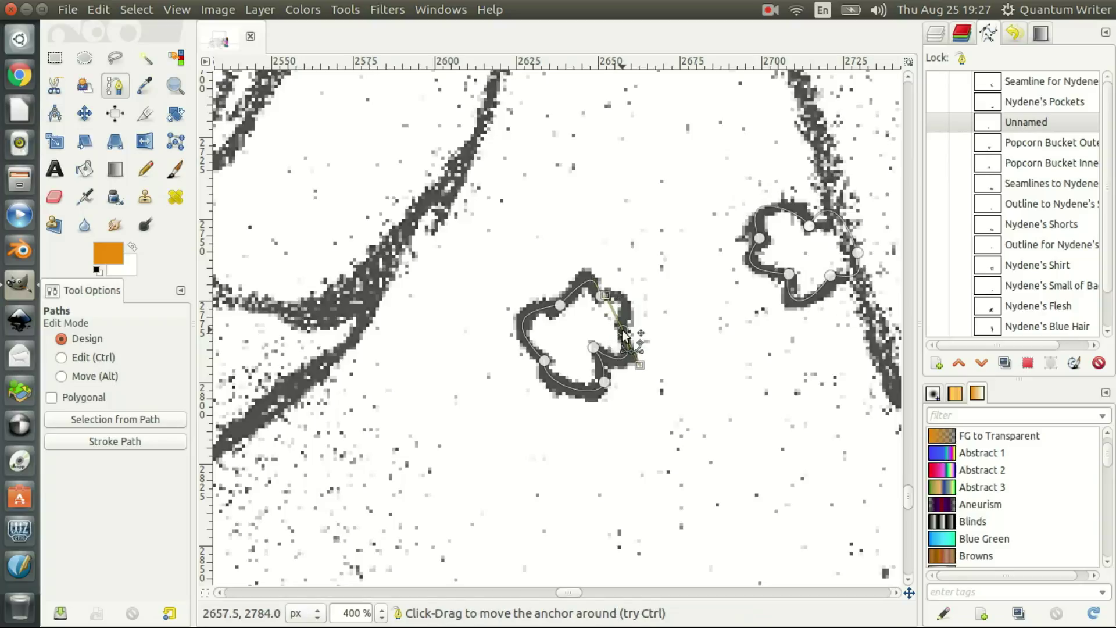
pyautogui.moveTo(625, 301); pyautogui.dragTo(634, 304)
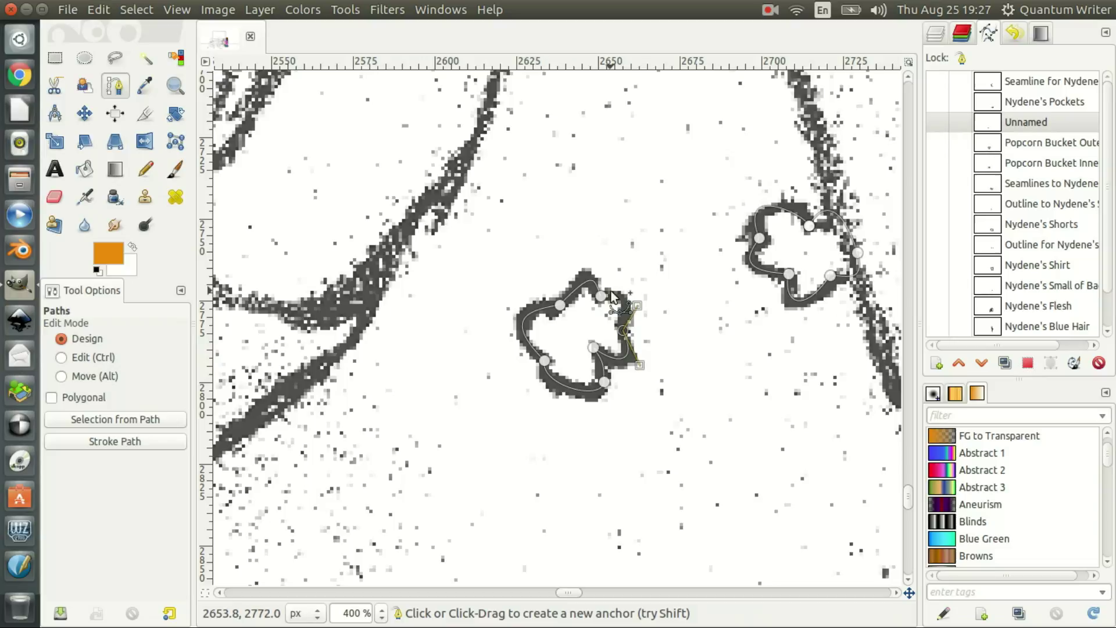
pyautogui.click(608, 297)
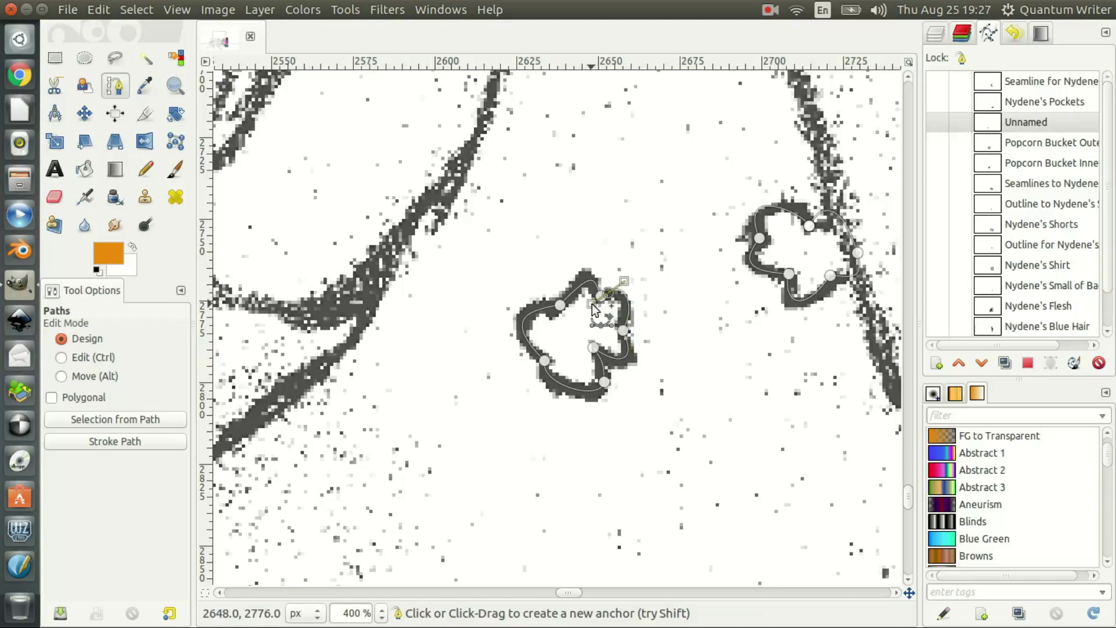
pyautogui.moveTo(607, 295); pyautogui.dragTo(602, 297)
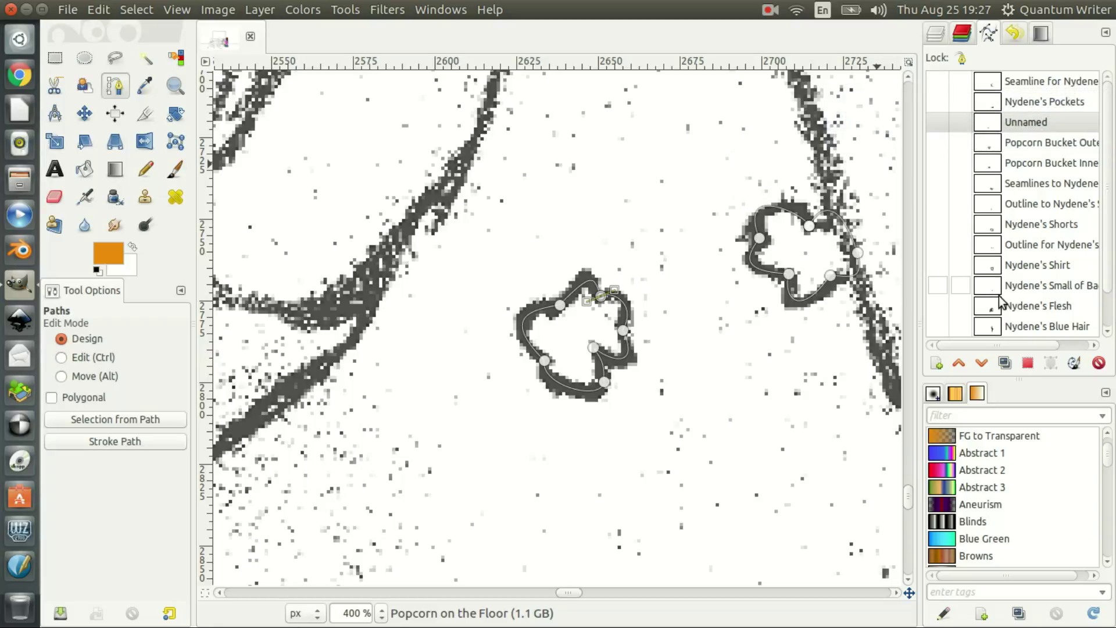
# Rename the unnamed path to 'Floor Popcorn'
pyautogui.doubleClick(1031, 121)
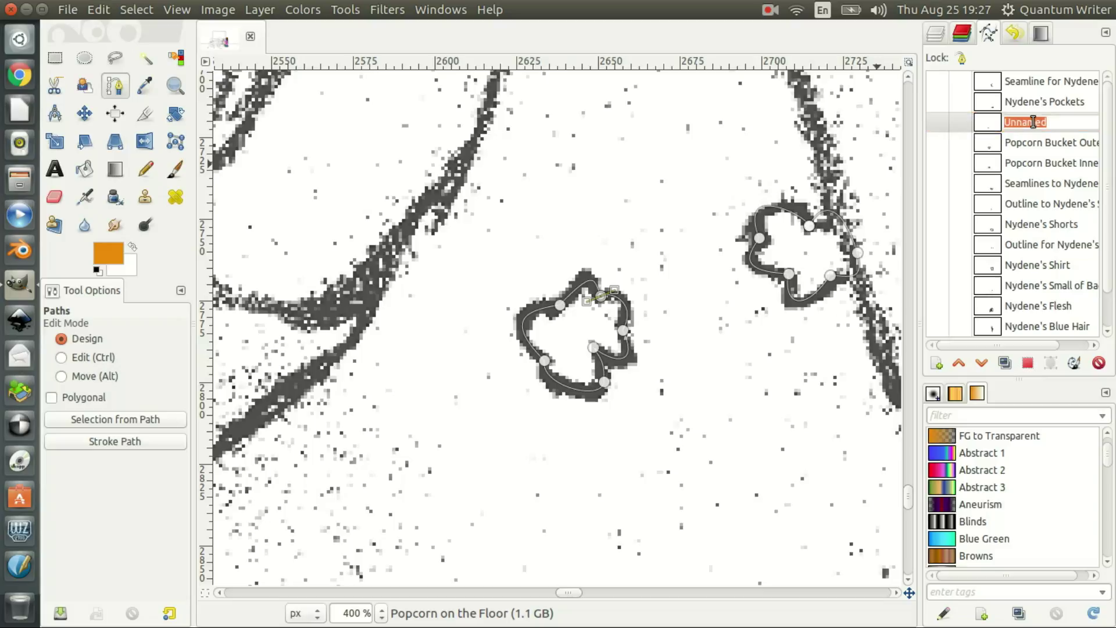
pyautogui.write('Floor Popcorn')
pyautogui.press('Return')
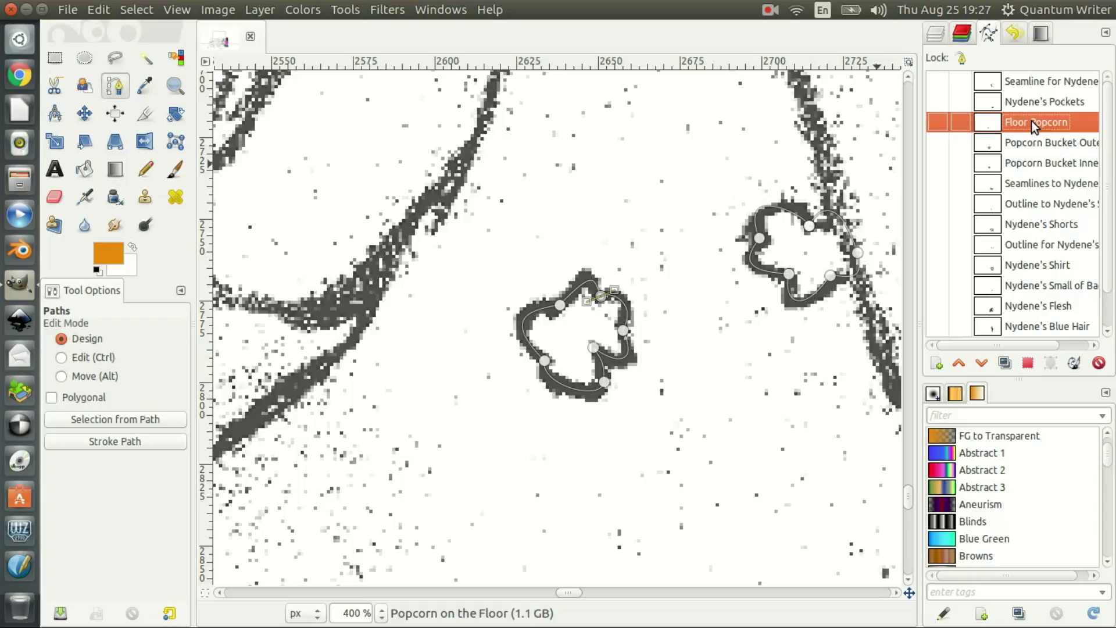
# Set the foreground colour to pale yellow f9f5cd and add it to colour history
pyautogui.click(119, 256)
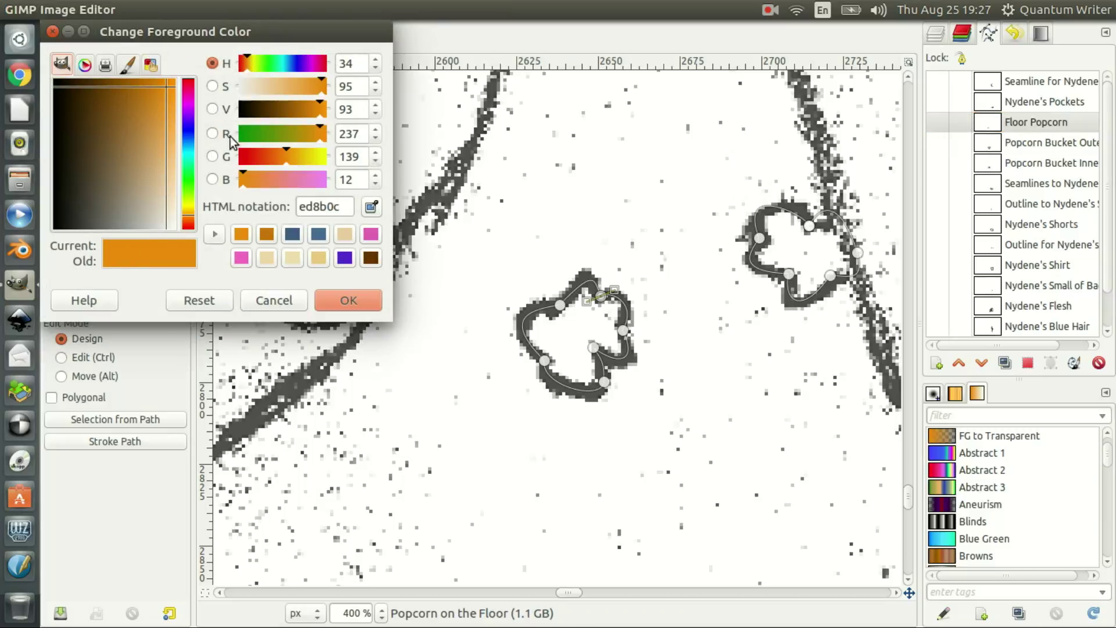
pyautogui.moveTo(193, 208); pyautogui.dragTo(191, 206)
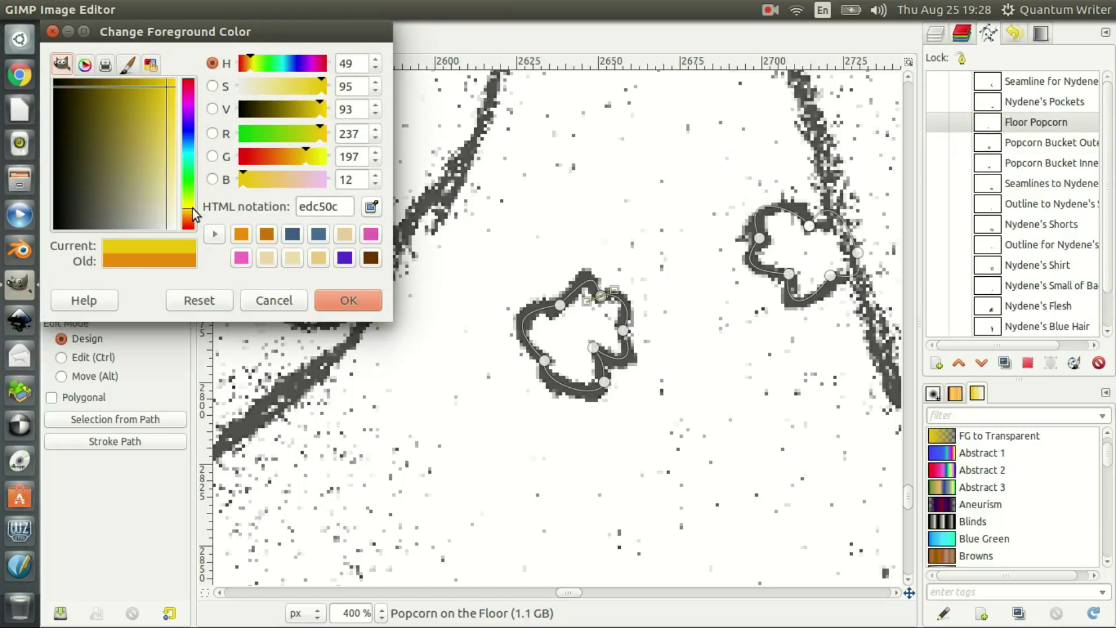
pyautogui.moveTo(173, 178)
pyautogui.mouseDown()
pyautogui.moveTo(176, 193)
pyautogui.moveTo(173, 184)
pyautogui.mouseUp()
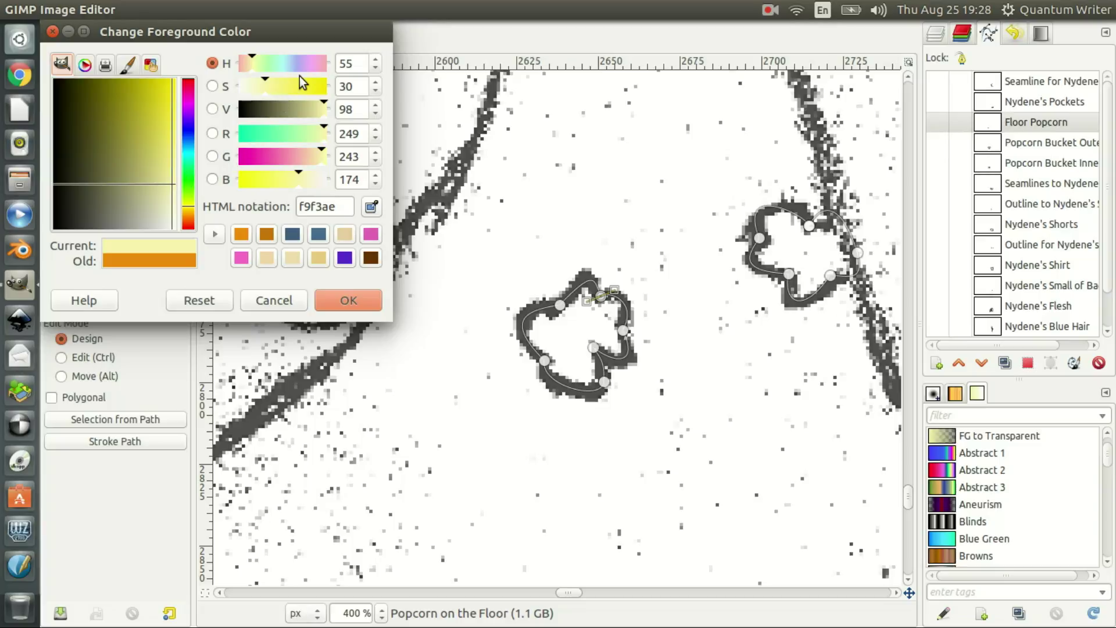
pyautogui.moveTo(257, 88); pyautogui.dragTo(254, 85)
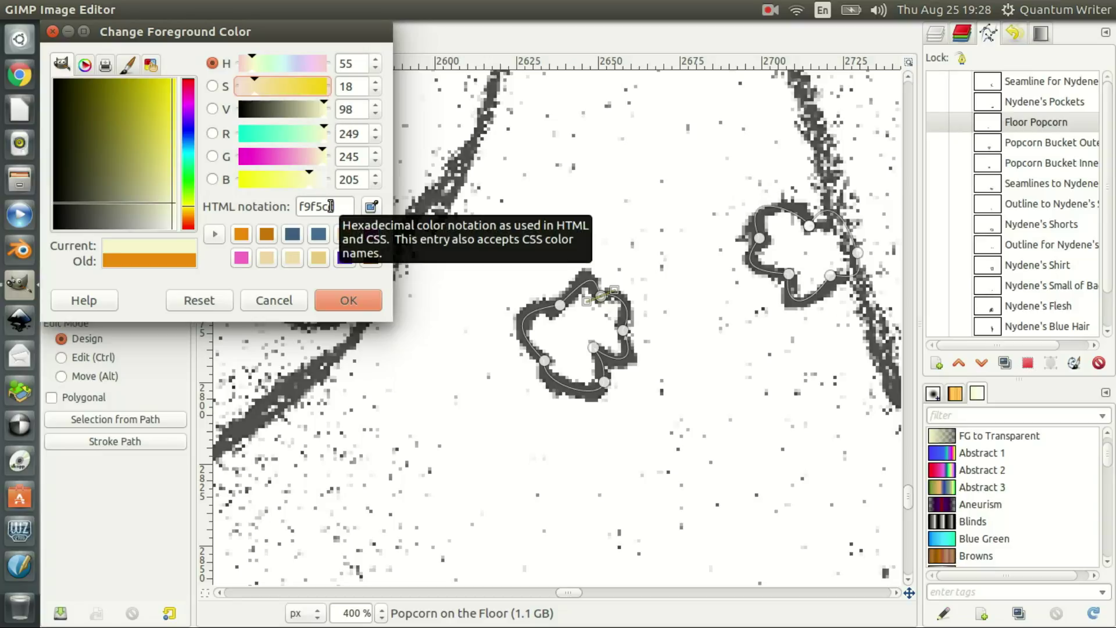
pyautogui.click(214, 232)
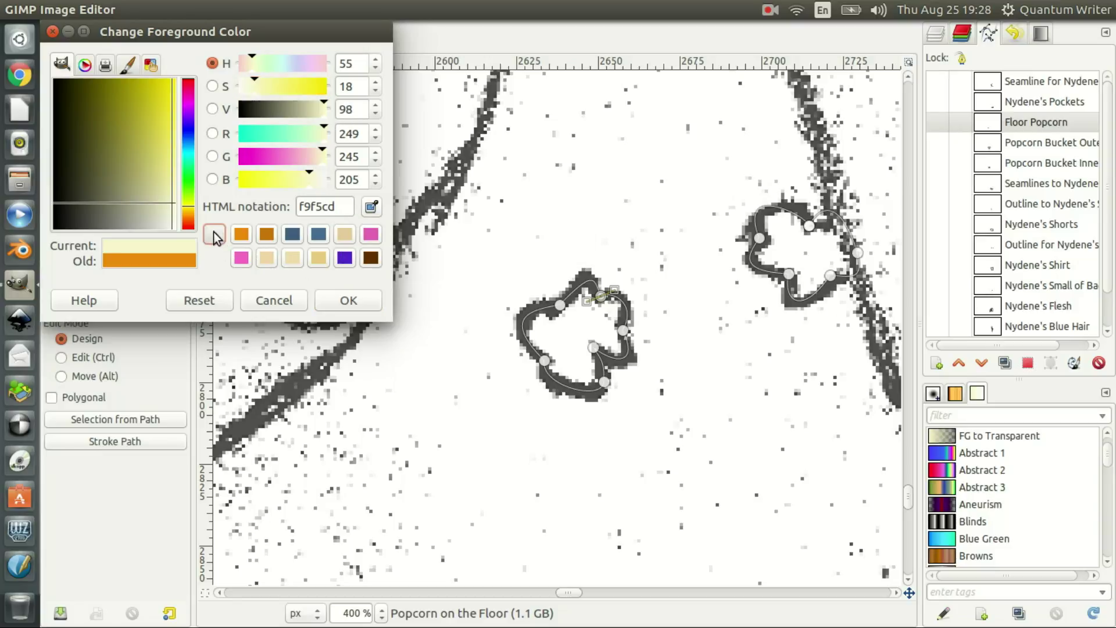
pyautogui.click(352, 300)
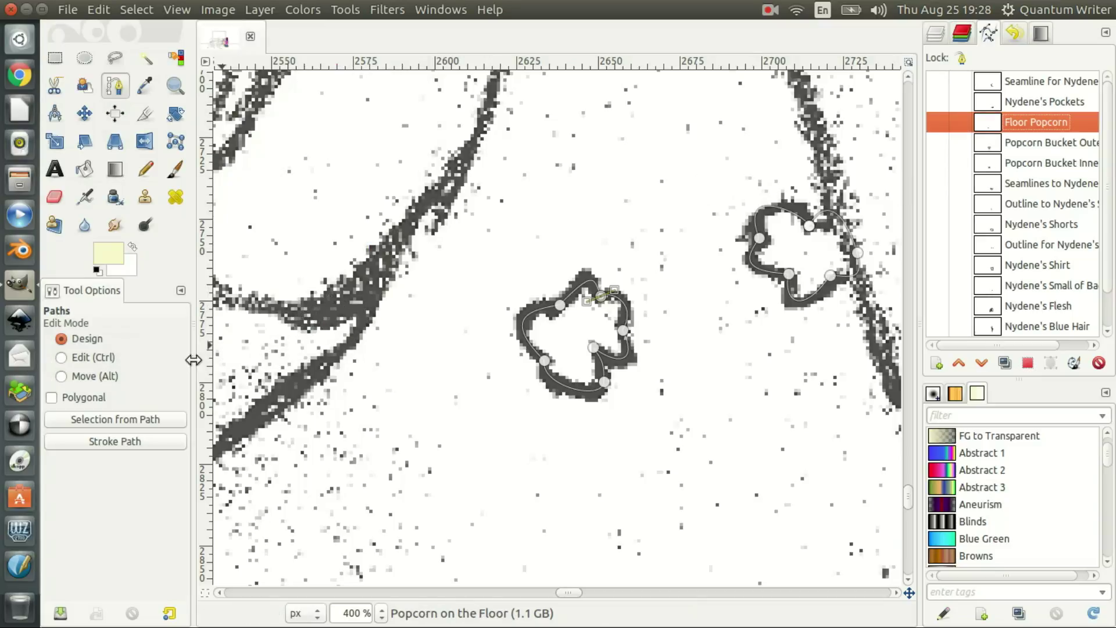
# Turn the Floor Popcorn path into a selection and fill it with the pale yellow foreground
pyautogui.click(145, 421)
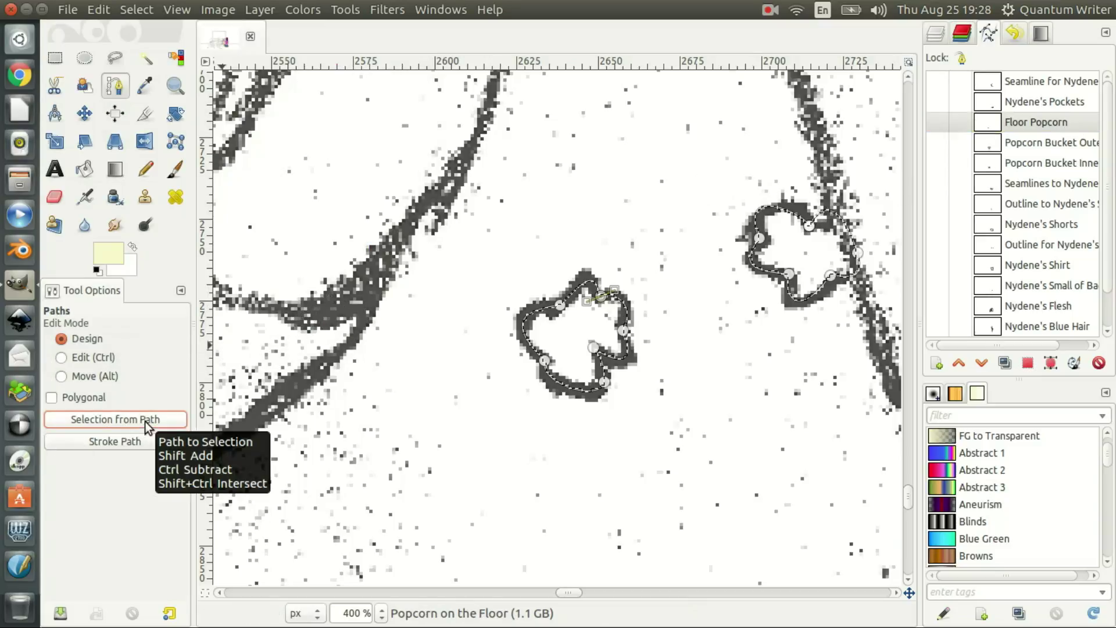
pyautogui.hotkey('ctrl', ',')
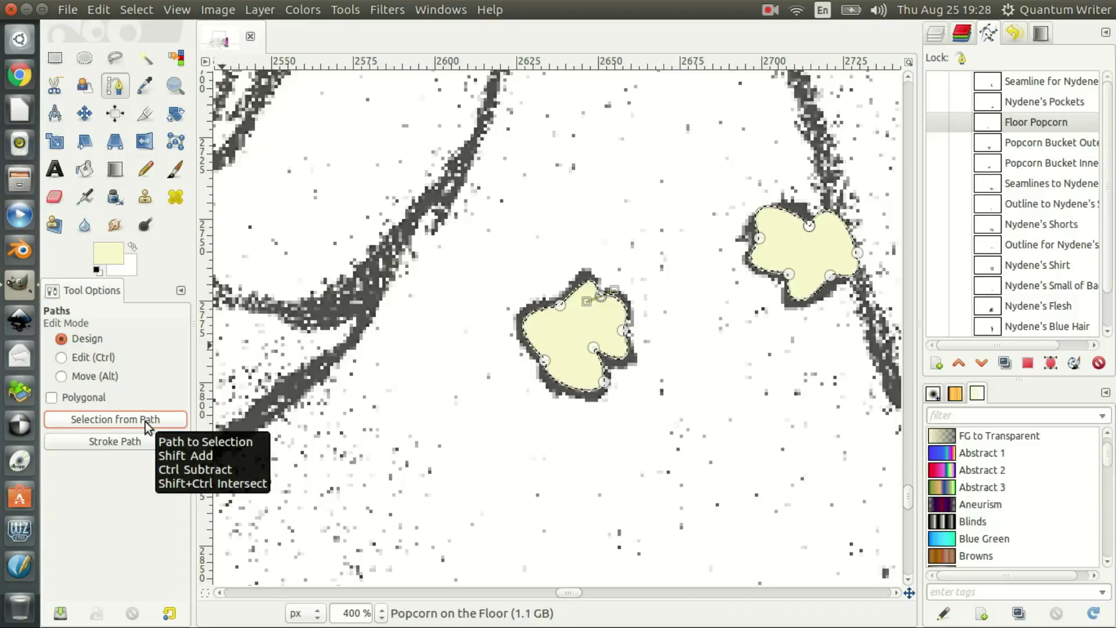
pyautogui.moveTo(569, 593)
pyautogui.mouseDown()
pyautogui.moveTo(599, 598)
pyautogui.moveTo(588, 597)
pyautogui.mouseUp()
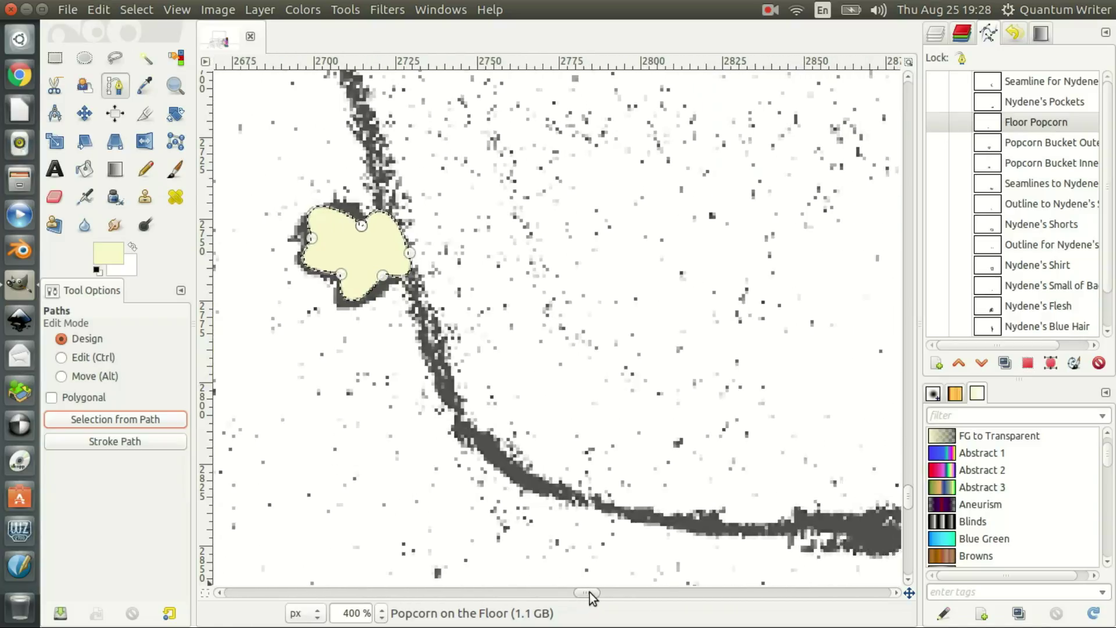
pyautogui.moveTo(908, 498); pyautogui.dragTo(909, 461)
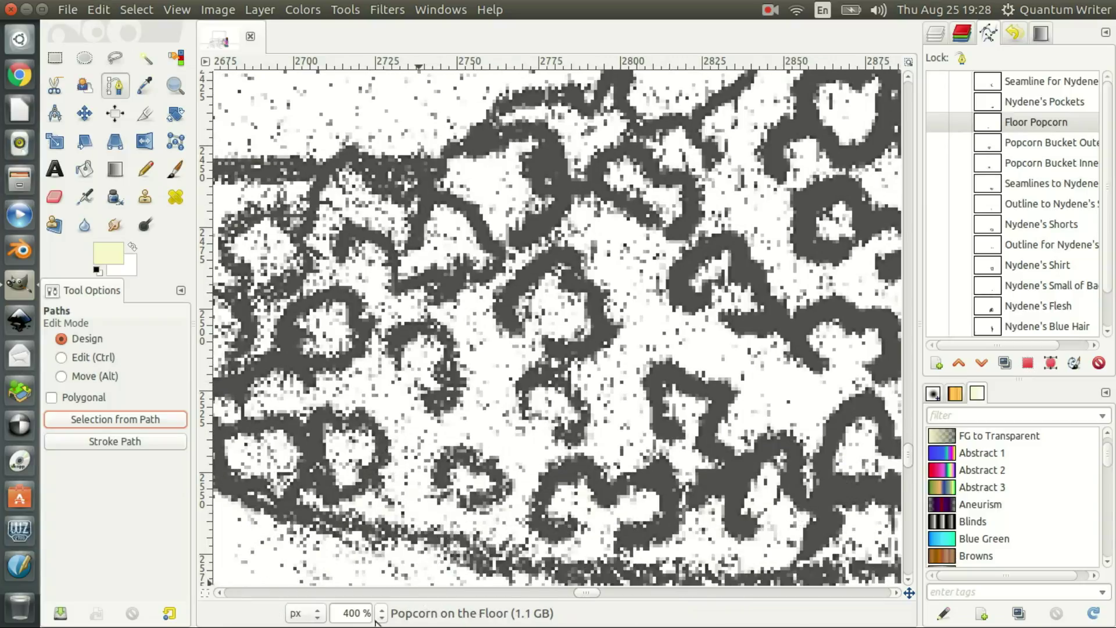
# Zoom the canvas out to 200%
pyautogui.click(382, 617)
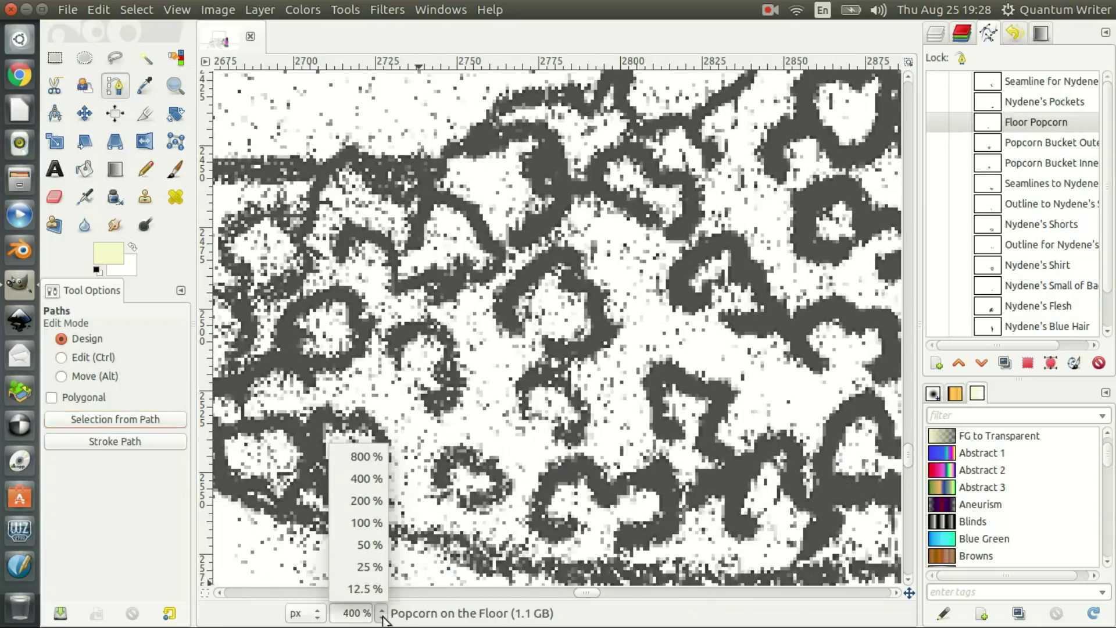
pyautogui.click(372, 508)
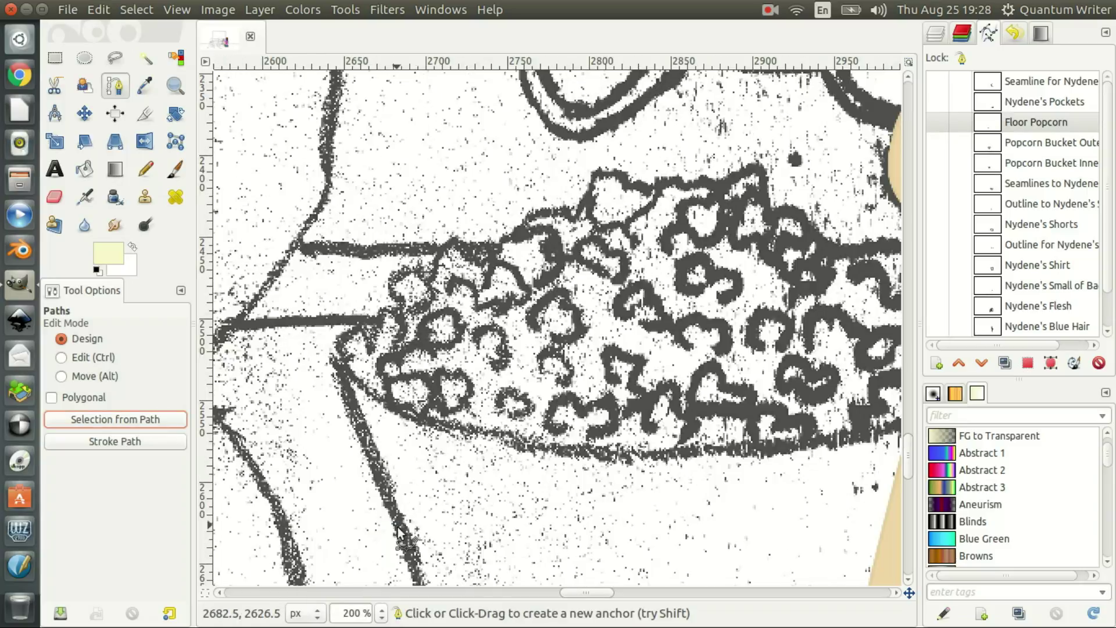
pyautogui.moveTo(592, 593); pyautogui.dragTo(599, 596)
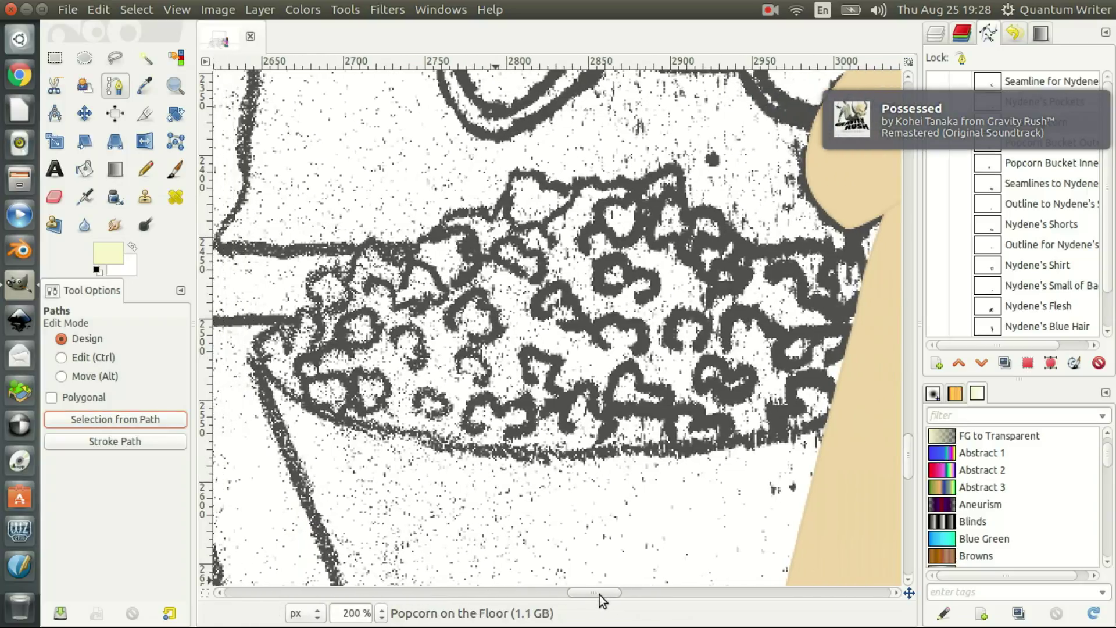
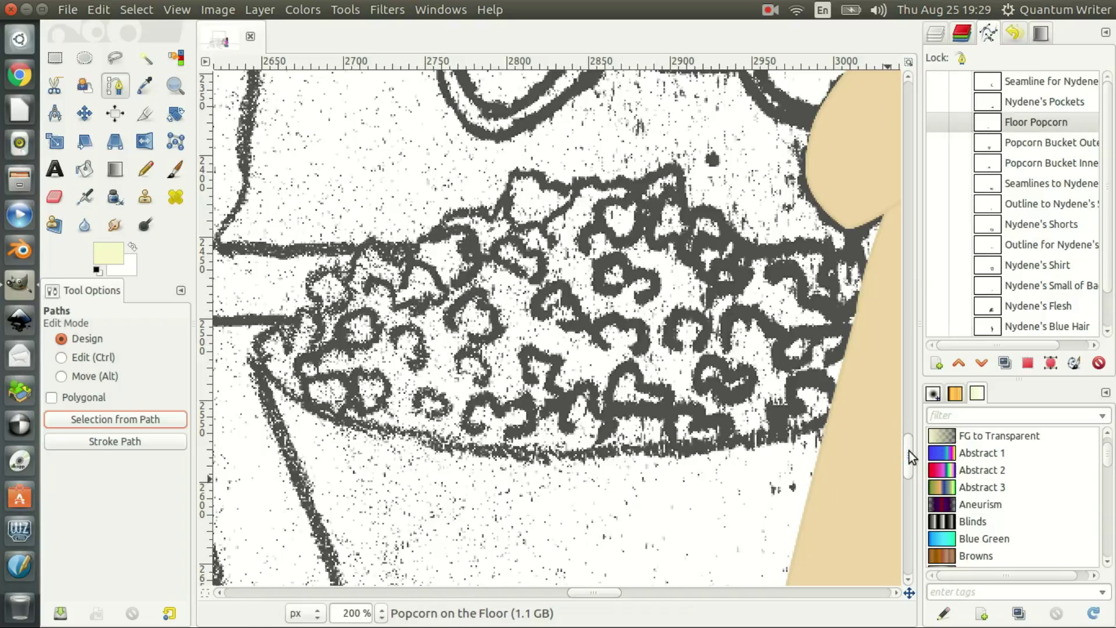
# Hide the orange Popcorn Bucket 1 layer and show the brown Popcorn Bucket 2 ellipse, then return to Paths
pyautogui.scroll(-1, 911, 459)
pyautogui.scroll(-1, 911, 459)
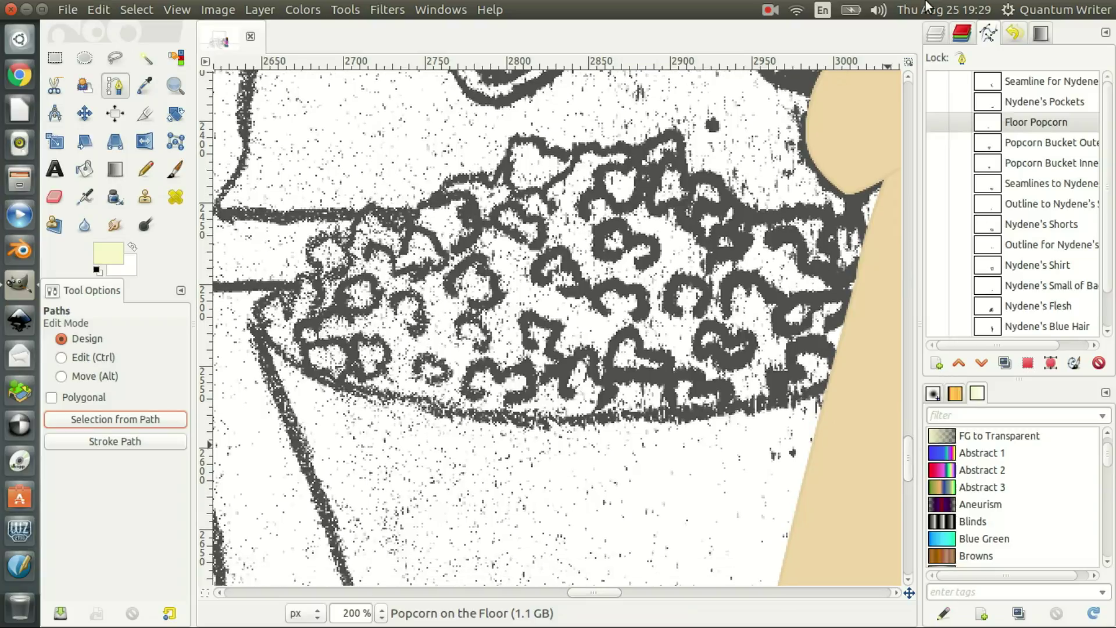
pyautogui.click(936, 34)
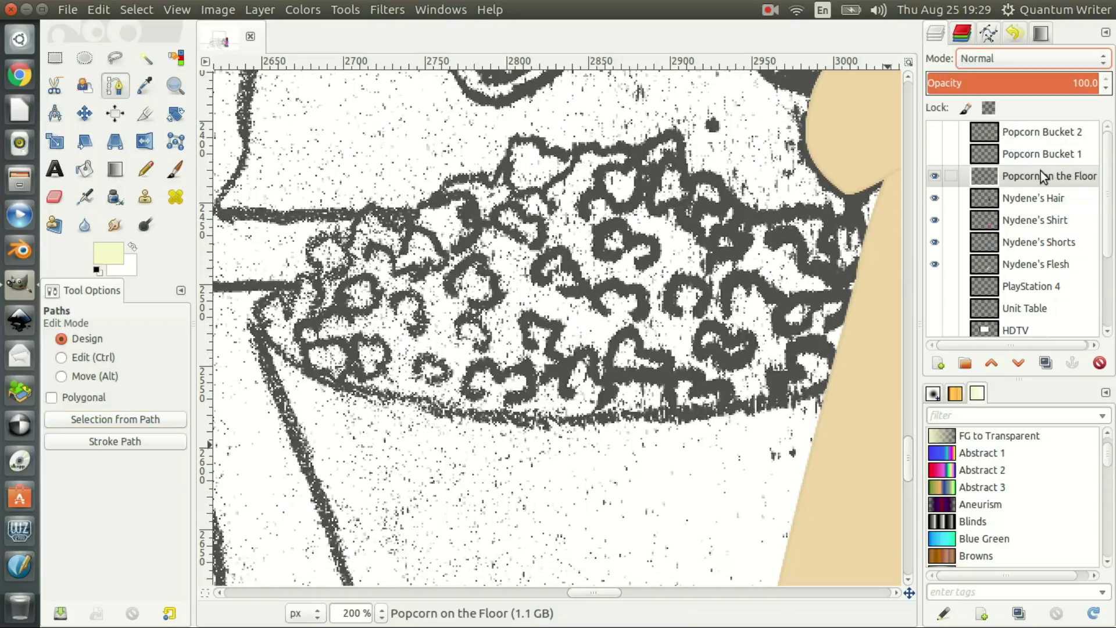
pyautogui.click(934, 155)
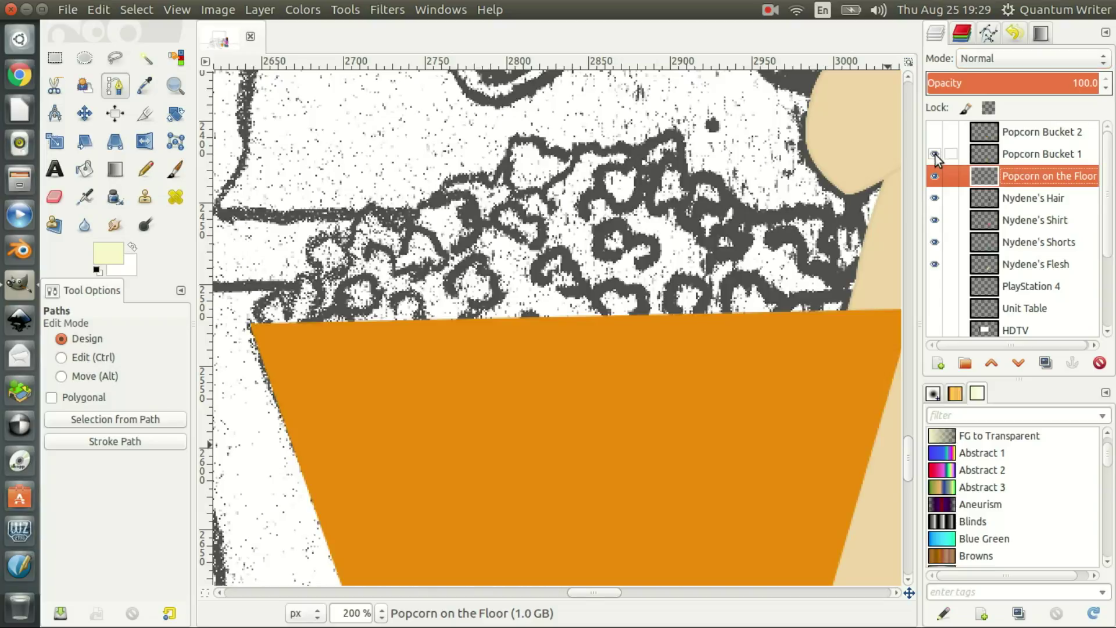
pyautogui.click(935, 154)
pyautogui.click(934, 132)
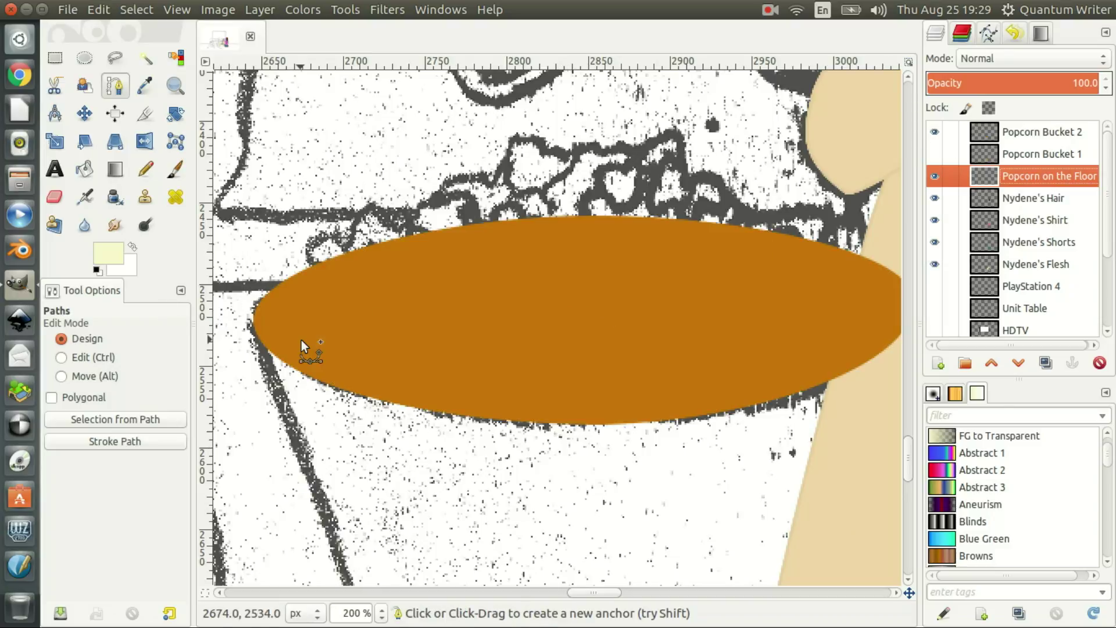
pyautogui.click(988, 35)
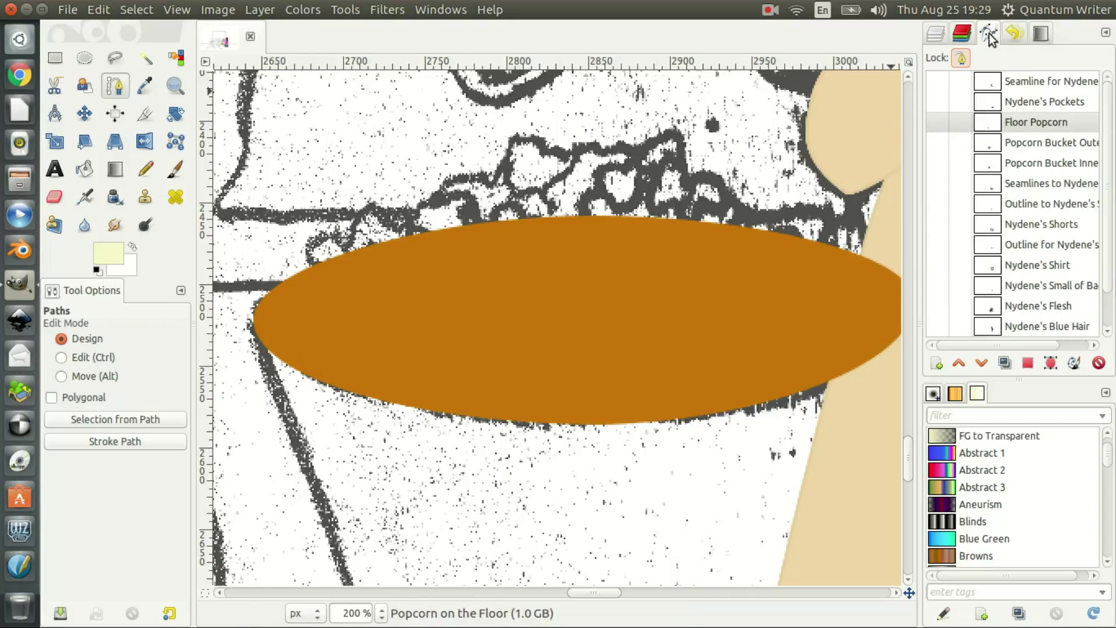
# Add a new path in the Paths dialog named 'Bucketted Popcorn'
pyautogui.click(937, 363)
pyautogui.write('Bucket Pop')
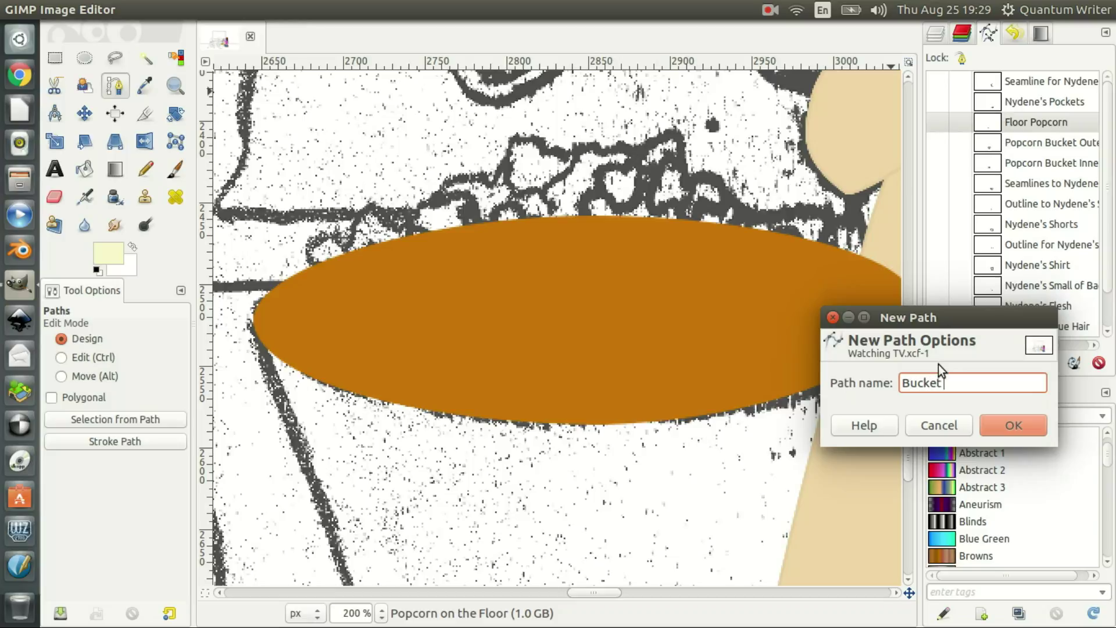
pyautogui.write('corn')
pyautogui.write('ted')
pyautogui.press('Return')
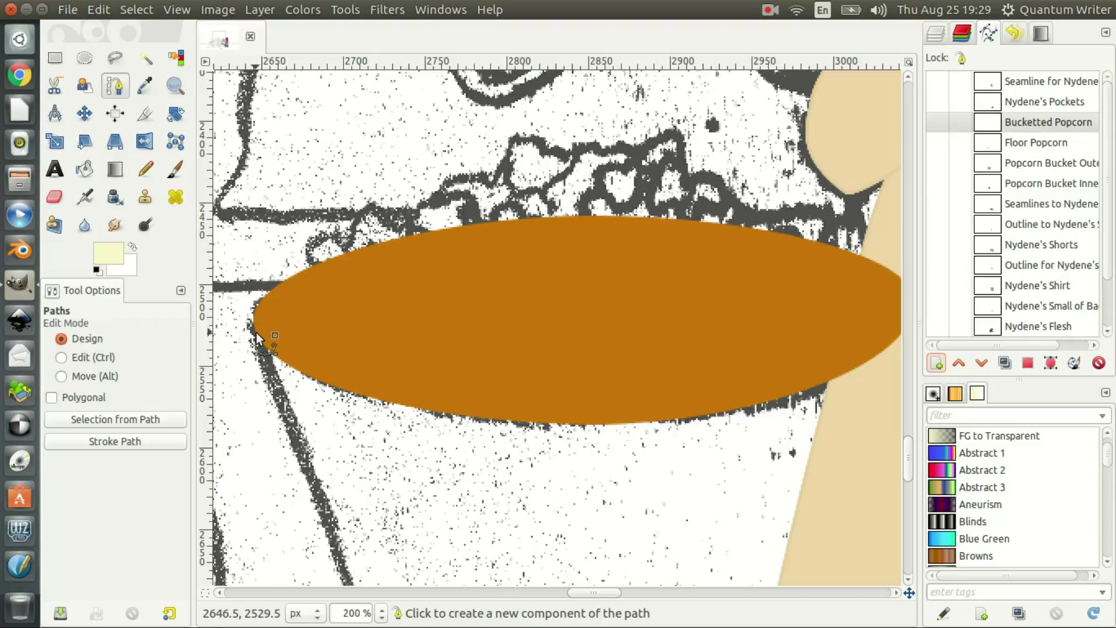
# Place path anchors at the ellipse's left edge and along its lower edge, shortening the left handle
pyautogui.moveTo(256, 335); pyautogui.dragTo(289, 372)
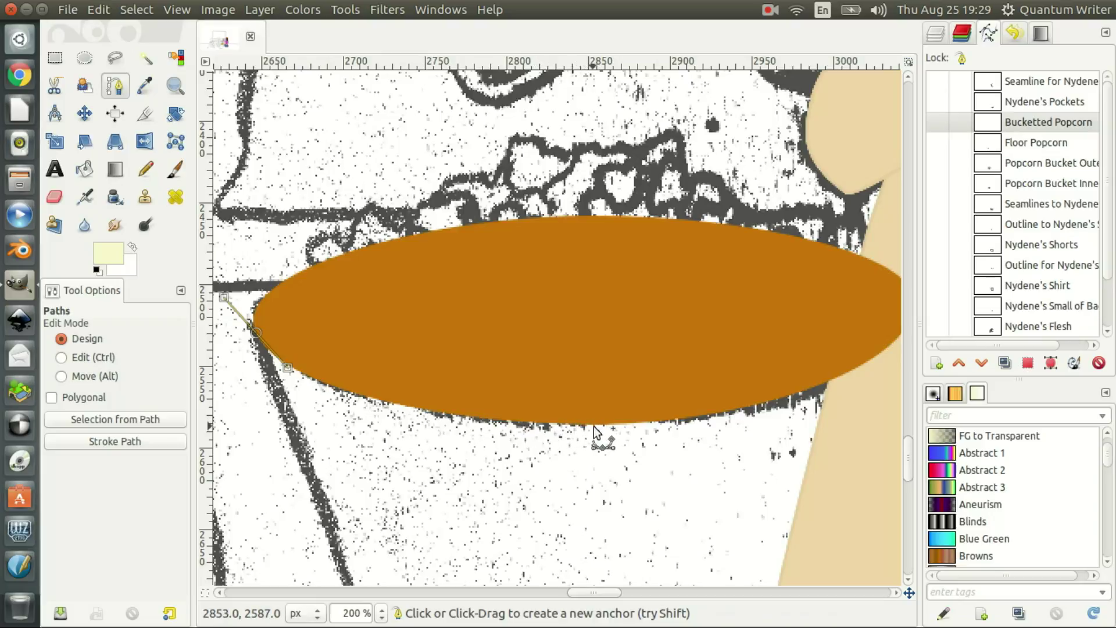
pyautogui.moveTo(593, 426)
pyautogui.mouseDown()
pyautogui.moveTo(821, 419)
pyautogui.moveTo(880, 441)
pyautogui.mouseUp()
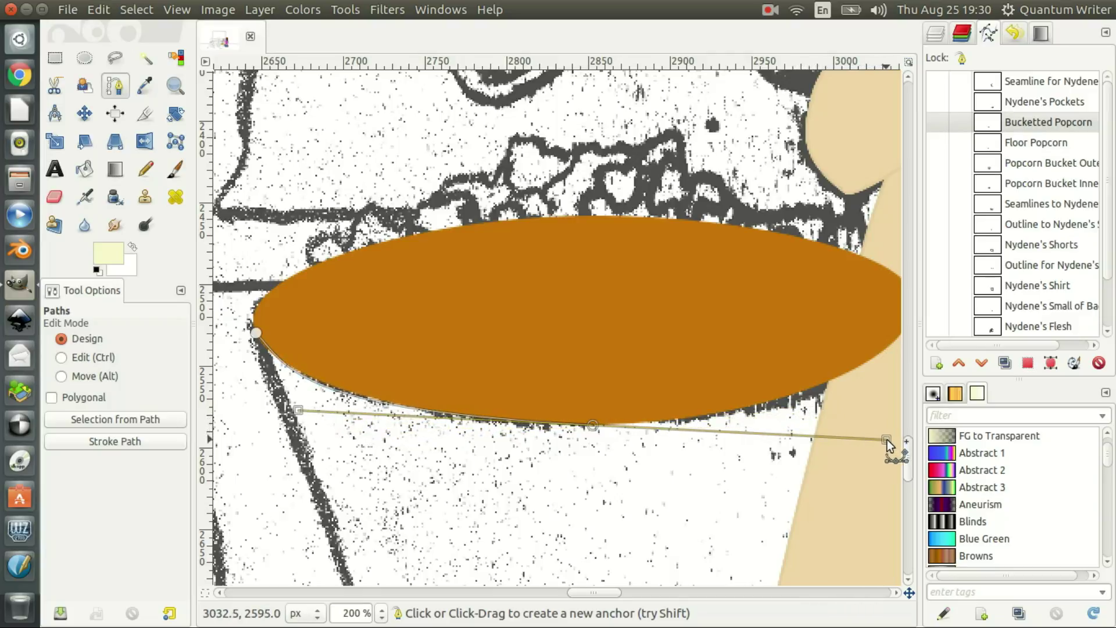
pyautogui.scroll(-3, 880, 440)
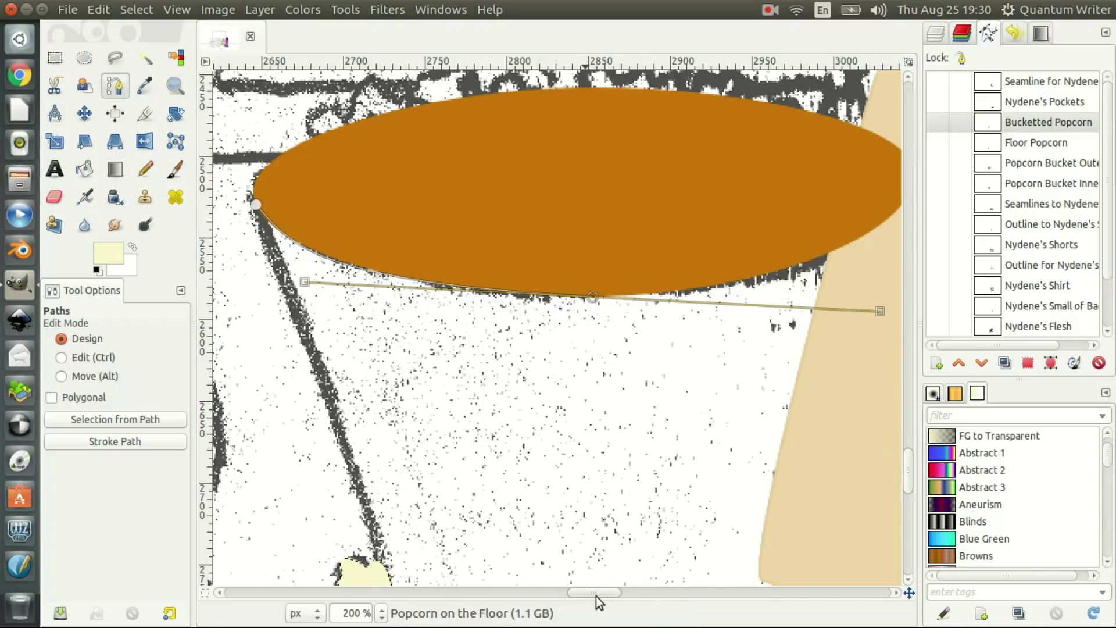
pyautogui.hscroll(3, 595, 593)
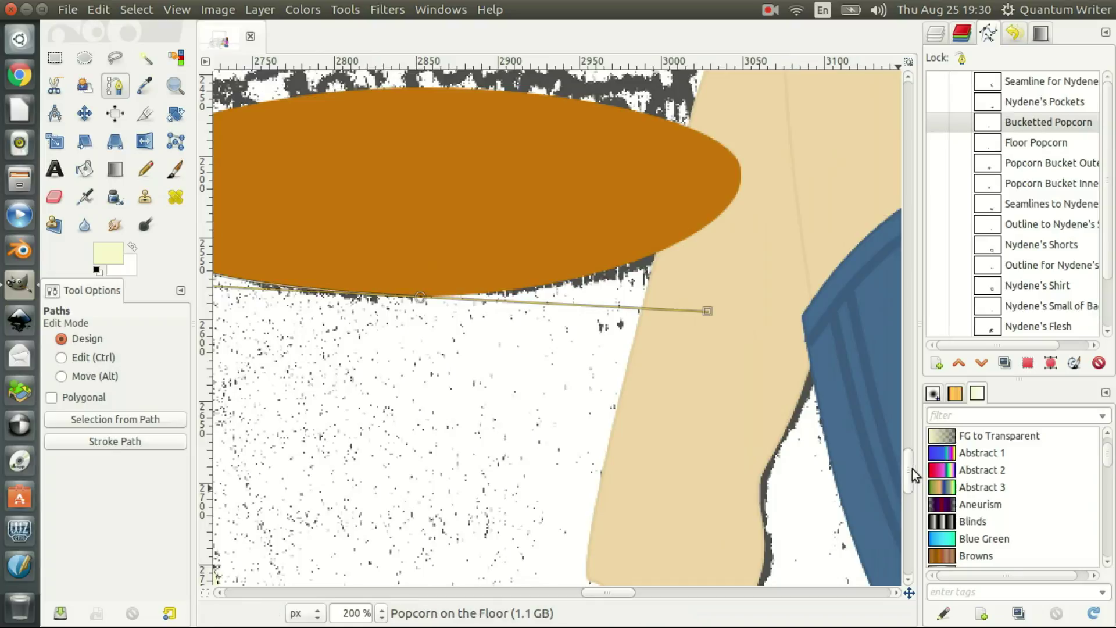
pyautogui.scroll(2, 910, 473)
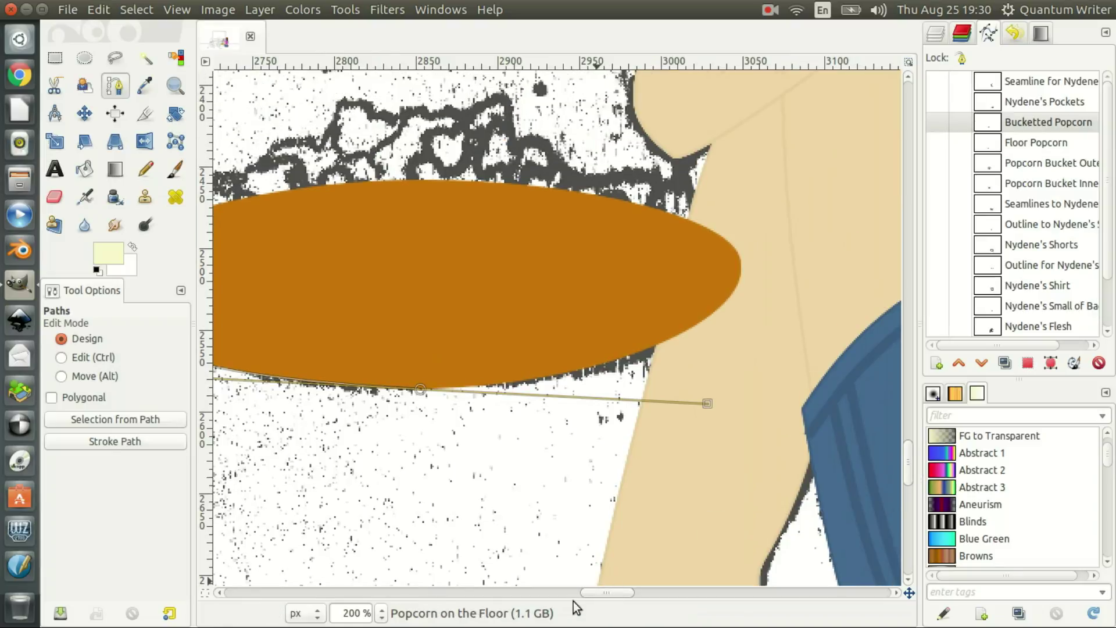
pyautogui.moveTo(603, 591); pyautogui.dragTo(588, 591)
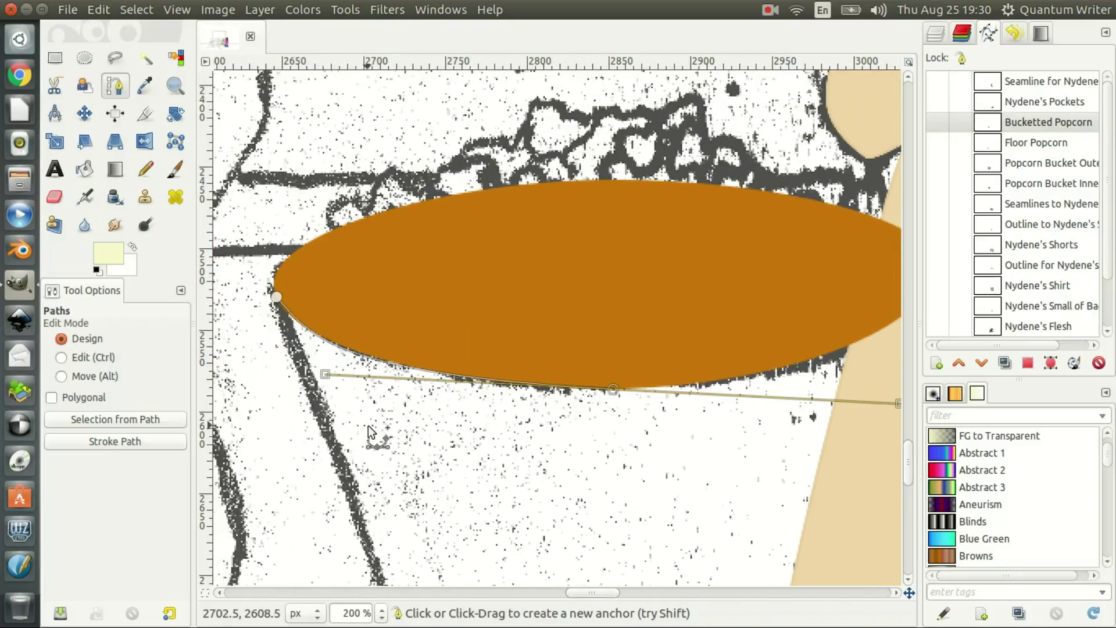
pyautogui.moveTo(275, 298)
pyautogui.mouseDown()
pyautogui.moveTo(310, 335)
pyautogui.moveTo(288, 317)
pyautogui.mouseUp()
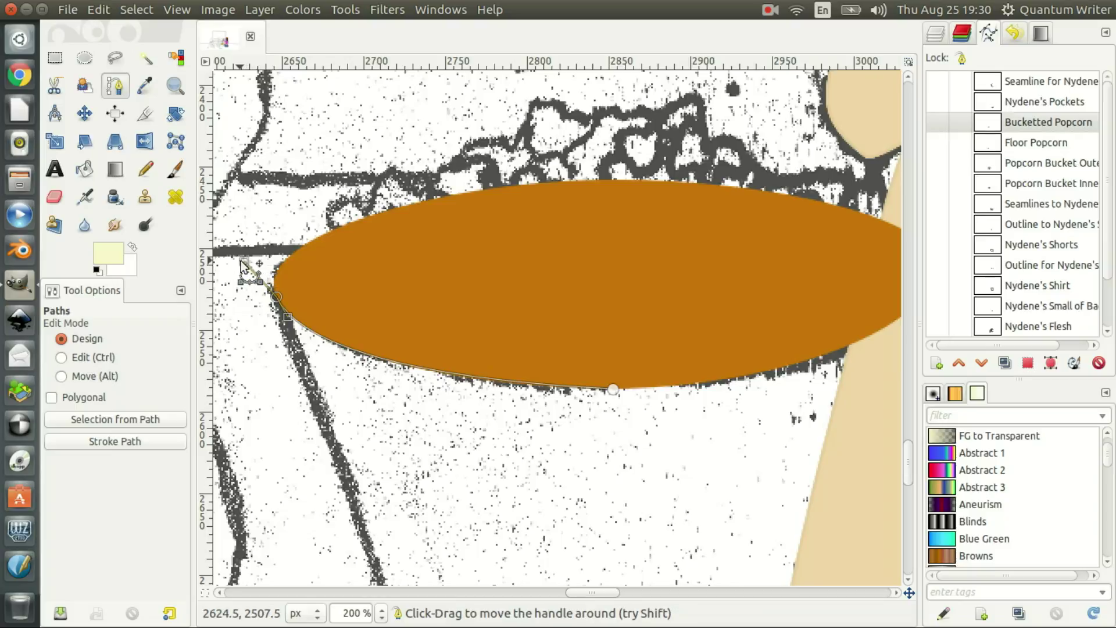
pyautogui.moveTo(242, 260); pyautogui.dragTo(279, 286)
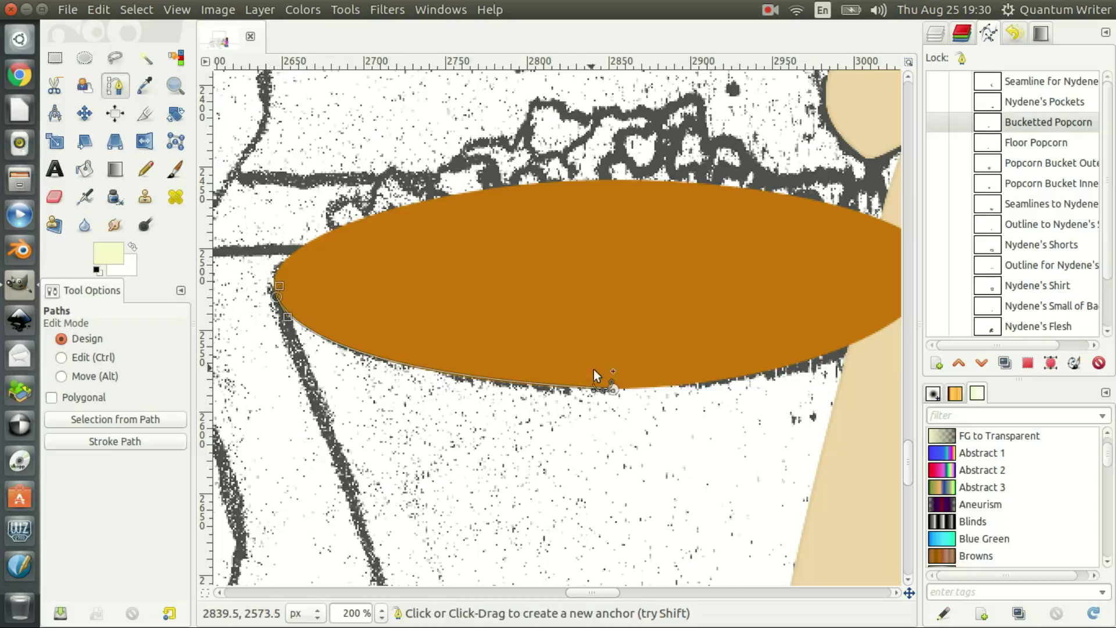
# Fit the bottom anchor's curve to the ellipse and add an anchor at its right tip
pyautogui.click(613, 388)
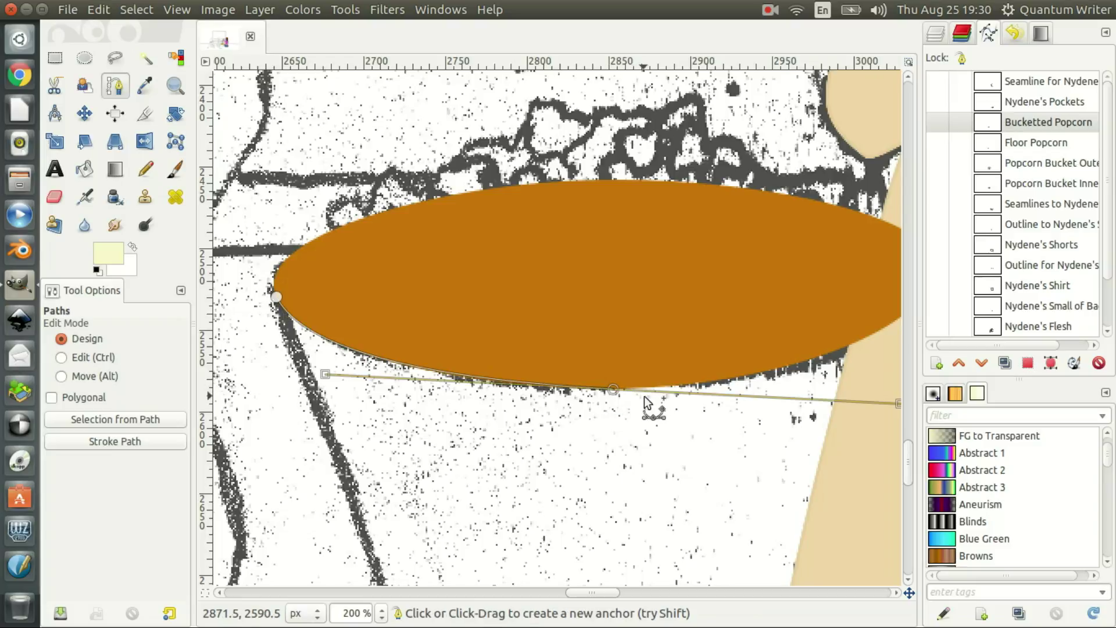
pyautogui.moveTo(603, 590); pyautogui.dragTo(620, 591)
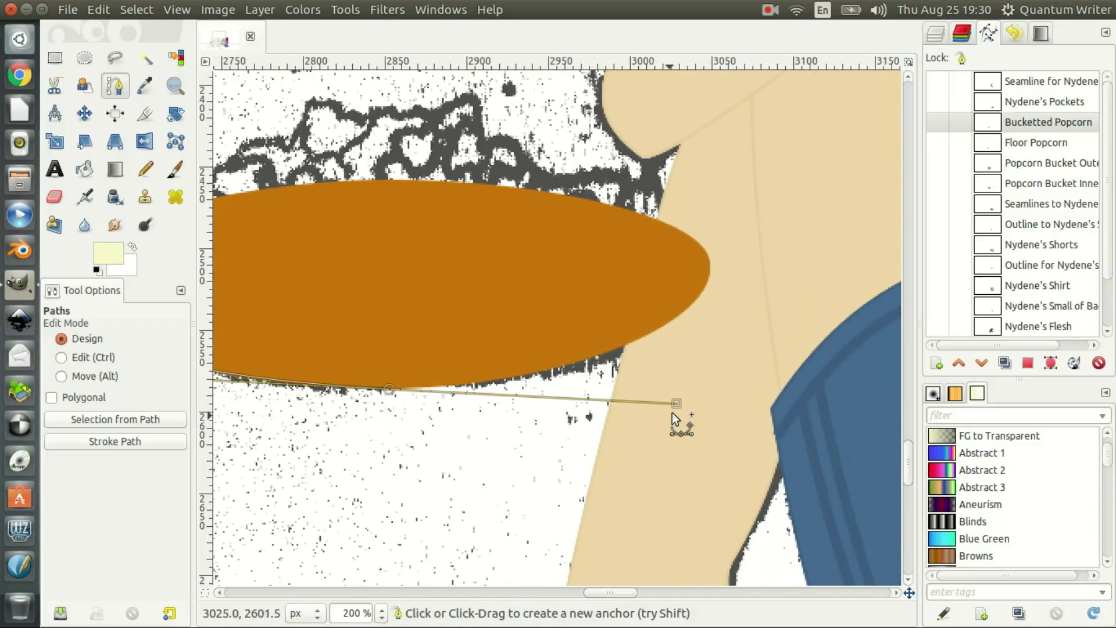
pyautogui.moveTo(676, 403); pyautogui.dragTo(571, 391)
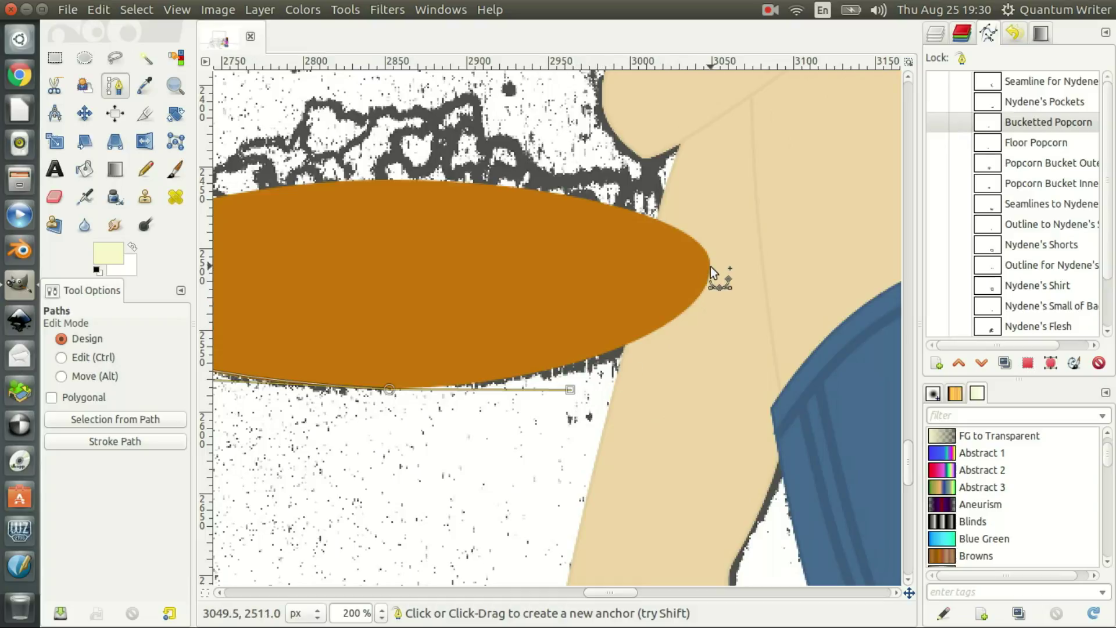
pyautogui.moveTo(711, 266)
pyautogui.mouseDown()
pyautogui.moveTo(720, 228)
pyautogui.moveTo(708, 216)
pyautogui.mouseUp()
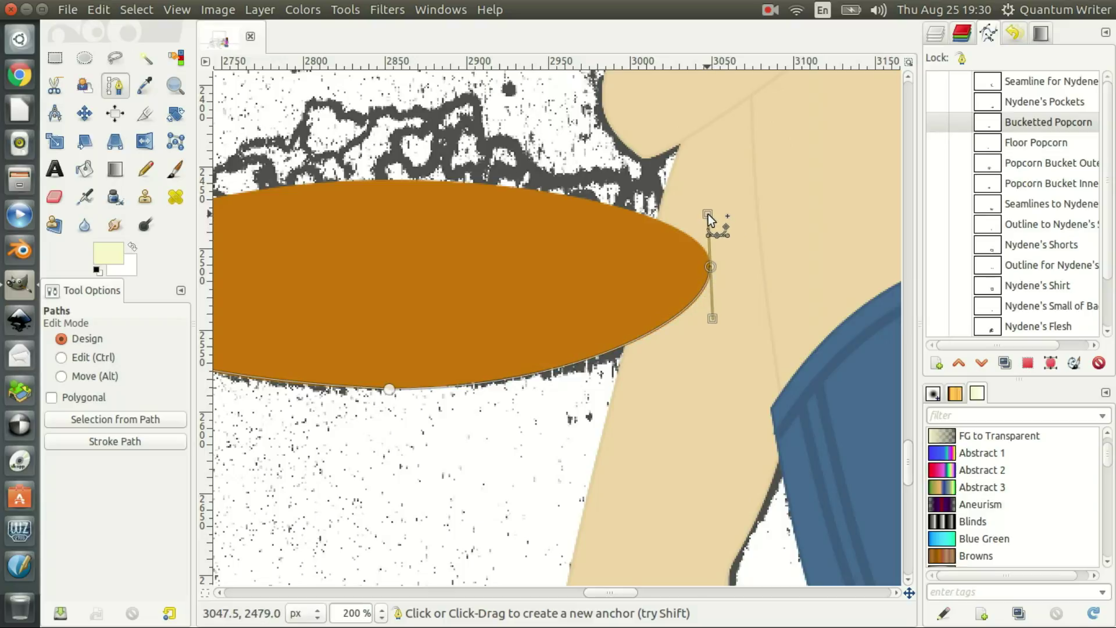
pyautogui.moveTo(707, 215); pyautogui.dragTo(710, 256)
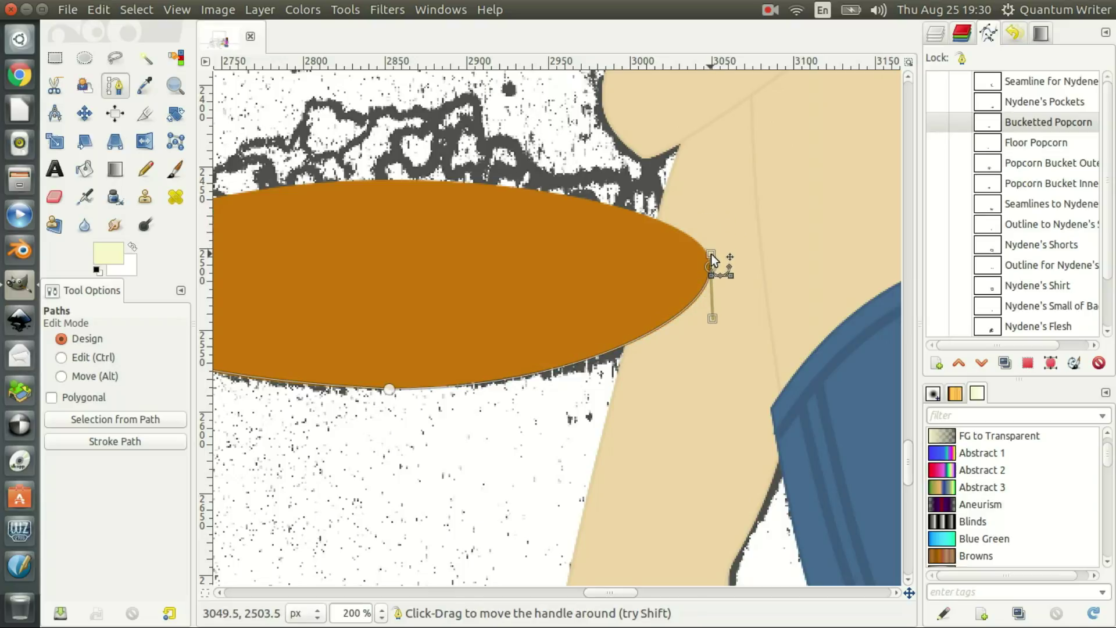
pyautogui.click(937, 34)
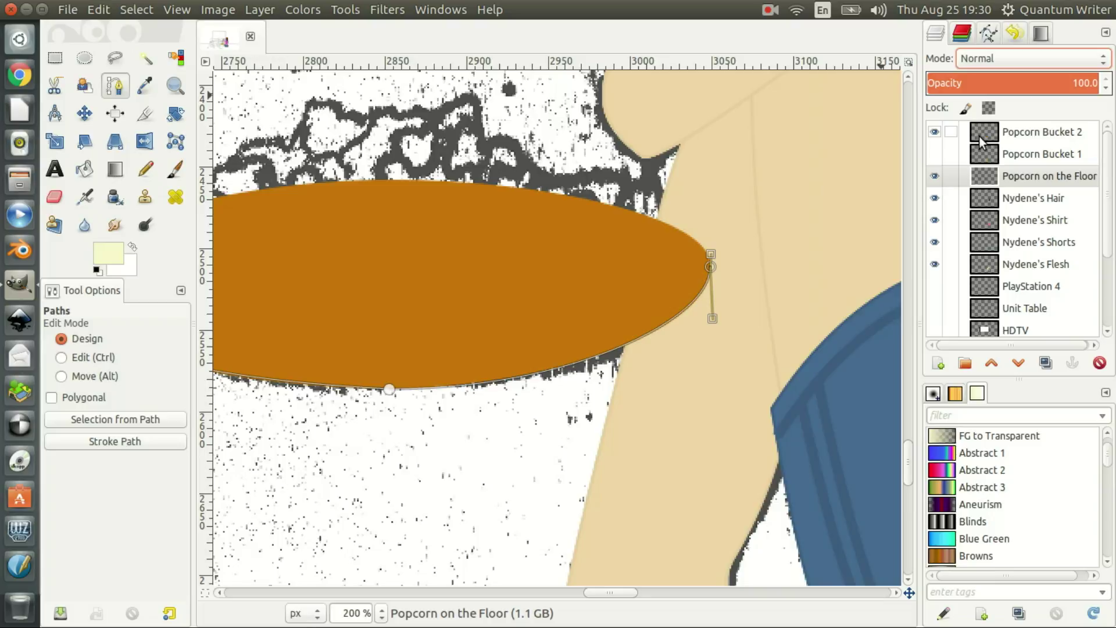
# Hide Popcorn Bucket 2 and Nydene's Flesh, and bend the tip anchor's handle toward the popcorn outline
pyautogui.click(933, 134)
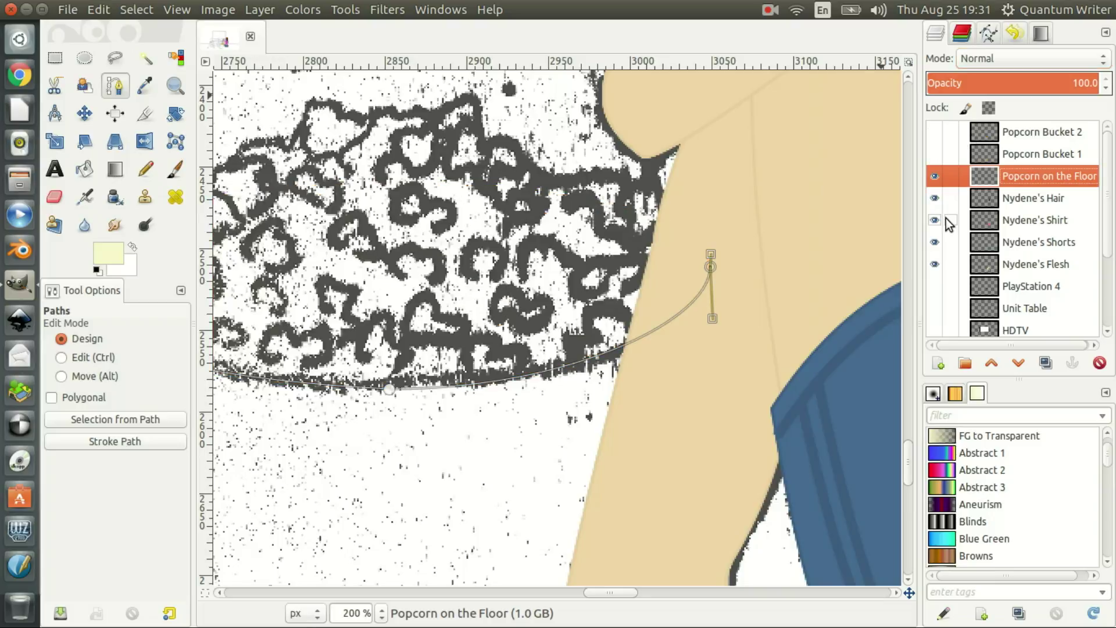
pyautogui.click(934, 264)
pyautogui.scroll(-1, 936, 263)
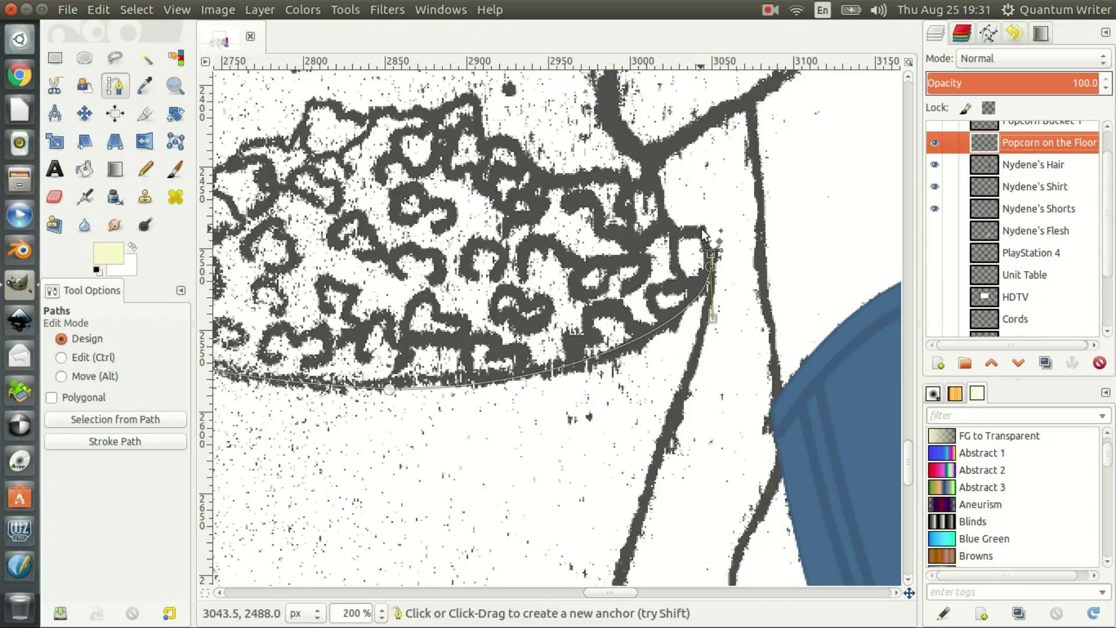
pyautogui.moveTo(703, 235); pyautogui.dragTo(692, 226)
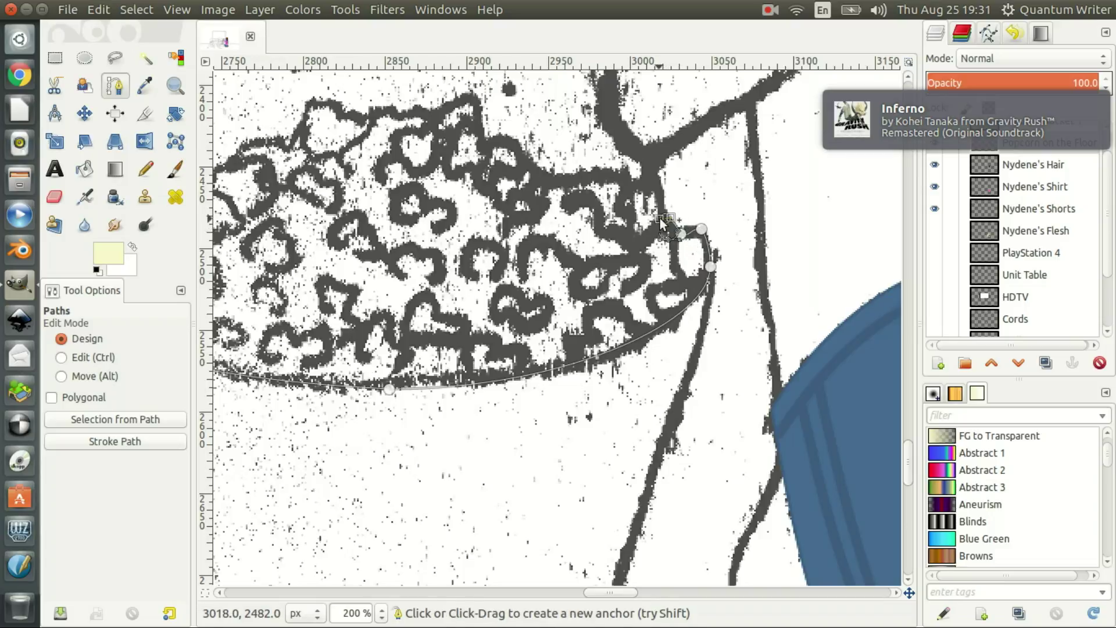
pyautogui.moveTo(657, 216); pyautogui.dragTo(662, 210)
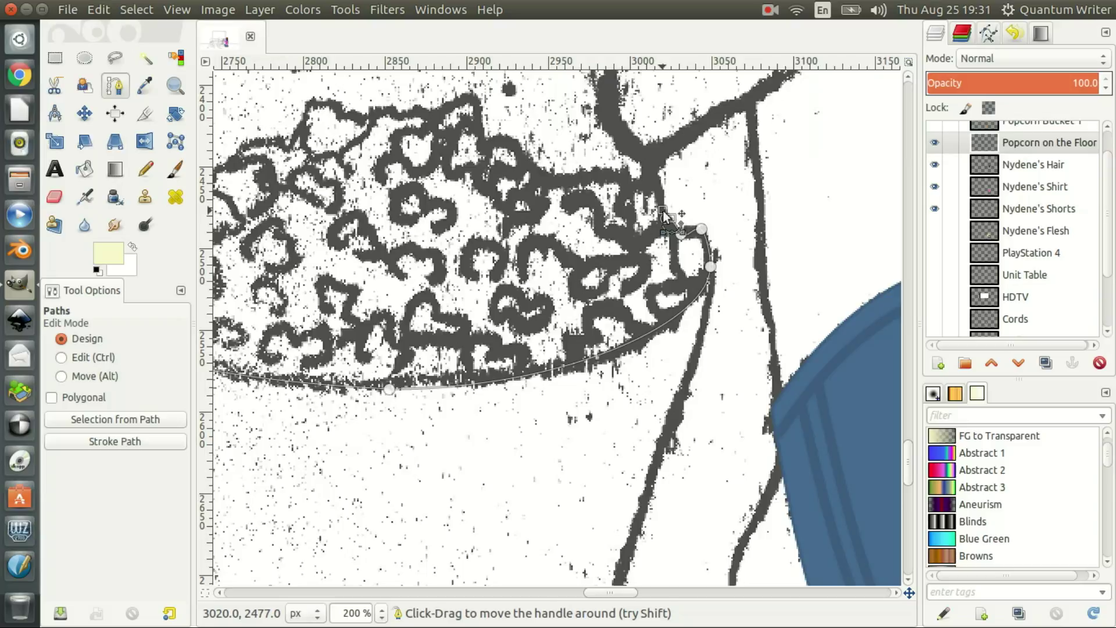
# Add an anchor on the heap's right outline and fit its curve to the popcorn edge
pyautogui.moveTo(652, 178); pyautogui.dragTo(636, 172)
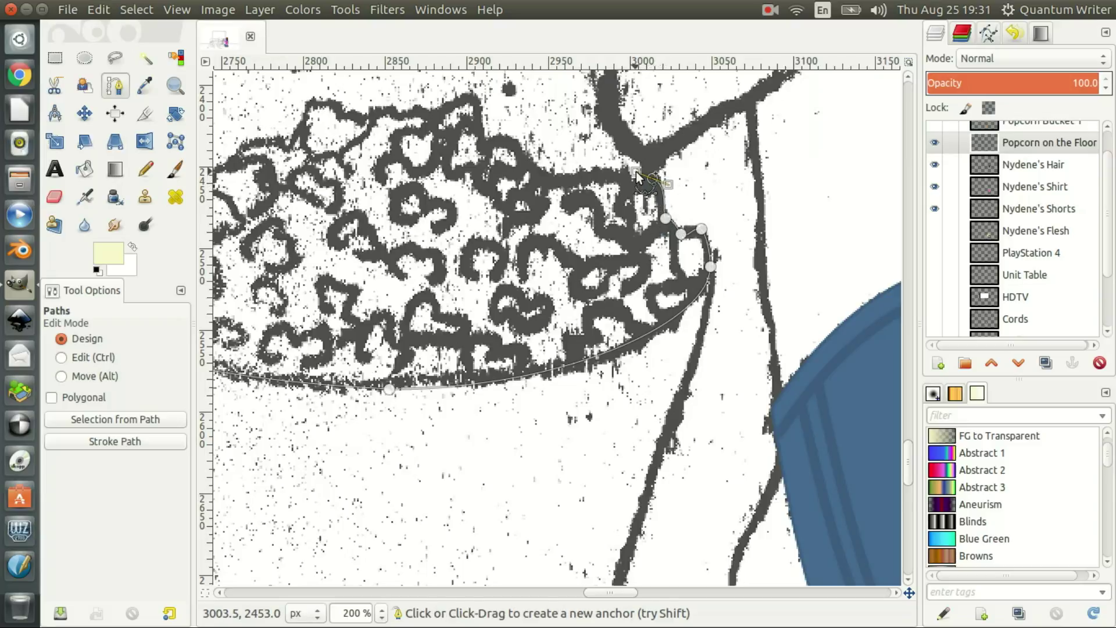
pyautogui.moveTo(636, 172); pyautogui.dragTo(643, 182)
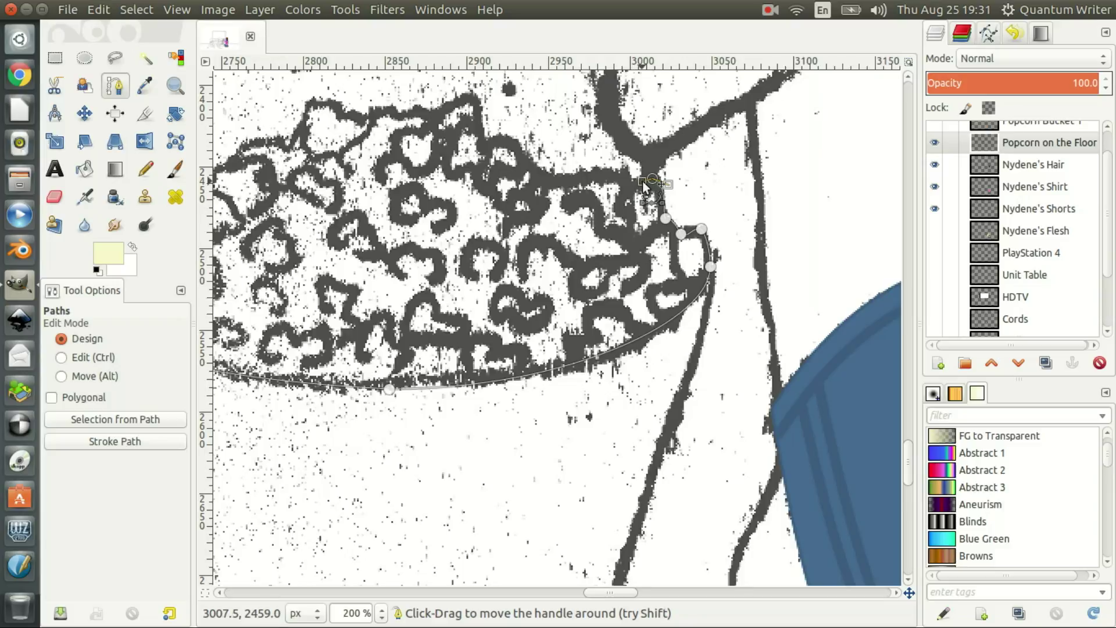
pyautogui.moveTo(643, 180); pyautogui.dragTo(647, 178)
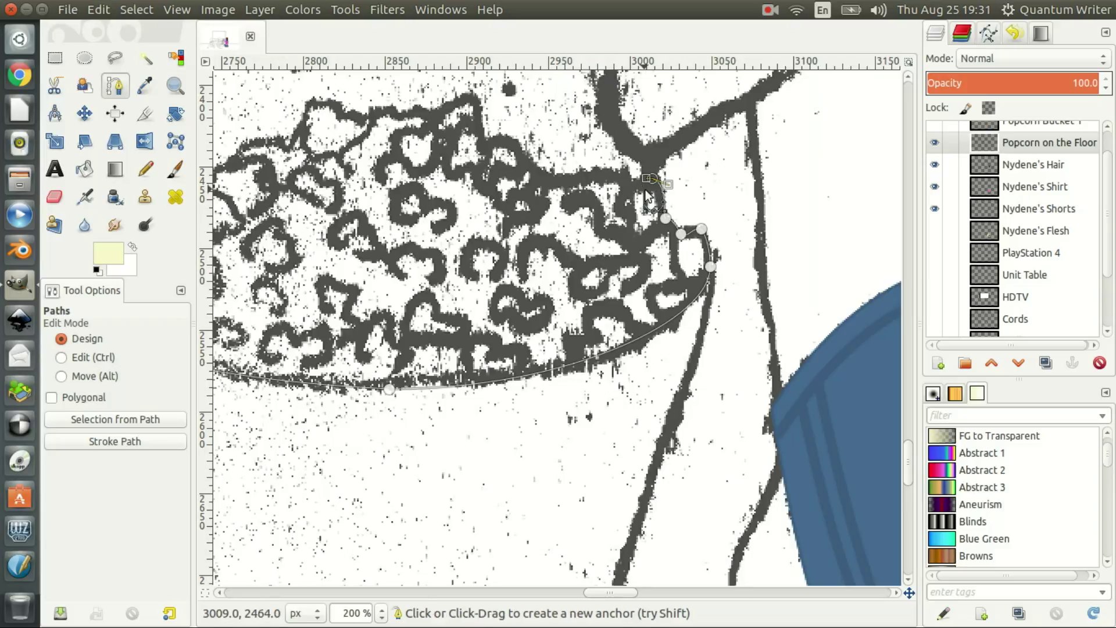
pyautogui.hotkey('ctrl', 'z')
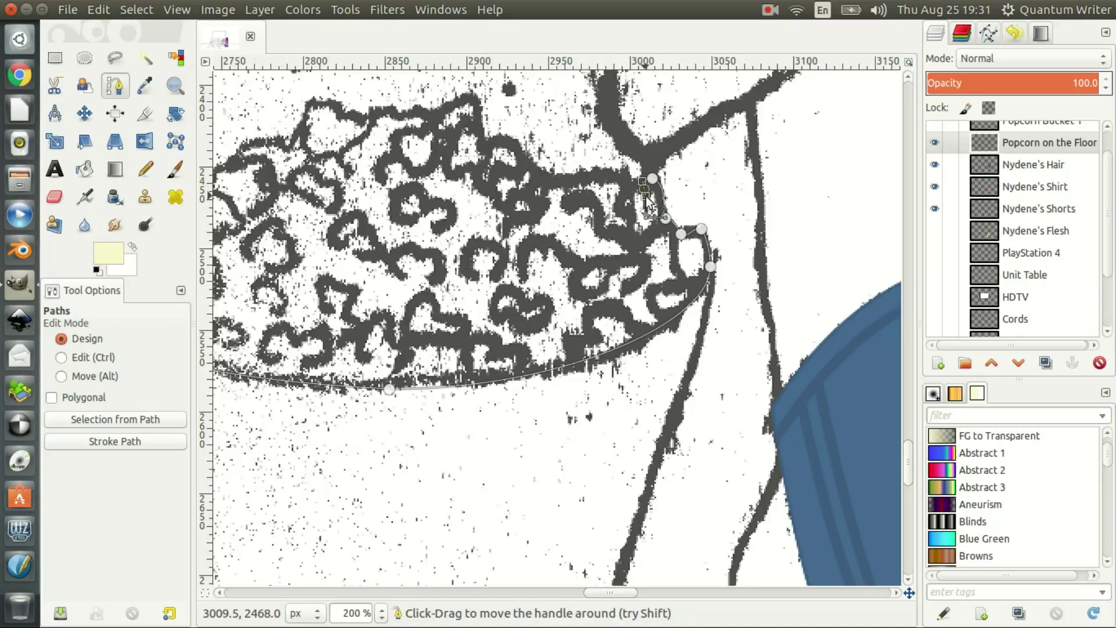
pyautogui.moveTo(646, 194); pyautogui.dragTo(641, 184)
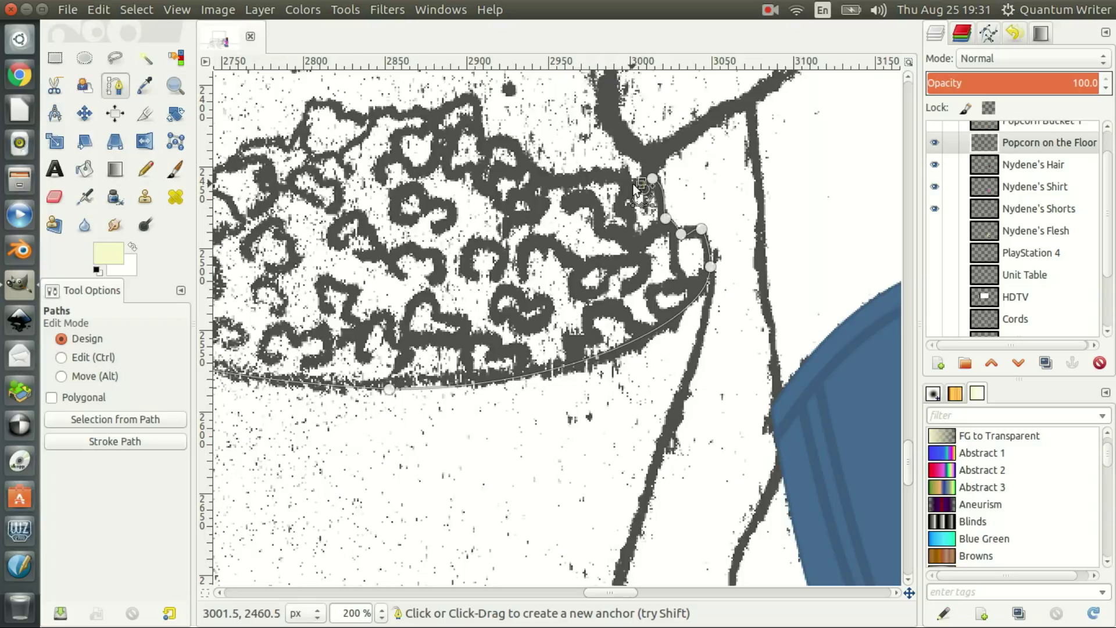
pyautogui.moveTo(632, 184); pyautogui.dragTo(628, 181)
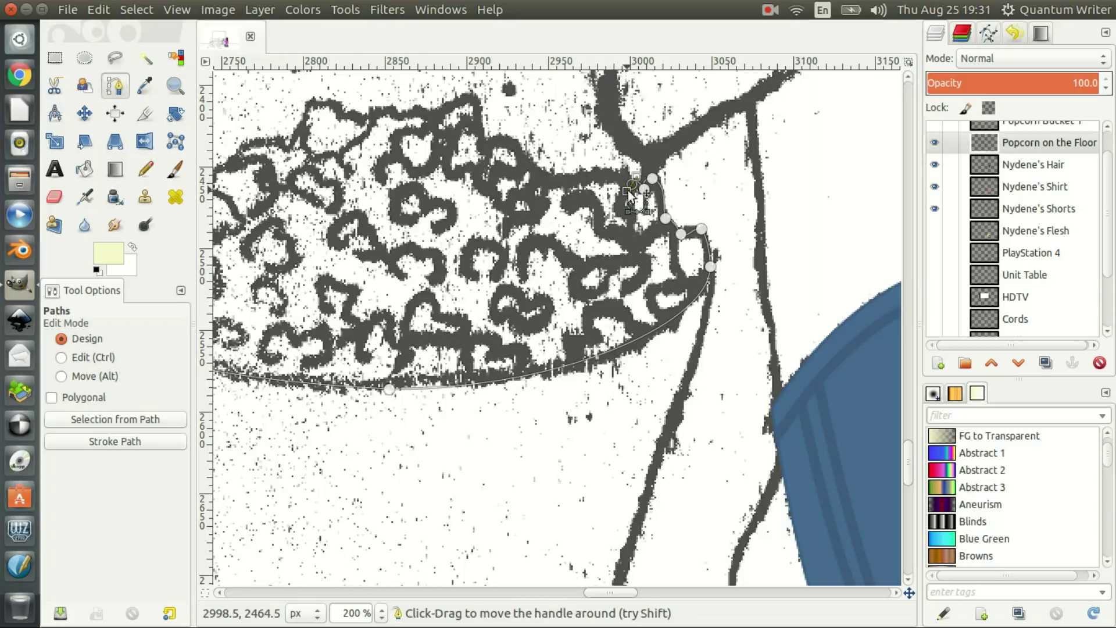
pyautogui.moveTo(628, 181); pyautogui.dragTo(612, 176)
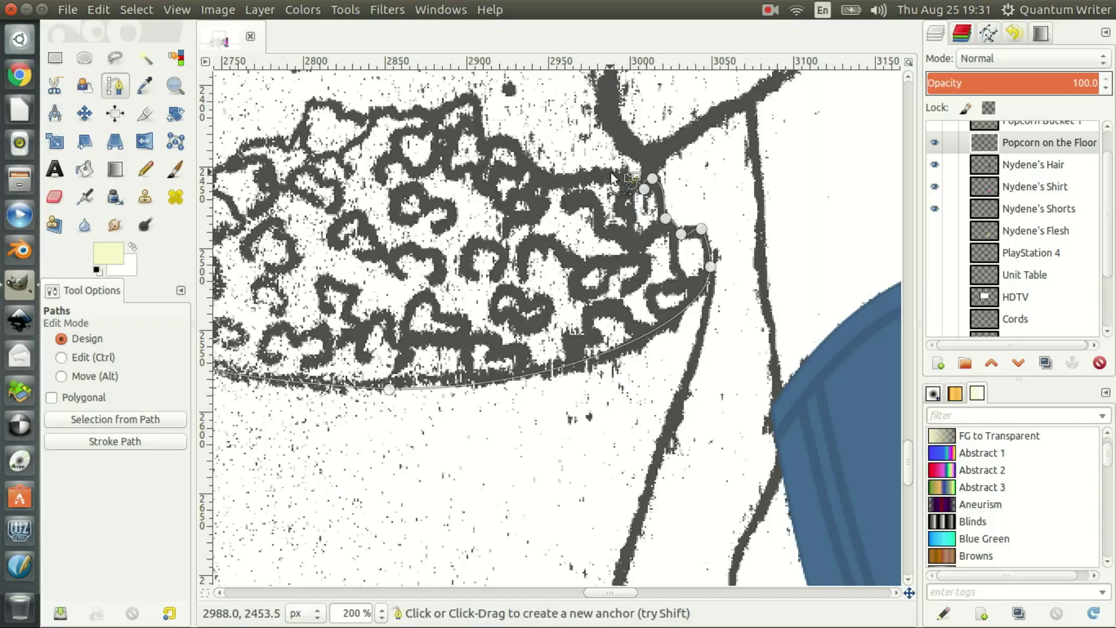
# Add three more curved anchors leftward along the popcorn heap's upper outline
pyautogui.moveTo(610, 172); pyautogui.dragTo(596, 184)
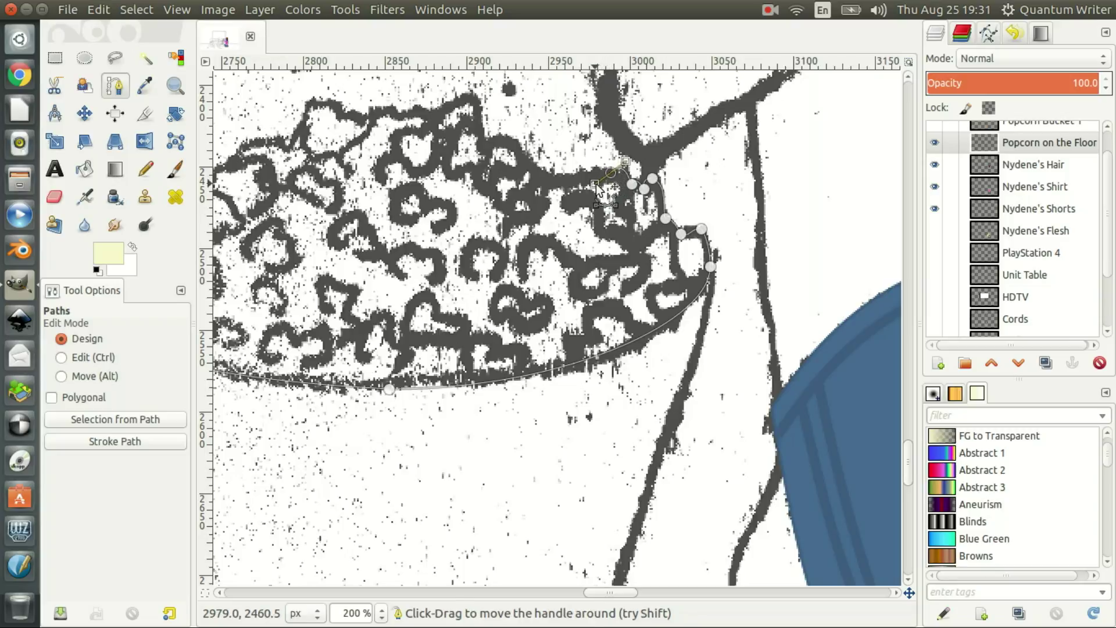
pyautogui.moveTo(595, 183); pyautogui.dragTo(605, 172)
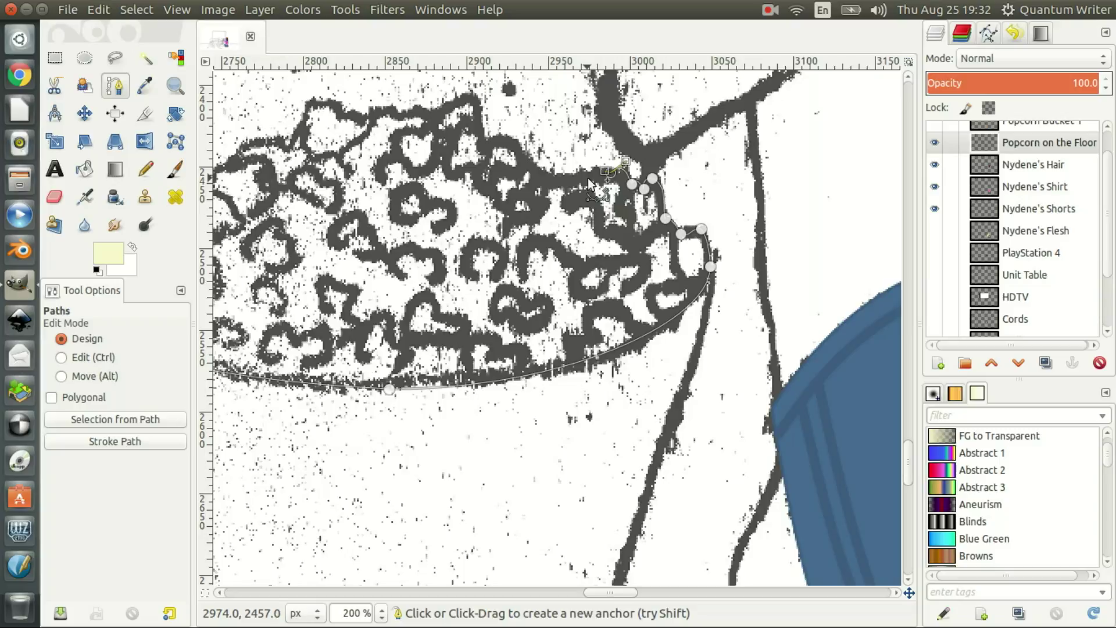
pyautogui.moveTo(587, 178)
pyautogui.mouseDown()
pyautogui.moveTo(583, 191)
pyautogui.moveTo(581, 170)
pyautogui.mouseUp()
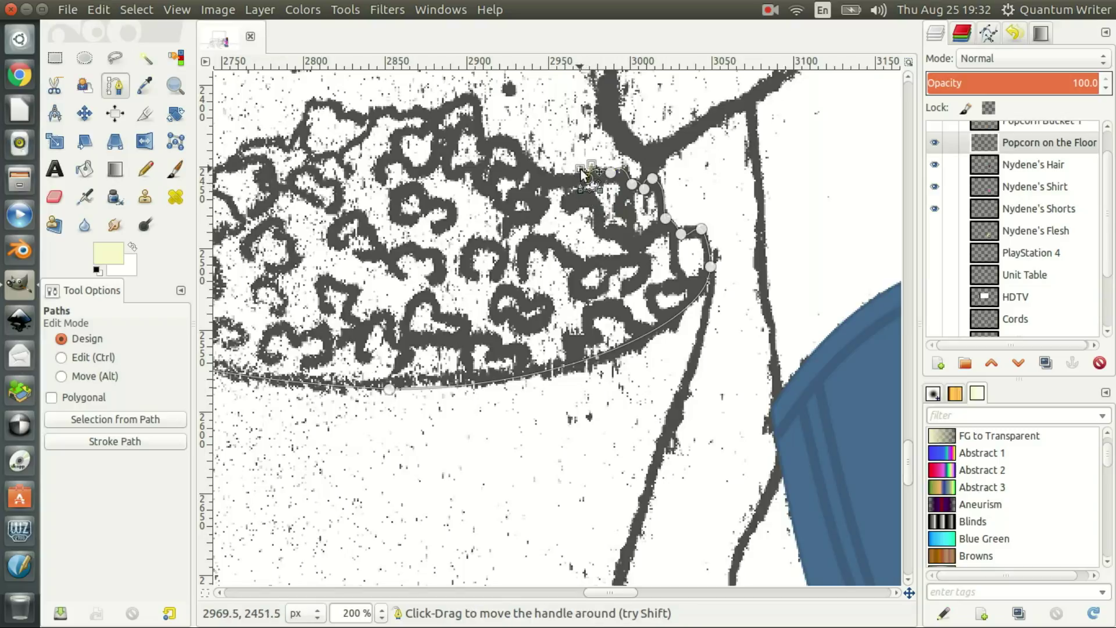
pyautogui.moveTo(567, 183)
pyautogui.mouseDown()
pyautogui.moveTo(566, 193)
pyautogui.moveTo(562, 176)
pyautogui.moveTo(545, 185)
pyautogui.mouseUp()
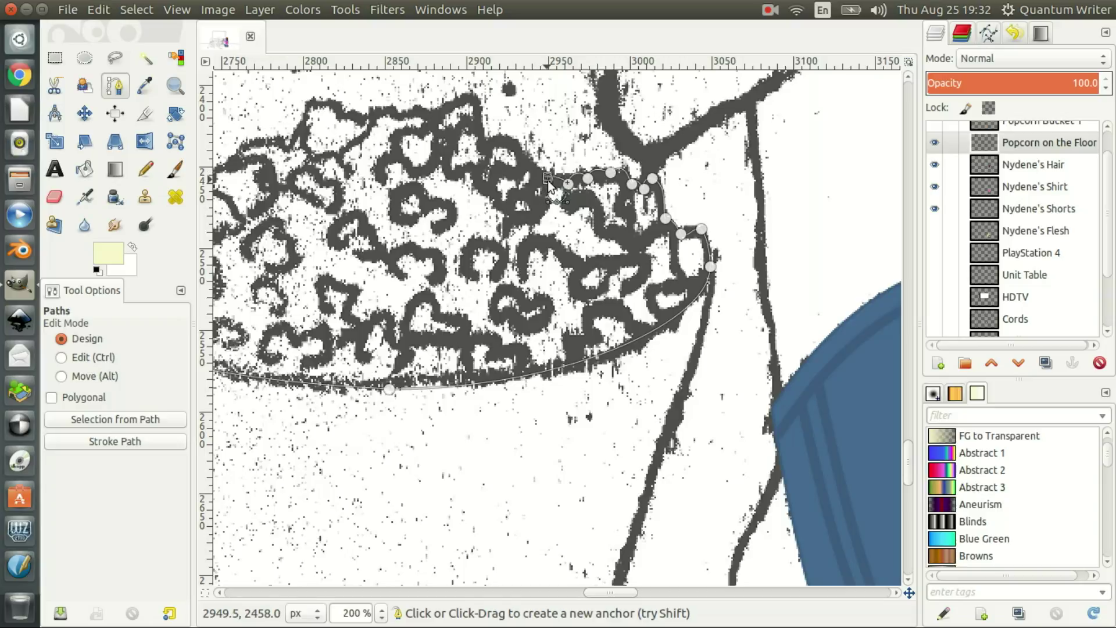
pyautogui.moveTo(546, 185)
pyautogui.mouseDown()
pyautogui.moveTo(549, 173)
pyautogui.moveTo(529, 177)
pyautogui.moveTo(520, 164)
pyautogui.mouseUp()
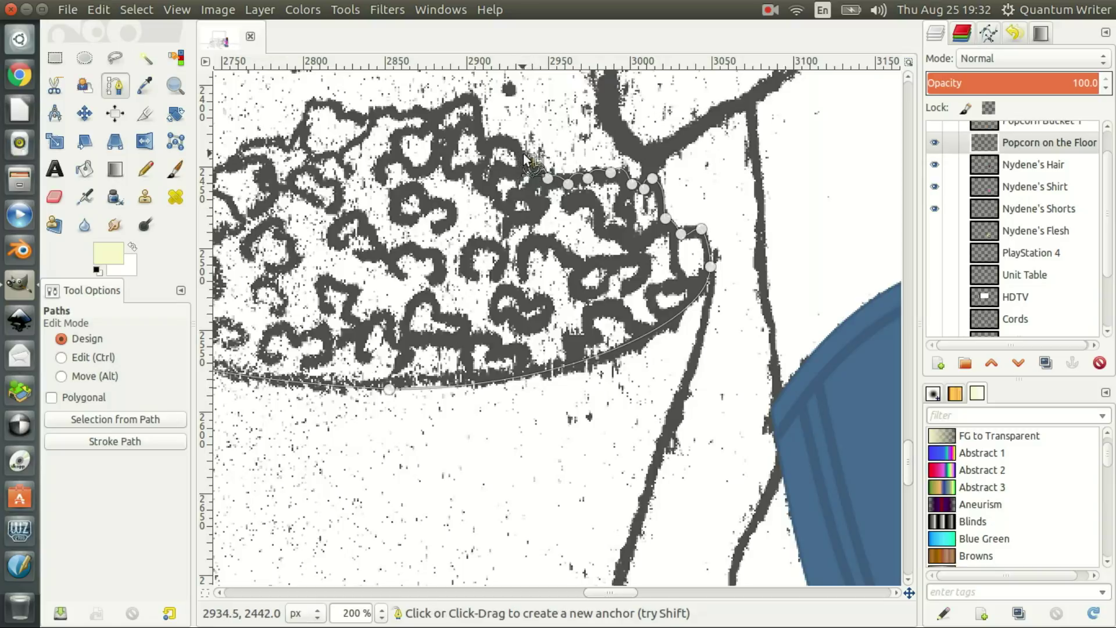
pyautogui.moveTo(519, 162); pyautogui.dragTo(518, 147)
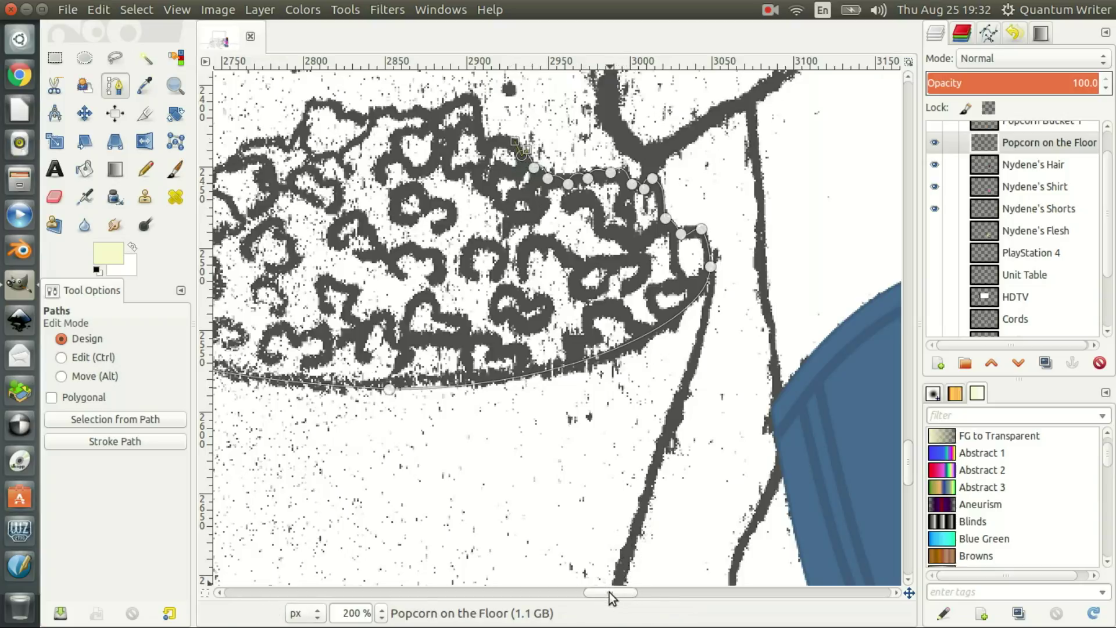
# Add anchors along the heap's top edge, undoing one misplaced anchor
pyautogui.moveTo(609, 592); pyautogui.dragTo(593, 592)
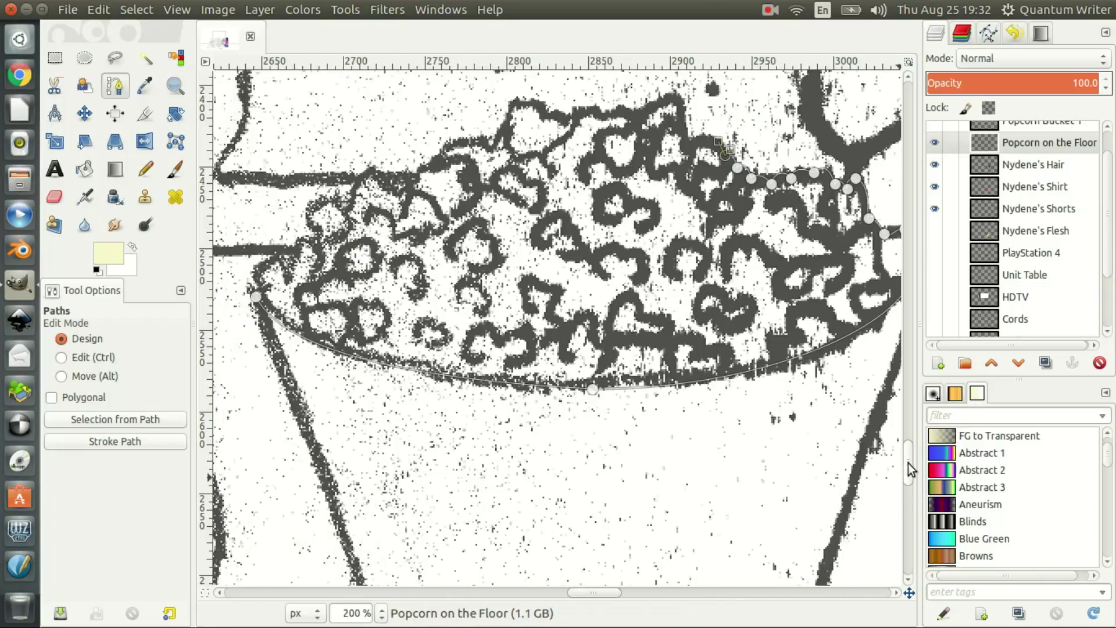
pyautogui.moveTo(908, 463); pyautogui.dragTo(906, 451)
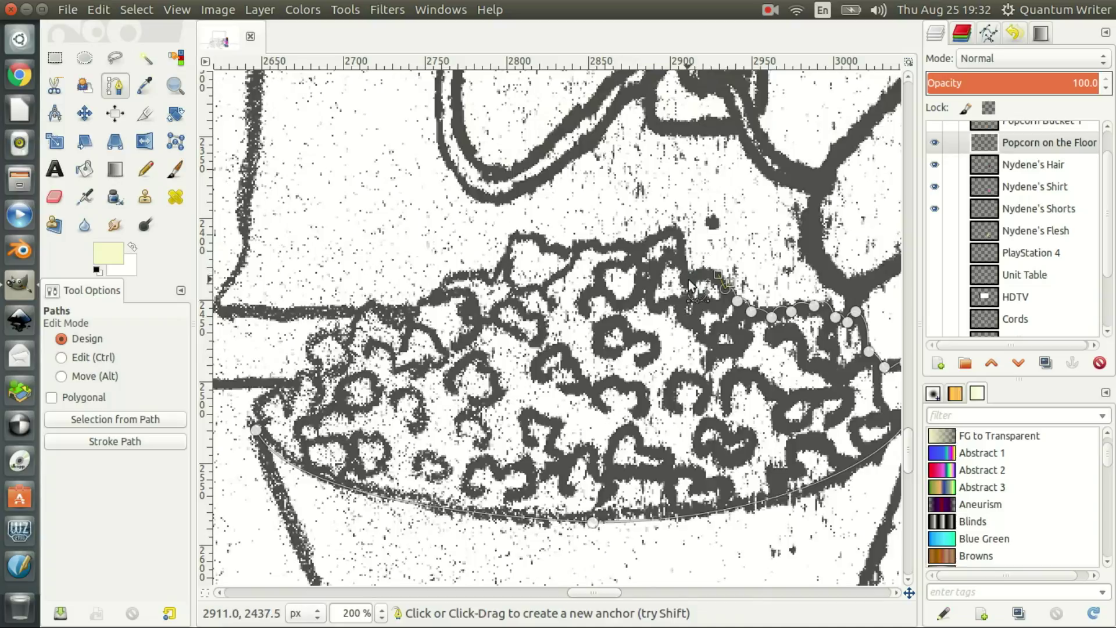
pyautogui.moveTo(688, 278); pyautogui.dragTo(683, 289)
pyautogui.moveTo(675, 292)
pyautogui.mouseDown()
pyautogui.moveTo(686, 265)
pyautogui.moveTo(671, 254)
pyautogui.mouseUp()
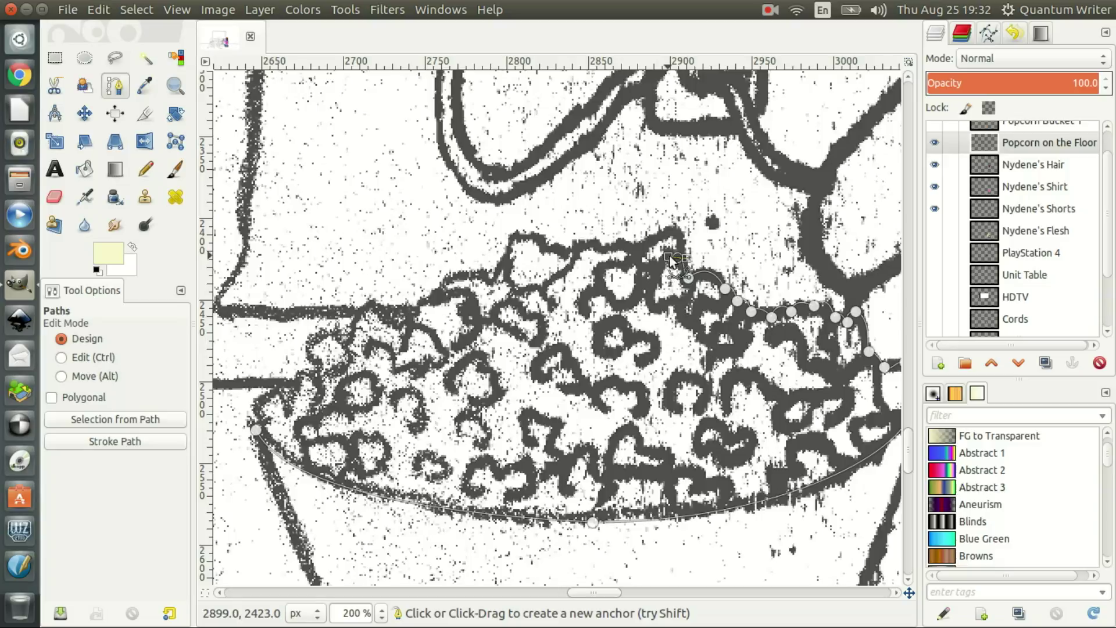
pyautogui.moveTo(671, 254); pyautogui.dragTo(683, 254)
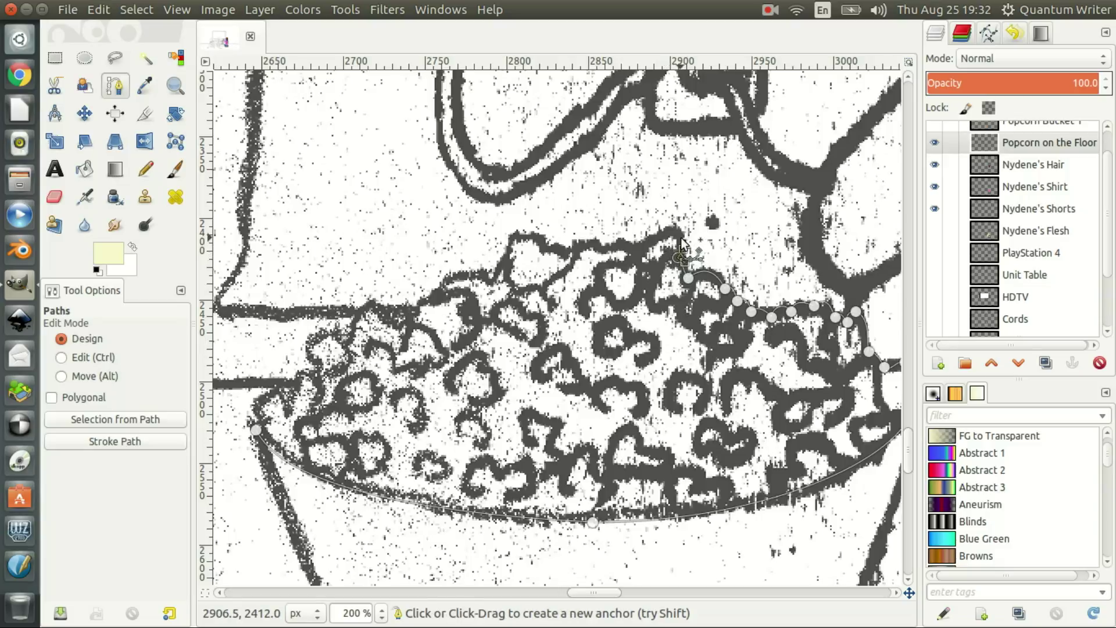
pyautogui.moveTo(661, 233); pyautogui.dragTo(633, 249)
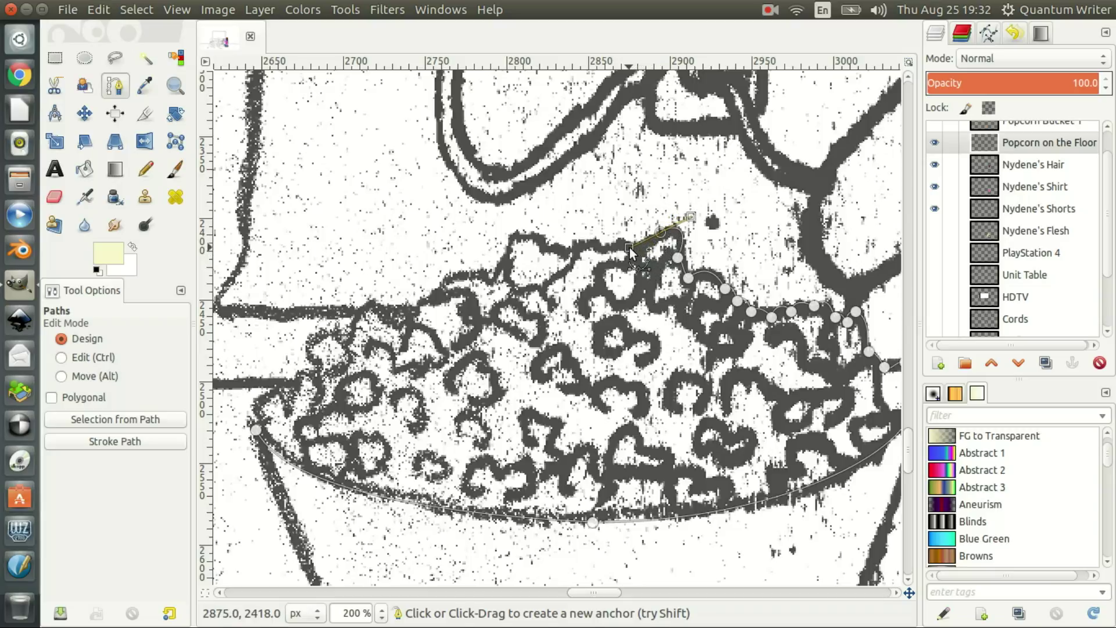
pyautogui.hscroll(5, 630, 247)
pyautogui.moveTo(629, 248); pyautogui.dragTo(639, 245)
pyautogui.hotkey('ctrl', 'z')
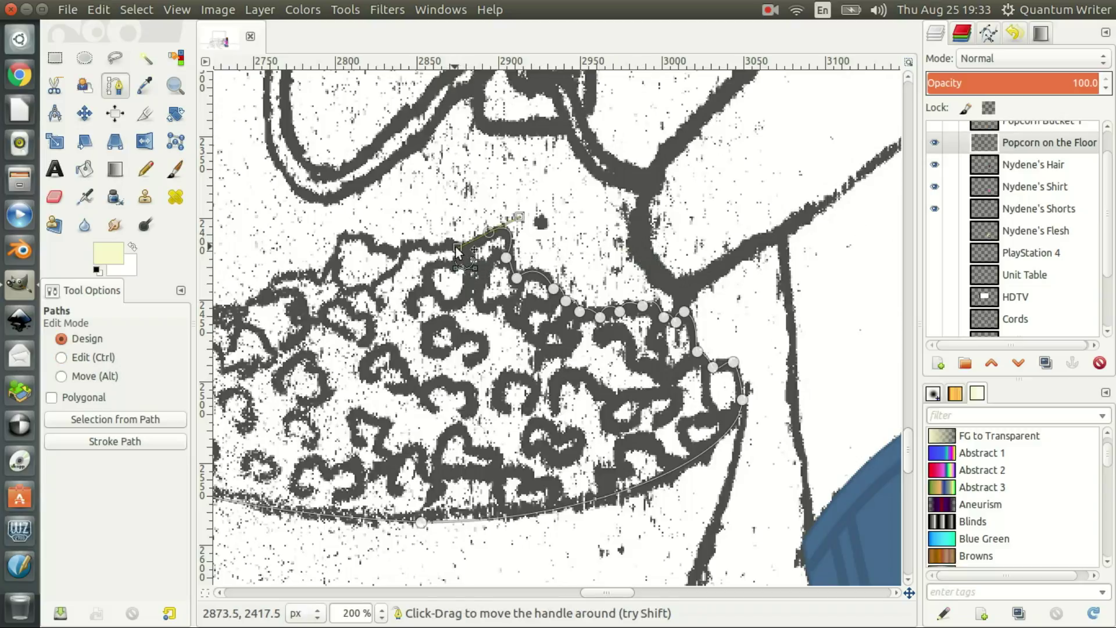
# Shape the curve over the popcorn bump and add two more anchors leftward along the top
pyautogui.moveTo(455, 246)
pyautogui.mouseDown()
pyautogui.moveTo(475, 247)
pyautogui.moveTo(465, 249)
pyautogui.mouseUp()
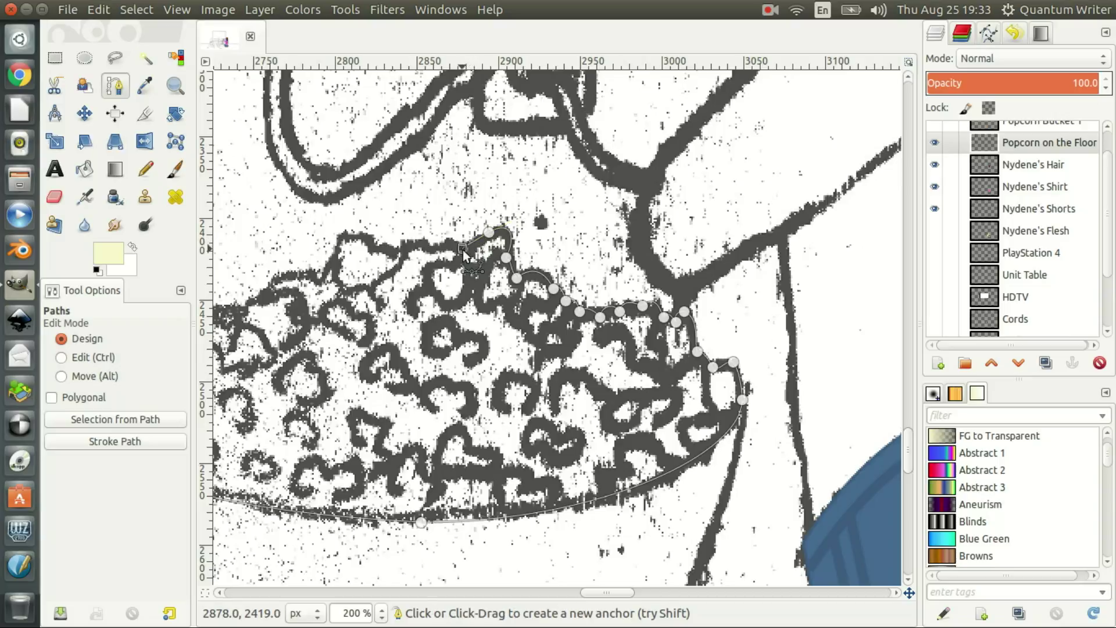
pyautogui.moveTo(455, 254); pyautogui.dragTo(428, 257)
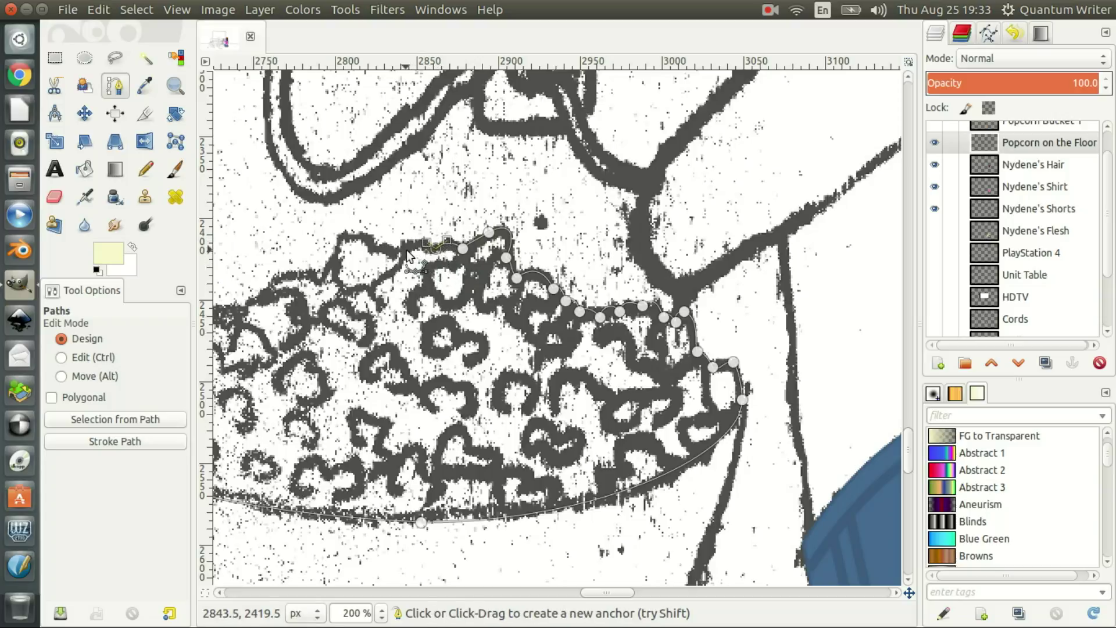
pyautogui.moveTo(406, 245); pyautogui.dragTo(399, 259)
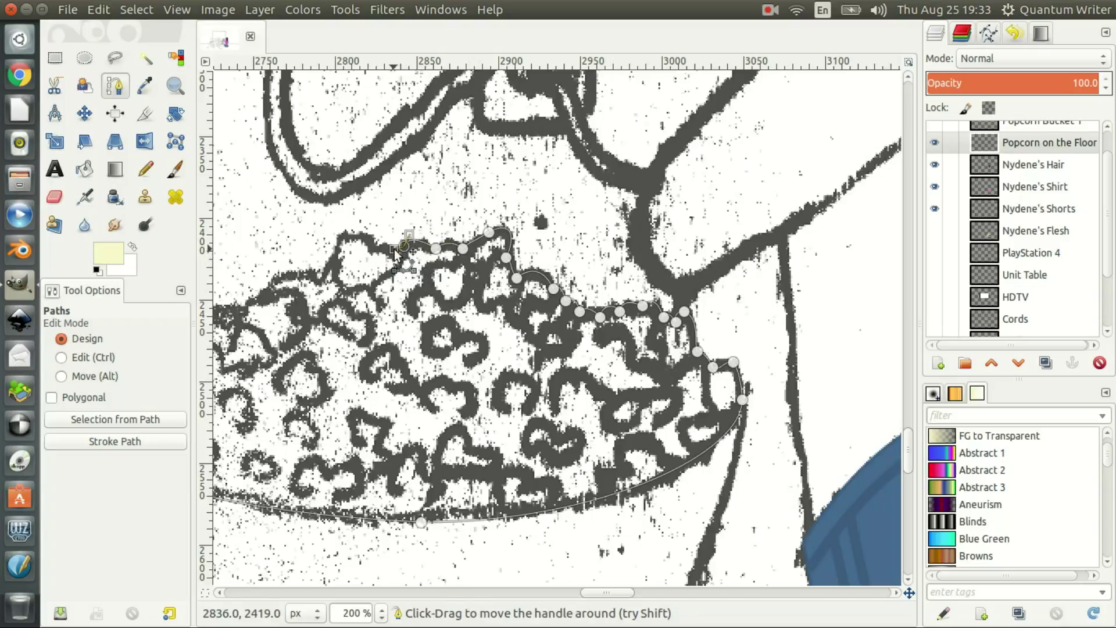
pyautogui.moveTo(376, 253); pyautogui.dragTo(361, 262)
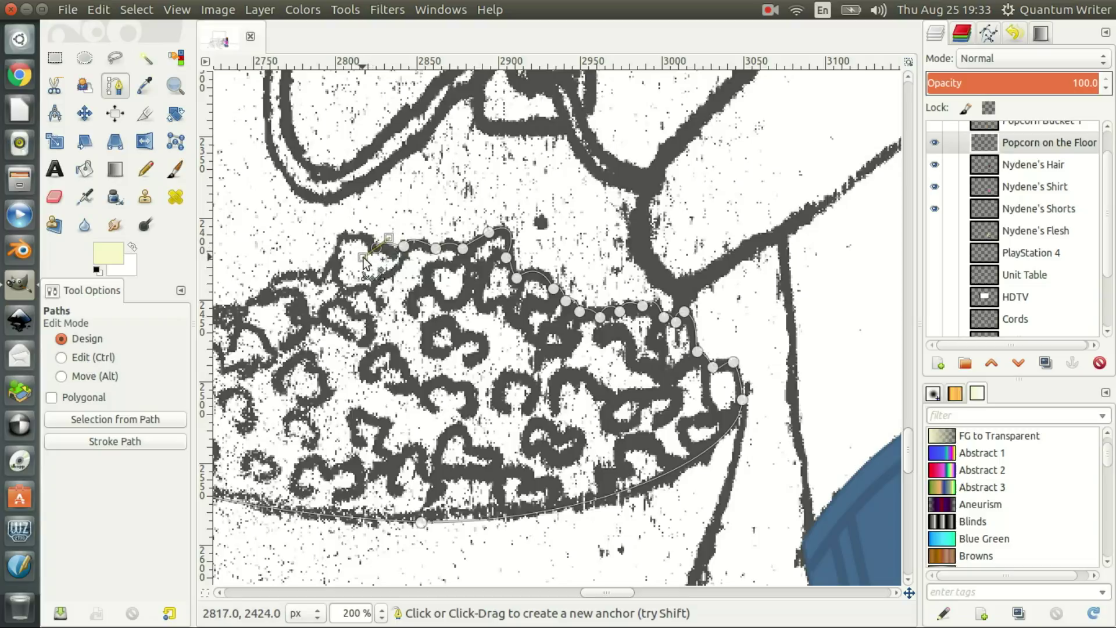
pyautogui.moveTo(361, 262); pyautogui.dragTo(373, 243)
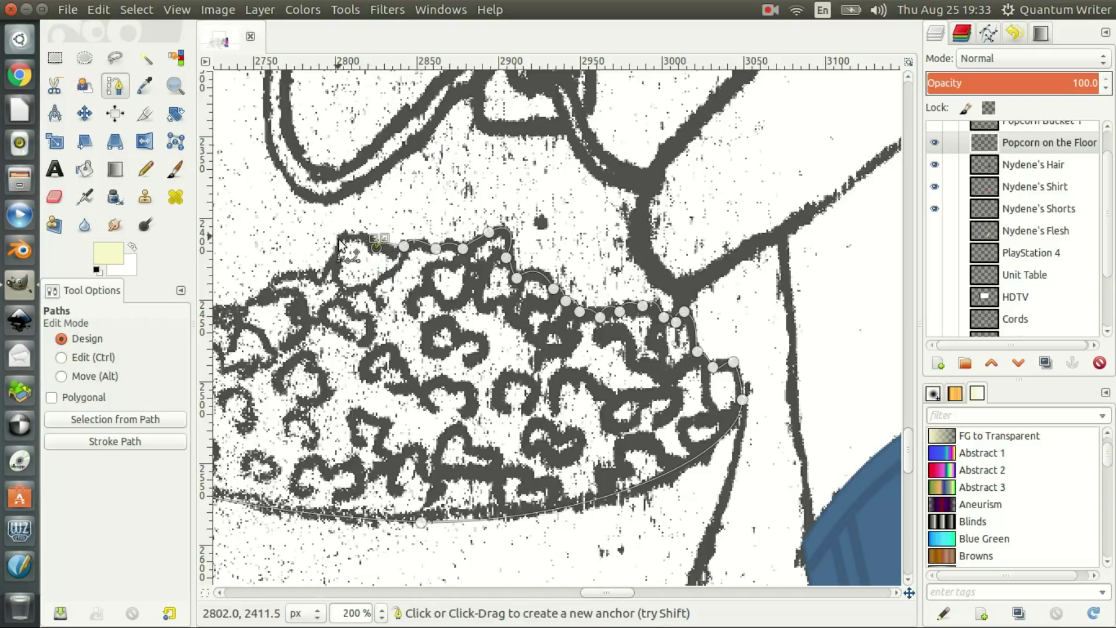
# Add a curved anchor at the heap's upper-left corner and continue down its left side
pyautogui.moveTo(336, 242)
pyautogui.mouseDown()
pyautogui.moveTo(324, 269)
pyautogui.moveTo(340, 254)
pyautogui.mouseUp()
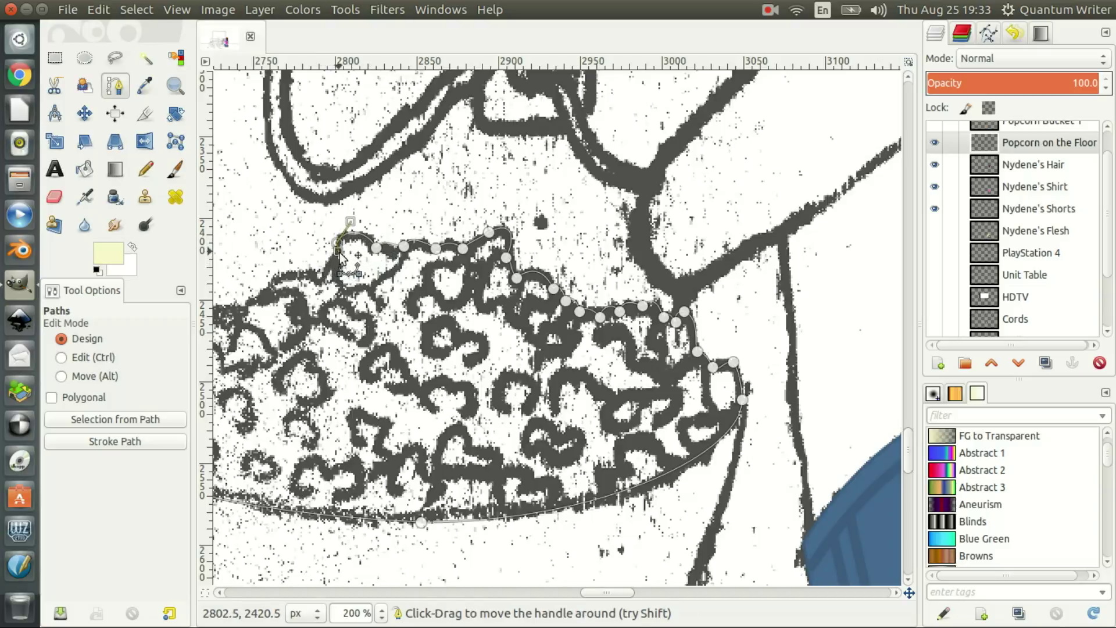
pyautogui.moveTo(340, 256); pyautogui.dragTo(327, 296)
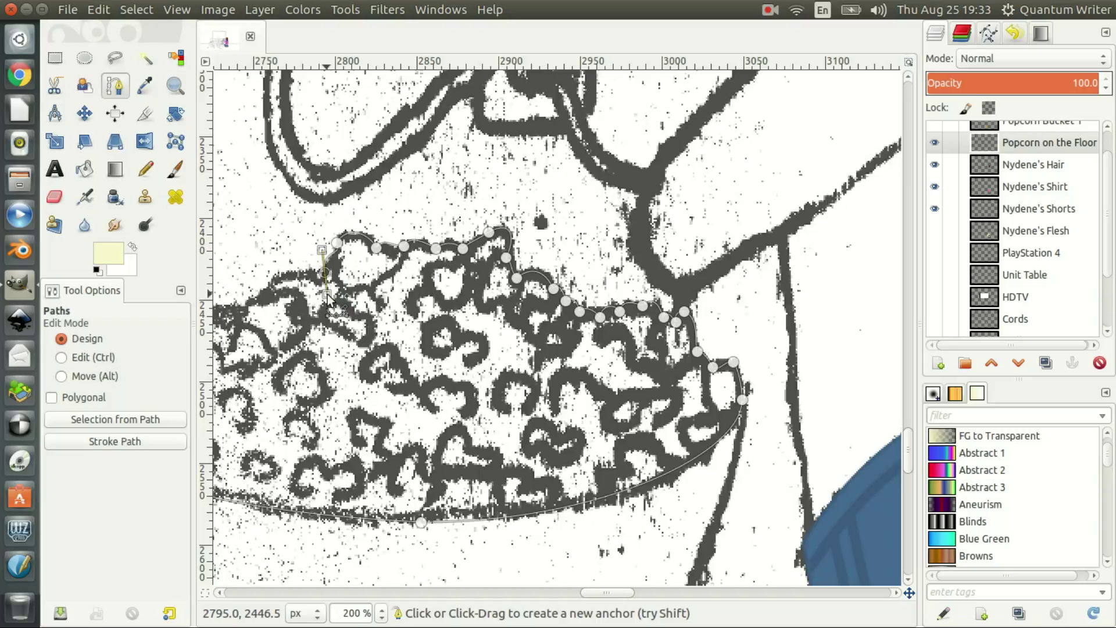
pyautogui.moveTo(327, 296); pyautogui.dragTo(319, 276)
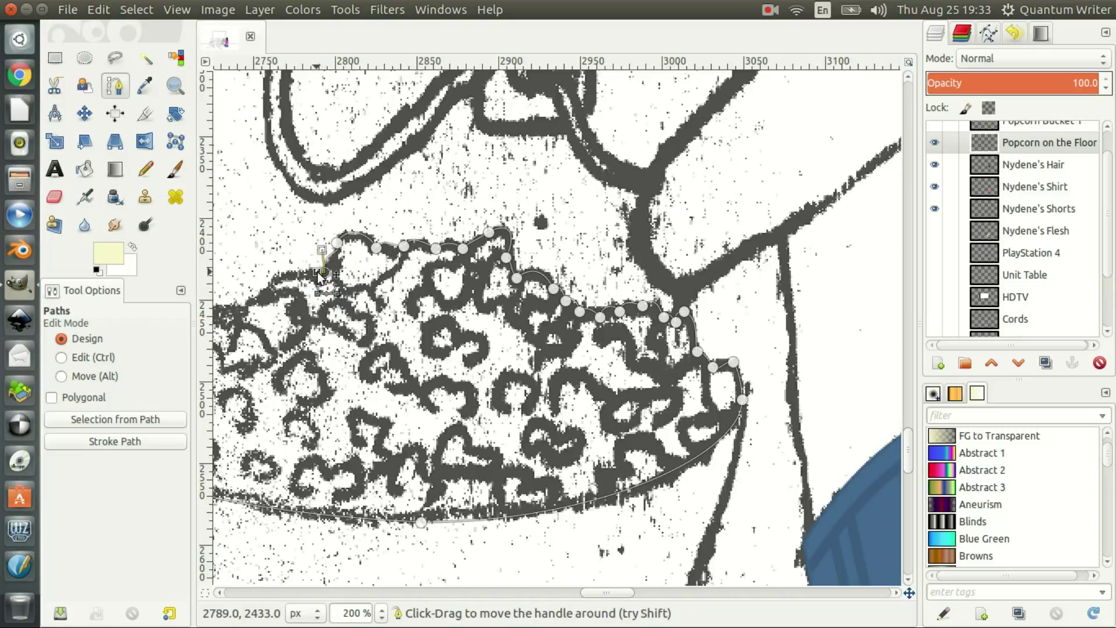
pyautogui.moveTo(299, 275)
pyautogui.mouseDown()
pyautogui.moveTo(289, 285)
pyautogui.moveTo(289, 268)
pyautogui.mouseUp()
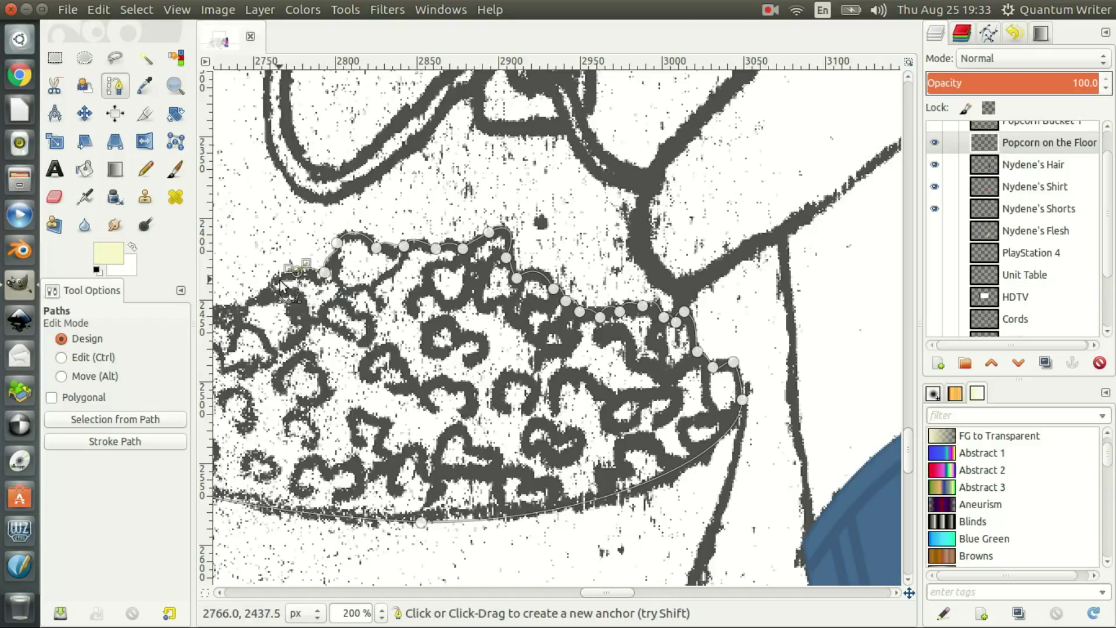
pyautogui.moveTo(265, 289); pyautogui.dragTo(260, 303)
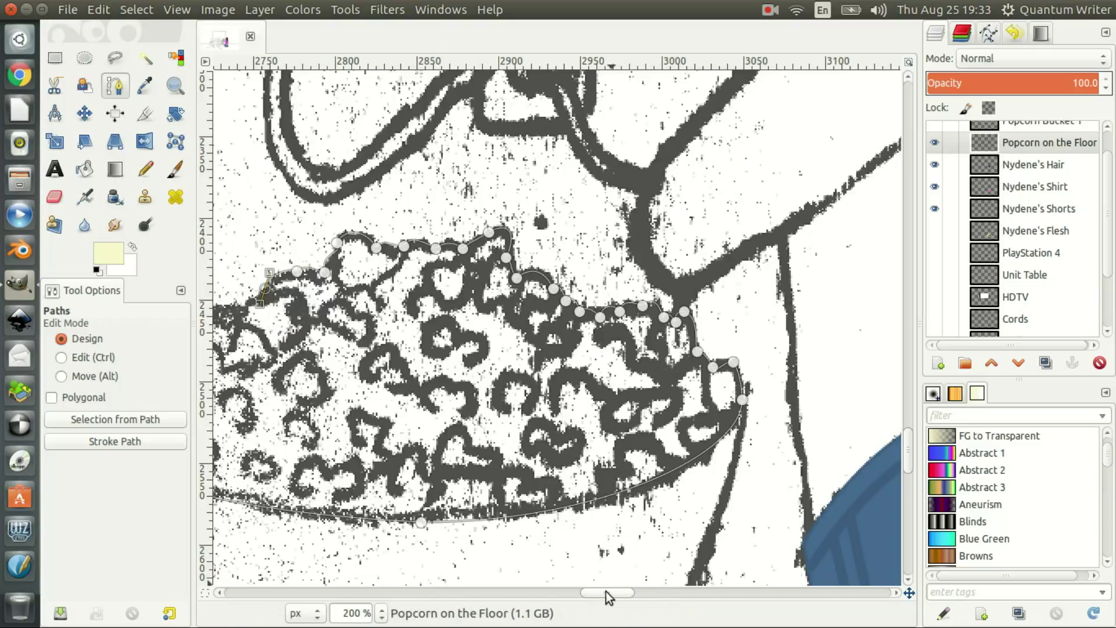
pyautogui.moveTo(606, 591); pyautogui.dragTo(583, 592)
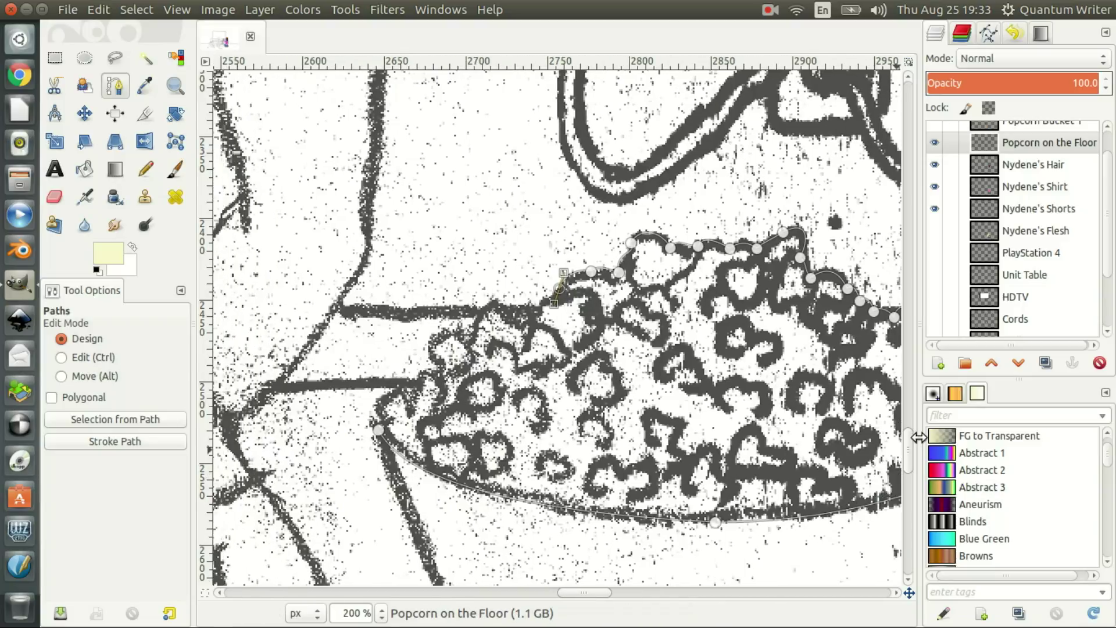
# Add curved anchors along the heap's left part, fitting each to the bumpy outline
pyautogui.moveTo(909, 450); pyautogui.dragTo(908, 440)
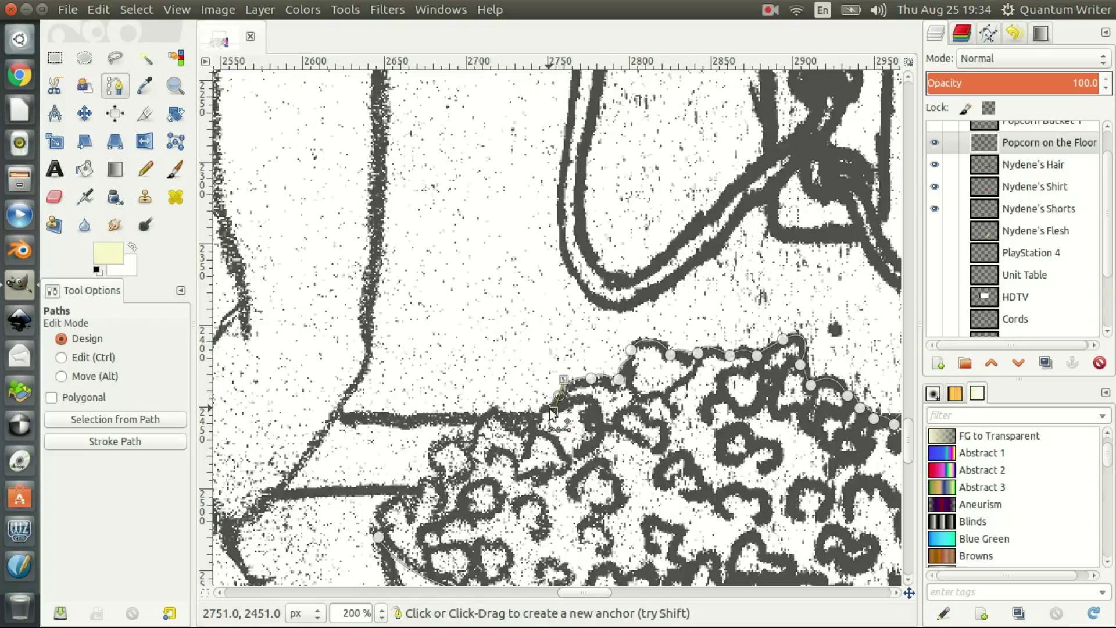
pyautogui.moveTo(553, 410); pyautogui.dragTo(549, 417)
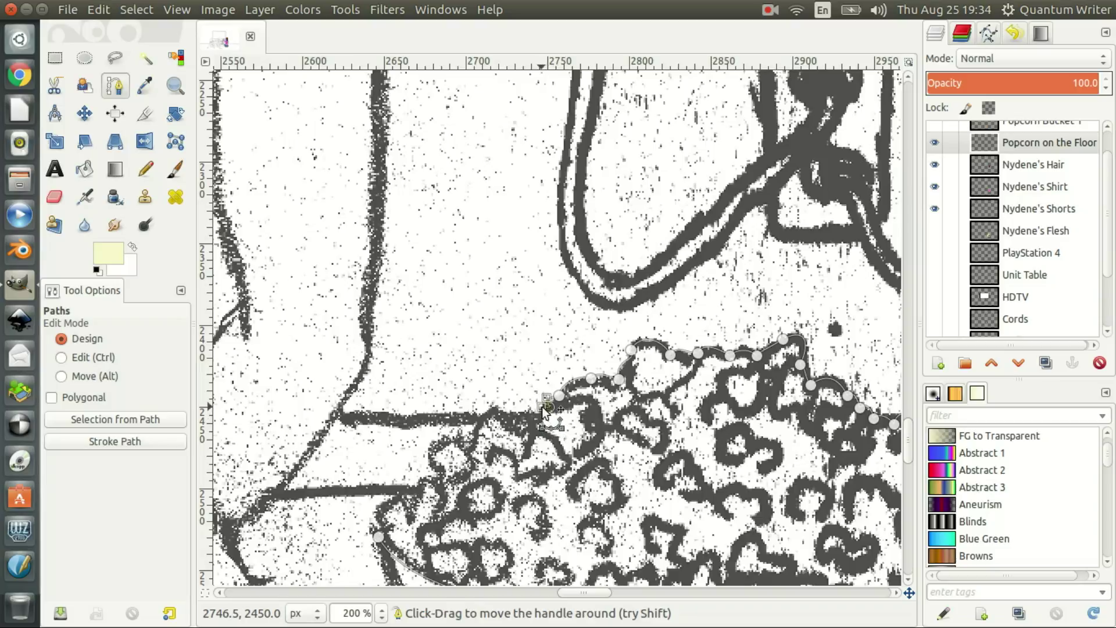
pyautogui.moveTo(532, 422); pyautogui.dragTo(531, 433)
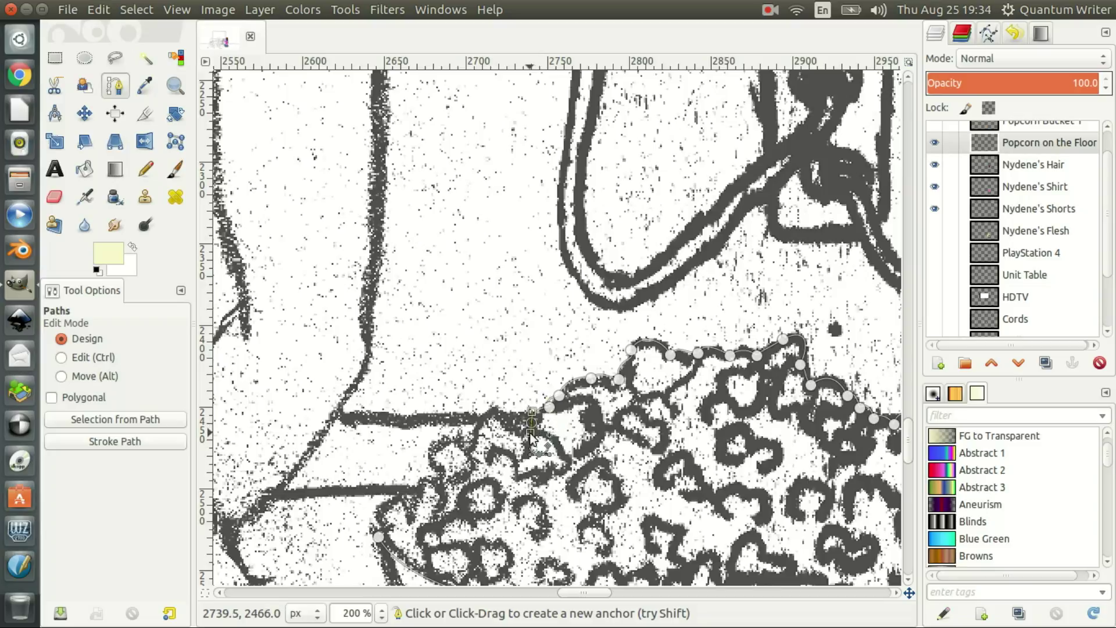
pyautogui.moveTo(531, 434); pyautogui.dragTo(522, 444)
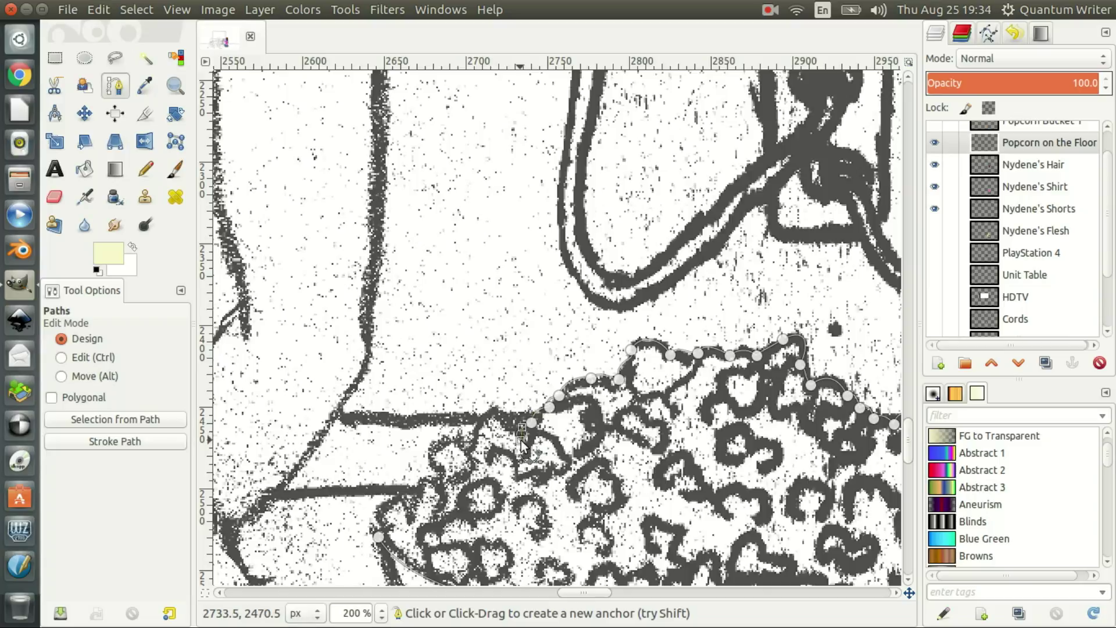
pyautogui.moveTo(524, 444); pyautogui.dragTo(514, 423)
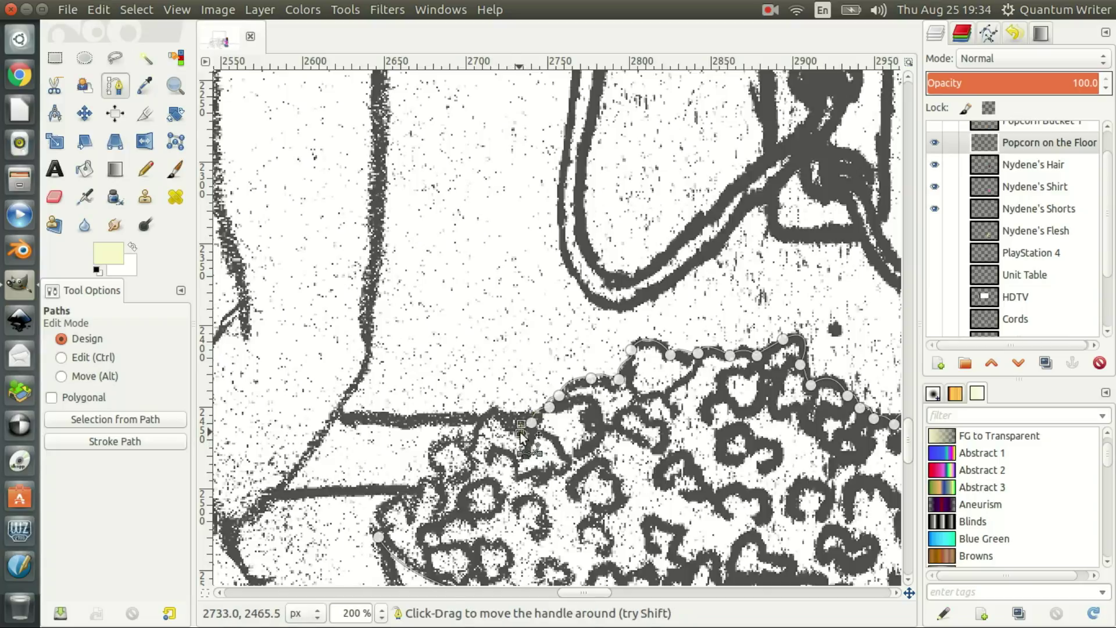
pyautogui.moveTo(494, 409); pyautogui.dragTo(486, 415)
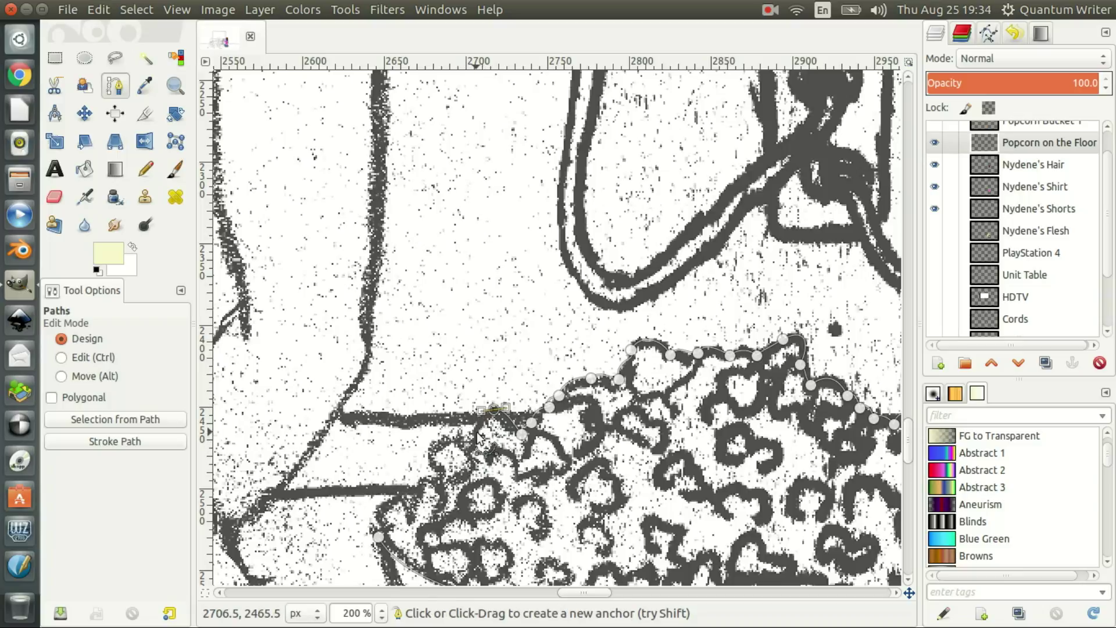
pyautogui.moveTo(477, 442); pyautogui.dragTo(482, 447)
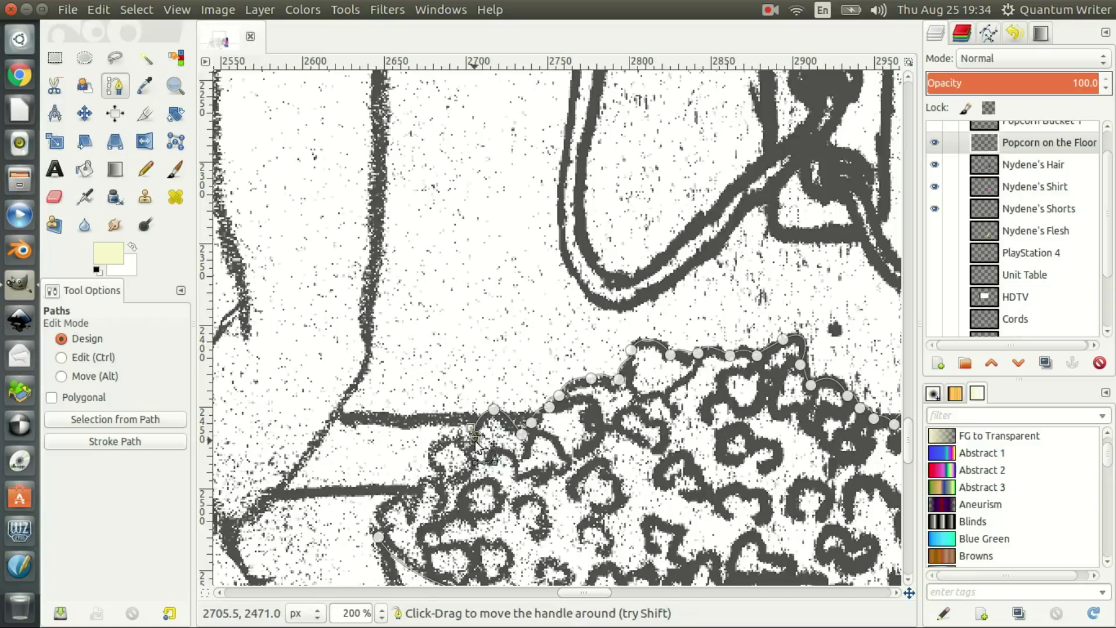
pyautogui.moveTo(468, 450)
pyautogui.mouseDown()
pyautogui.moveTo(447, 440)
pyautogui.moveTo(419, 465)
pyautogui.mouseUp()
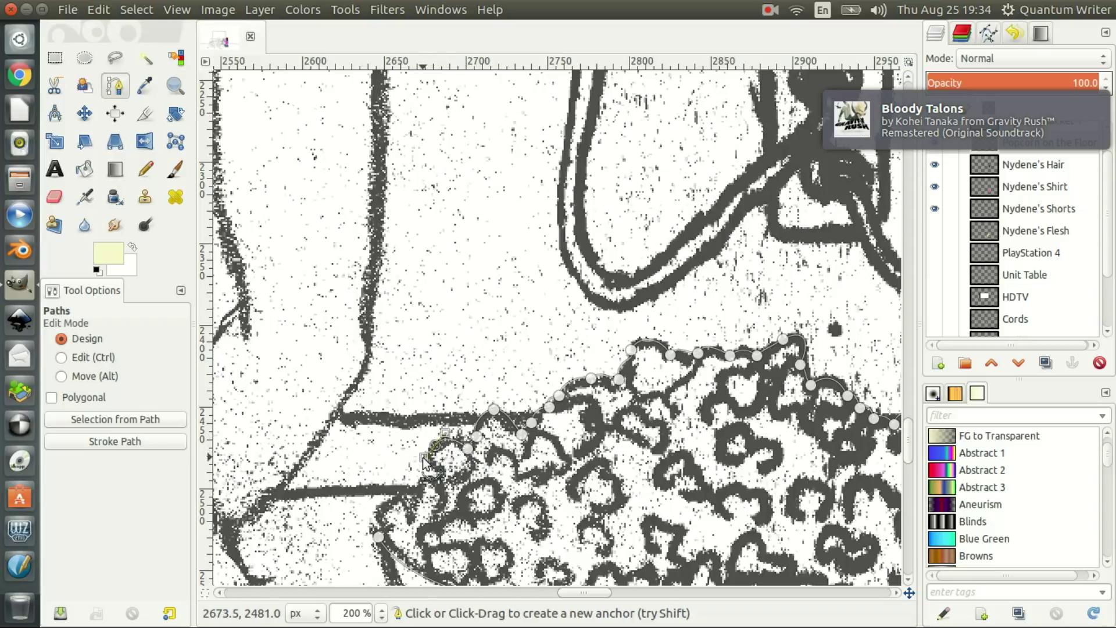
# Add anchors down the heap's left side to the bucket rim, fitting each curve to the kernels
pyautogui.moveTo(419, 465)
pyautogui.mouseDown()
pyautogui.moveTo(443, 475)
pyautogui.moveTo(442, 486)
pyautogui.mouseUp()
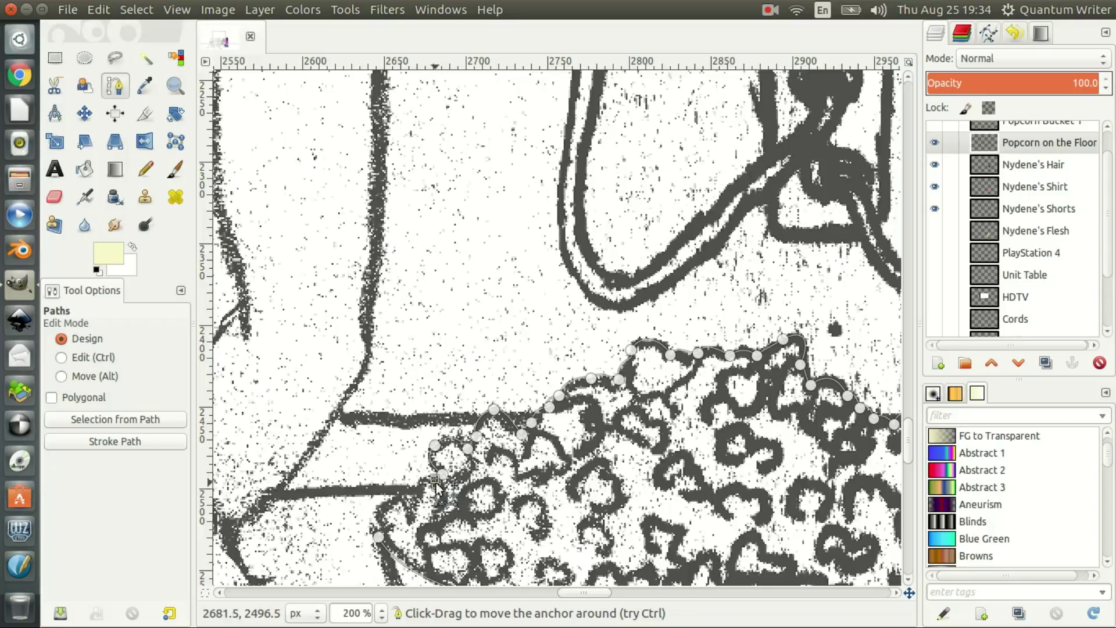
pyautogui.moveTo(438, 494); pyautogui.dragTo(430, 481)
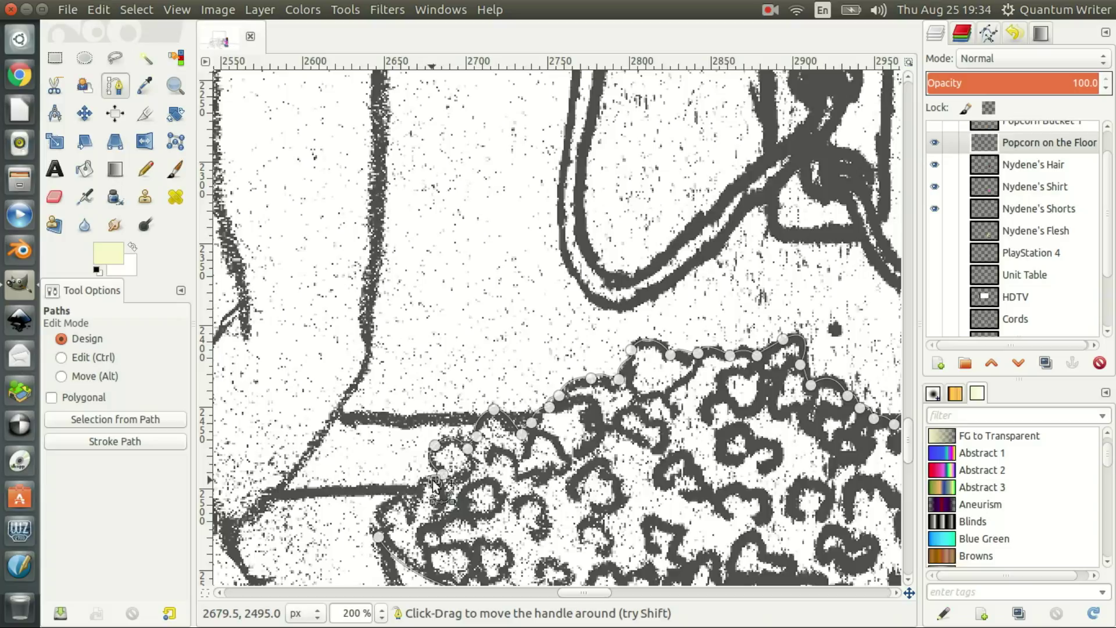
pyautogui.moveTo(412, 498); pyautogui.dragTo(410, 522)
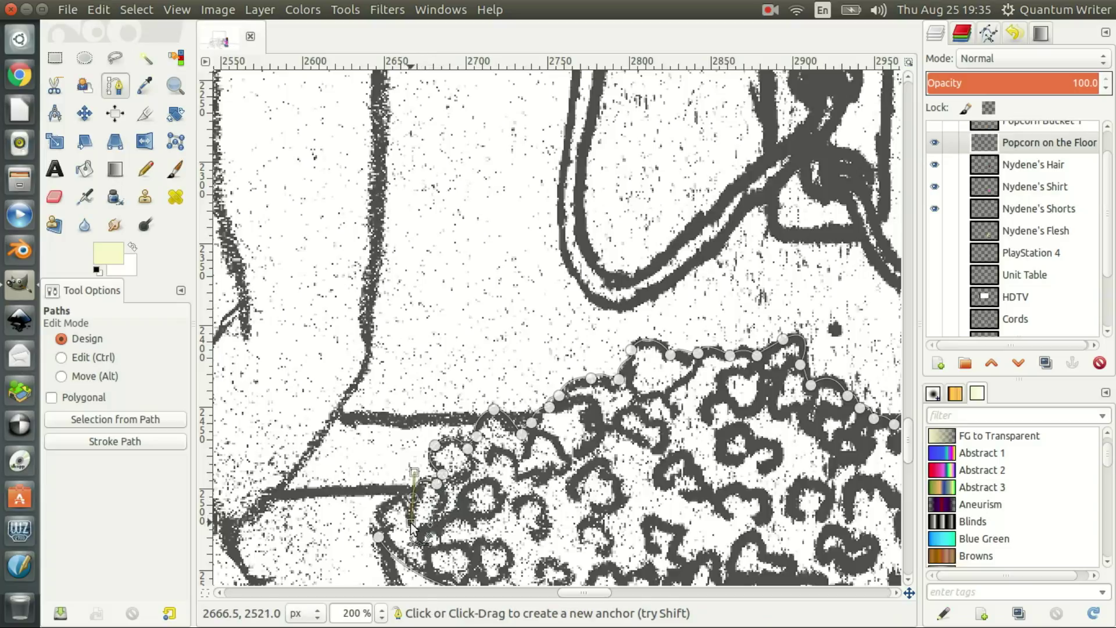
pyautogui.moveTo(410, 522); pyautogui.dragTo(404, 498)
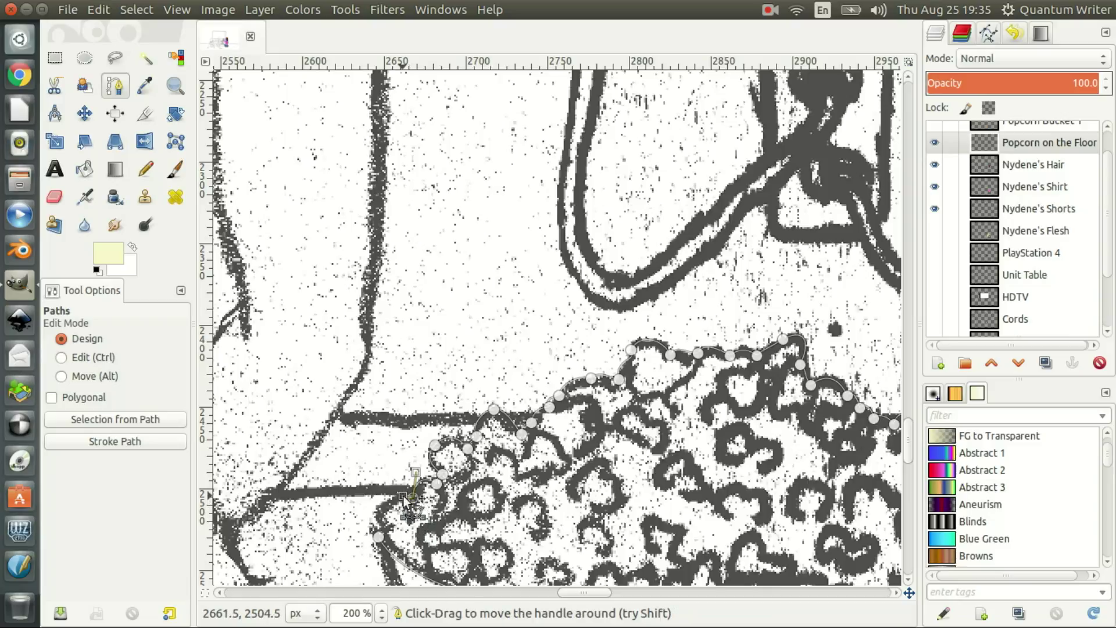
pyautogui.moveTo(403, 497); pyautogui.dragTo(392, 500)
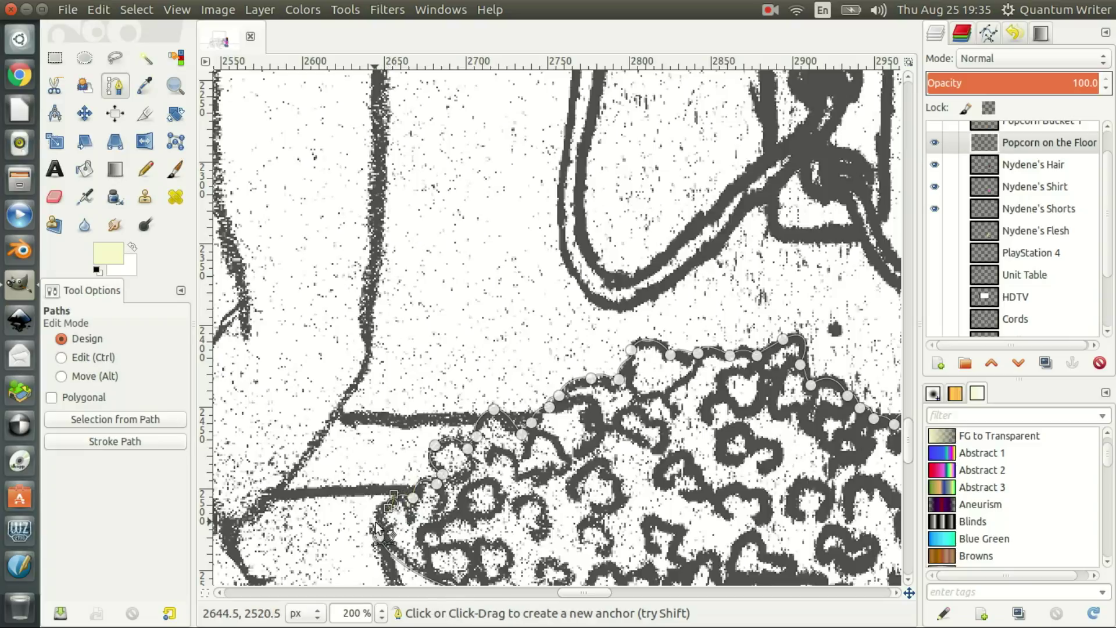
pyautogui.moveTo(385, 527); pyautogui.dragTo(397, 548)
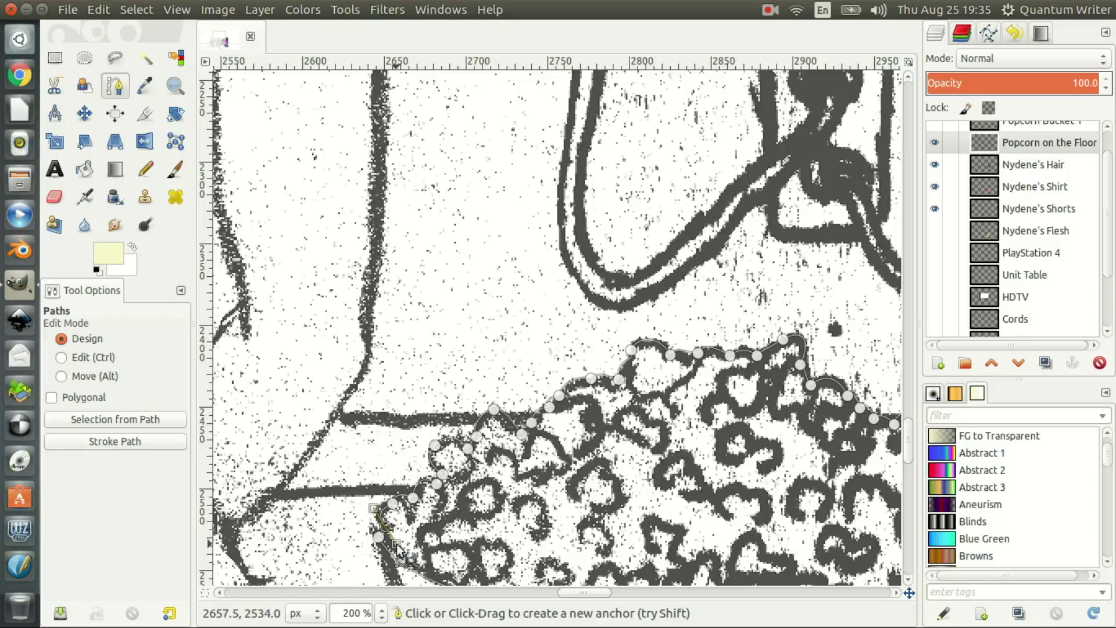
pyautogui.moveTo(397, 547)
pyautogui.mouseDown()
pyautogui.moveTo(383, 532)
pyautogui.moveTo(372, 540)
pyautogui.mouseUp()
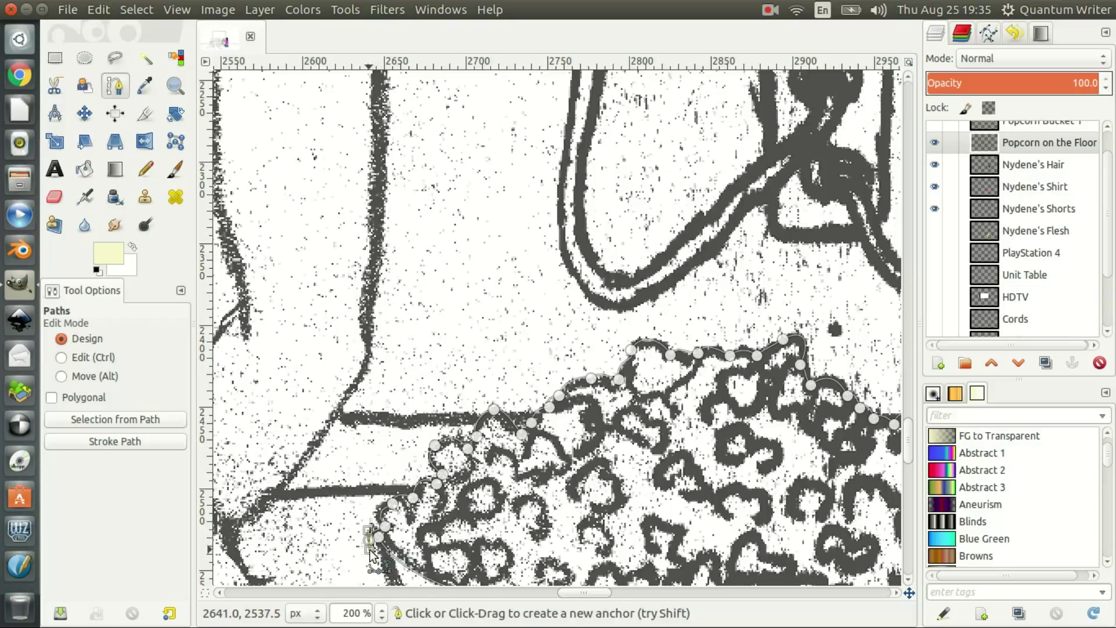
pyautogui.moveTo(370, 547); pyautogui.dragTo(377, 542)
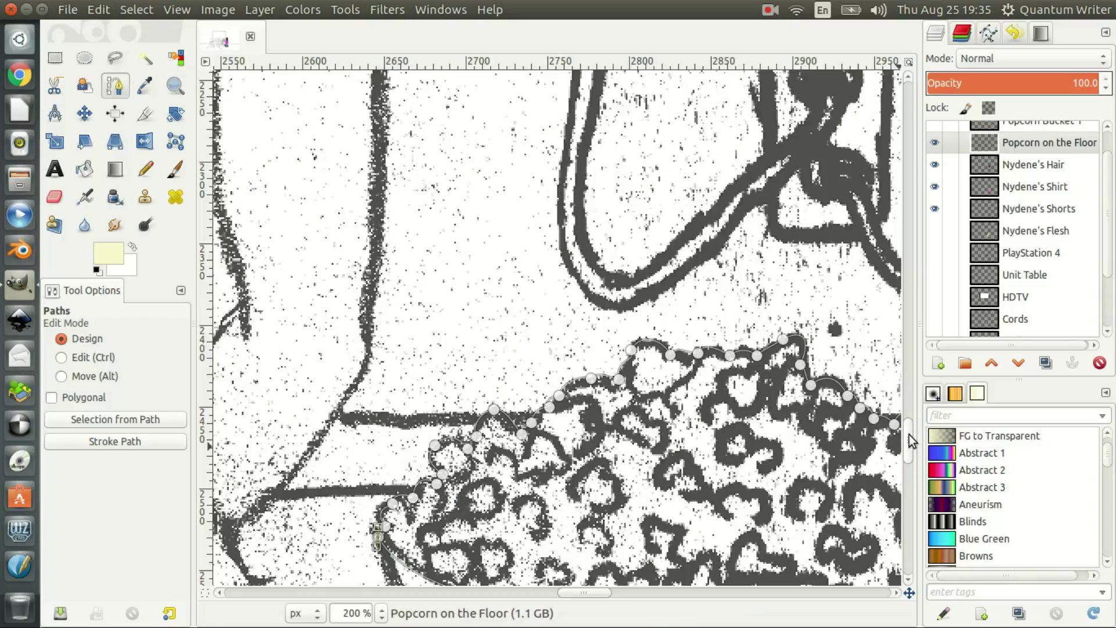
# Convert the closed popcorn path into a selection and fill it with the foreground colour
pyautogui.moveTo(910, 440); pyautogui.dragTo(912, 451)
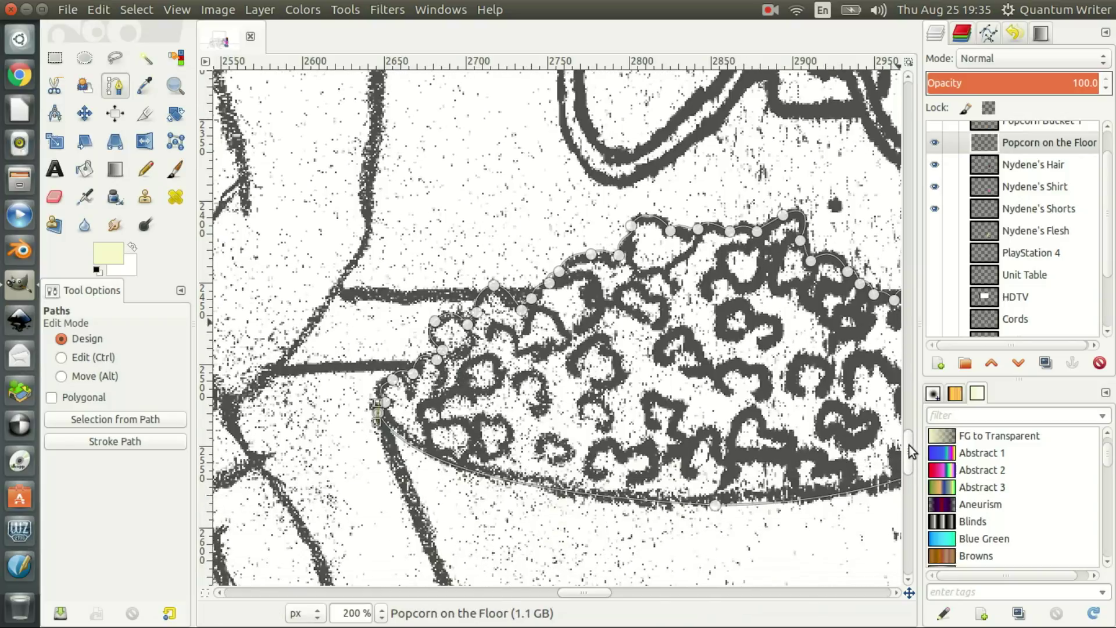
pyautogui.moveTo(584, 592); pyautogui.dragTo(595, 590)
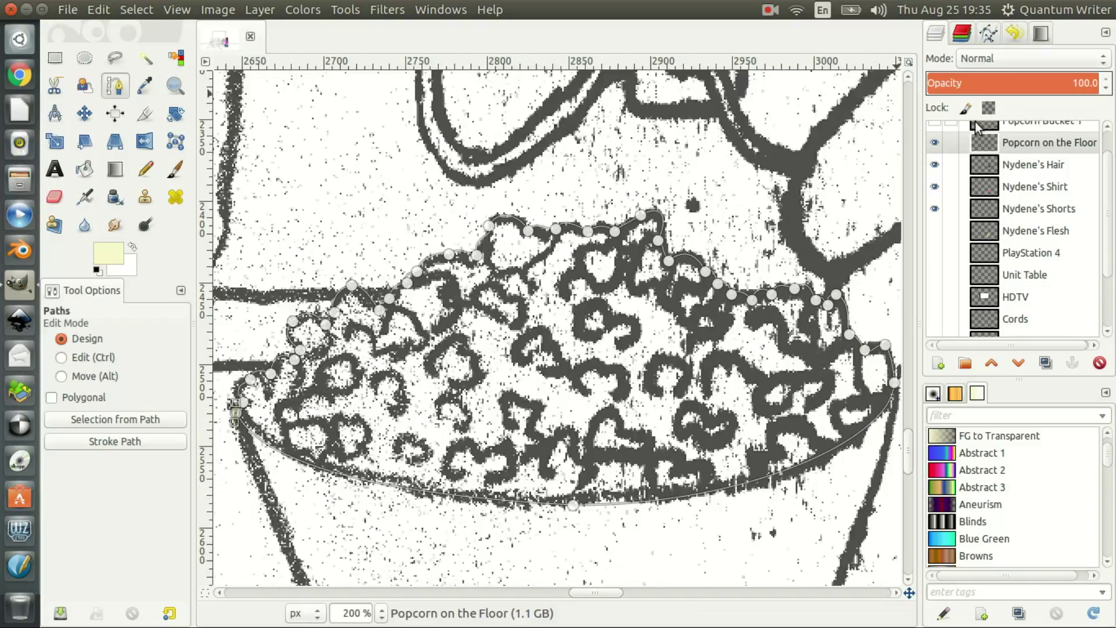
pyautogui.scroll(1, 1112, 209)
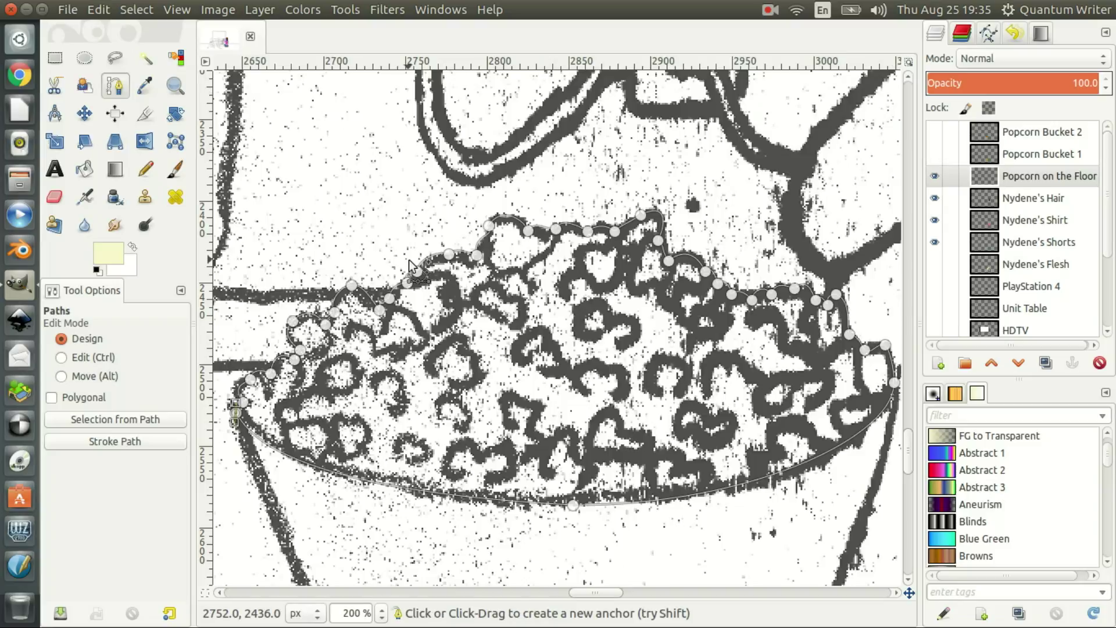
pyautogui.click(161, 417)
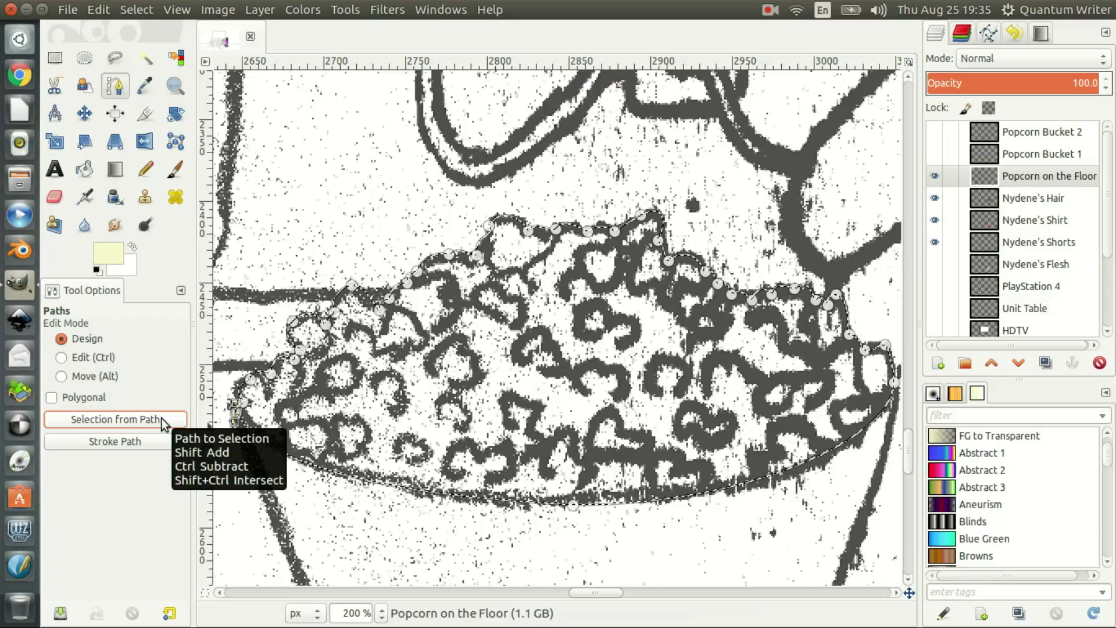
pyautogui.hotkey('ctrl', ',')
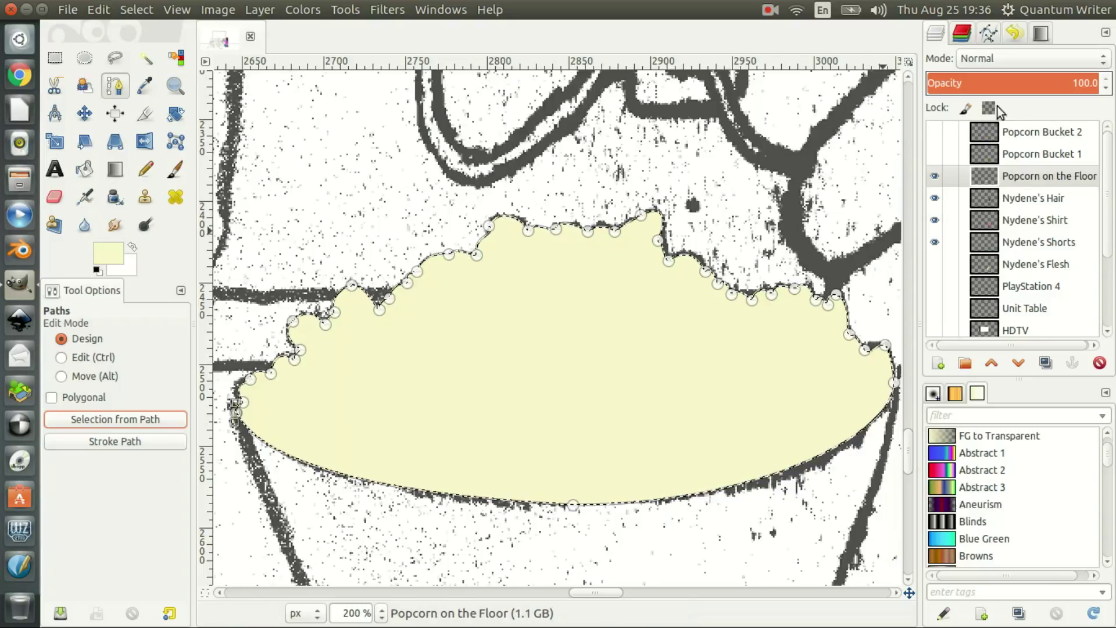
# Hide both popcorn bucket layers to expose the sketch and make Popcorn Bucket 2 active
pyautogui.click(935, 133)
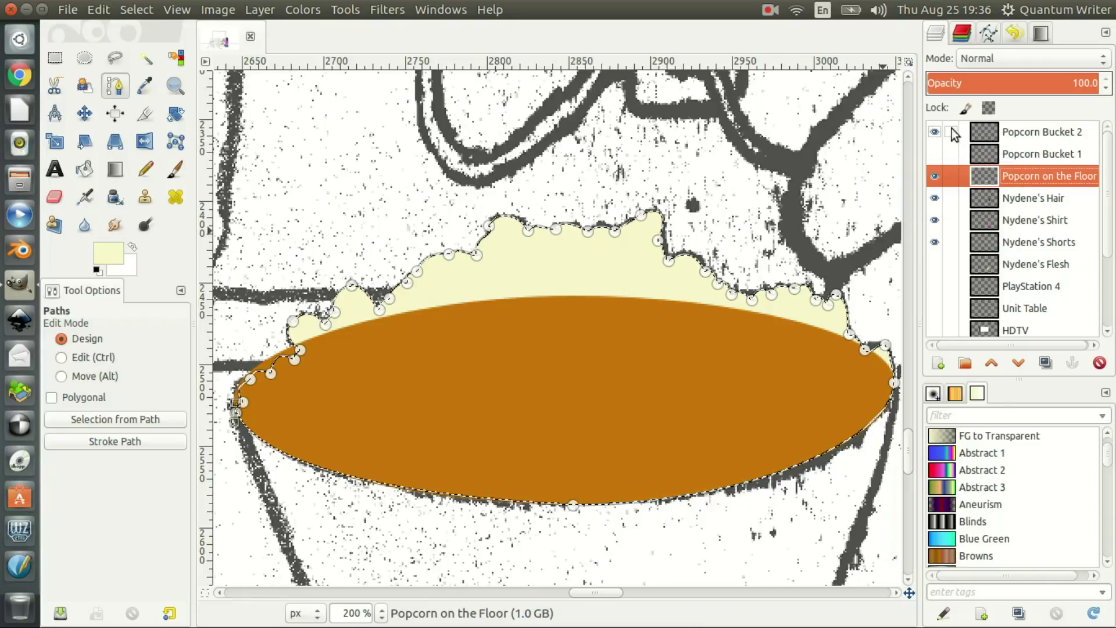
pyautogui.click(934, 132)
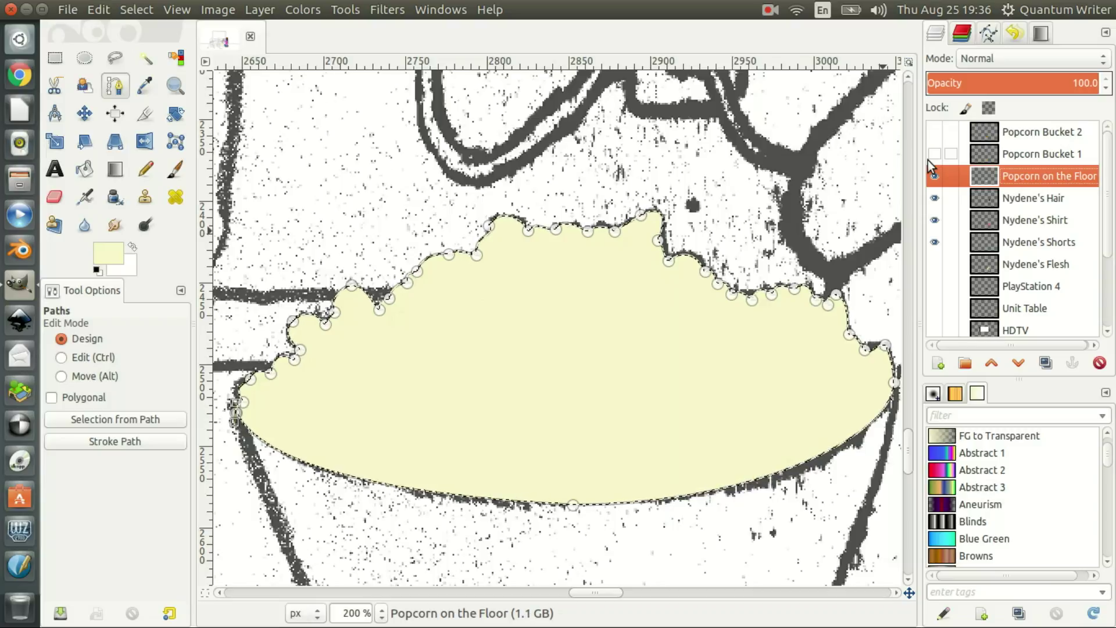
pyautogui.click(930, 156)
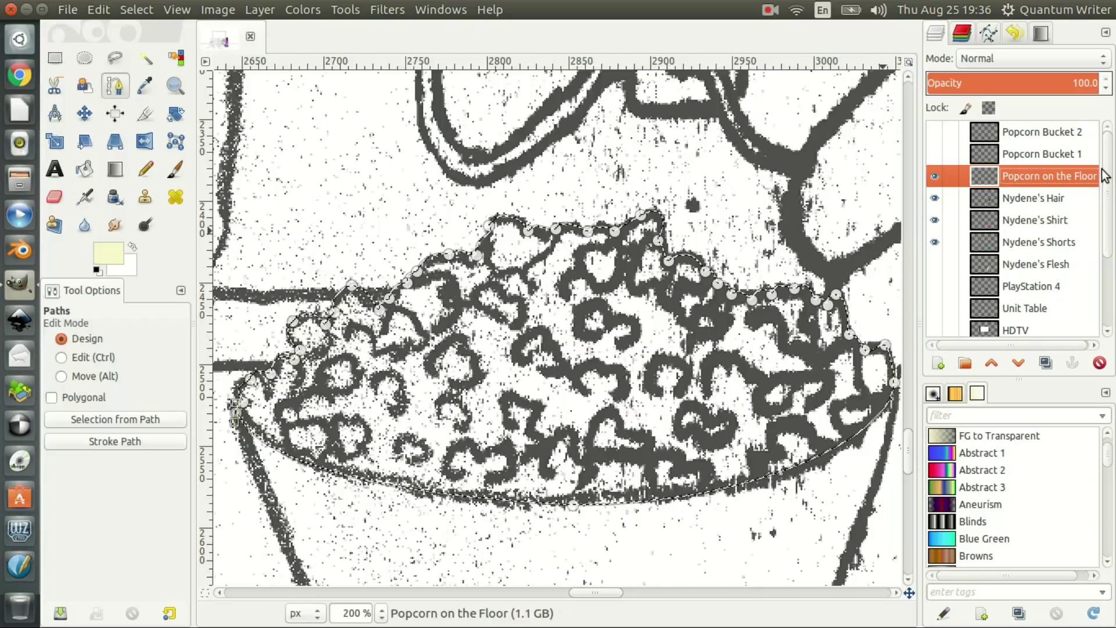
pyautogui.click(1070, 132)
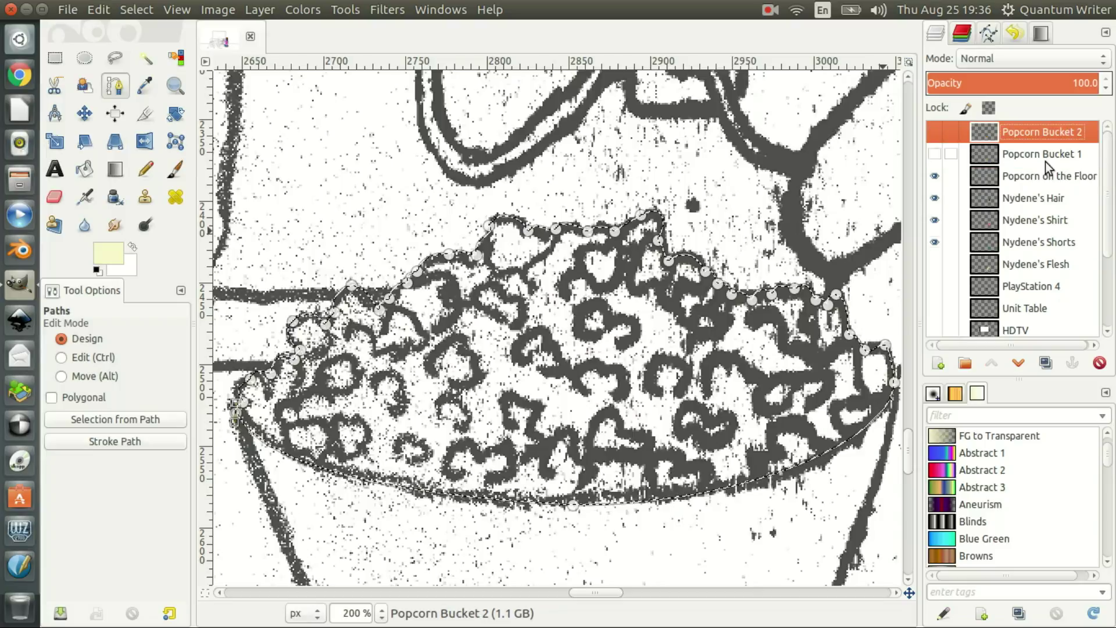
# Create a new layer named 'Bucketted Popcorn' with Transparency fill
pyautogui.click(937, 364)
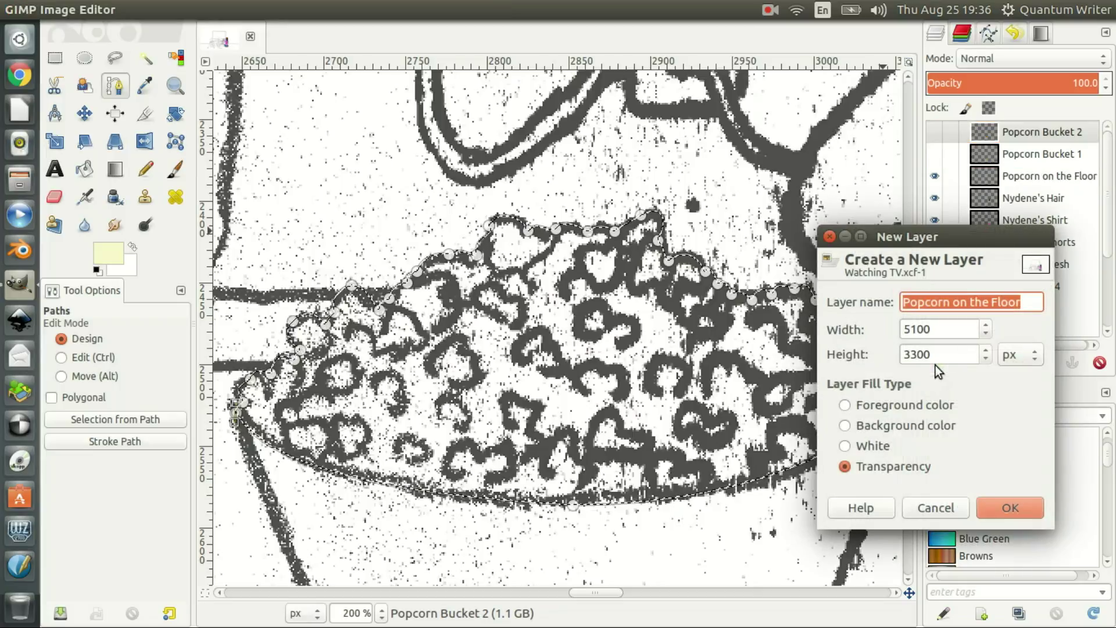
pyautogui.write('Bucketted Popcorn')
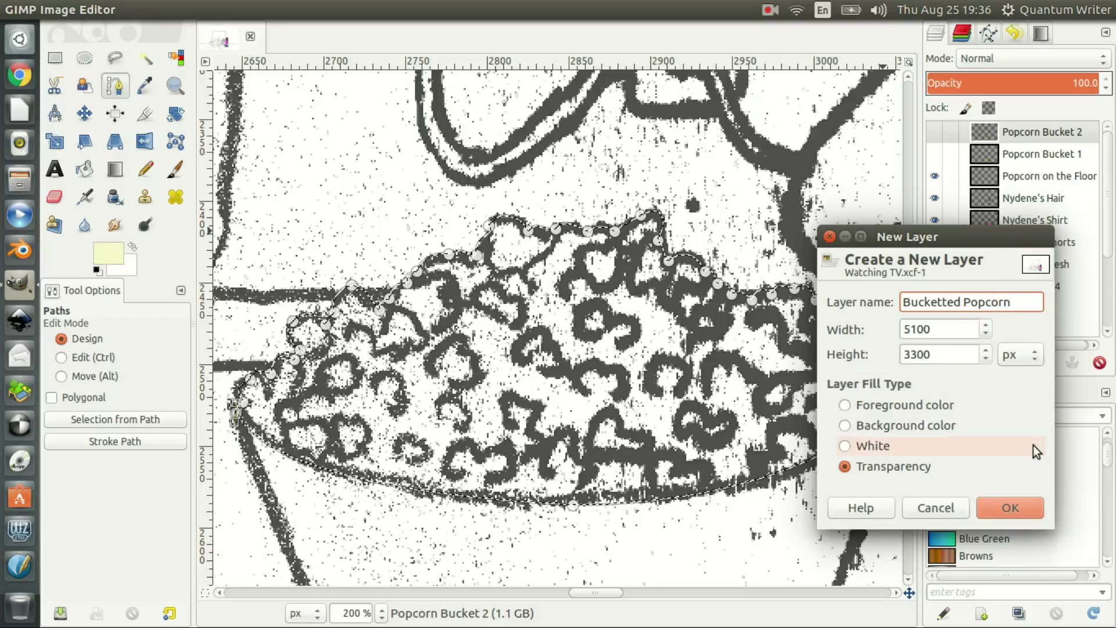
pyautogui.click(1015, 511)
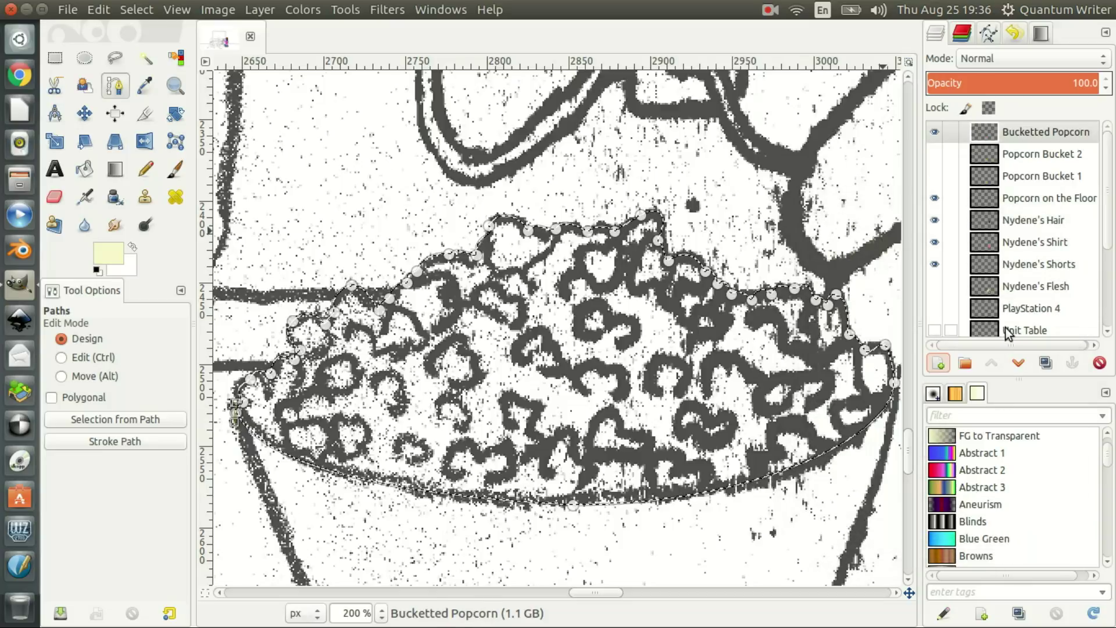
# Fill the popcorn selection with cream and make the orange Popcorn Bucket 1 layer visible again
pyautogui.hotkey('ctrl', ',')
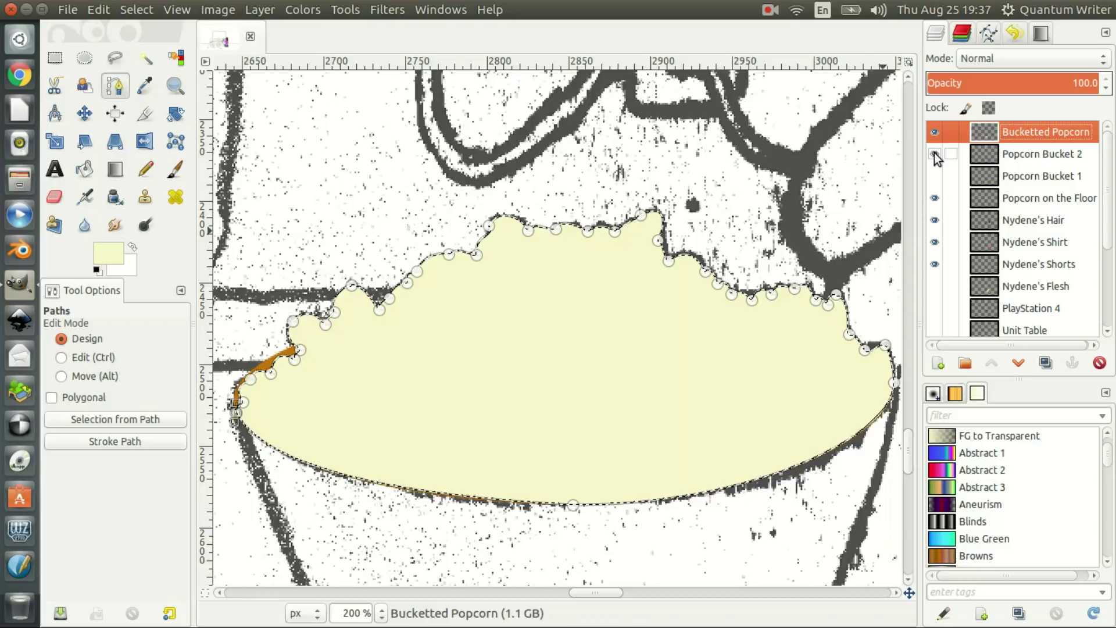
pyautogui.click(935, 176)
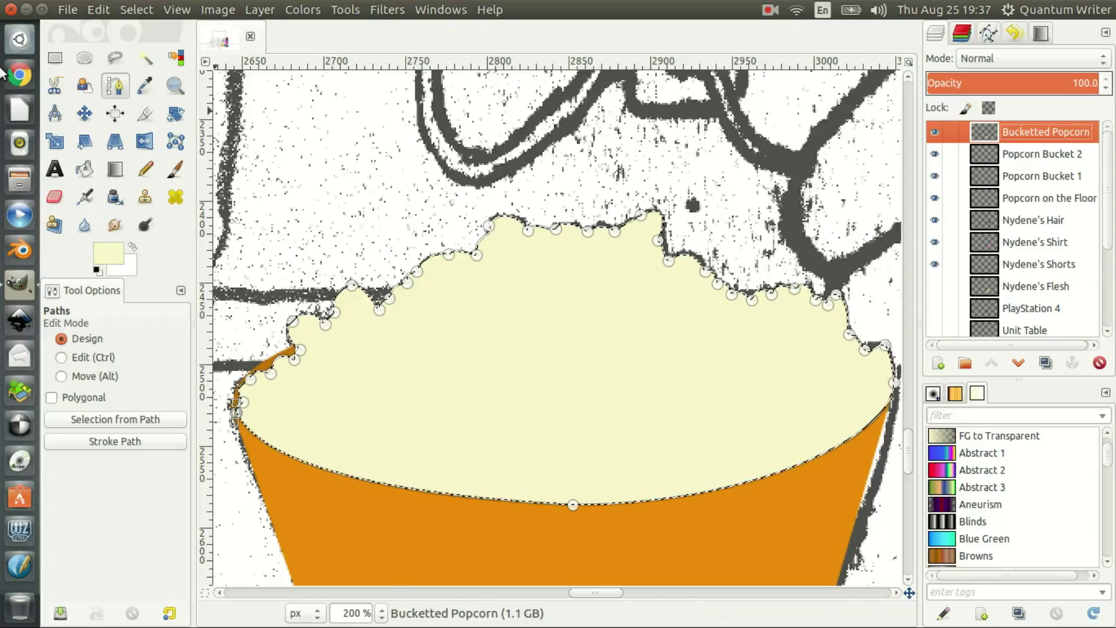
pyautogui.click(55, 57)
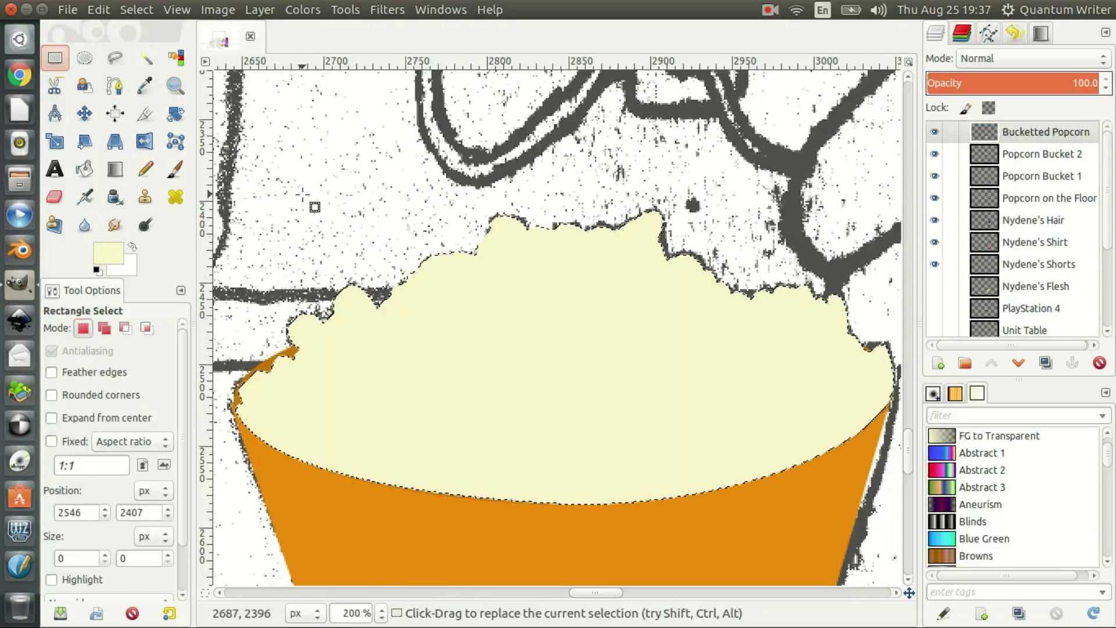
# Deselect the popcorn heap and inspect the cream fill sitting on the orange bucket's rim
pyautogui.click(301, 194)
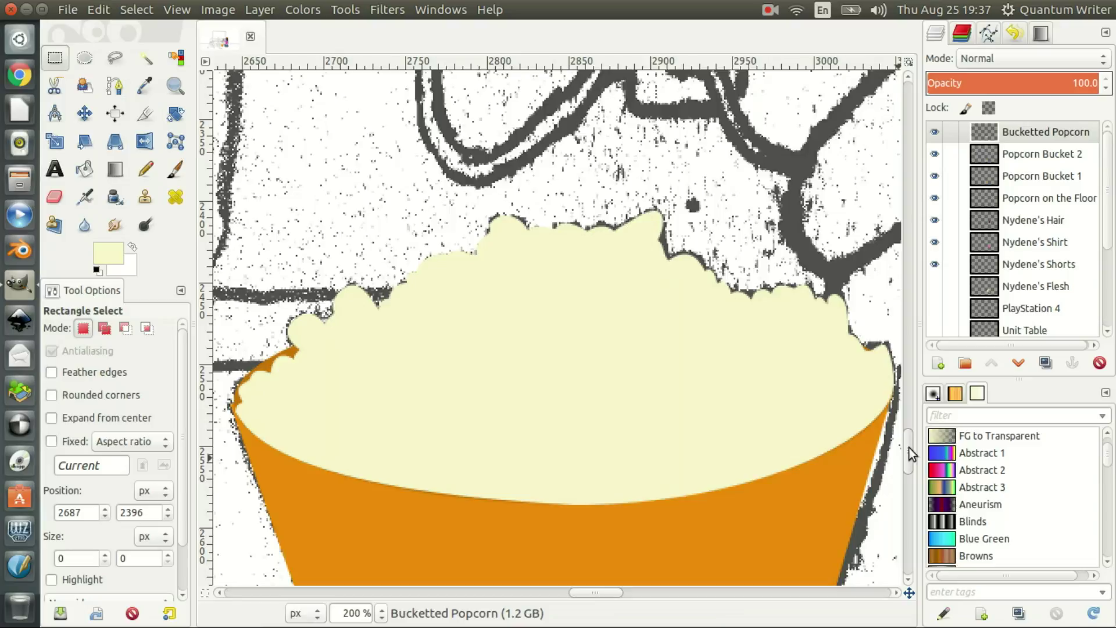
pyautogui.moveTo(909, 448); pyautogui.dragTo(905, 484)
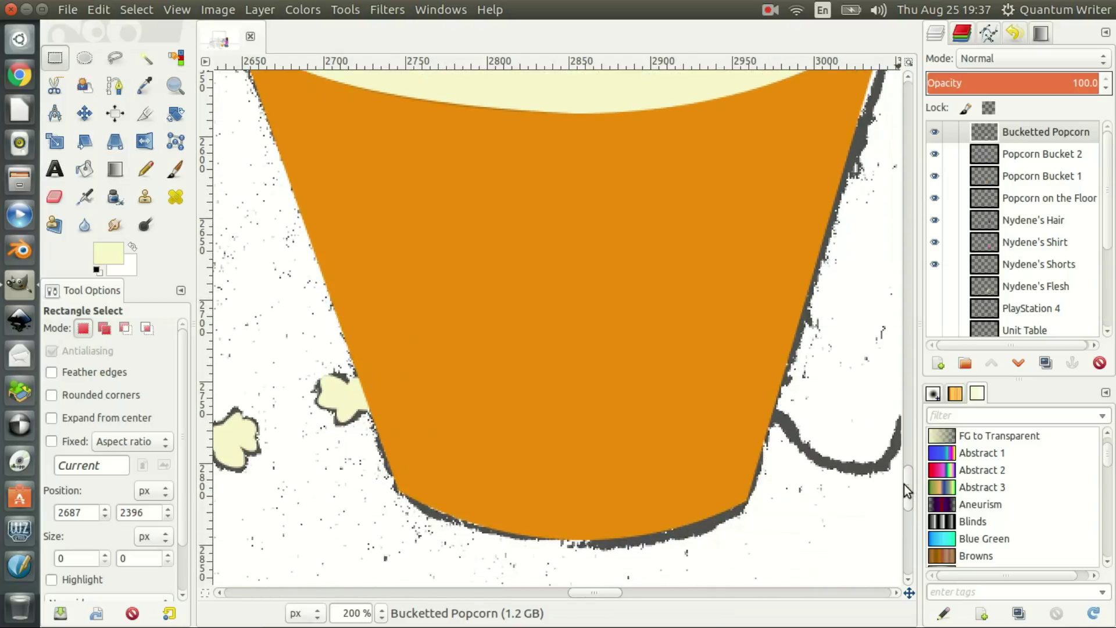
pyautogui.moveTo(590, 595); pyautogui.dragTo(588, 592)
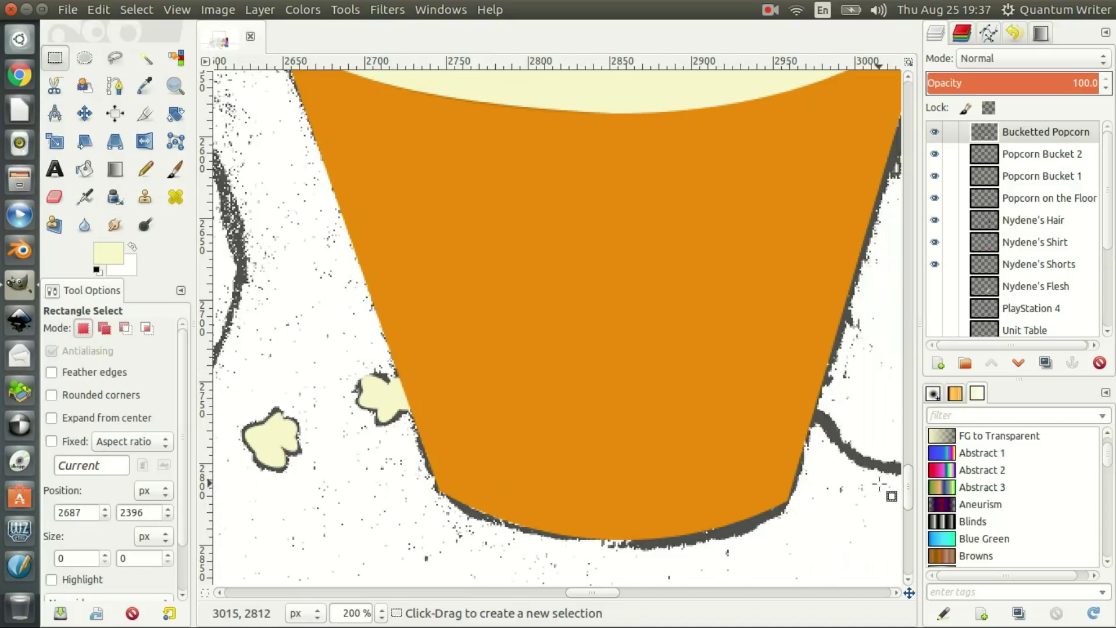
pyautogui.moveTo(909, 490); pyautogui.dragTo(908, 459)
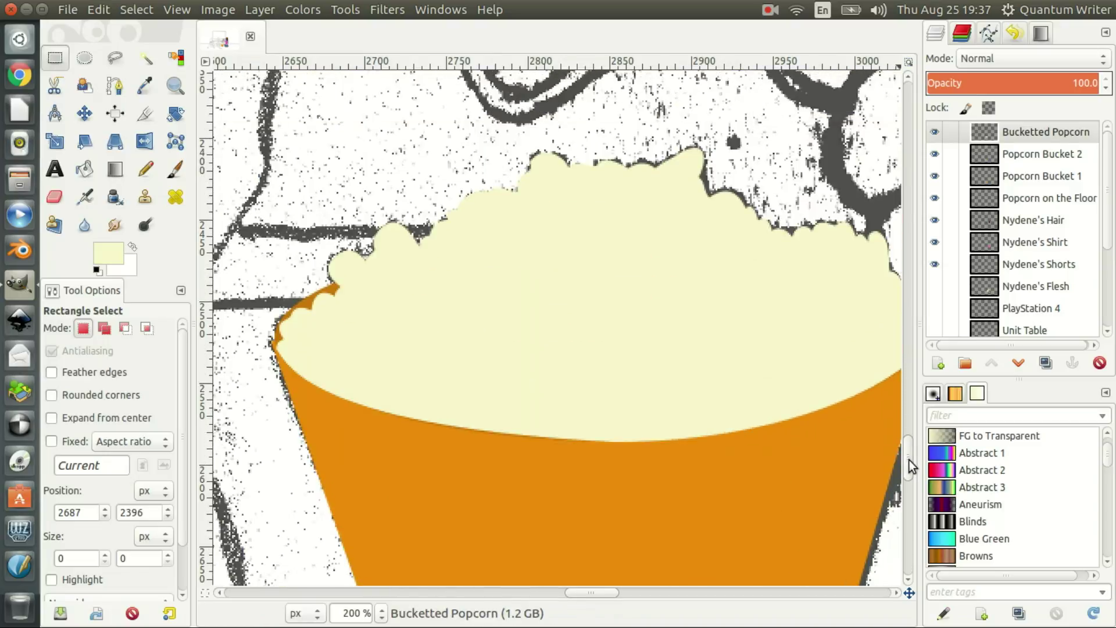
pyautogui.moveTo(588, 592); pyautogui.dragTo(594, 590)
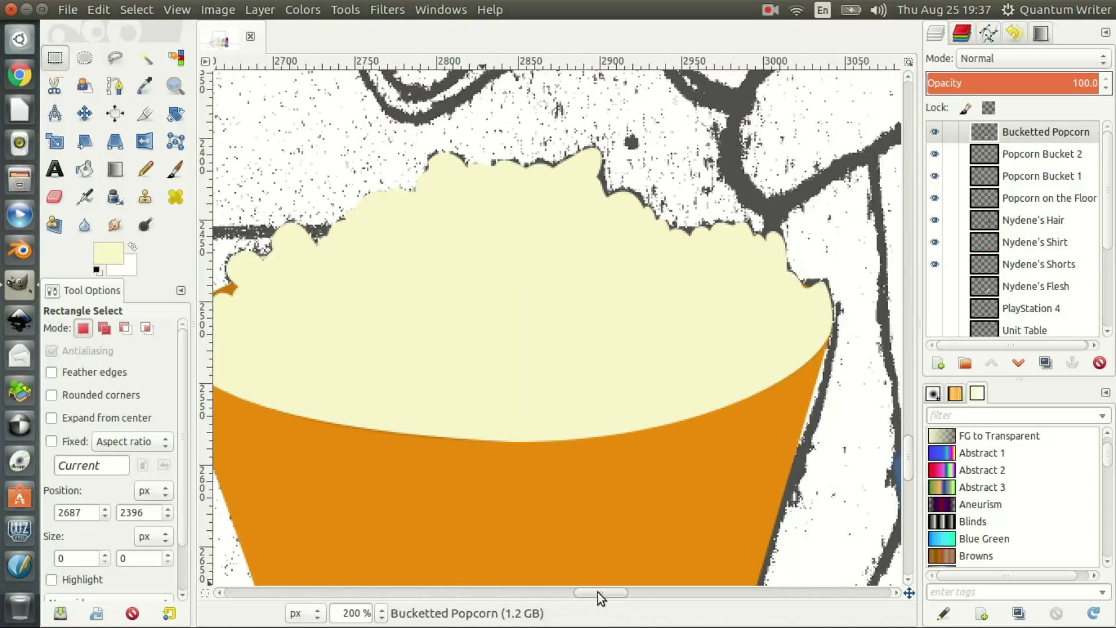